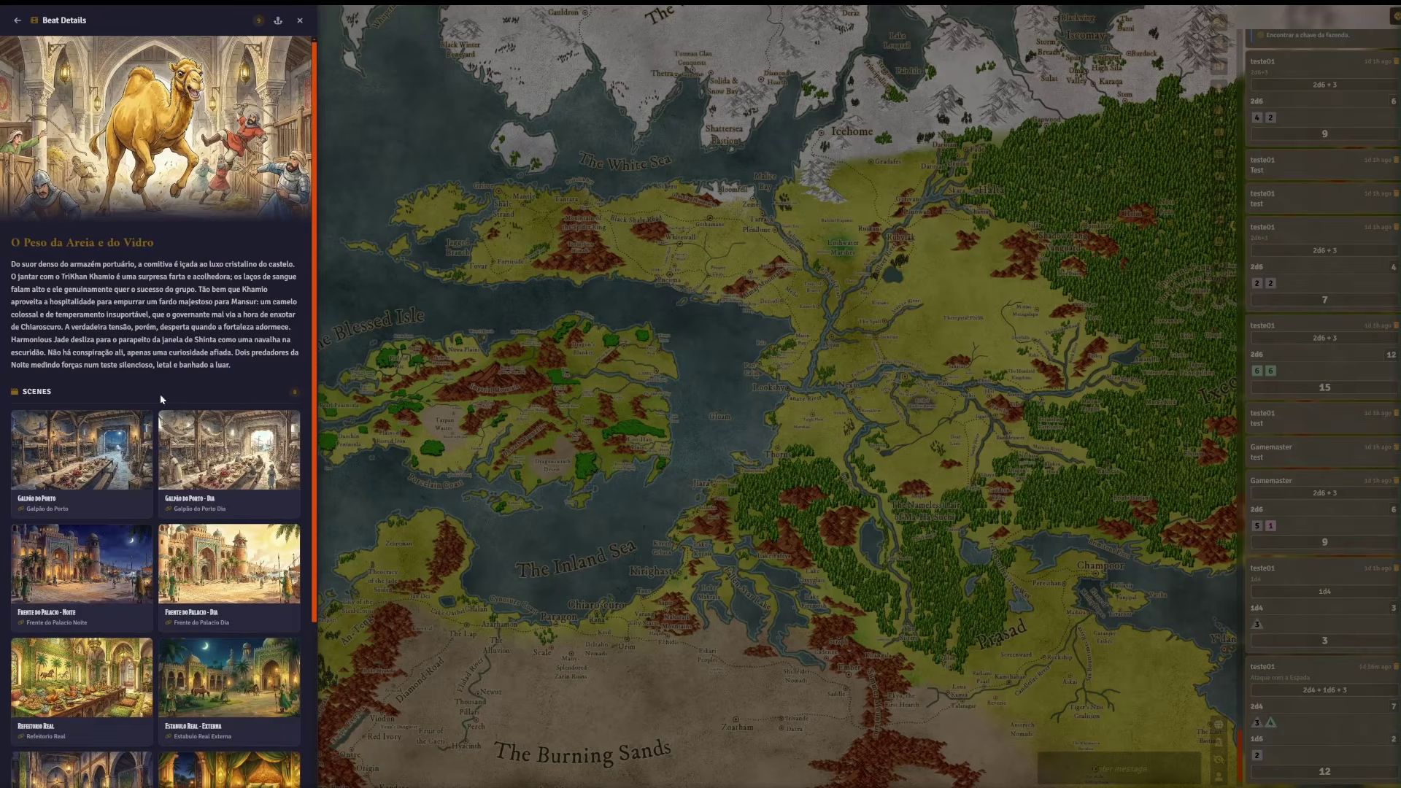
click(118, 446)
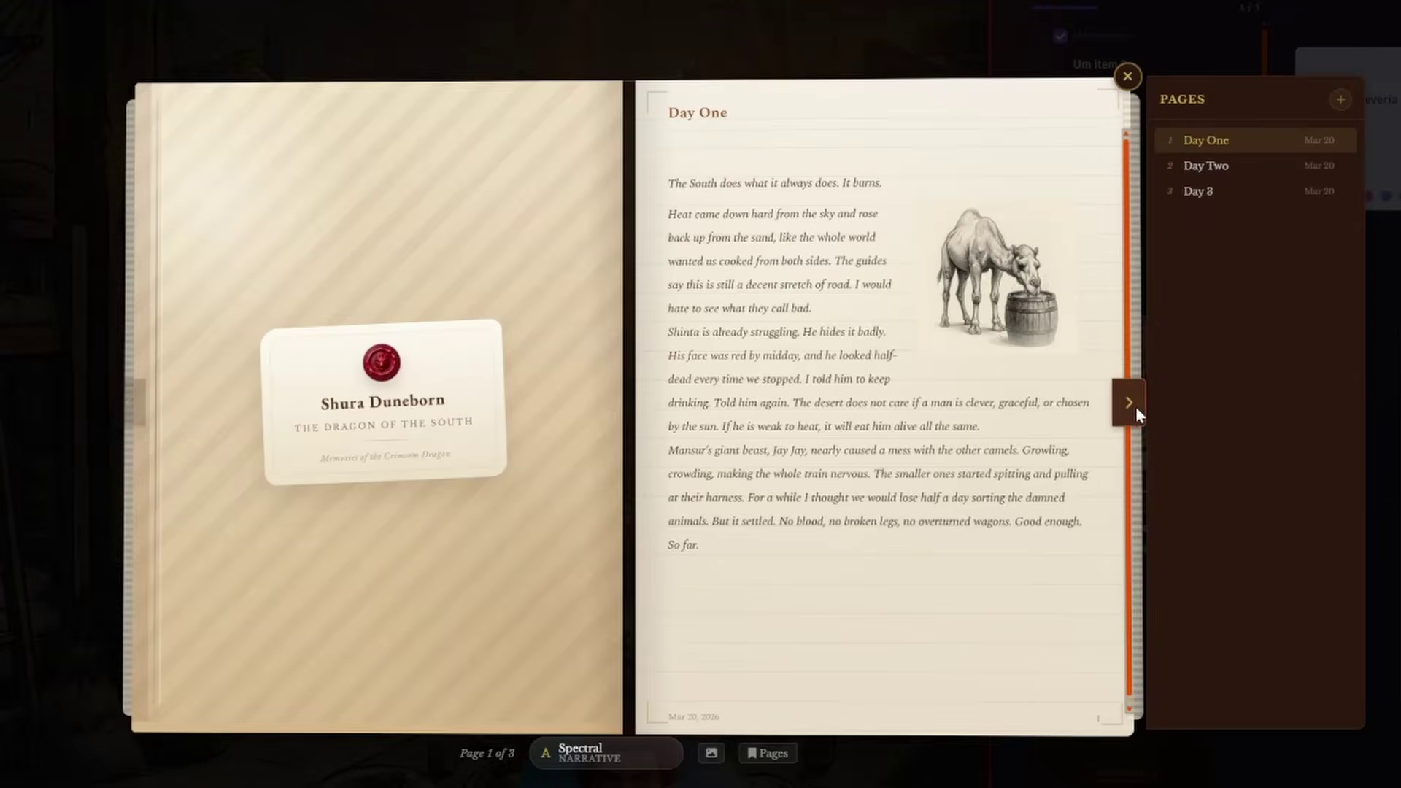
click(1131, 407)
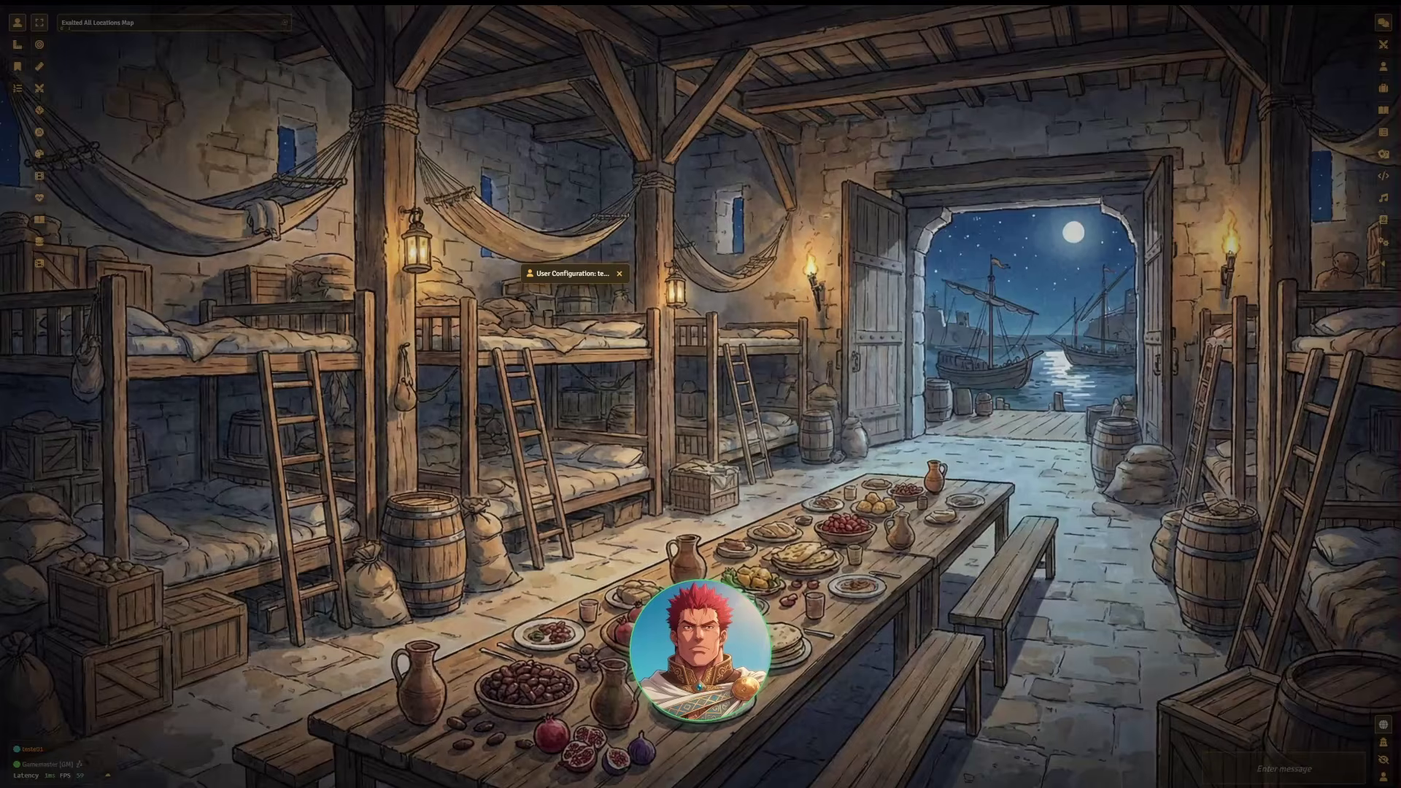
key(p)
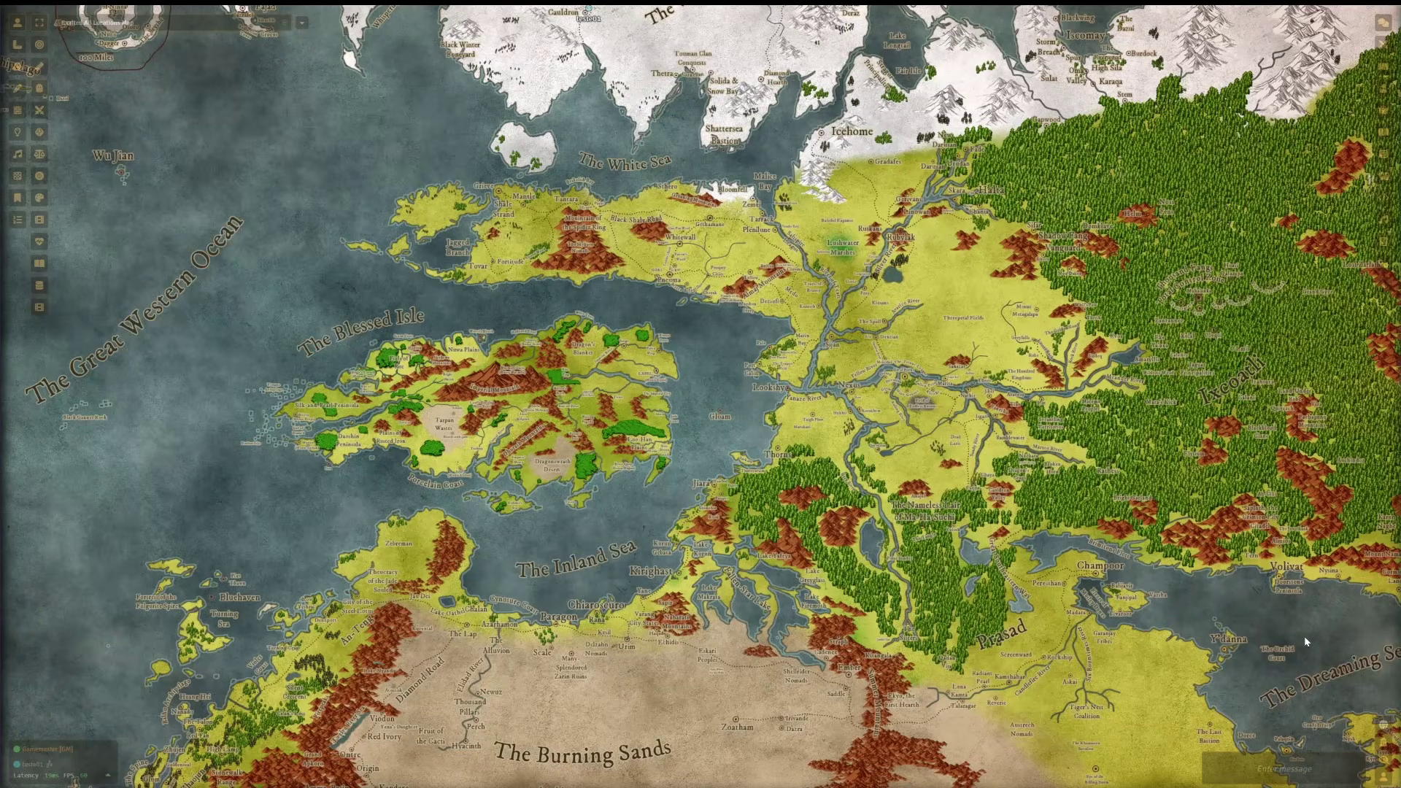
- Open SessionFlow and reorder the sessions, moving Inicio da Viagem above O pedido de Yun and back below it
key(shift+s)
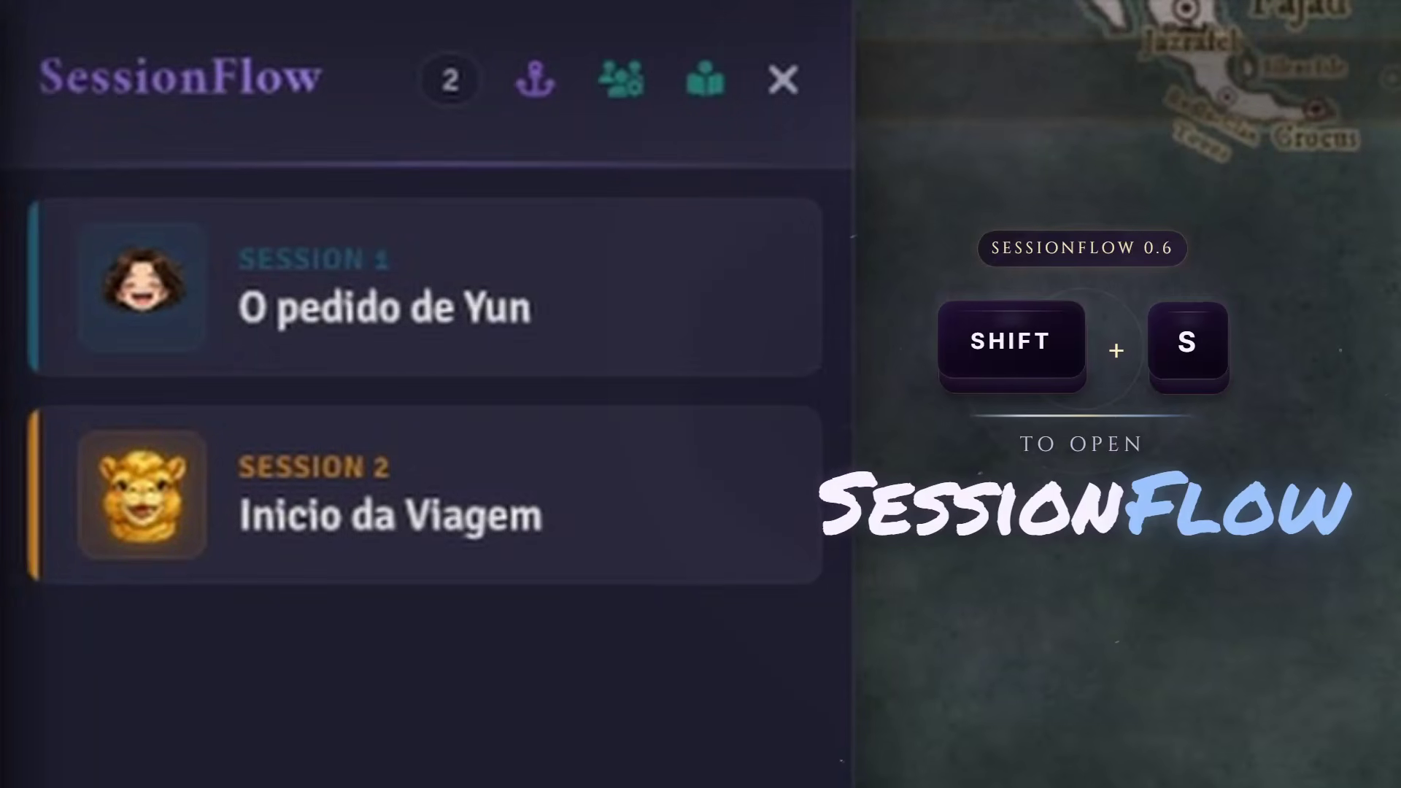
mouse_move(599, 500)
drag(571, 473, 553, 219)
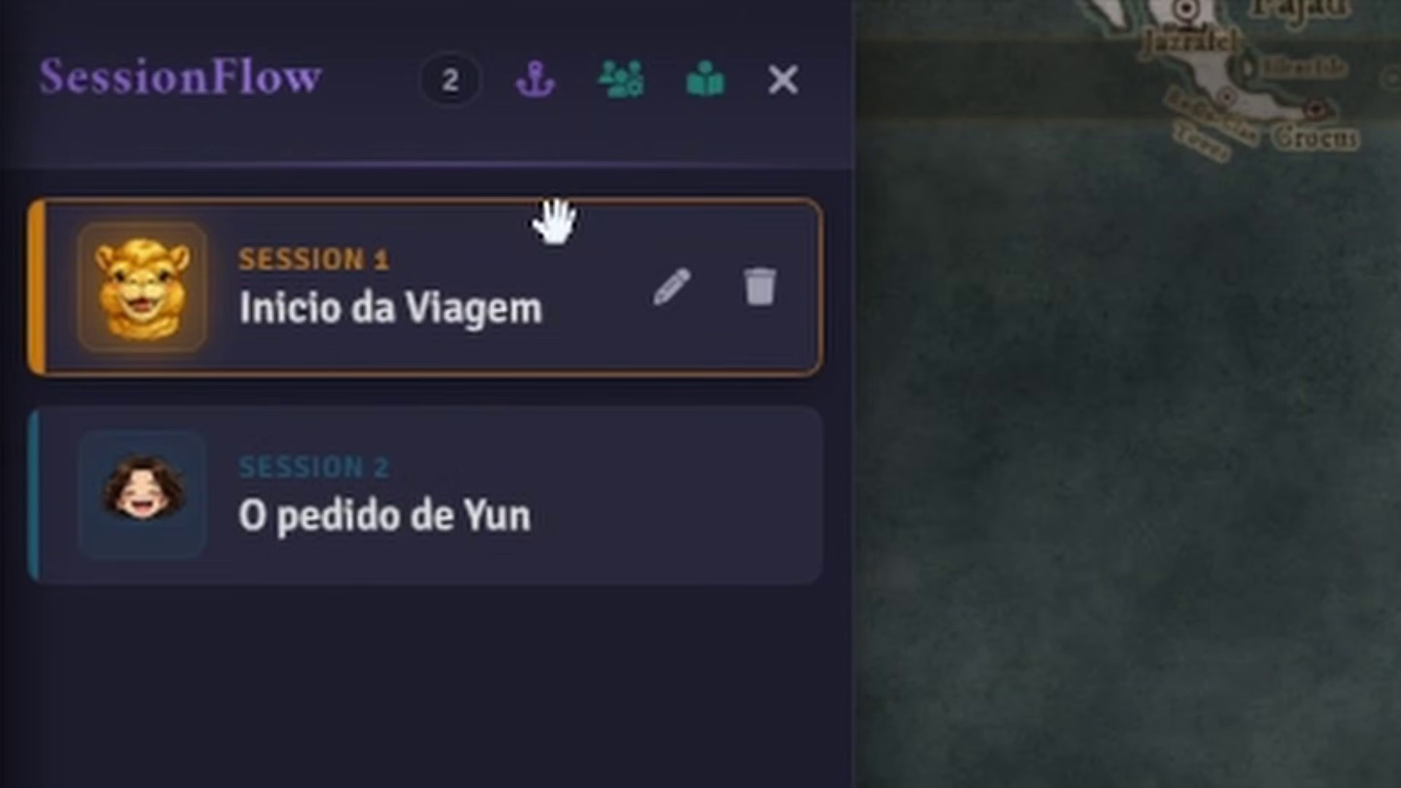
drag(554, 250, 542, 520)
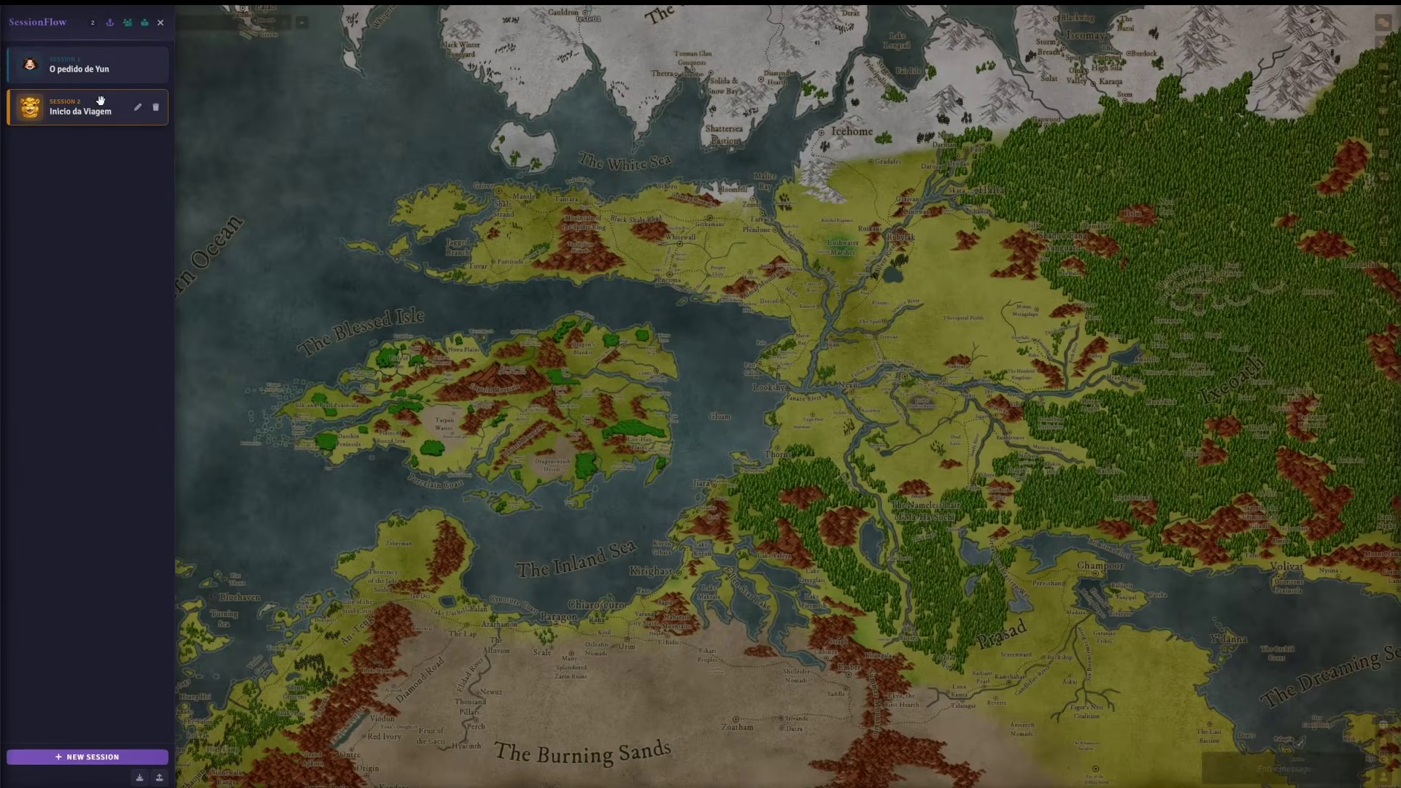
- Open the Chiaroscuro Portao Sul scene from the Retorno a Chiaroscuro beat of the Inicio da Viagem session
click(100, 100)
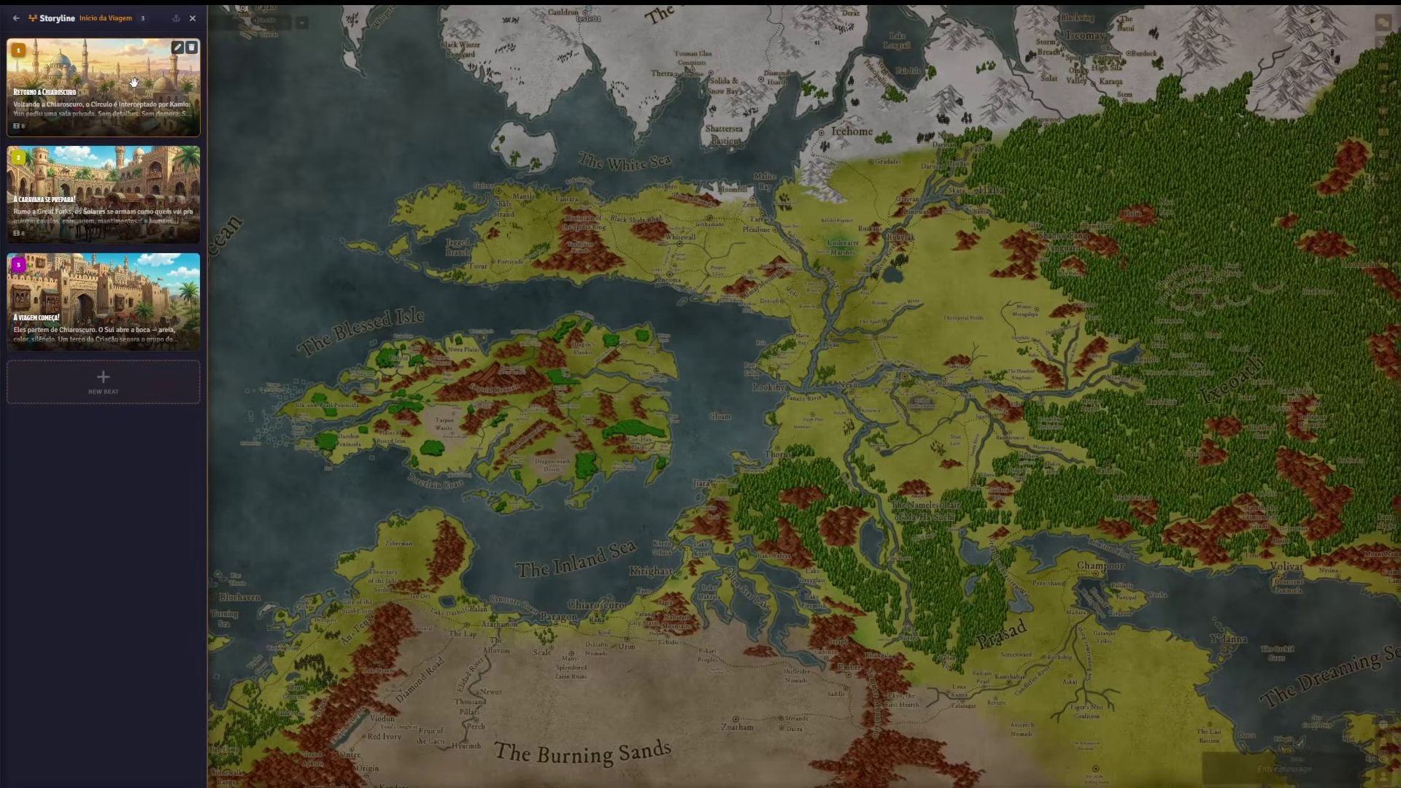
click(172, 105)
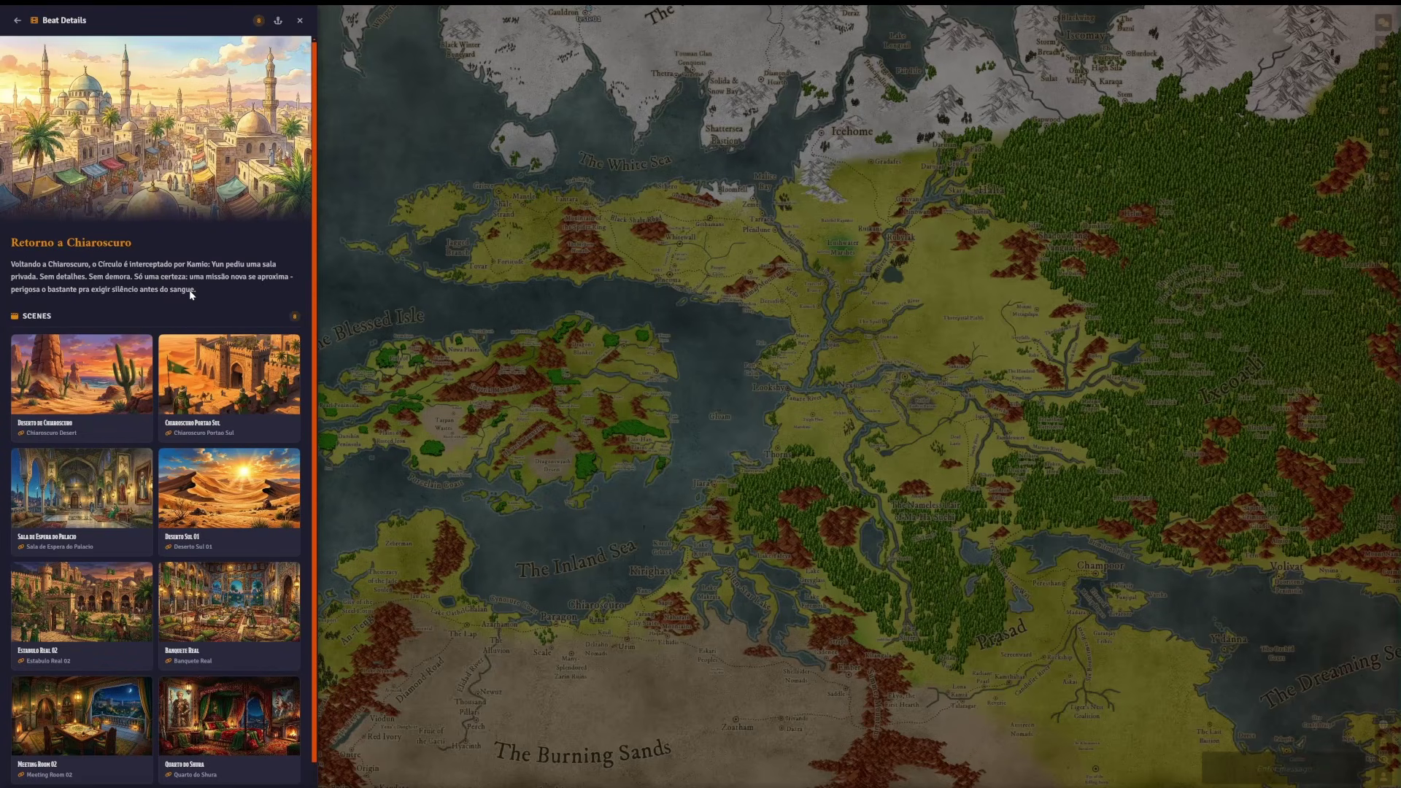
scroll(146, 386, down, 1)
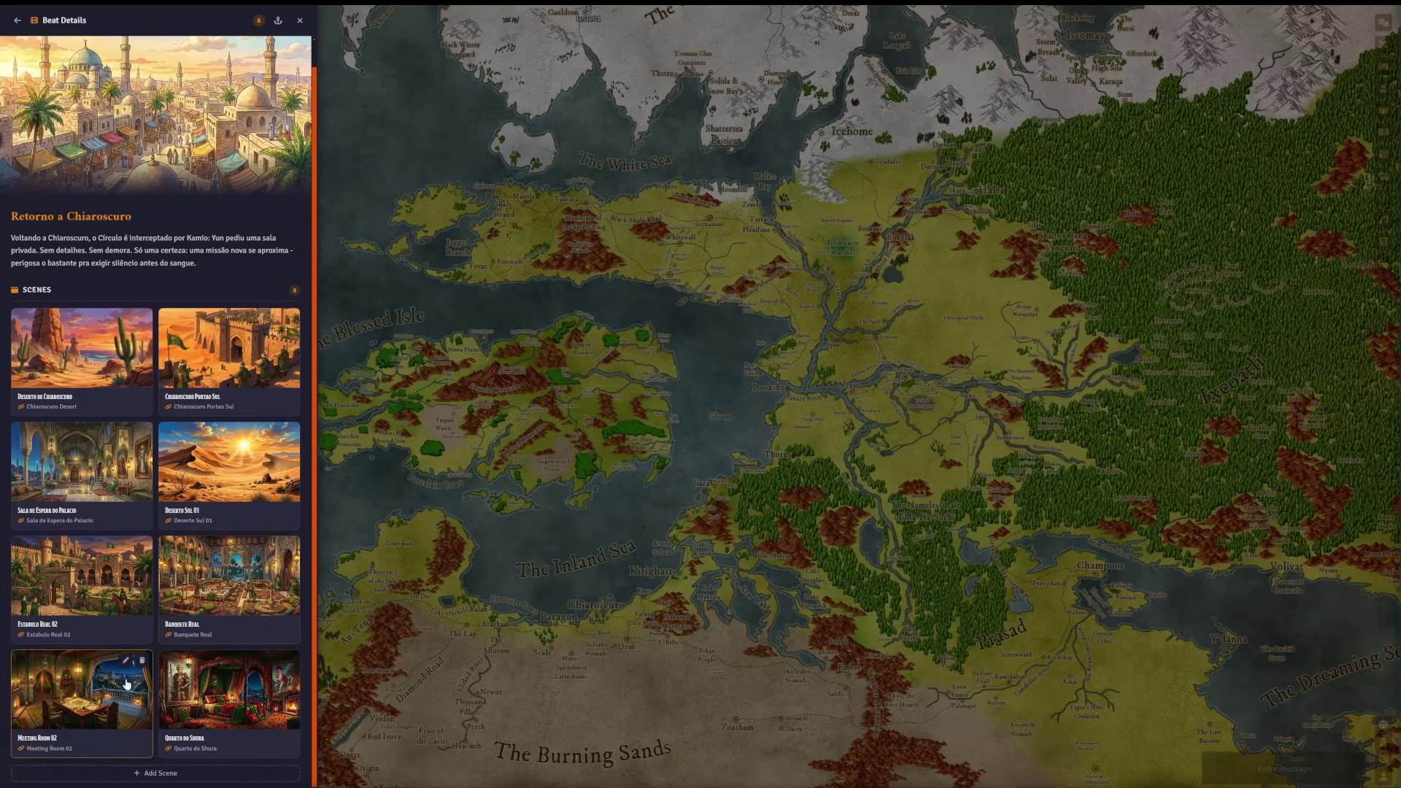
click(199, 355)
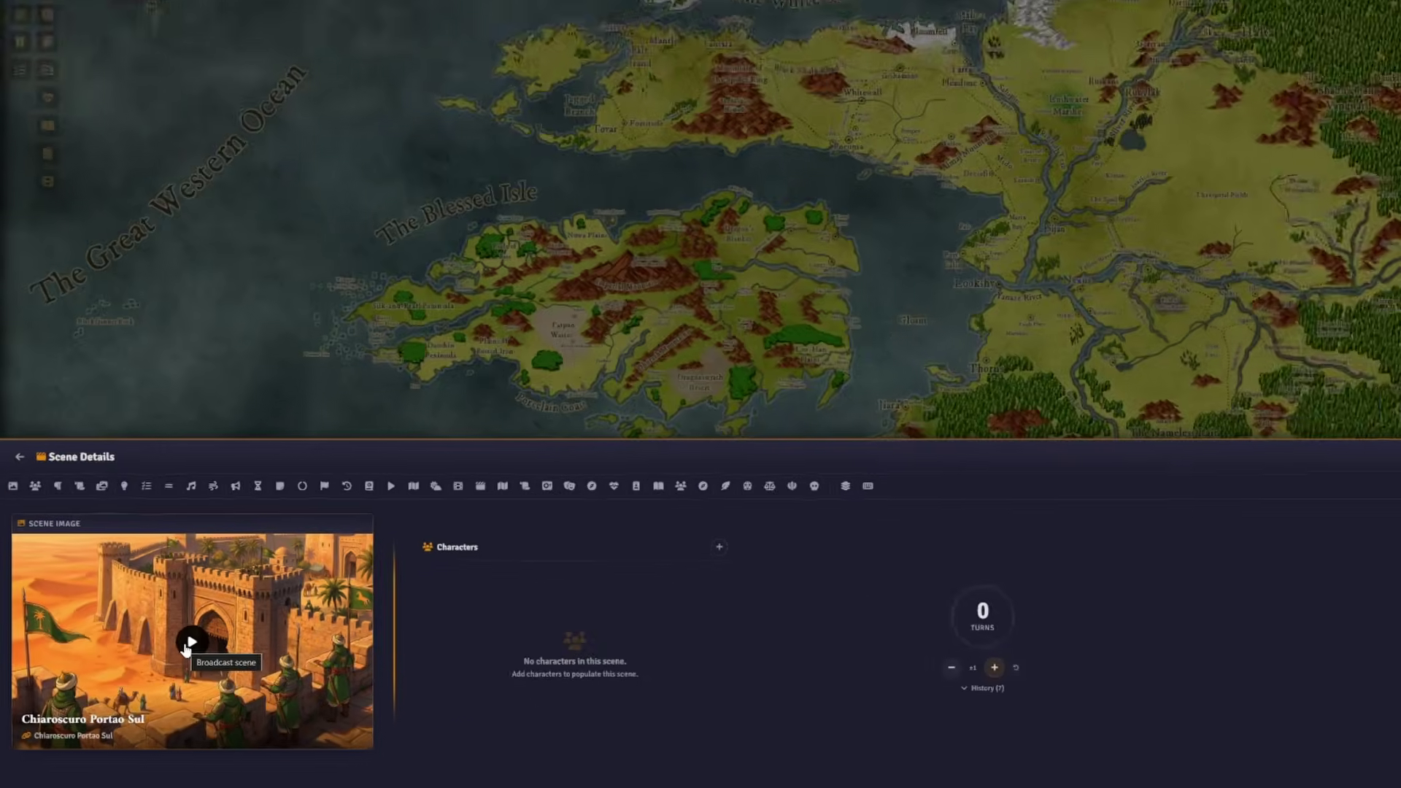
- Broadcast the Chiaroscuro Portao Sul scene from its scene image
click(367, 519)
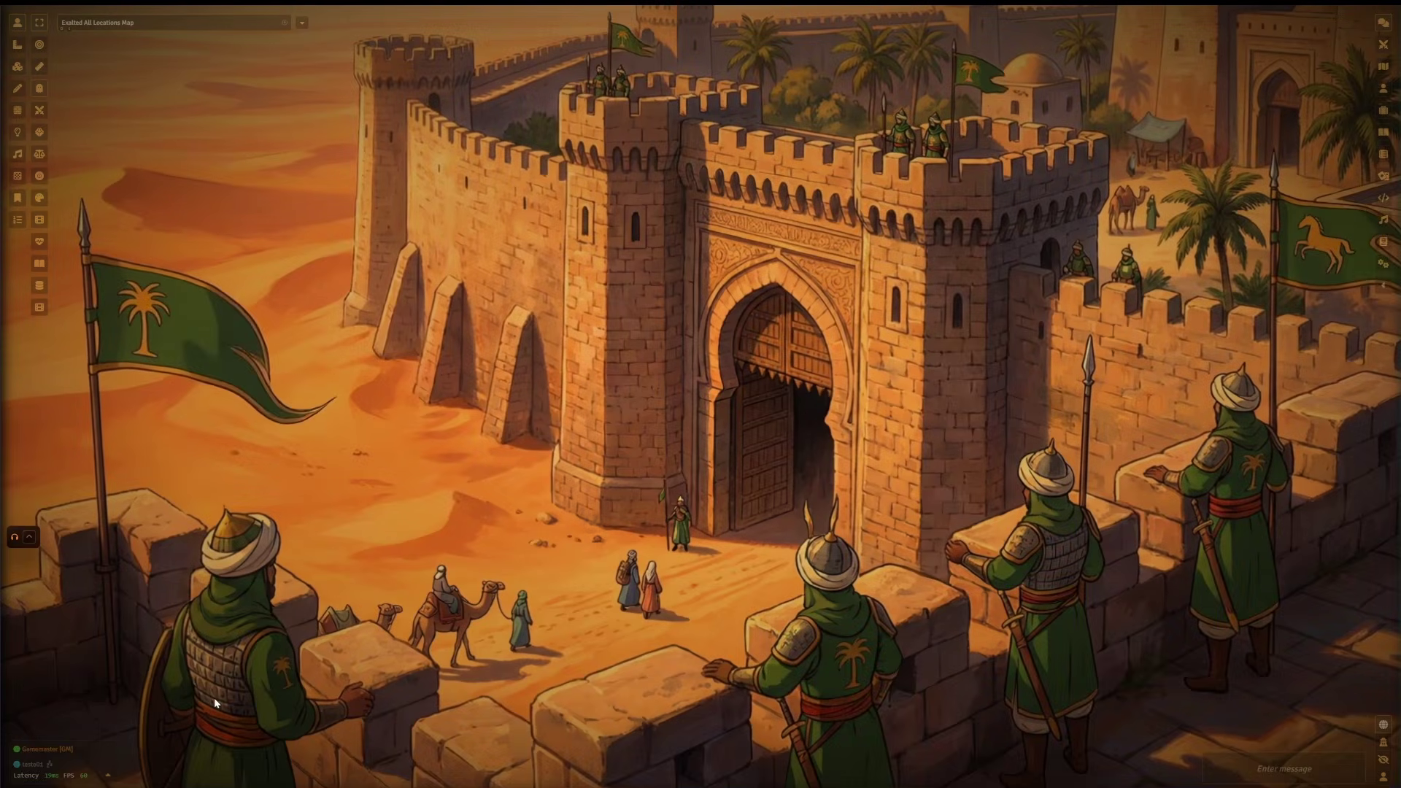
mouse_move(153, 675)
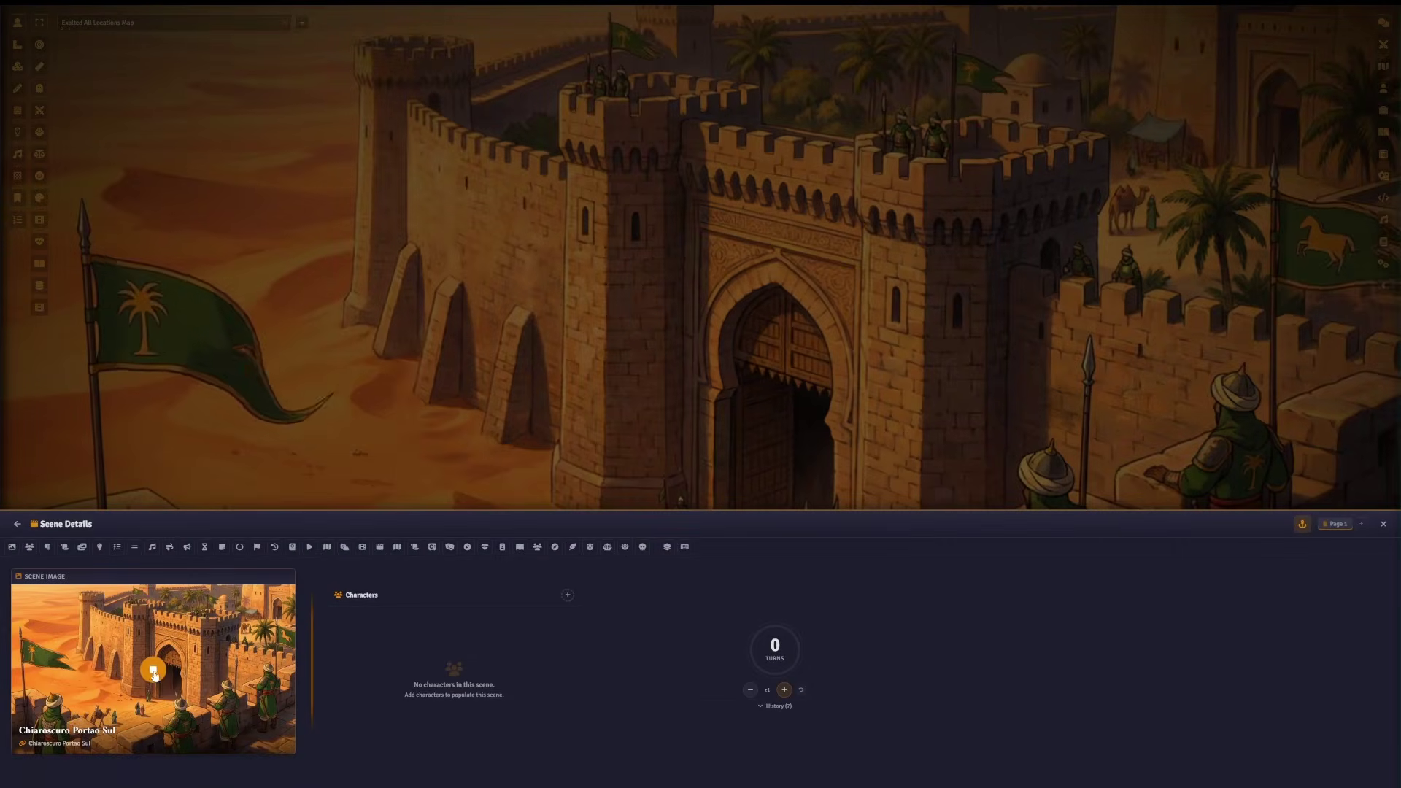
click(154, 671)
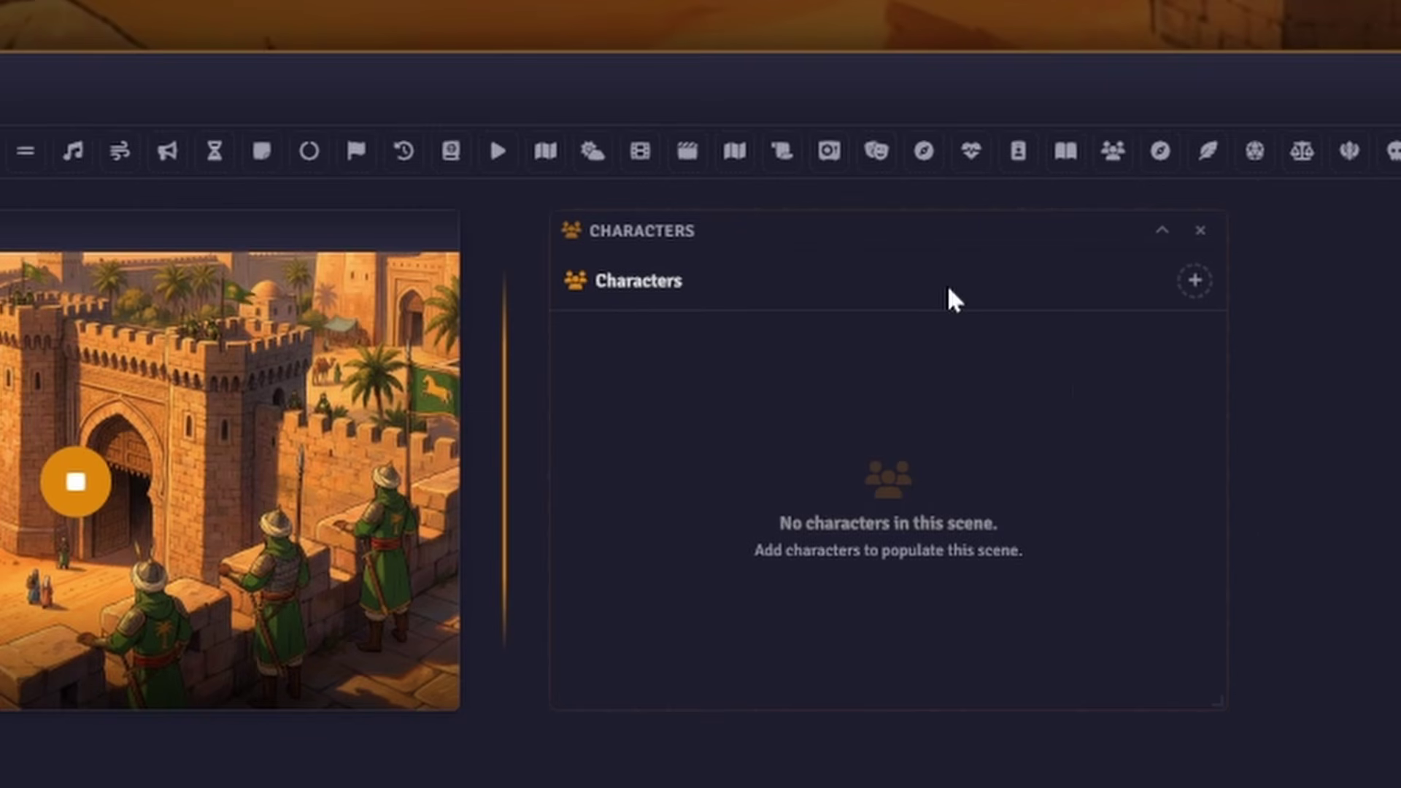
- Add the PdJ characters Shura, Shinta and Mansur to the scene
click(1195, 282)
scroll(1142, 460, down, 3)
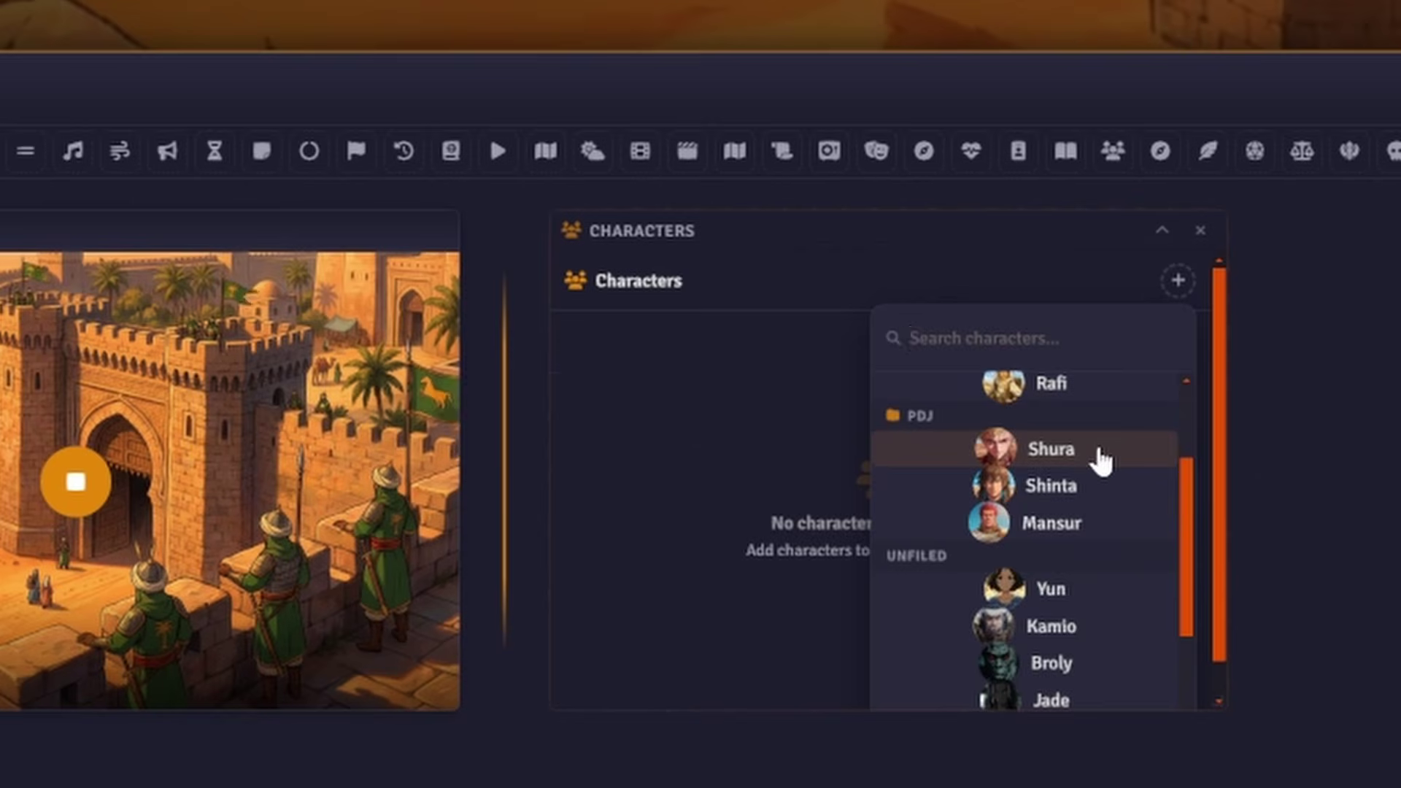
click(1102, 461)
click(1195, 281)
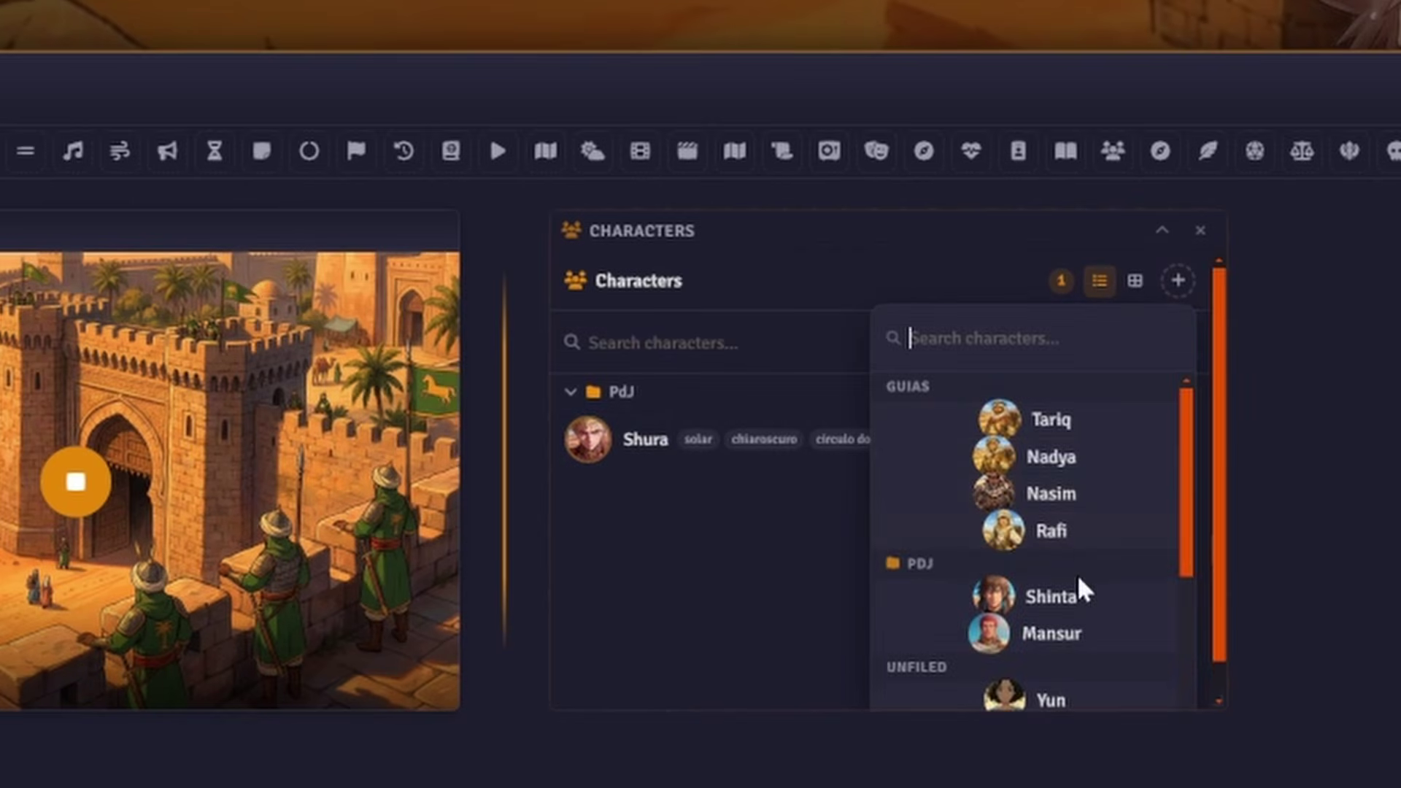
click(1073, 594)
click(1194, 281)
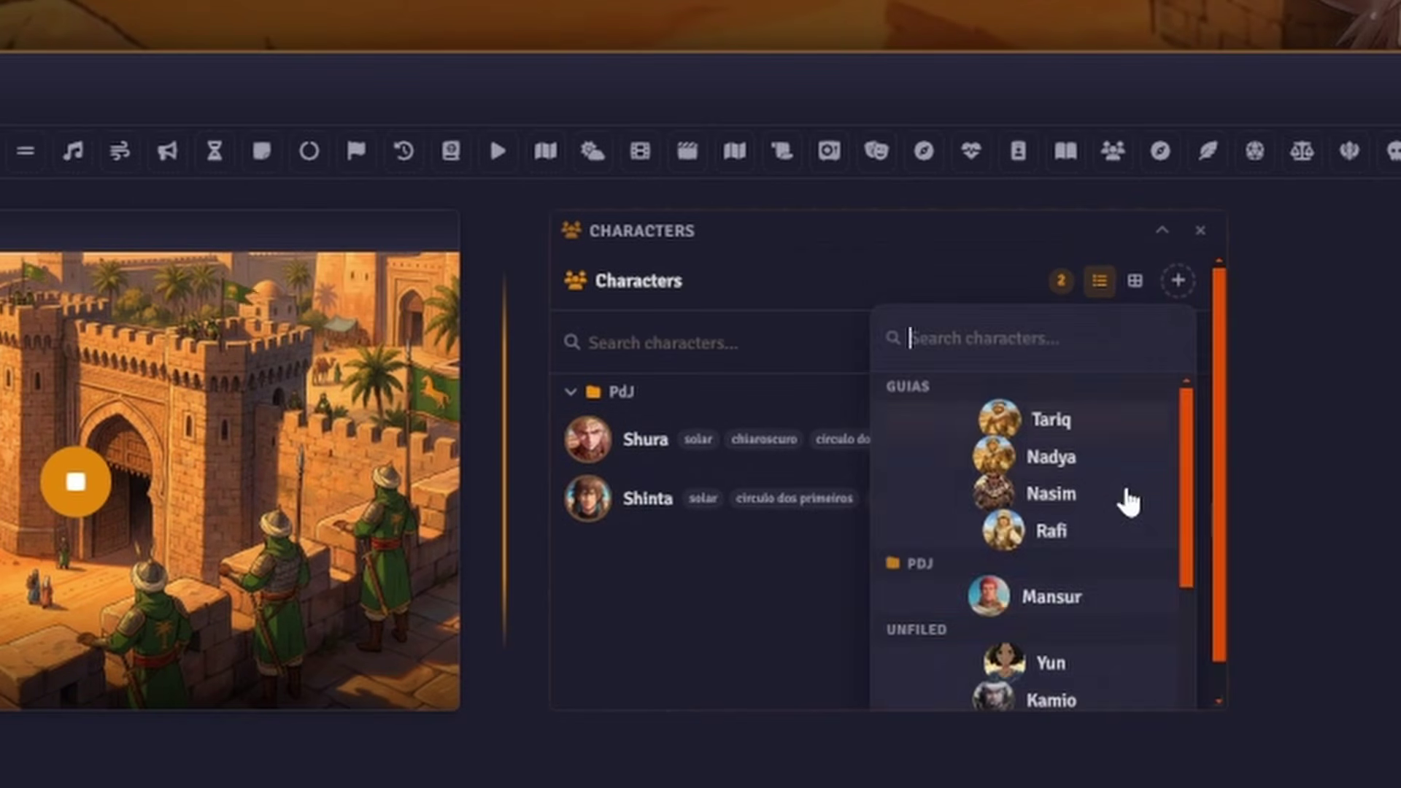
click(1062, 606)
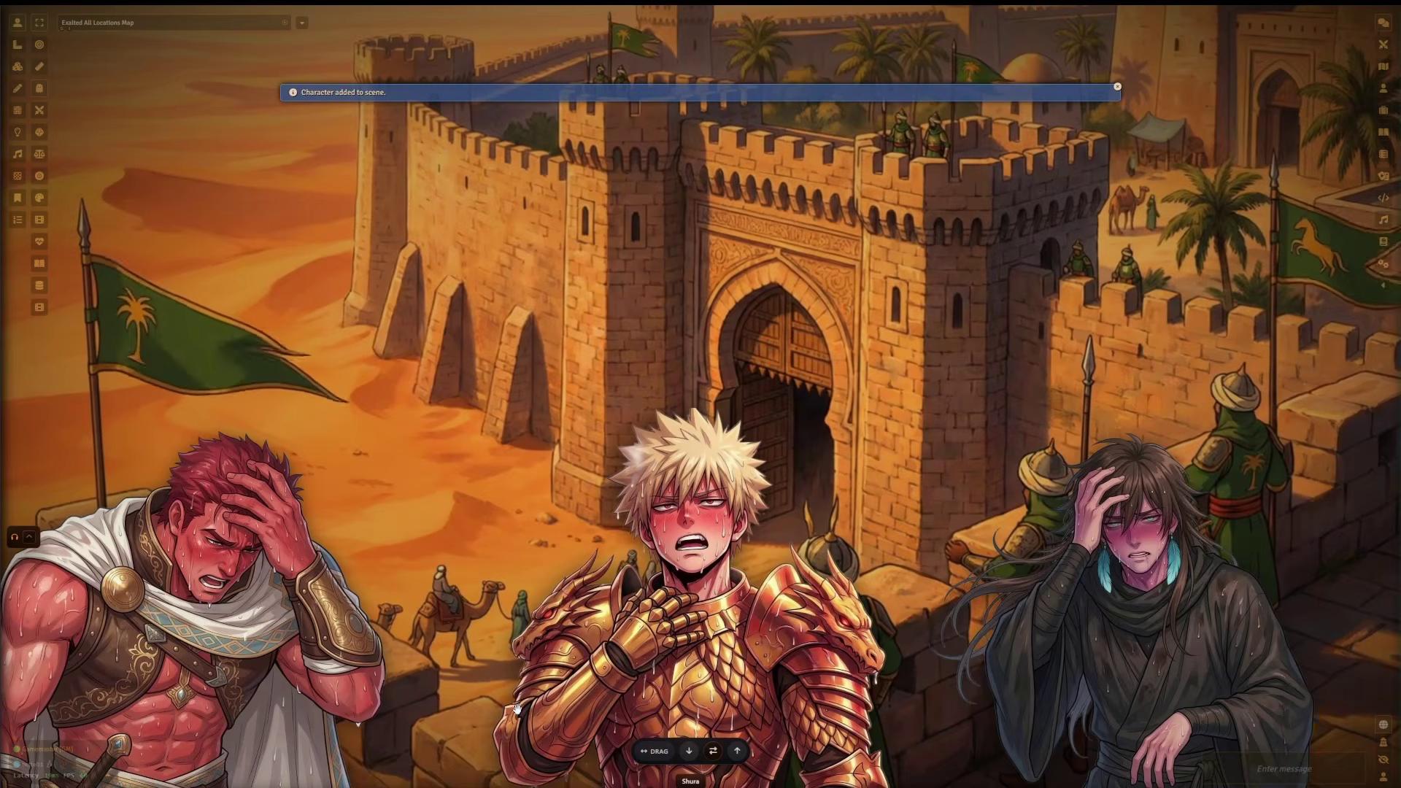
key(Escape)
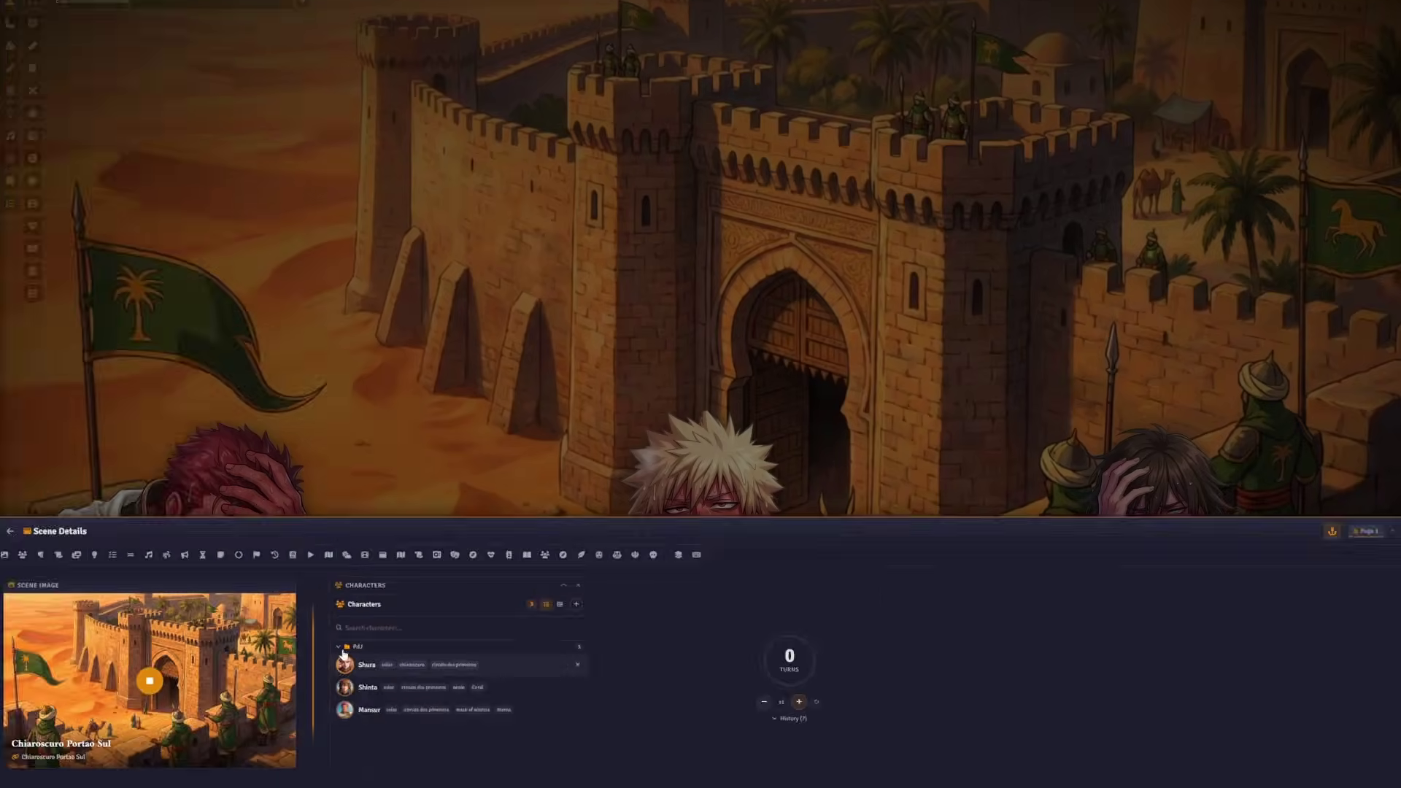
- Add a Paragraph widget beside the scene's character list and write "RP Widgets" in it
click(480, 413)
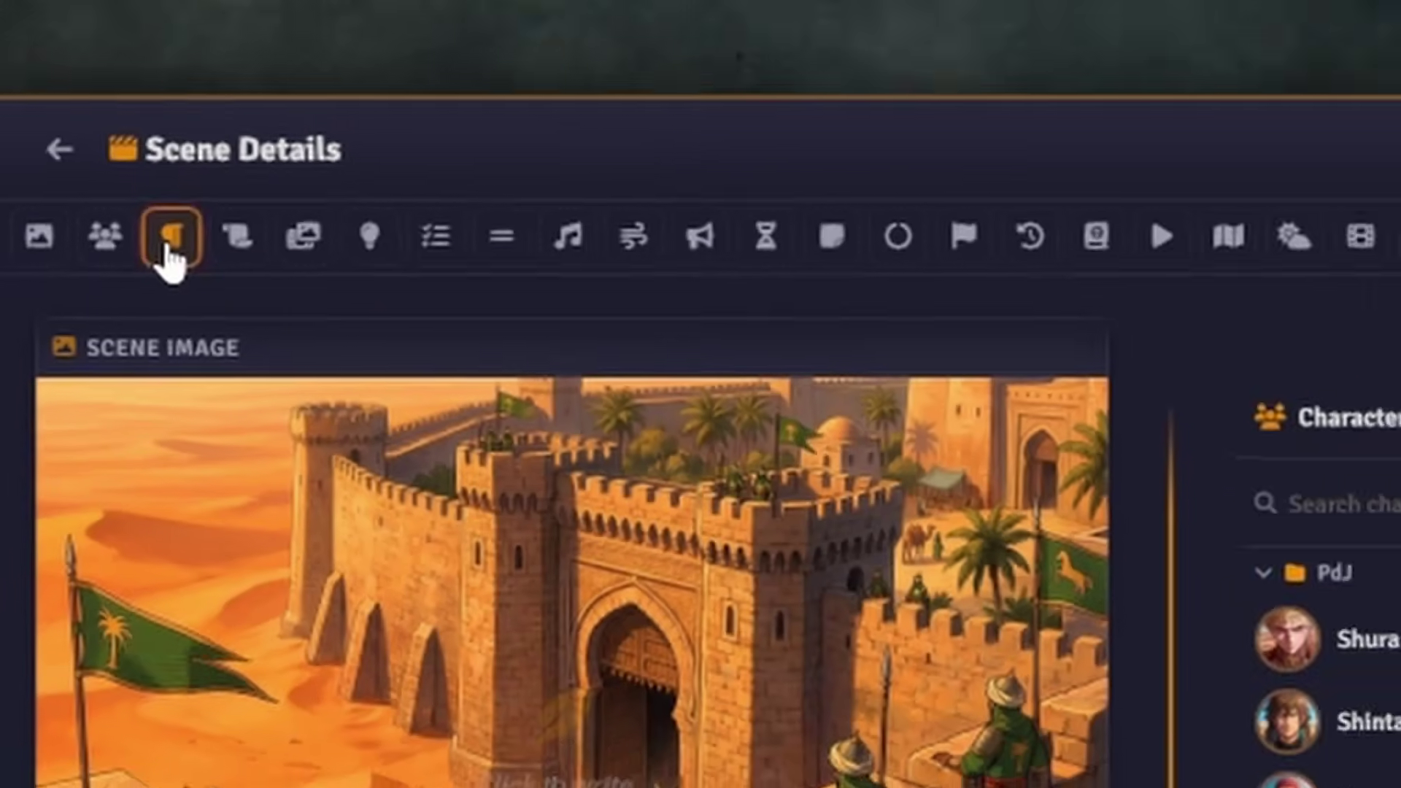
drag(55, 526, 766, 584)
click(864, 626)
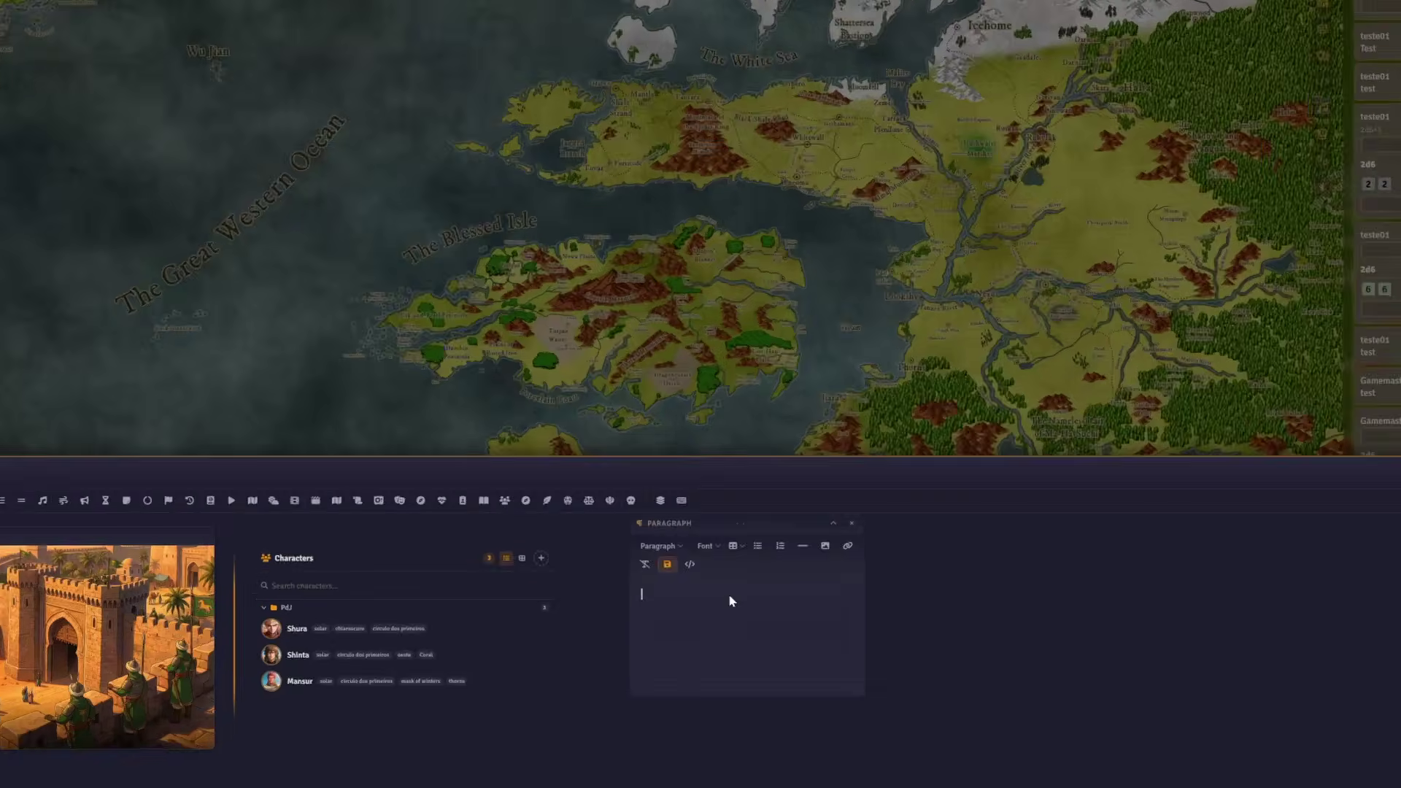
text(RP Widg)
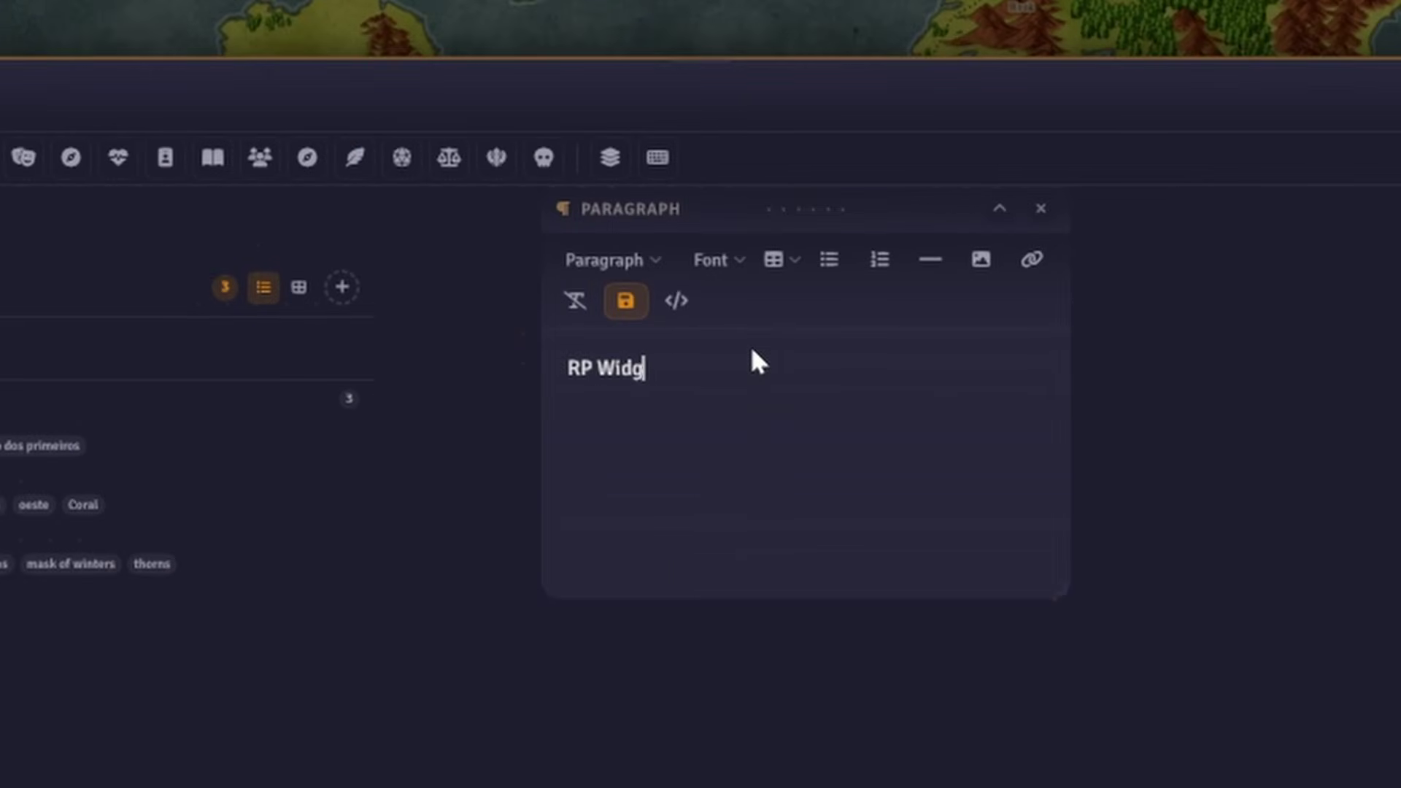
text(ets)
- Format the RP Widgets text as Heading 1 in Bruno Ace and shrink the widget to the title's height
key(ctrl+a)
click(713, 268)
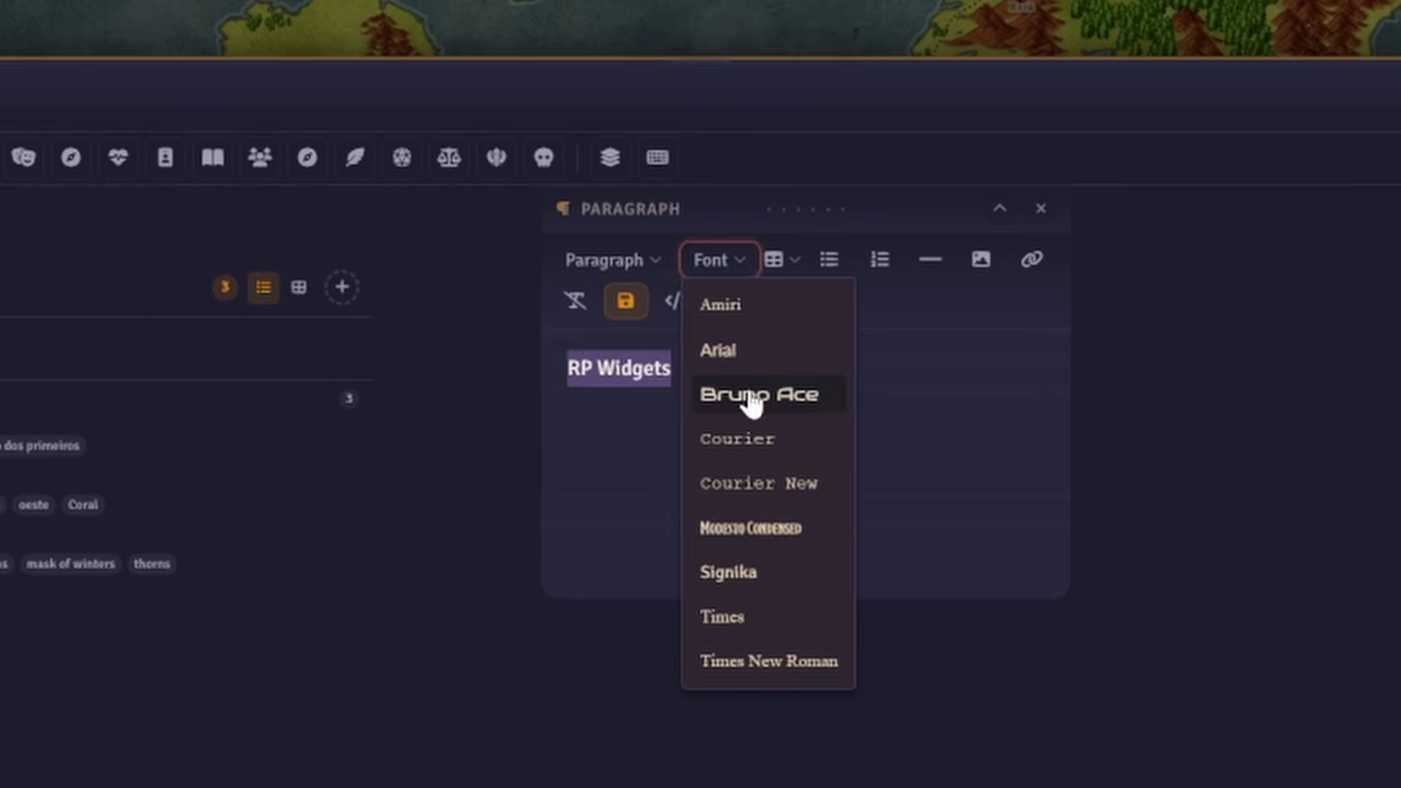
click(751, 398)
click(605, 260)
mouse_move(651, 306)
click(770, 316)
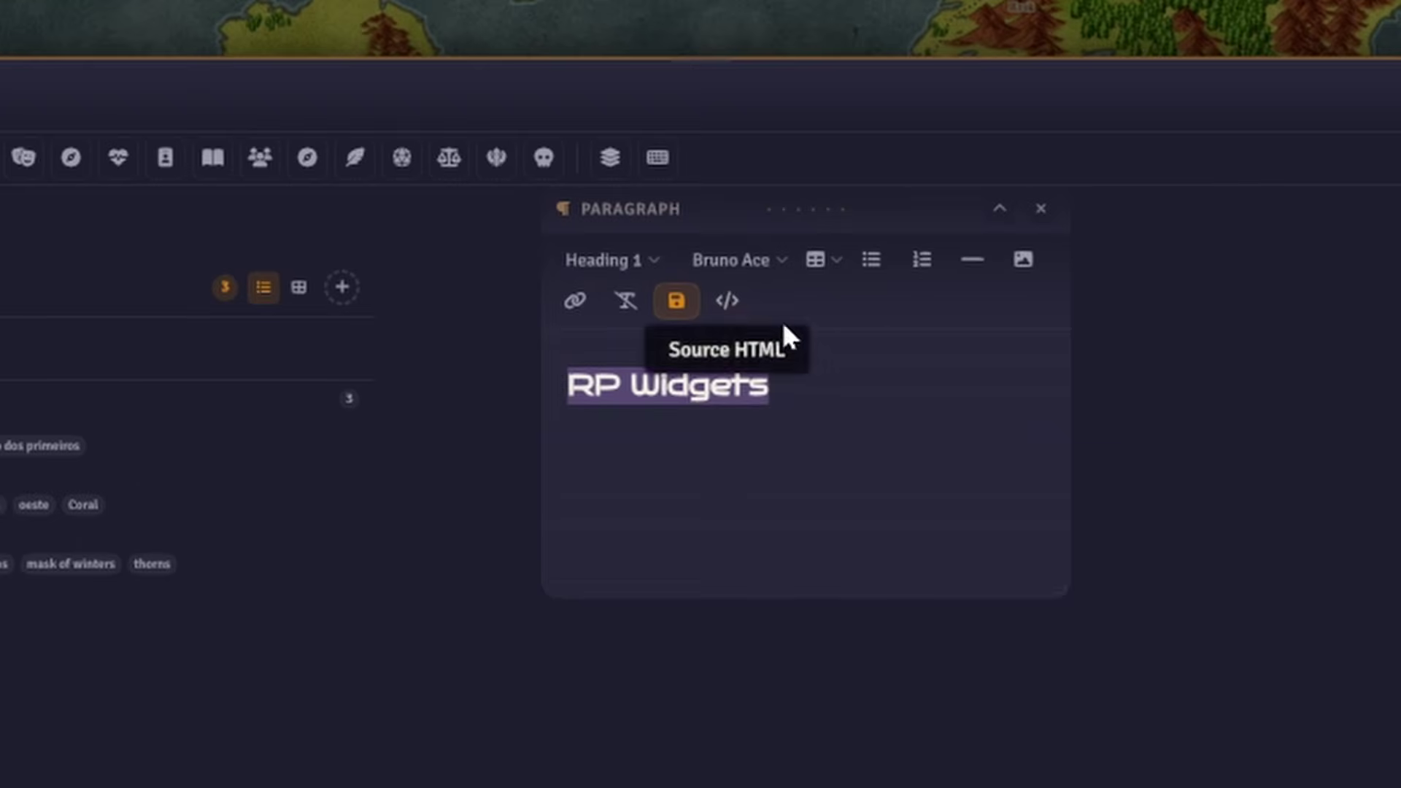
click(1254, 492)
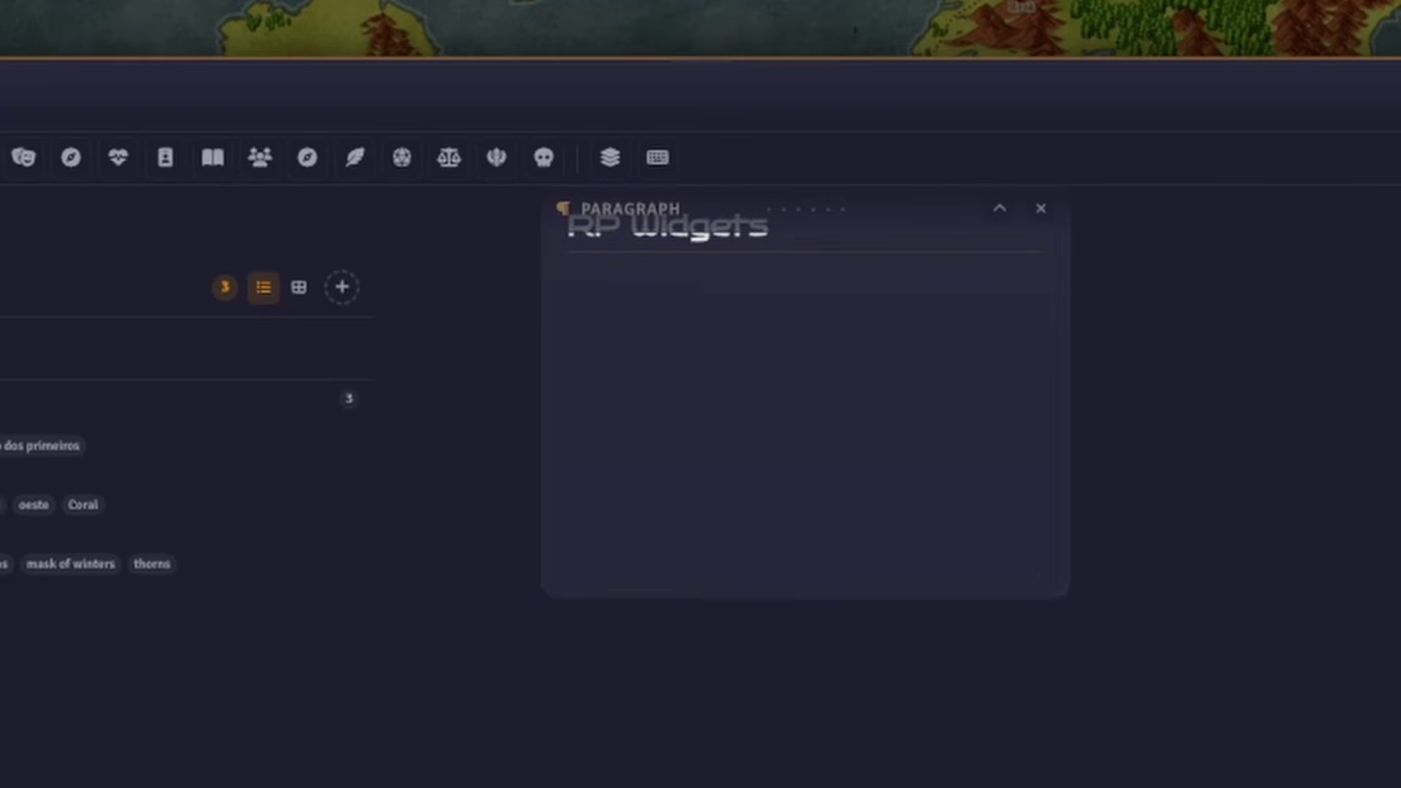
drag(1062, 590, 1048, 358)
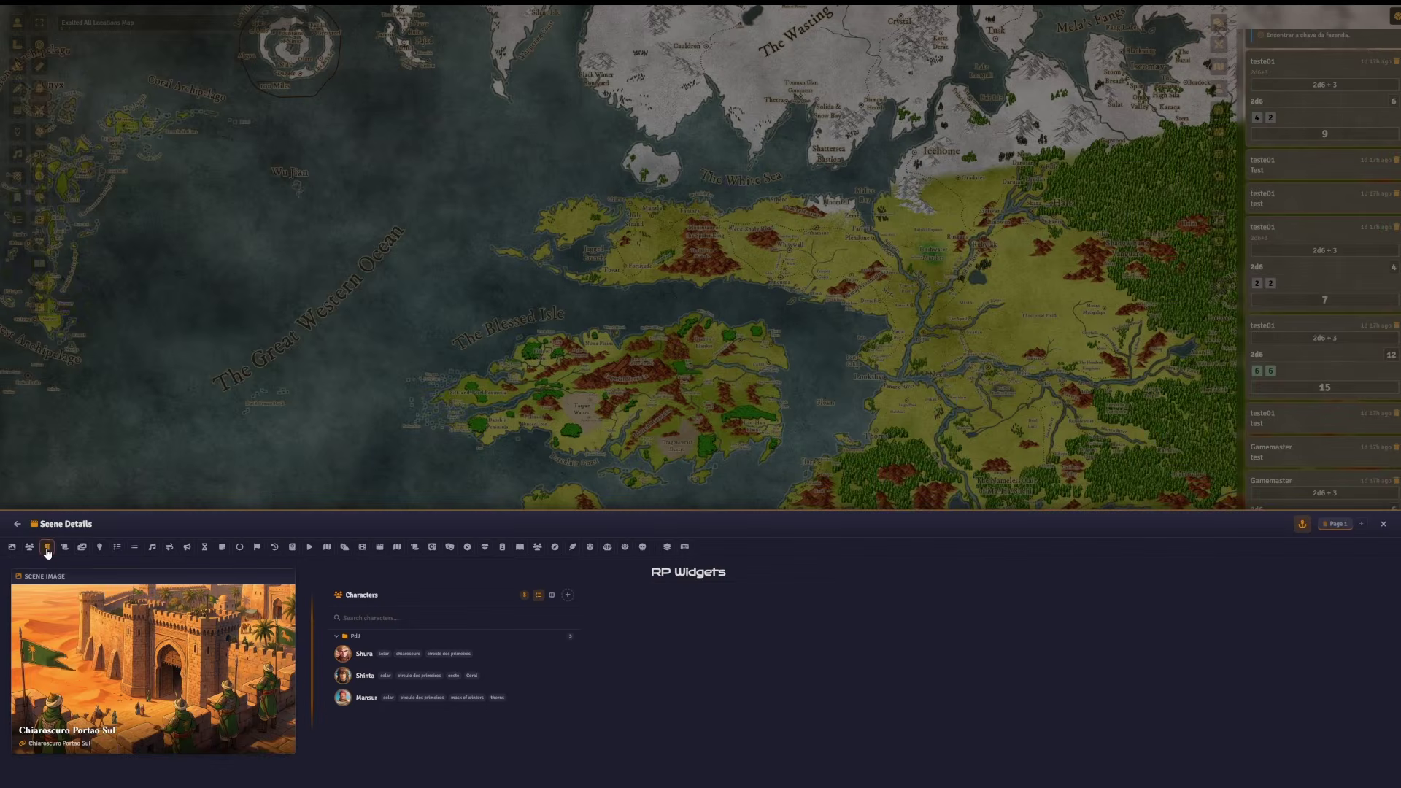
- Add a second Paragraph widget to the right of the RP Widgets title with the text "Music & Ambience"
click(47, 546)
drag(87, 620, 1020, 559)
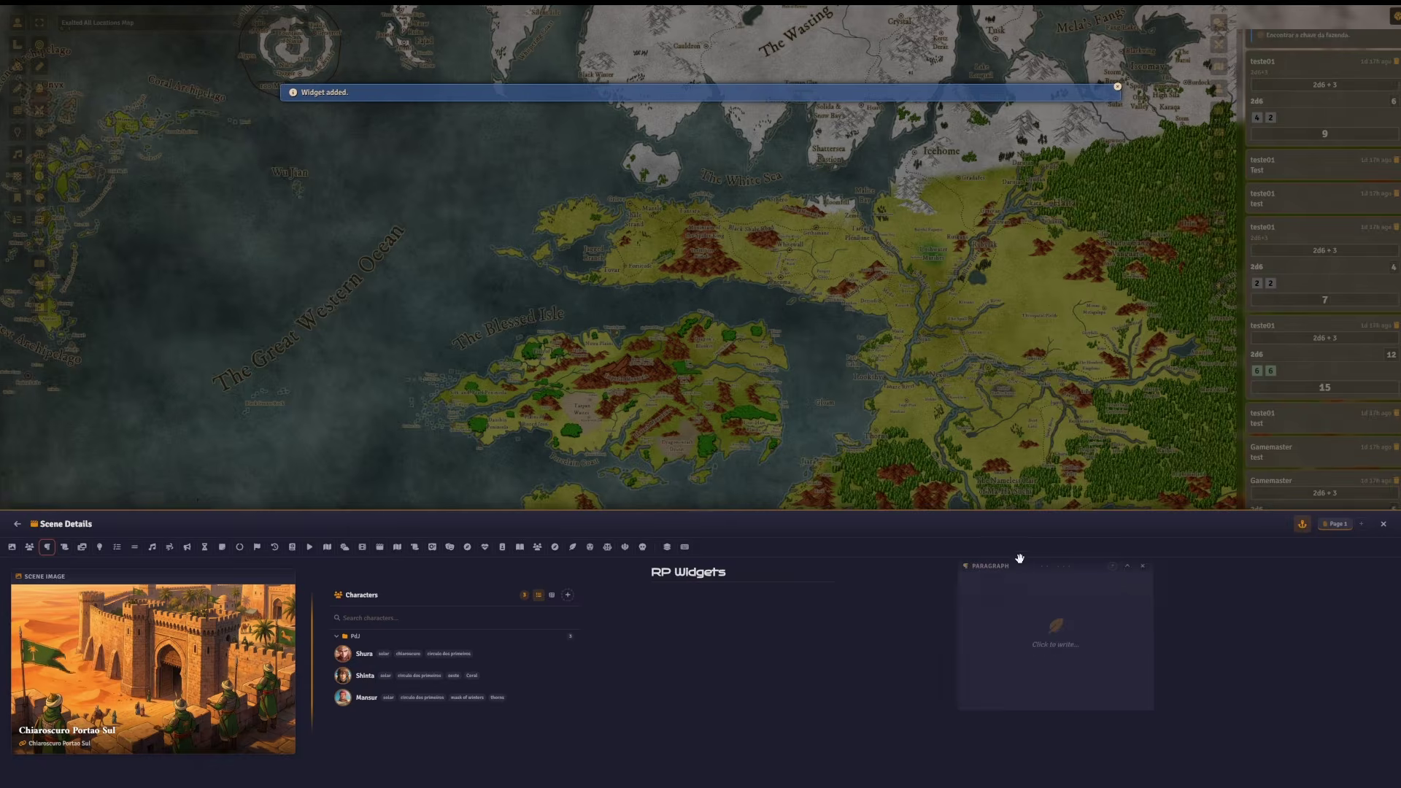
click(1022, 599)
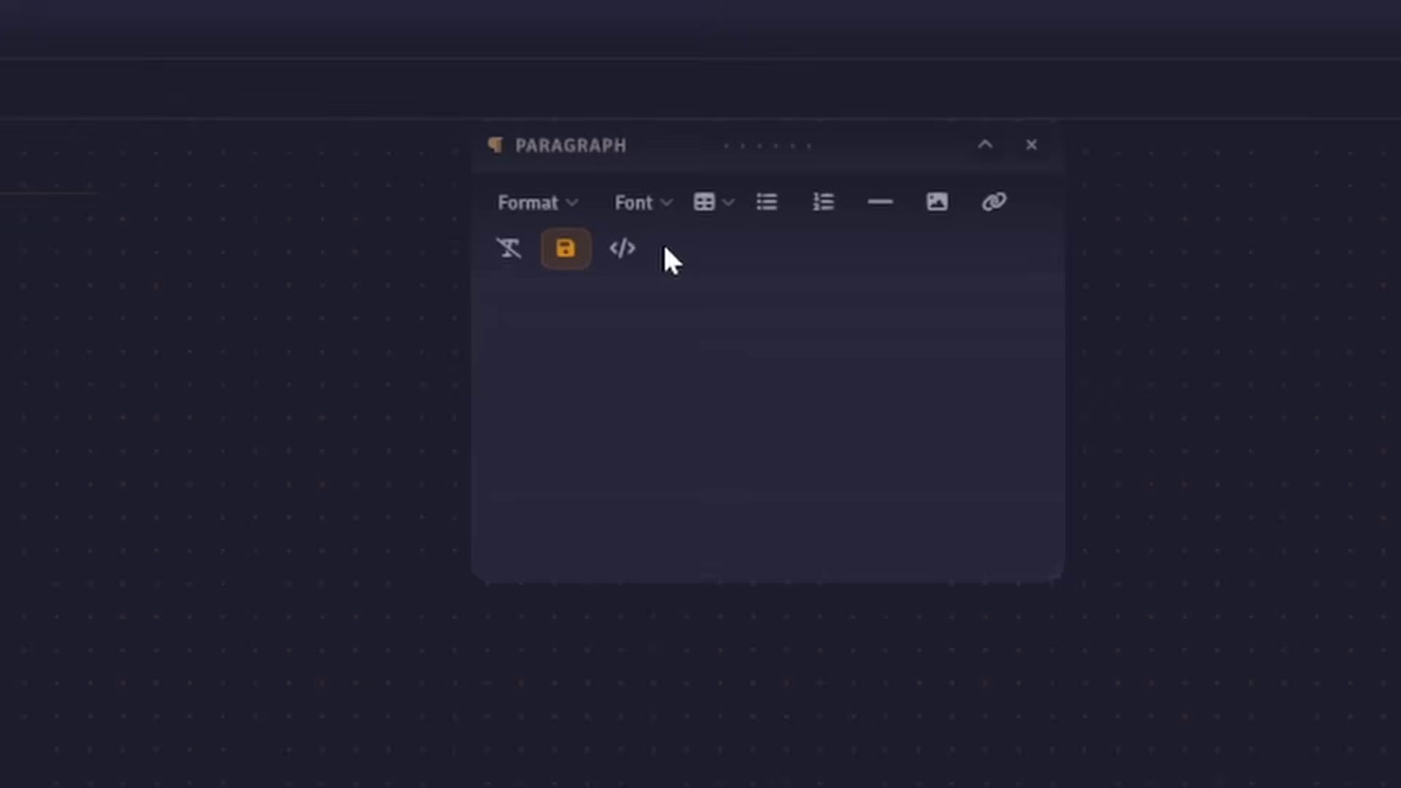
text(Music & Ambience)
- Format the Music & Ambience text as Heading 1 in the Bruno Ace font
key(ctrl+a)
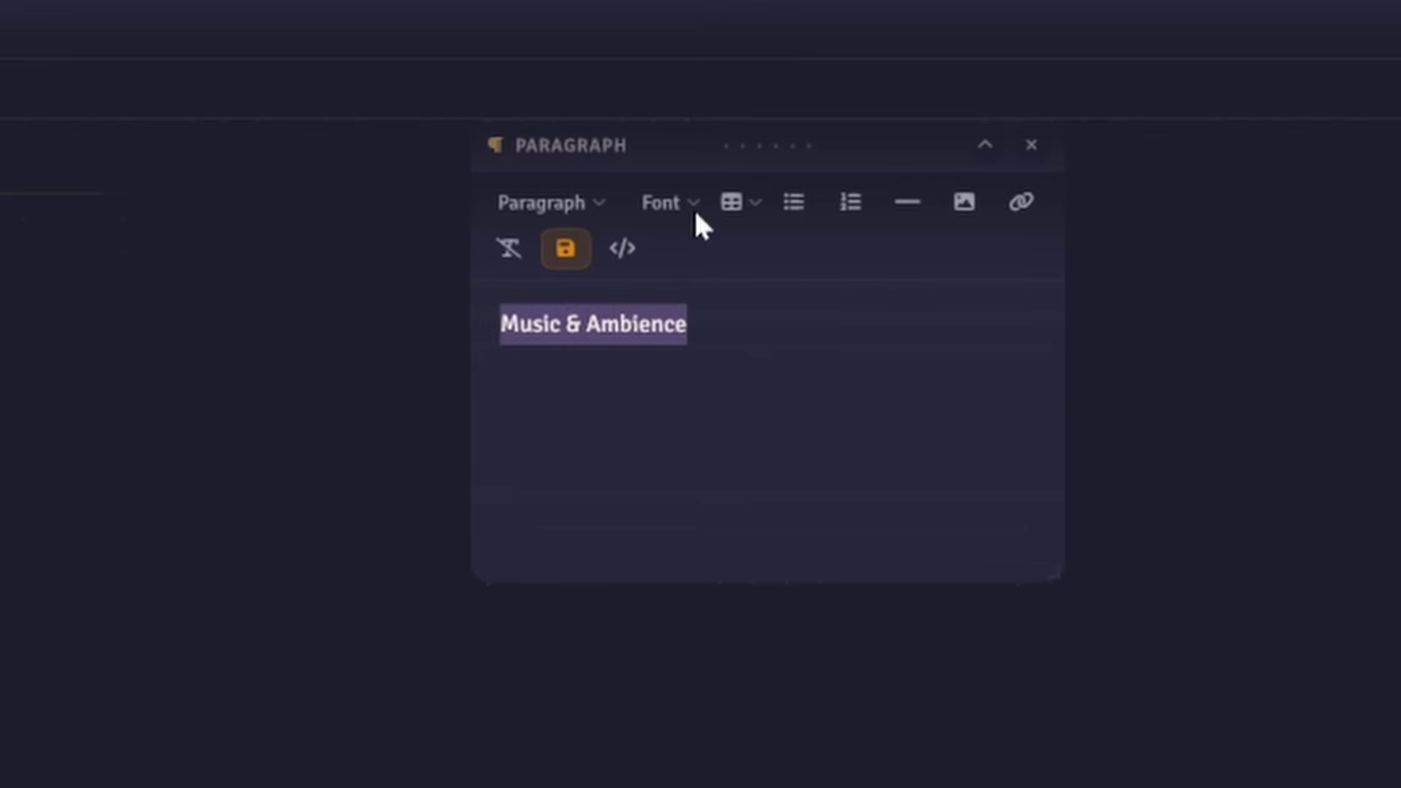
click(675, 208)
click(718, 356)
click(564, 206)
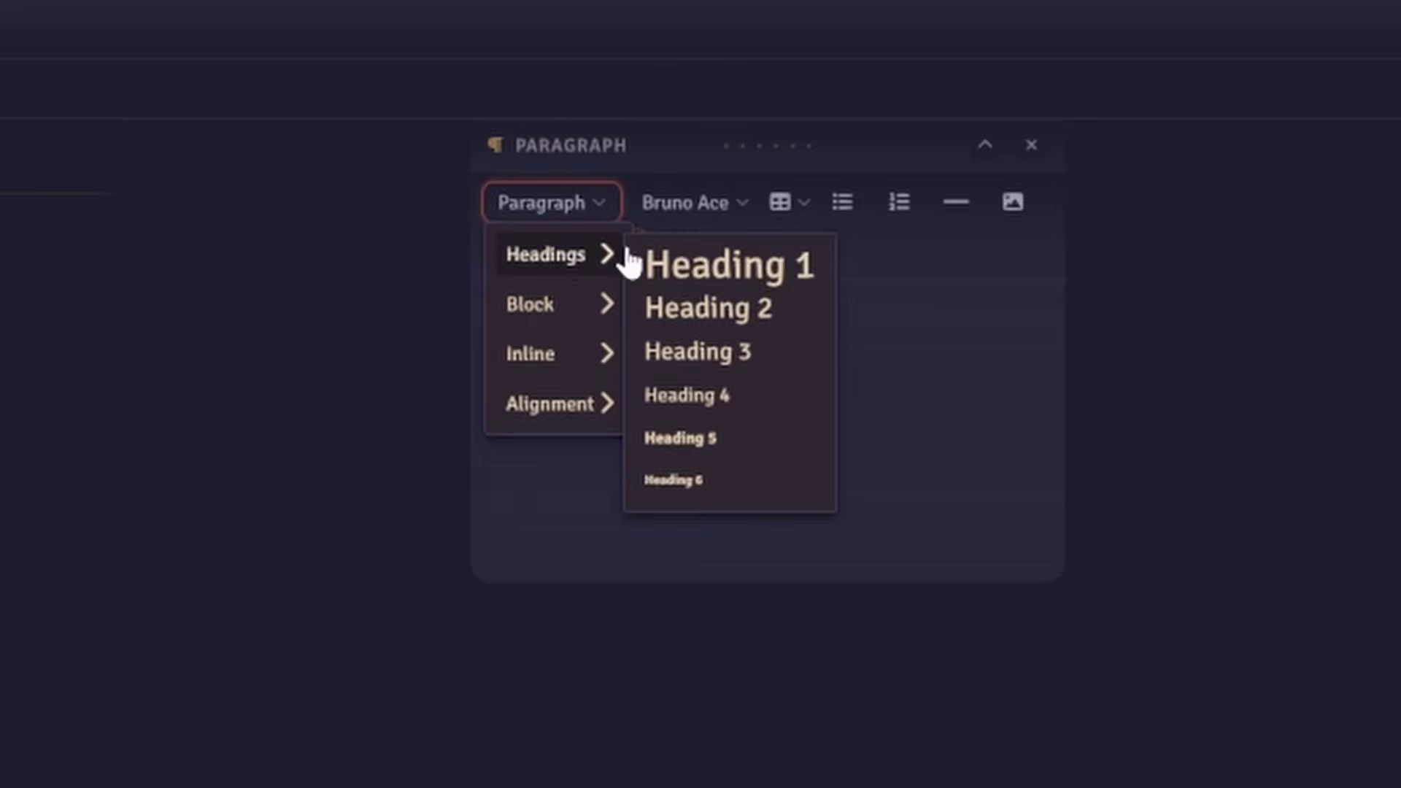
click(657, 265)
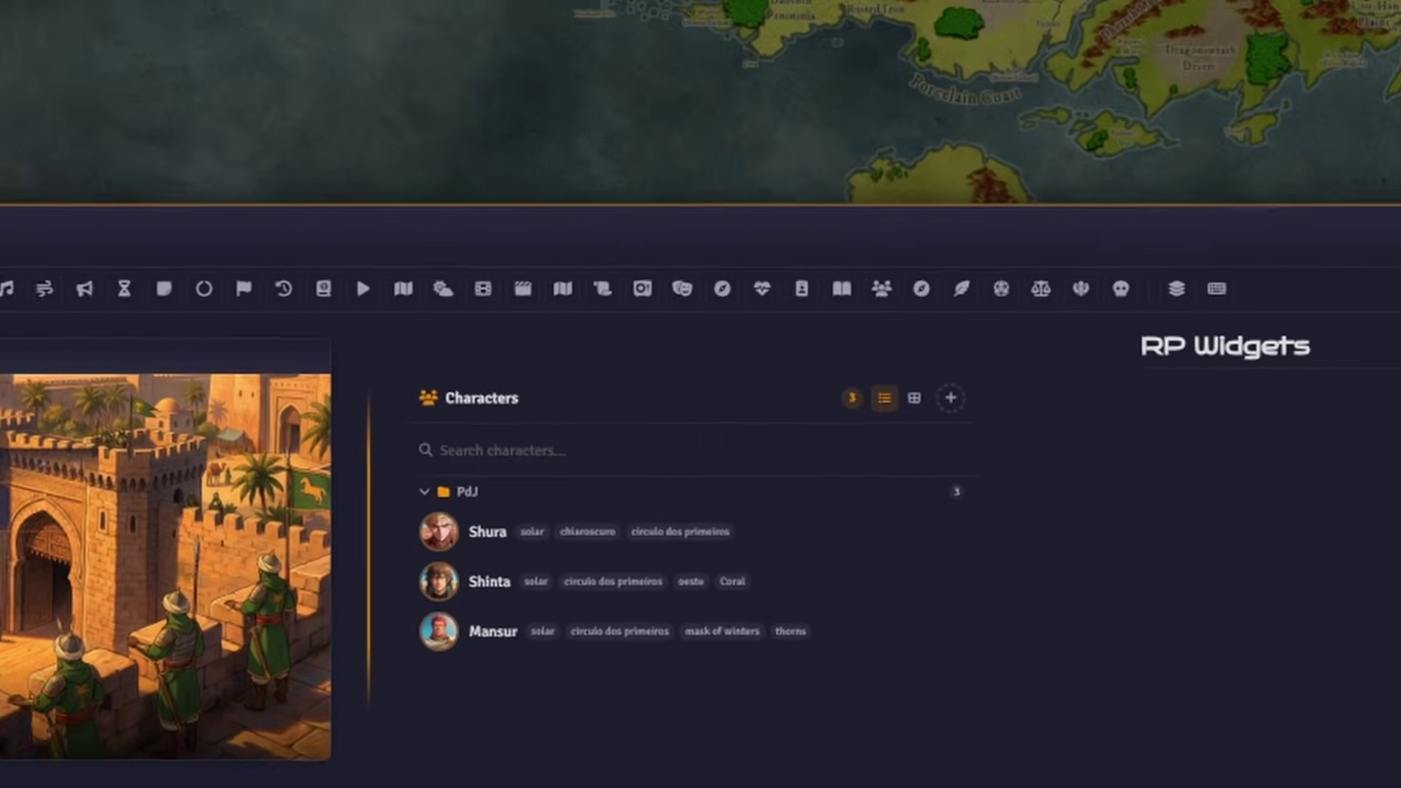
- Add a Teleprompter widget below the RP Widgets title and paste the desert narration text into it, finishing the edit
click(602, 289)
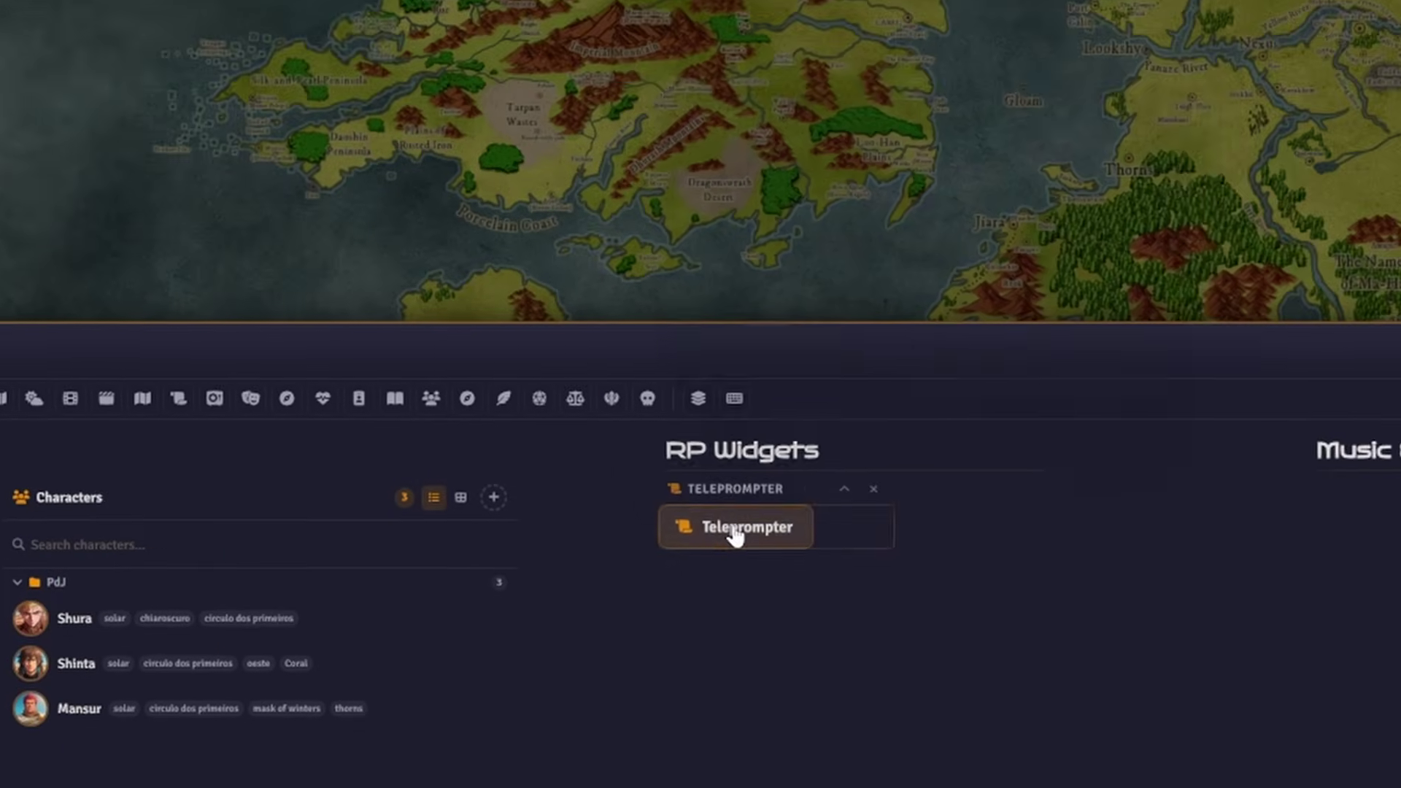
click(735, 535)
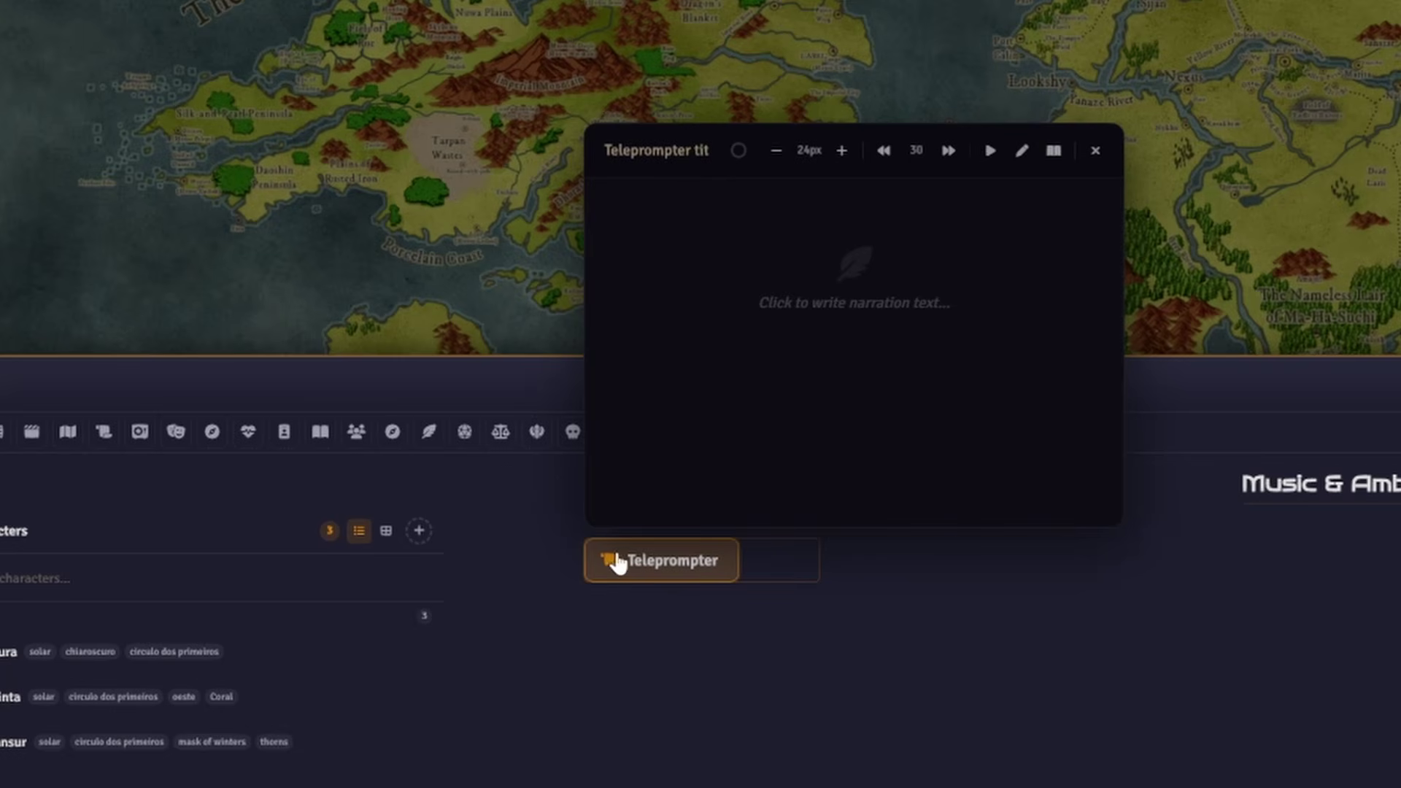
click(700, 235)
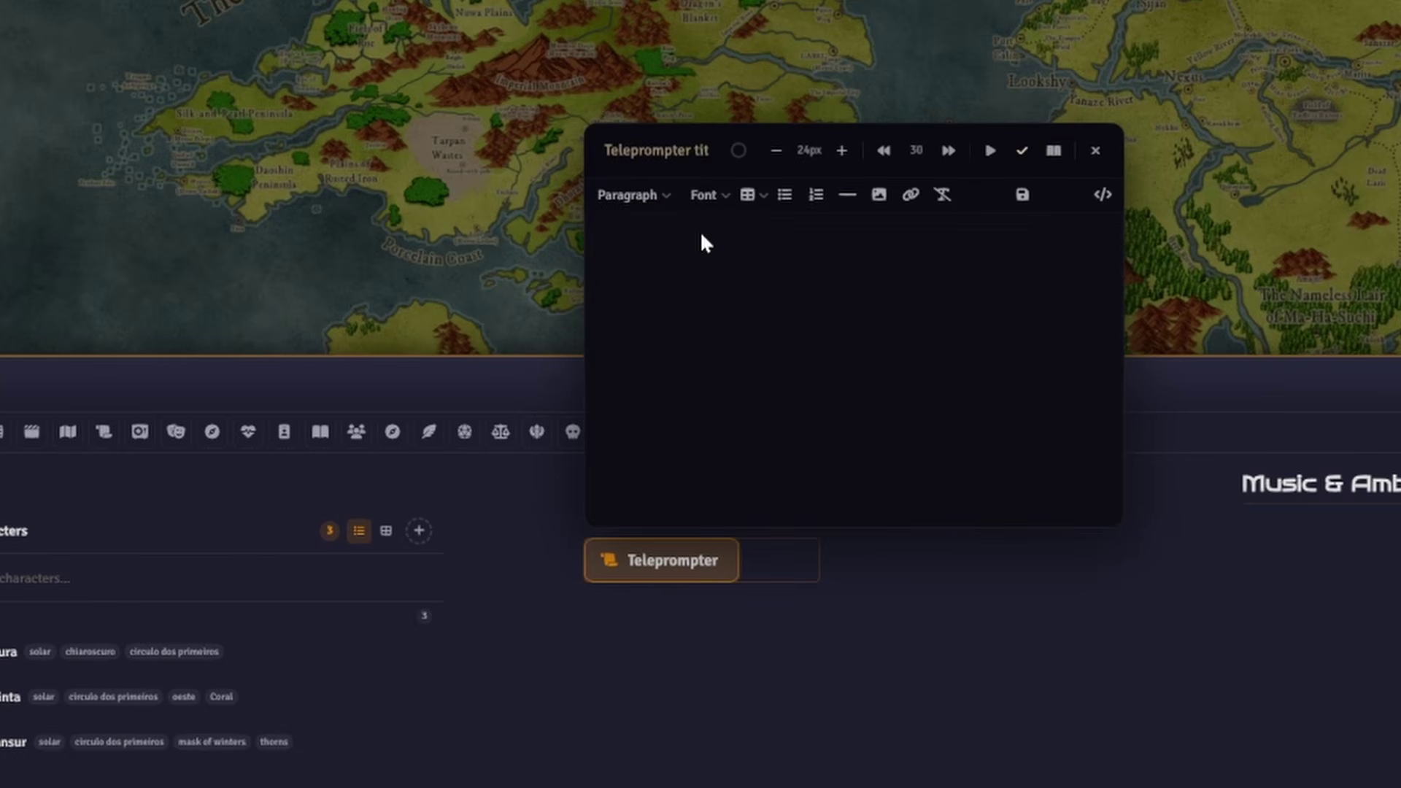
key(ctrl+v)
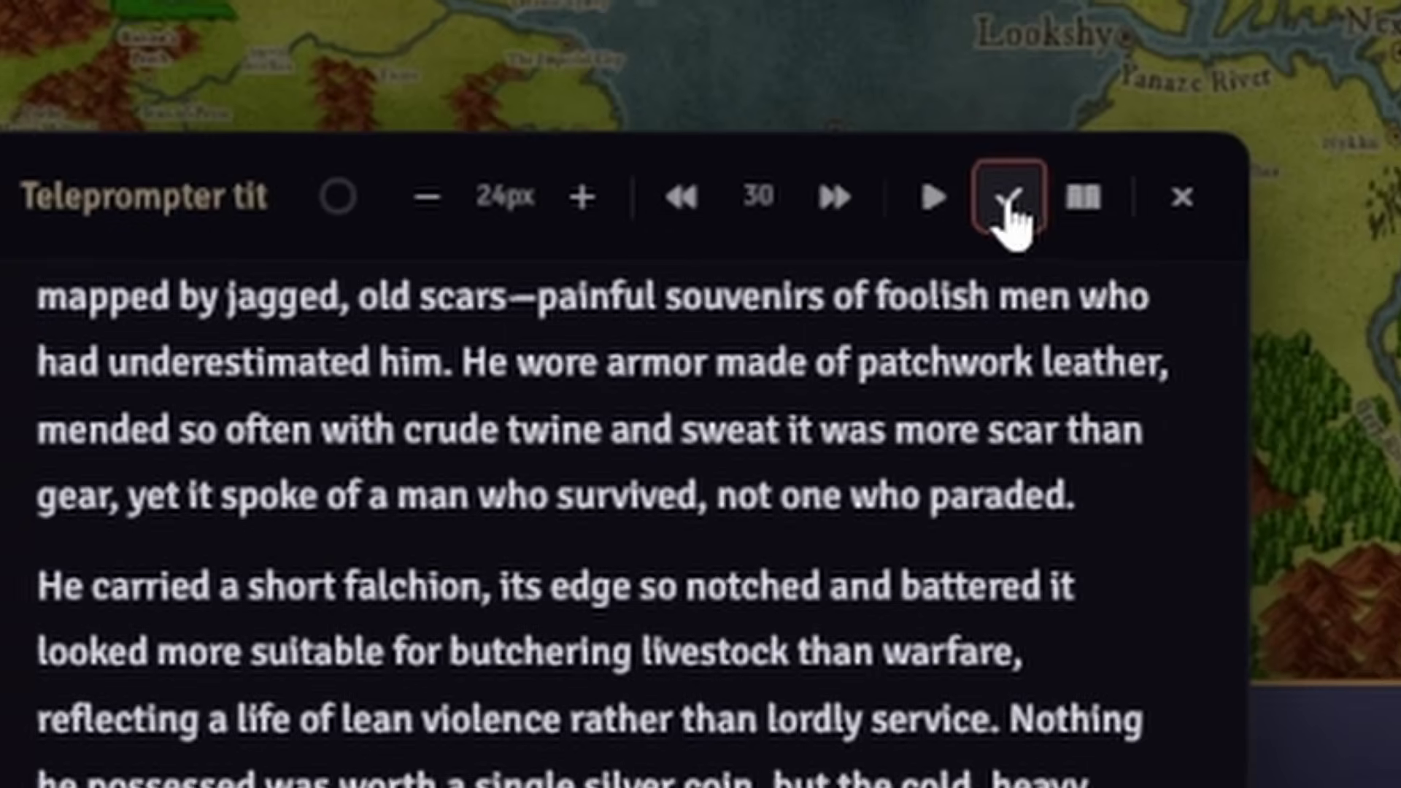
click(1011, 198)
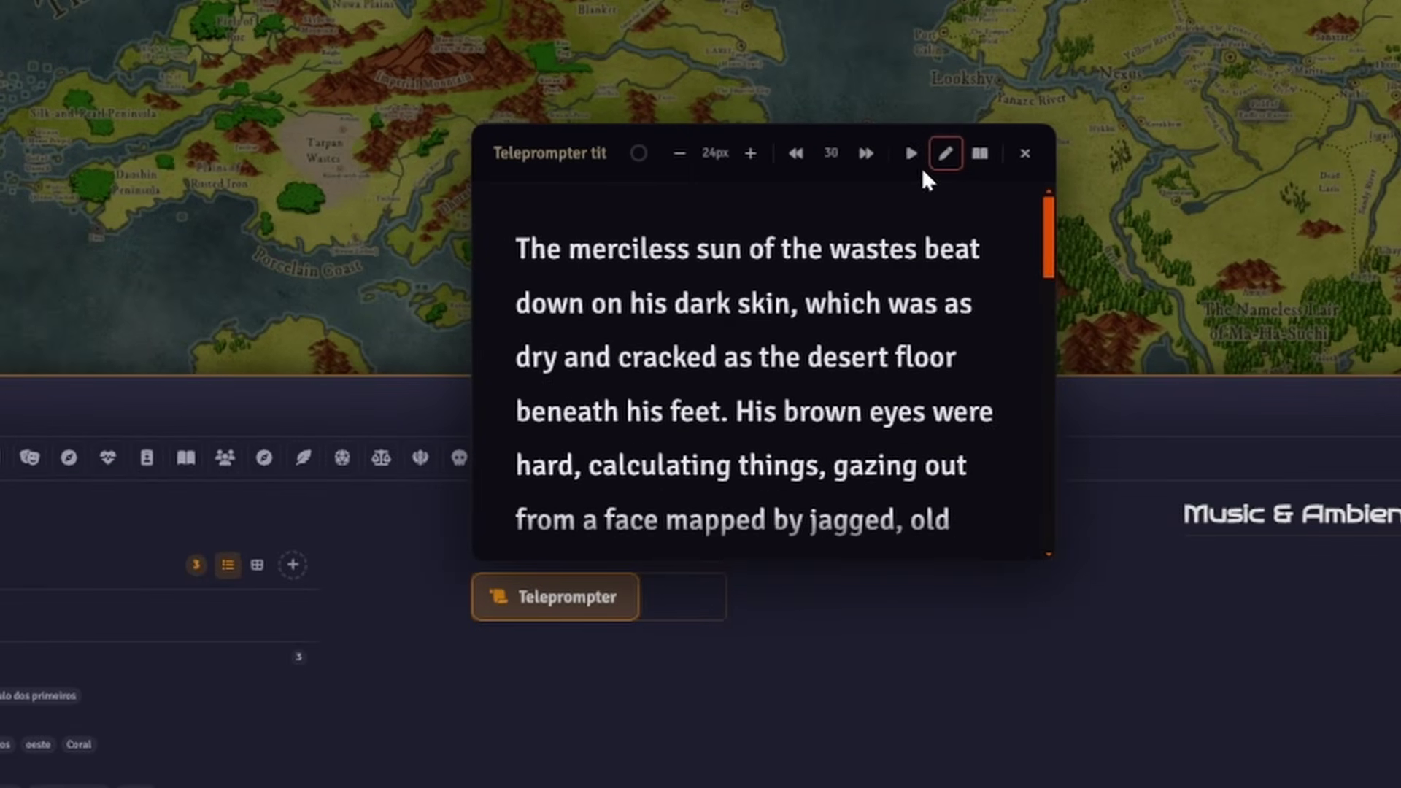
- Play and pause the teleprompter's scrolling, post the narration to chat, and close the teleprompter
click(908, 156)
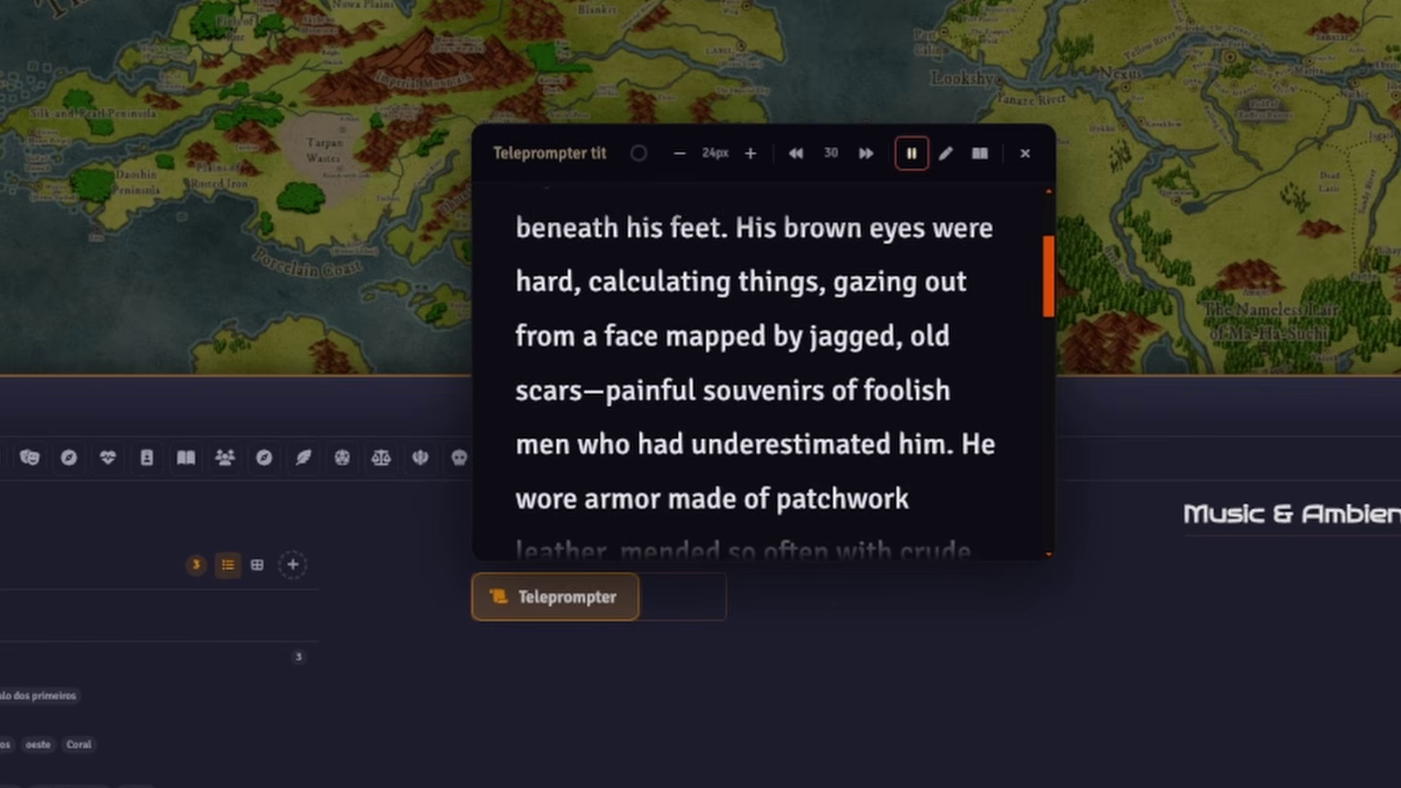
click(909, 164)
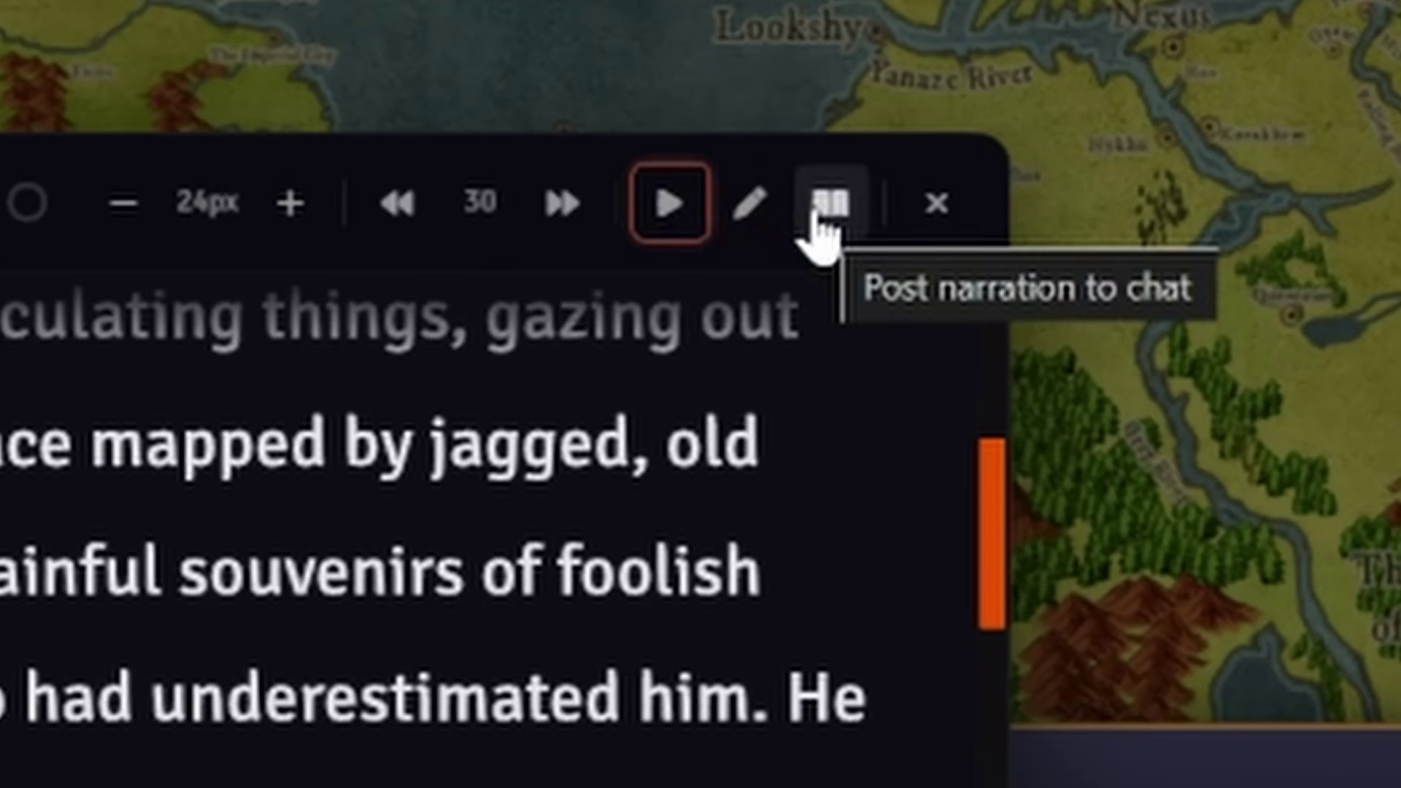
click(821, 215)
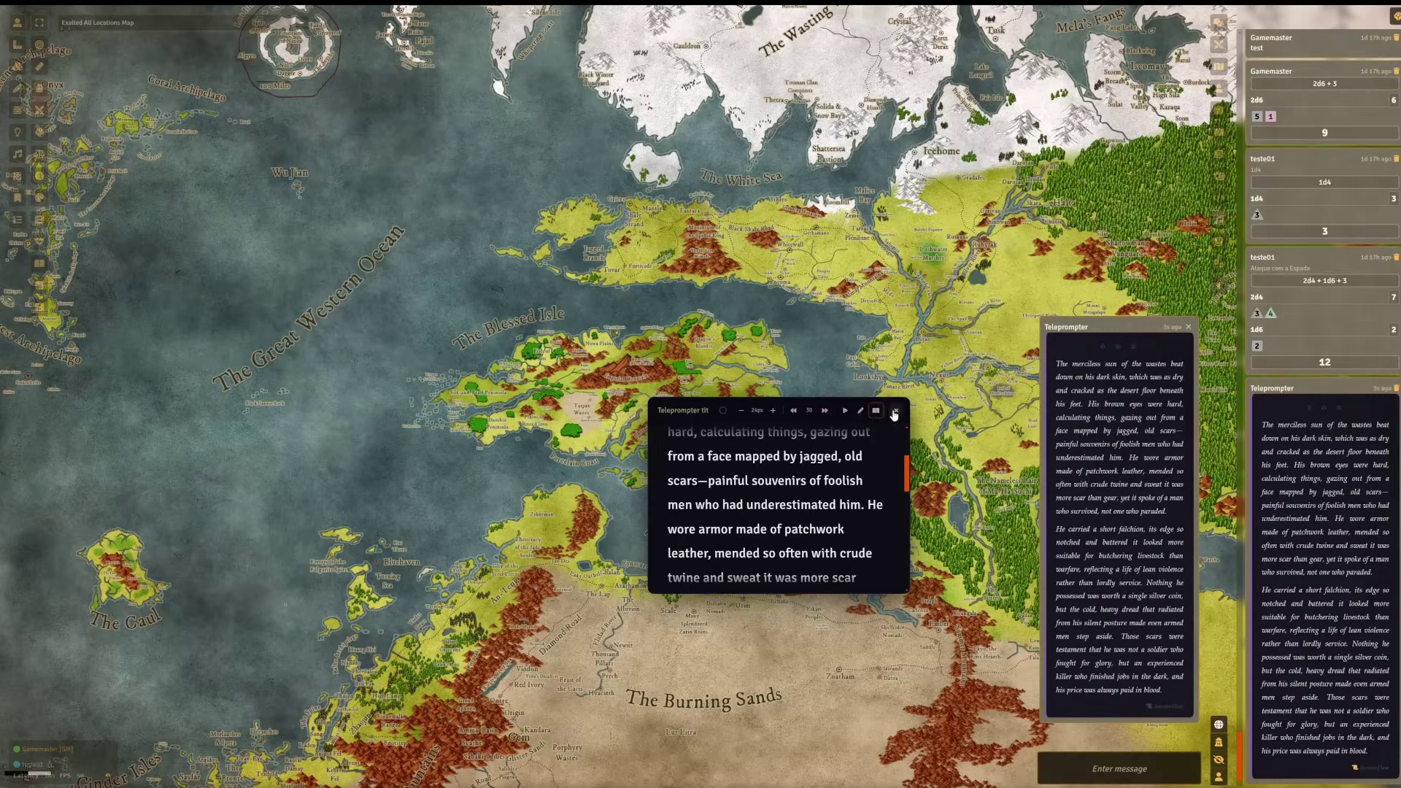
click(895, 411)
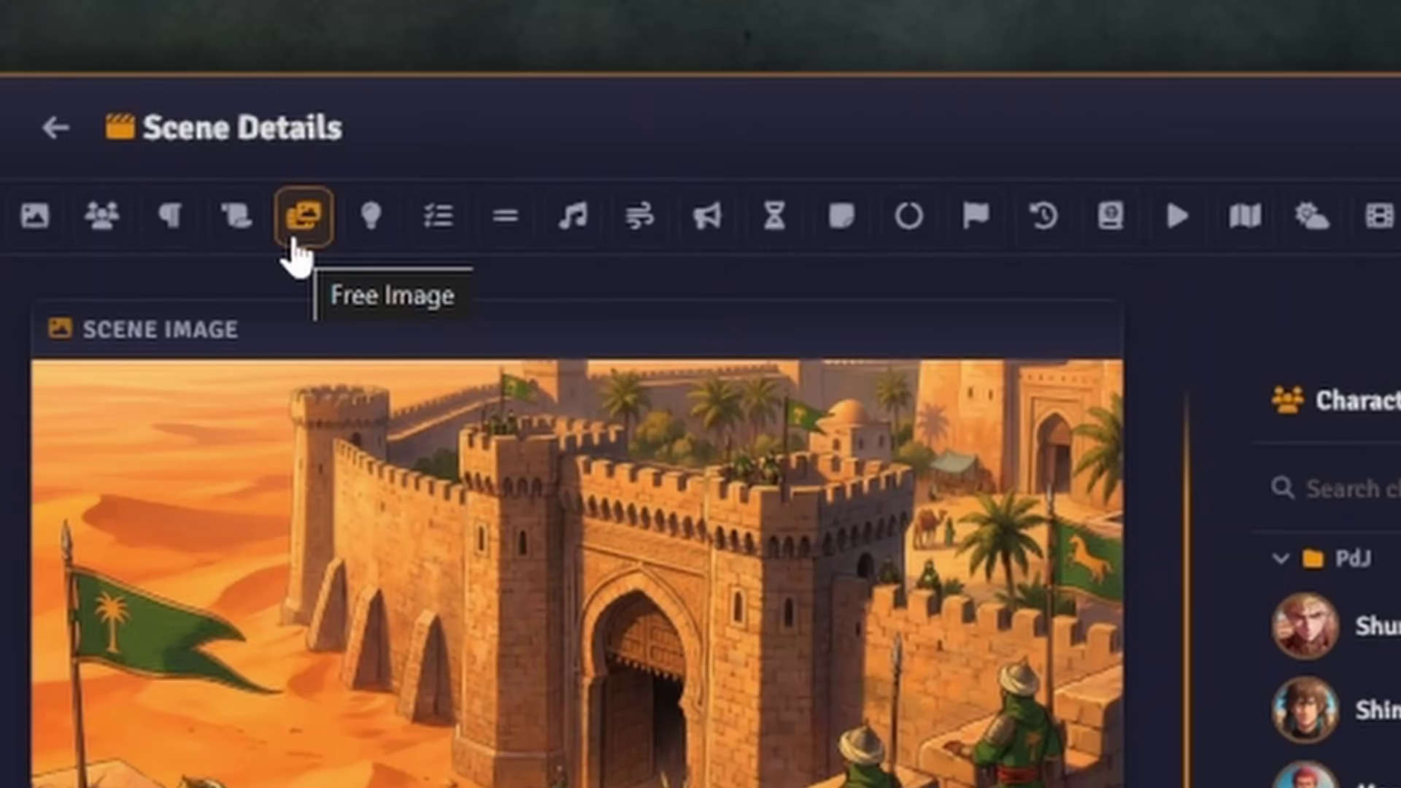
- Add a Free Image widget and place it beside the Teleprompter widget, under the RP Widgets title
click(293, 241)
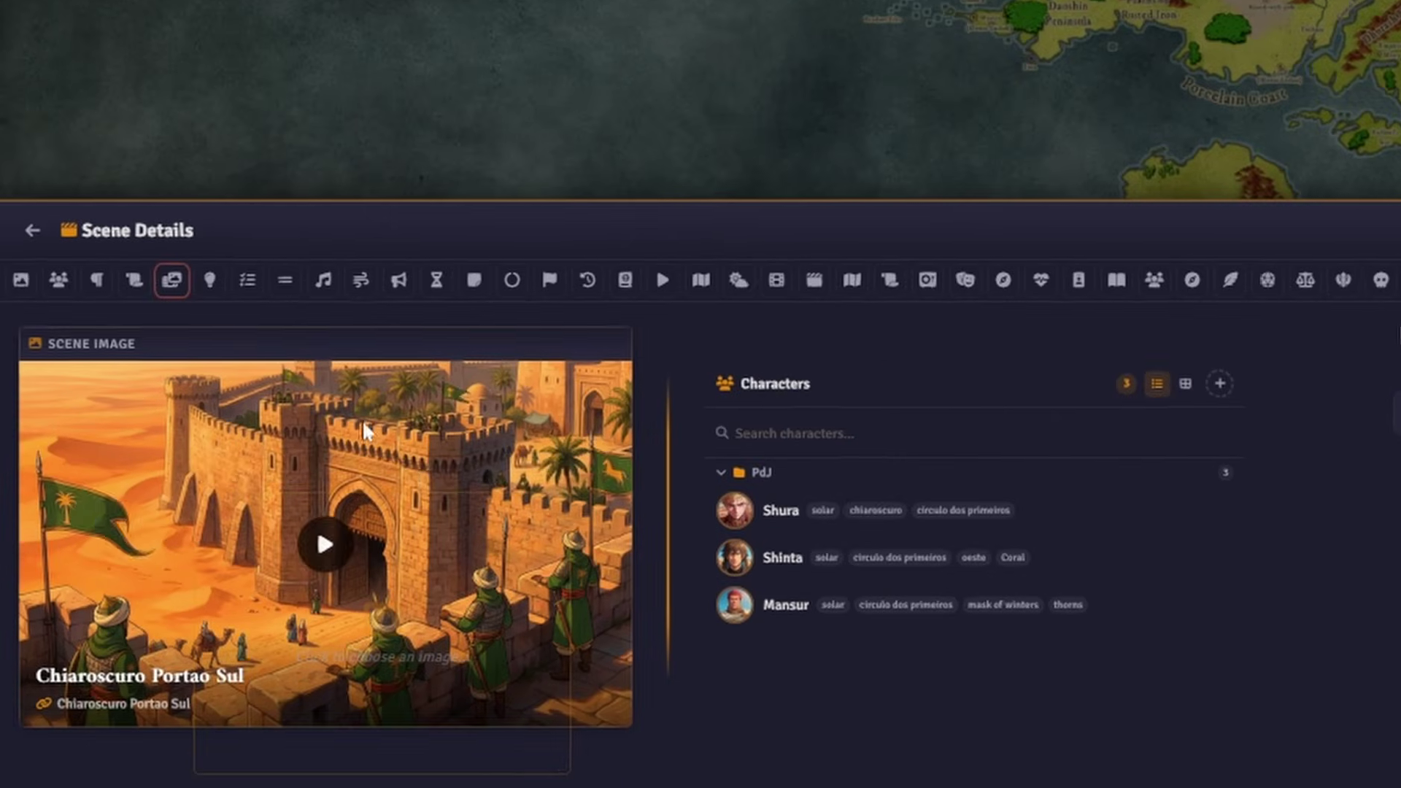
drag(450, 478, 1142, 510)
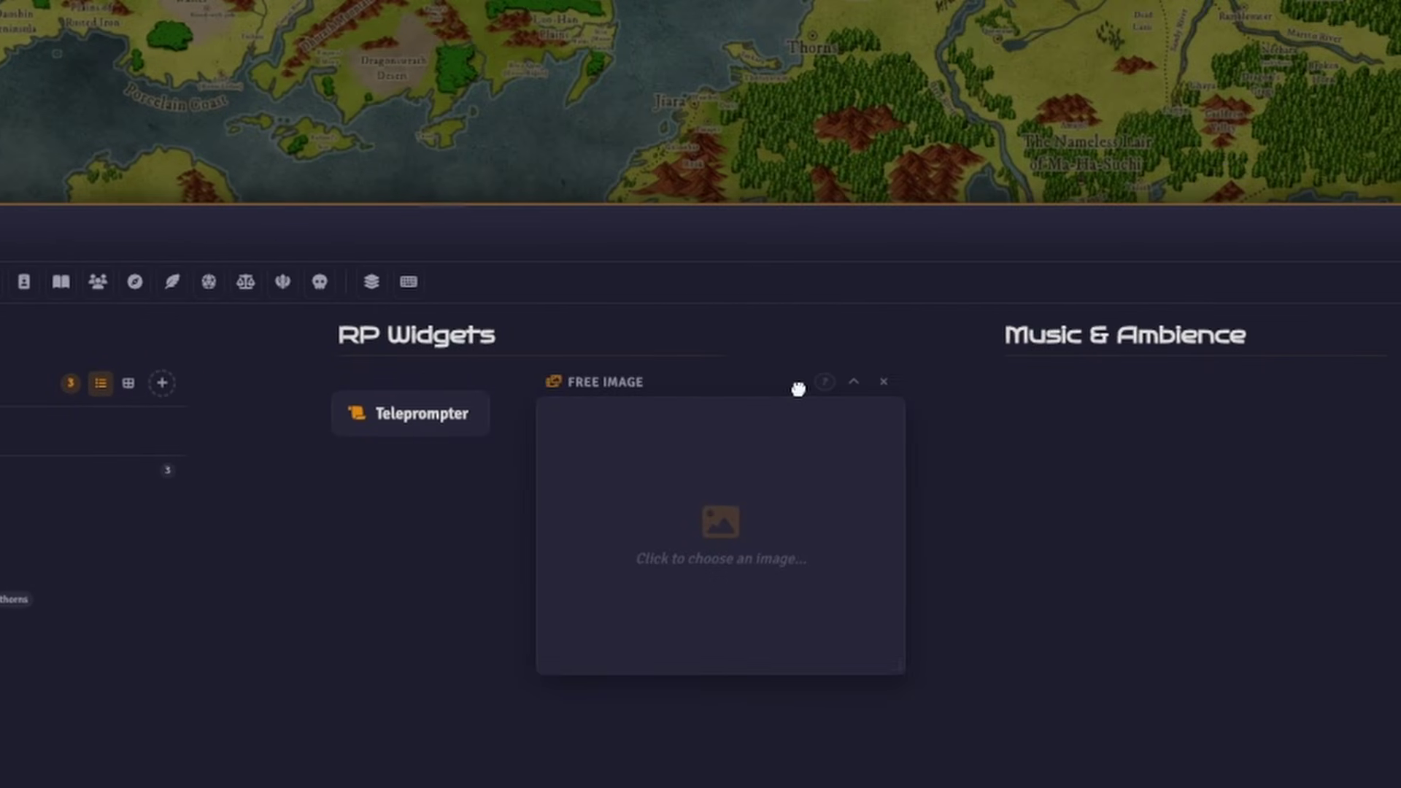
drag(798, 389, 798, 391)
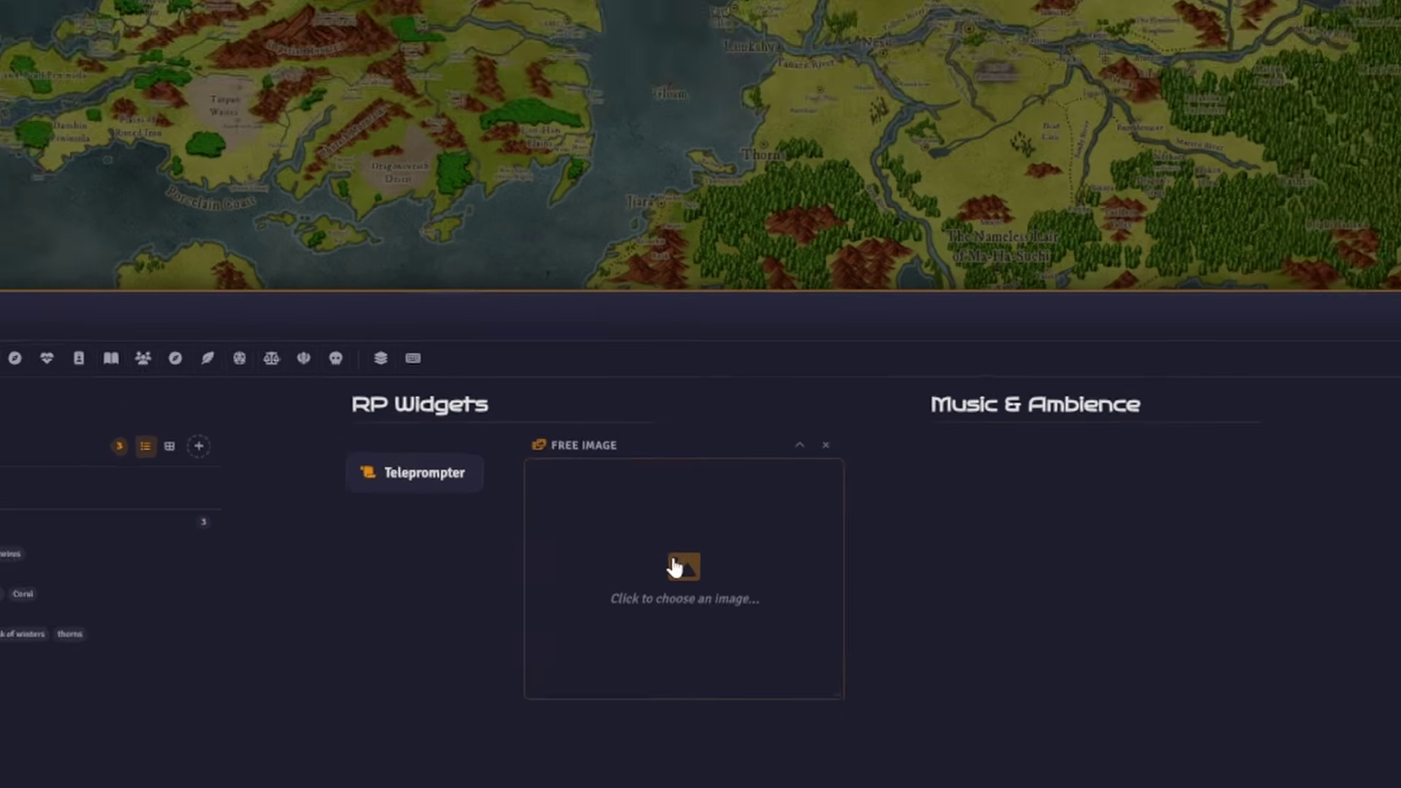
- Upload the dragon wax seal image from the Downloads folder and assign it to the Free Image widget
click(711, 521)
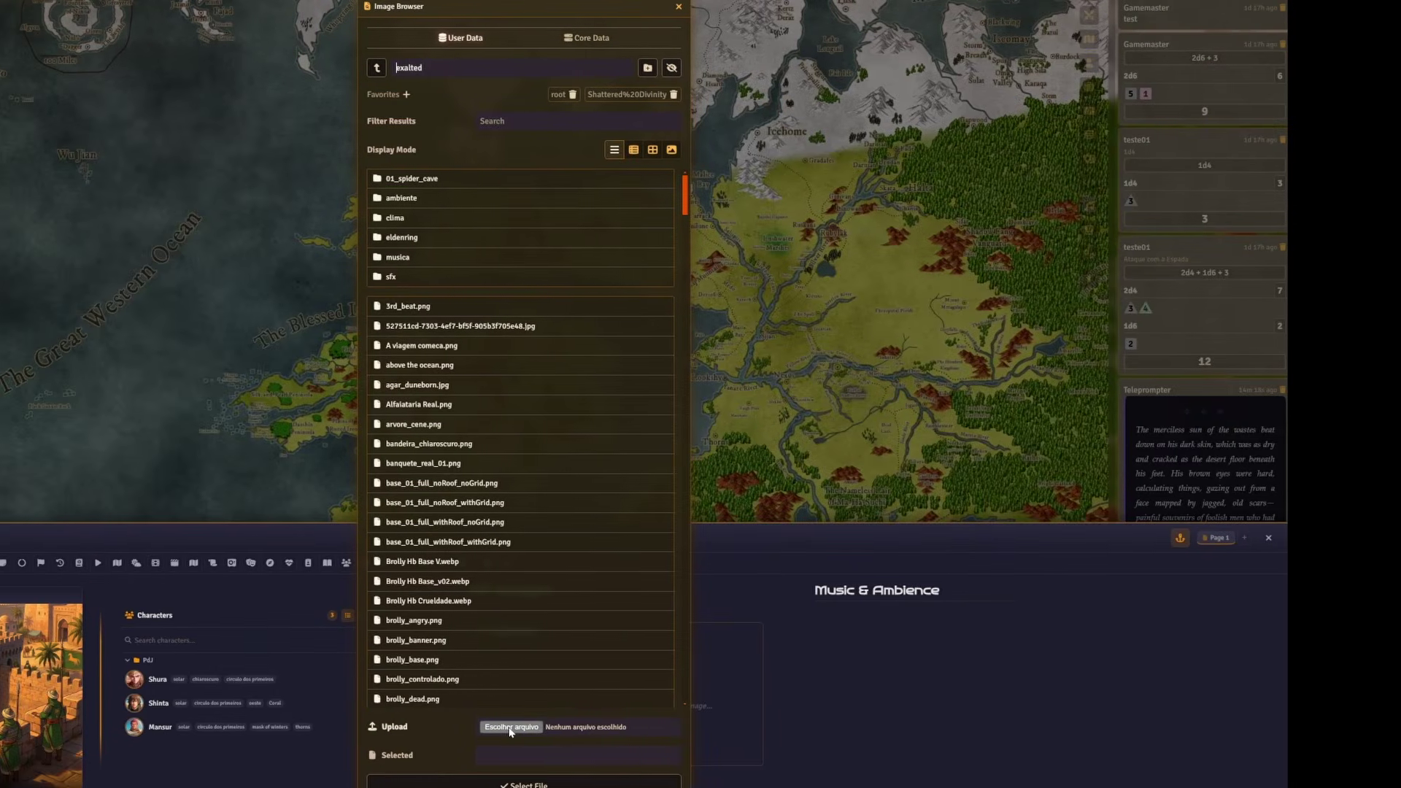
click(570, 726)
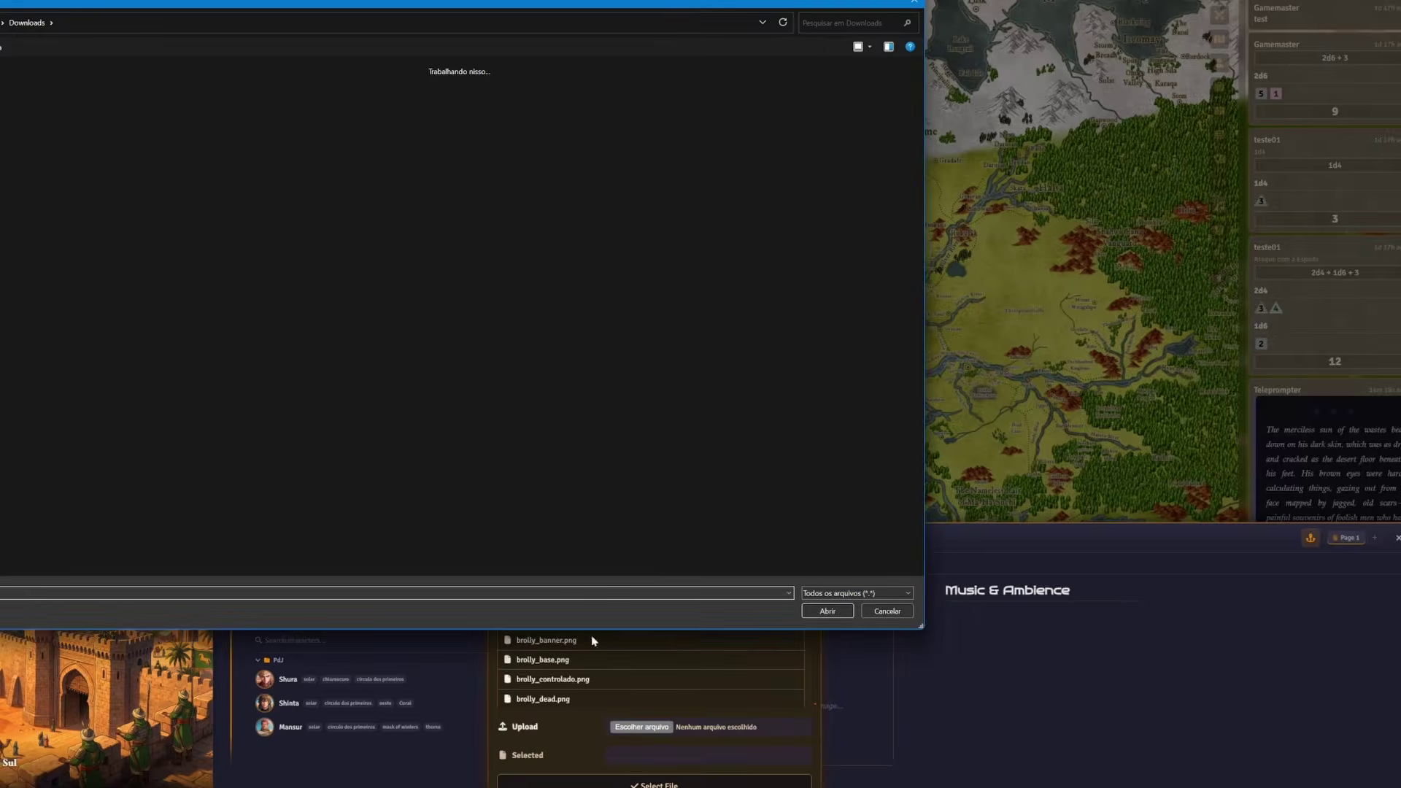
double_click(234, 328)
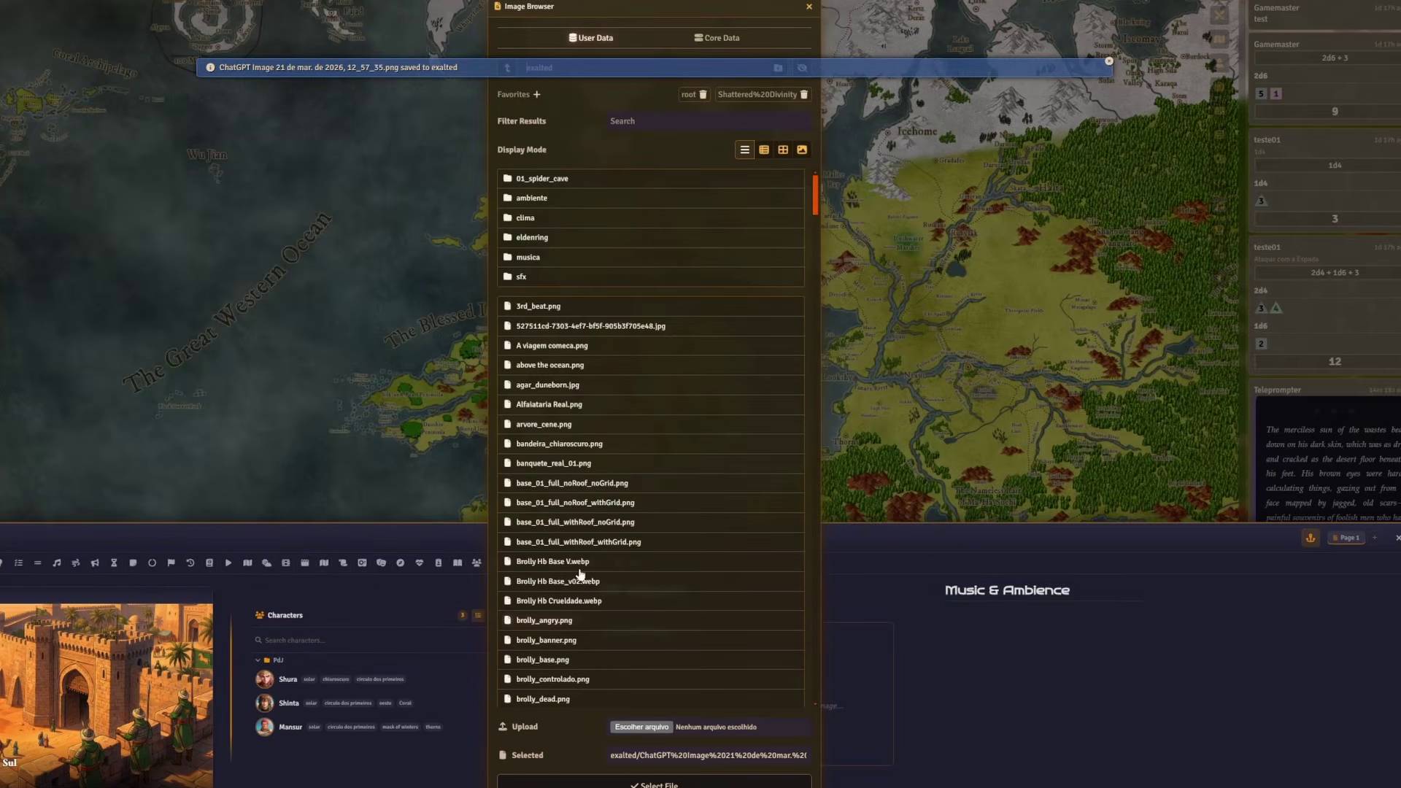
click(654, 784)
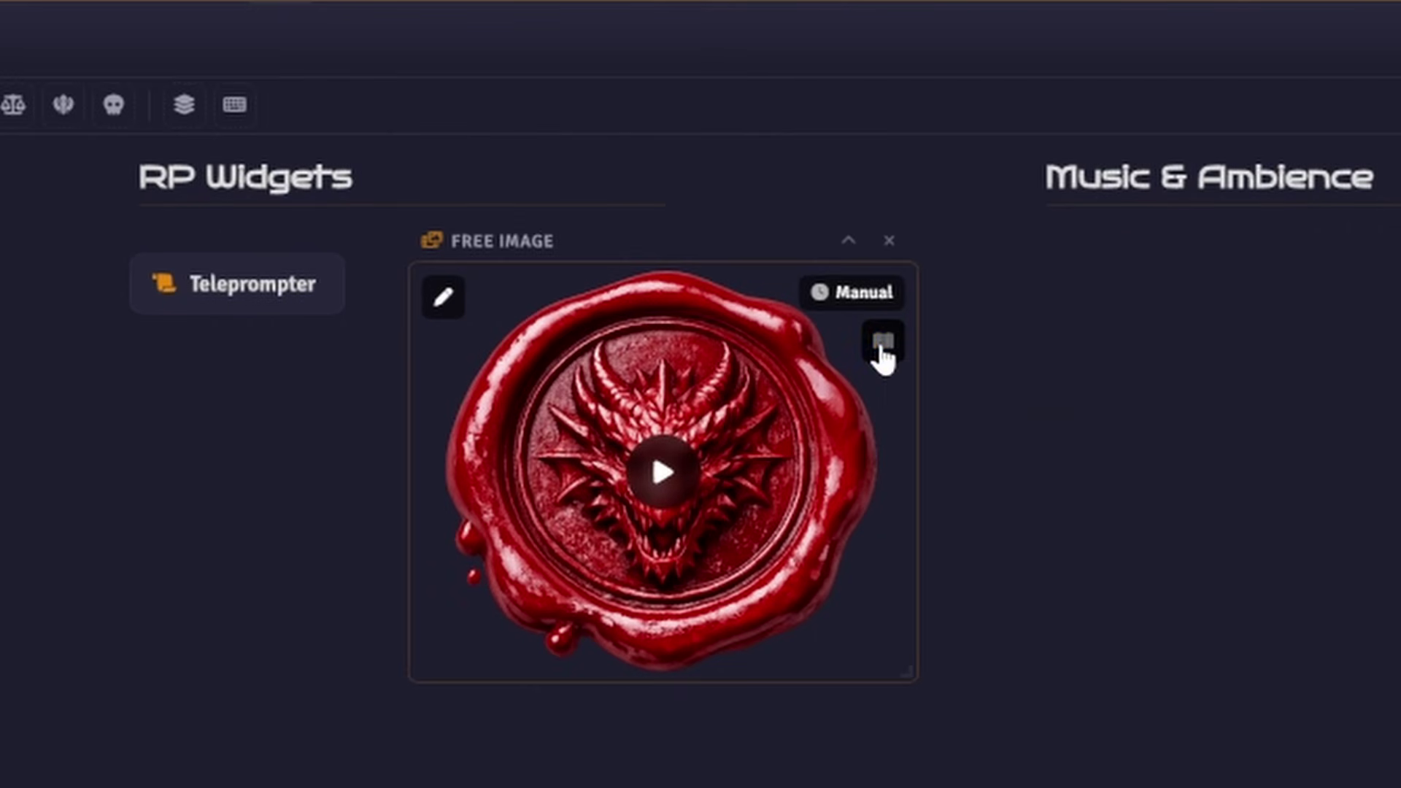
- Set the wax seal image's broadcast duration to 10s and broadcast it to the players
click(850, 296)
click(786, 416)
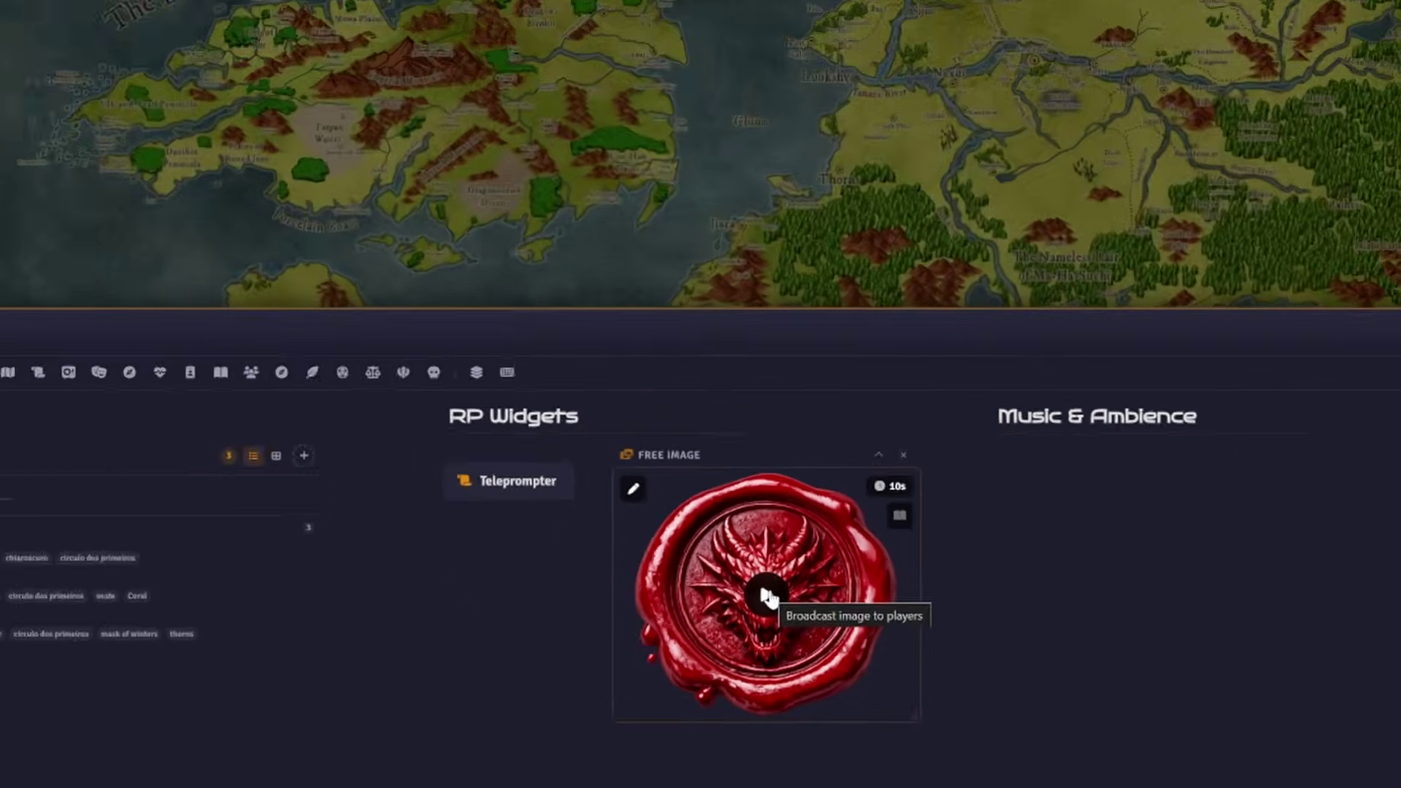
click(767, 597)
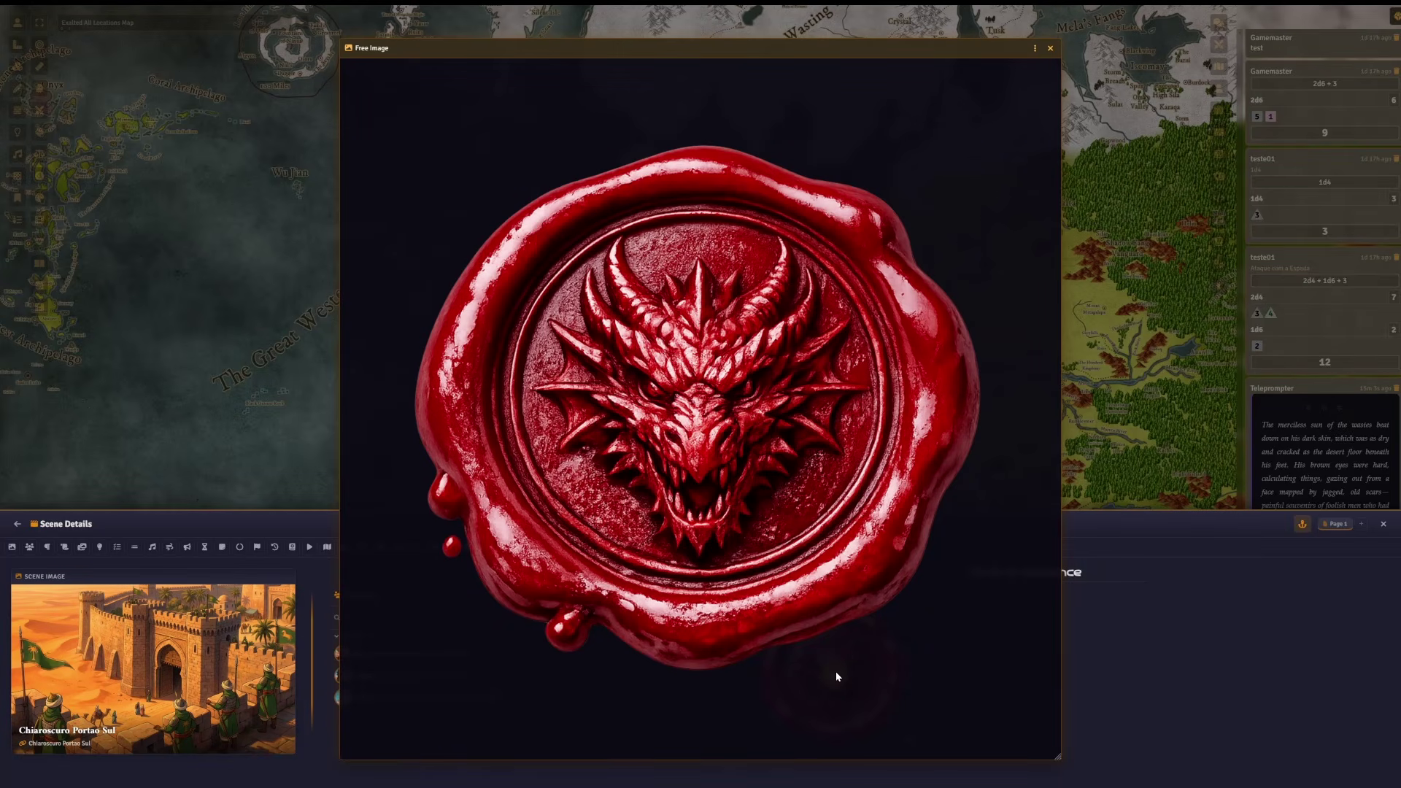
click(835, 672)
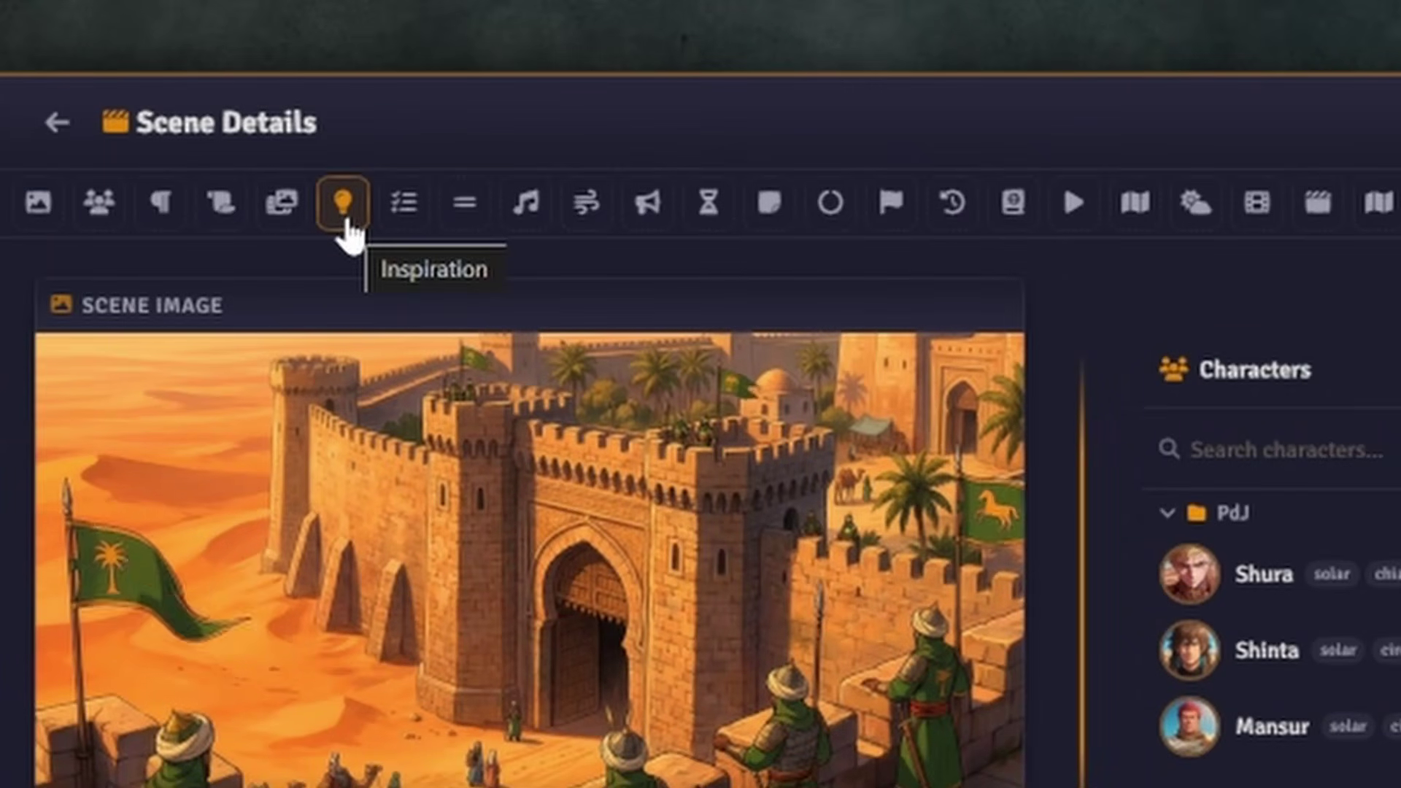
- Add an Inspiration widget beside the Teleprompter under the RP Widgets title and open it
click(346, 220)
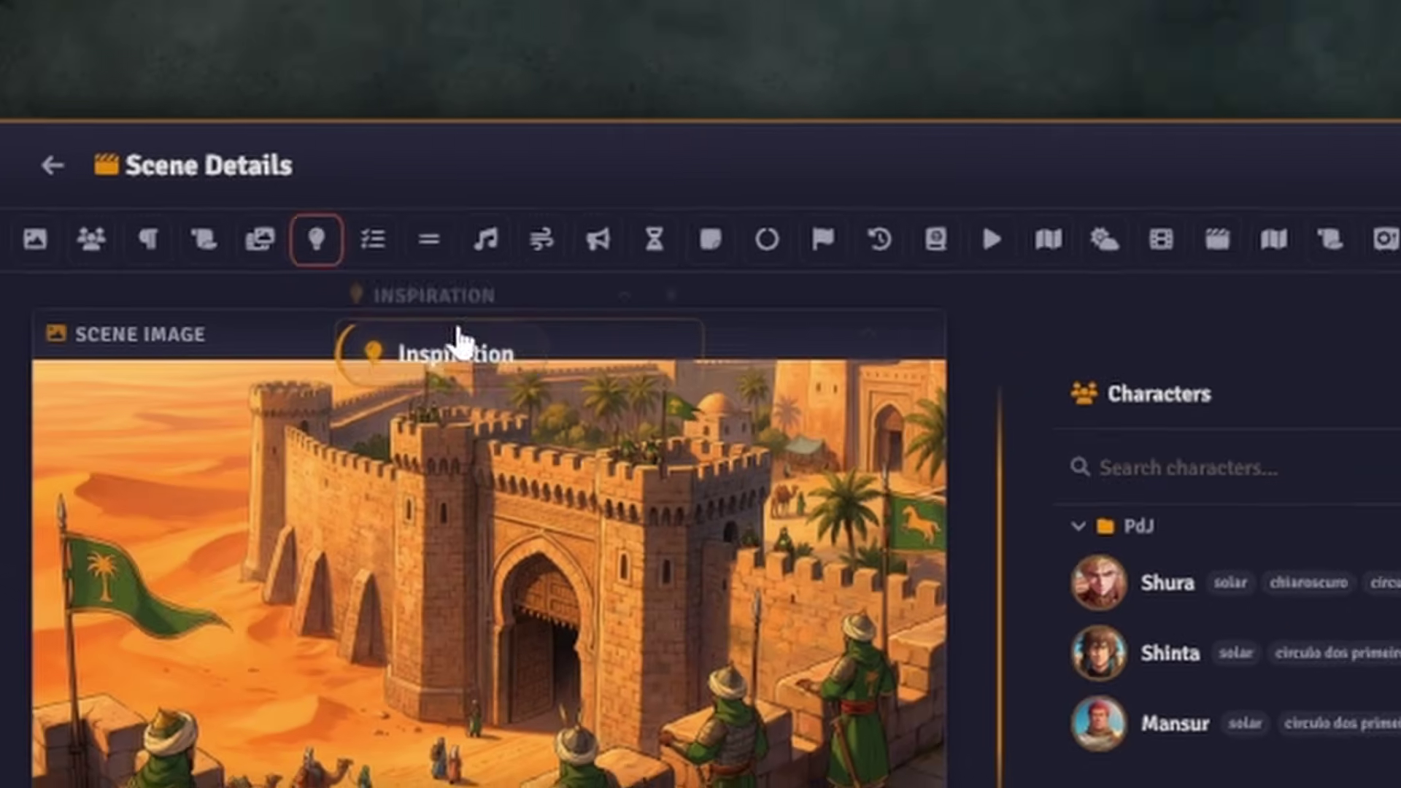
drag(458, 340, 765, 592)
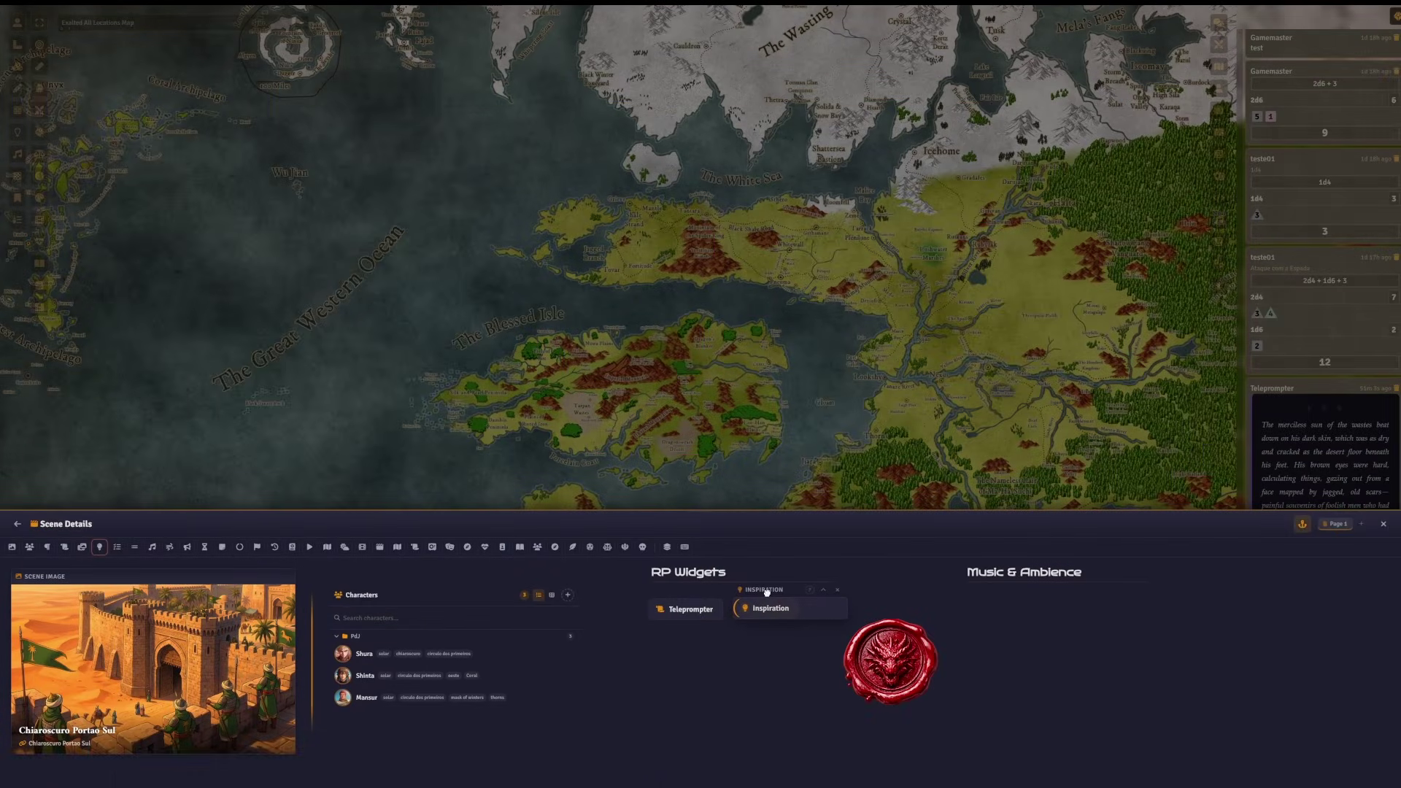
click(762, 609)
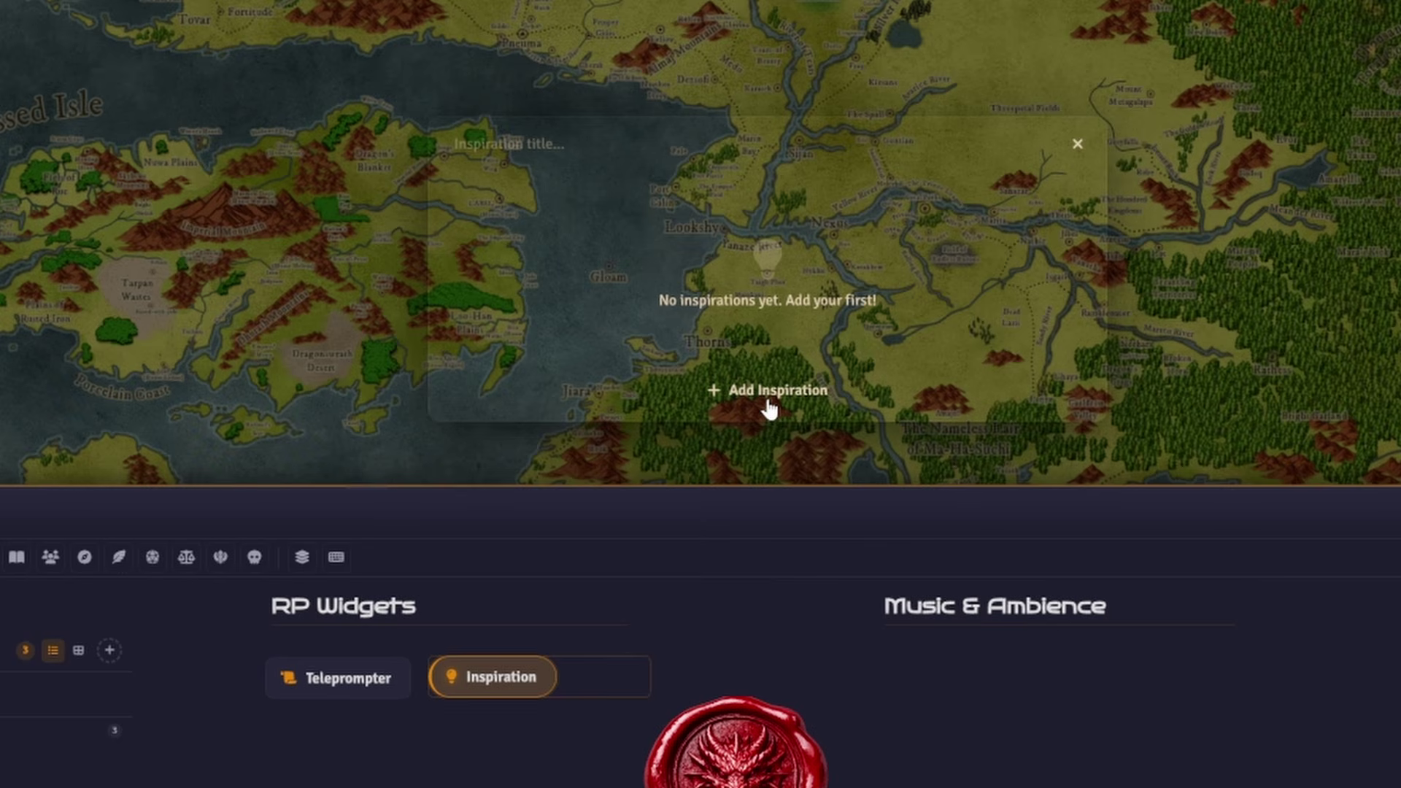
- Add a Danger inspiration reading "Thick jagged scars mapping his dark skin, standing as silent monuments to countless brutal fights in the scorching heat"
click(769, 392)
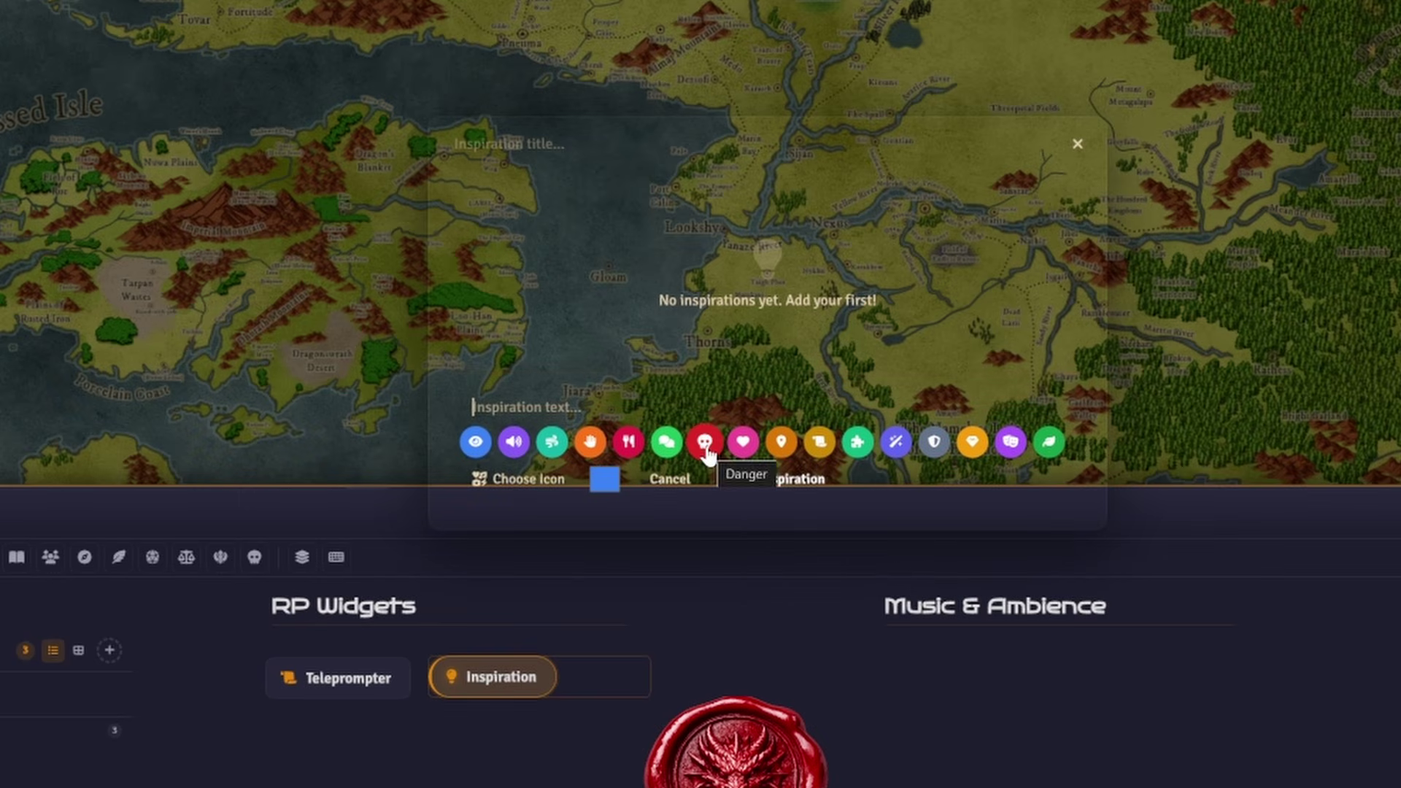
click(705, 443)
text(Thick jagged scars mapping his)
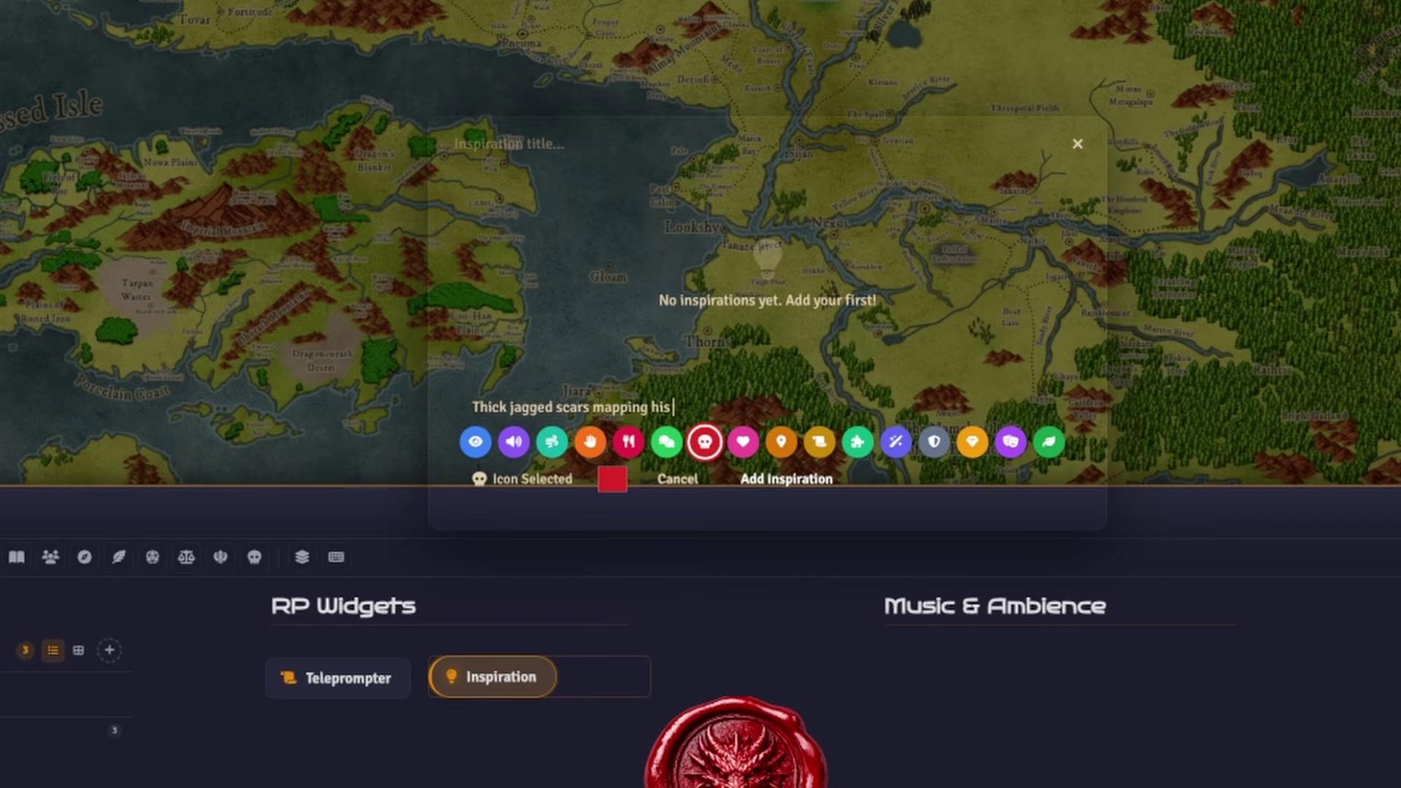
text( dark skin, standing as silent monuments to countless brutal fights in the scorching heat)
key(Return)
- Add a Danger inspiration reading "The quiet menacing scrape of a heavily chipped short falchion resting against cheap patched leather armor."
text(The quiet me)
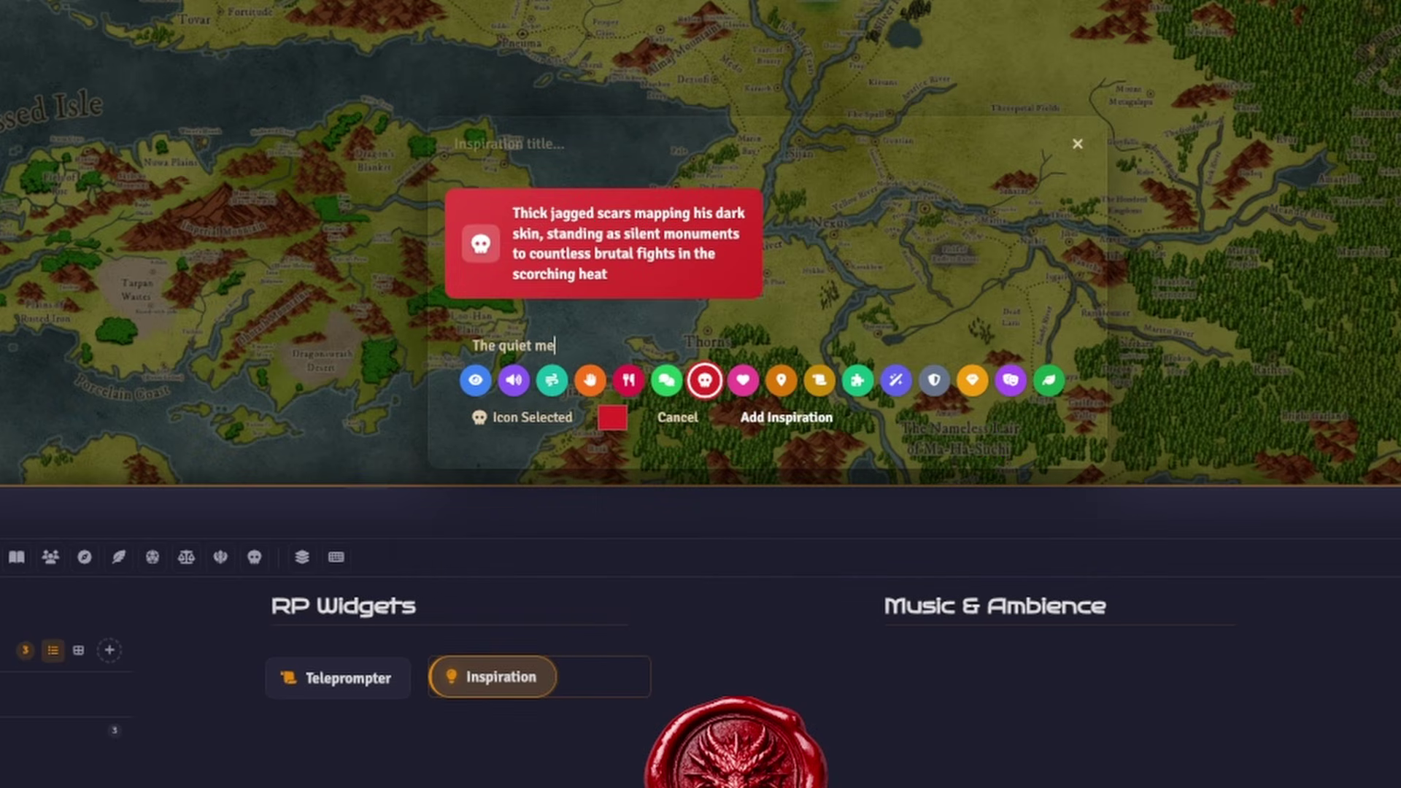
text(nacing scrape of a heavily chipped short falchion resting against cheap patched leather armor.)
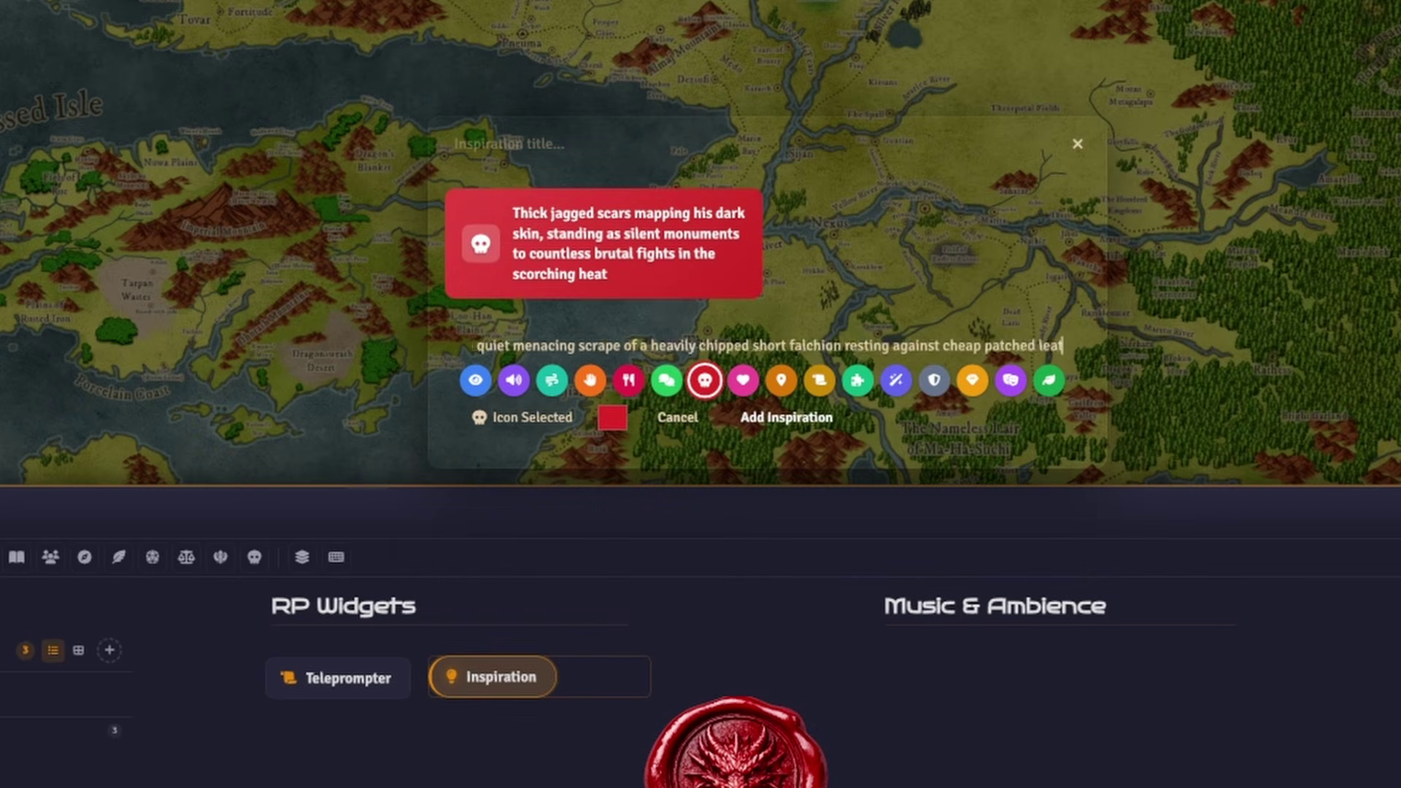
key(Return)
- Add a Danger inspiration reading "A stoic and unblinking stare from deep brown eyes that process everyone in the room as a potential target."
text(A stoic and unblinking stare from deep brown eyes that process everyone in the room as a potential target.)
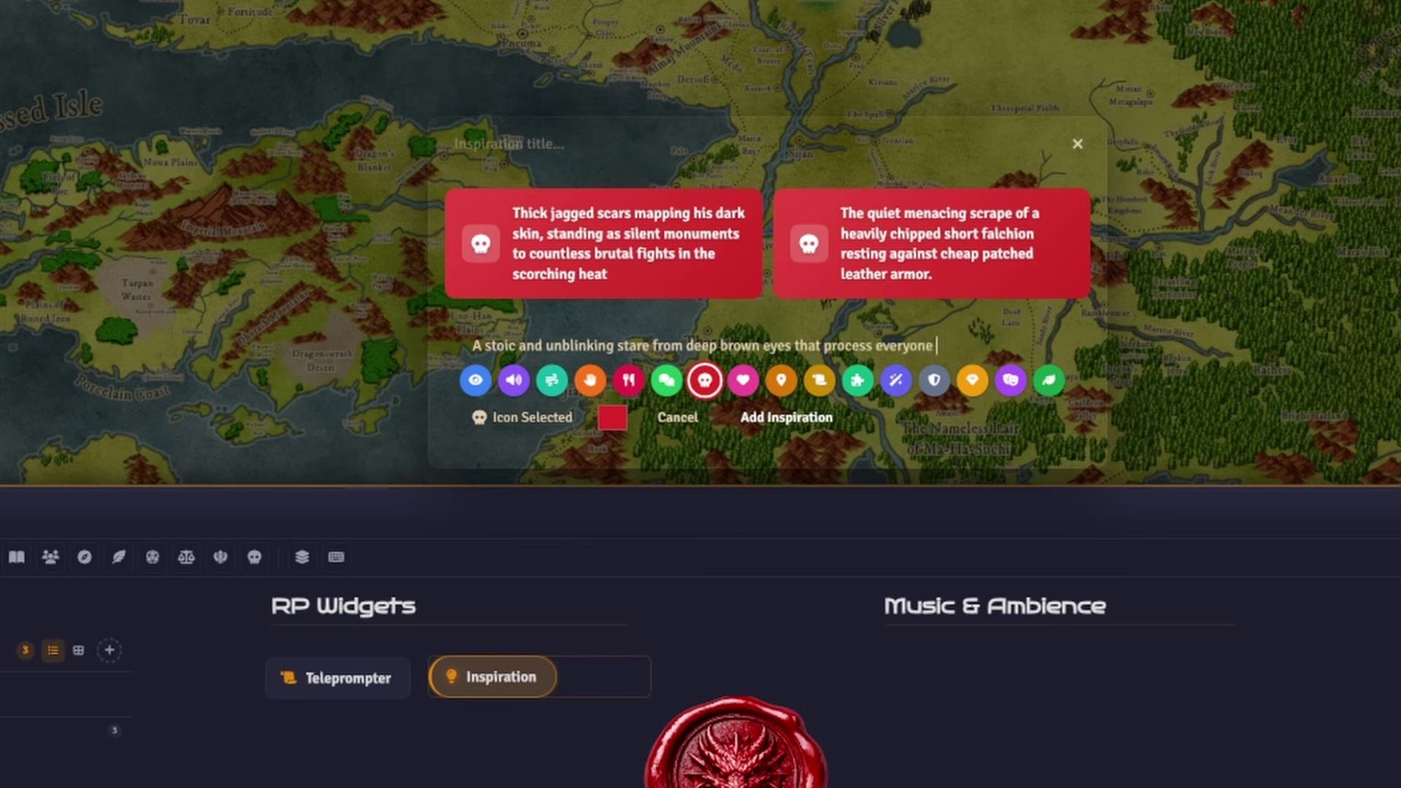
key(Return)
- Add a gold scroll-icon inspiration reading "Moving with a heavy deliberate calm that makes even his battered gear feel like a terrible omen to those watching."
text(Moving with a heavy deliberate calm that makes even his battered gear feel like a terrible omen to those watching.)
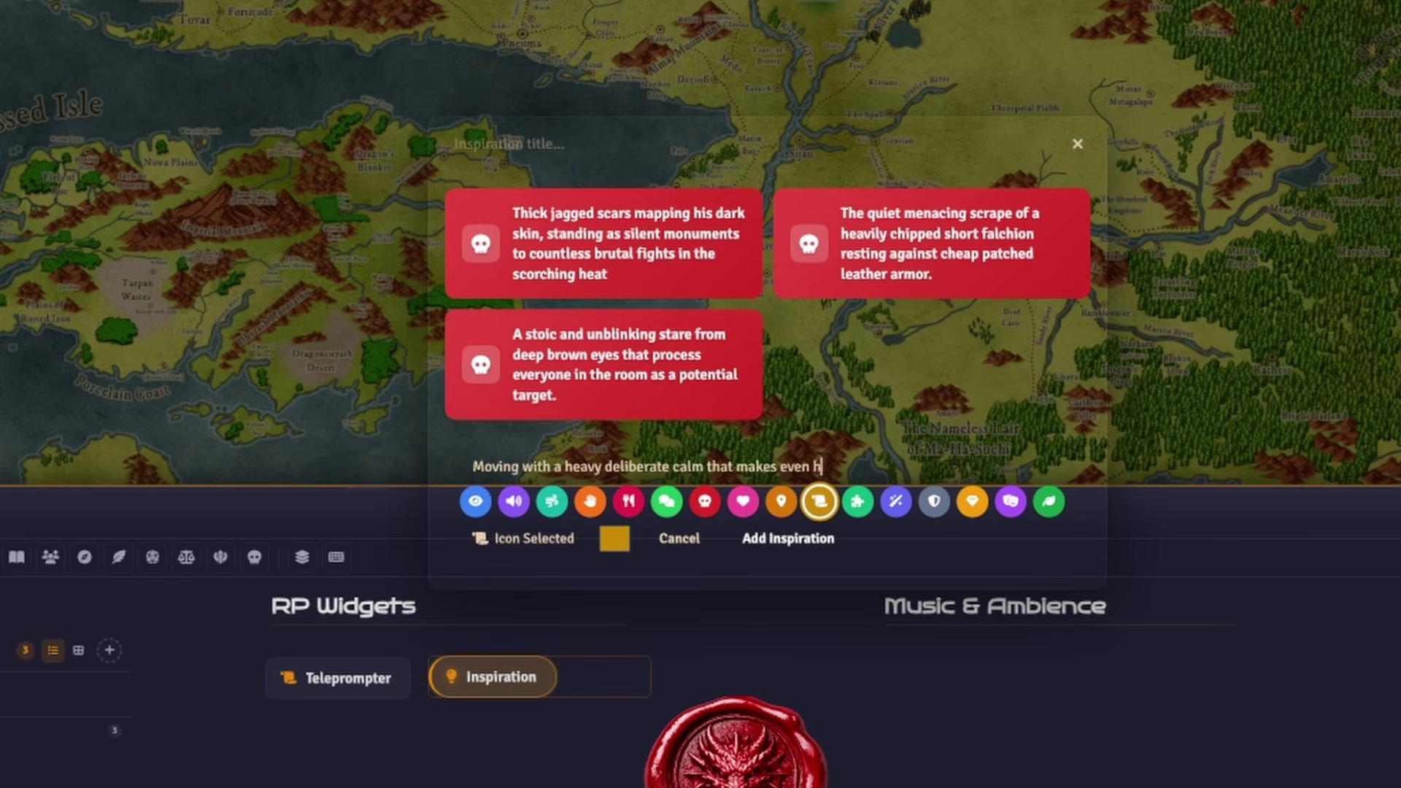
key(Return)
- Add a gold scroll-icon inspiration reading "Conserving every drop of energy, never making a wasted gesture, and speaking in low rasps only when absolutely necessary."
text(Conserving every dro)
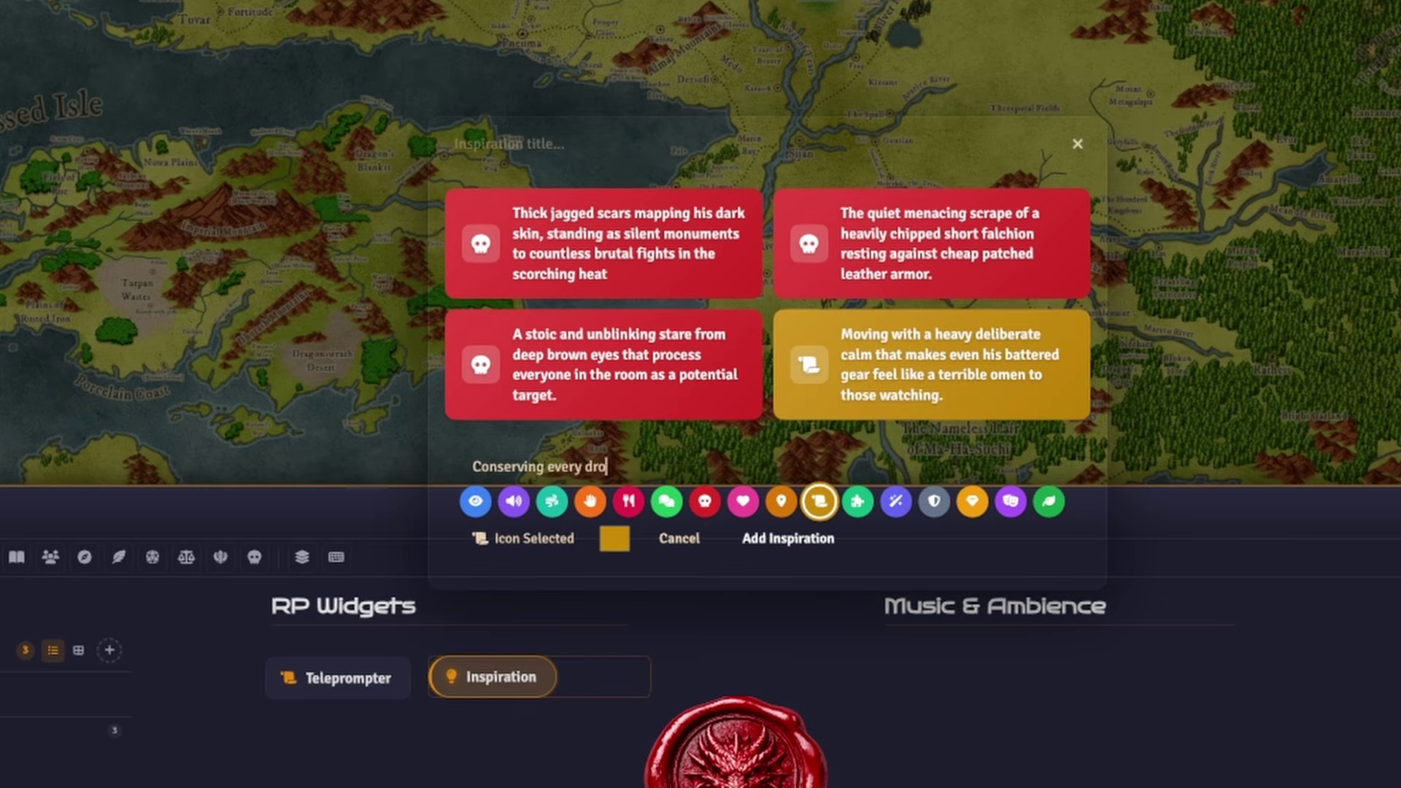
text(p of energy, never making a wasted gesture, and speaking in low rasps only when absolutely necessary.)
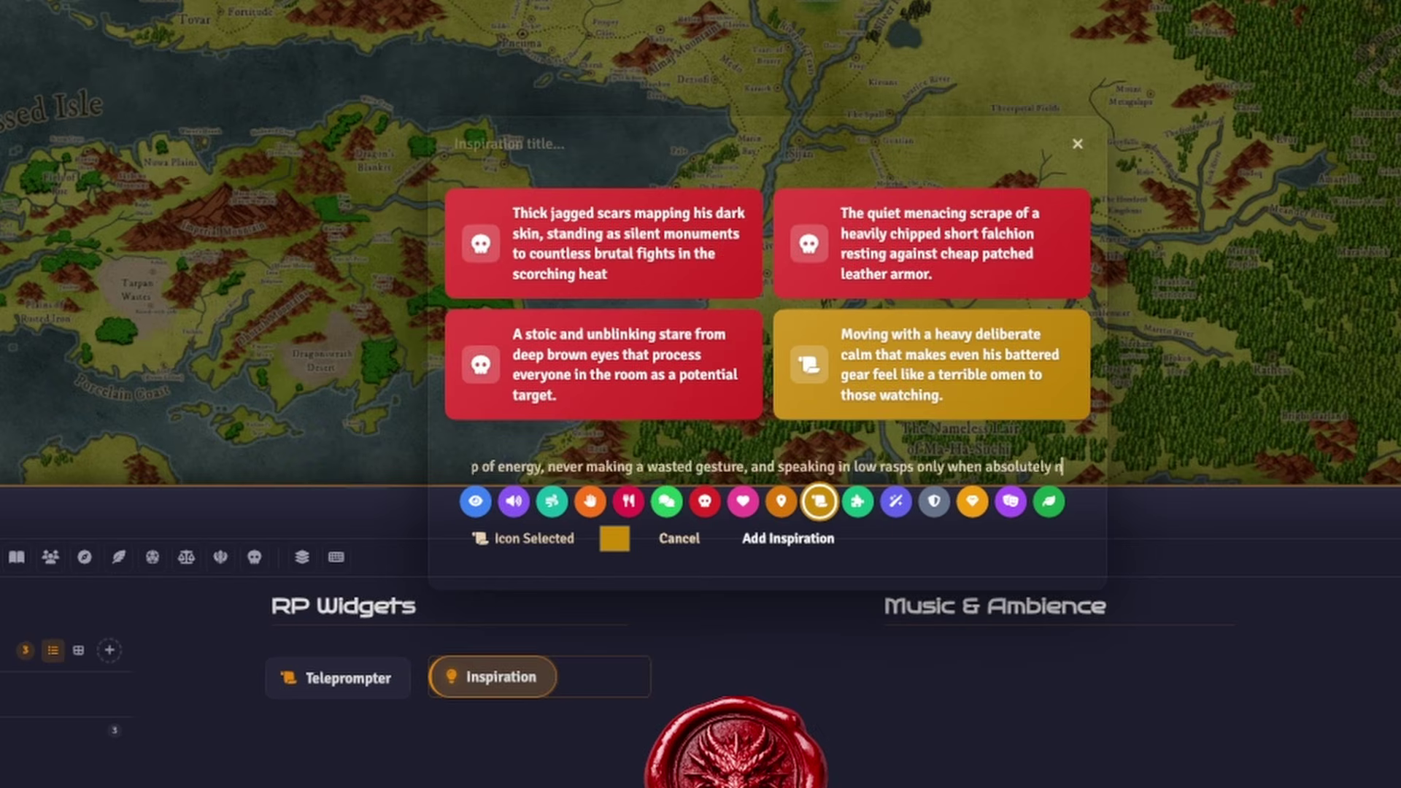
key(Return)
- Add a gold scroll-icon inspiration reading "Never drawing a weapon just to make a threat, only exposing the jagged blade when a life is already forfeit."
text(Never drawing a weapon just to make a threat, only exposing)
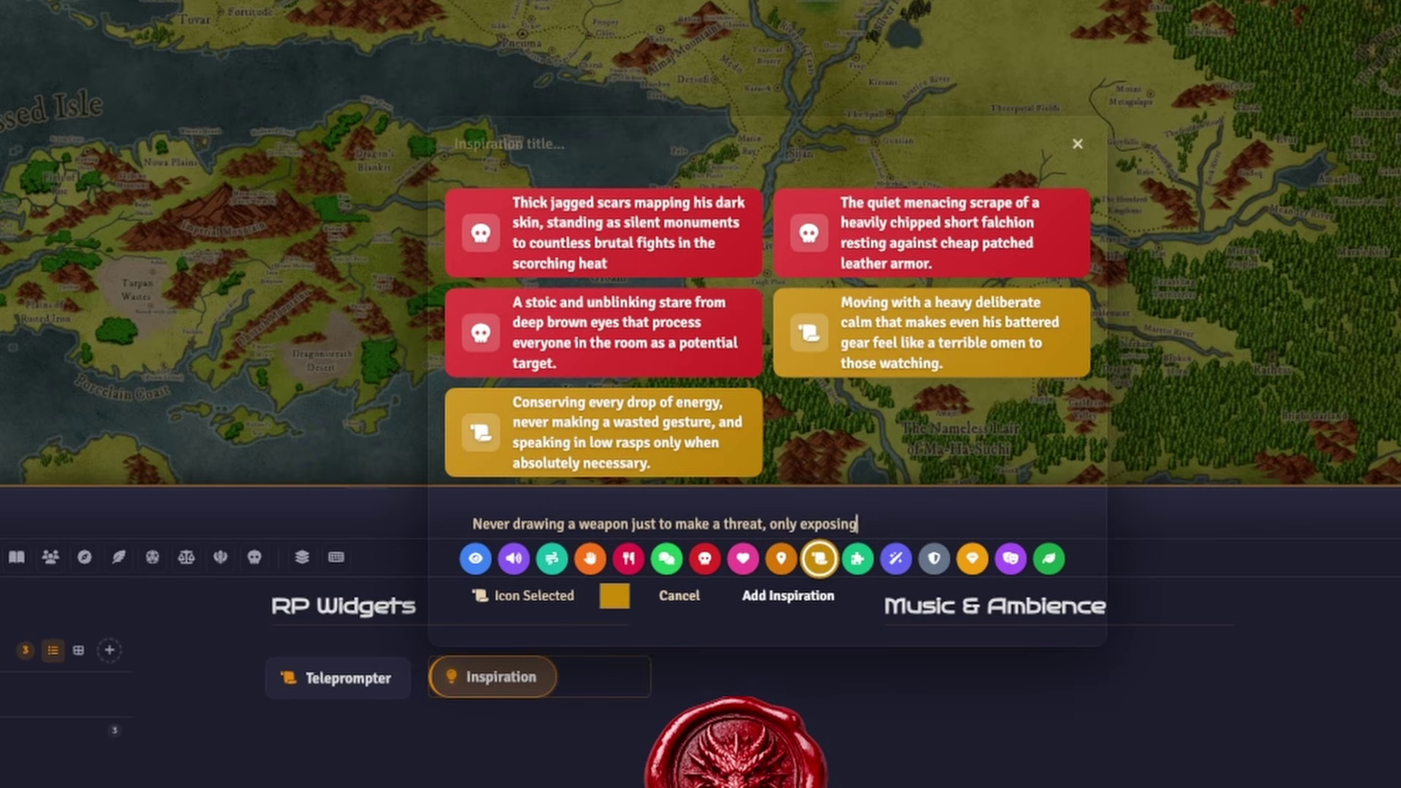
text( the jagged blade when a life is already forfeit.)
key(Return)
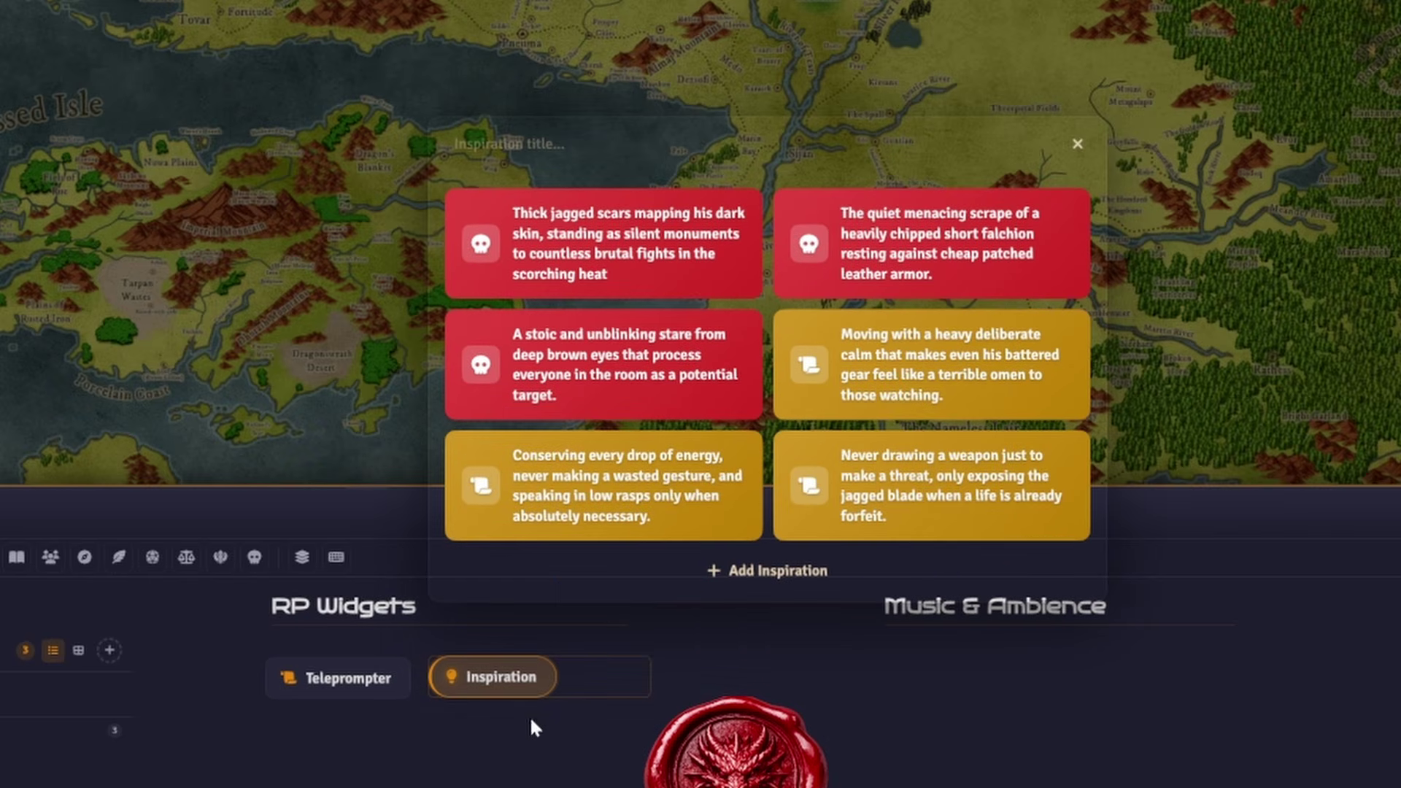
- Close the Inspiration widget's card list and reopen it to view the added inspirations
mouse_move(482, 677)
click(482, 677)
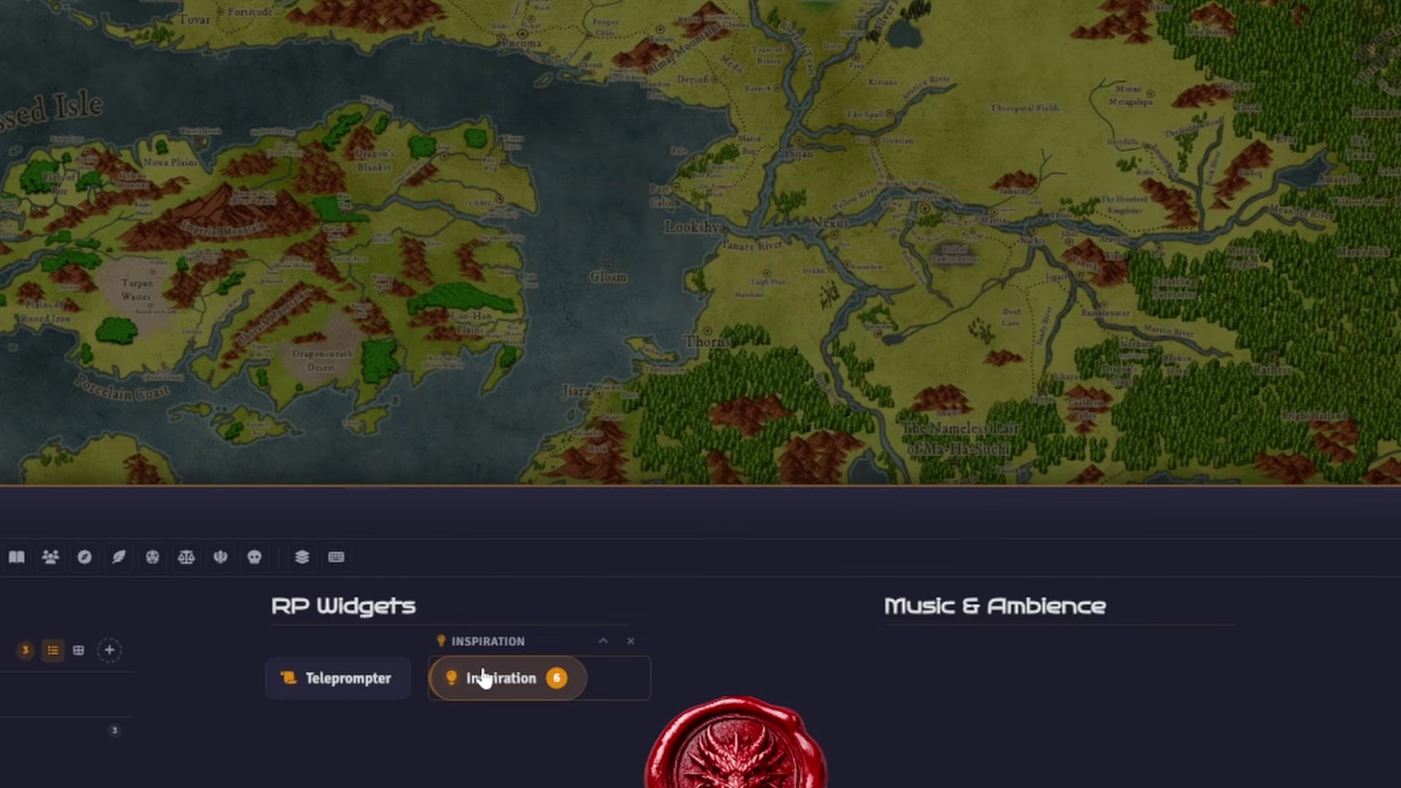
click(482, 677)
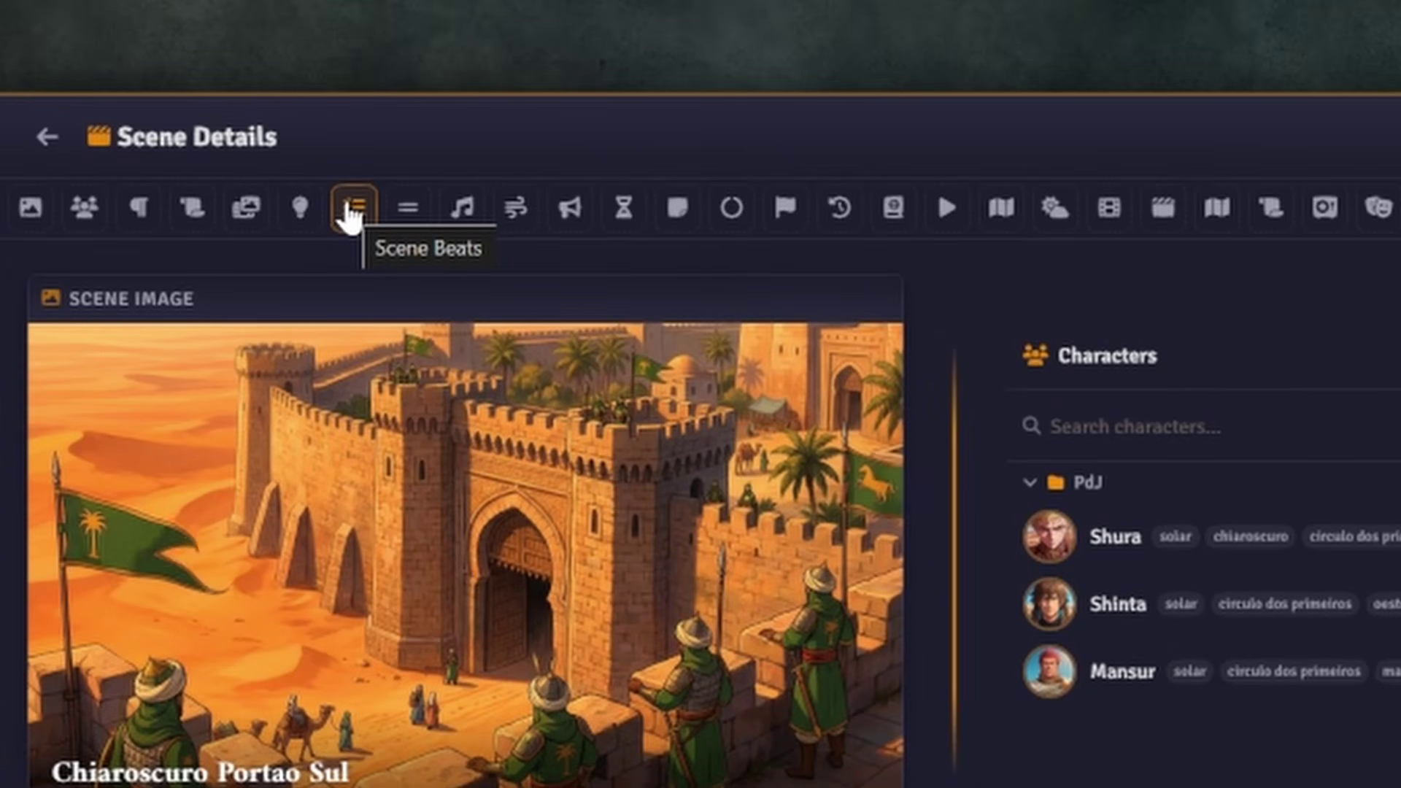
- Add a Scene Beats widget and place it below and to the right of the Music & Ambience title
click(351, 215)
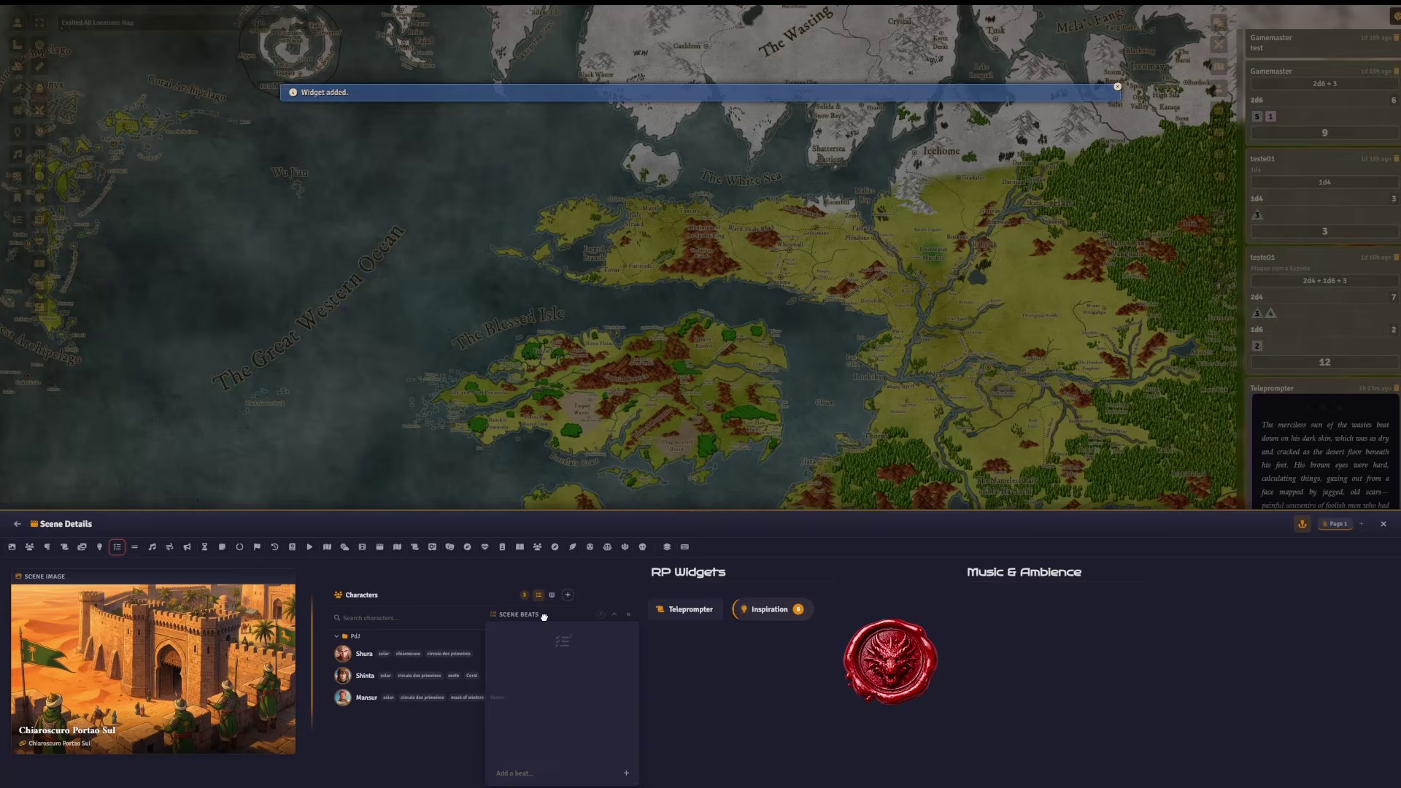
drag(543, 617, 1188, 599)
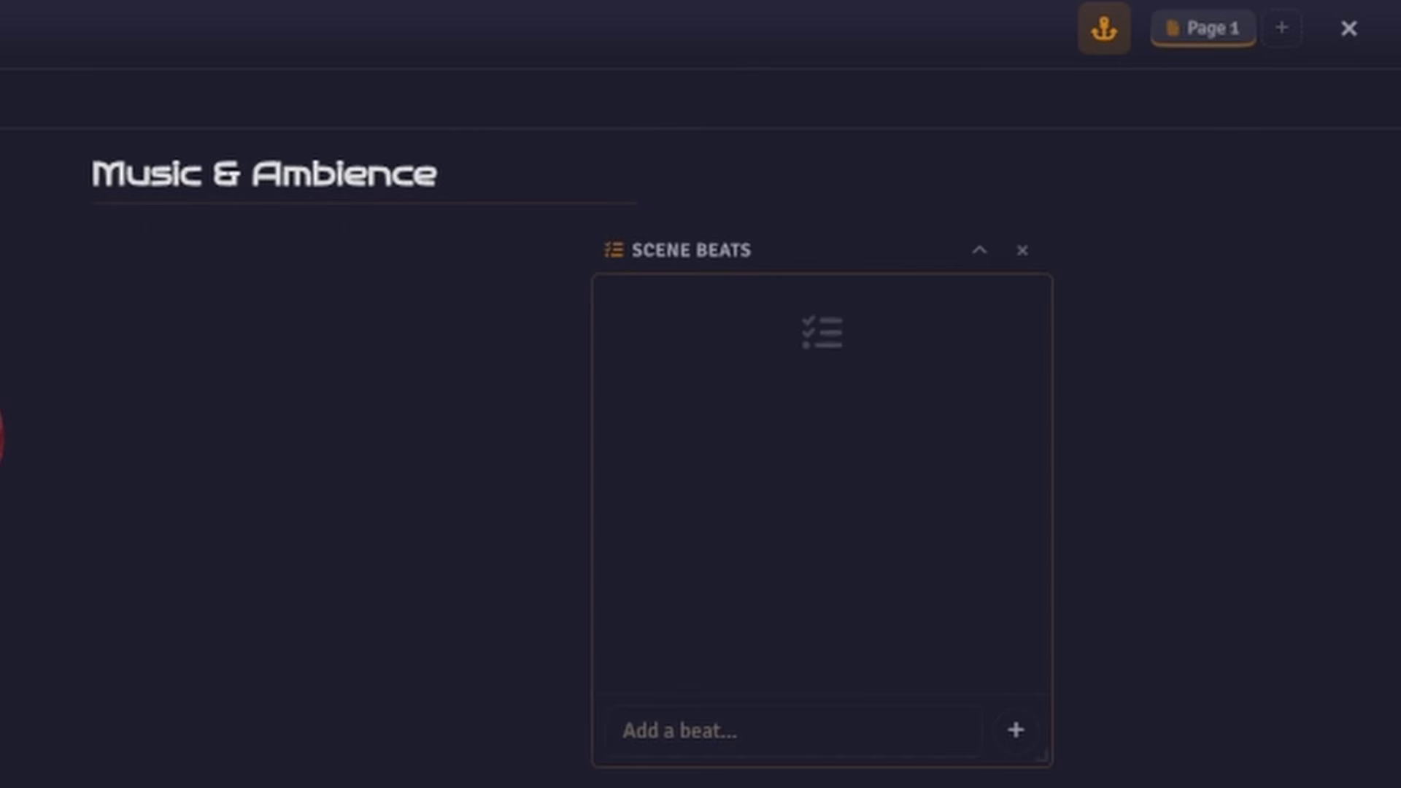
- Add the beats "Describe the ancient murals along the cave walls." and "Call for a Perception check: spot the noble house crests disguised within the art."
click(625, 731)
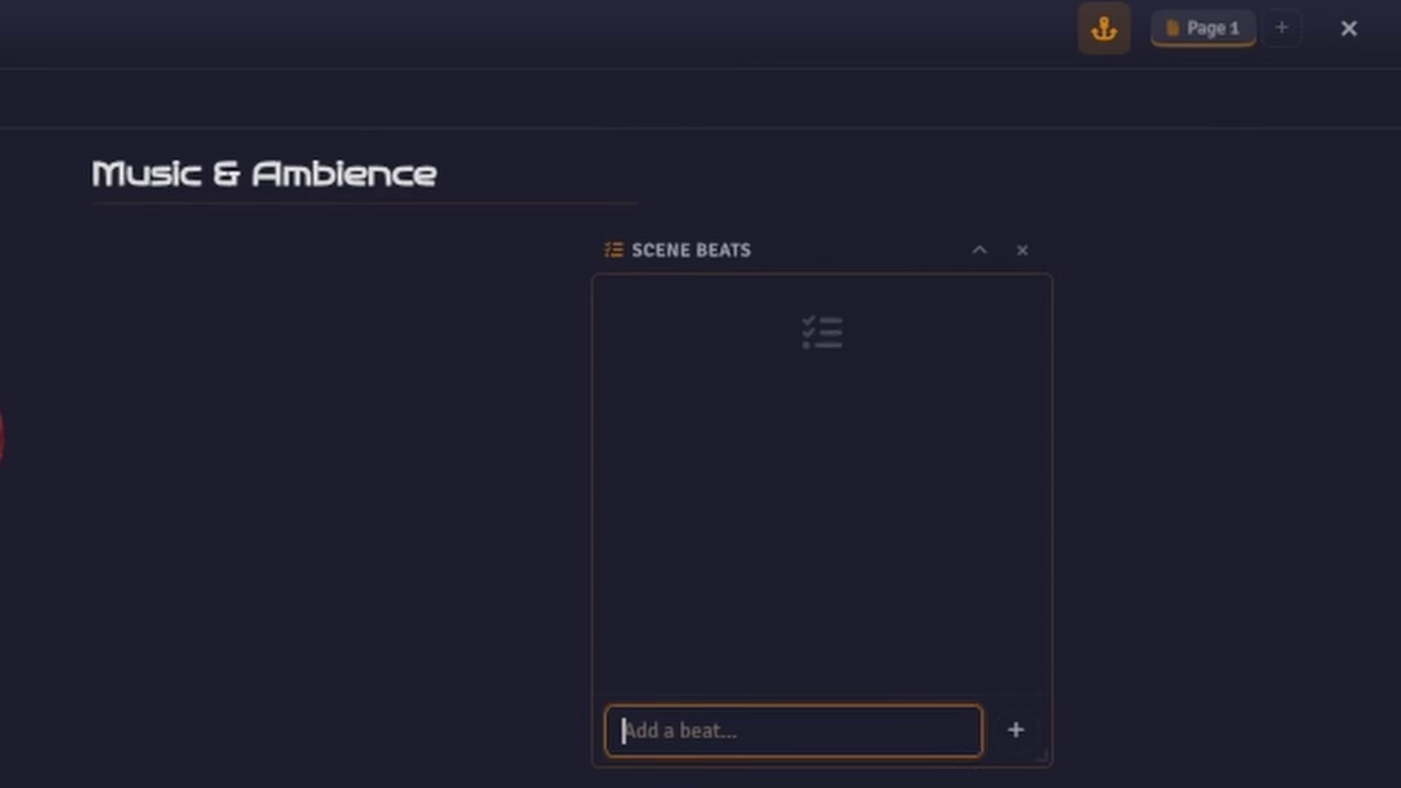
text(Describe the ancient murals along the cave walls.)
key(Return)
text(Call for a Perception check: spot the noble house crests disguised within the art.)
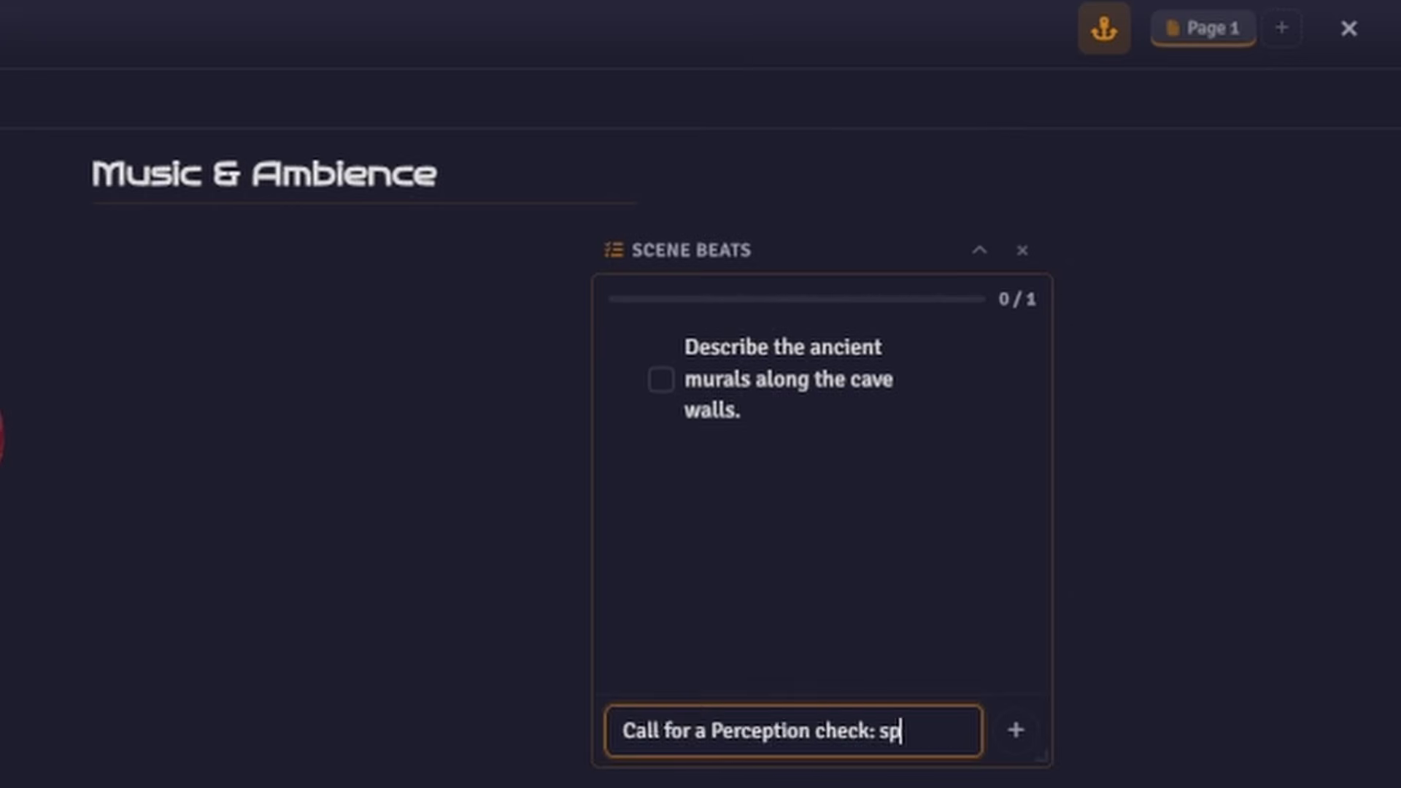
key(Return)
- Add the beat "Drop clues linking the murals'design/direction to the hidden treasure's location." and check off the beat about describing the ancient murals
text(Drop clues linking the murals)
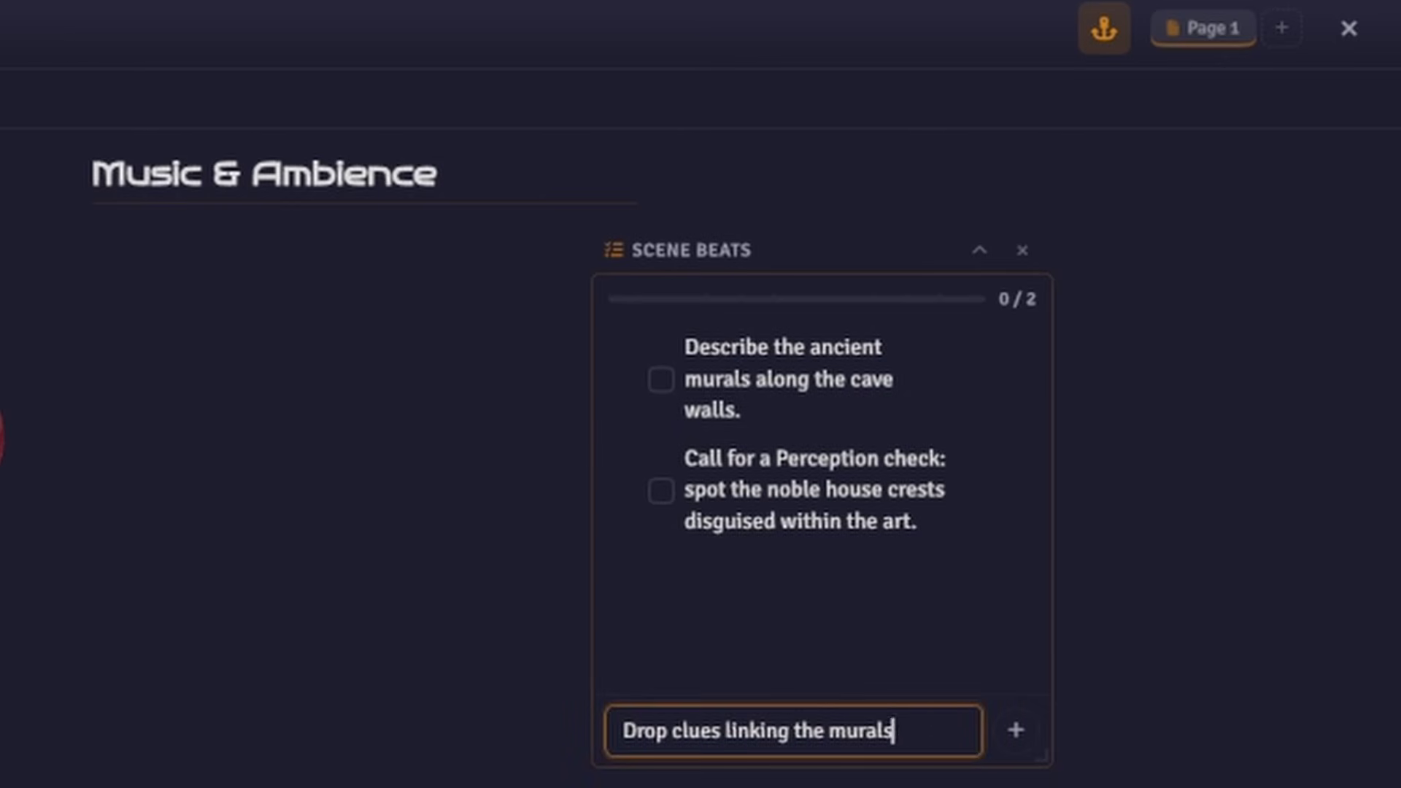
text('design/direction to the hidden treasure's location.)
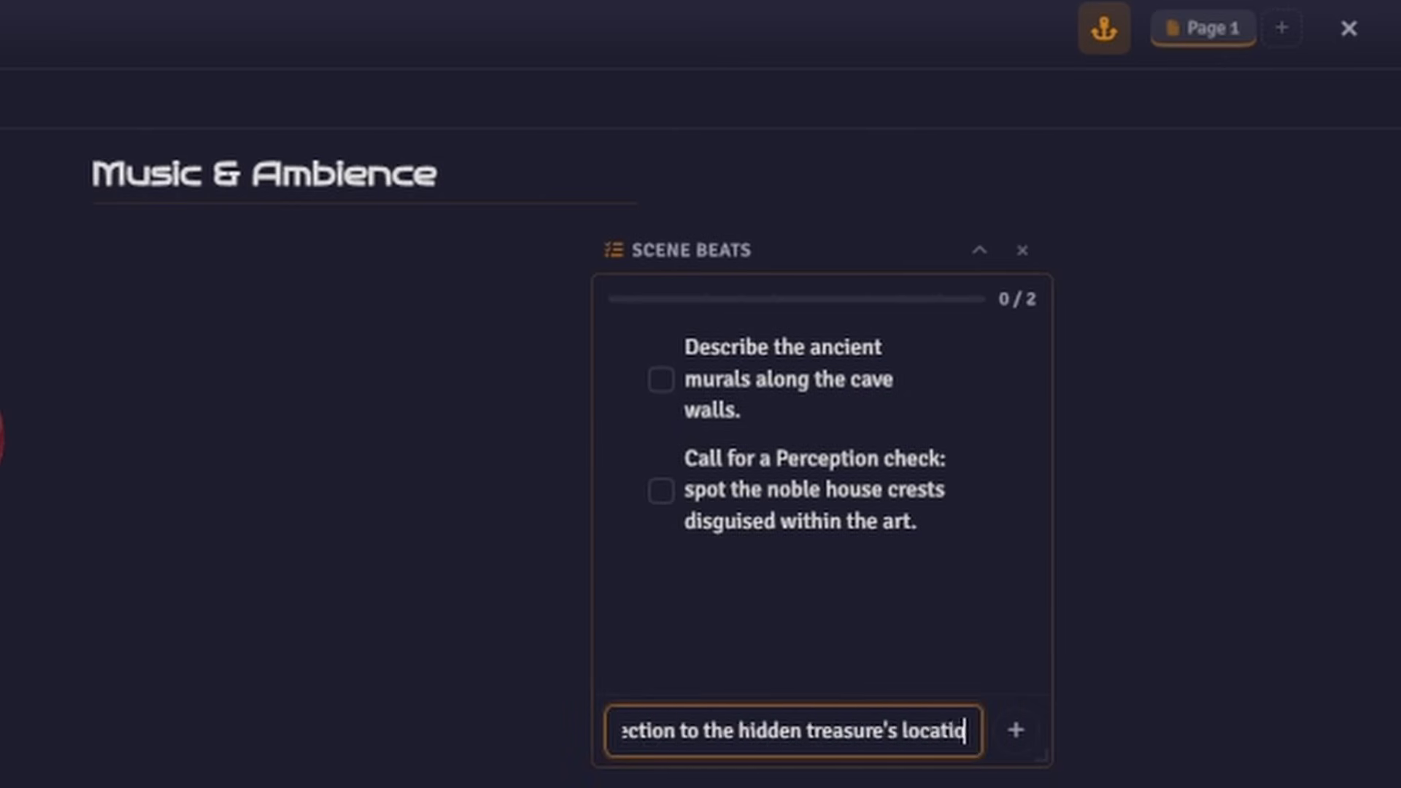
key(Return)
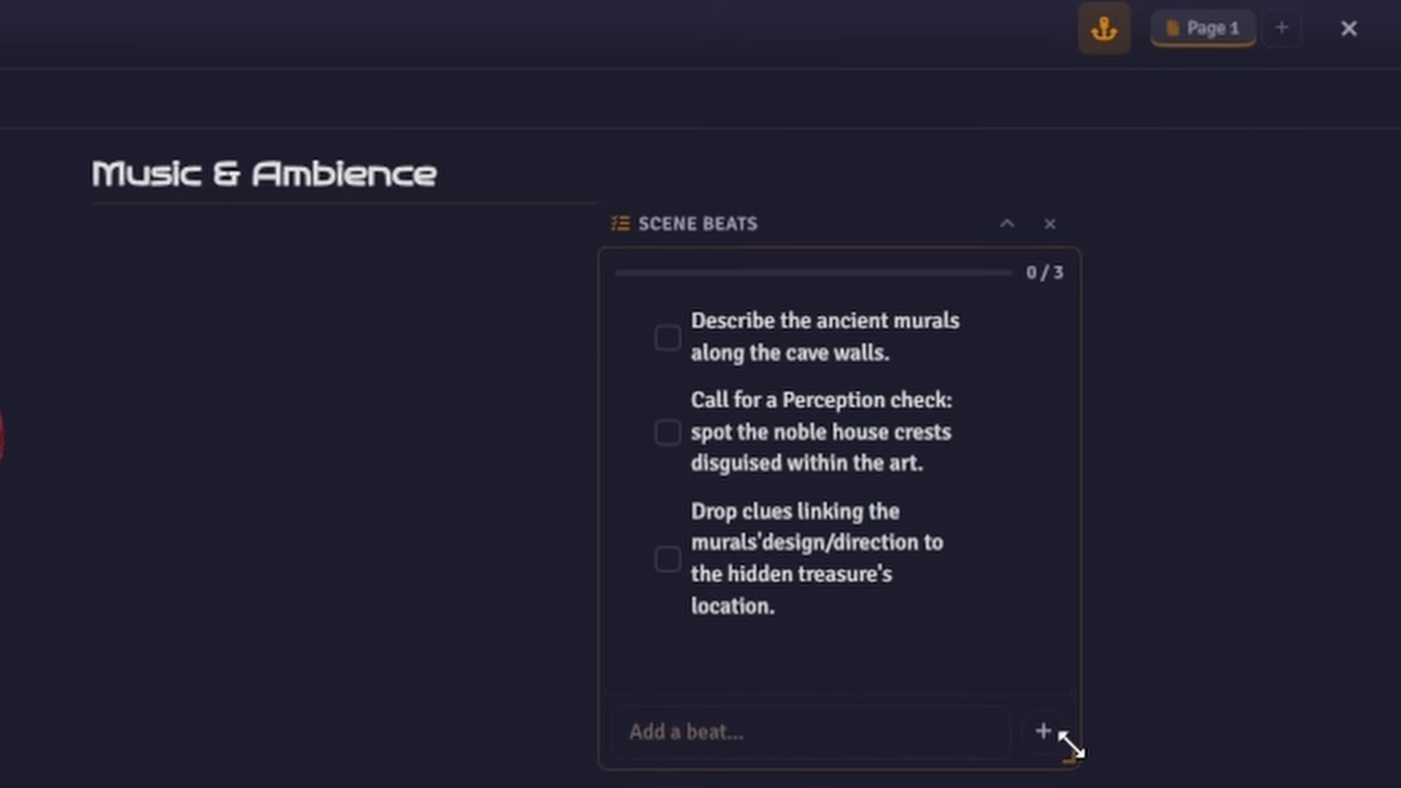
click(667, 338)
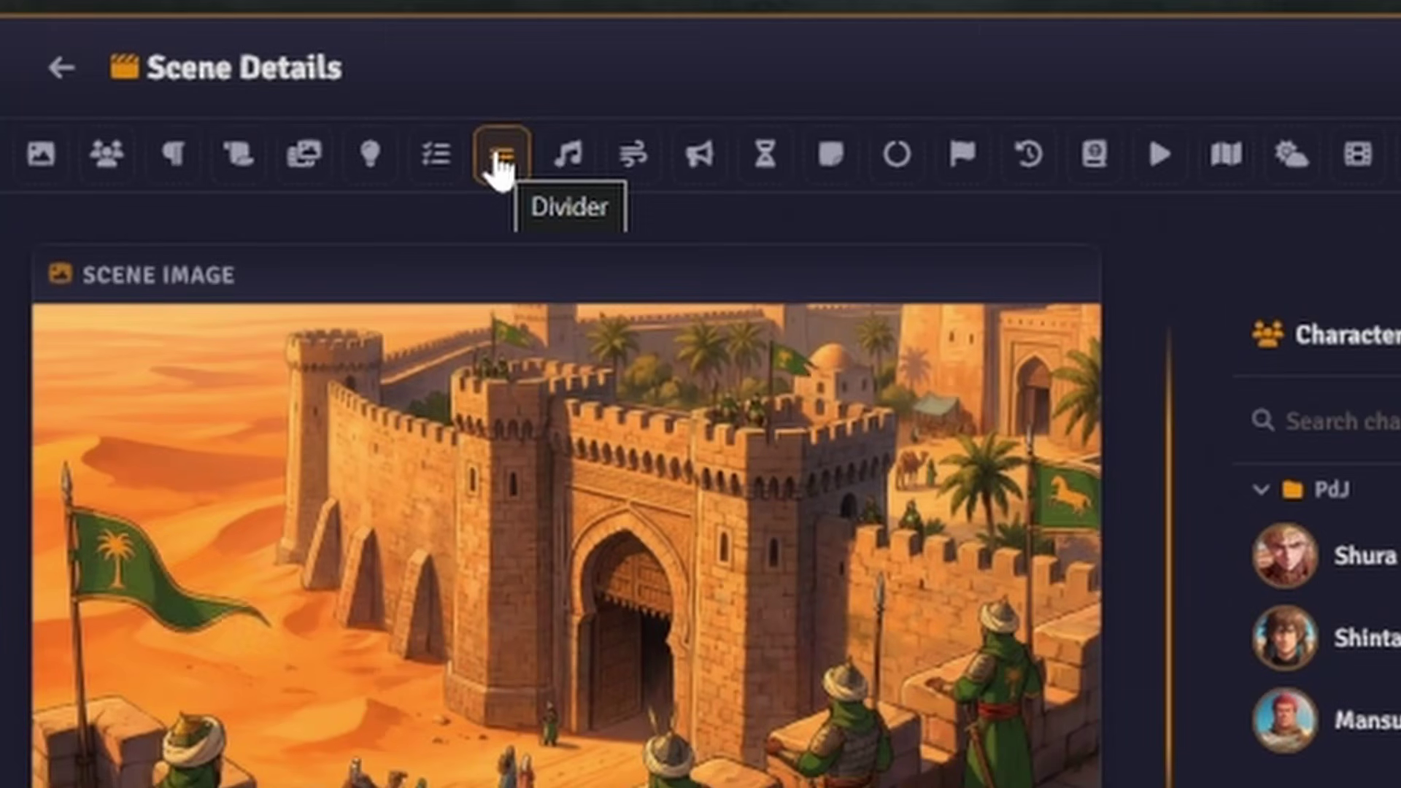
- Add a Divider widget, switch it to vertical and place it between the Characters list and the RP Widgets title
click(498, 159)
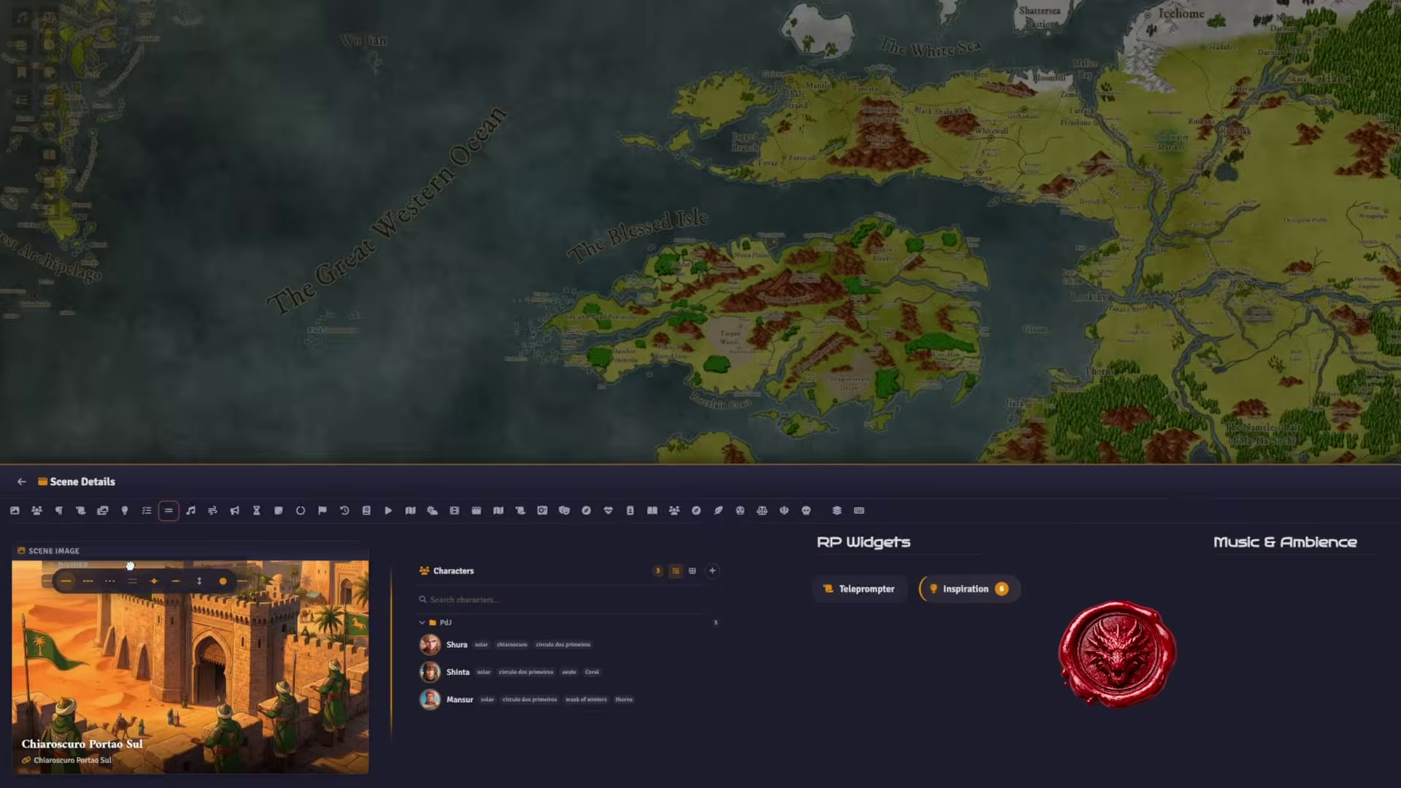
drag(181, 480, 1304, 683)
drag(627, 686, 626, 687)
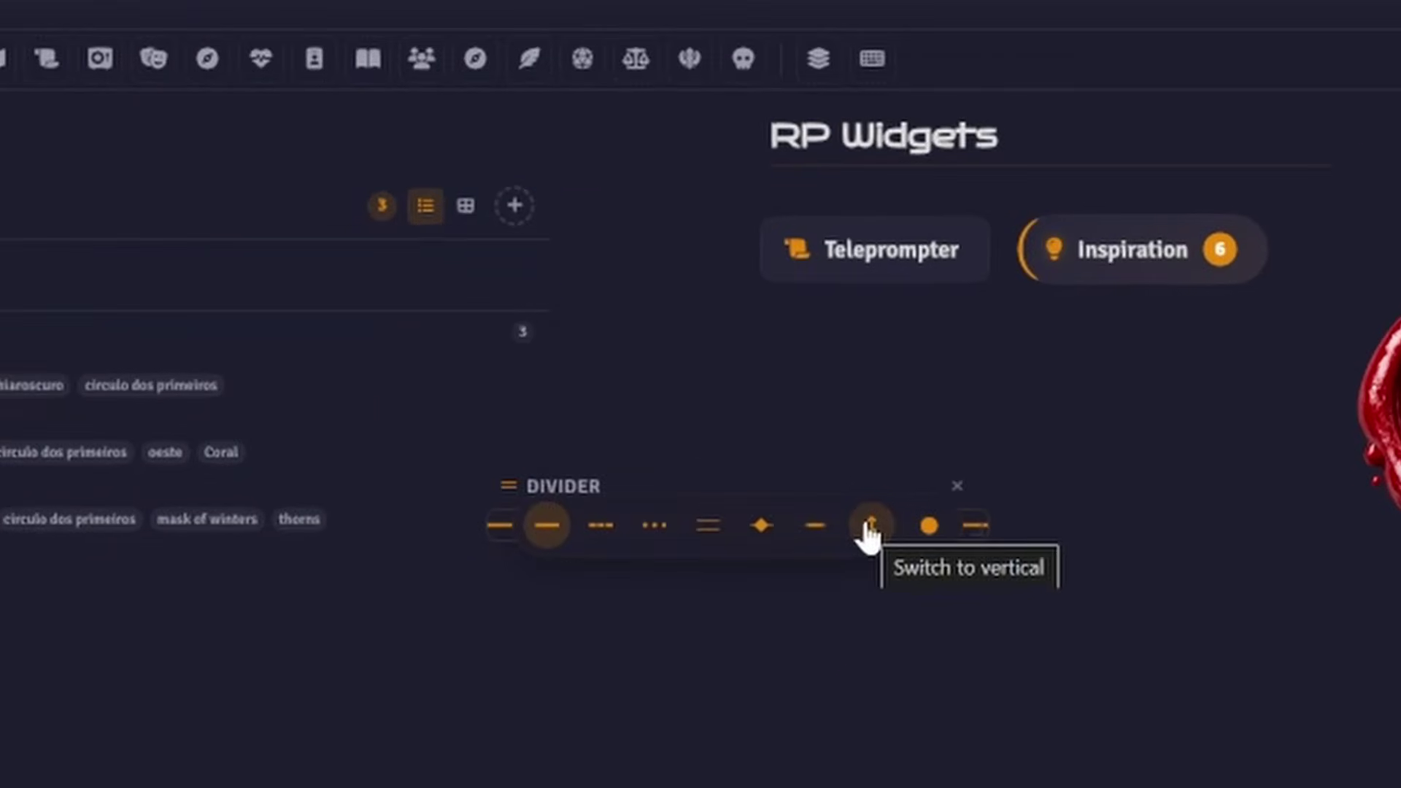
click(684, 699)
drag(503, 479, 666, 164)
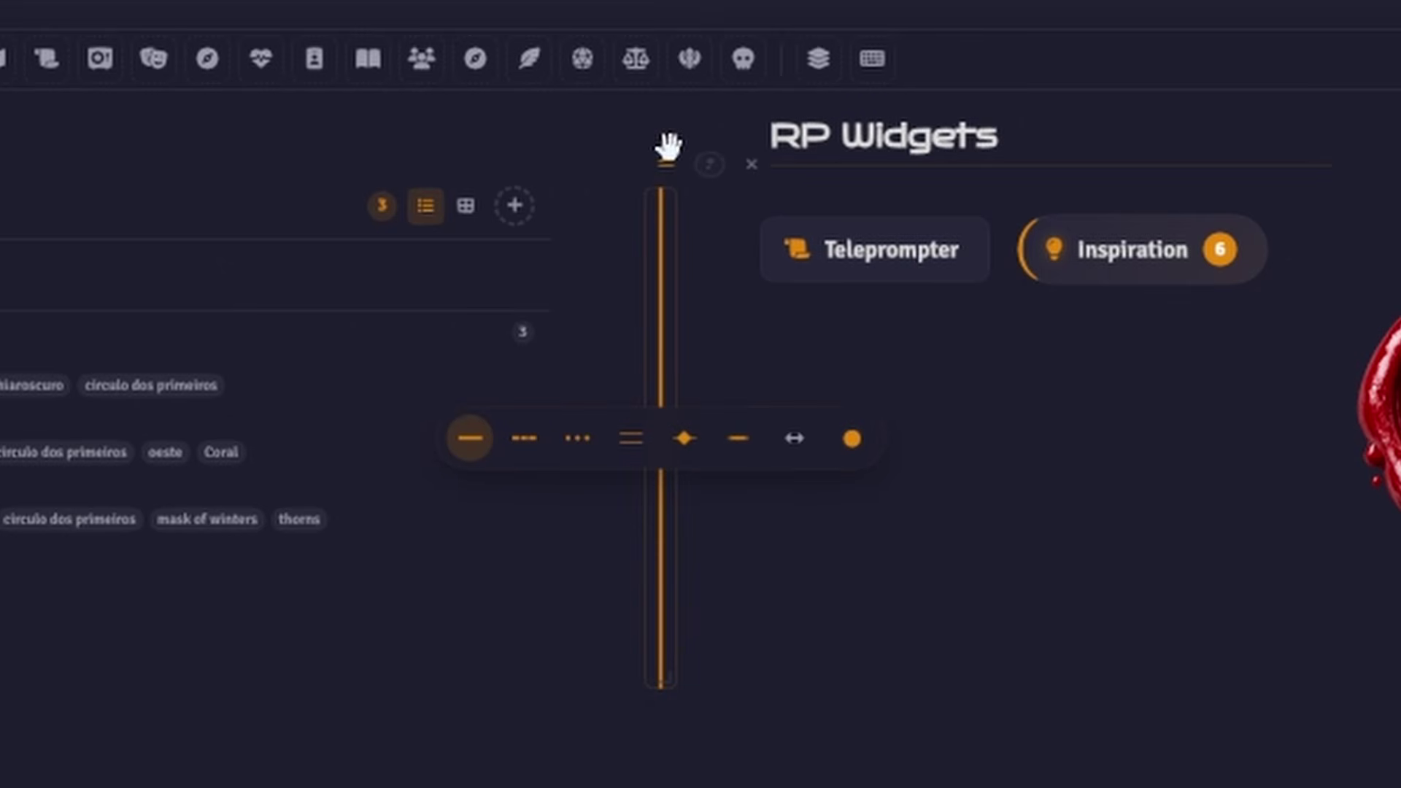
- Try the dashed, dotted, double and diamond line styles on the vertical divider, settle on the tapered style, and fine-tune its position
click(524, 439)
click(578, 441)
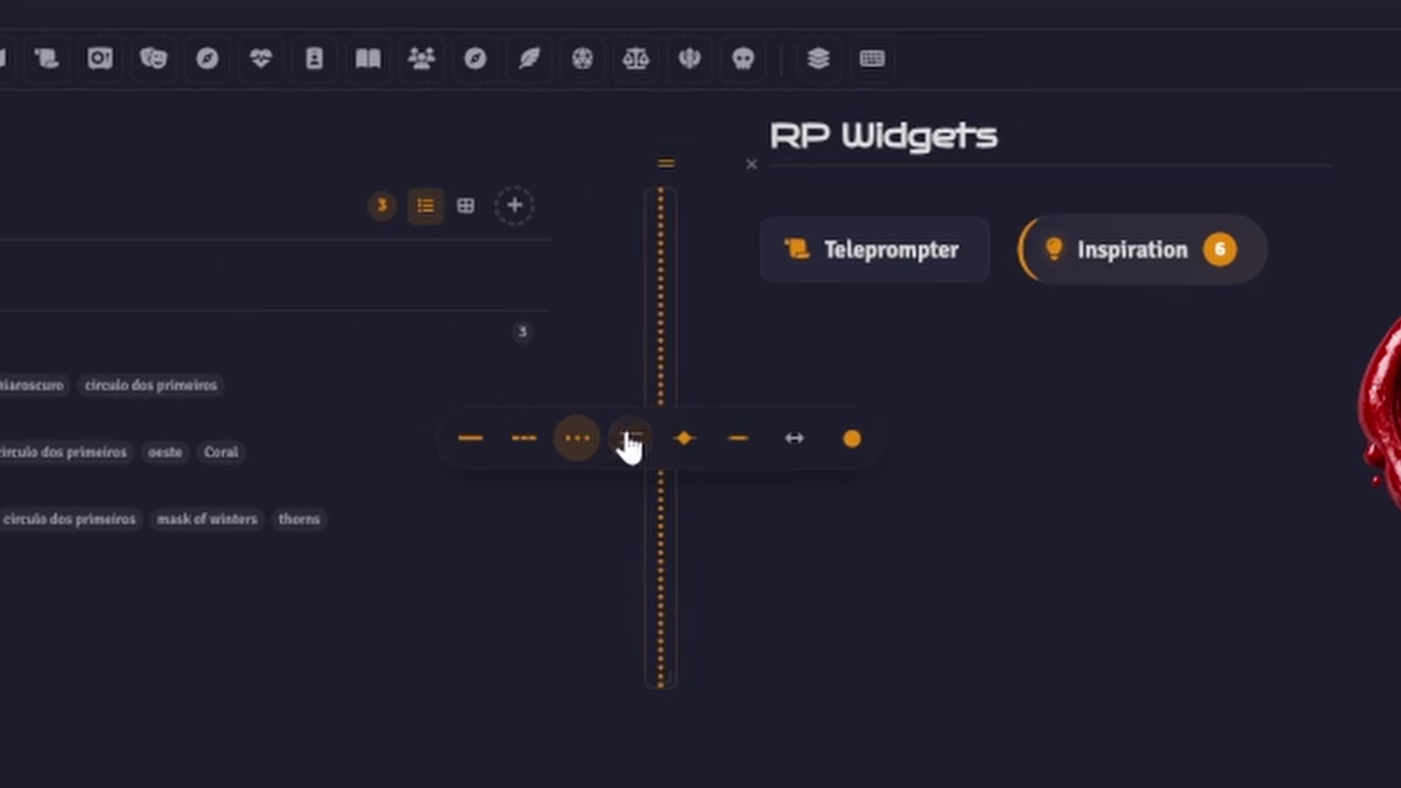
click(630, 439)
click(684, 437)
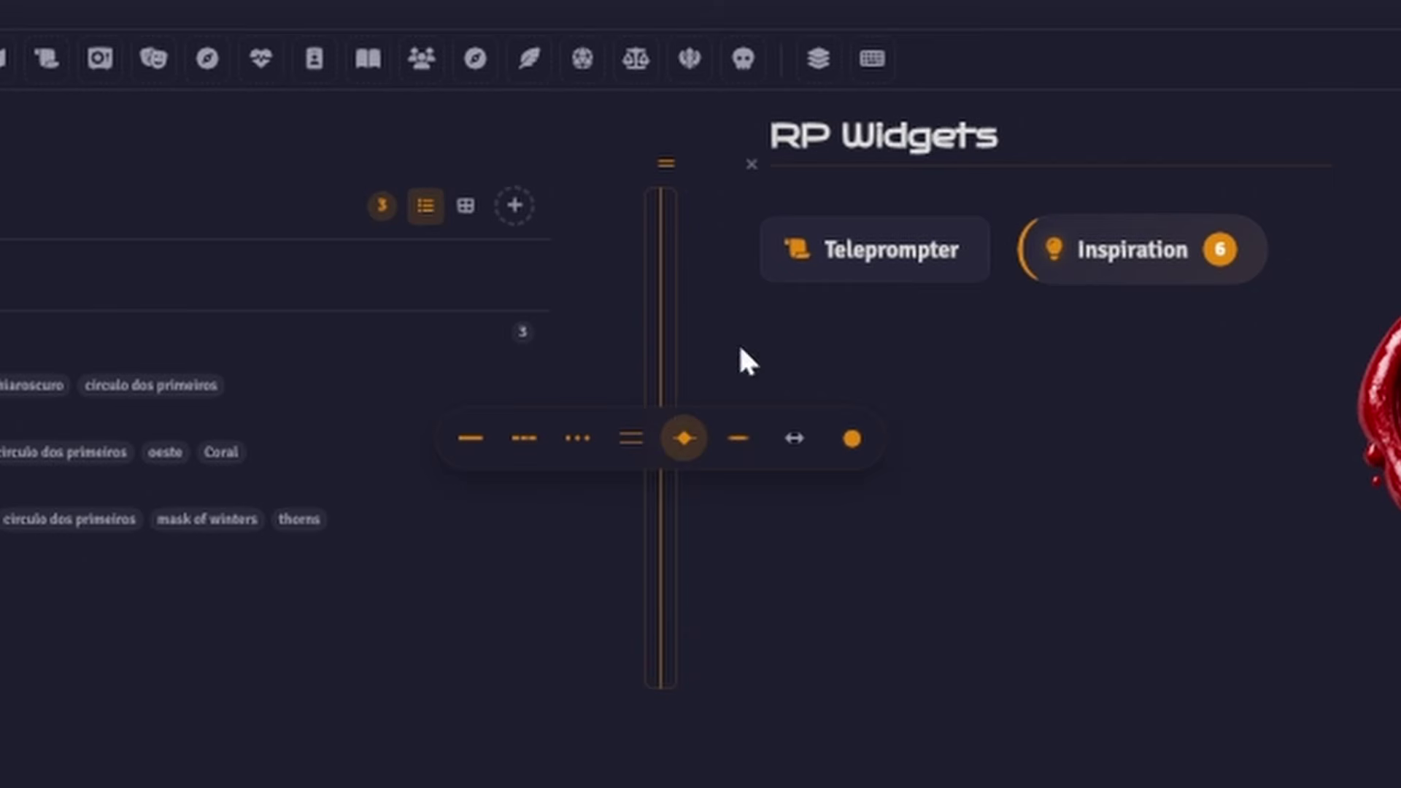
click(733, 439)
drag(668, 164, 669, 173)
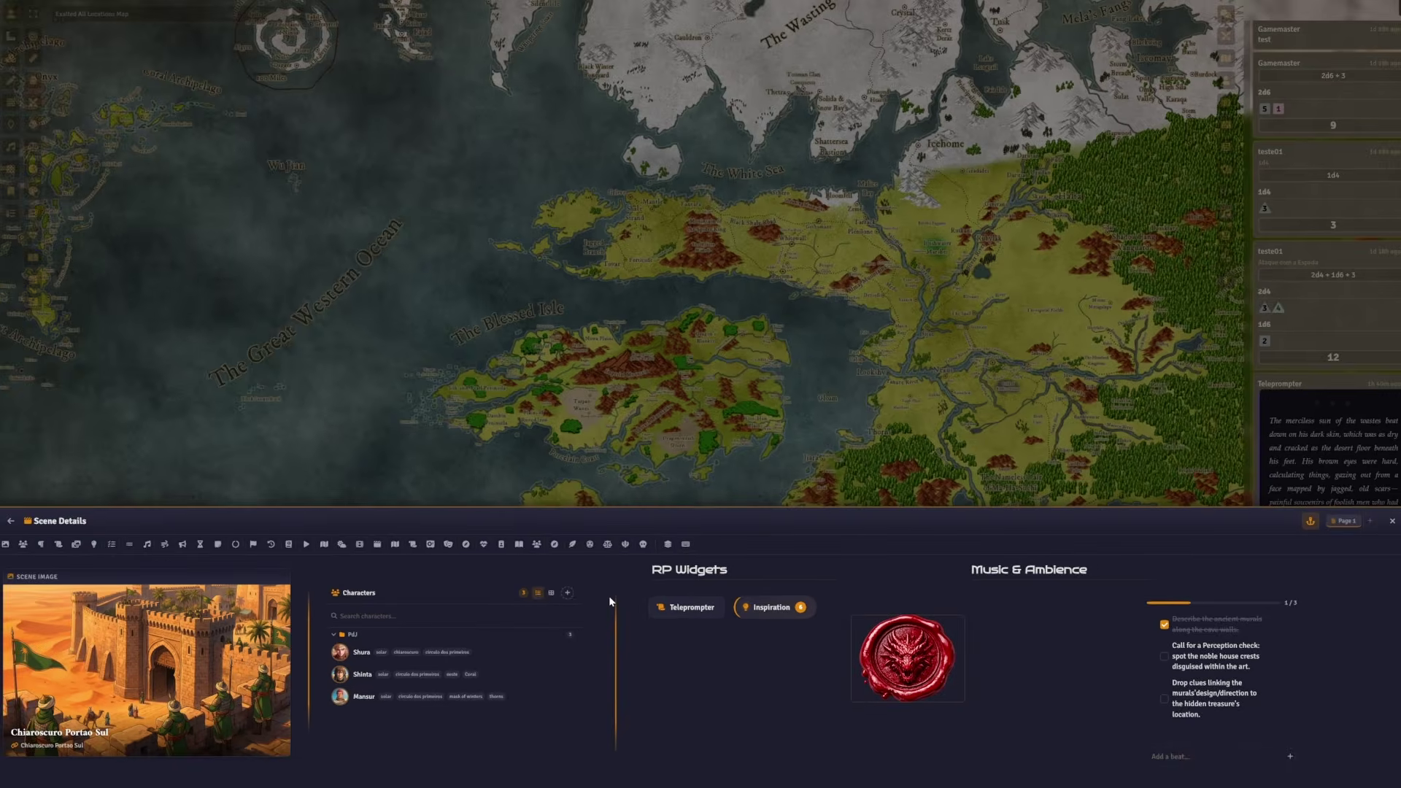
- Duplicate the vertical divider twice, placing one copy before the Music & Ambience section and the other after it
mouse_move(619, 585)
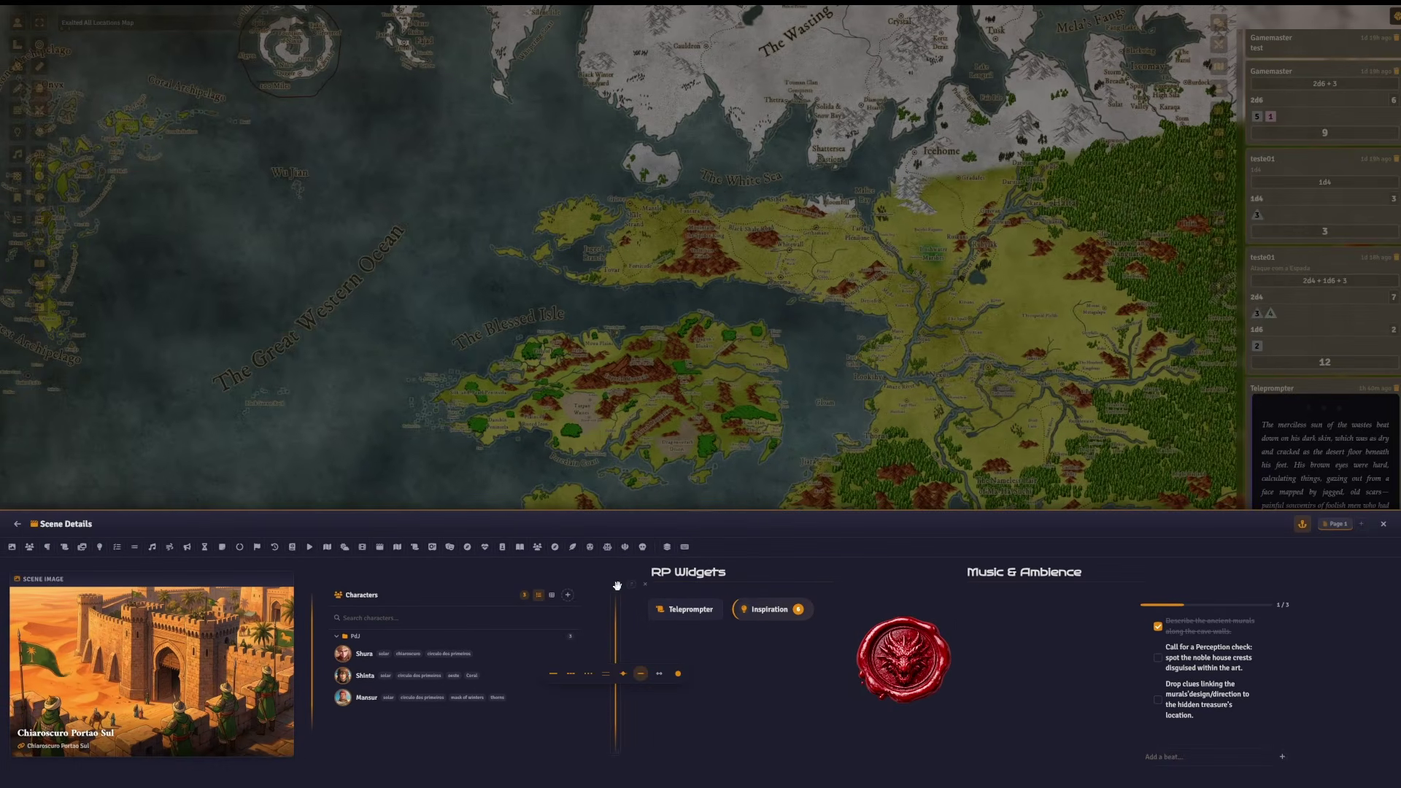
key(ctrl+c)
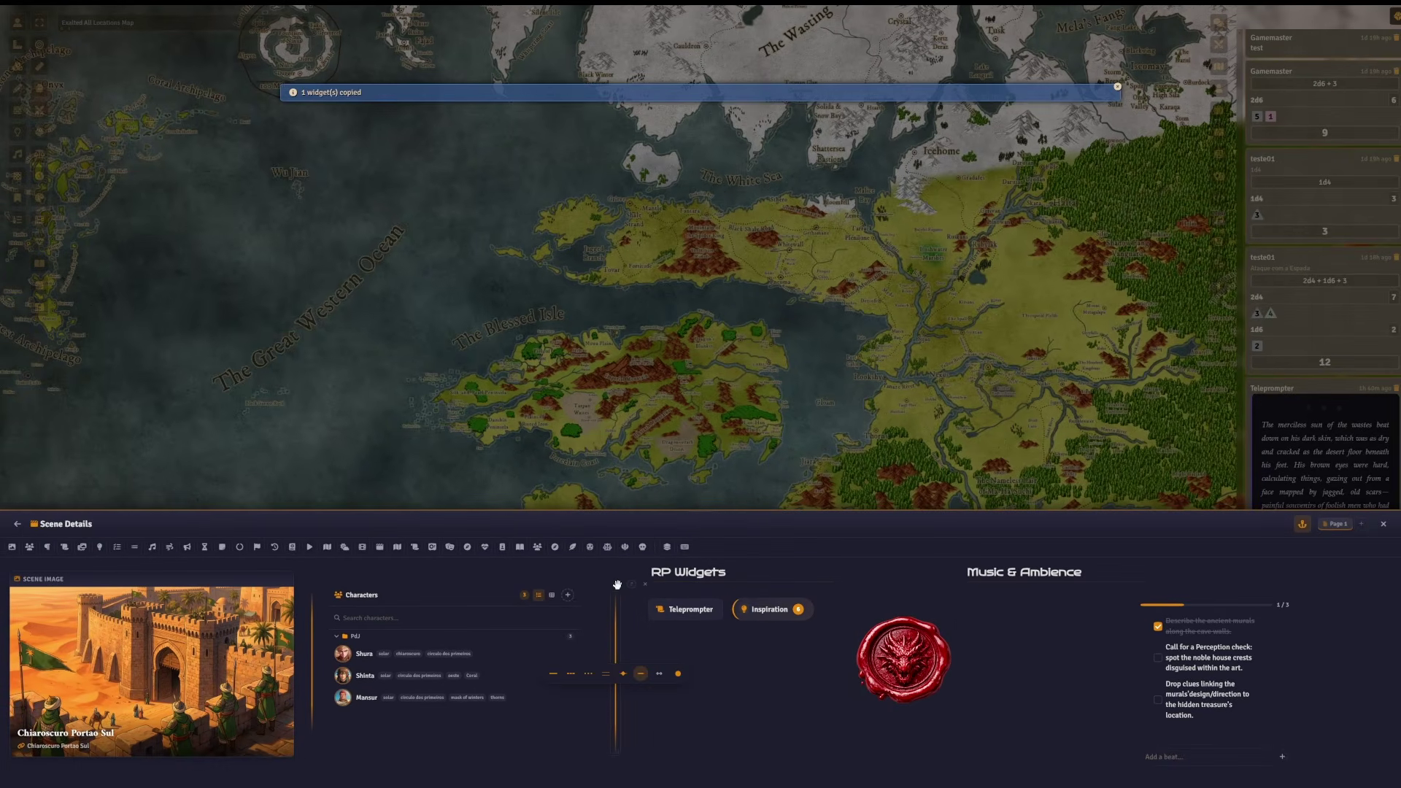
key(ctrl+v)
drag(628, 597, 845, 580)
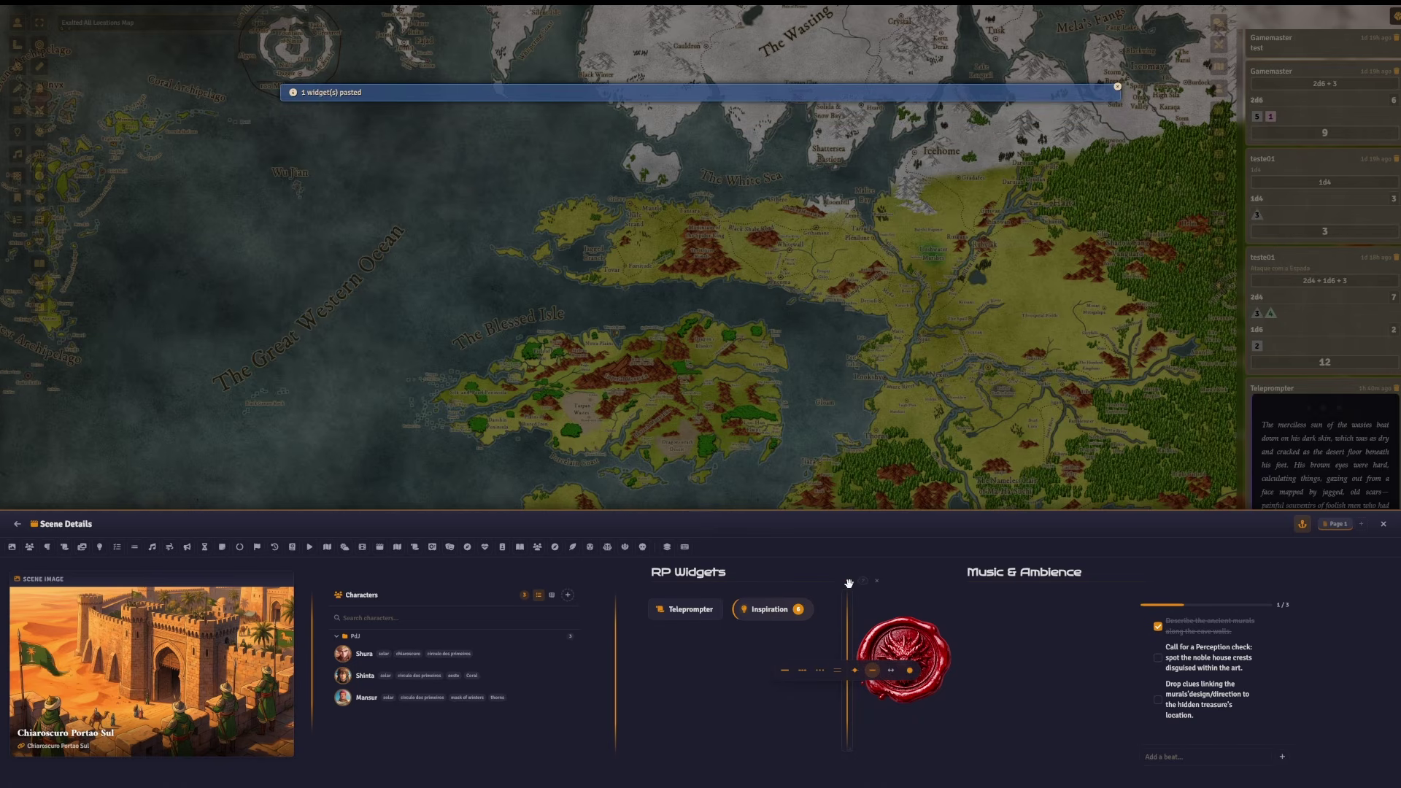
key(ctrl+v)
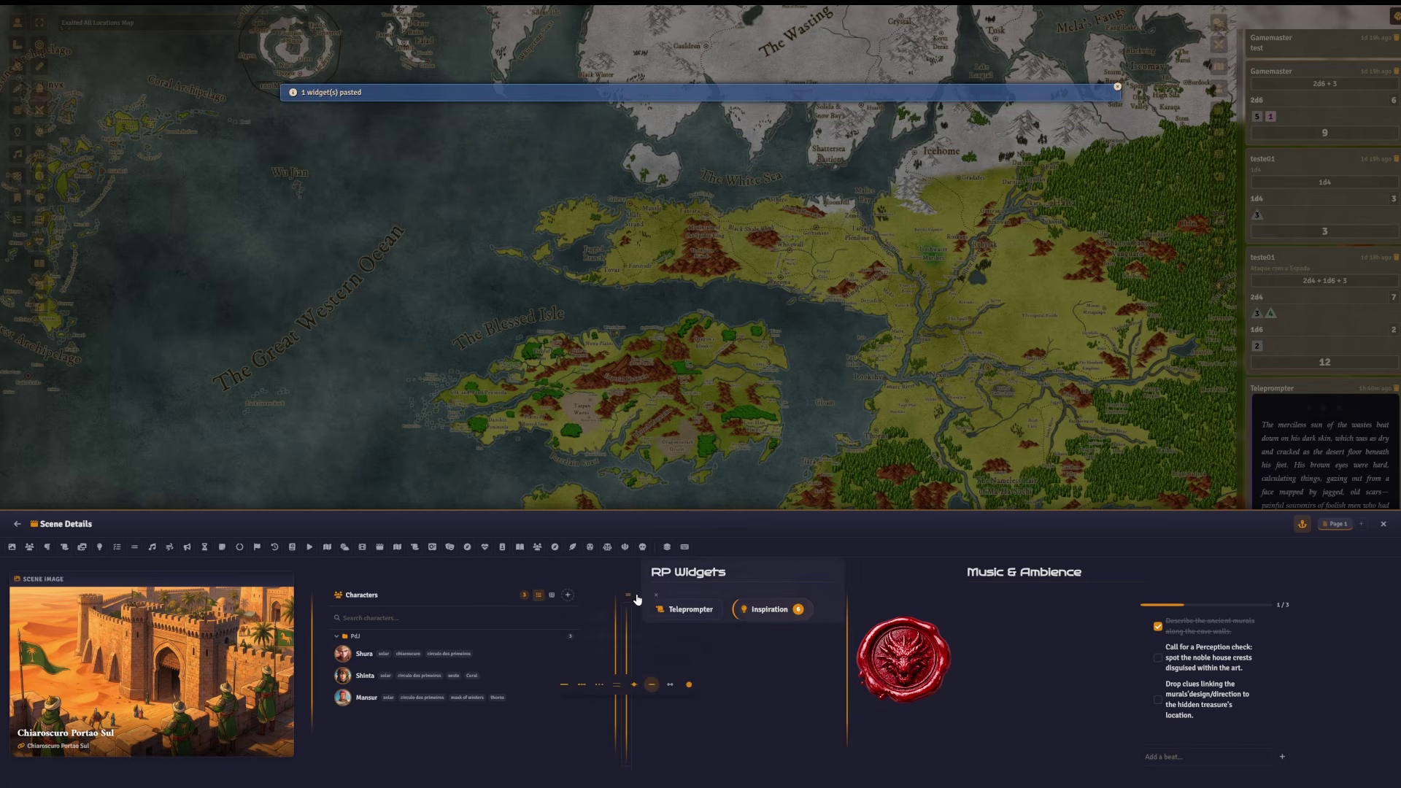
drag(629, 595, 1122, 595)
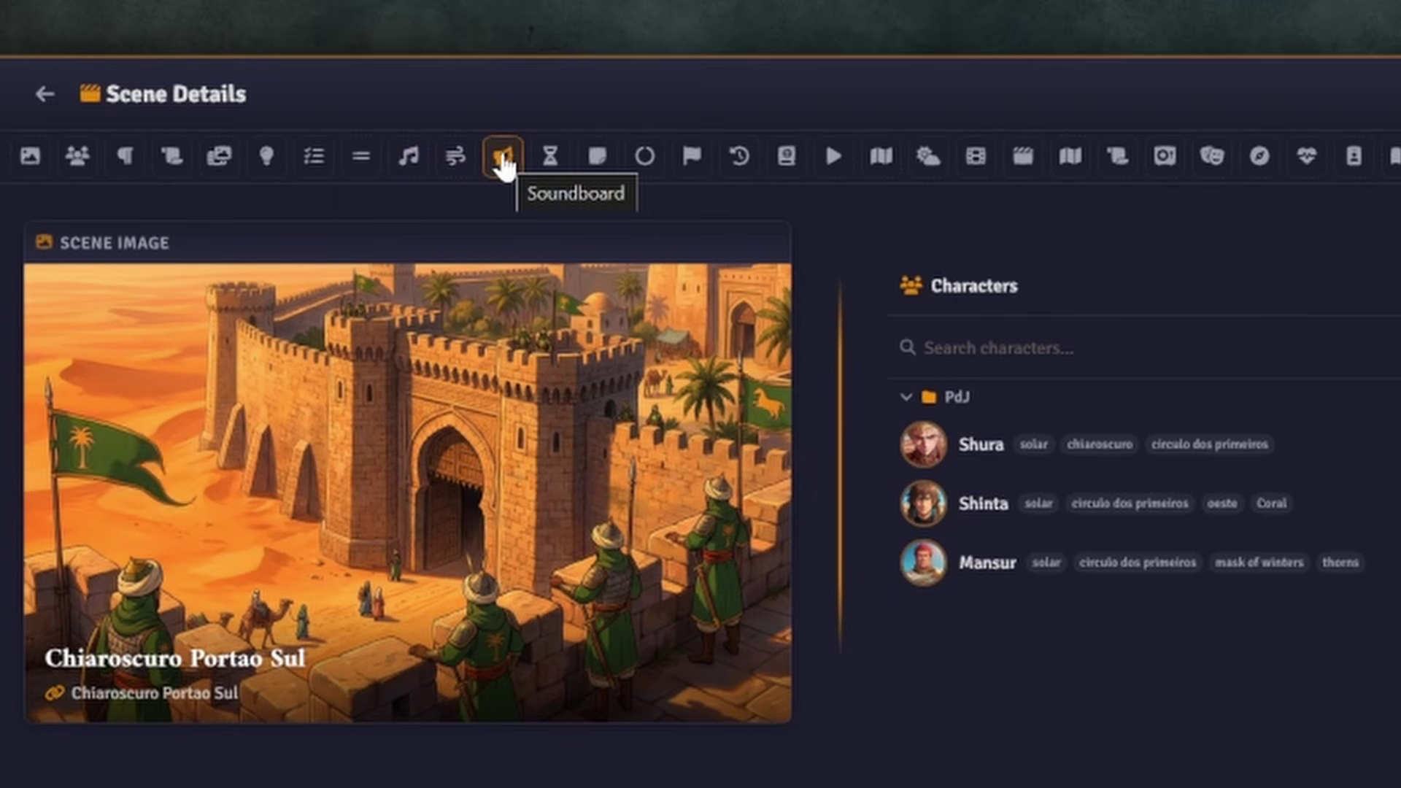
- Add a Music widget under the Music & Ambience title, assign the Chiaroscuro playlist, and shrink the widget to fit its player
click(422, 161)
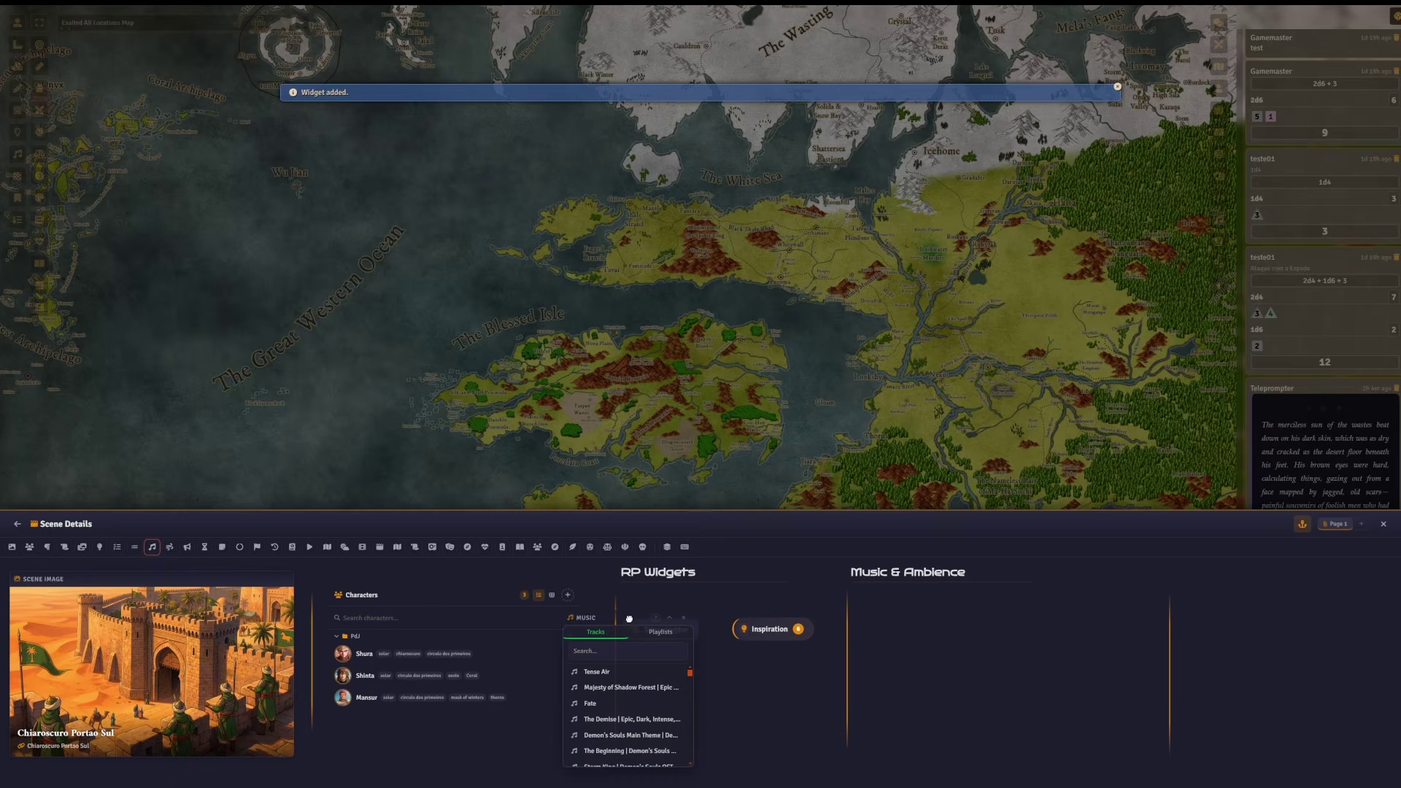
drag(629, 619, 921, 595)
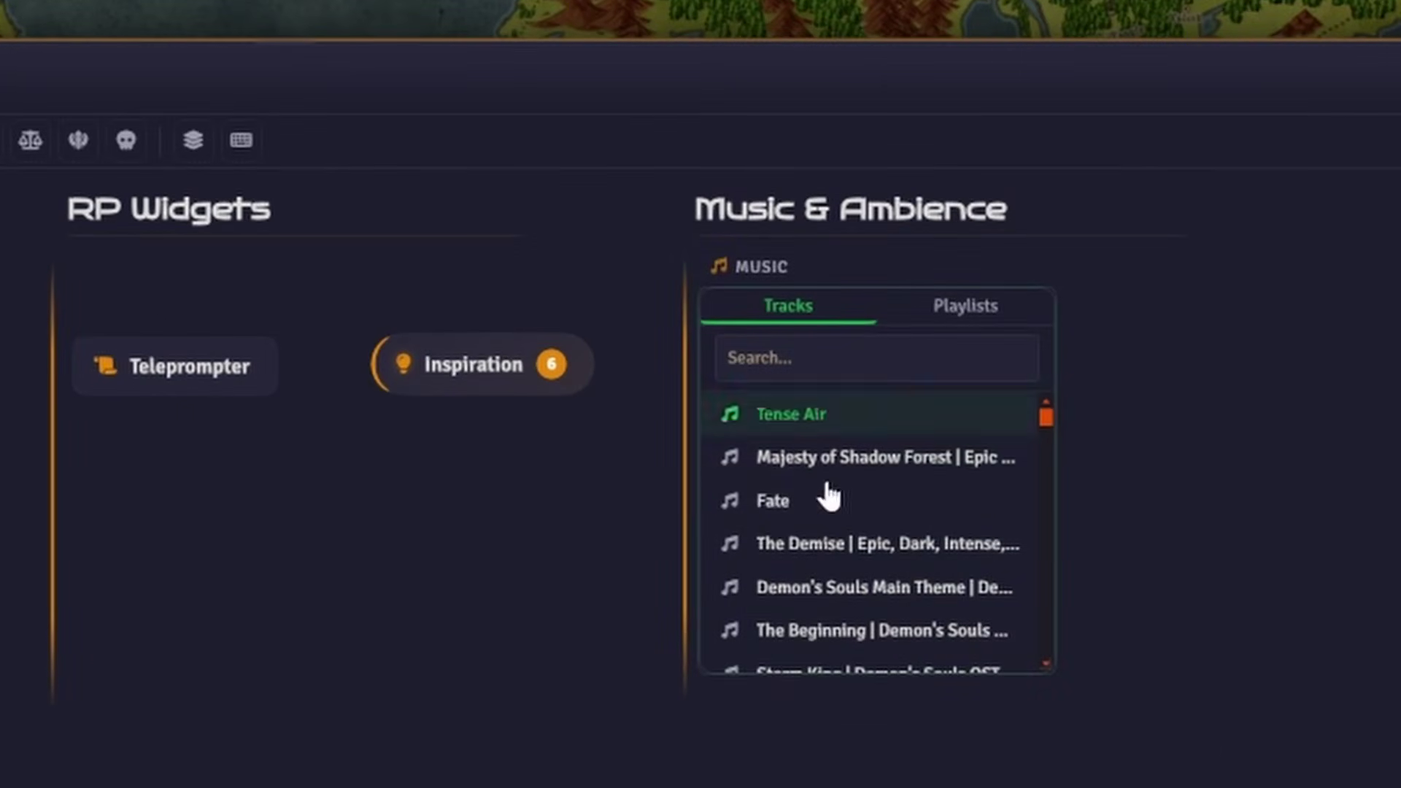
click(963, 307)
click(836, 461)
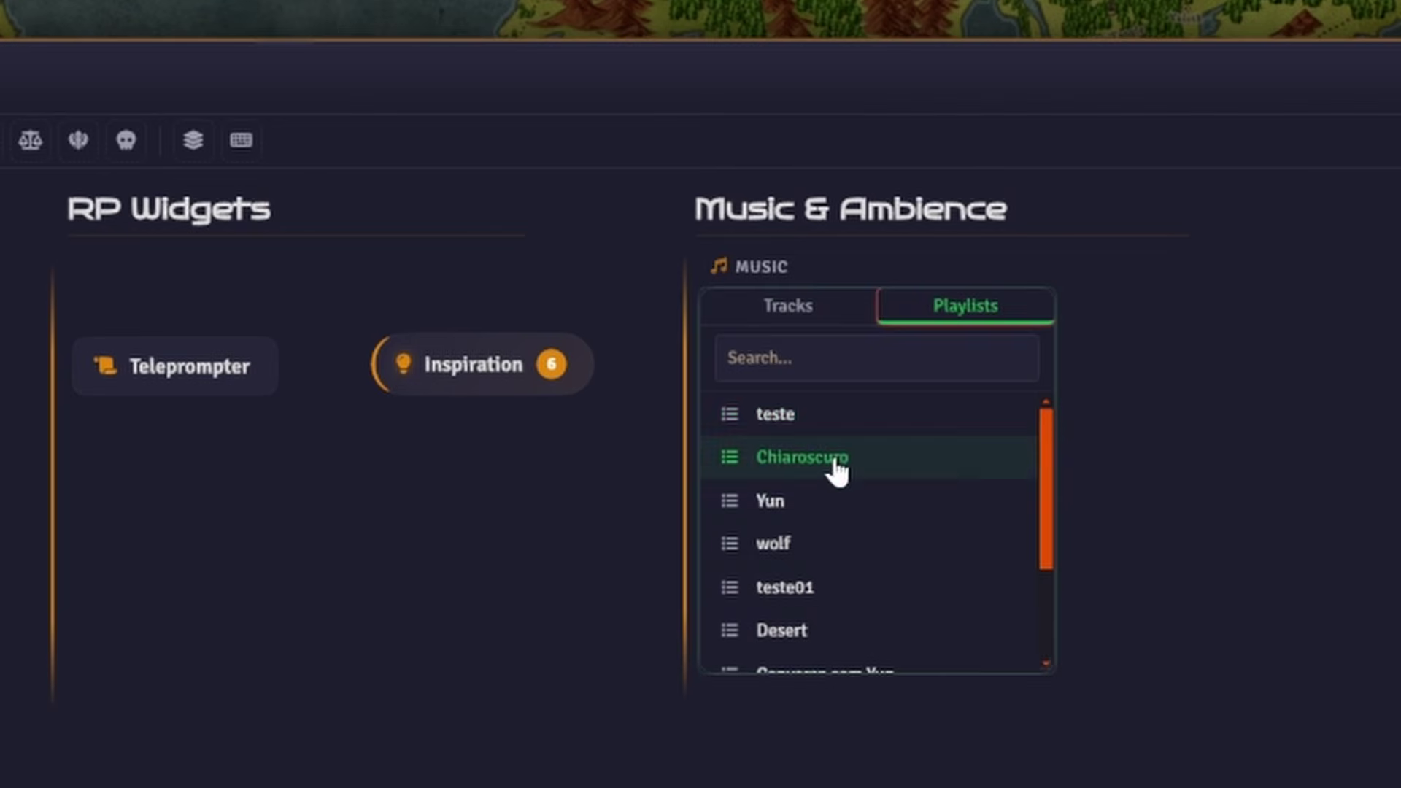
drag(1051, 670, 951, 505)
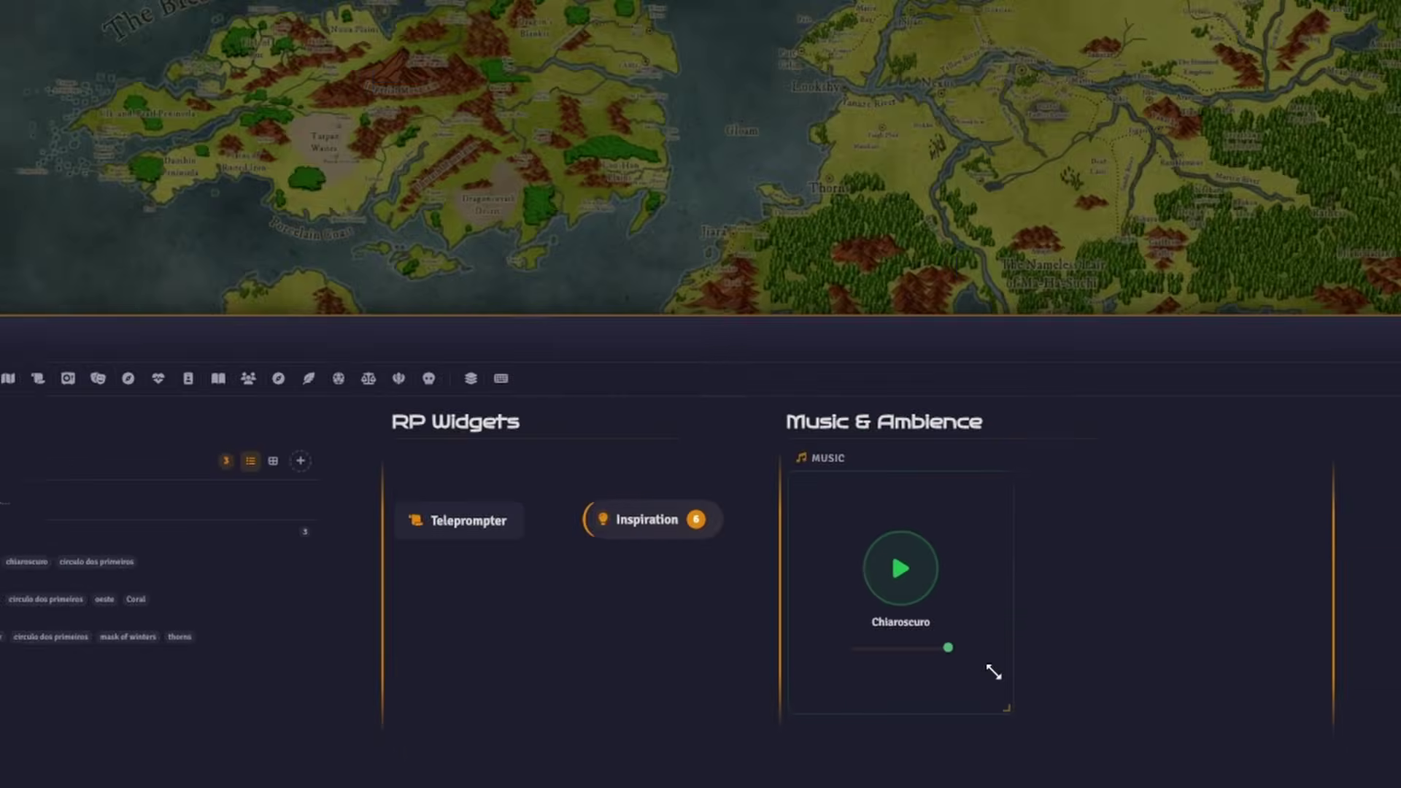
drag(945, 669, 937, 678)
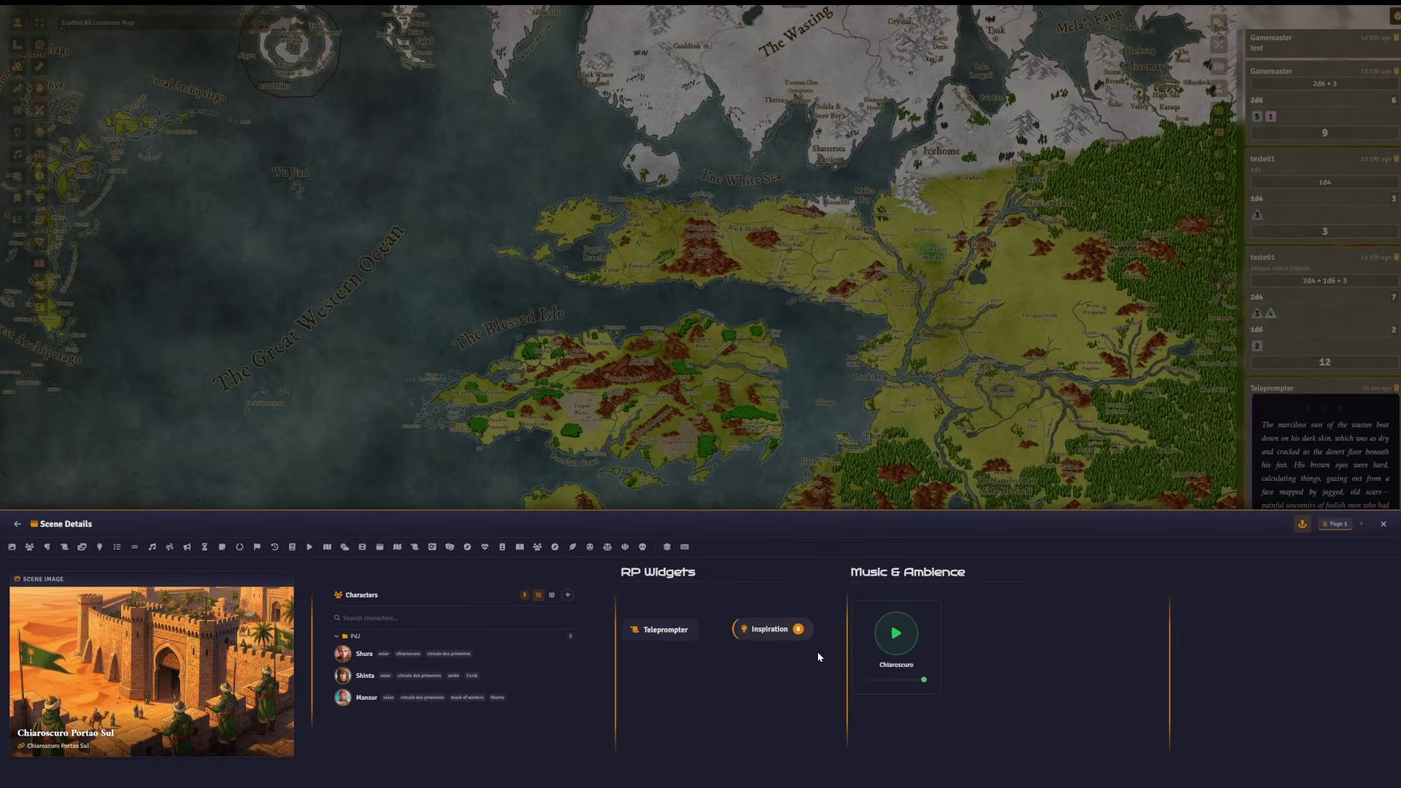
- Add an Ambience widget beside the Chiaroscuro player and assign it the Forest Rain preset
click(169, 548)
drag(118, 630, 1041, 600)
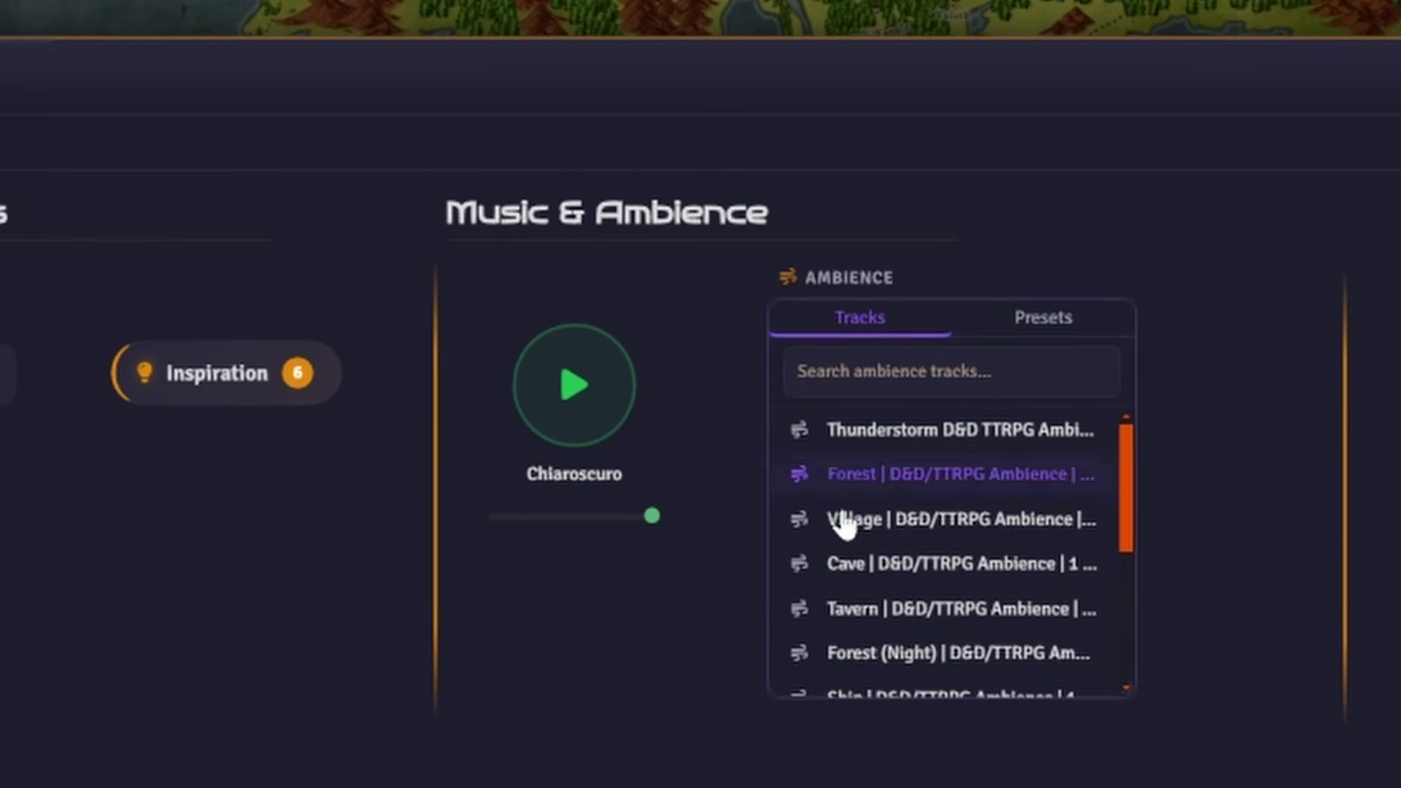
click(1054, 328)
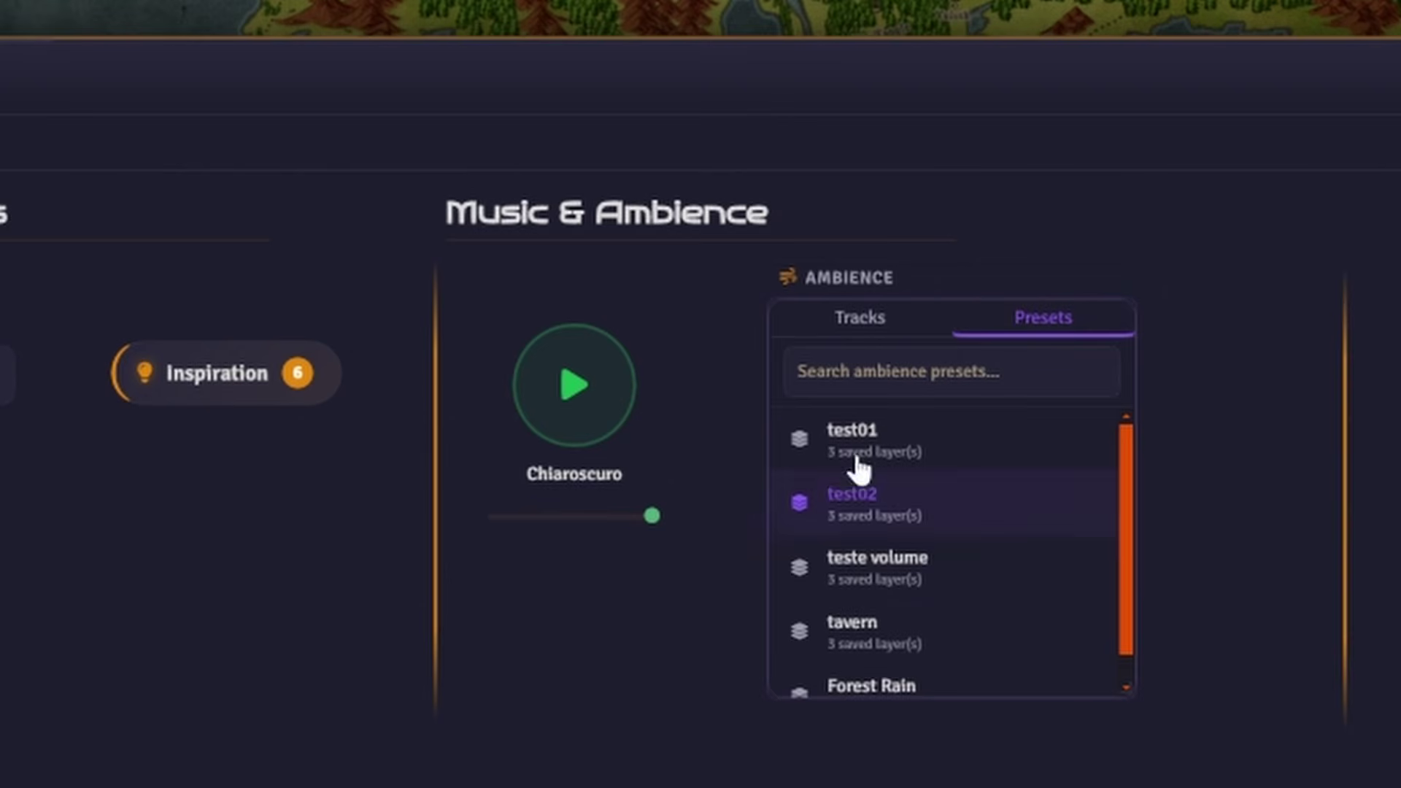
click(887, 321)
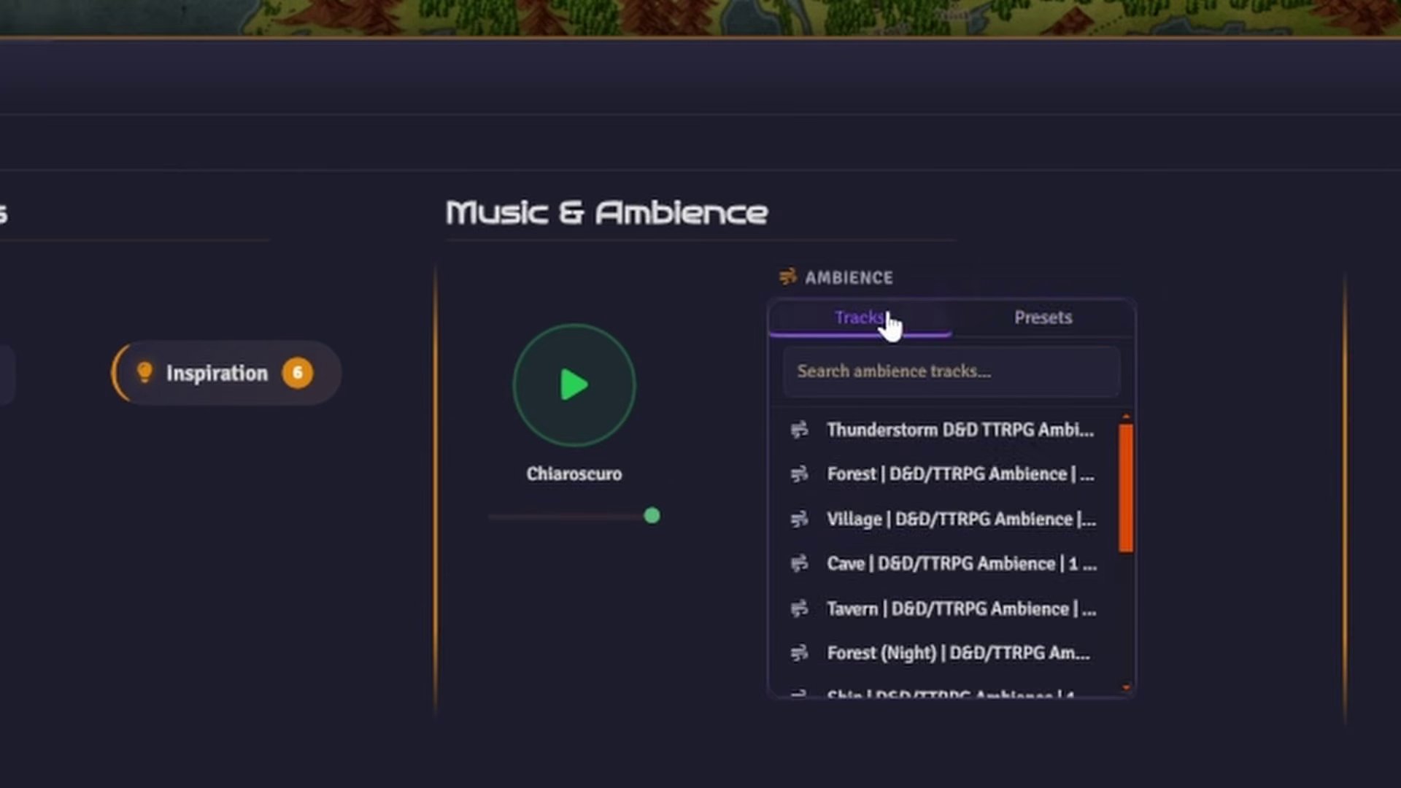
click(1021, 322)
scroll(941, 532, down, 1)
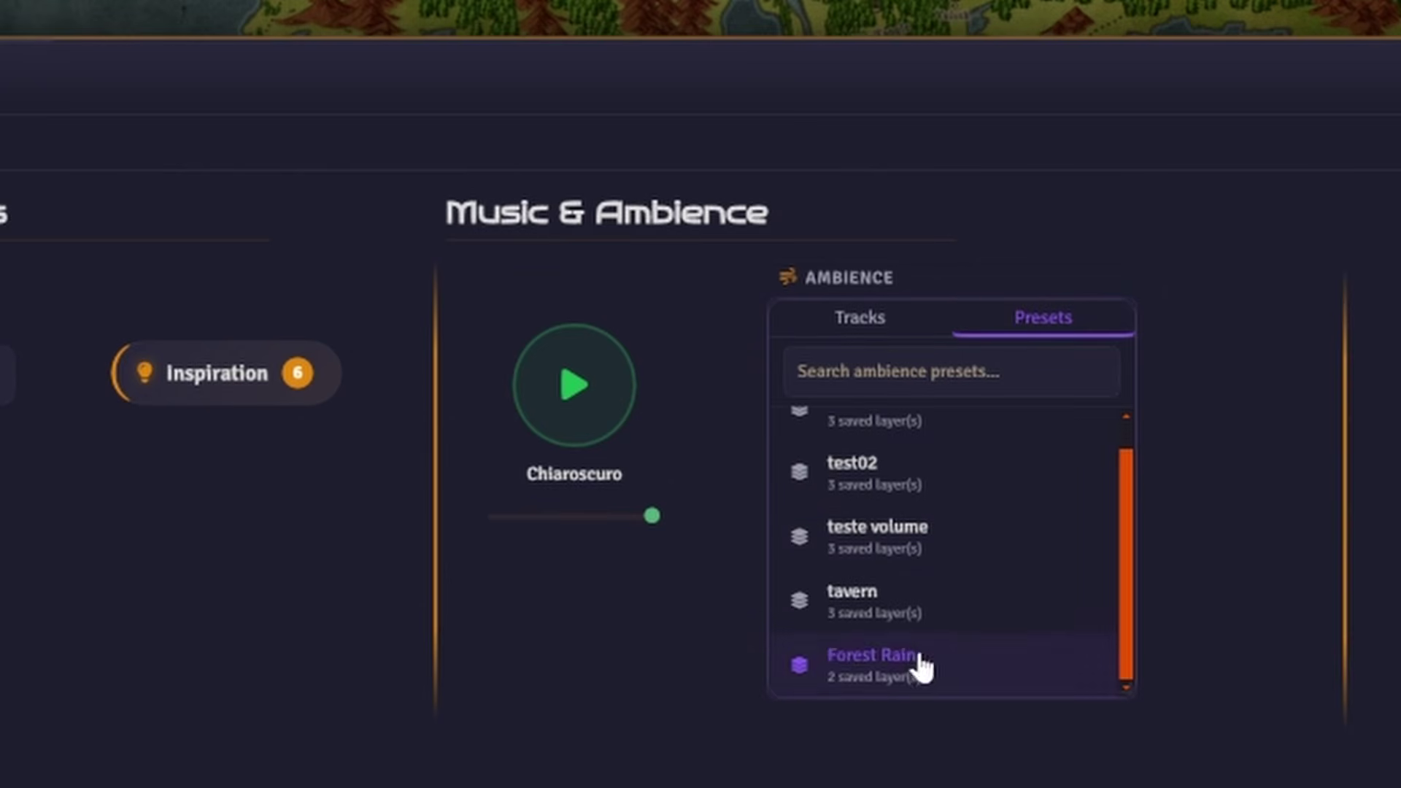
click(921, 670)
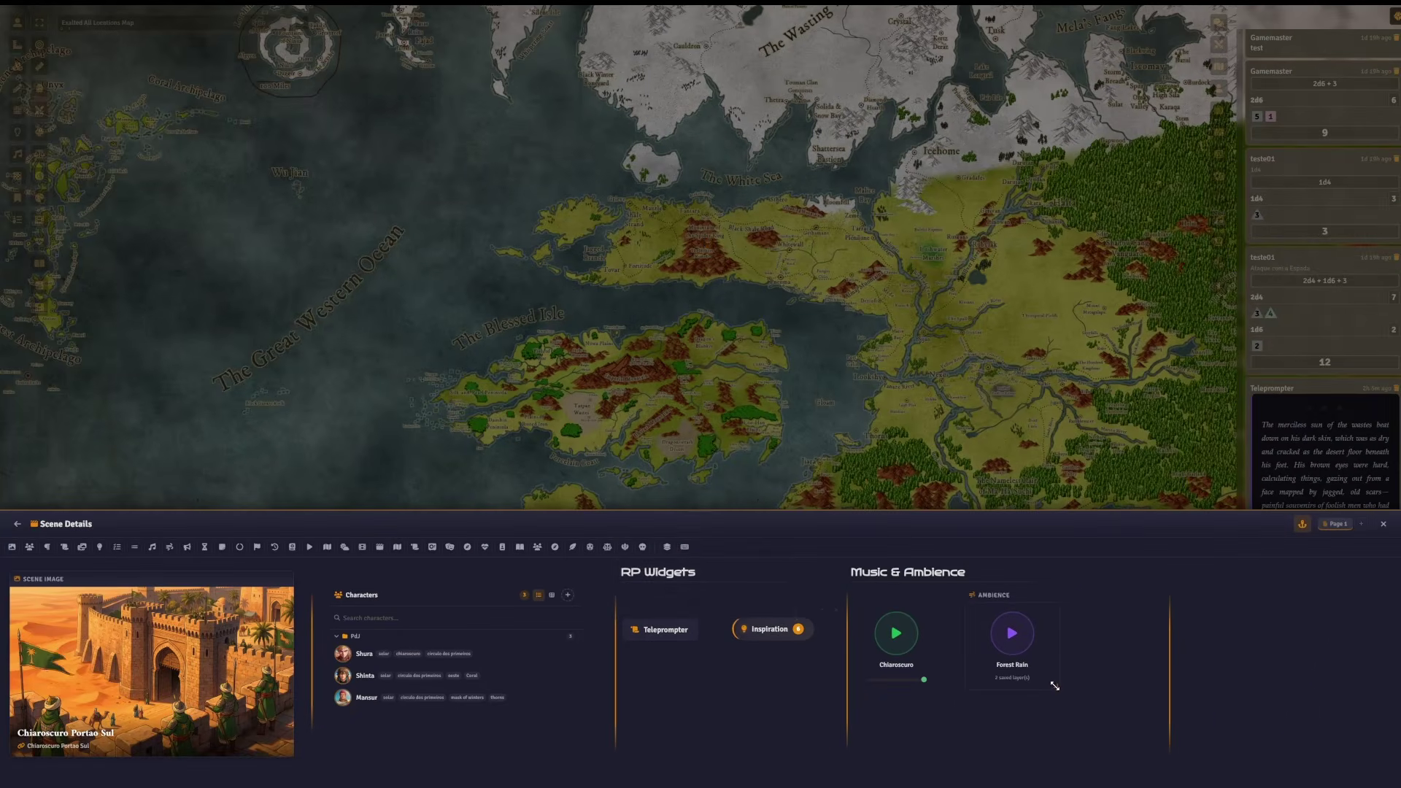
- Add a Soundboard widget with Zombie sounds, shrink it, and line it up beside the Forest Rain widget within the Music & Ambience section
click(188, 548)
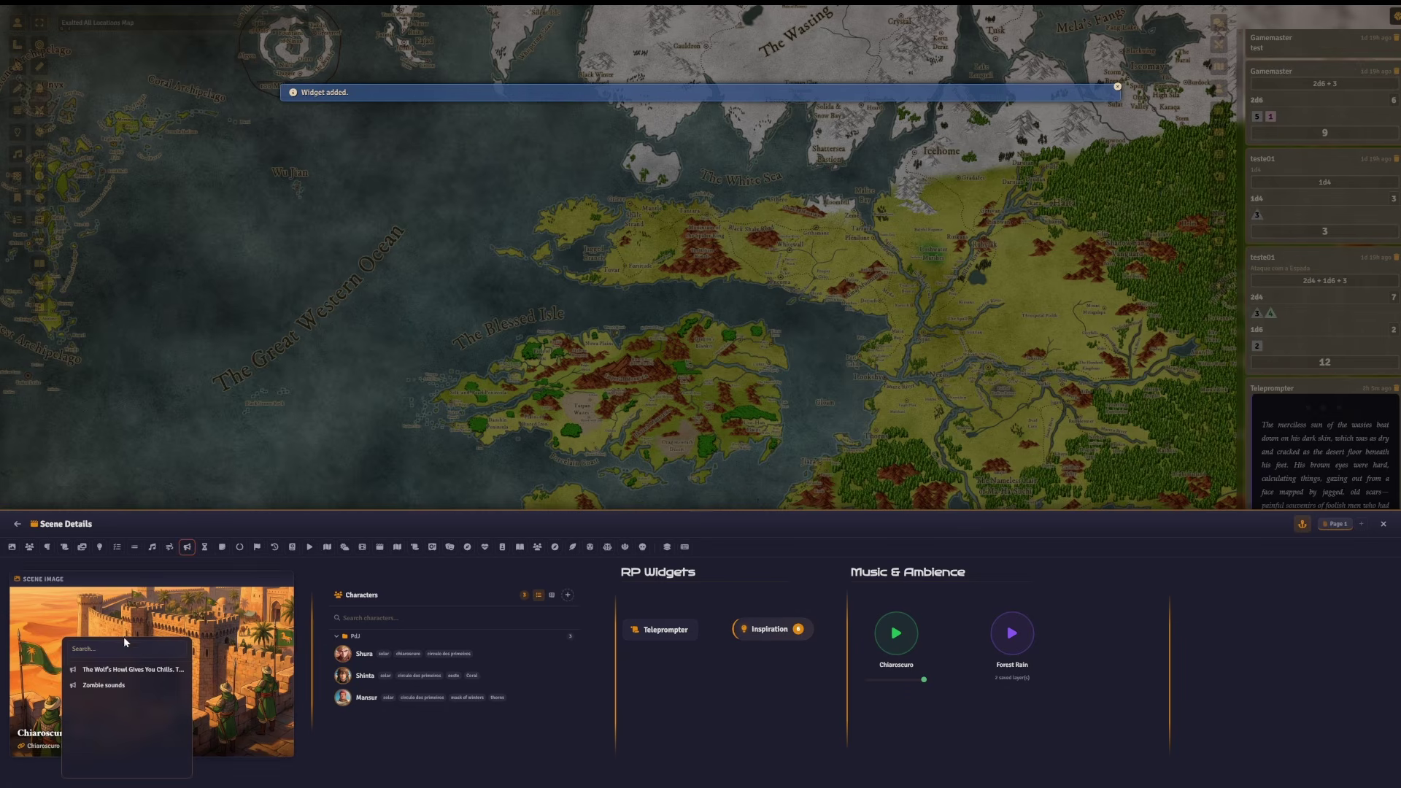
drag(125, 642, 1101, 617)
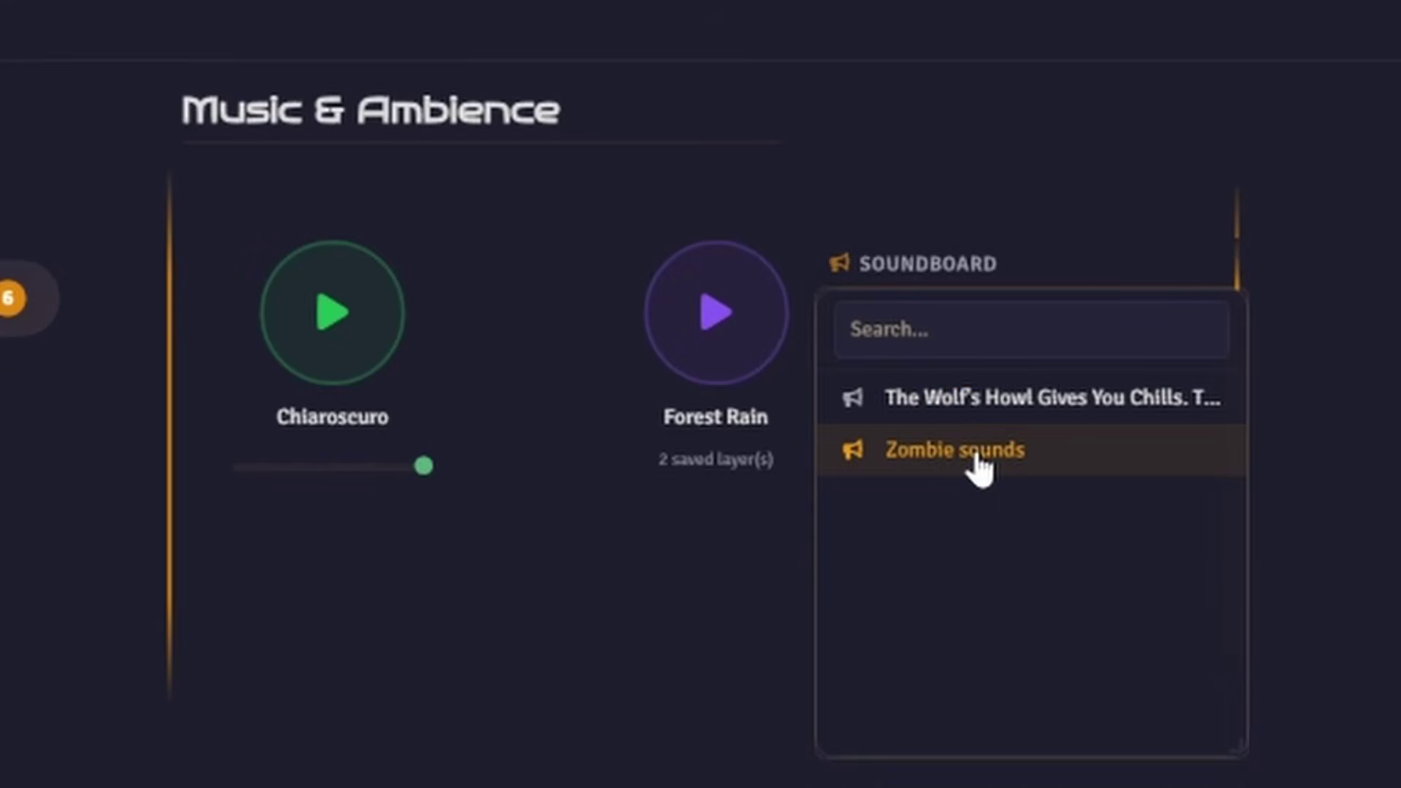
click(974, 467)
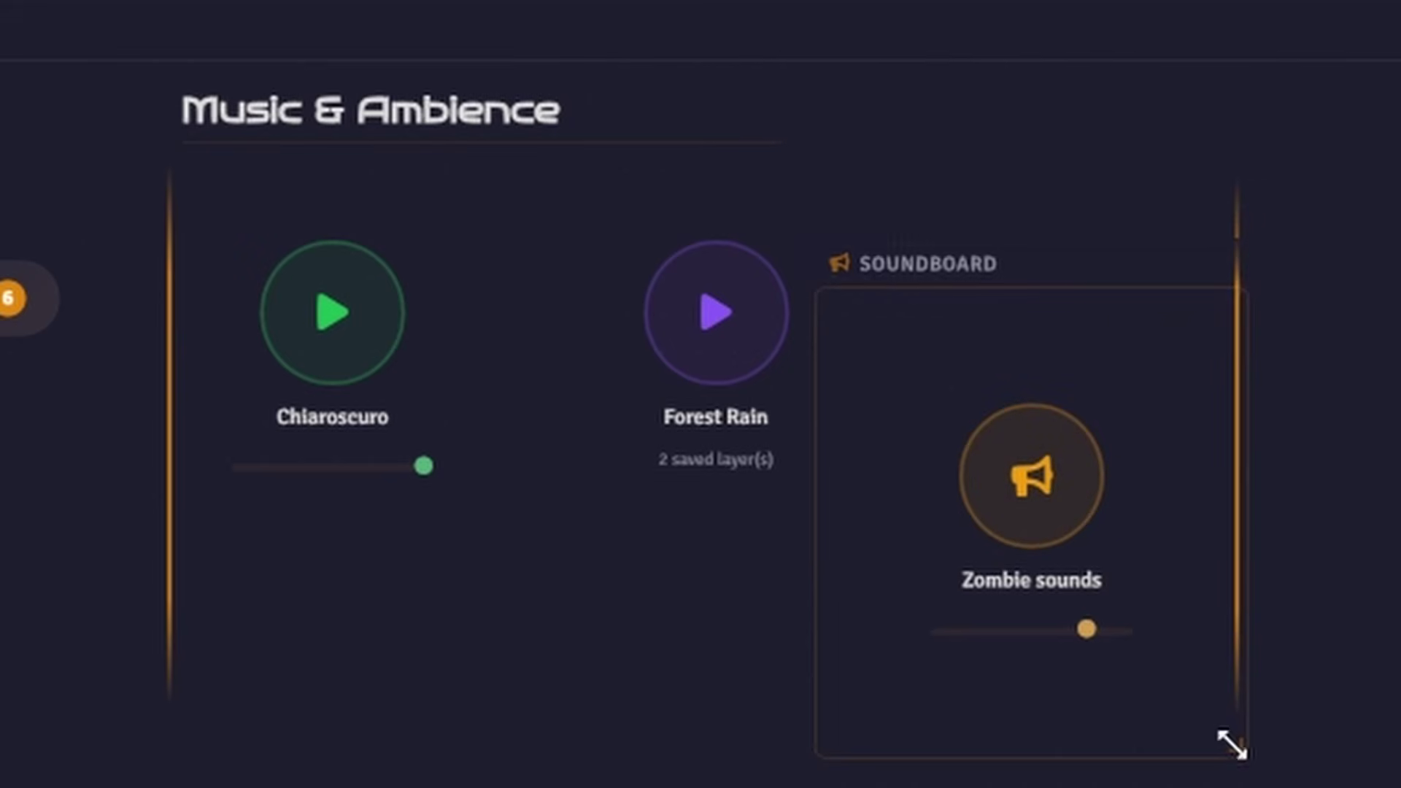
drag(1232, 747, 1172, 578)
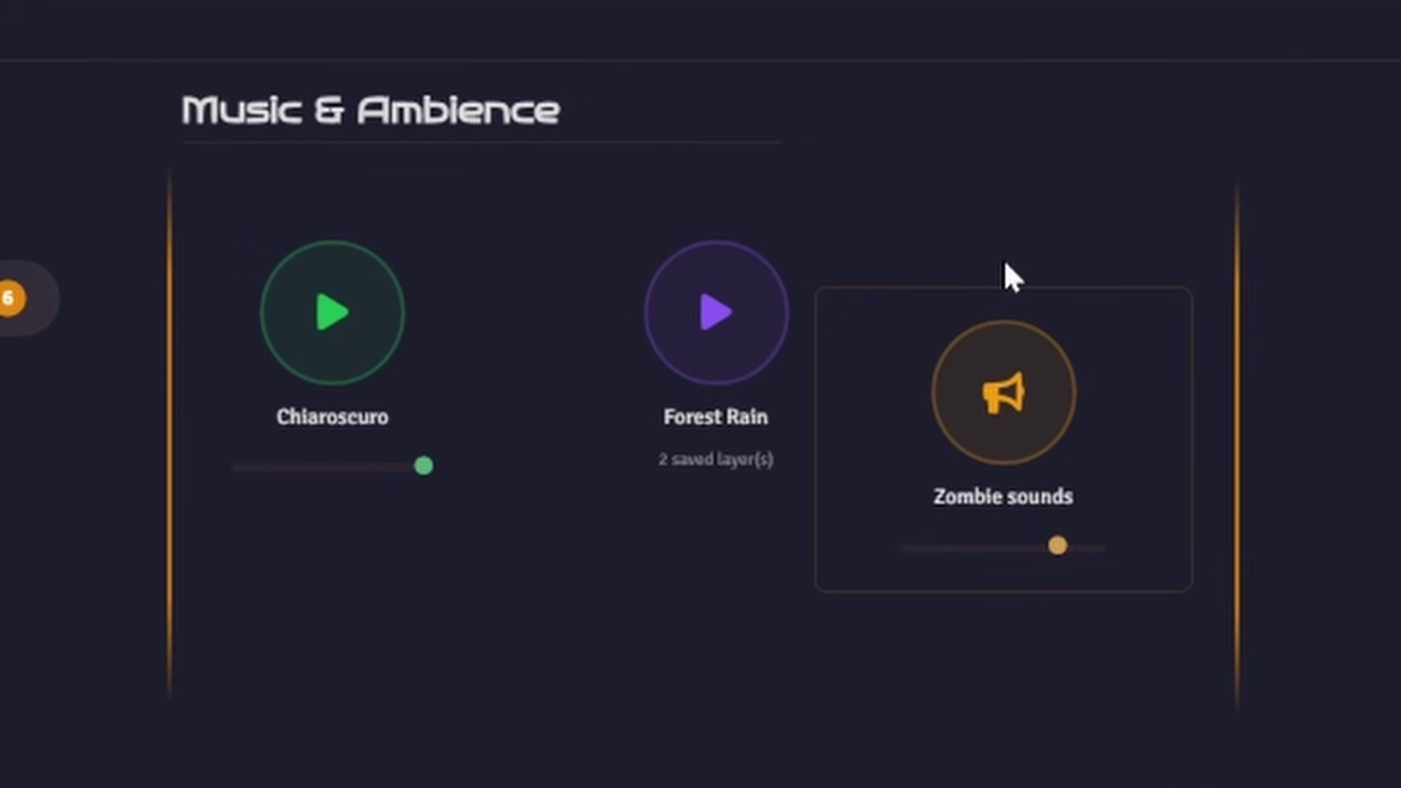
drag(1018, 268, 1041, 209)
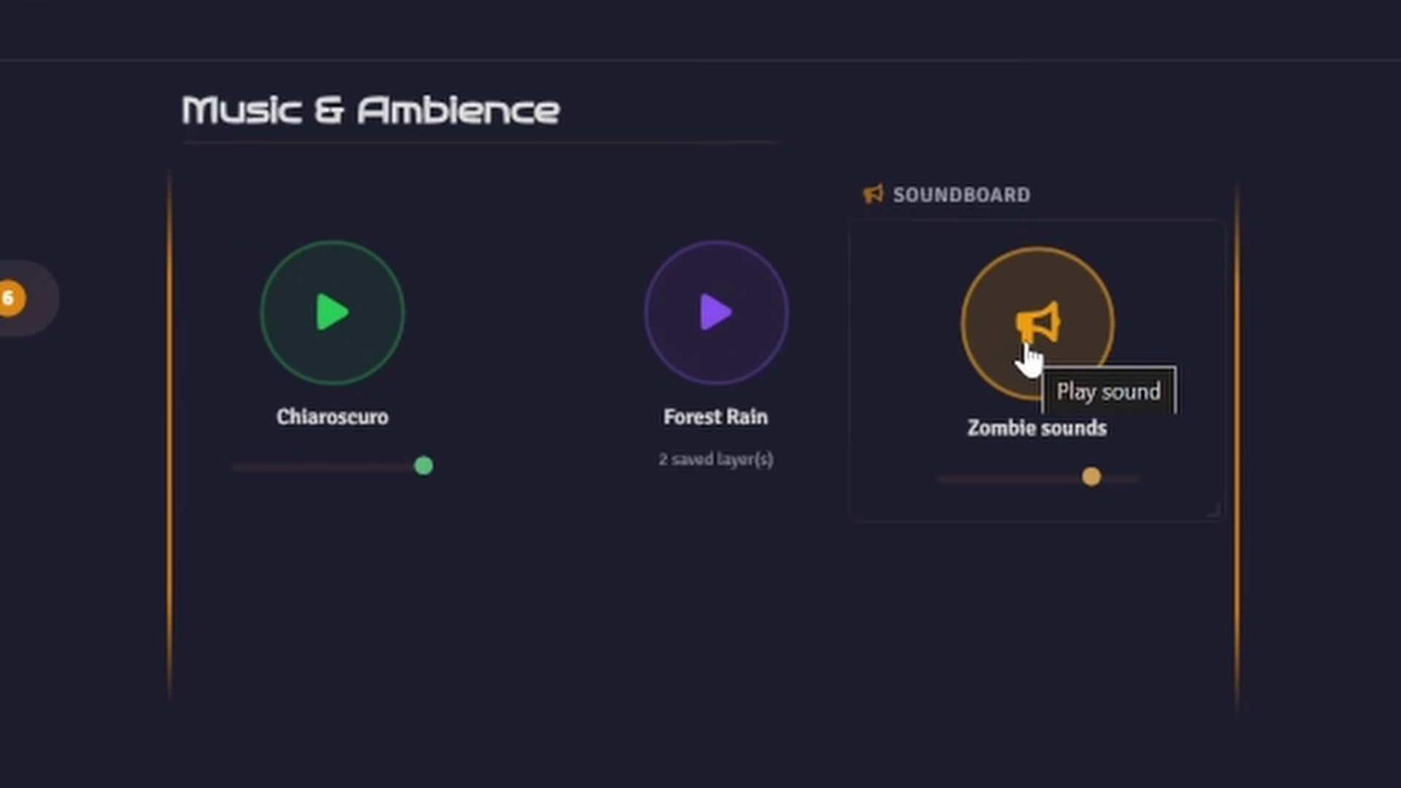
drag(676, 189, 645, 193)
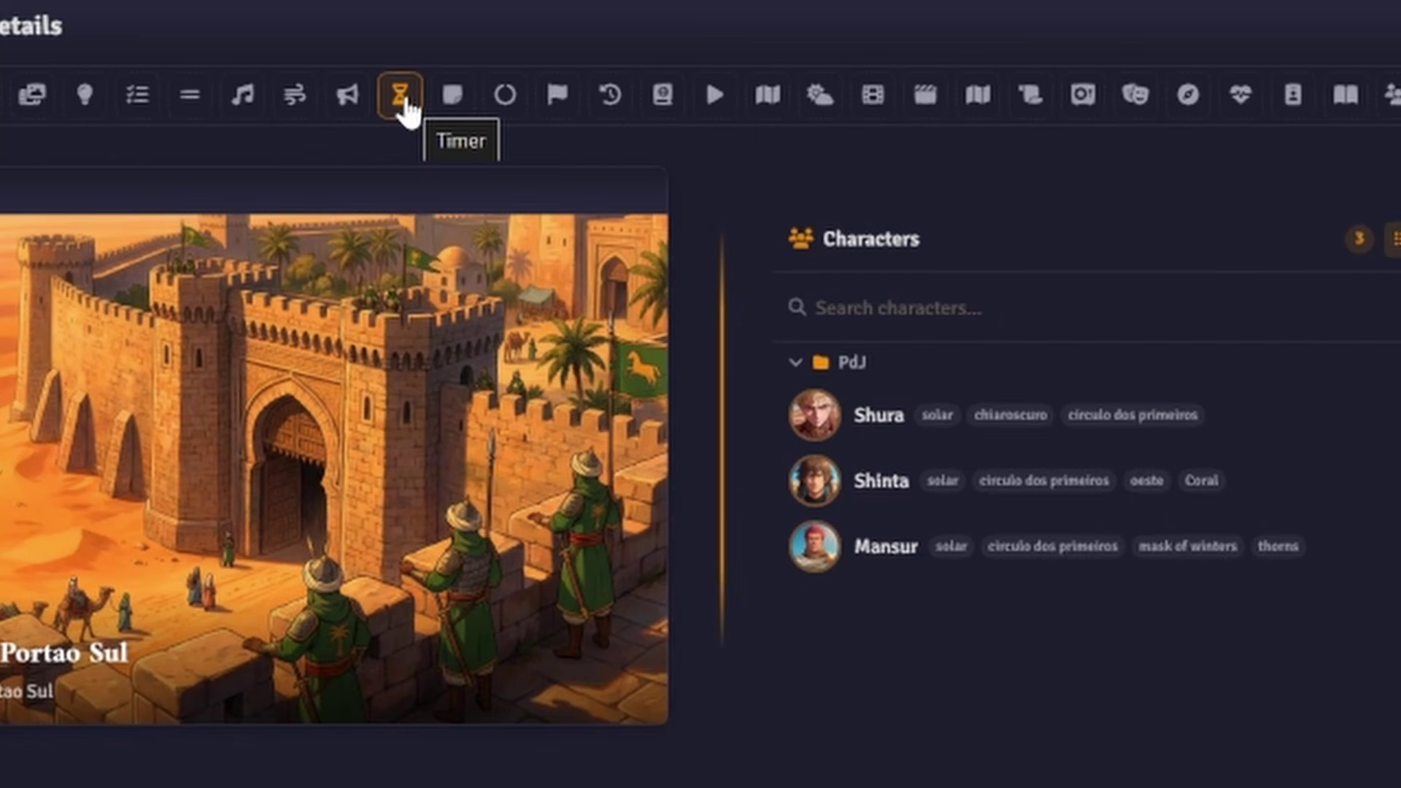
- Add a Timer widget beyond the last vertical divider, check its Stopwatch mode, and start the 5-minute countdown
click(407, 108)
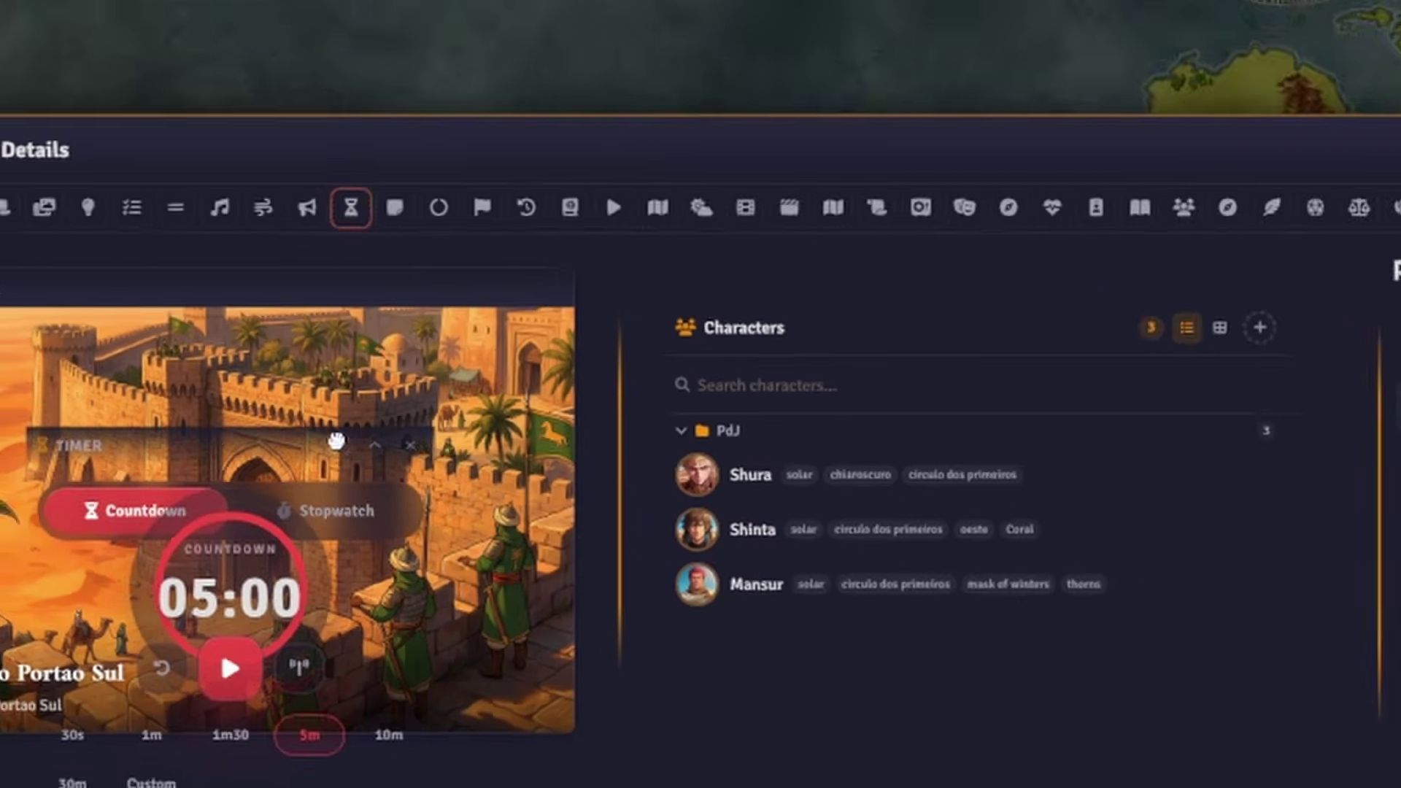
drag(336, 441, 1307, 592)
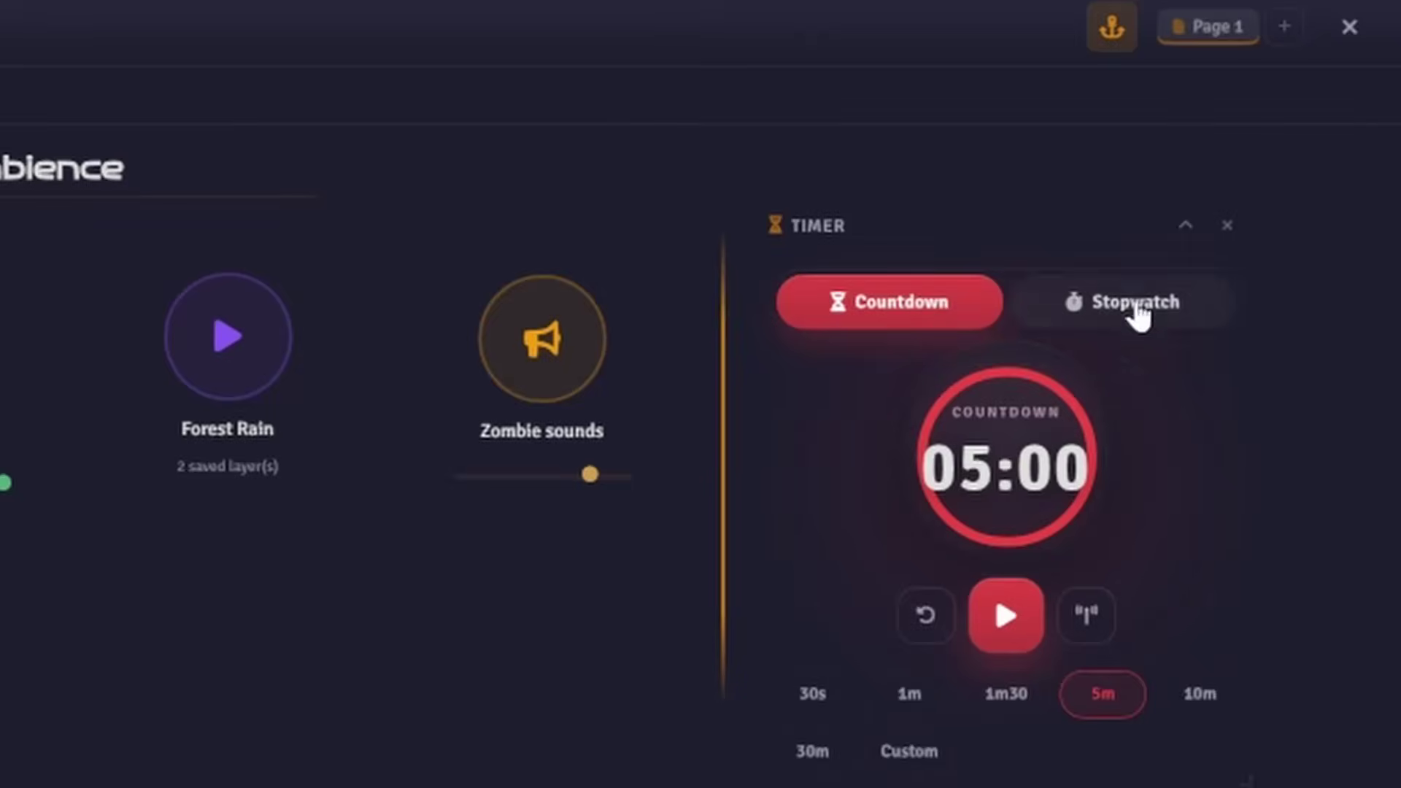
click(1137, 313)
click(922, 313)
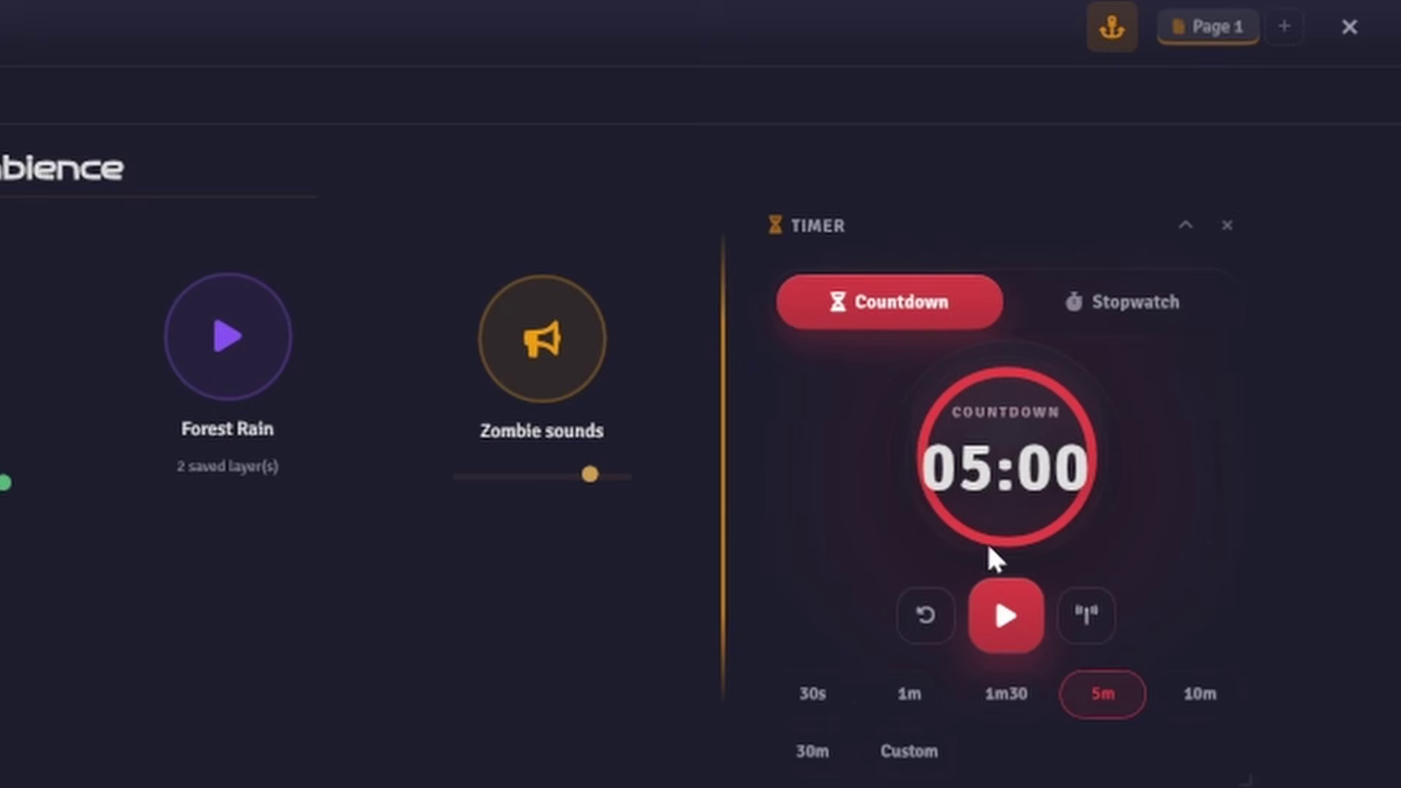
click(1007, 617)
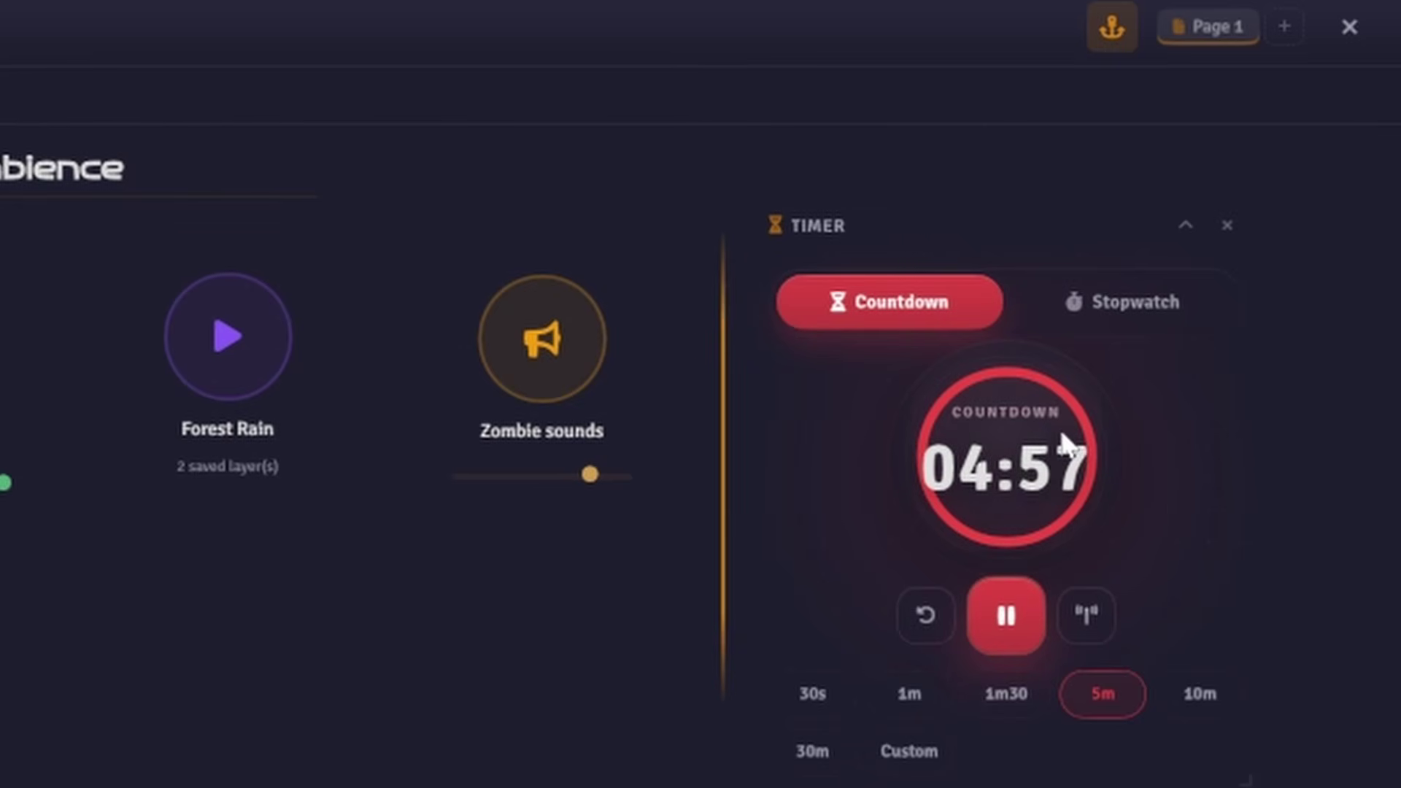
- Broadcast and pause the 5-minute countdown, and start the Timer's Stopwatch mode with its broadcast toggled
click(1091, 613)
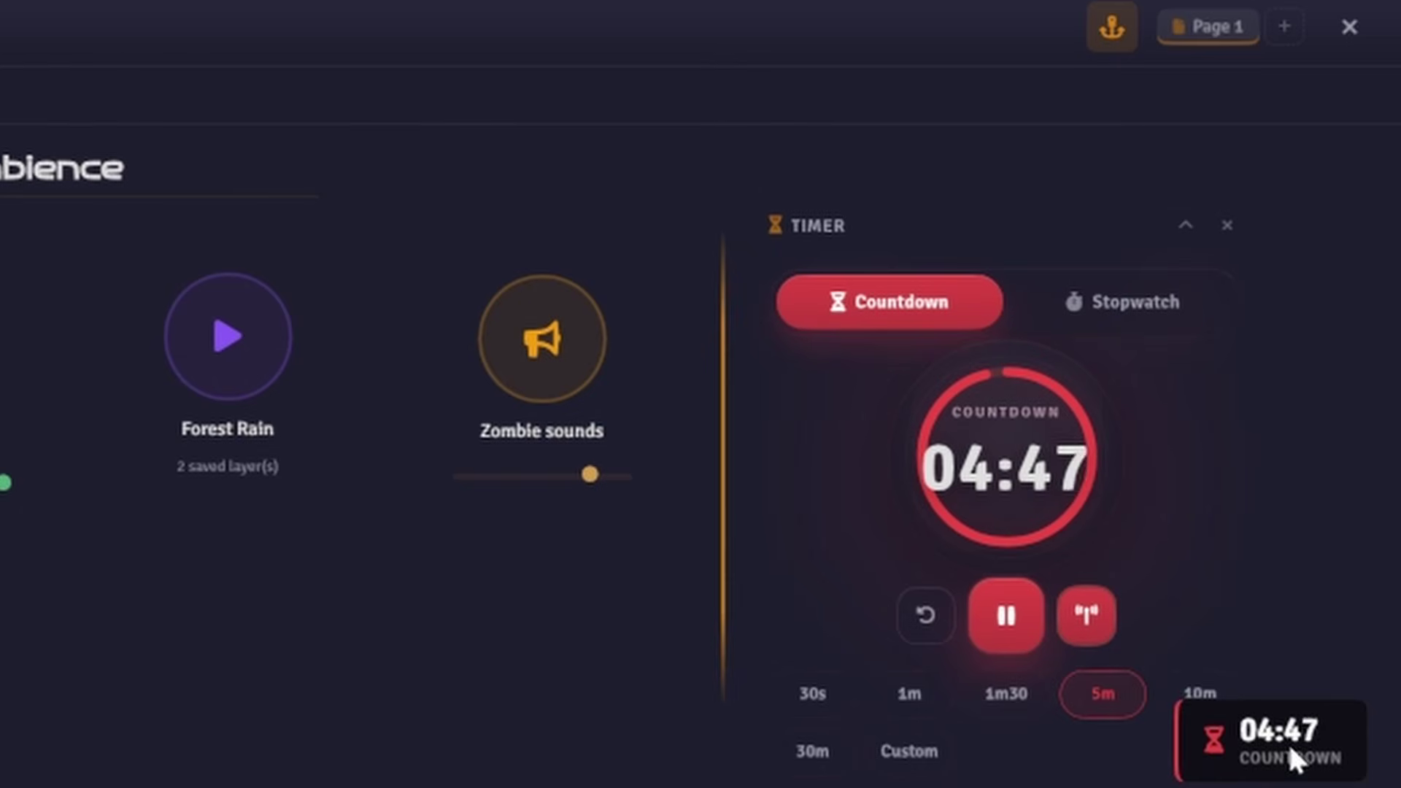
click(1010, 615)
click(1102, 301)
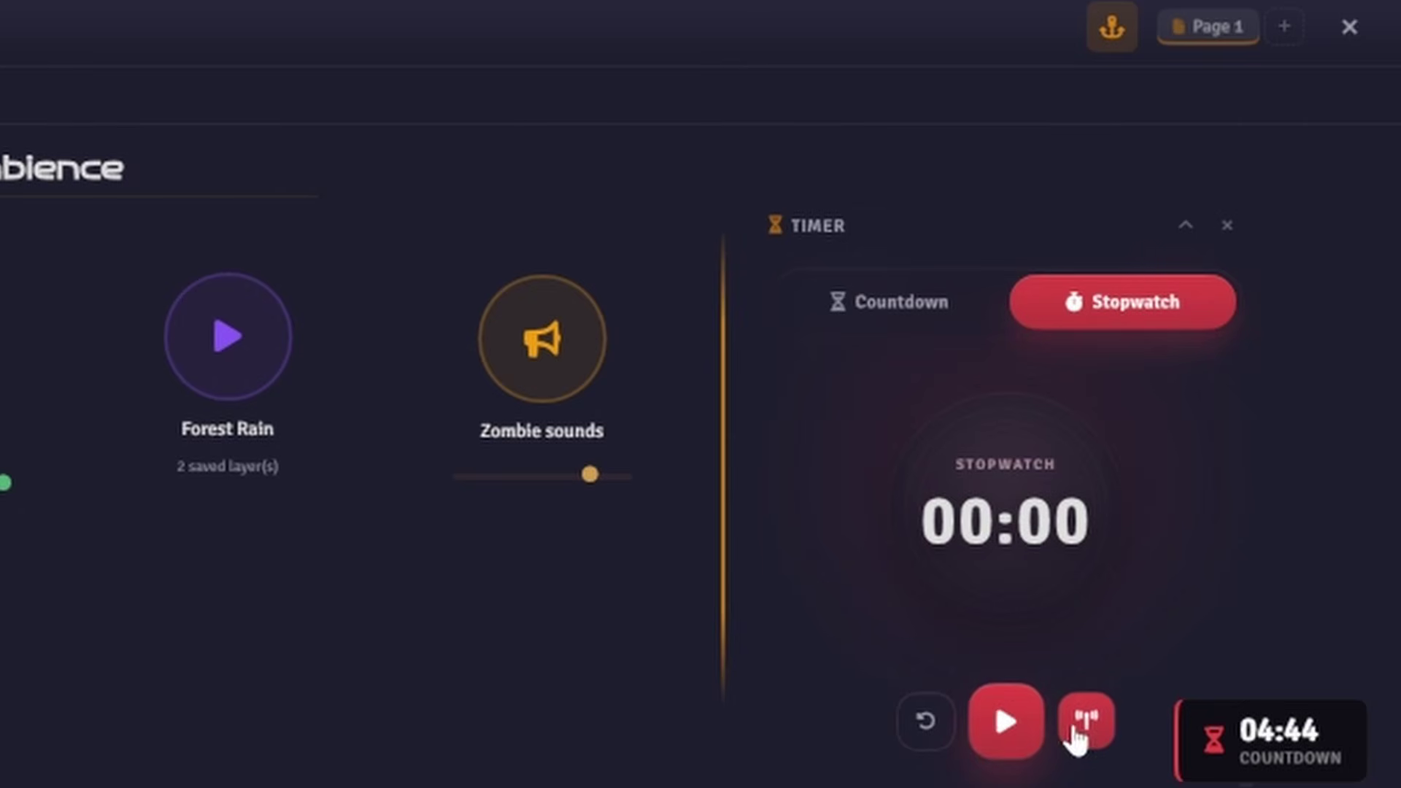
click(1007, 724)
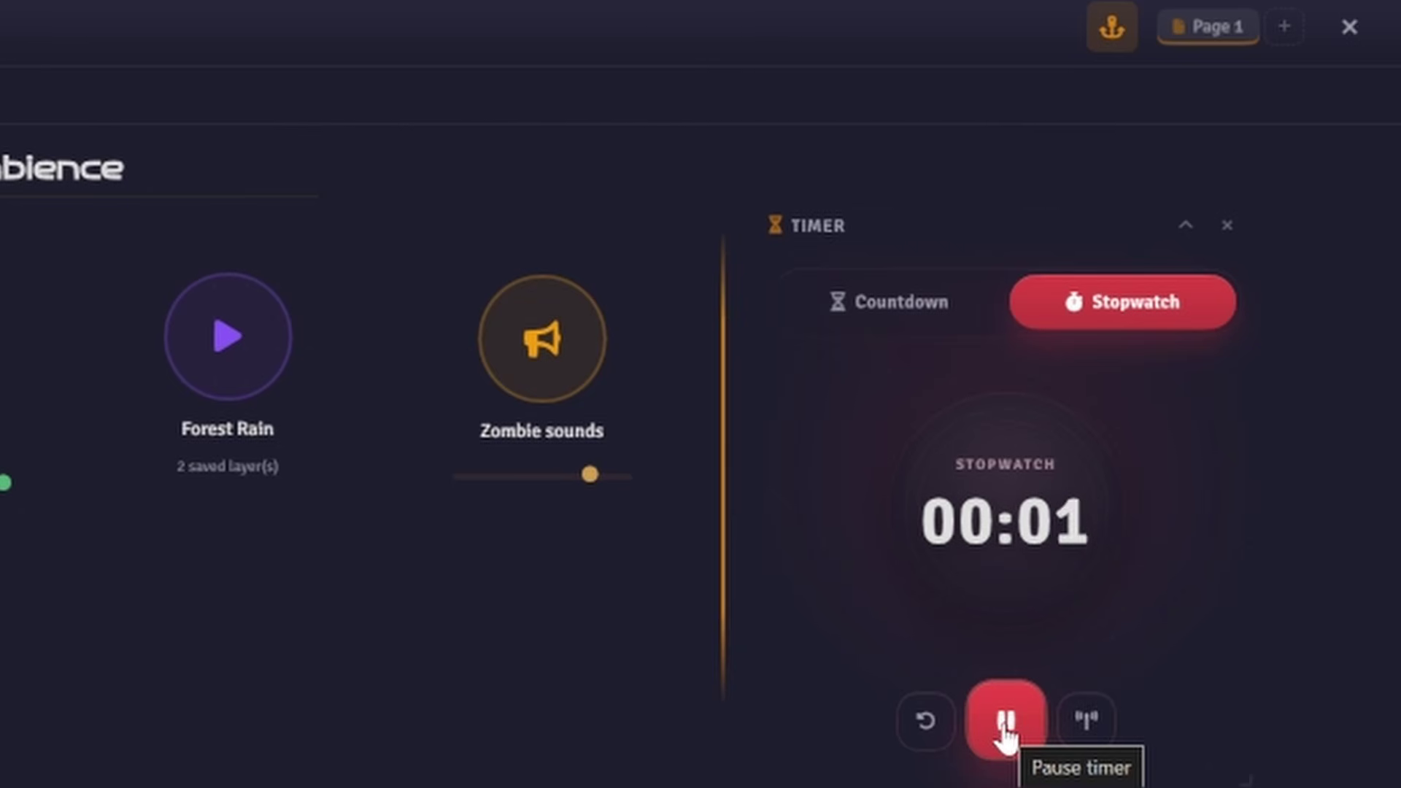
click(1086, 722)
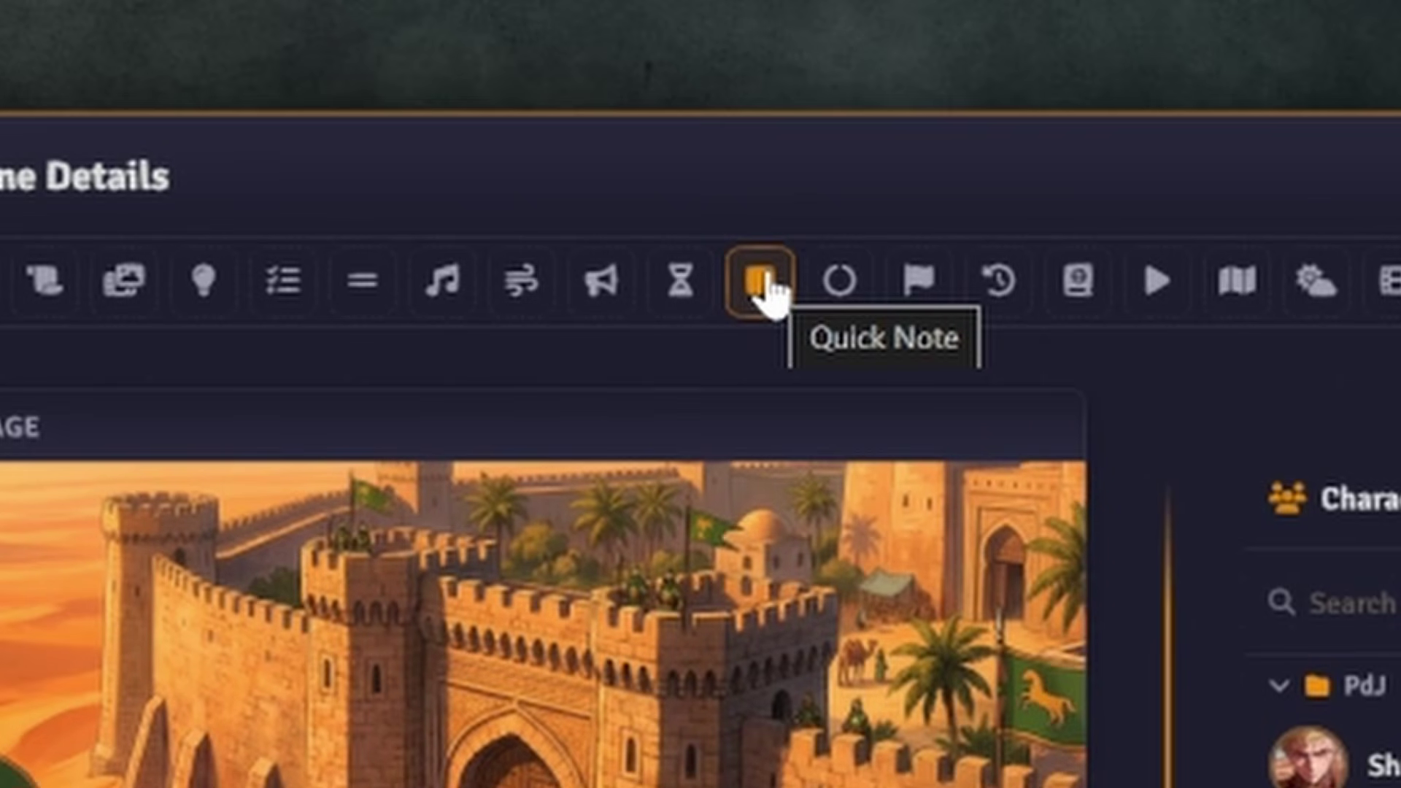
- Add a green Quick Note beyond the last vertical divider reading "Remember to share gold between the players"
click(765, 287)
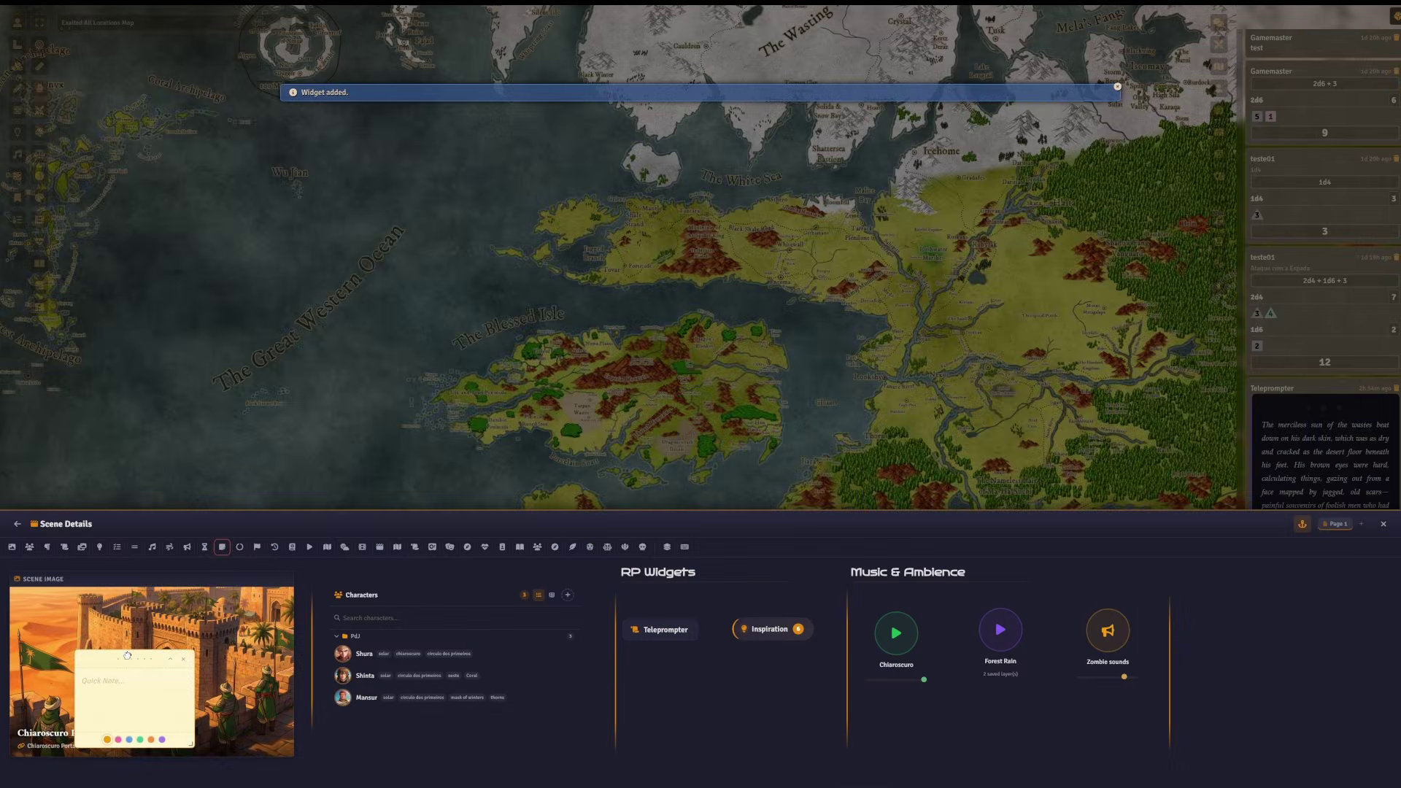
drag(116, 642, 1241, 597)
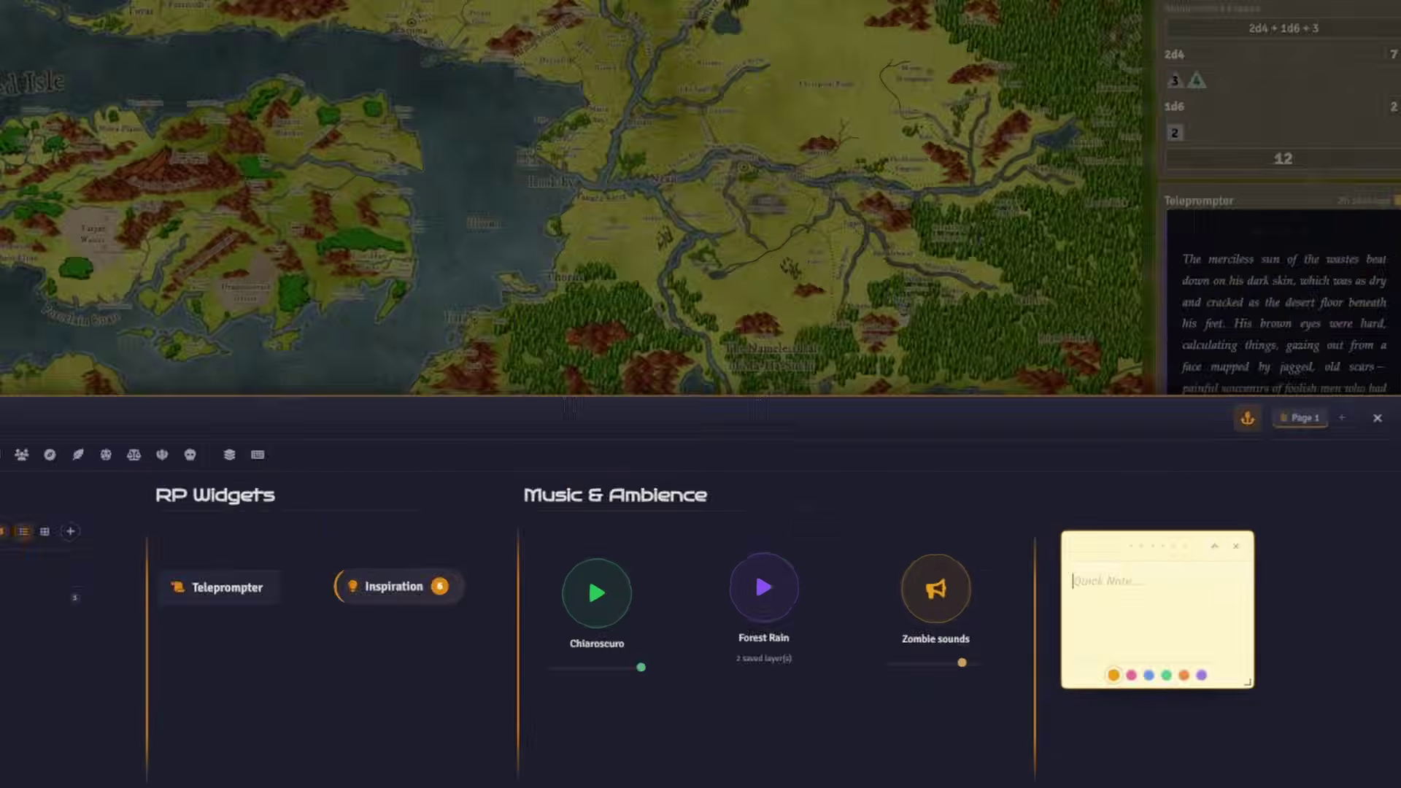
text(Reme)
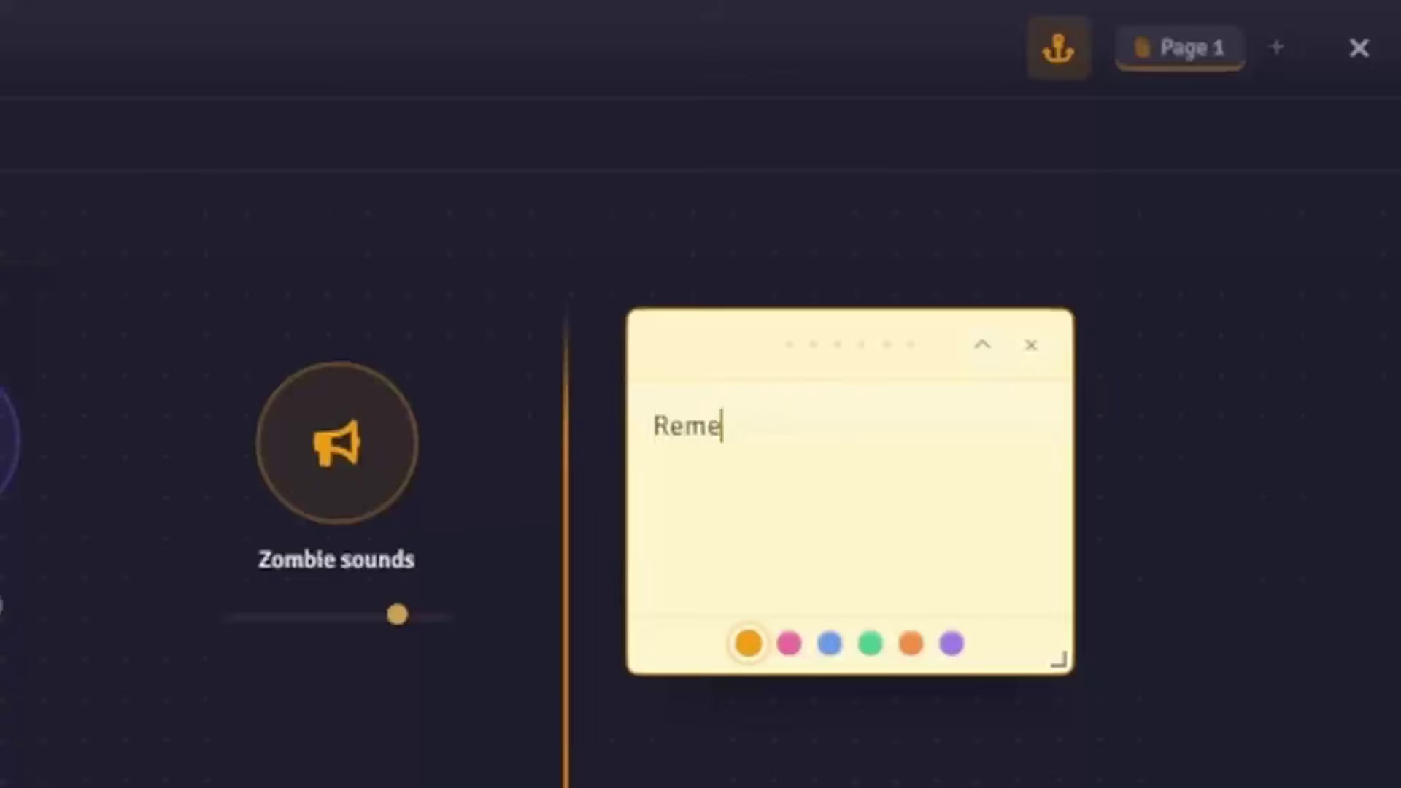
text(mber to share gold between the players)
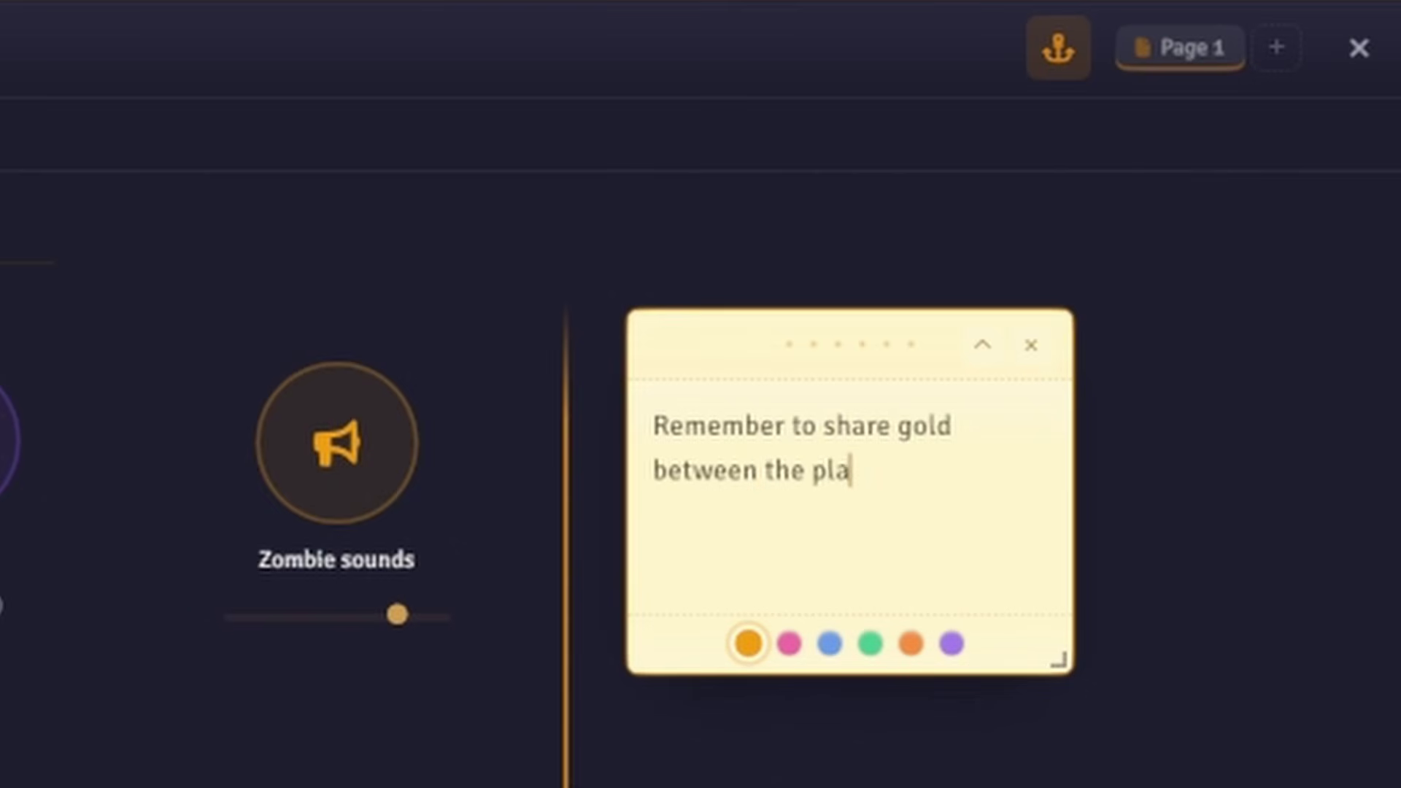
click(871, 644)
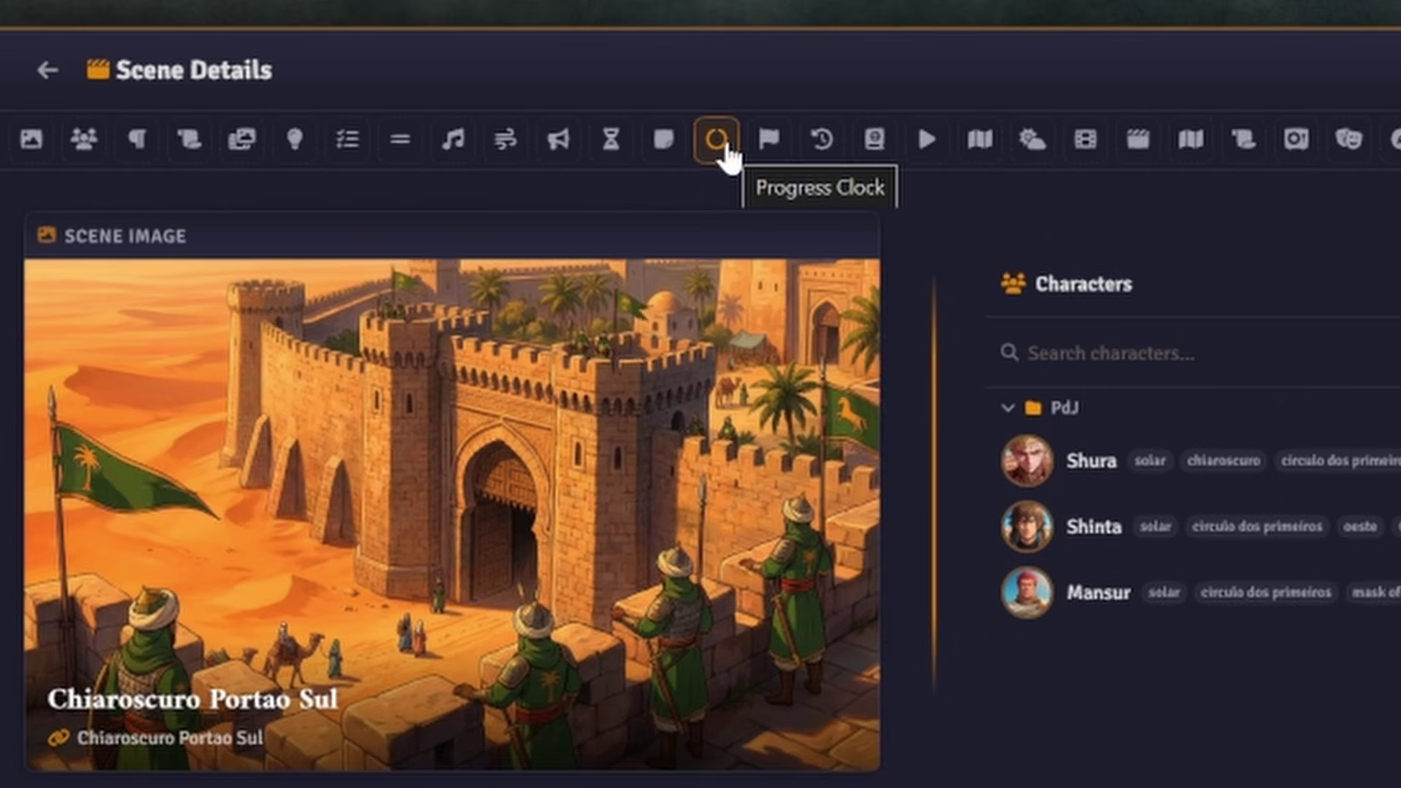
- Add a Progress Clock widget beyond the last vertical divider and create a first clock in it
click(723, 146)
drag(561, 445, 1400, 329)
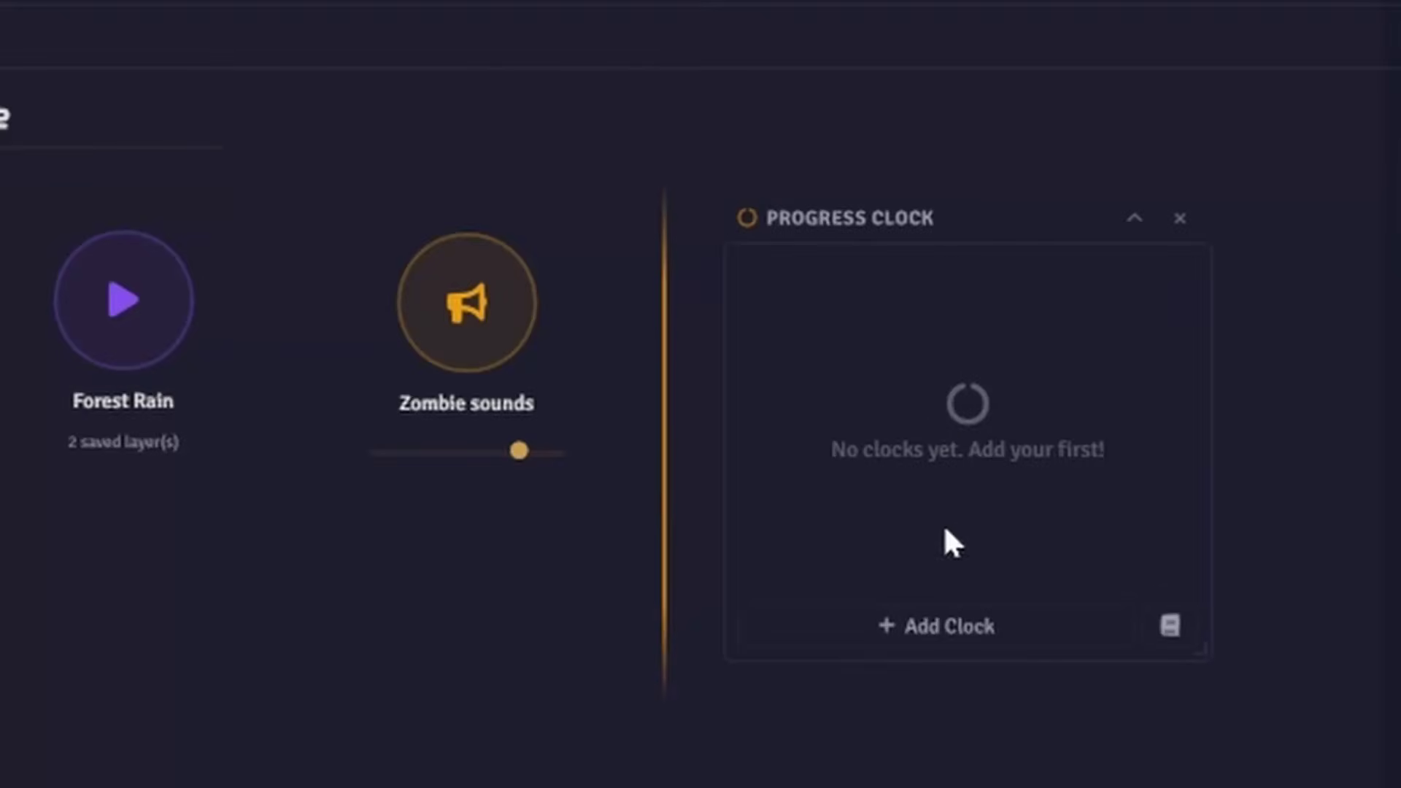
click(940, 629)
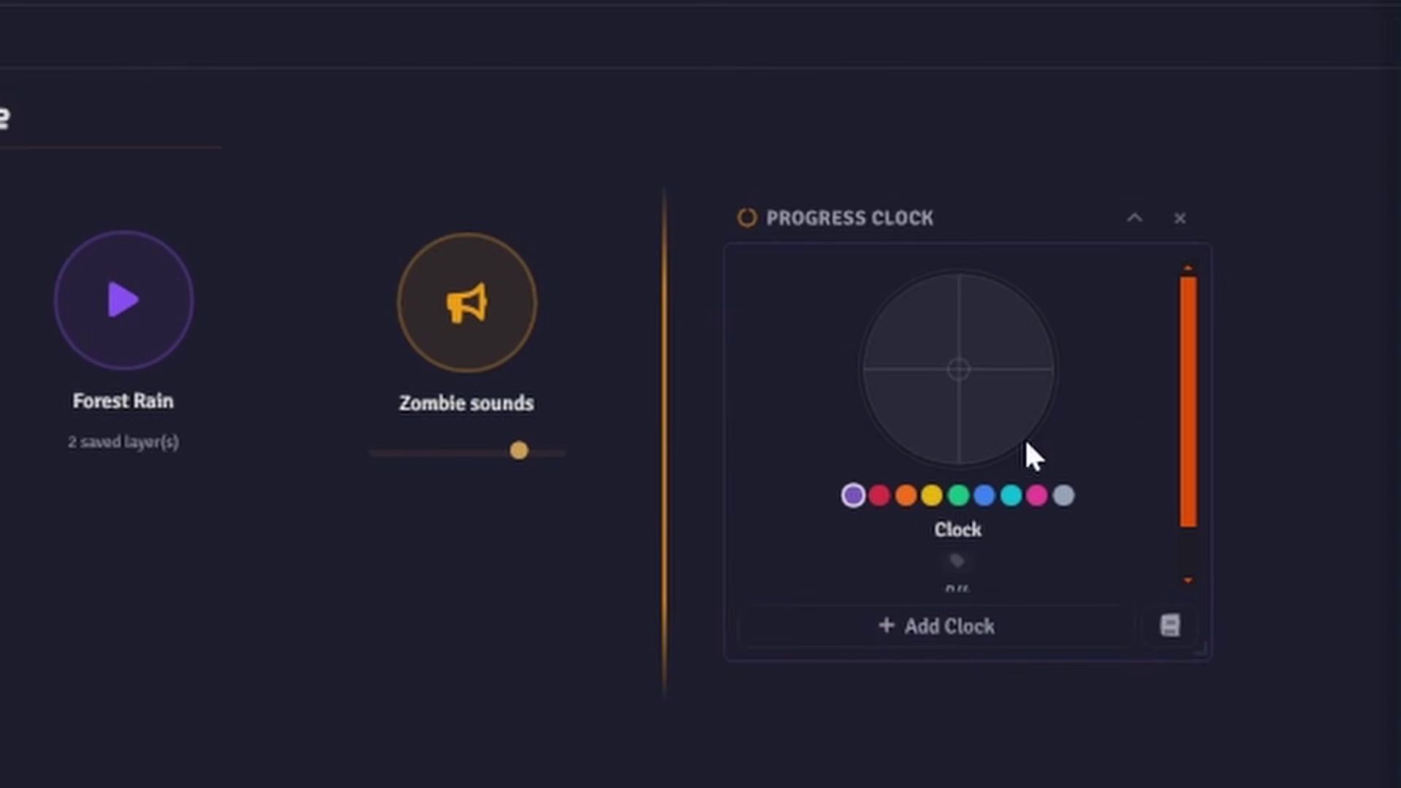
- Try the Dots style on the clock and set its display style to Bar
drag(1189, 376, 1189, 440)
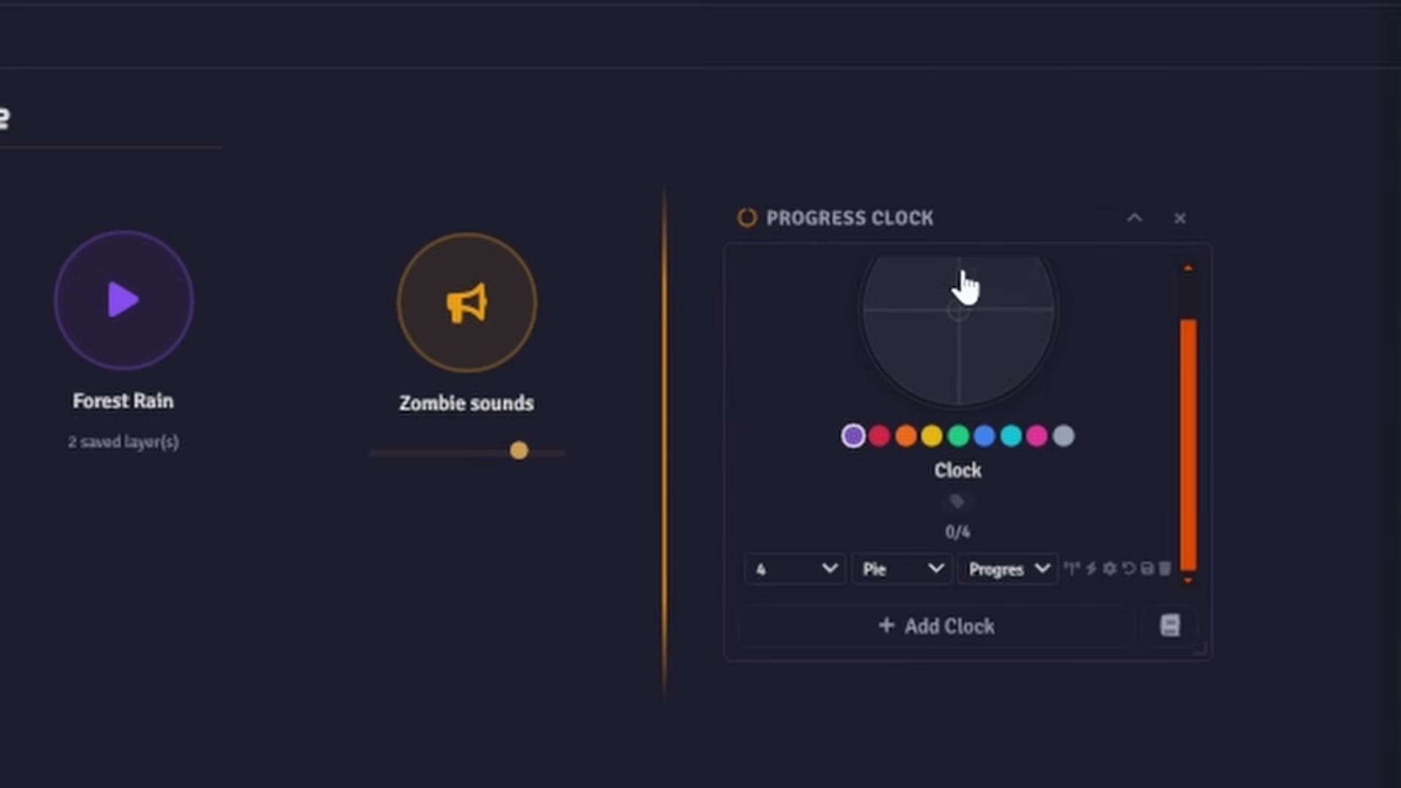
click(939, 569)
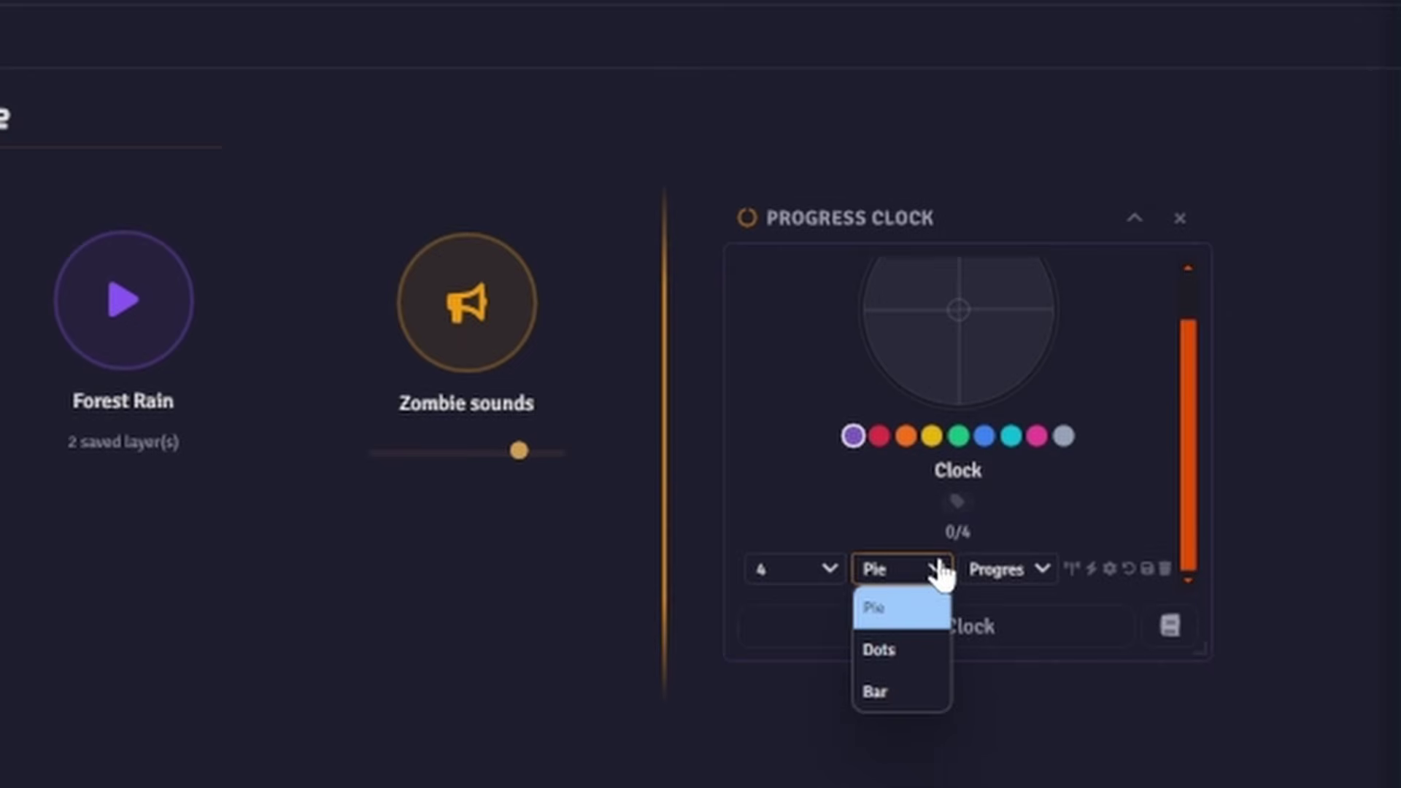
click(905, 652)
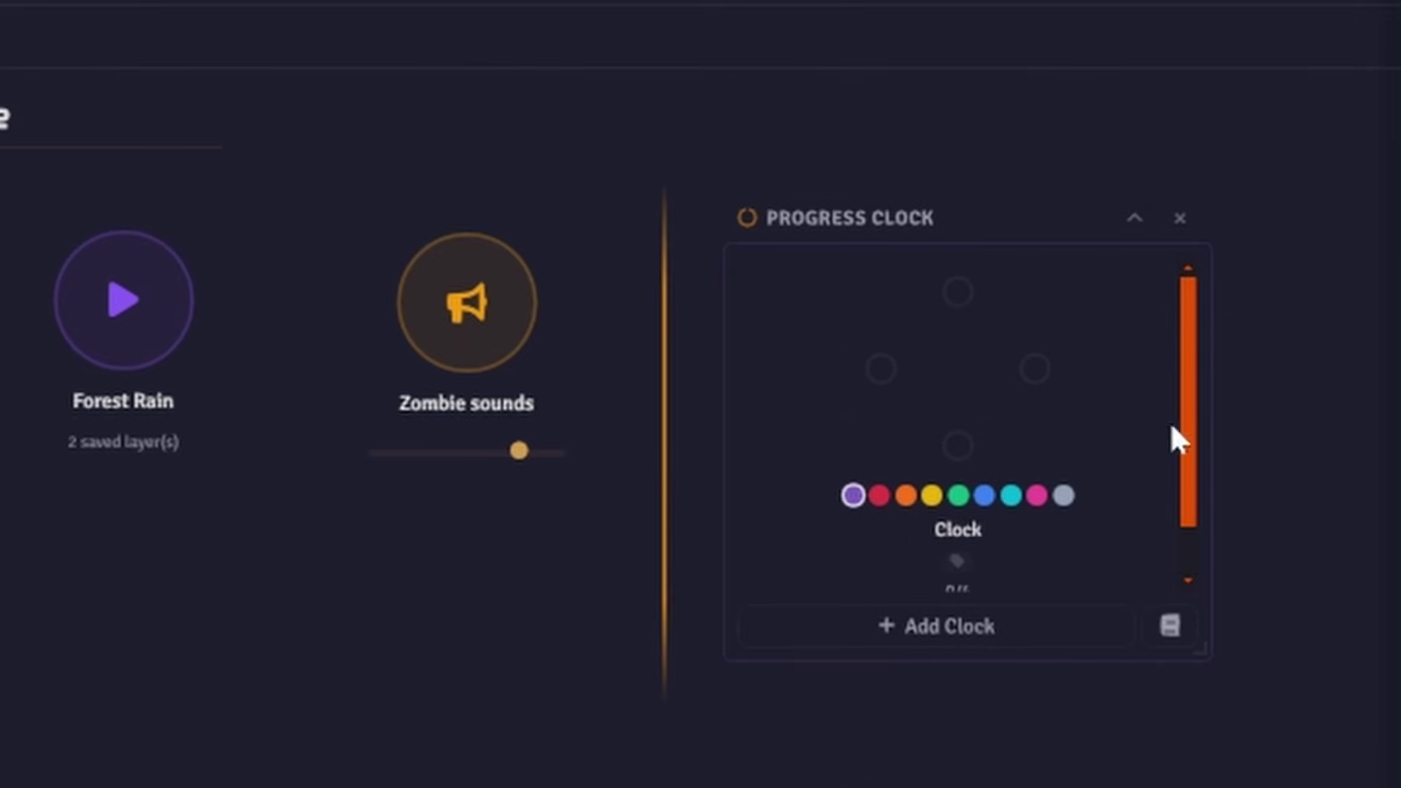
scroll(1178, 467, down, 2)
click(912, 573)
click(906, 691)
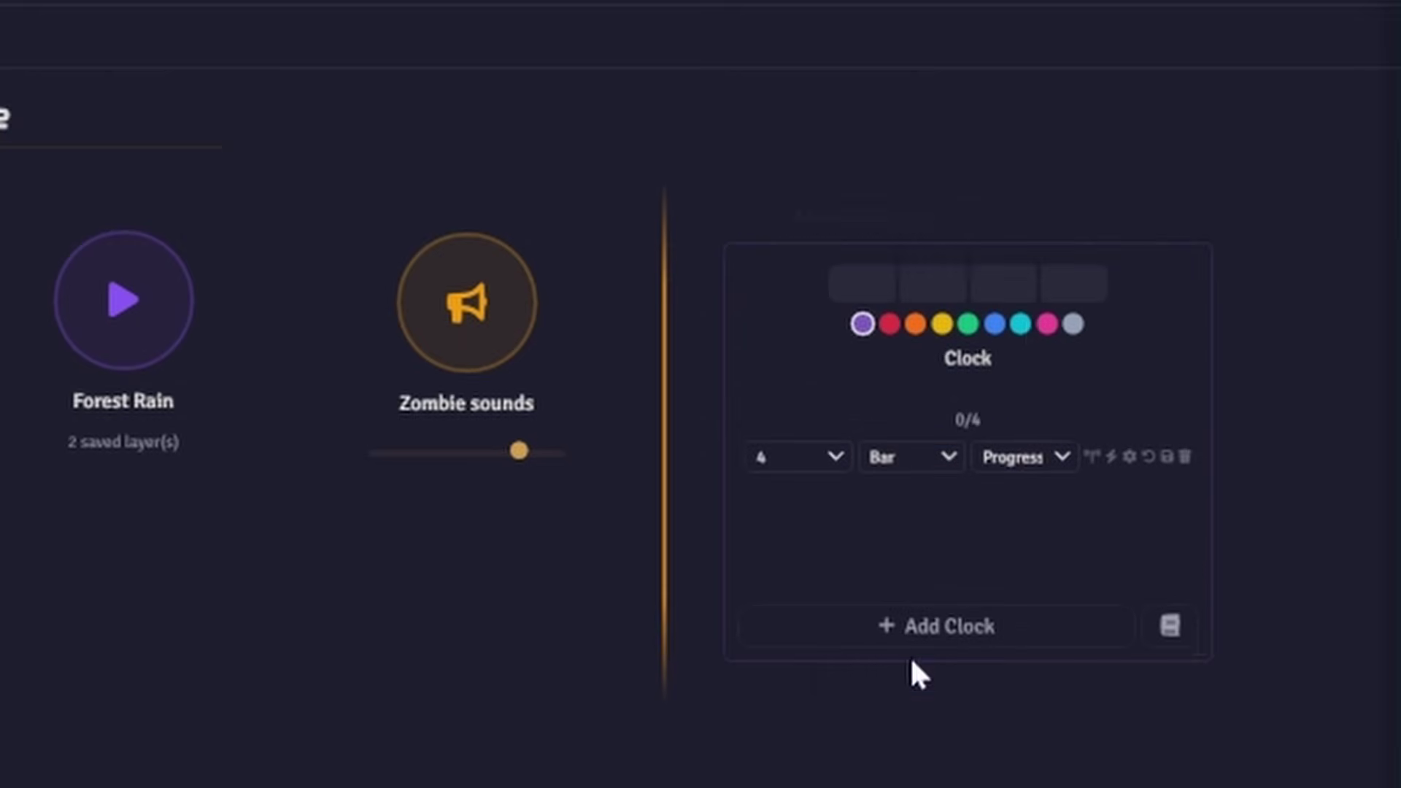
- Give the bar clock 8 segments in red and fill its first three segments
click(833, 460)
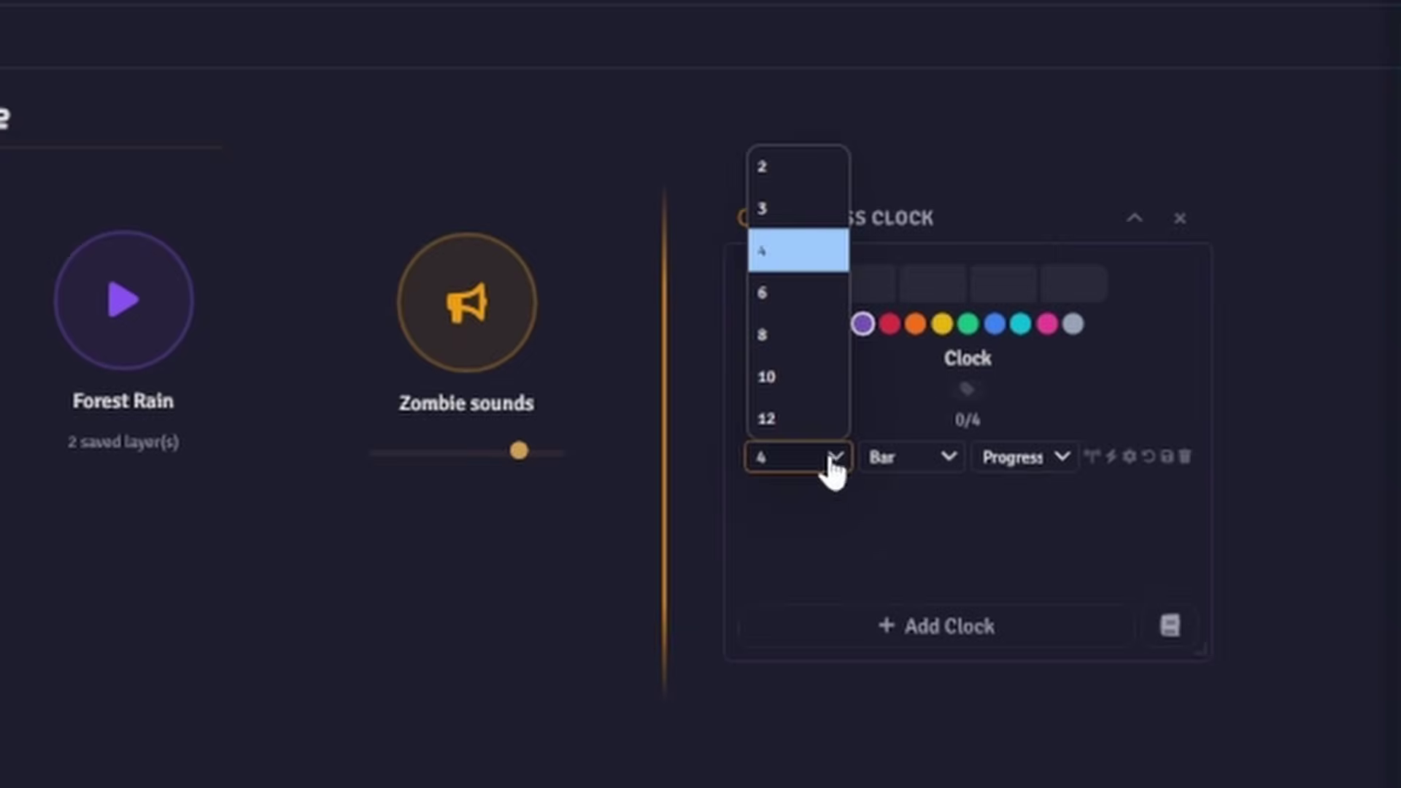
click(777, 334)
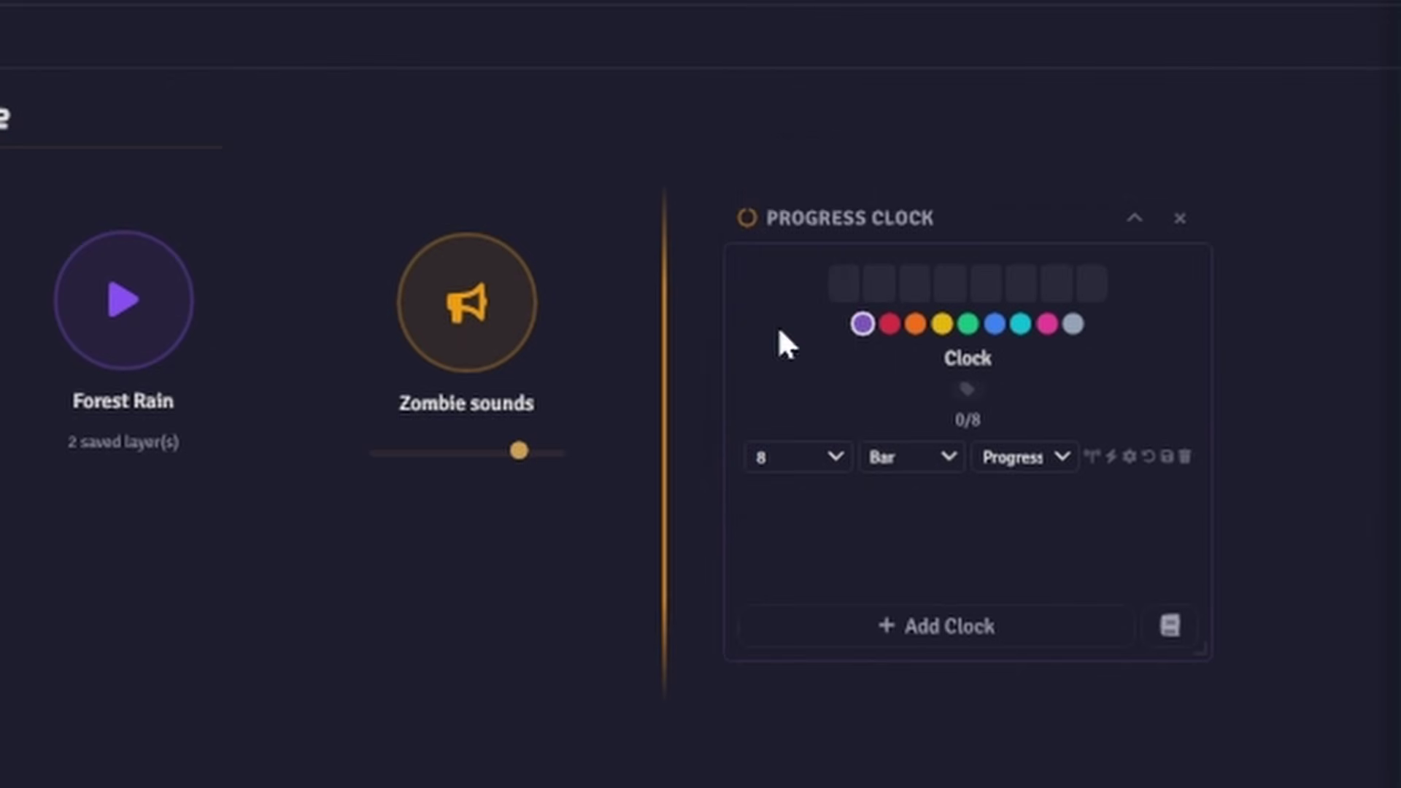
click(890, 324)
click(846, 286)
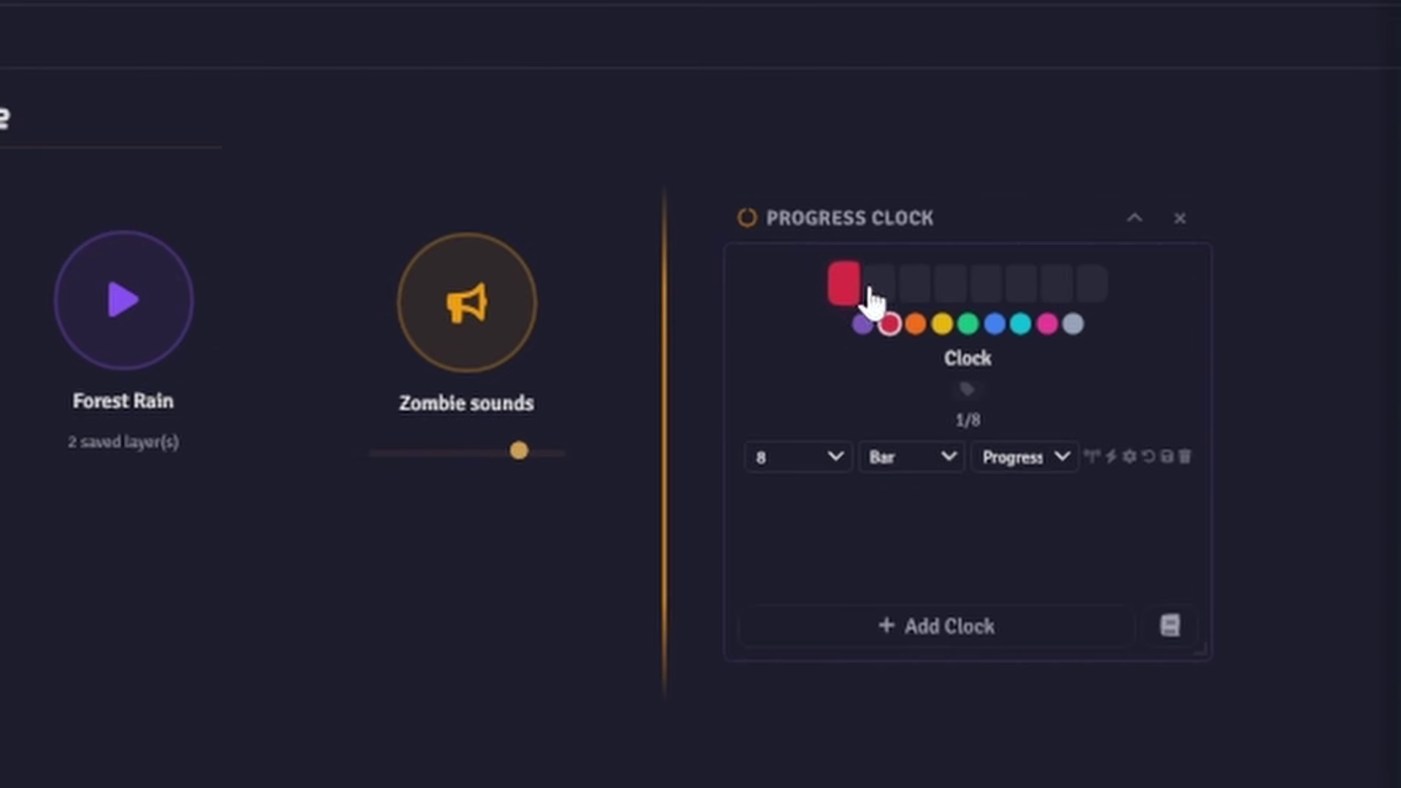
click(879, 284)
click(914, 286)
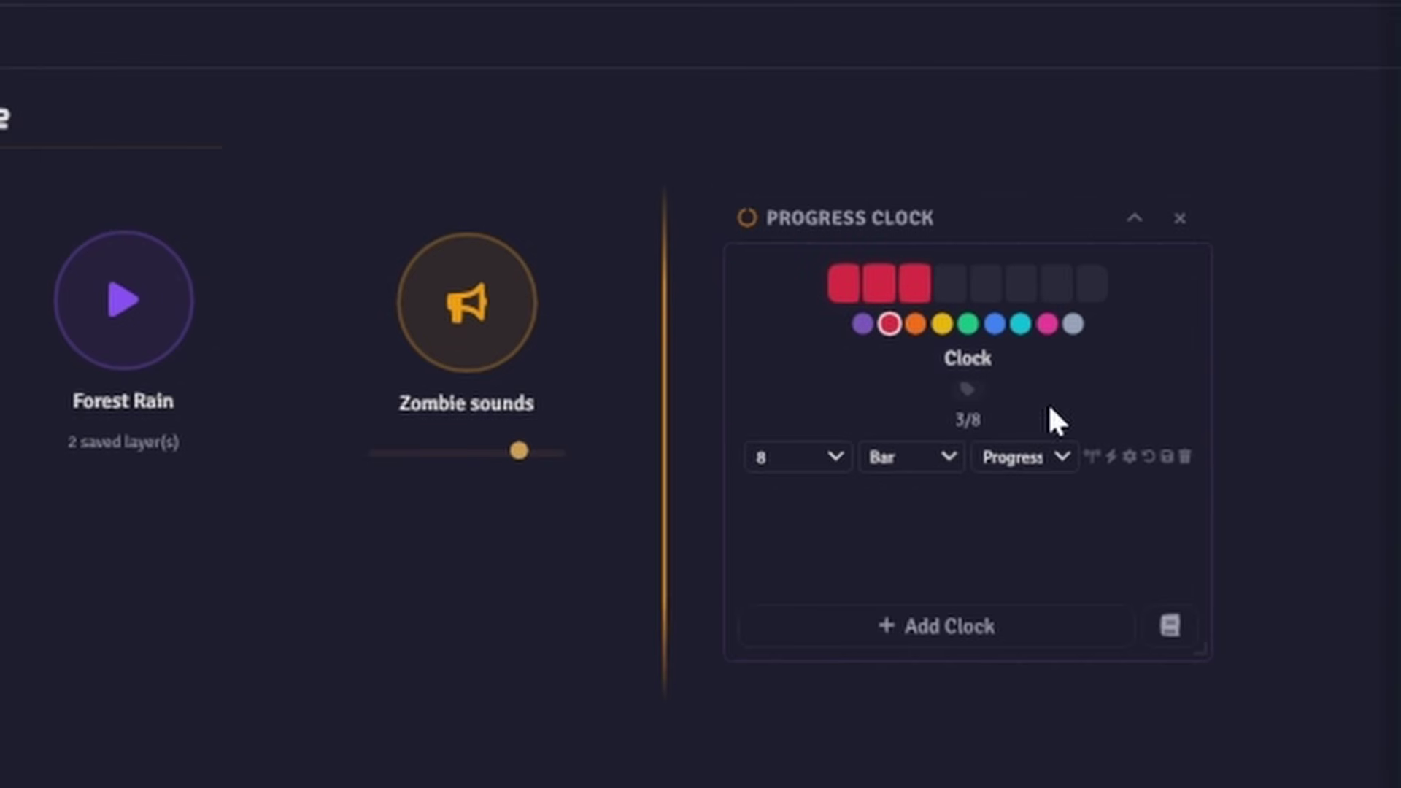
- Broadcast the clock as an on-screen overlay and check its settings for the filled and emptied chat messages
click(1091, 454)
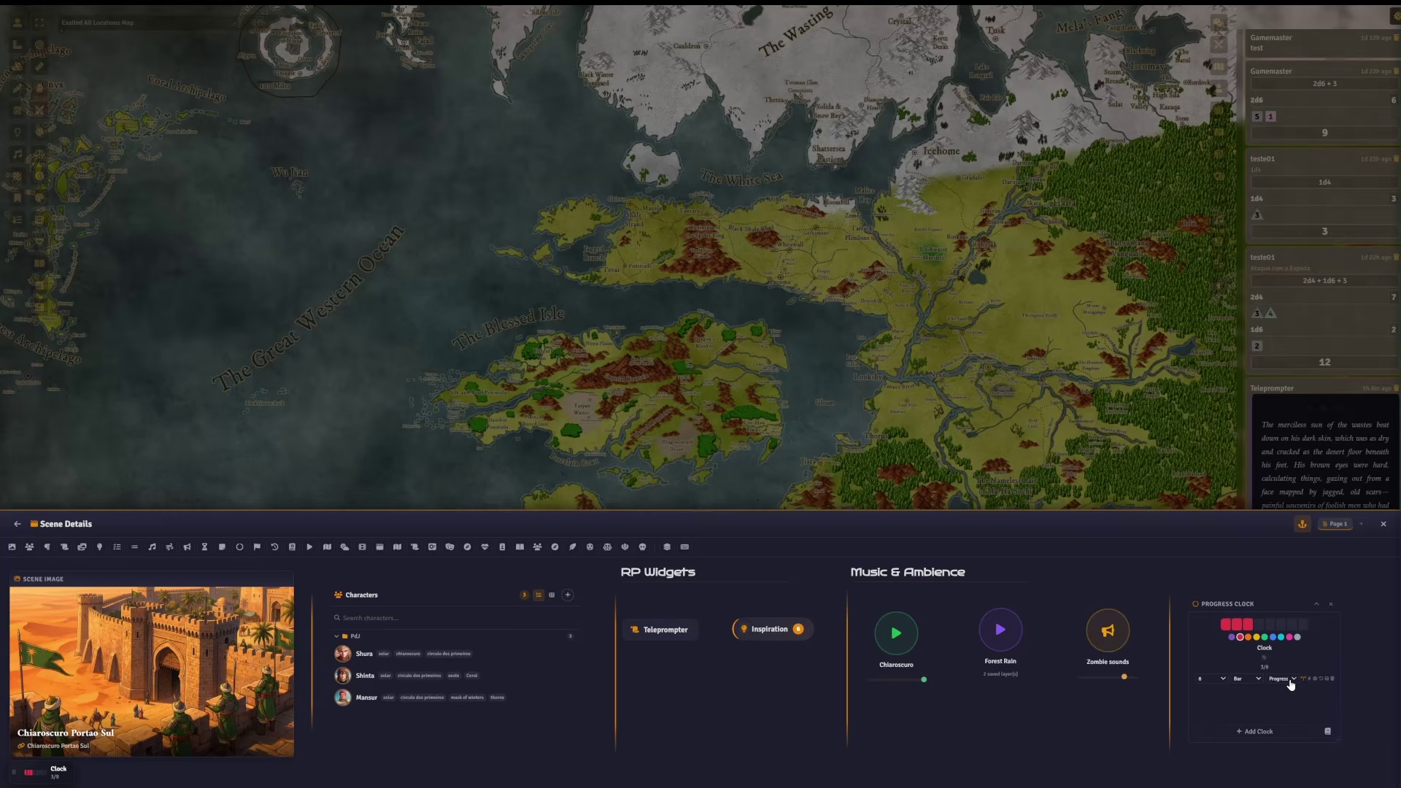
click(1309, 679)
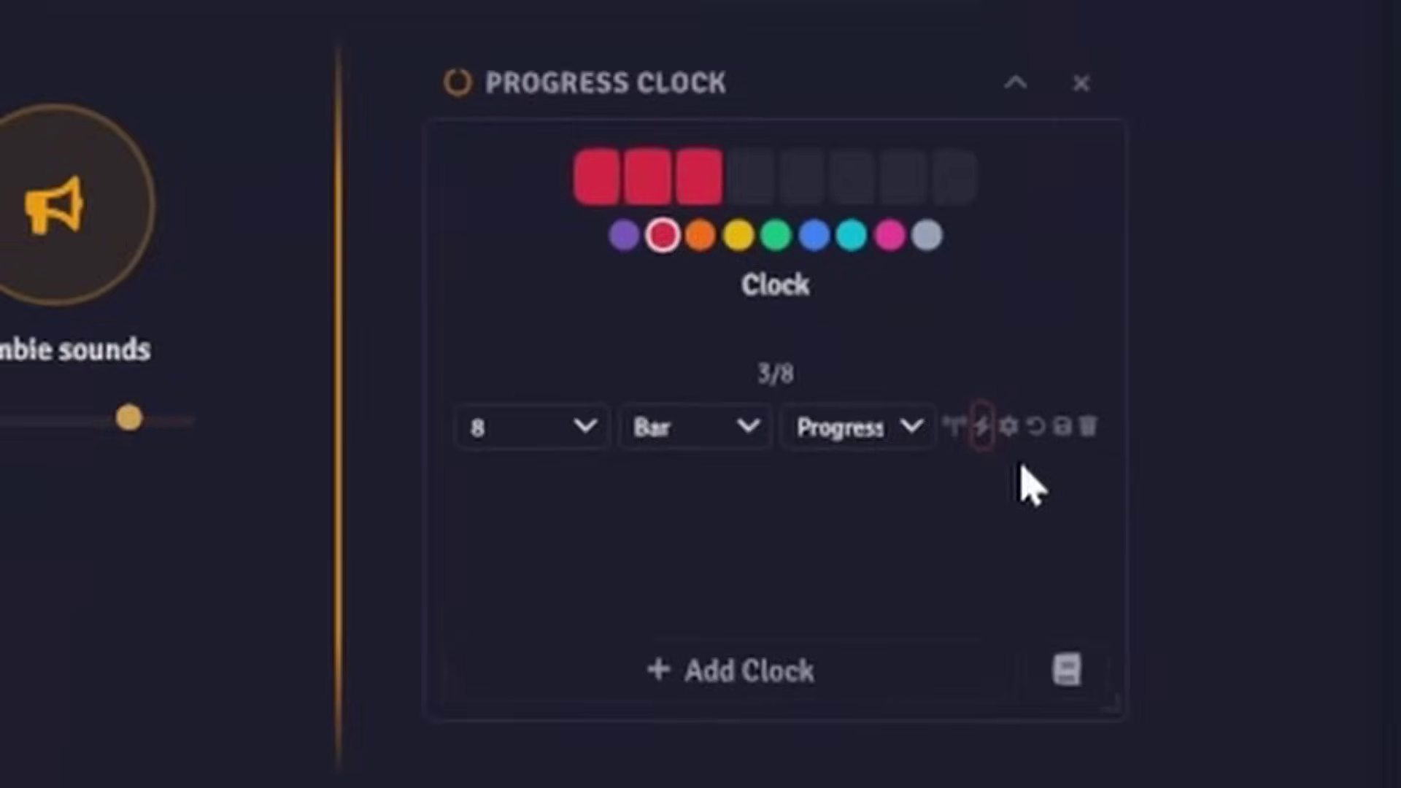
click(994, 416)
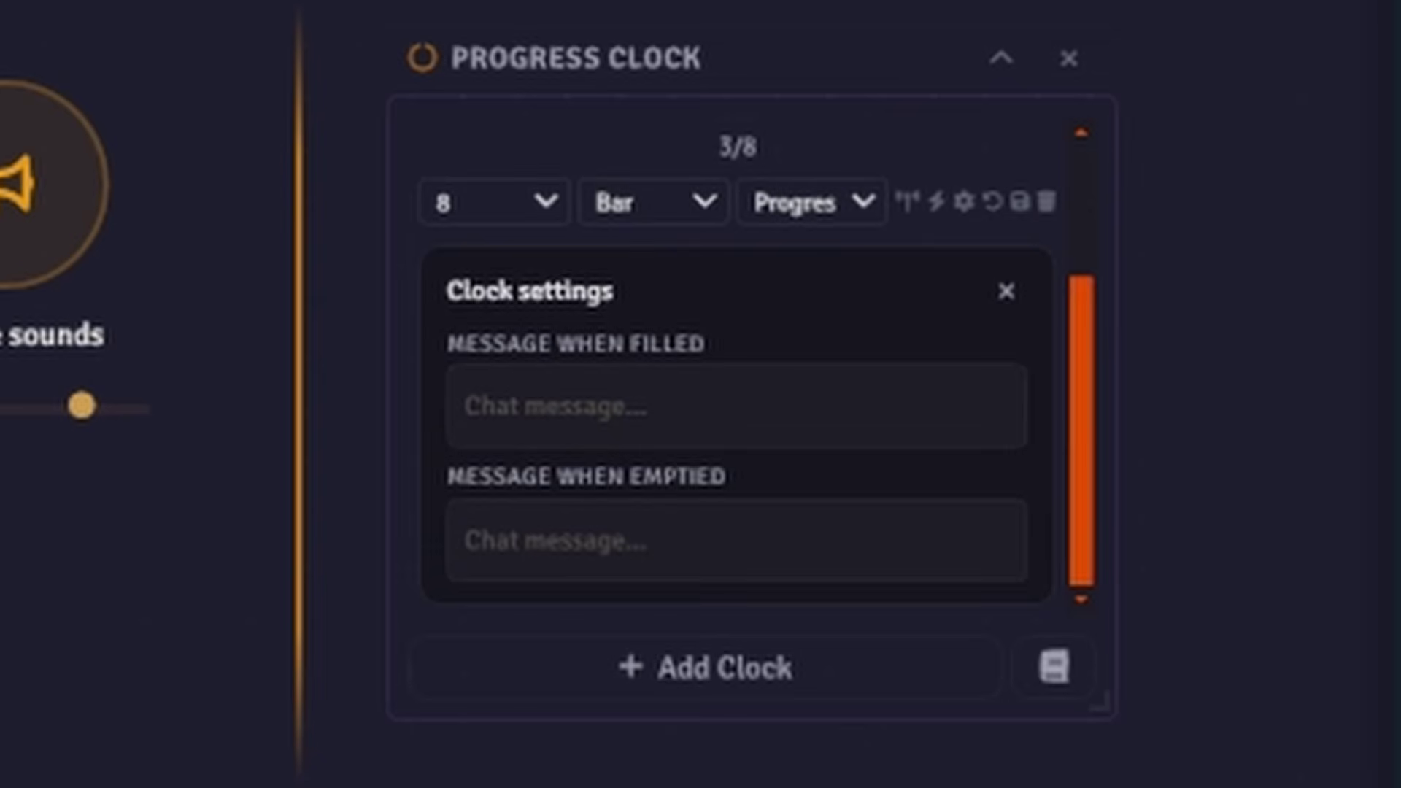
click(1007, 292)
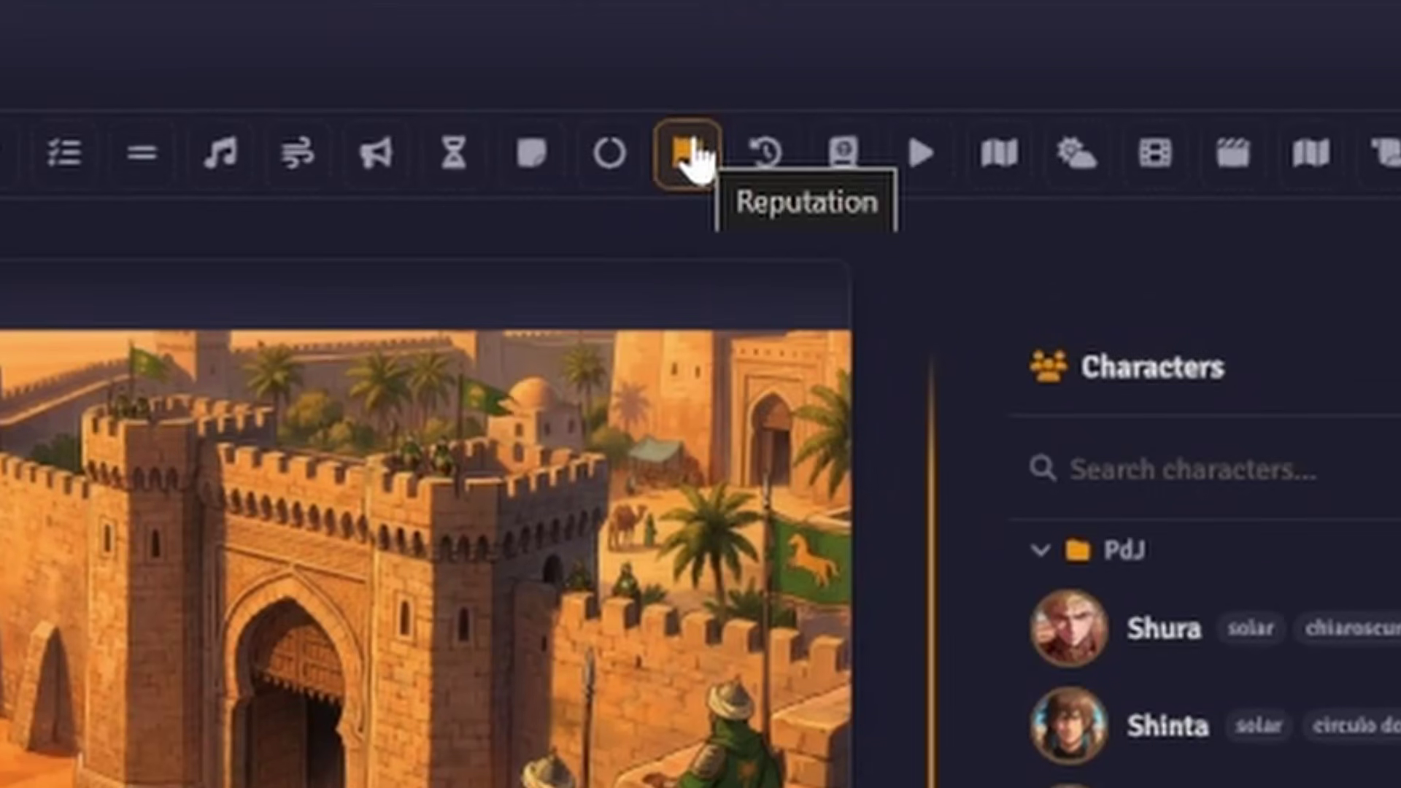
- Add a Reputation widget, place it beyond the last vertical divider, and enlarge it downward
click(690, 148)
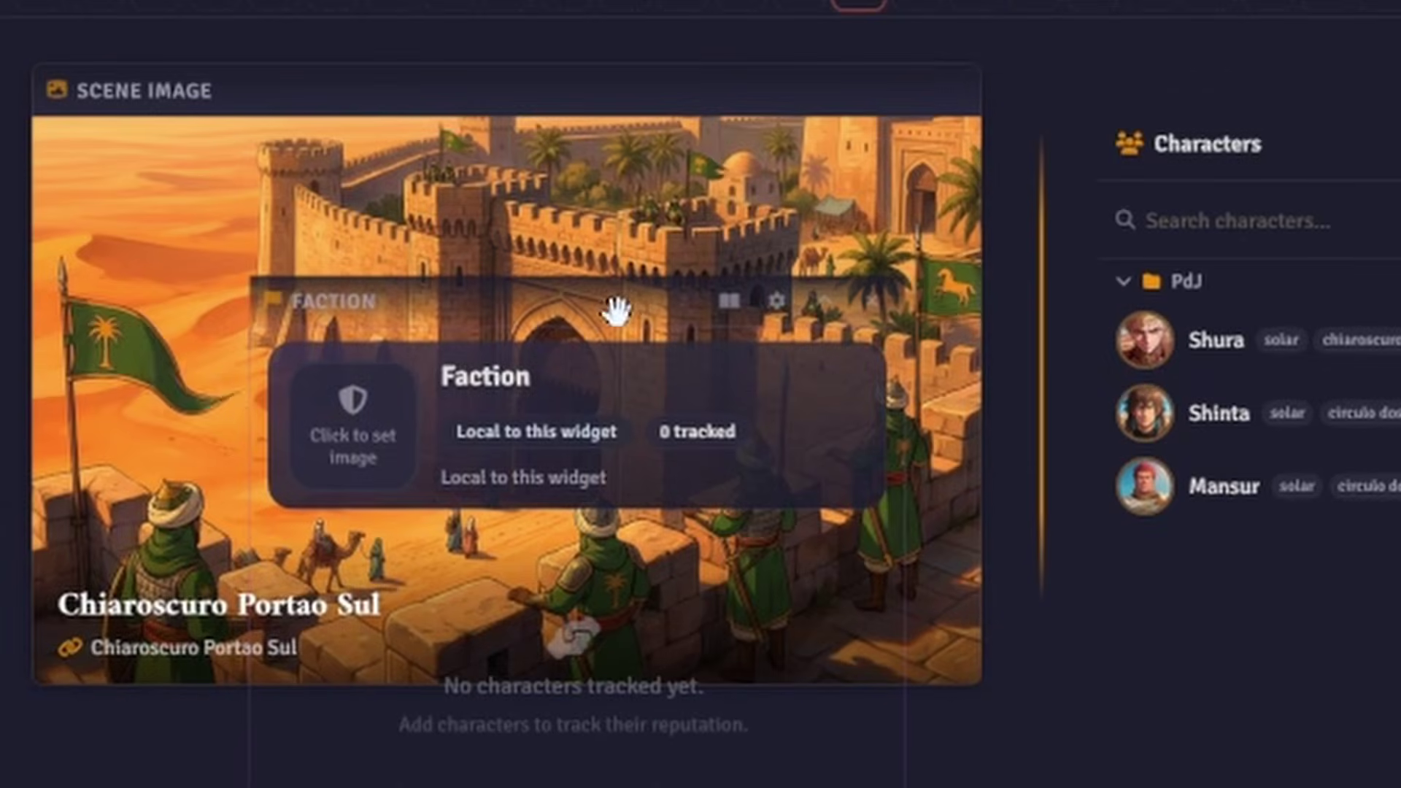
drag(528, 408, 1400, 405)
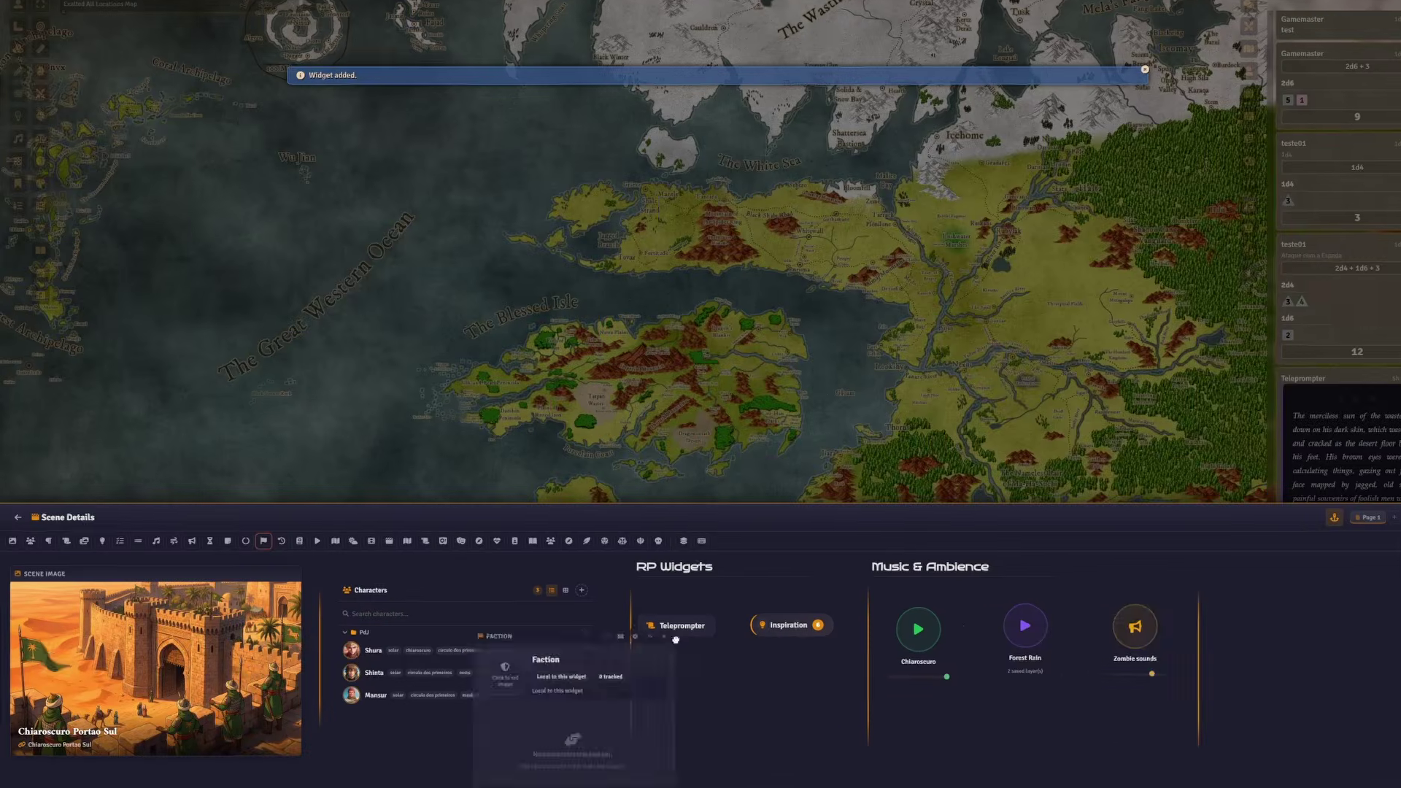
drag(676, 639, 1290, 584)
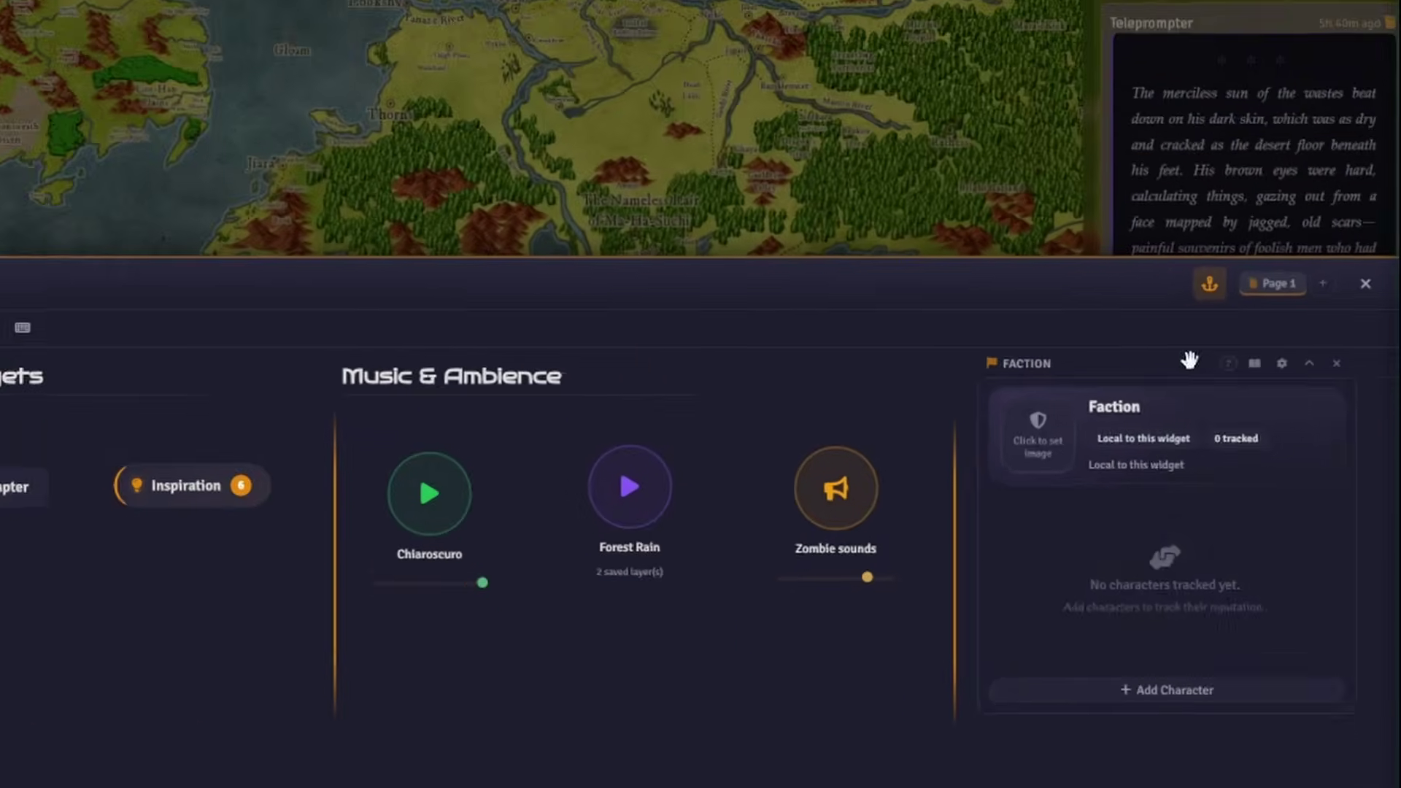
drag(1353, 716, 1363, 780)
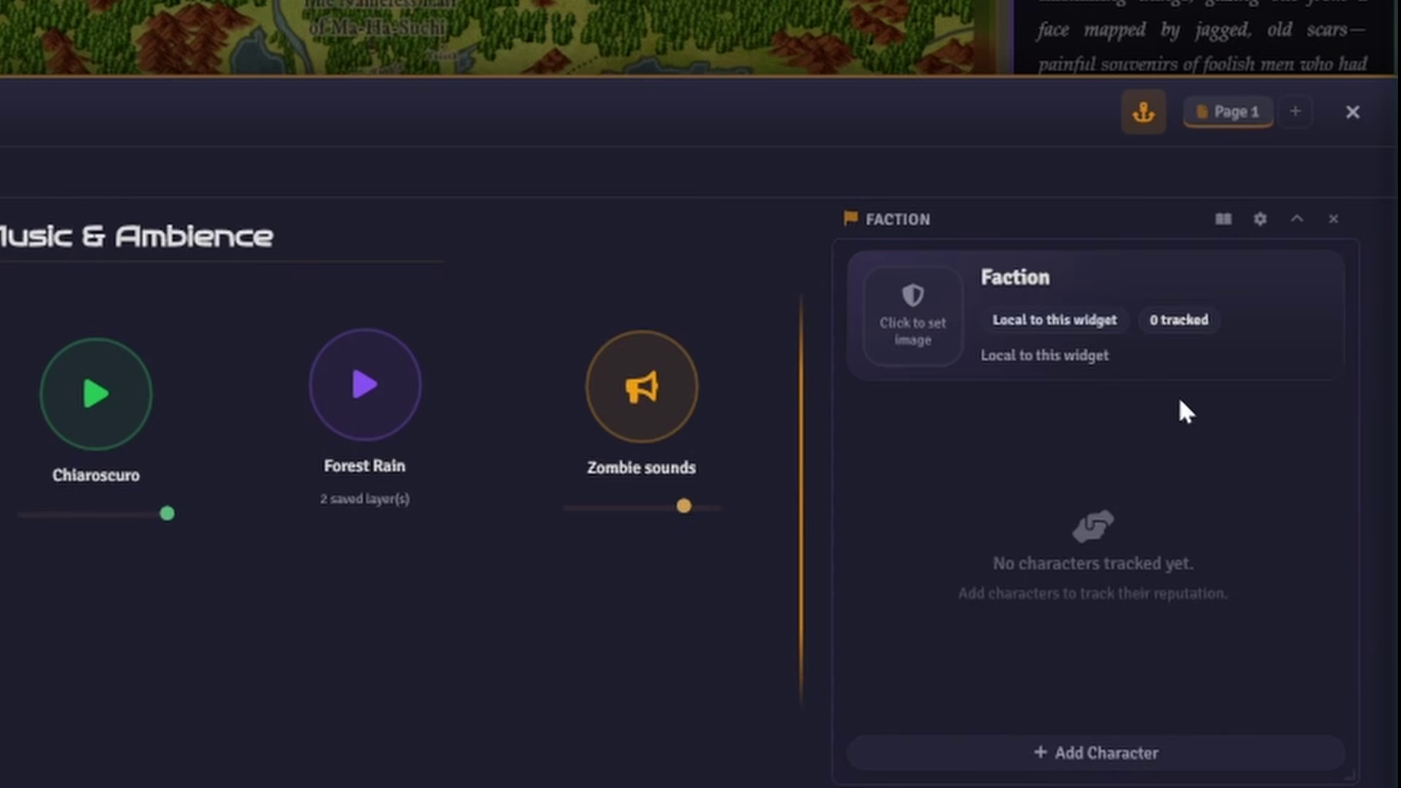
- Name the faction "The Silent Fangs" and give it the round bronze emblem image from the user data files
click(1054, 286)
text(The Silent Fangs)
key(Return)
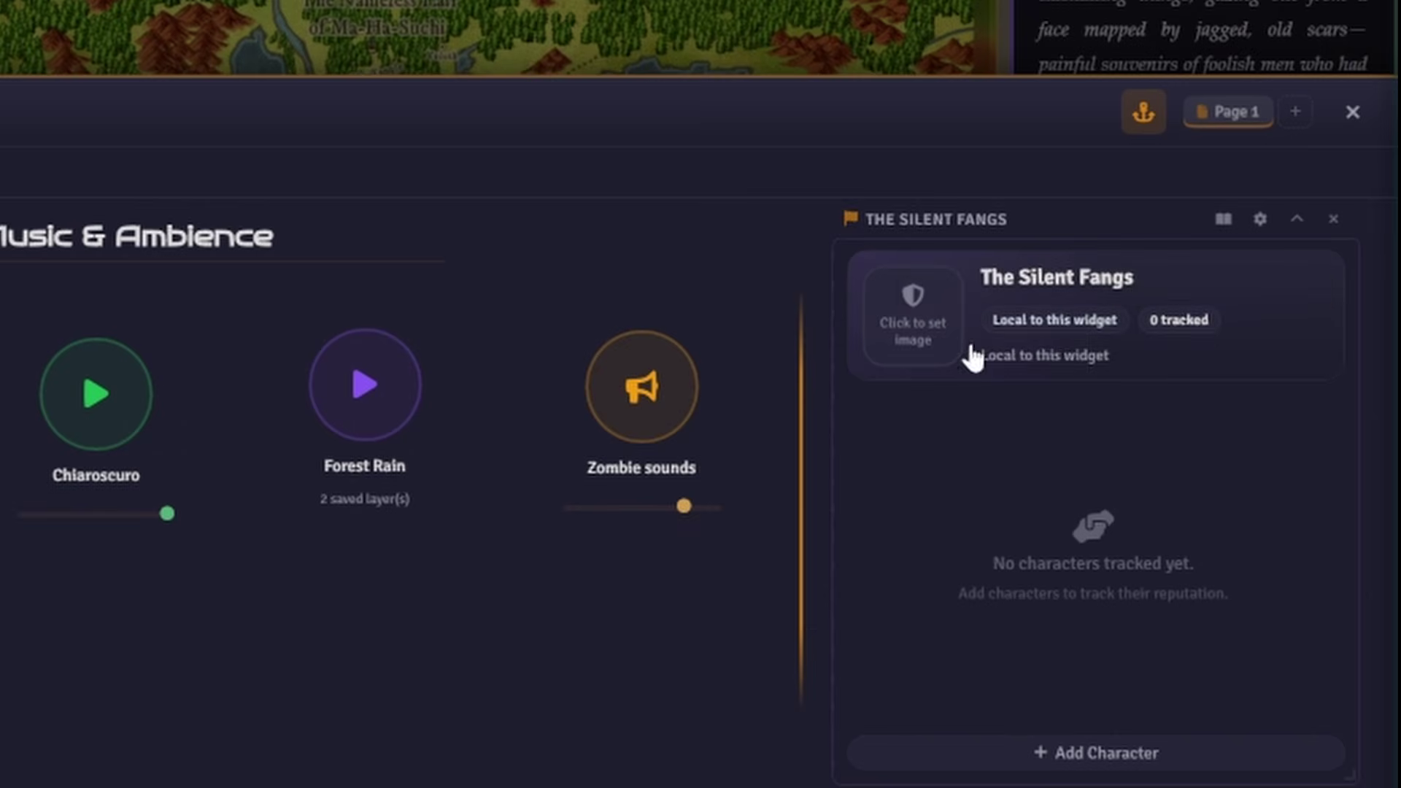
click(915, 325)
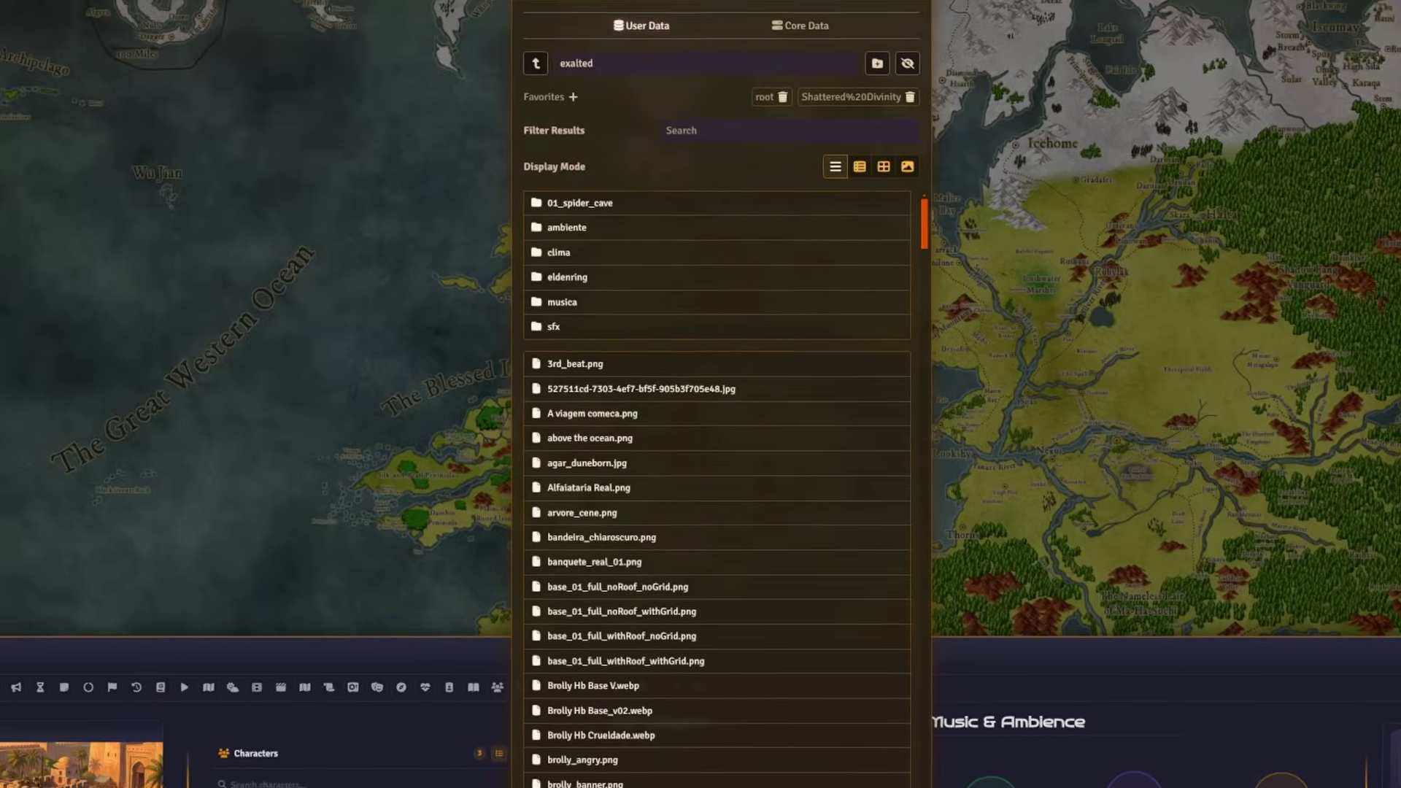
click(369, 783)
double_click(32, 152)
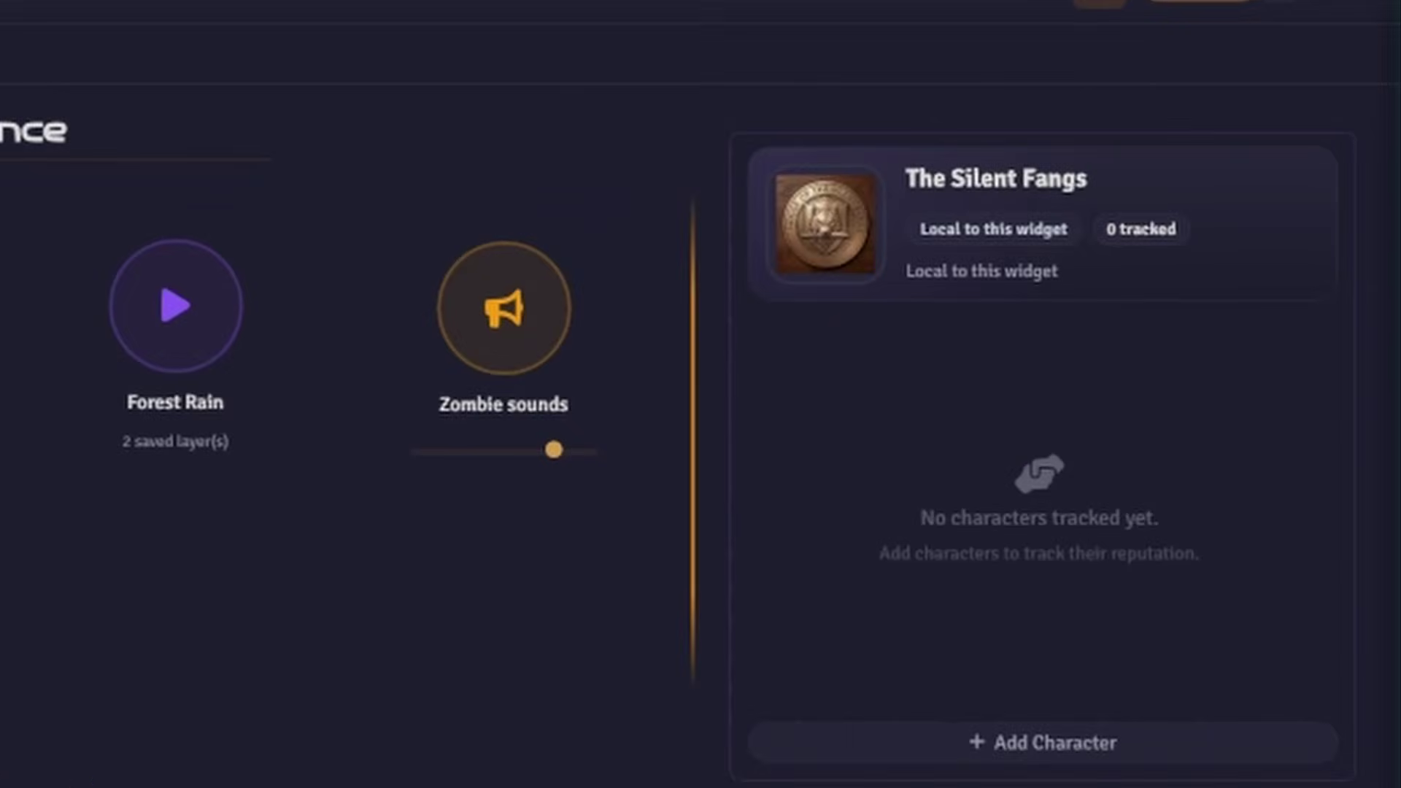
- Add the characters Shinta and Shura to The Silent Fangs' reputation tracking
mouse_move(798, 639)
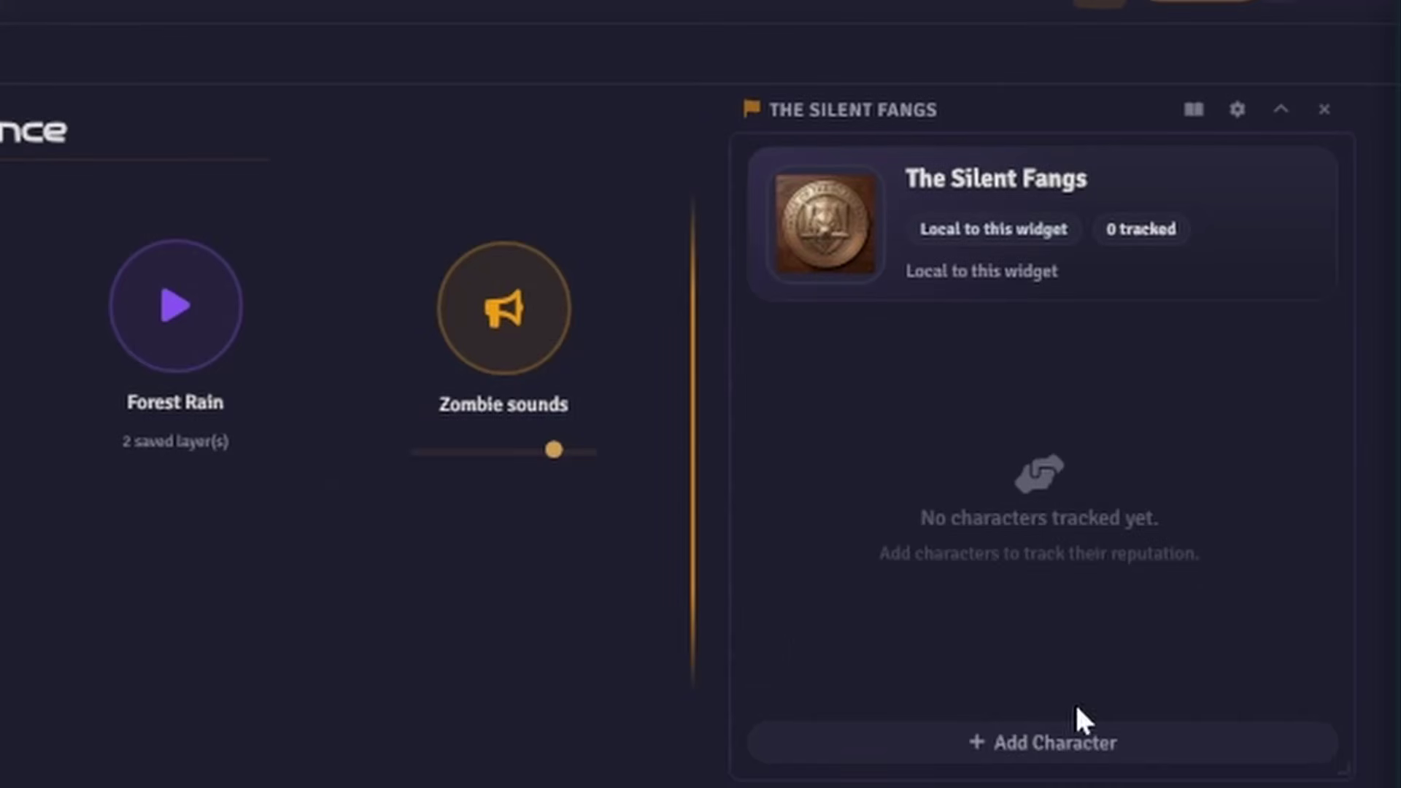
click(1072, 745)
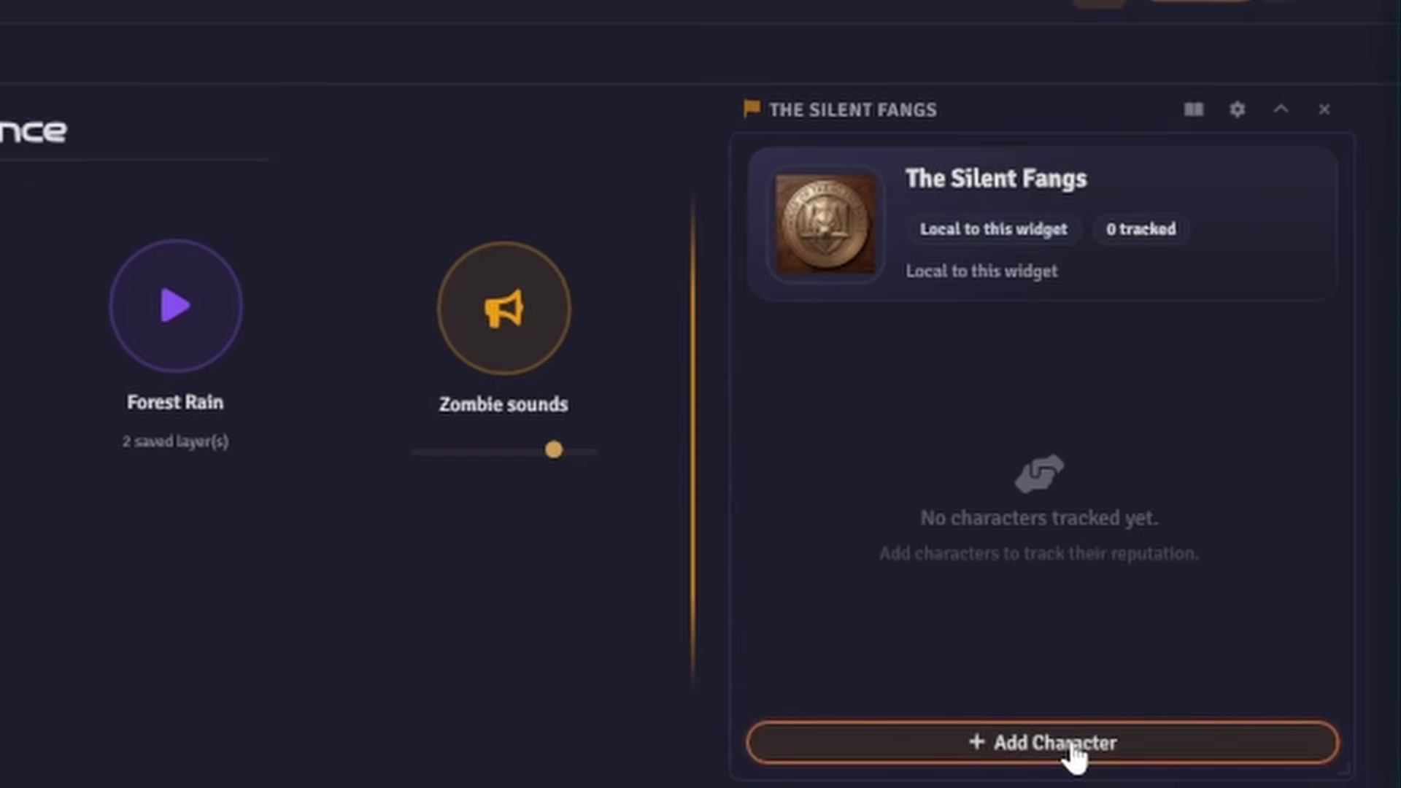
scroll(1131, 566, down, 10)
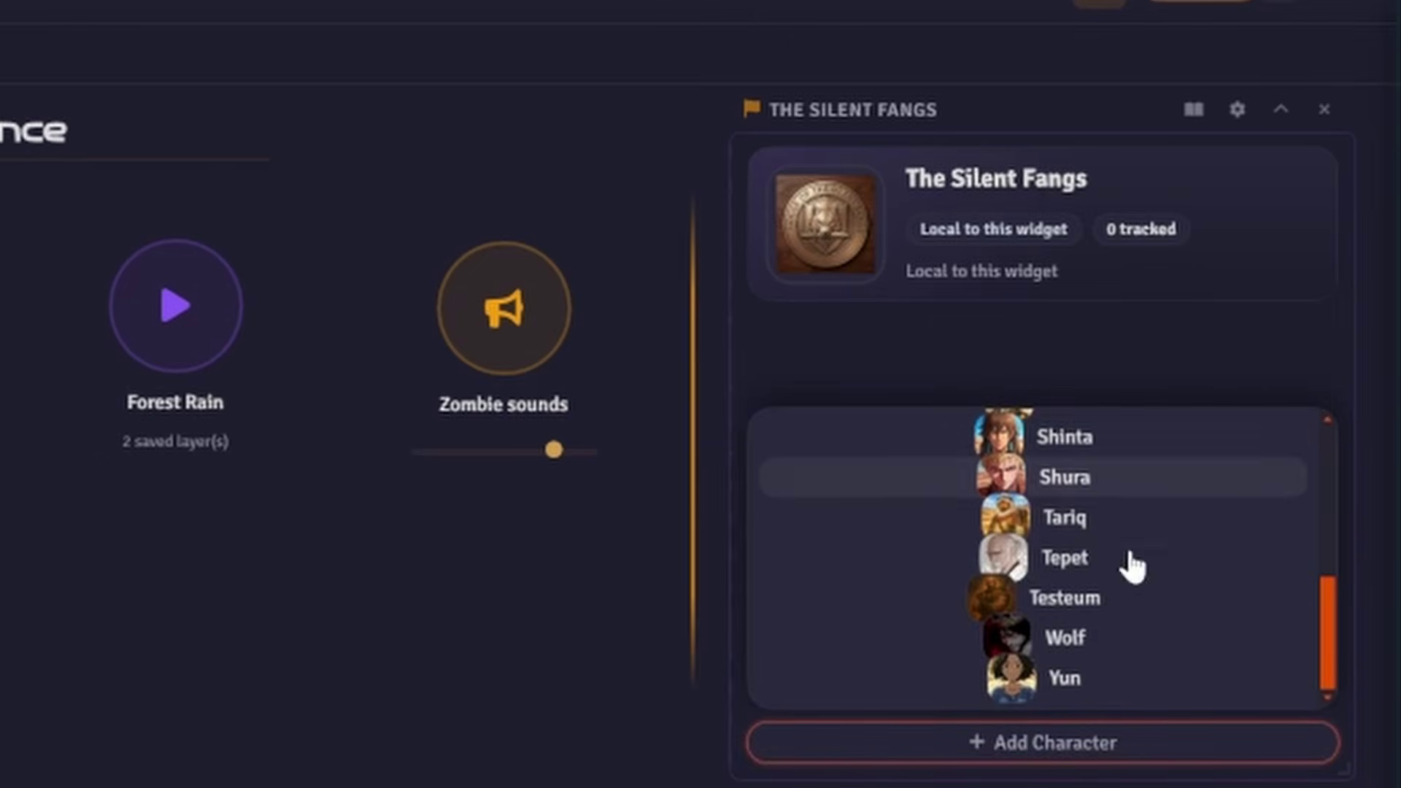
click(1062, 437)
click(1051, 745)
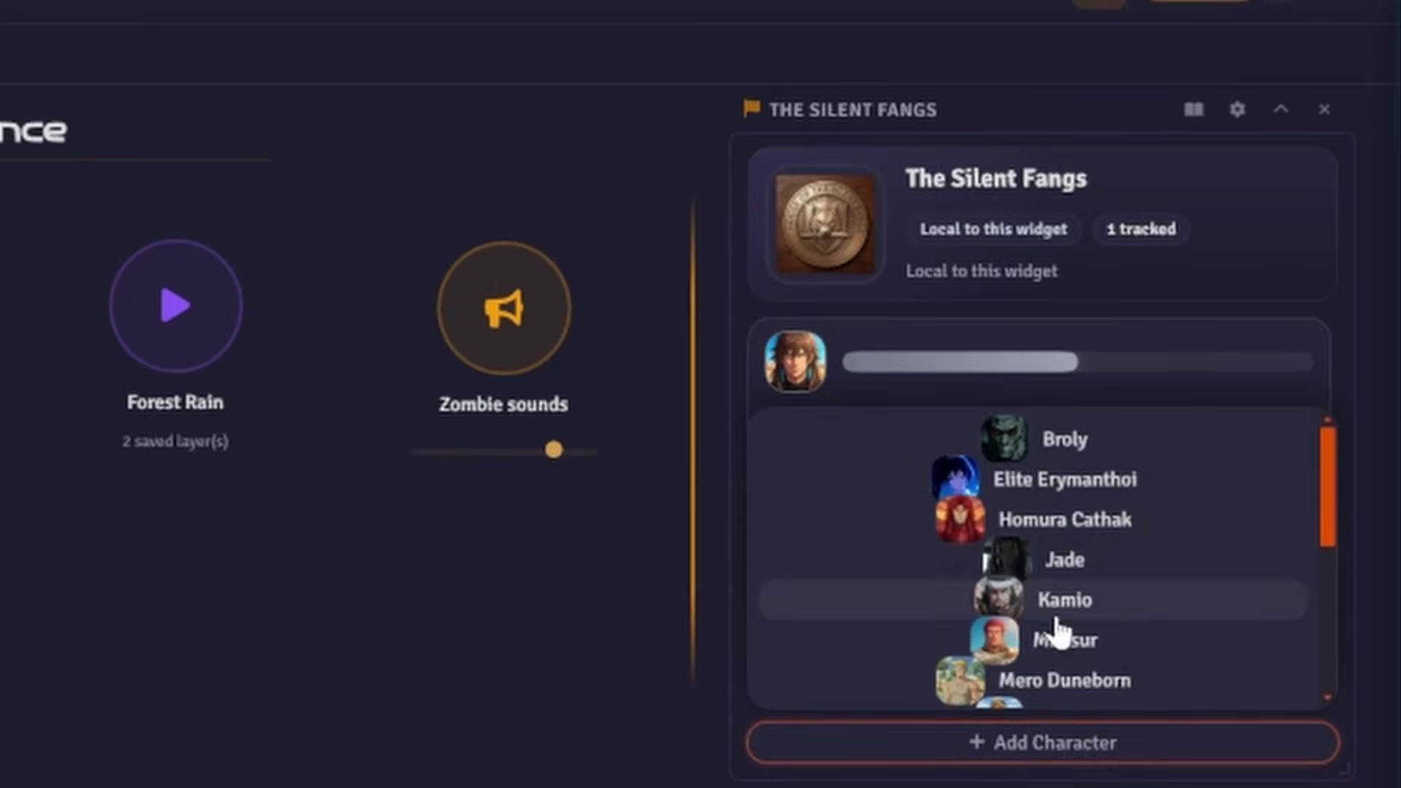
scroll(1058, 621, down, 8)
click(1055, 507)
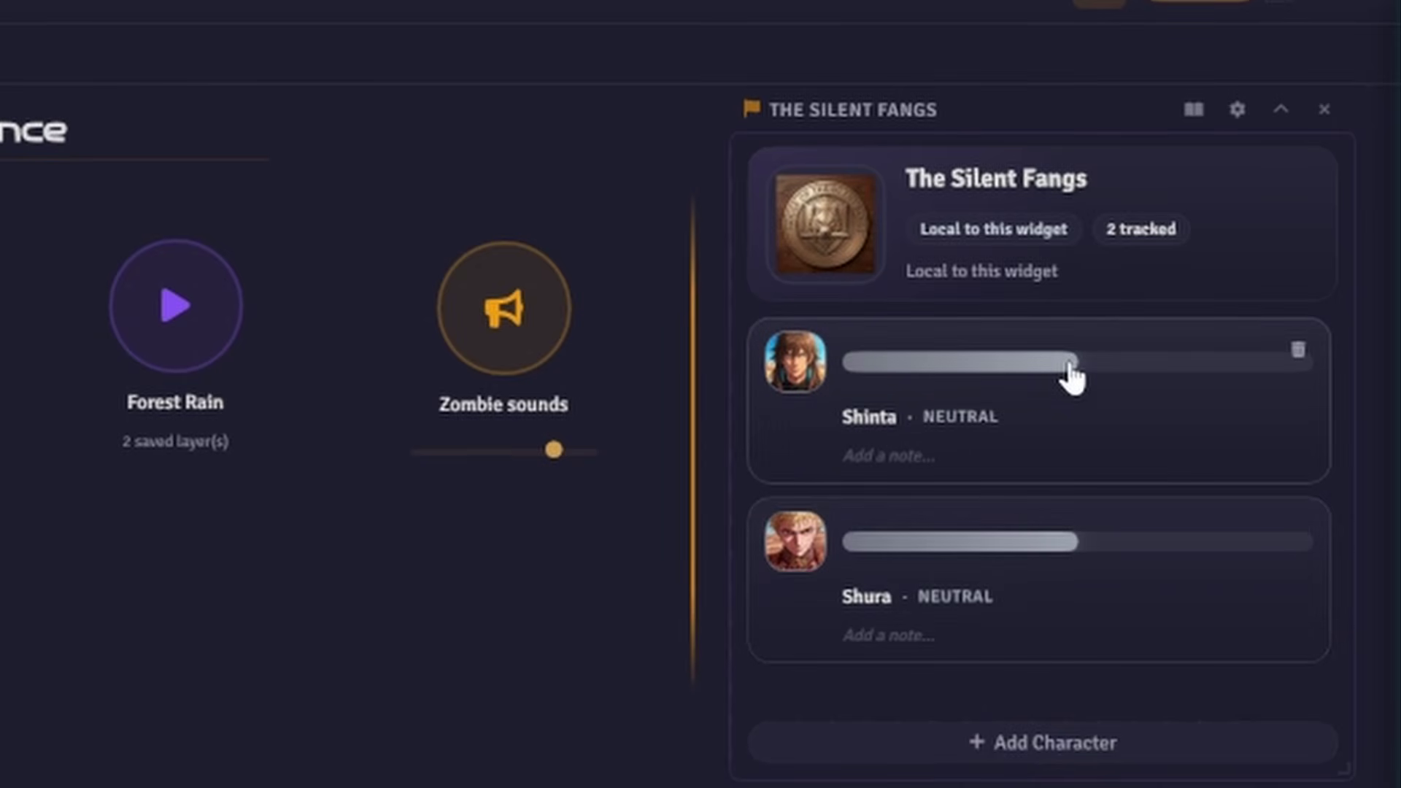
- Lower Shinta's reputation to Suspicious and Shura's to Antagonistic, and save The Silent Fangs to the faction library
drag(1070, 363, 1002, 379)
drag(1075, 550, 931, 540)
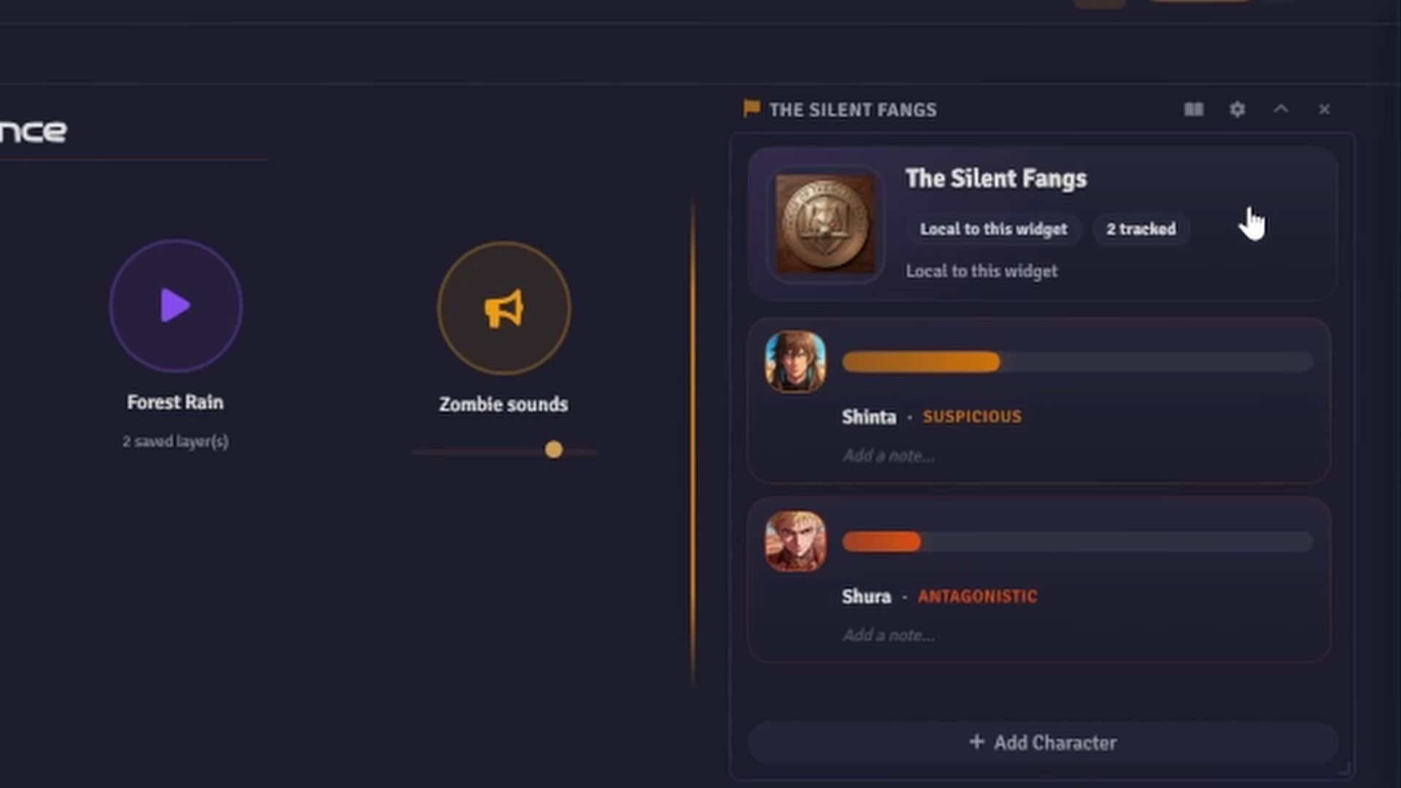
click(1194, 111)
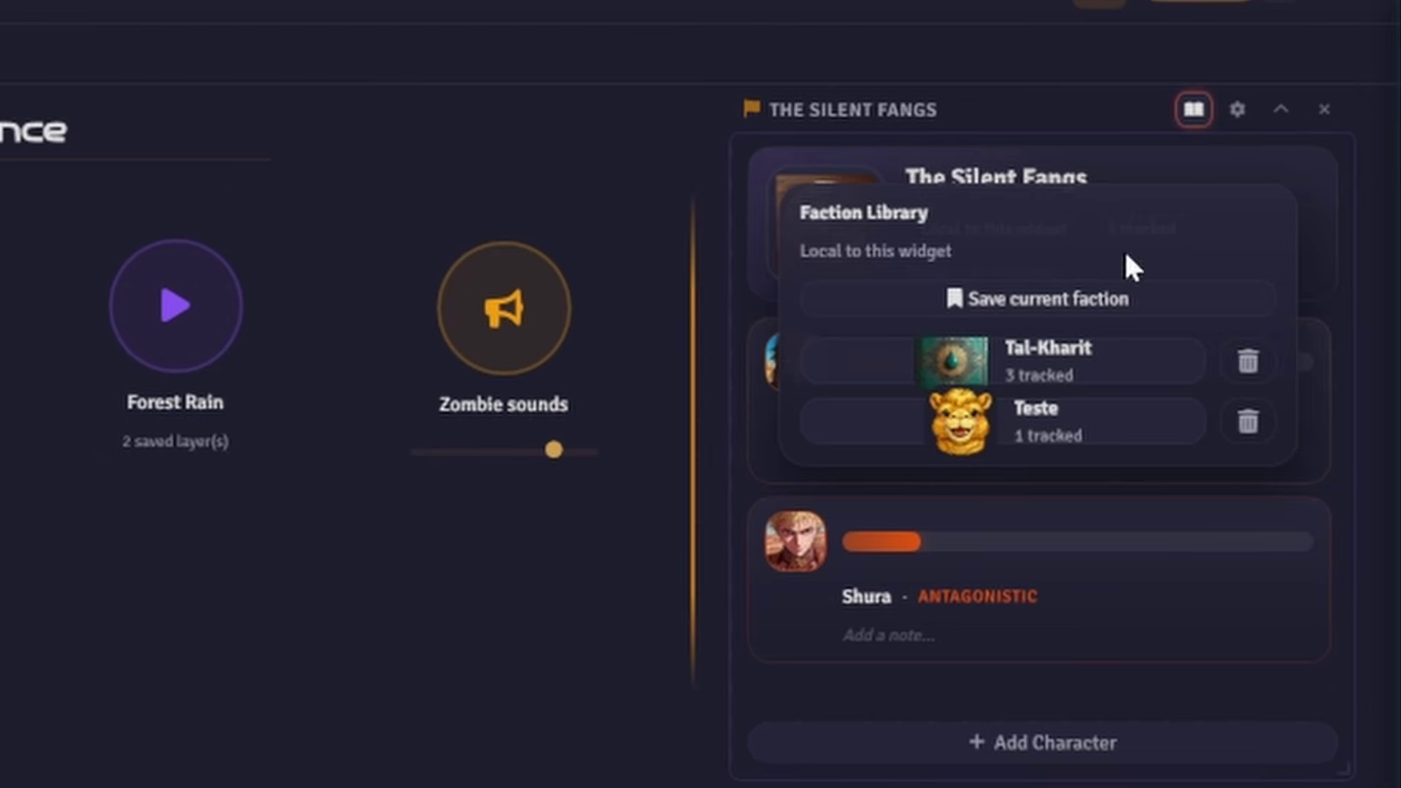
click(1071, 308)
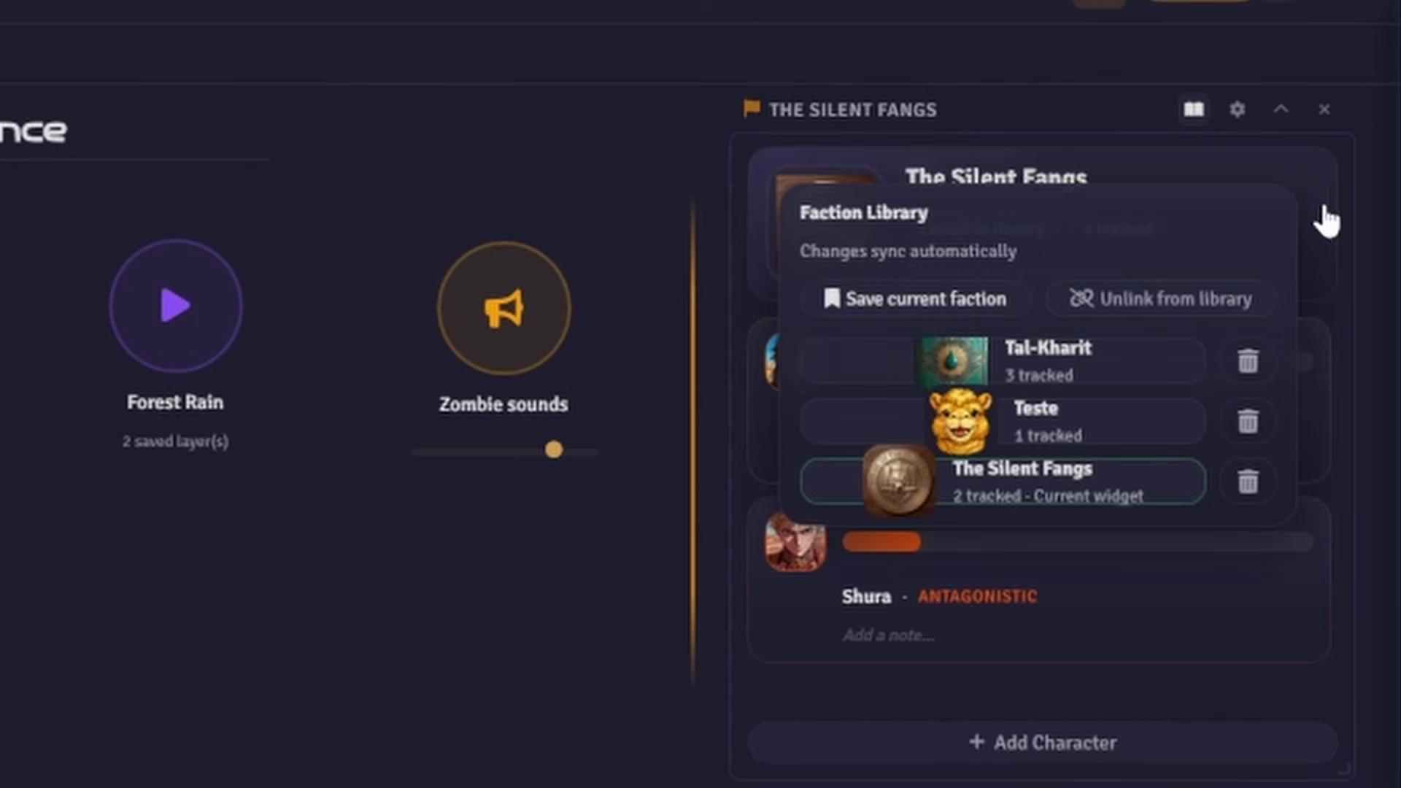
click(1350, 195)
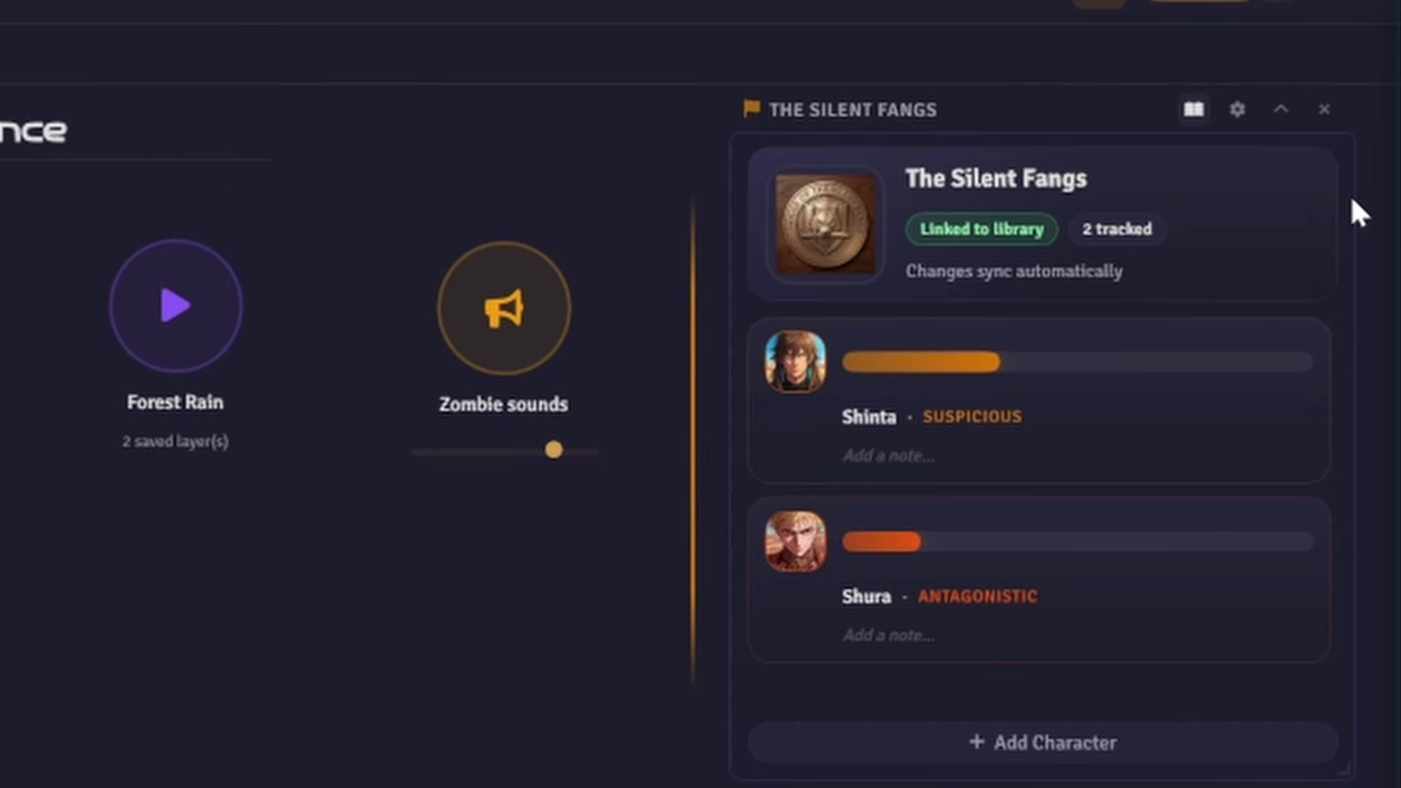
click(1194, 110)
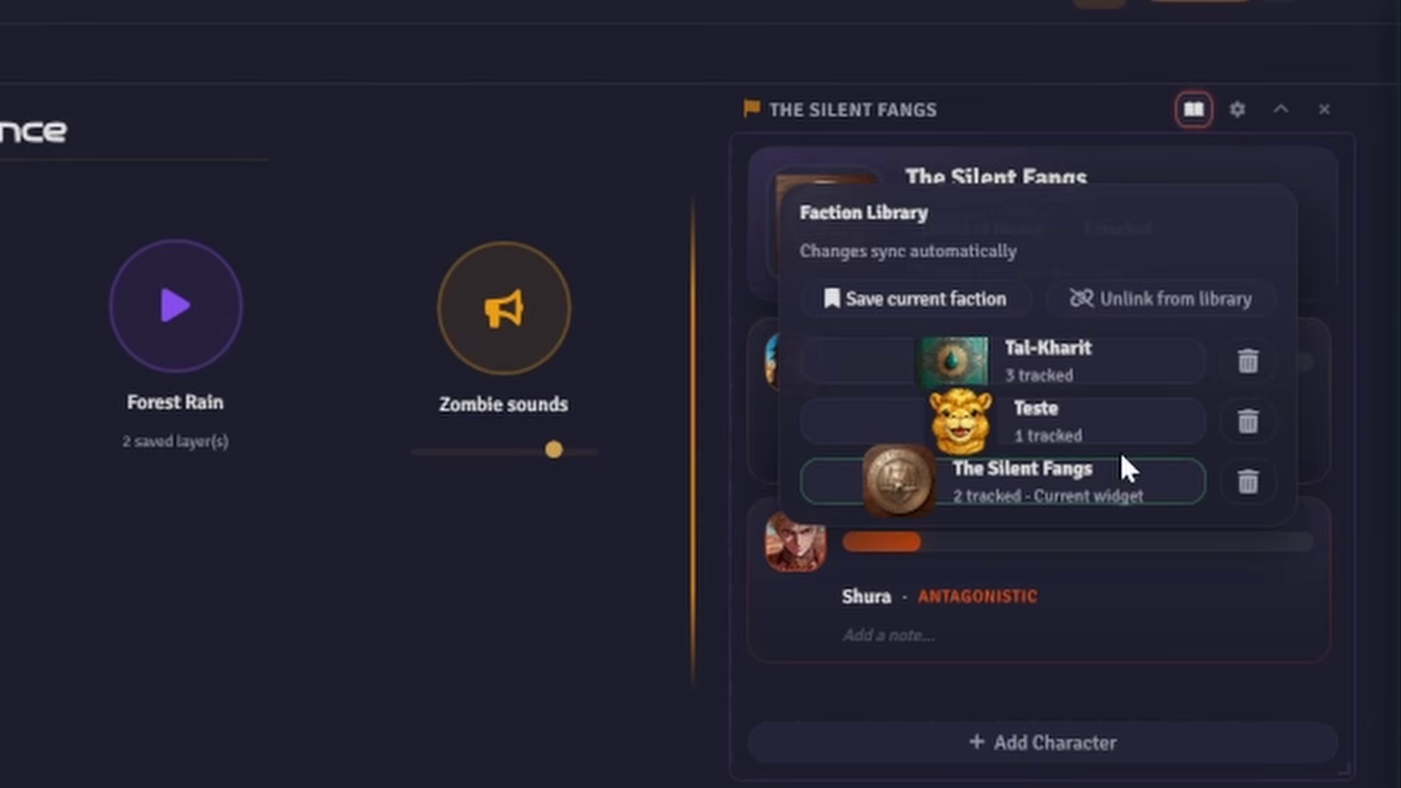
click(1197, 117)
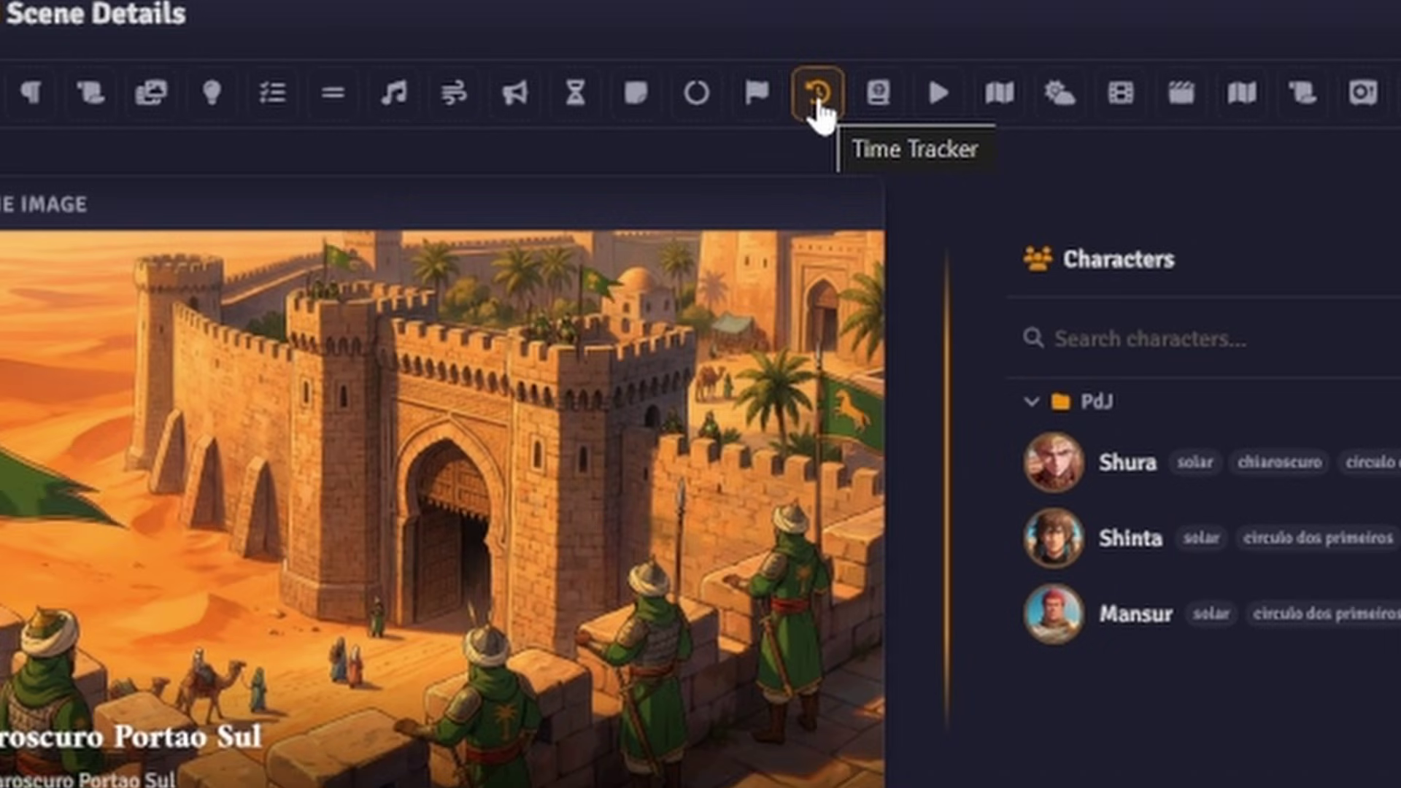
- Add a Time Tracker widget, place it beyond the last vertical divider, and enlarge it downward
click(819, 110)
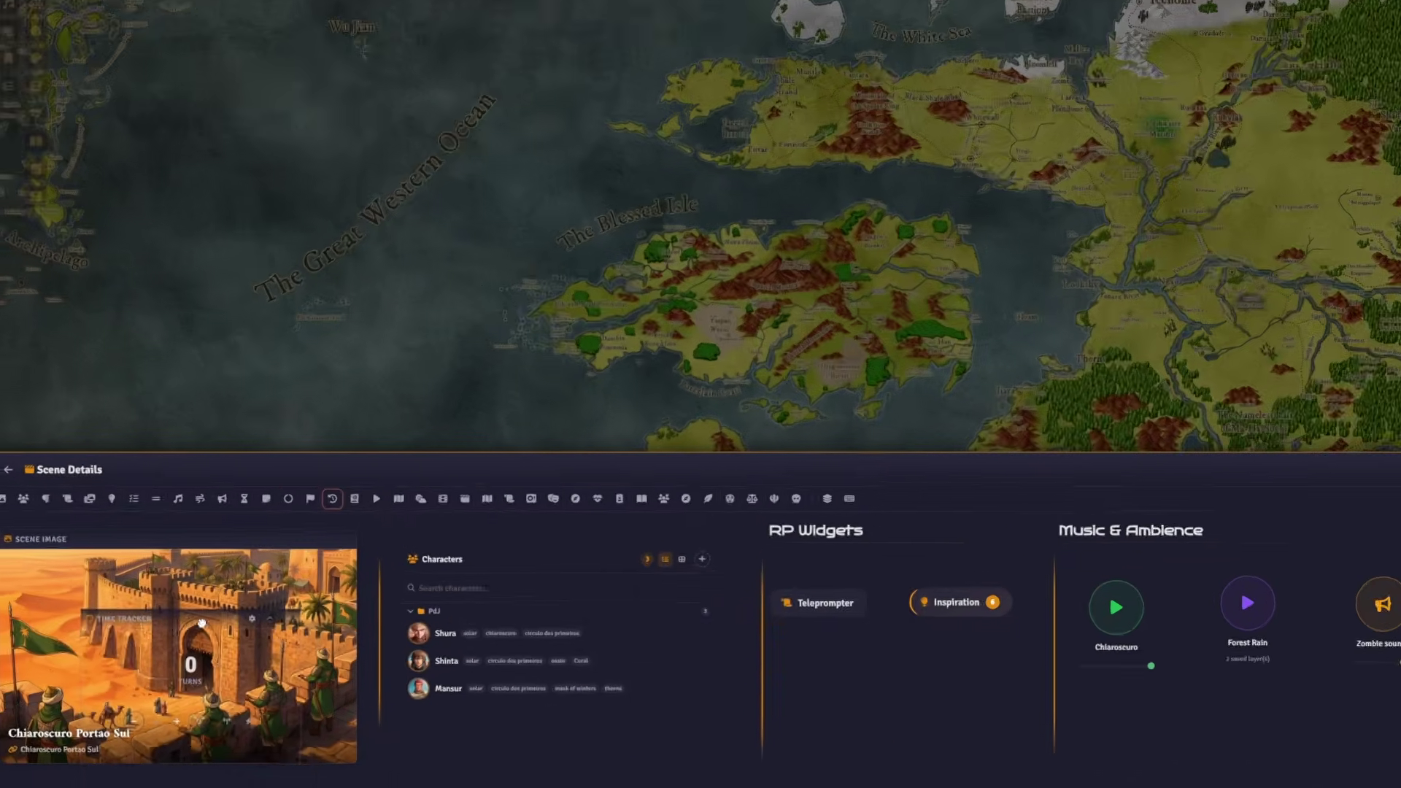
drag(202, 622, 1400, 546)
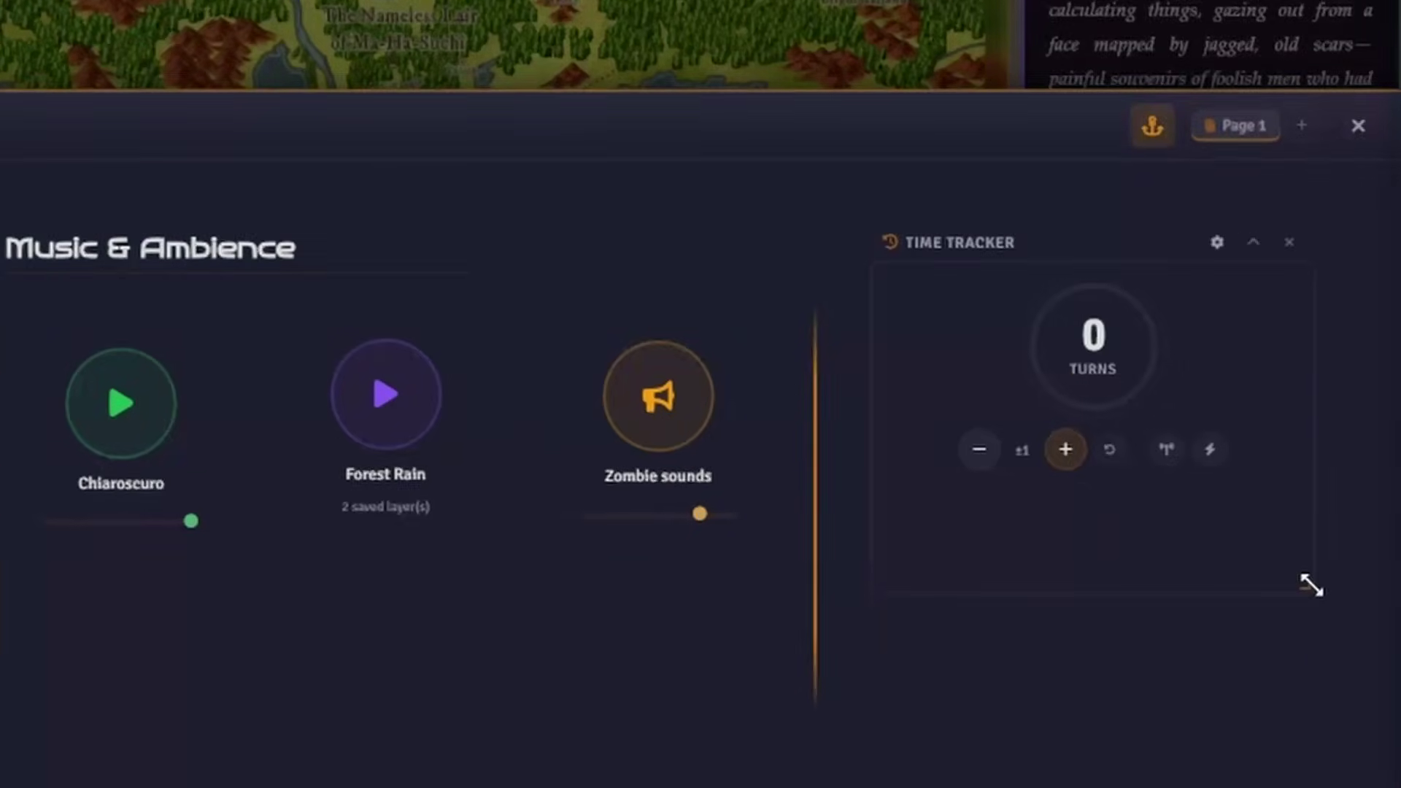
drag(1311, 585, 1328, 669)
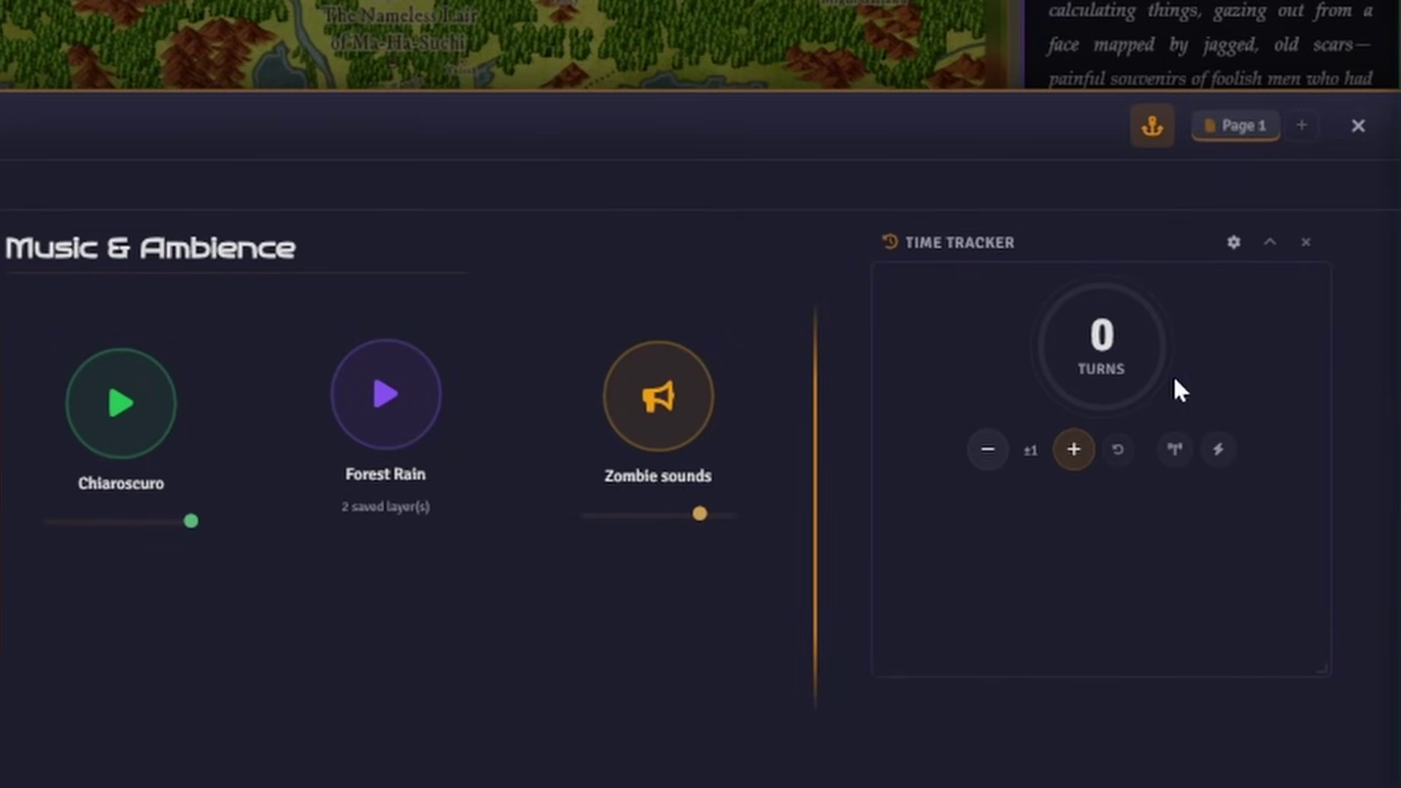
- Label the tracker's counter "Kills" and try counting up and down by one and broadcasting it
click(1102, 371)
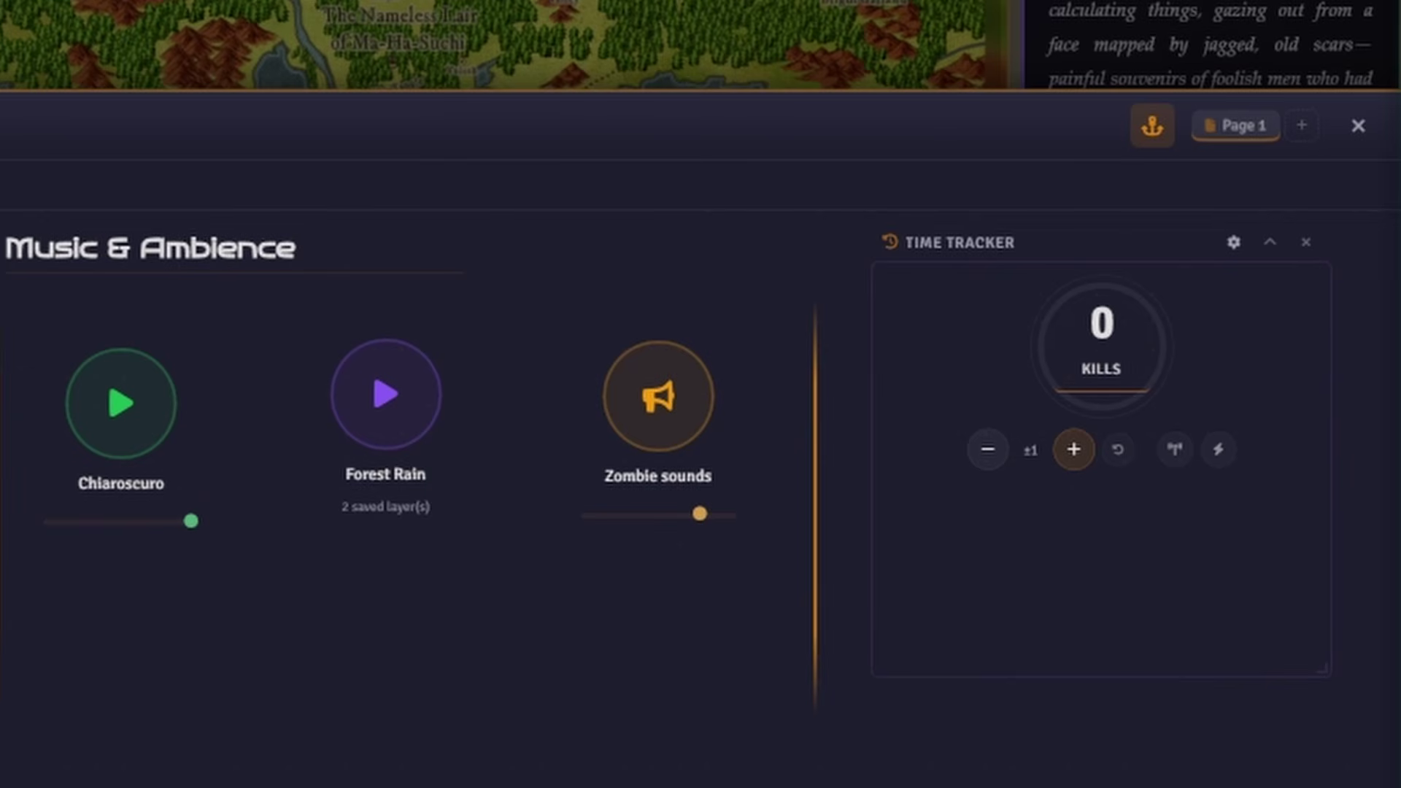
click(1147, 555)
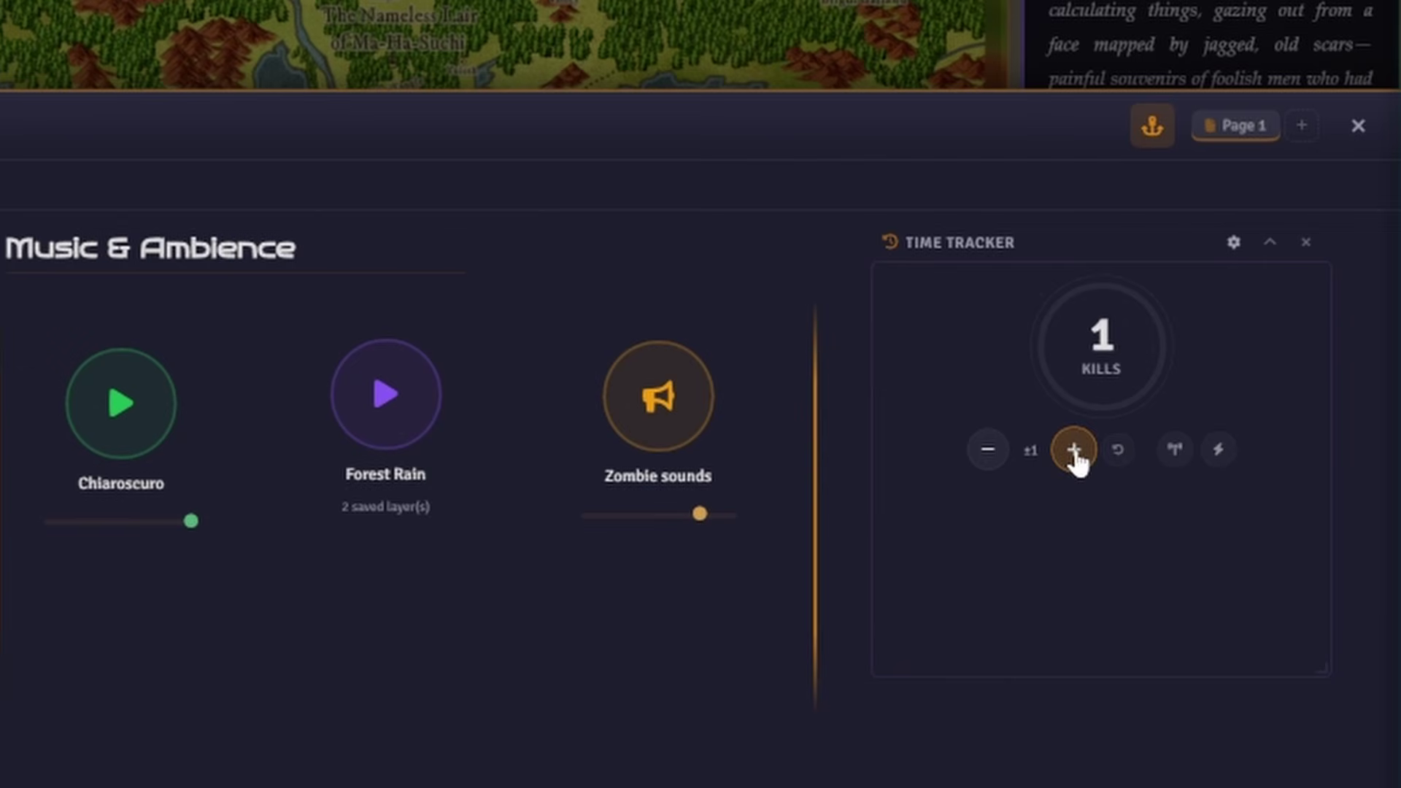
click(990, 457)
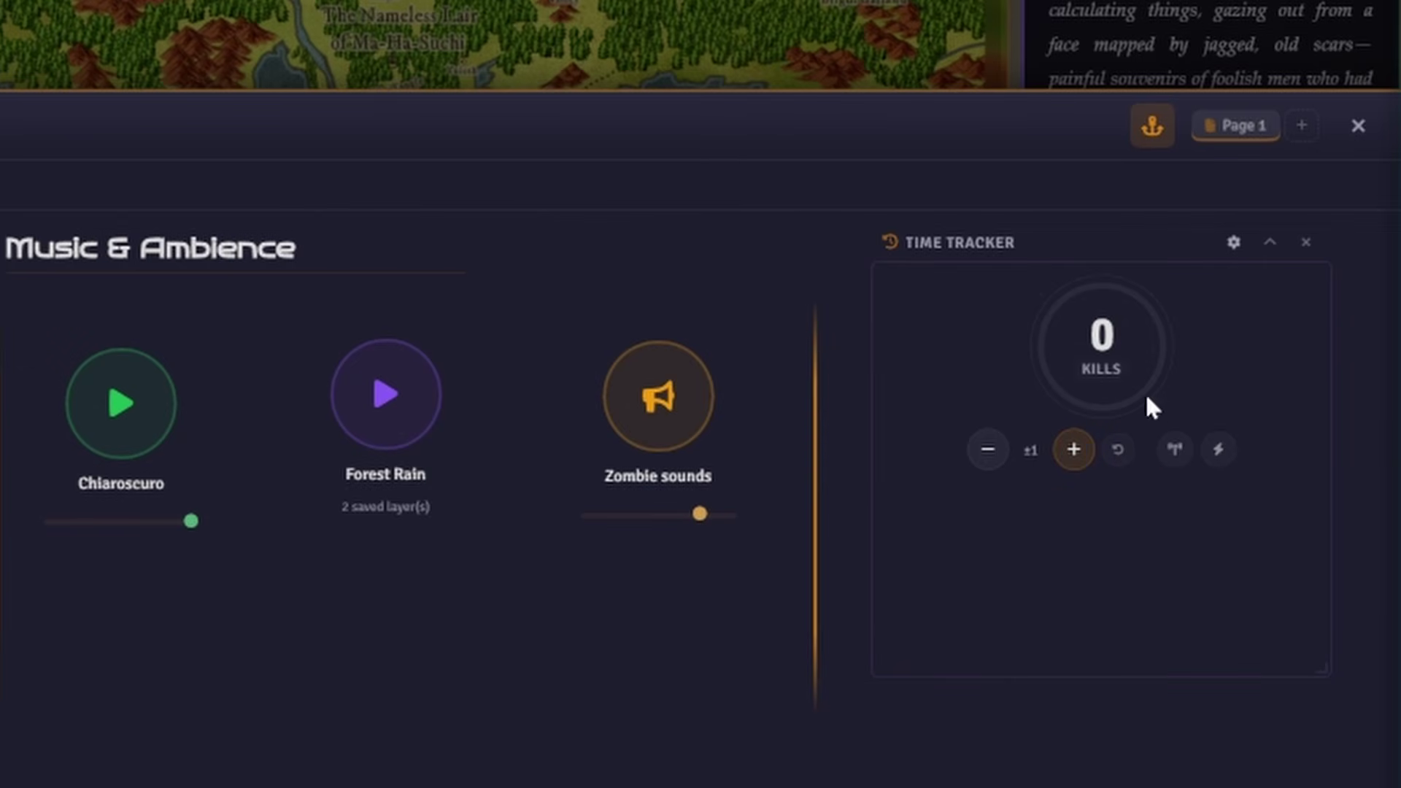
click(1175, 449)
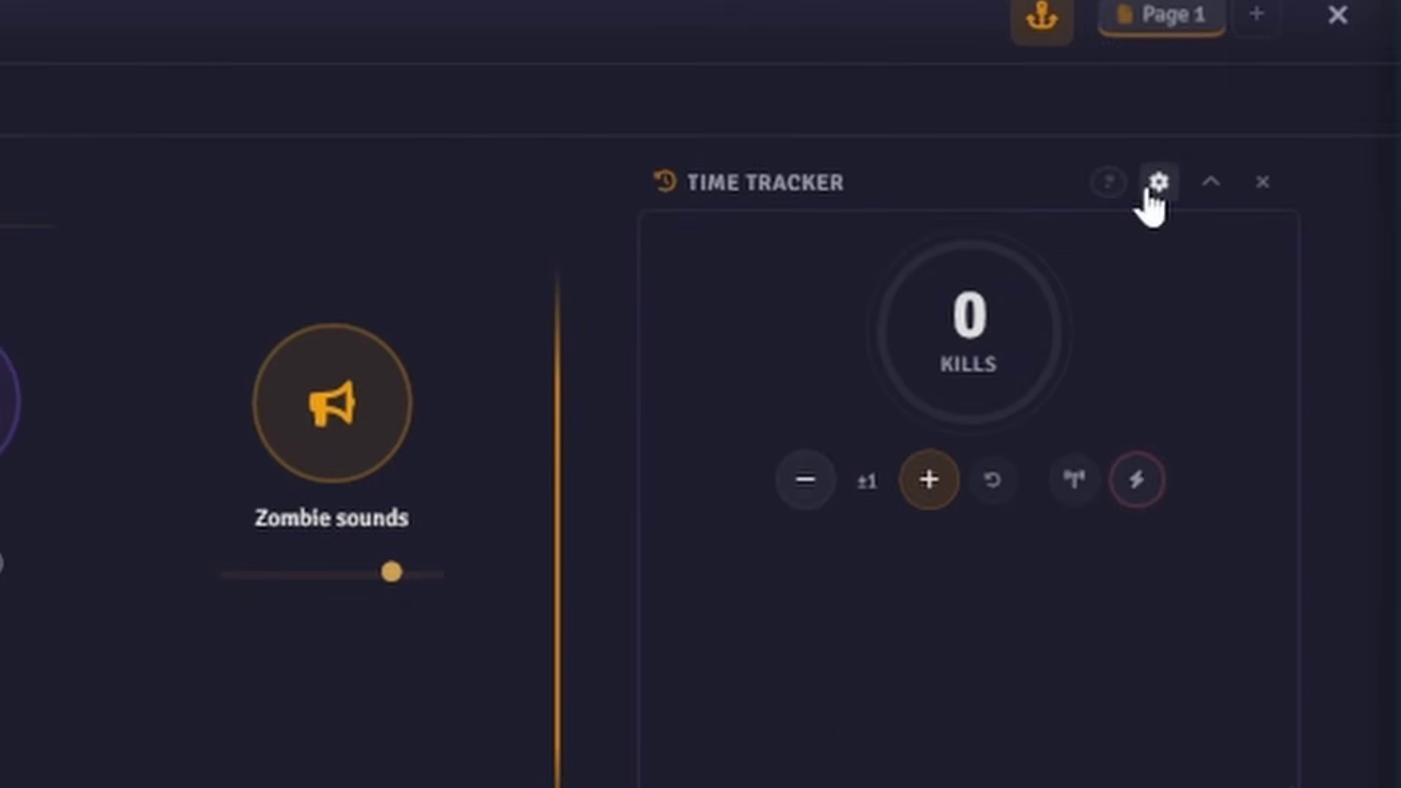
- Try the tracker's gear-like ring style, switch to the heart-icon ring style, and color the counter red
click(1157, 183)
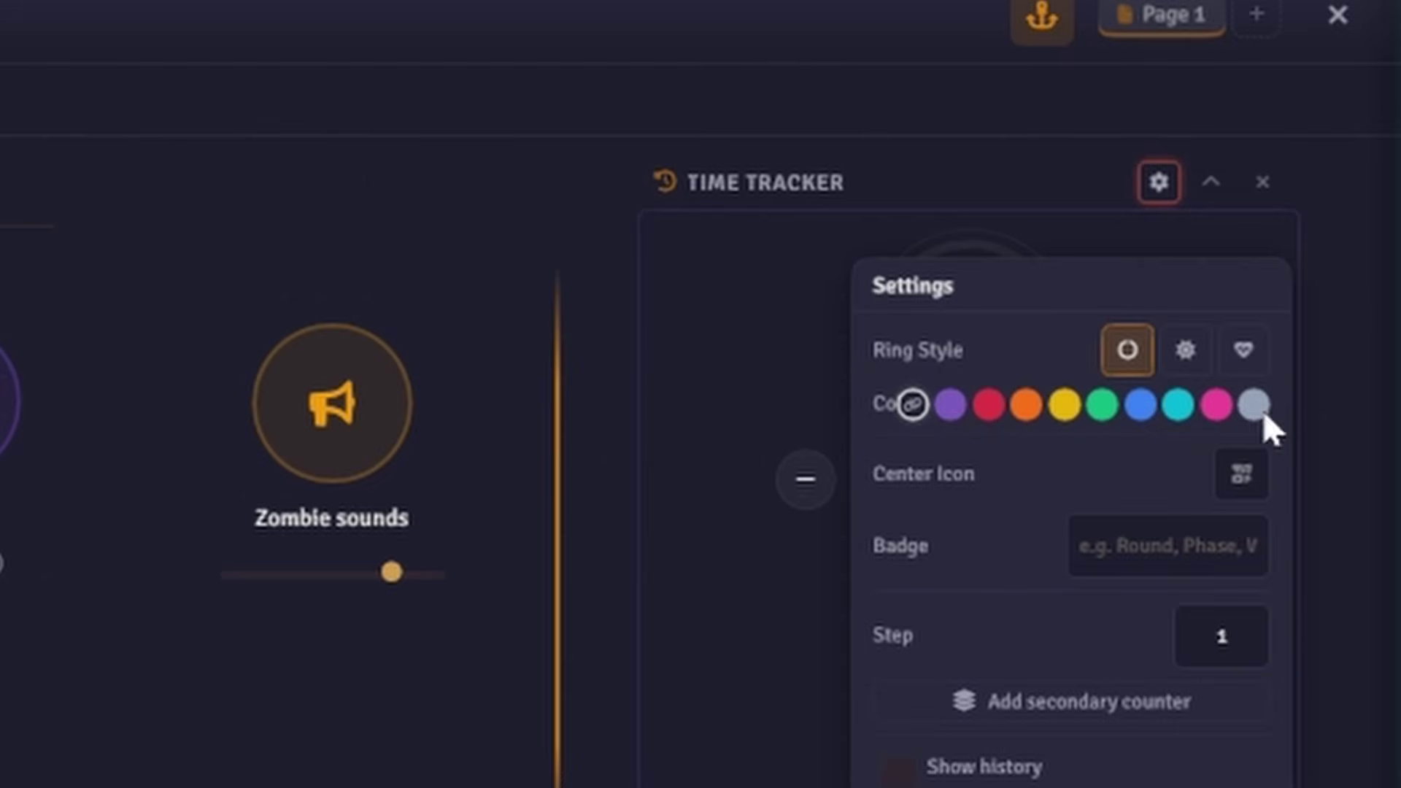
click(1186, 354)
click(1167, 187)
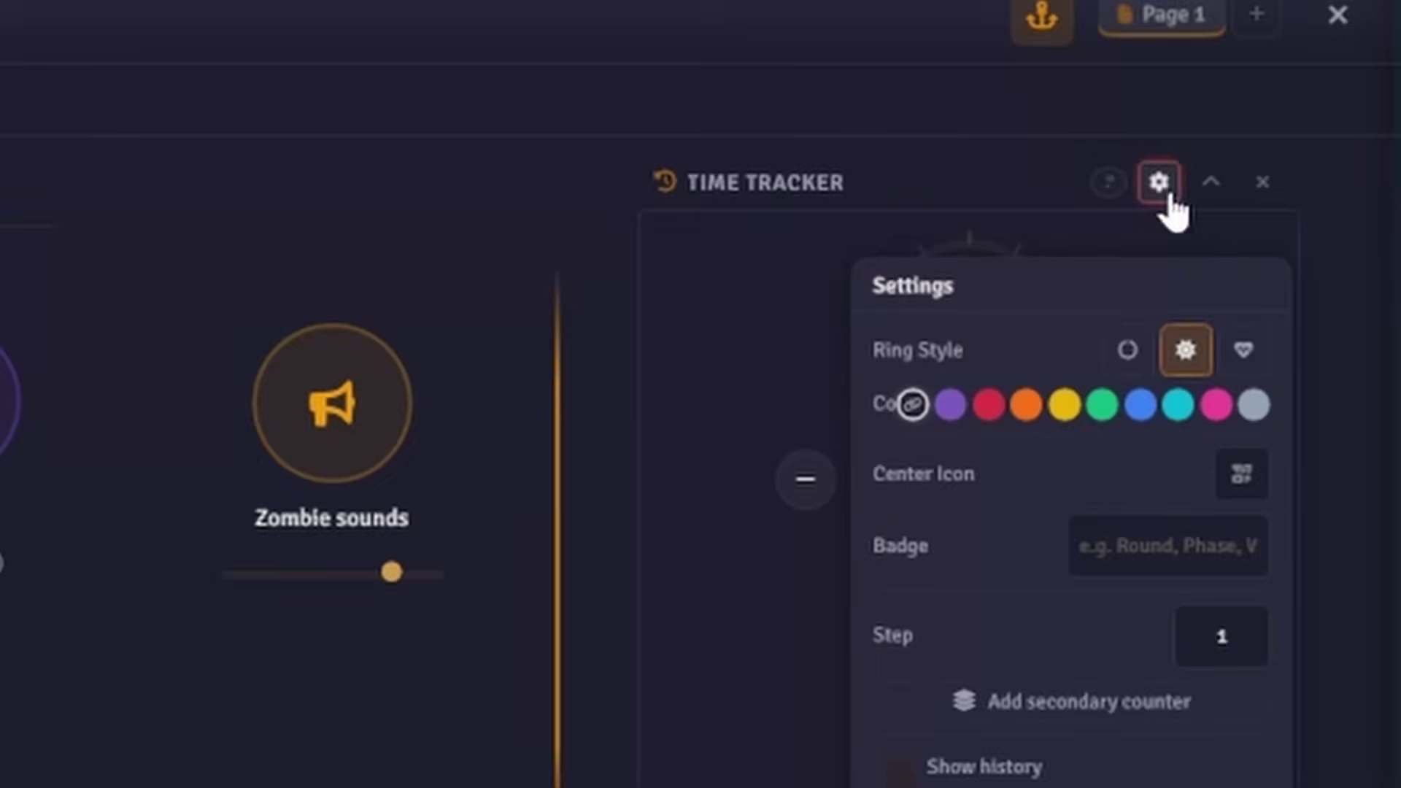
click(1244, 354)
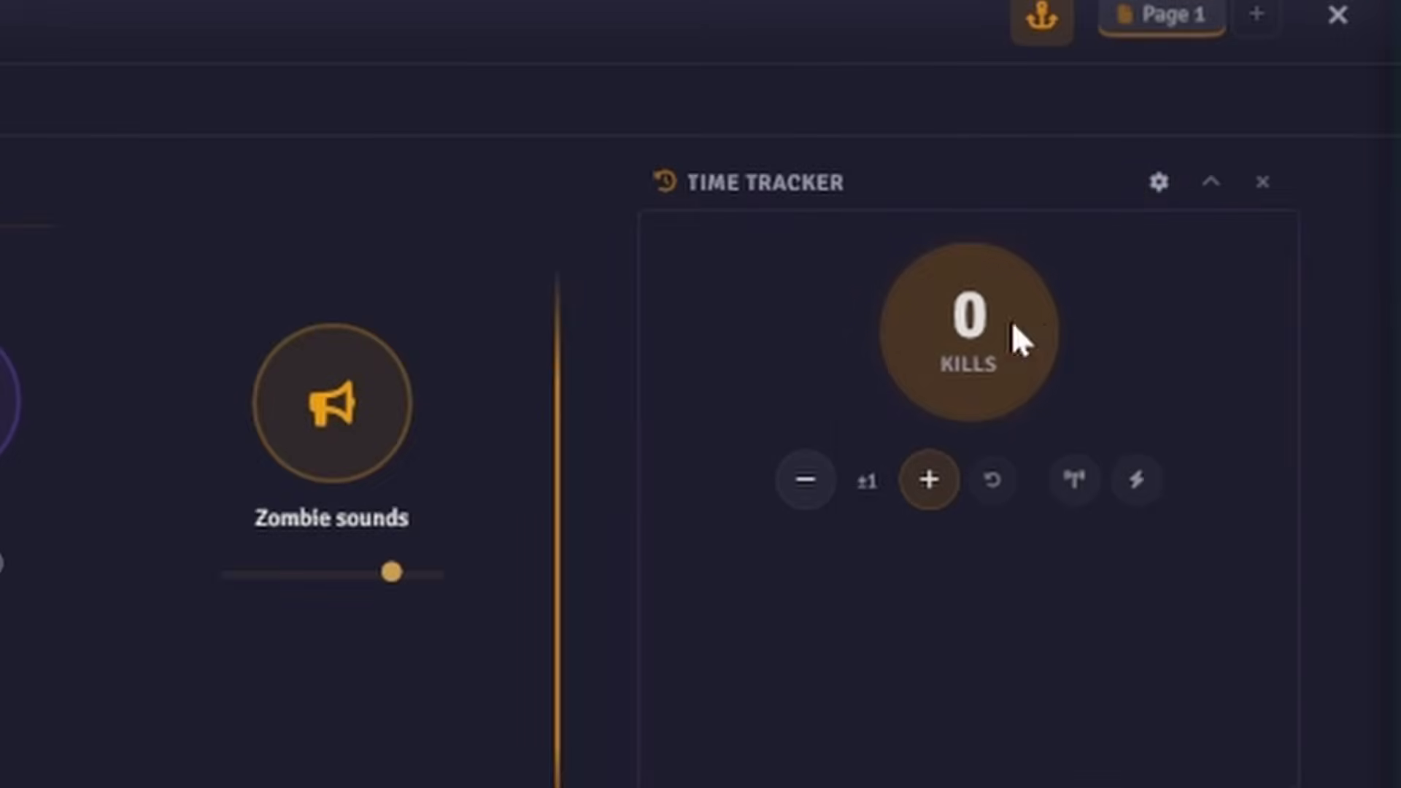
click(1159, 182)
click(989, 405)
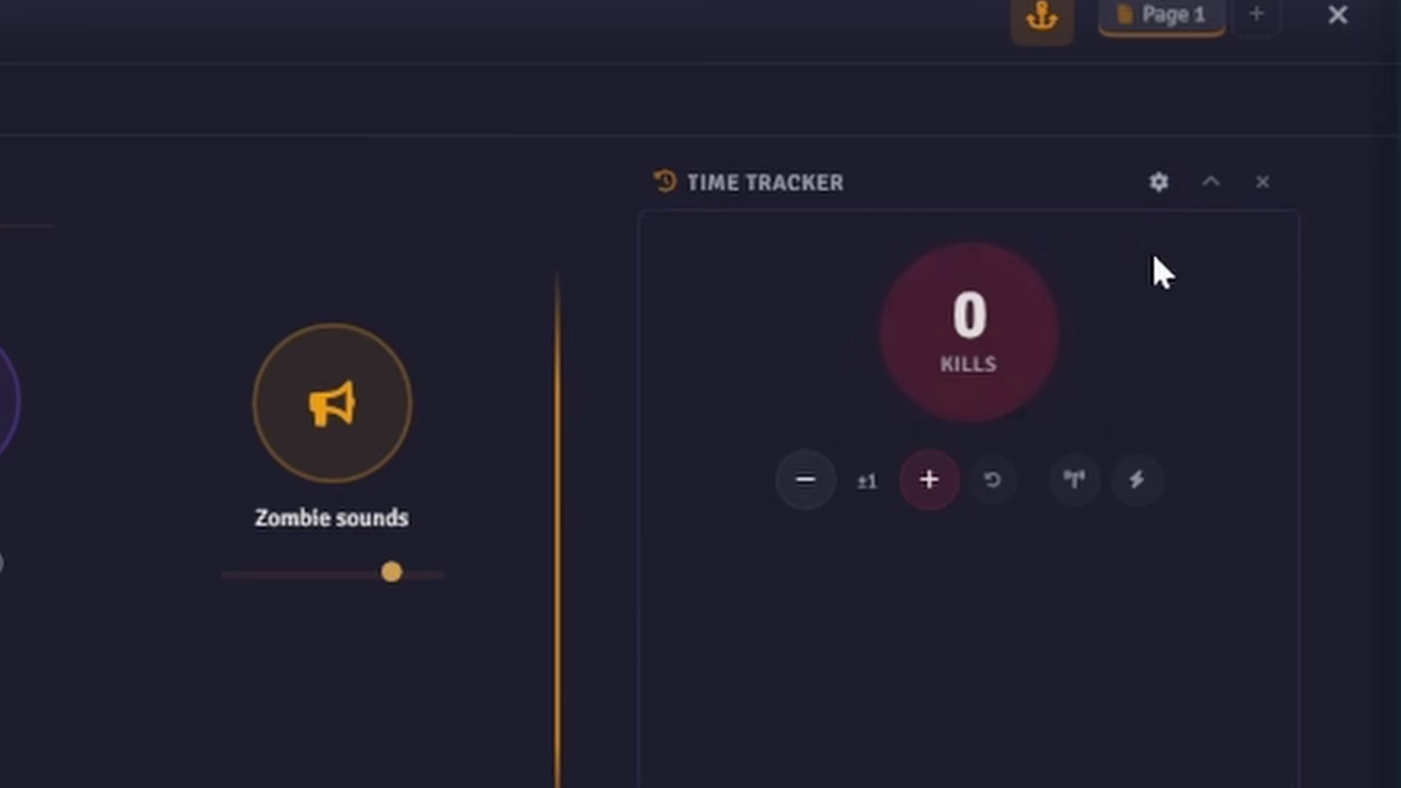
- Set the tracker's center icon to the first flame in the Magic icon category
click(1158, 184)
click(1233, 482)
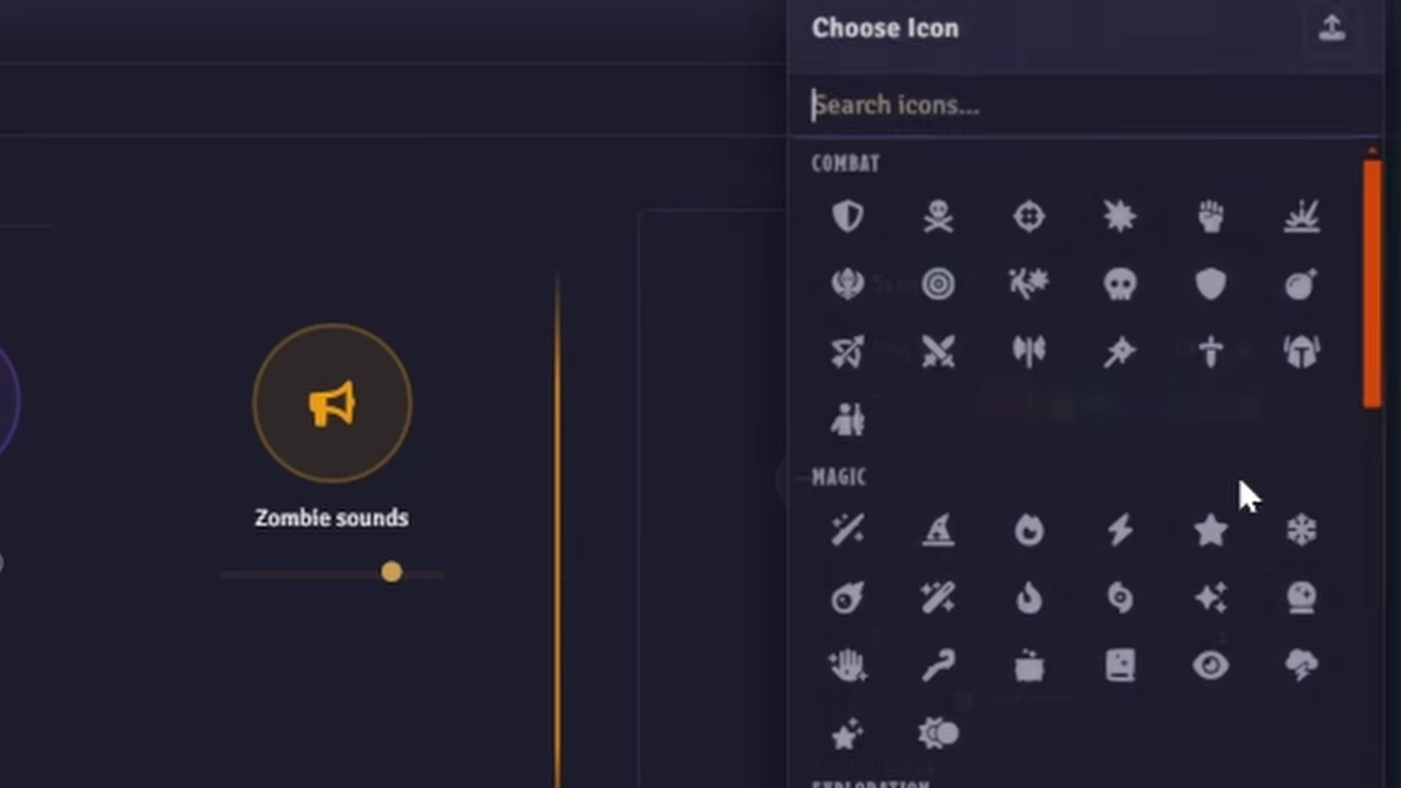
click(1030, 536)
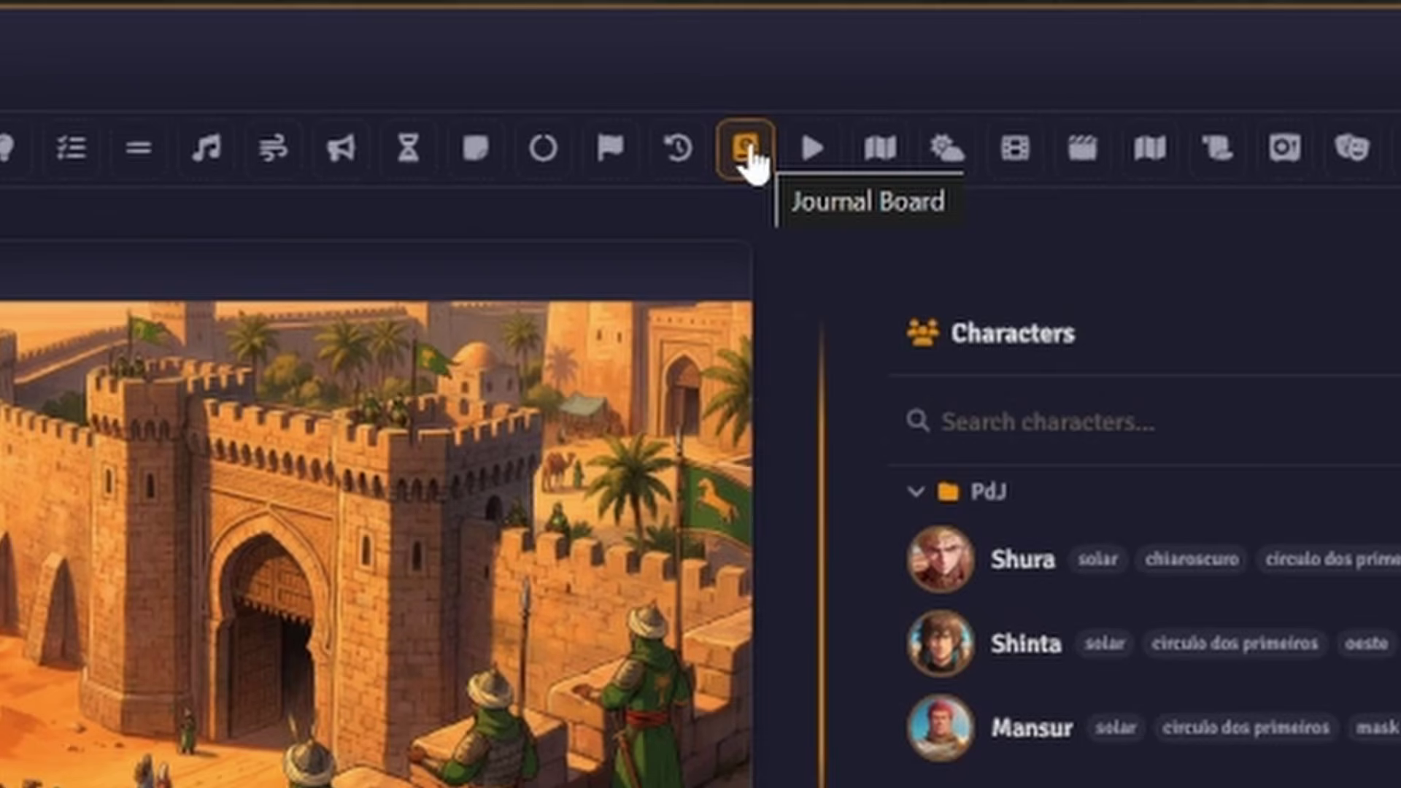
- Add a Journal Board widget and place it beyond the last vertical divider
click(745, 150)
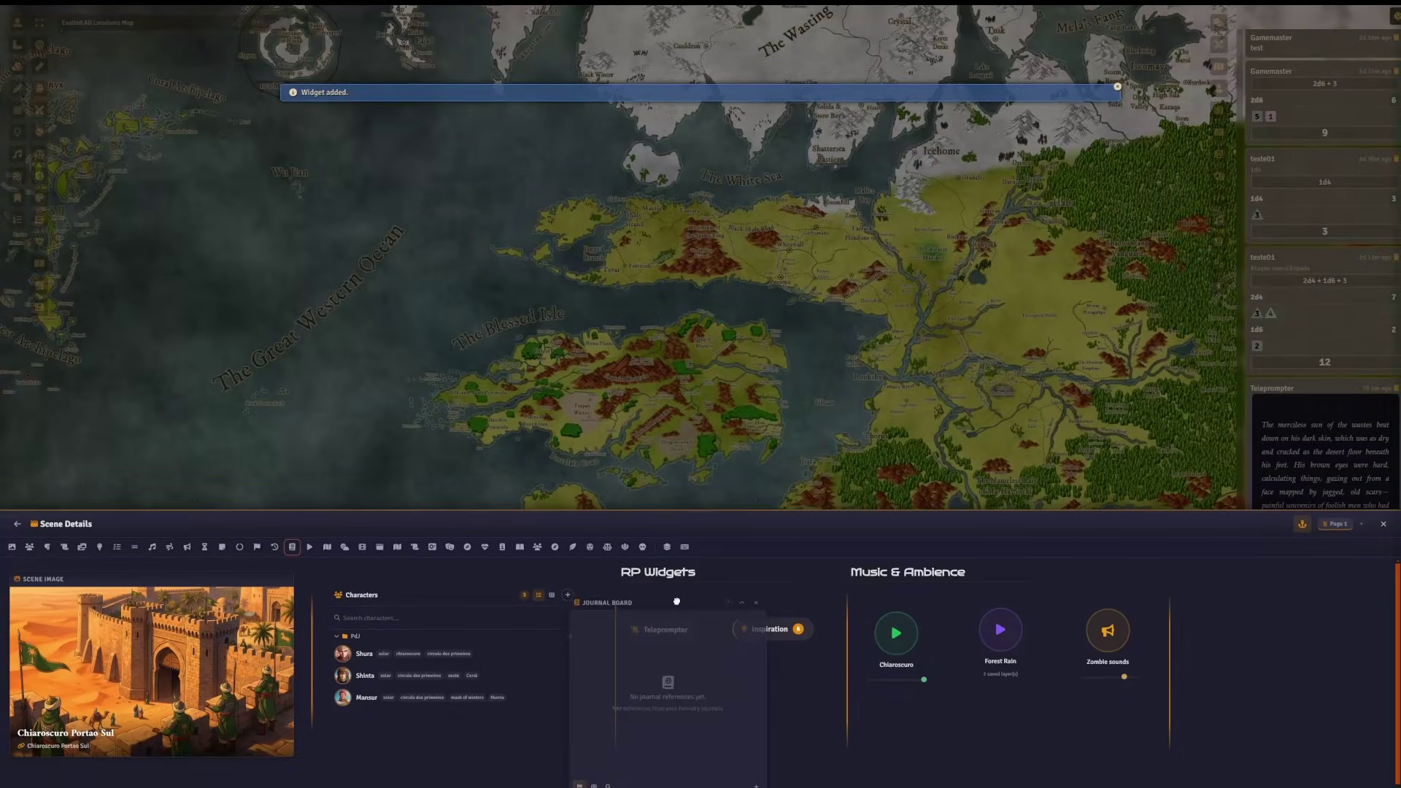
drag(676, 601, 1286, 572)
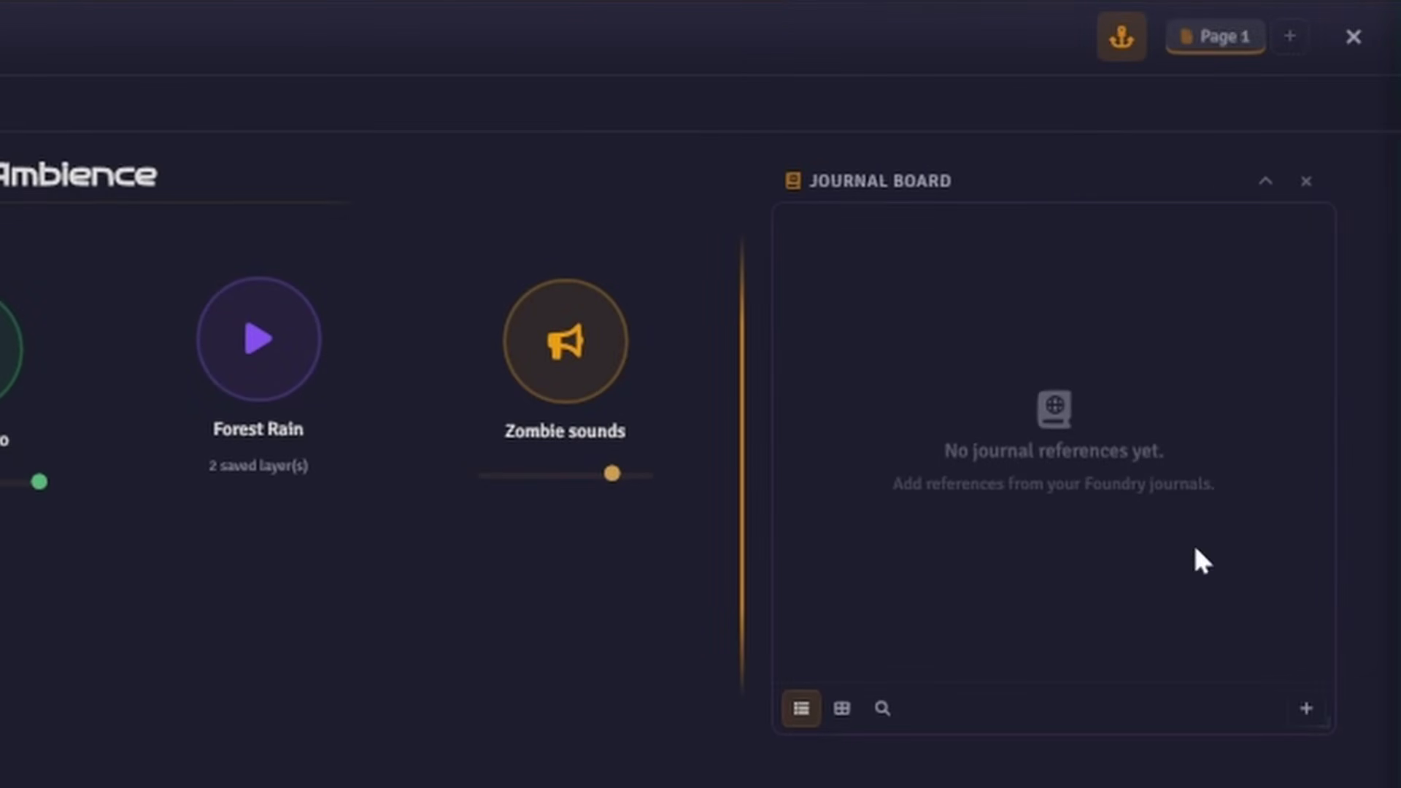
- Add Volivat, Peresthan, Tanjipal, The Brimstone Fleet and Austrech Nomads from The Southeast journal to the board as references
click(1306, 708)
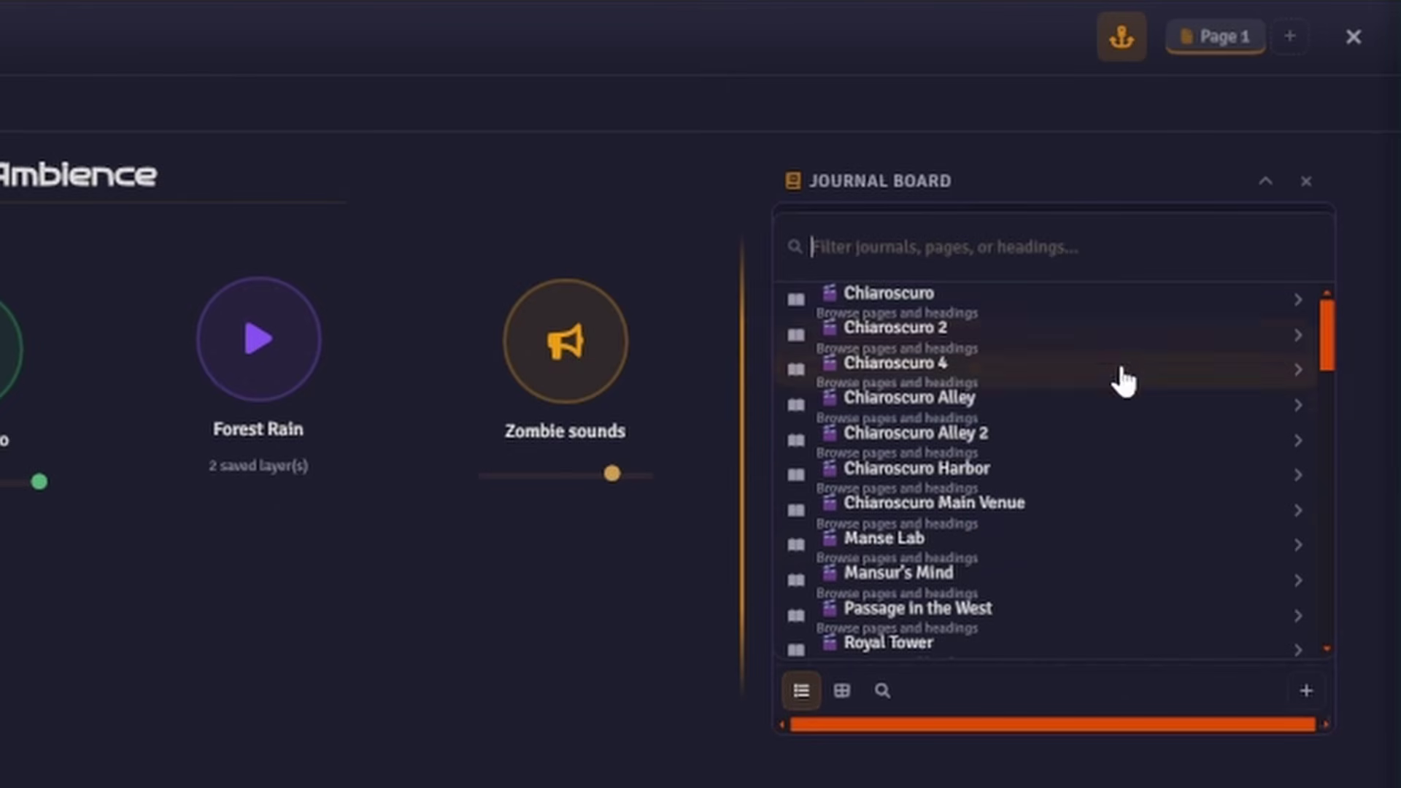
scroll(1120, 380, down, 2)
scroll(1119, 382, up, 2)
scroll(925, 409, down, 15)
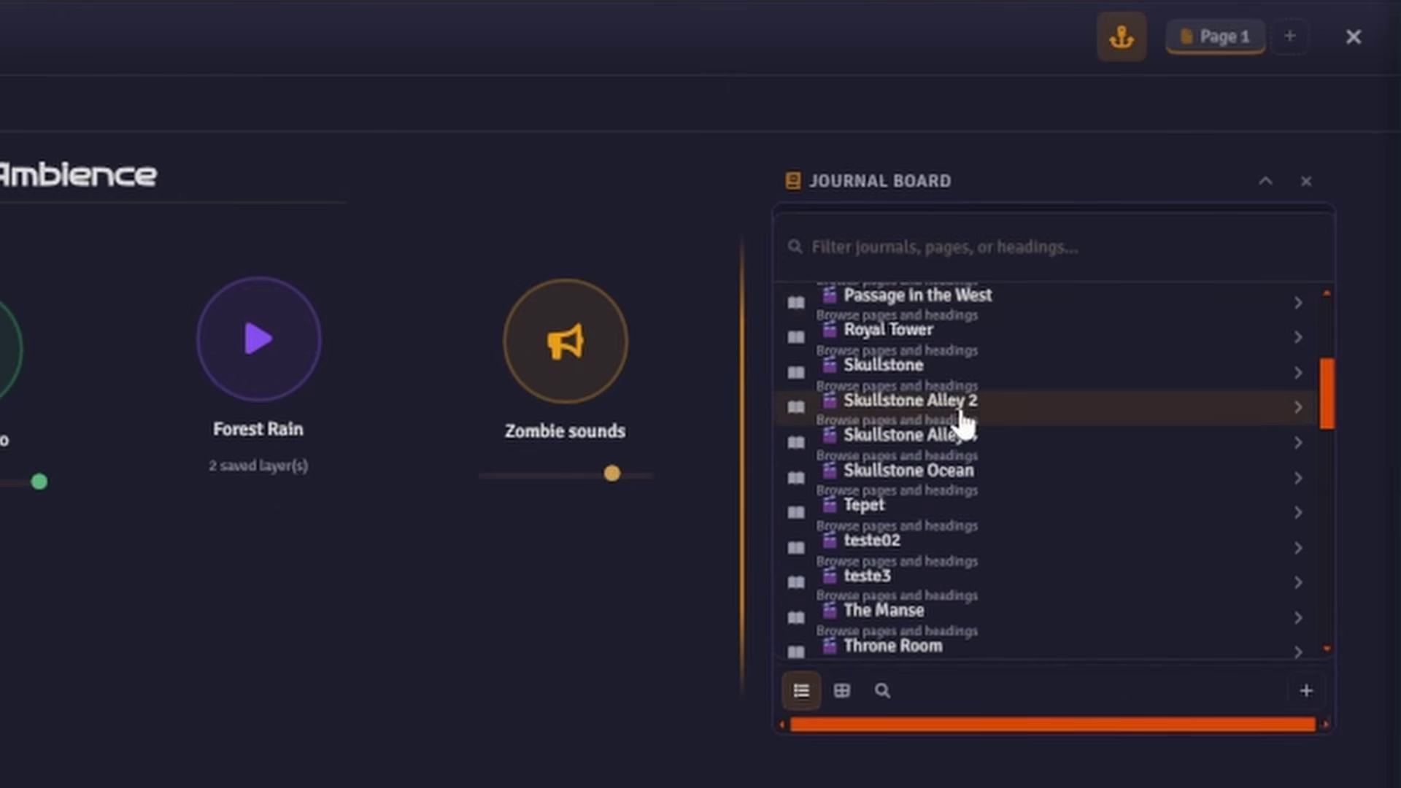
click(885, 502)
scroll(885, 502, up, 10)
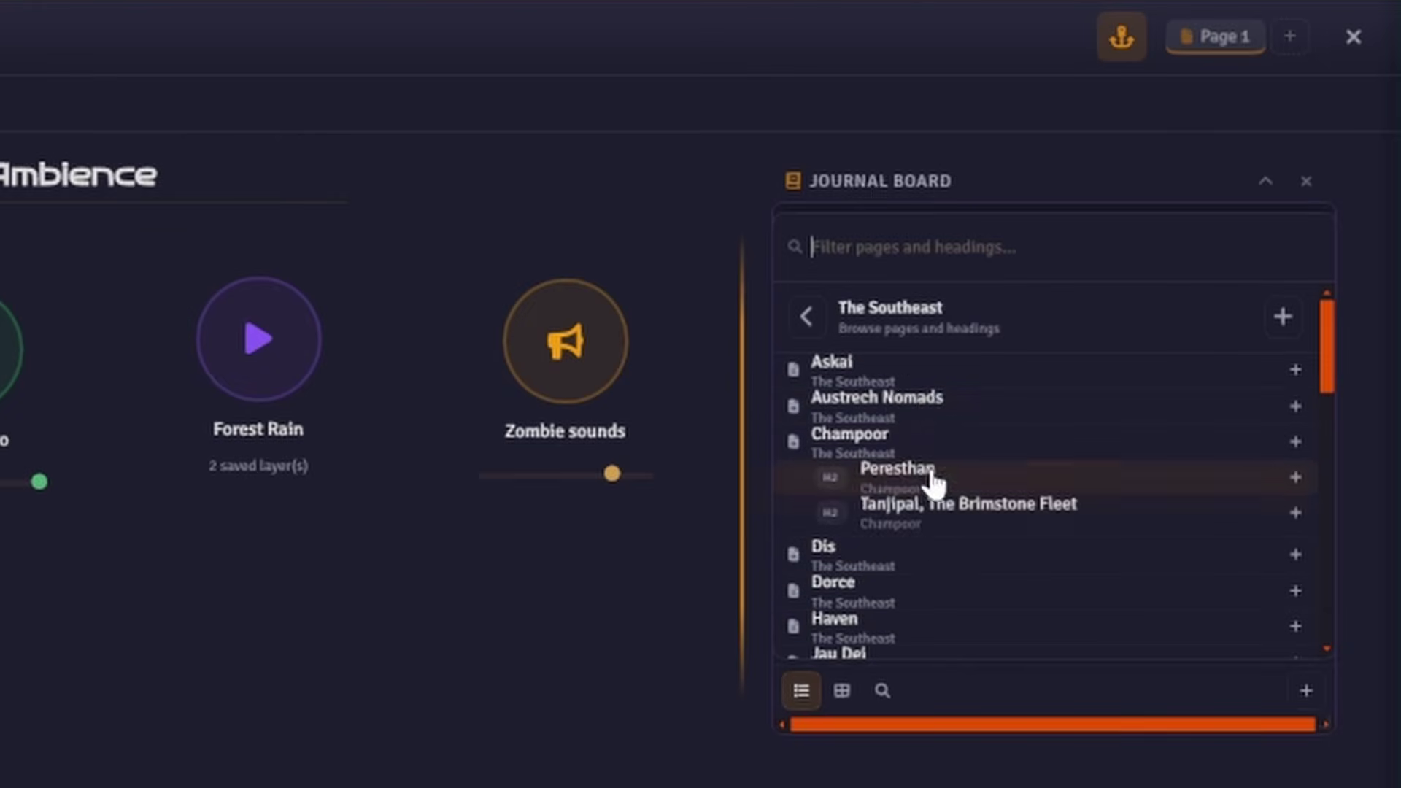
click(932, 481)
click(935, 505)
click(912, 405)
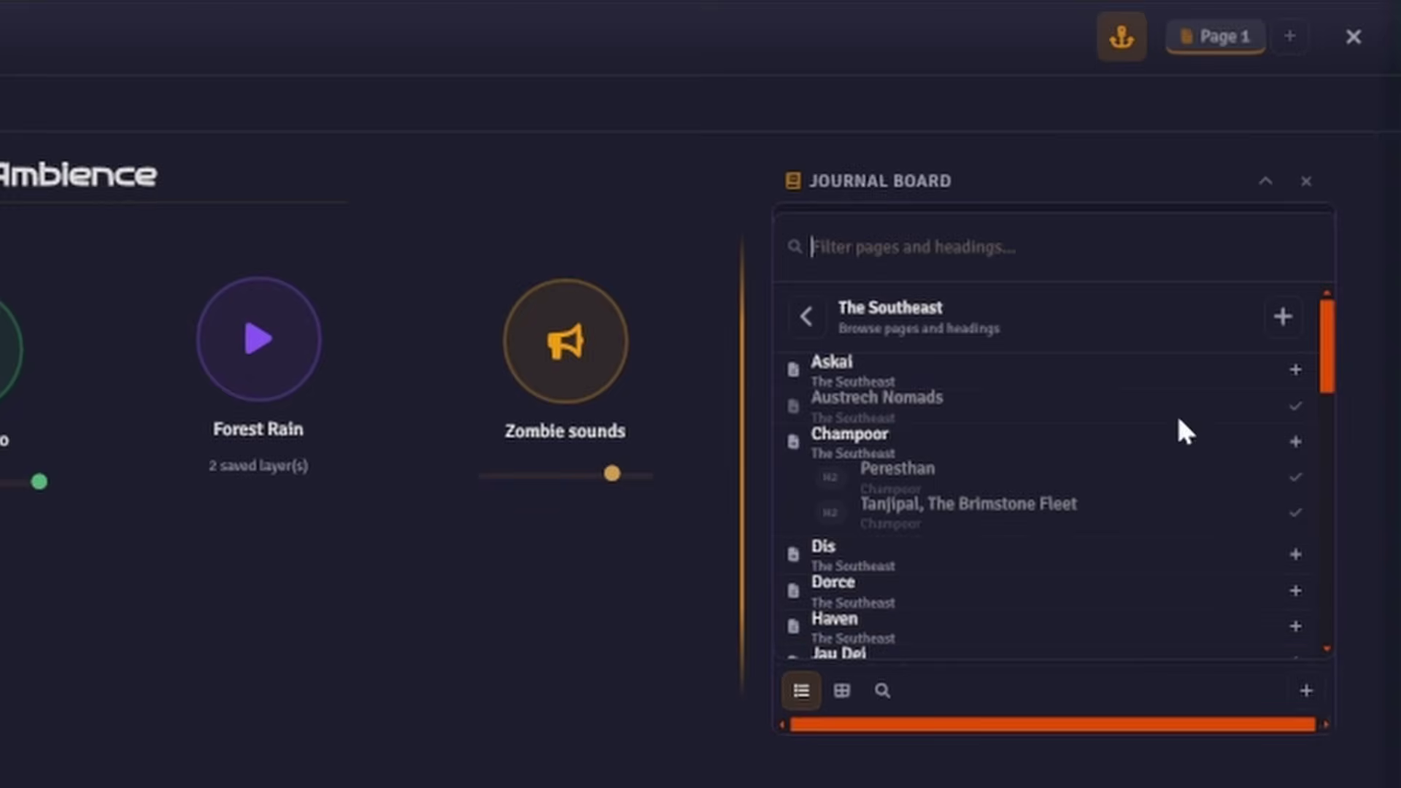
key(Escape)
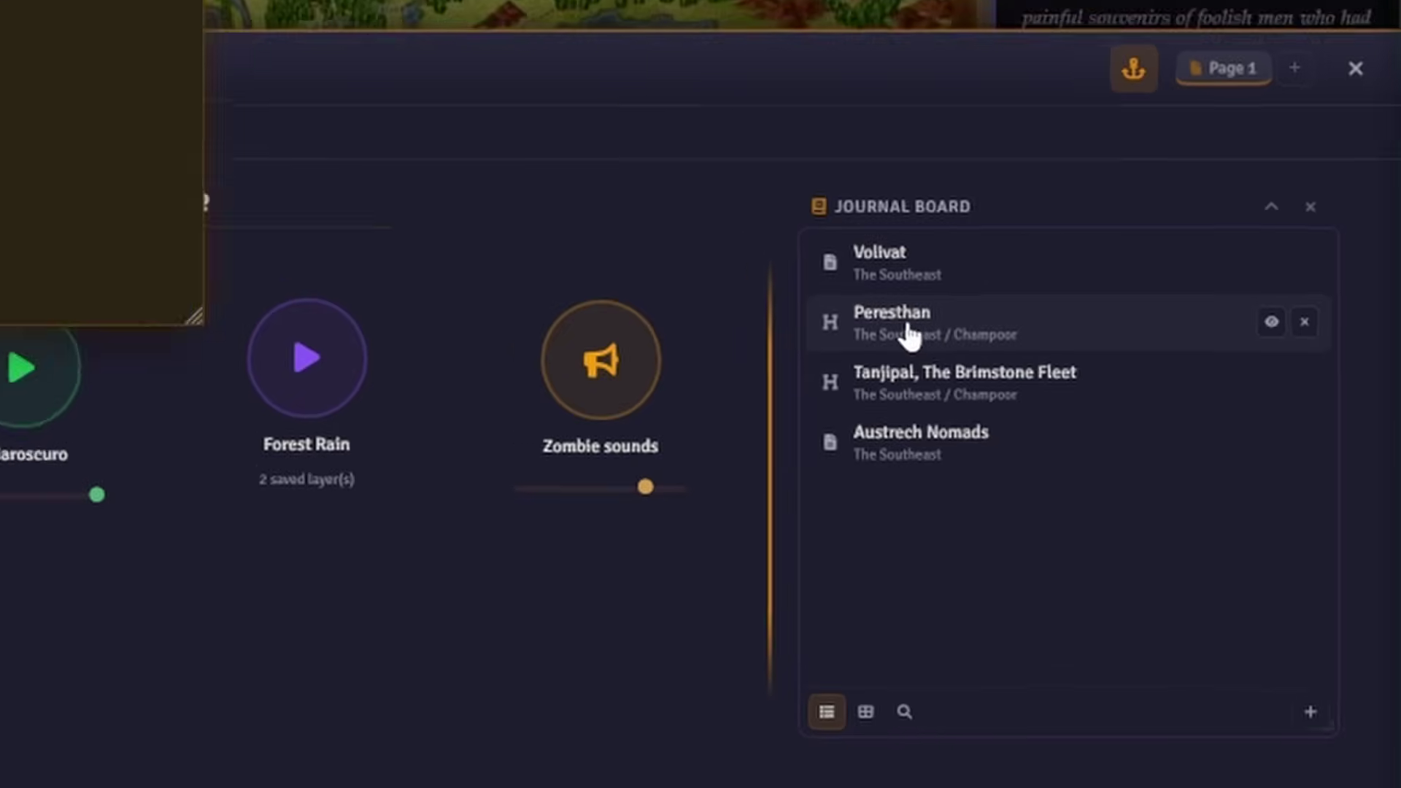
- View the Peresthan journal reference, close it, and show that reference to the players
click(908, 310)
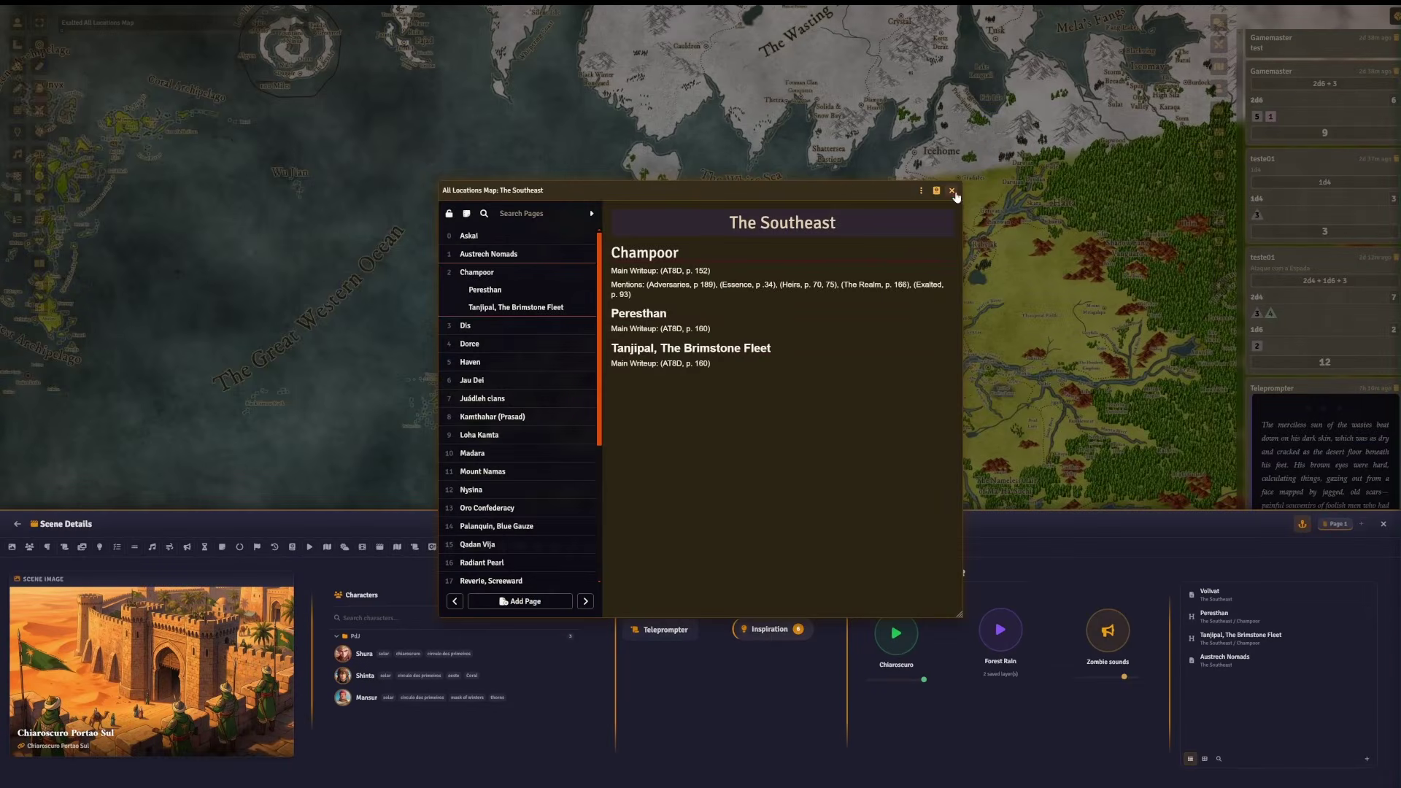
click(952, 192)
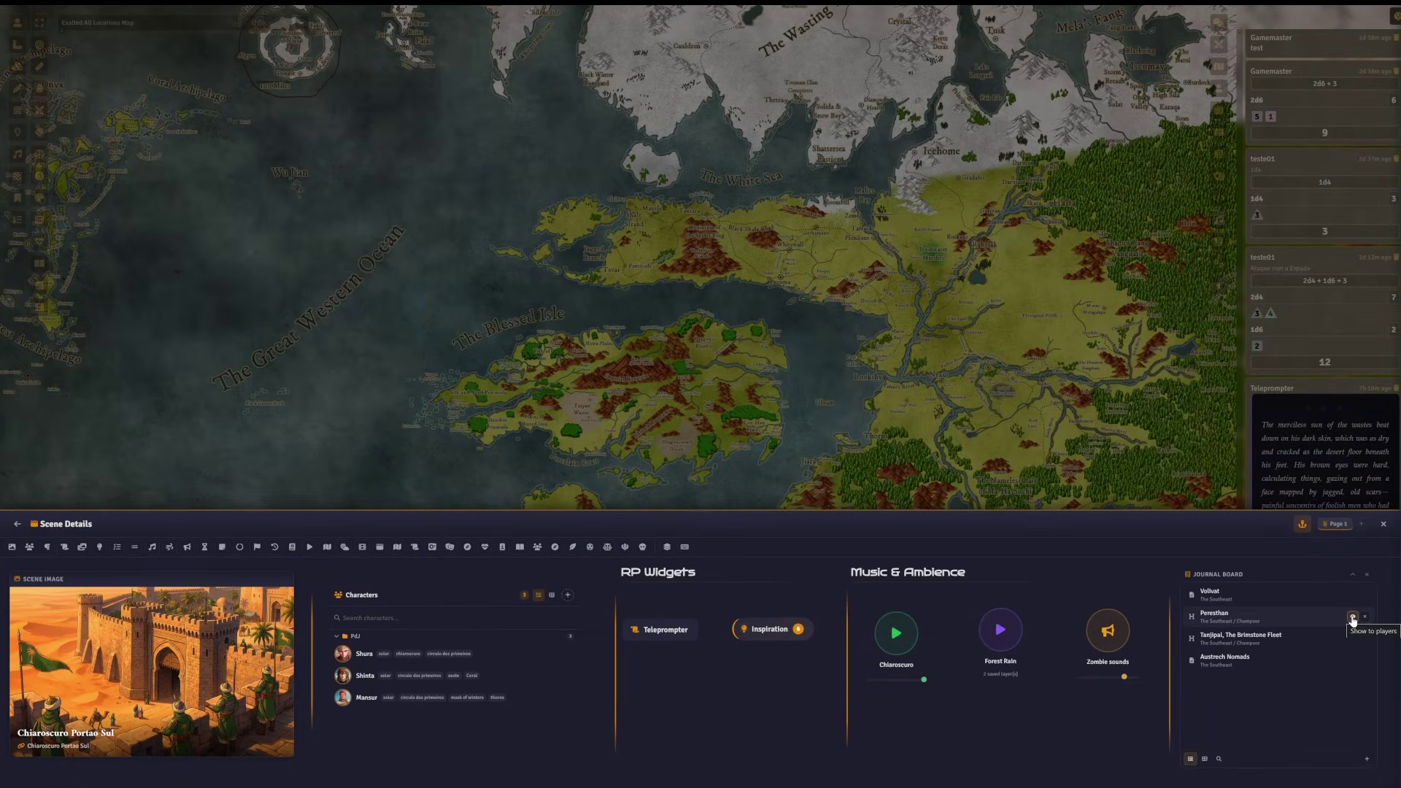
click(1352, 617)
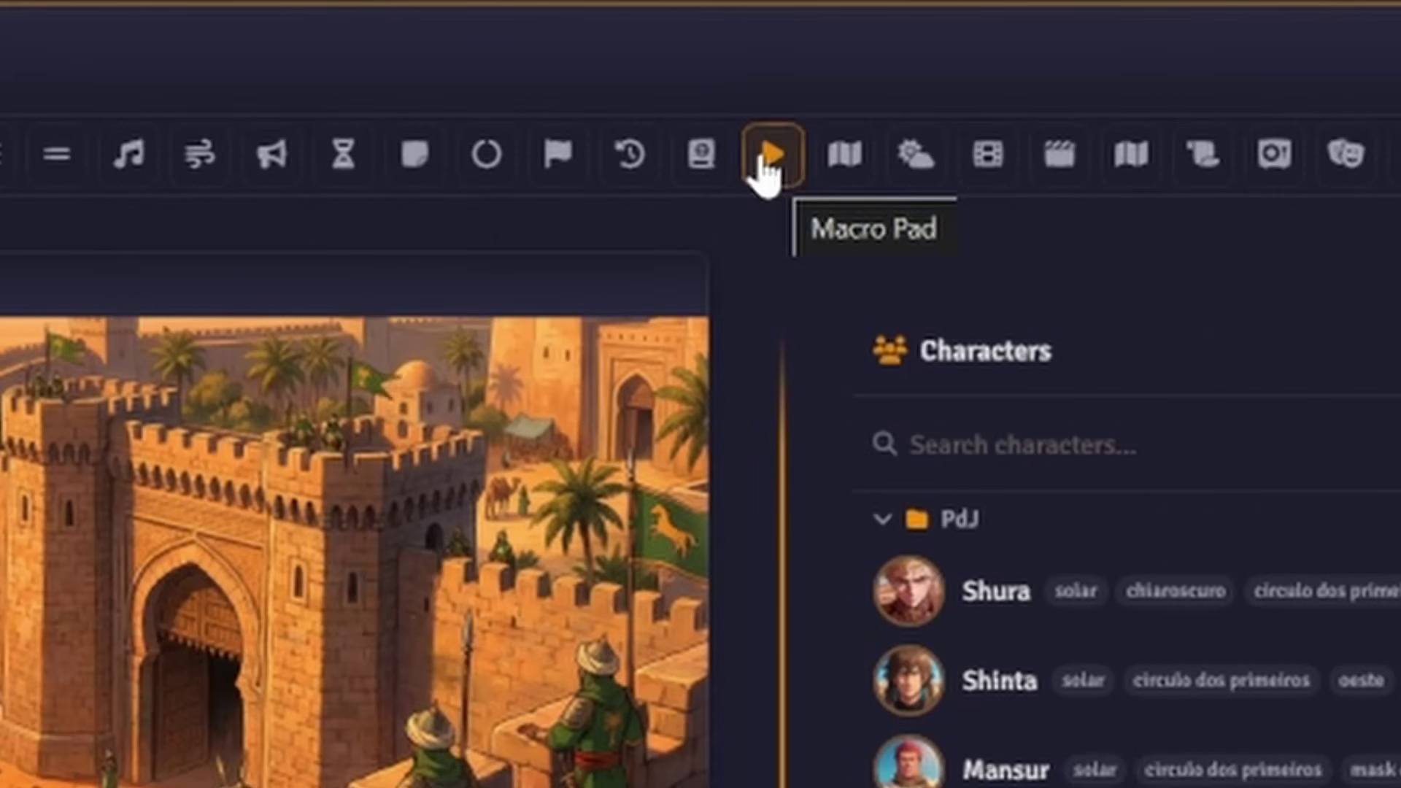
- Add a Macro Pad widget, place it beyond the last vertical divider, and enlarge it
click(765, 164)
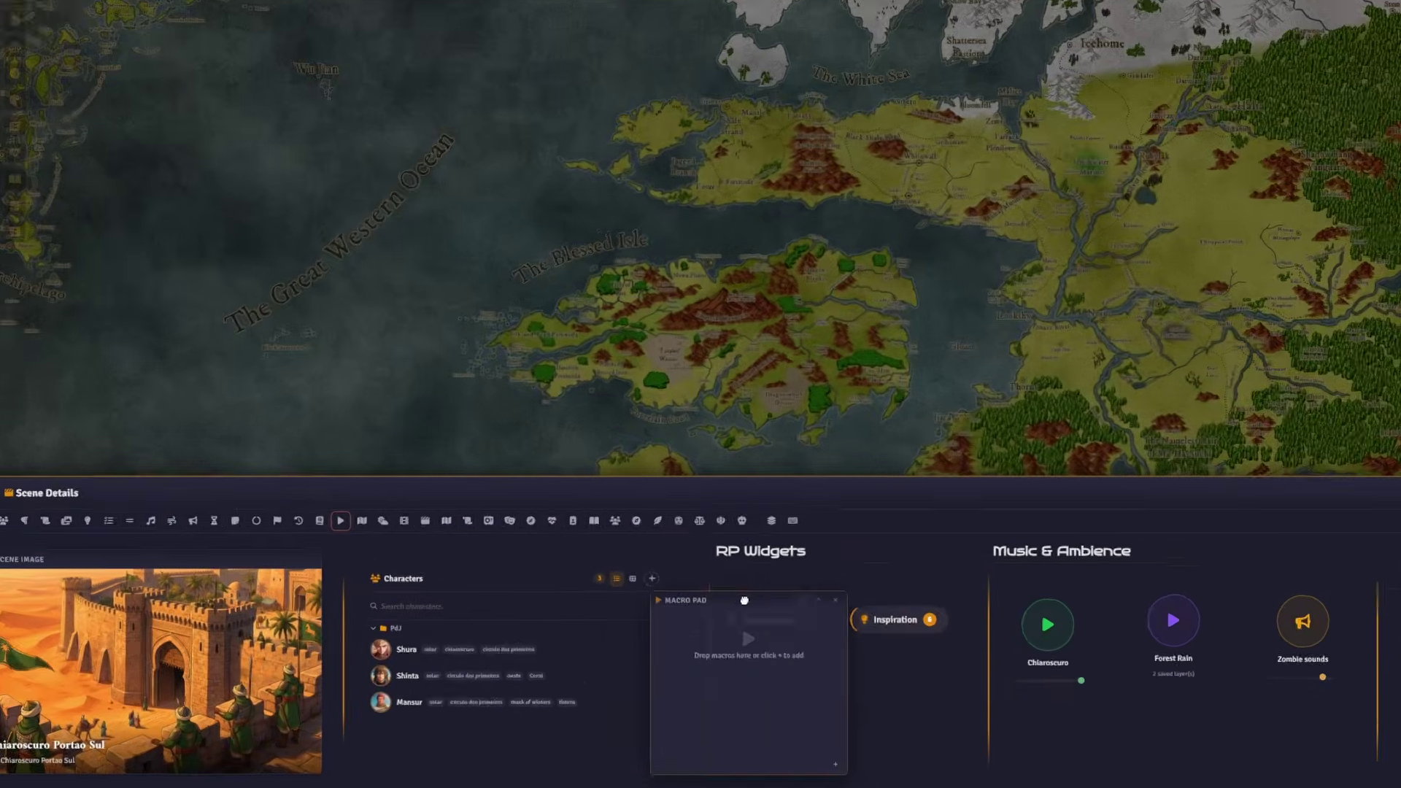
drag(1400, 300, 1400, 300)
drag(1210, 582, 1259, 583)
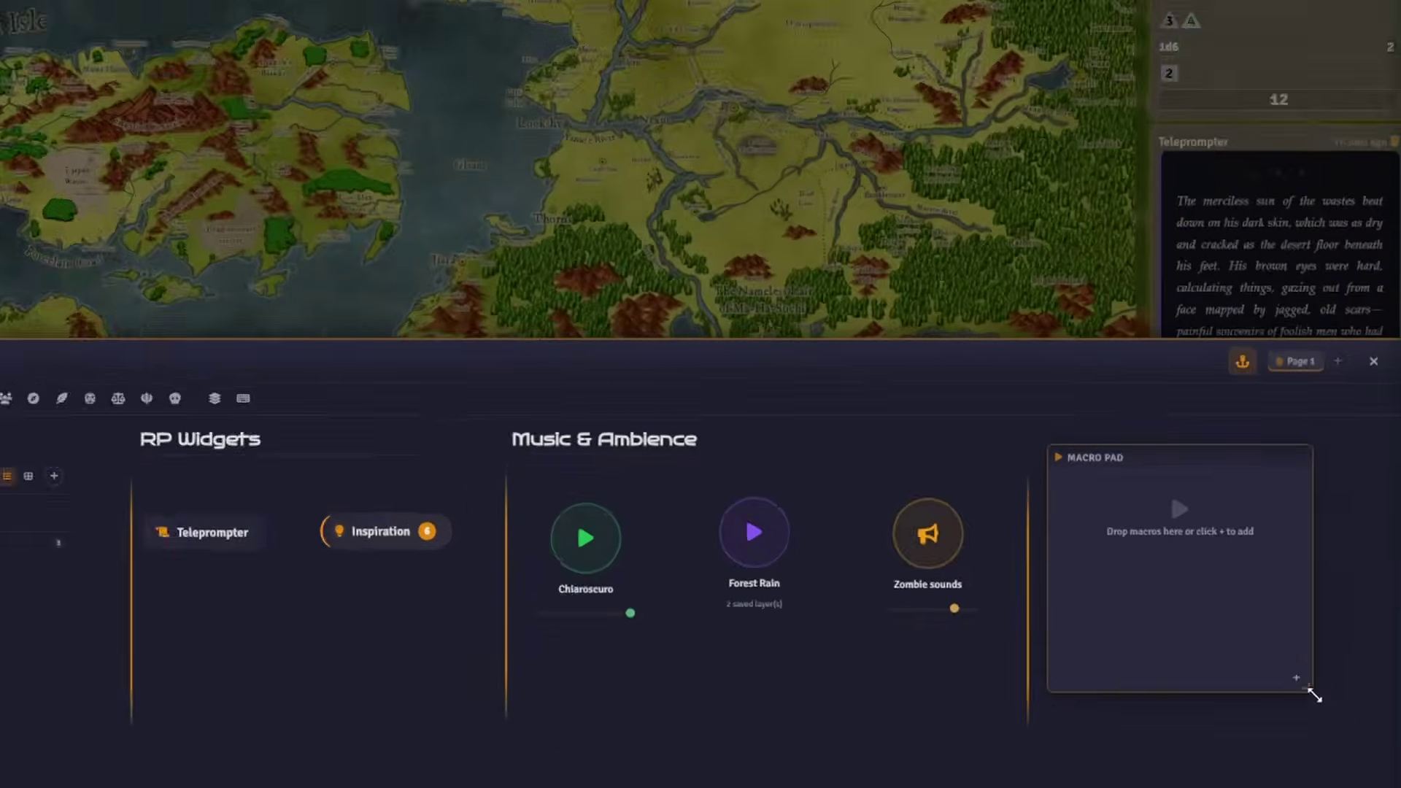
drag(1313, 696, 1361, 764)
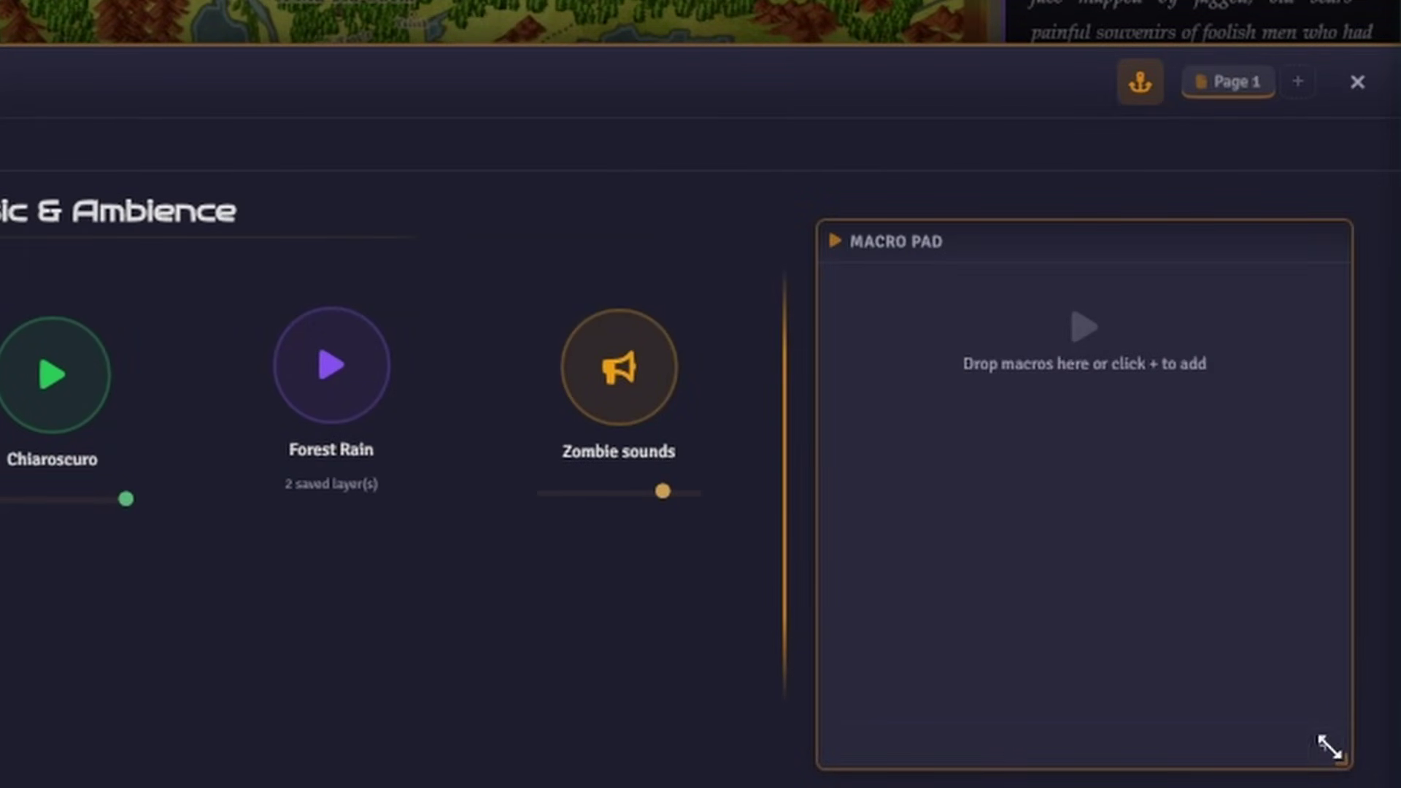
- Add the Narrator sheet macro to the Macro Pad and try running it
click(1327, 746)
scroll(1217, 526, down, 3)
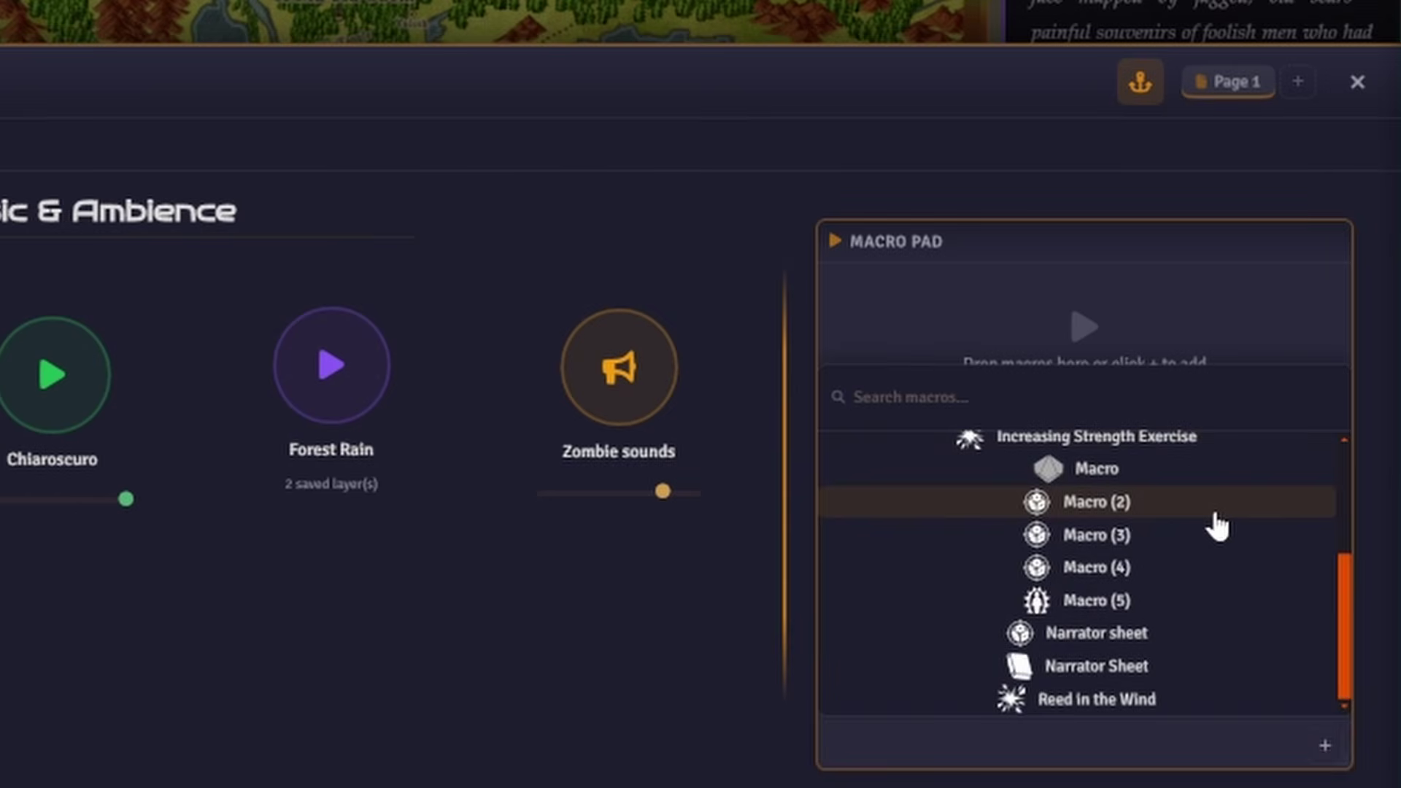
click(1147, 635)
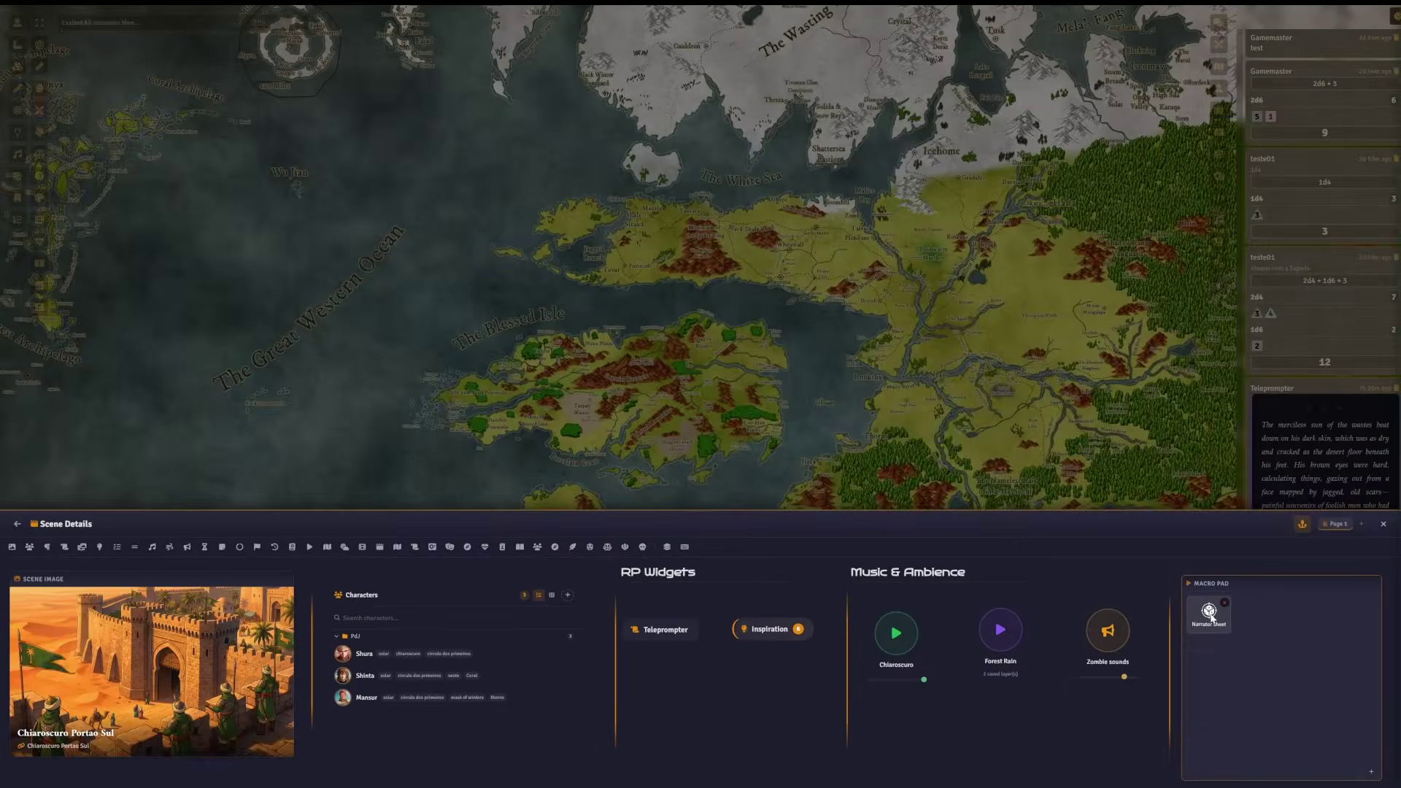
click(892, 332)
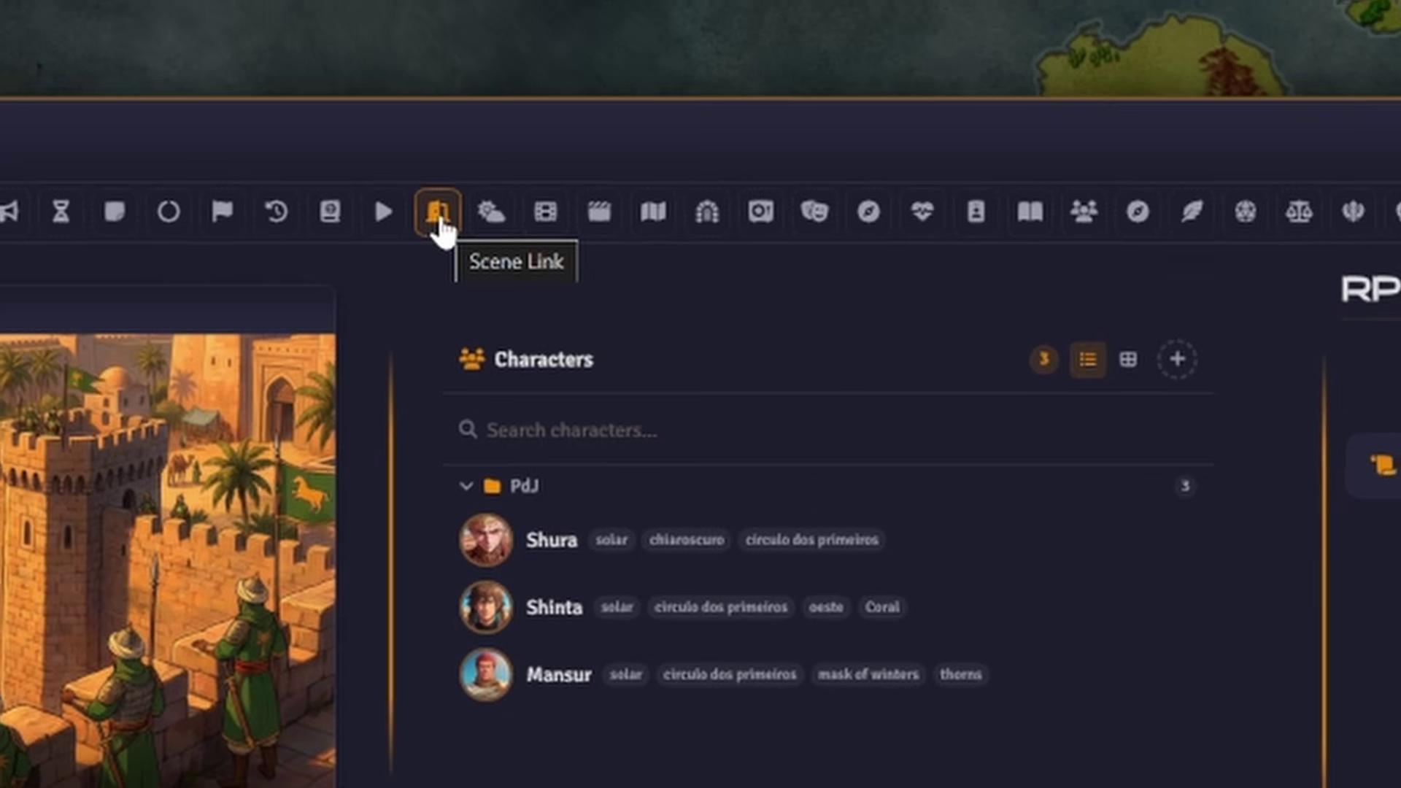
- Add a Scene Link widget, place it beyond the last vertical divider, and link it to the baseS scene
click(440, 215)
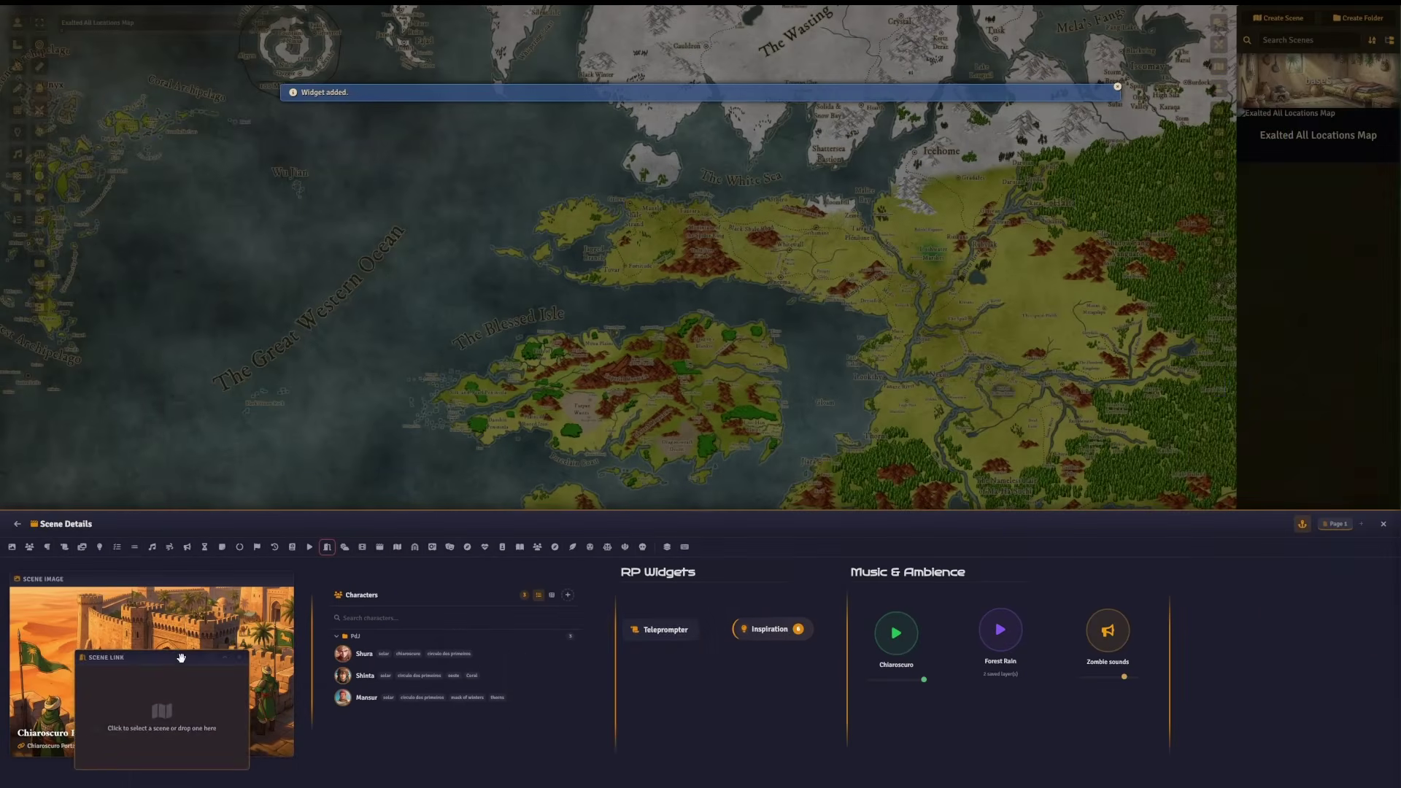
drag(181, 658, 1278, 578)
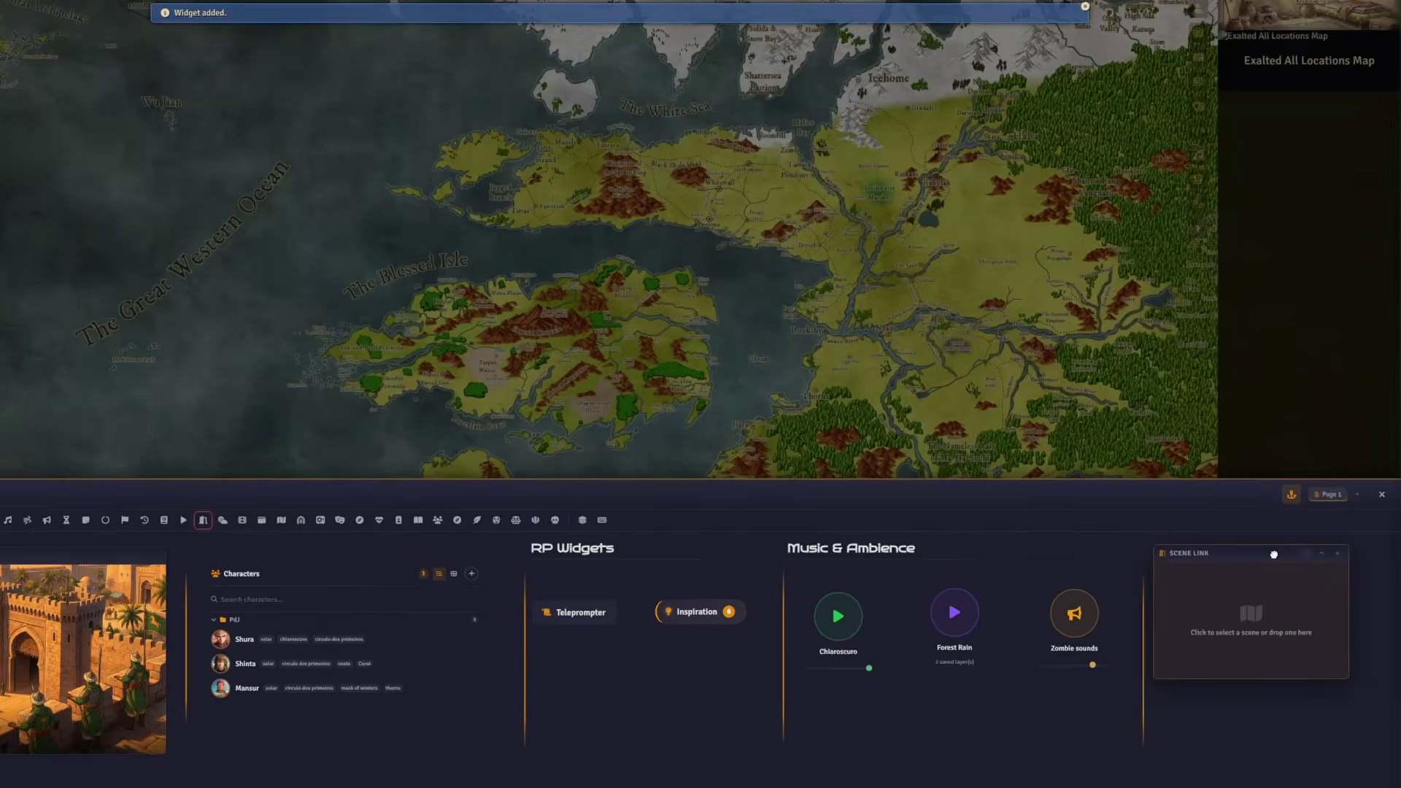
click(1244, 610)
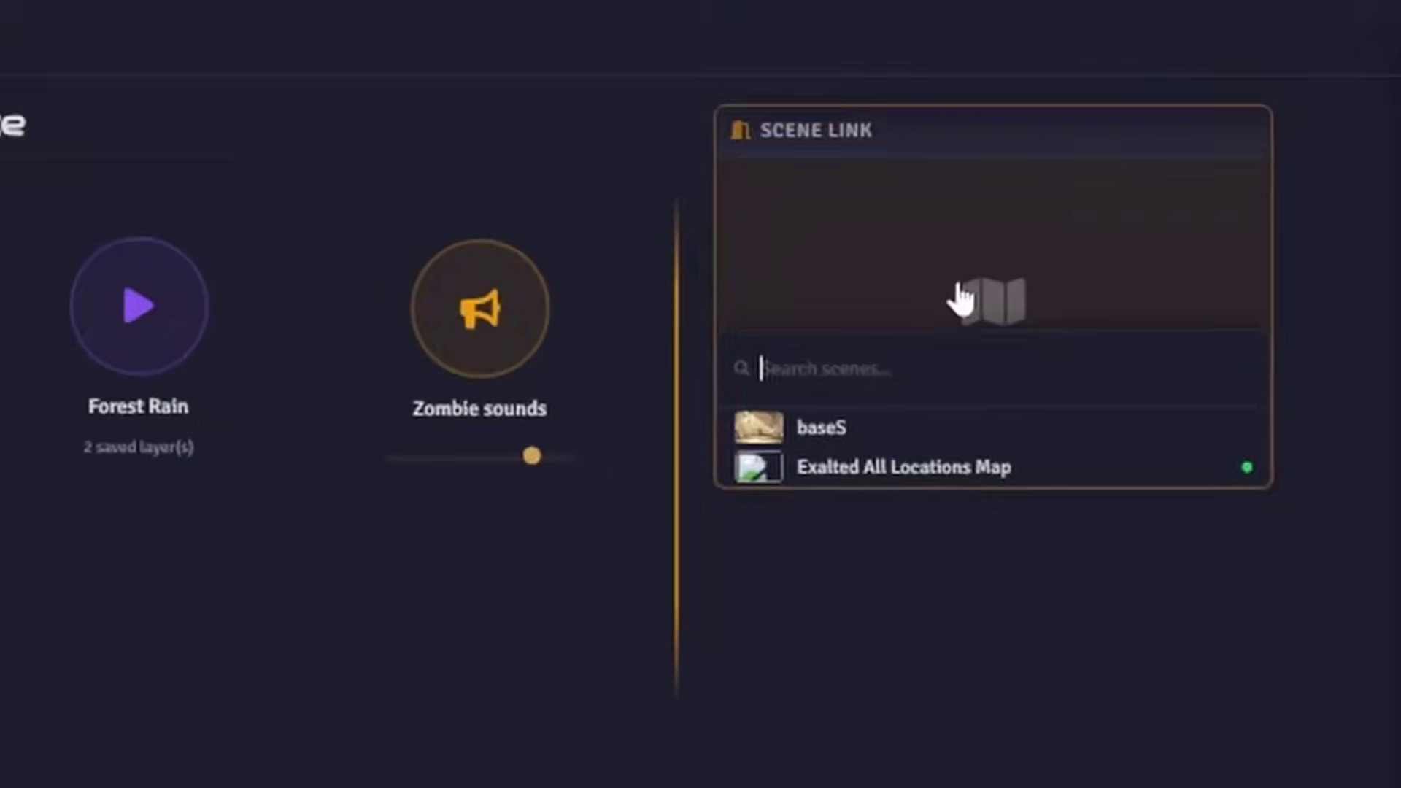
click(805, 437)
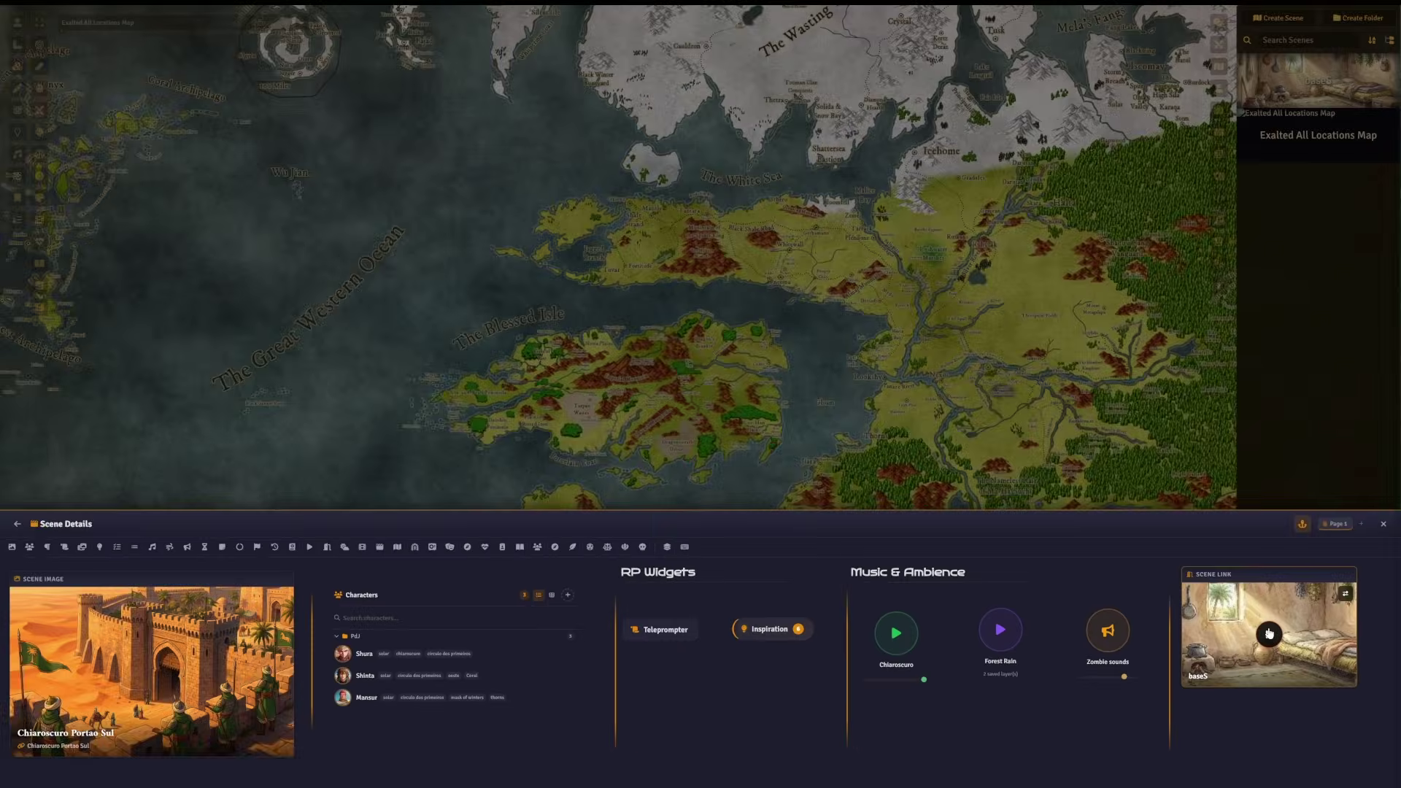
click(1219, 577)
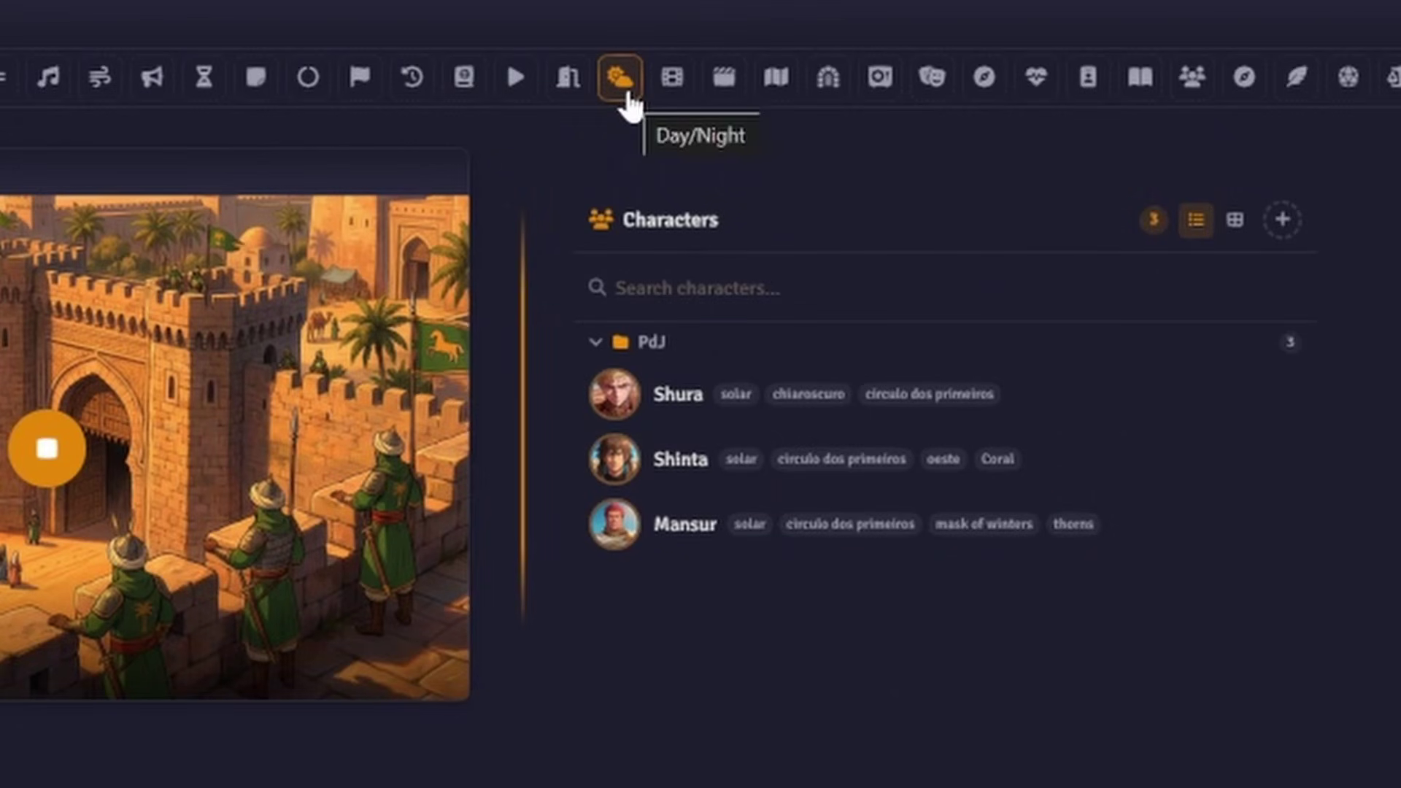
- Add a Day/Night widget beyond the last vertical divider and advance its clock to 20:10 in 30-minute increments
click(623, 86)
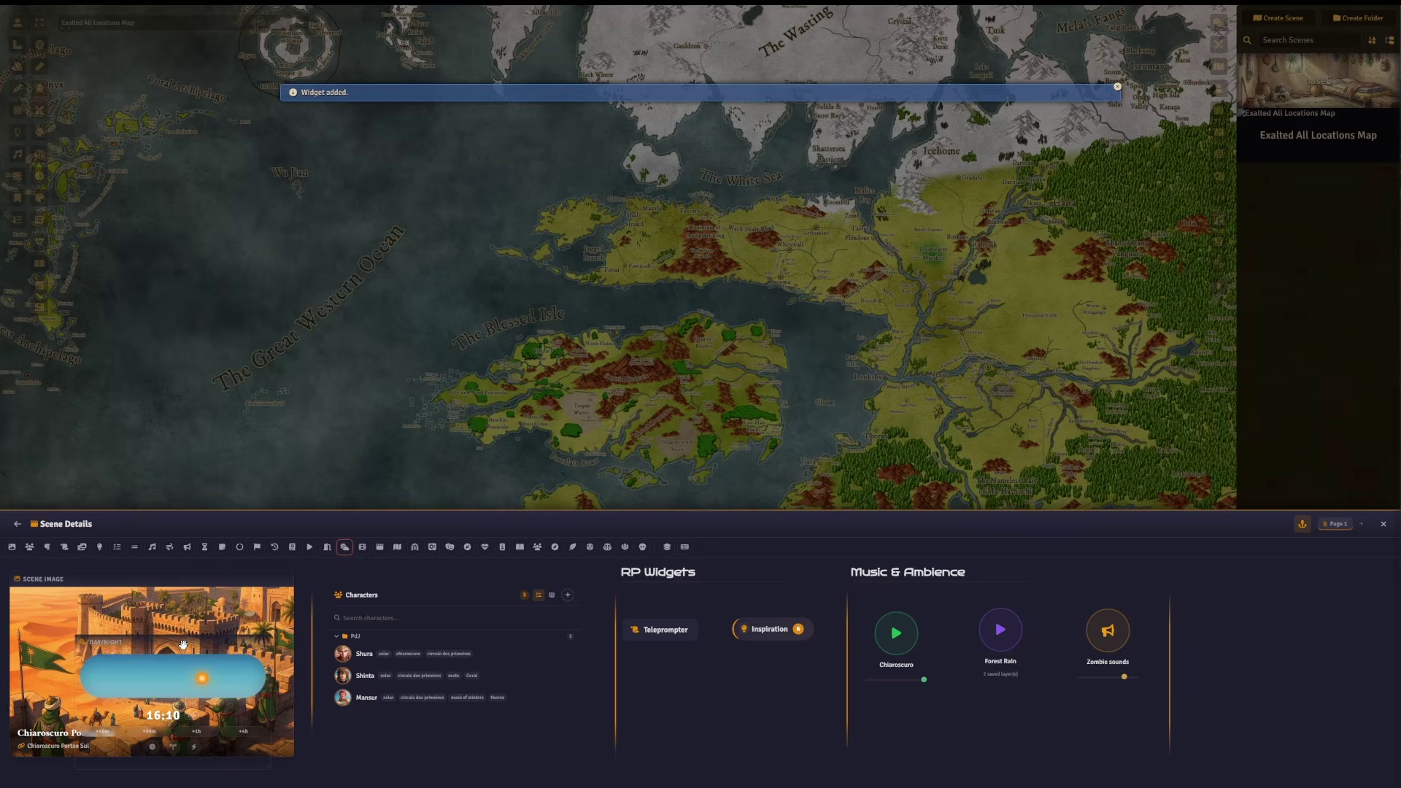
drag(200, 642, 1290, 594)
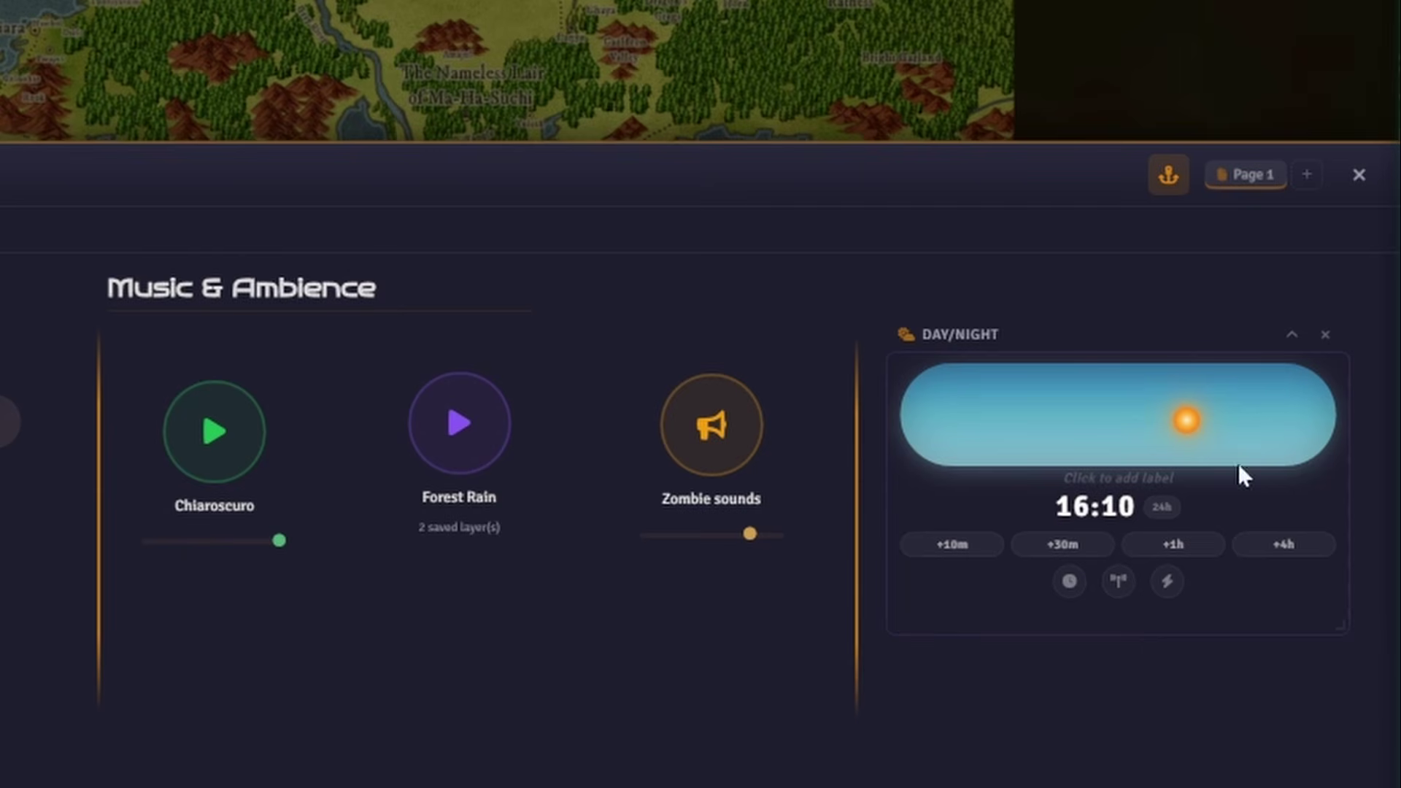
click(1067, 546)
click(1058, 552)
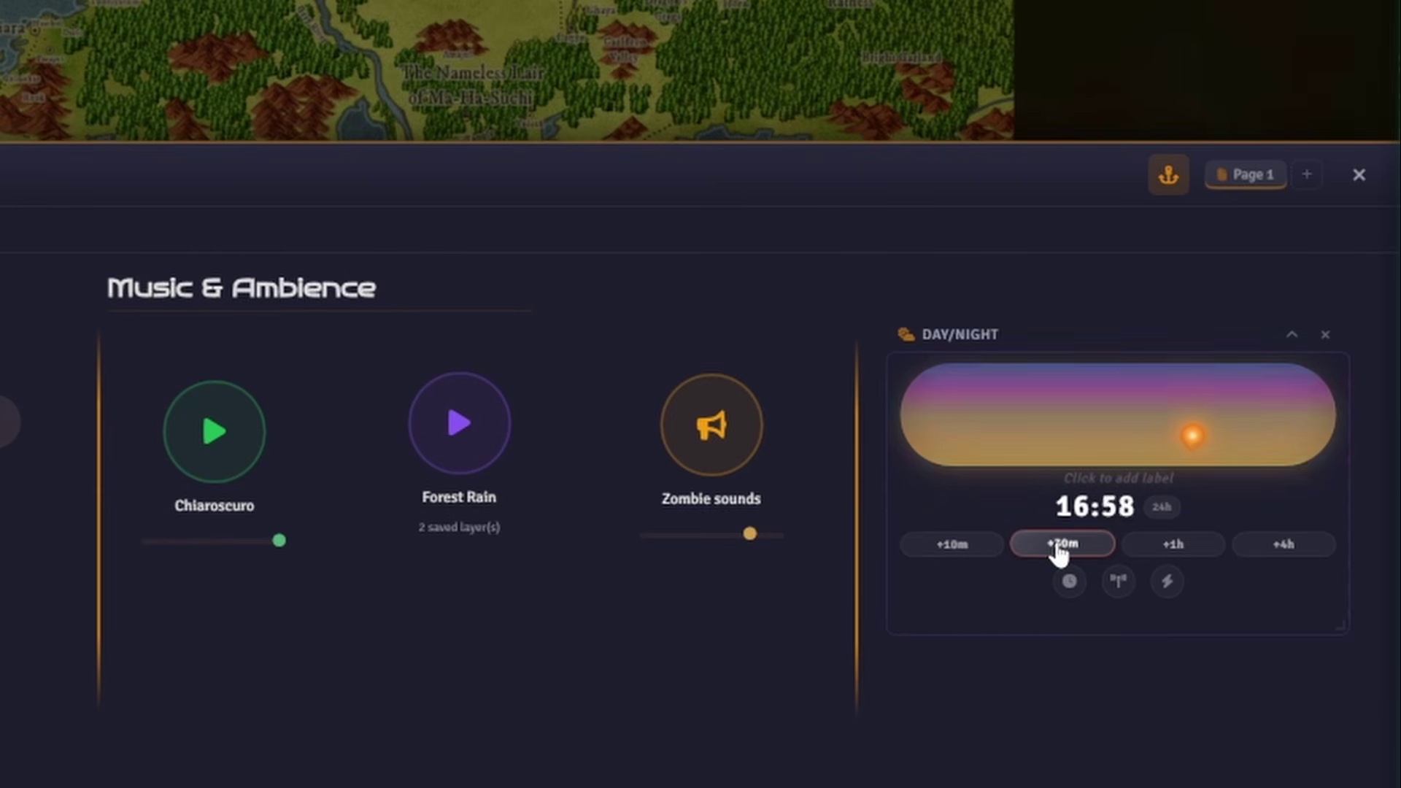
click(1059, 548)
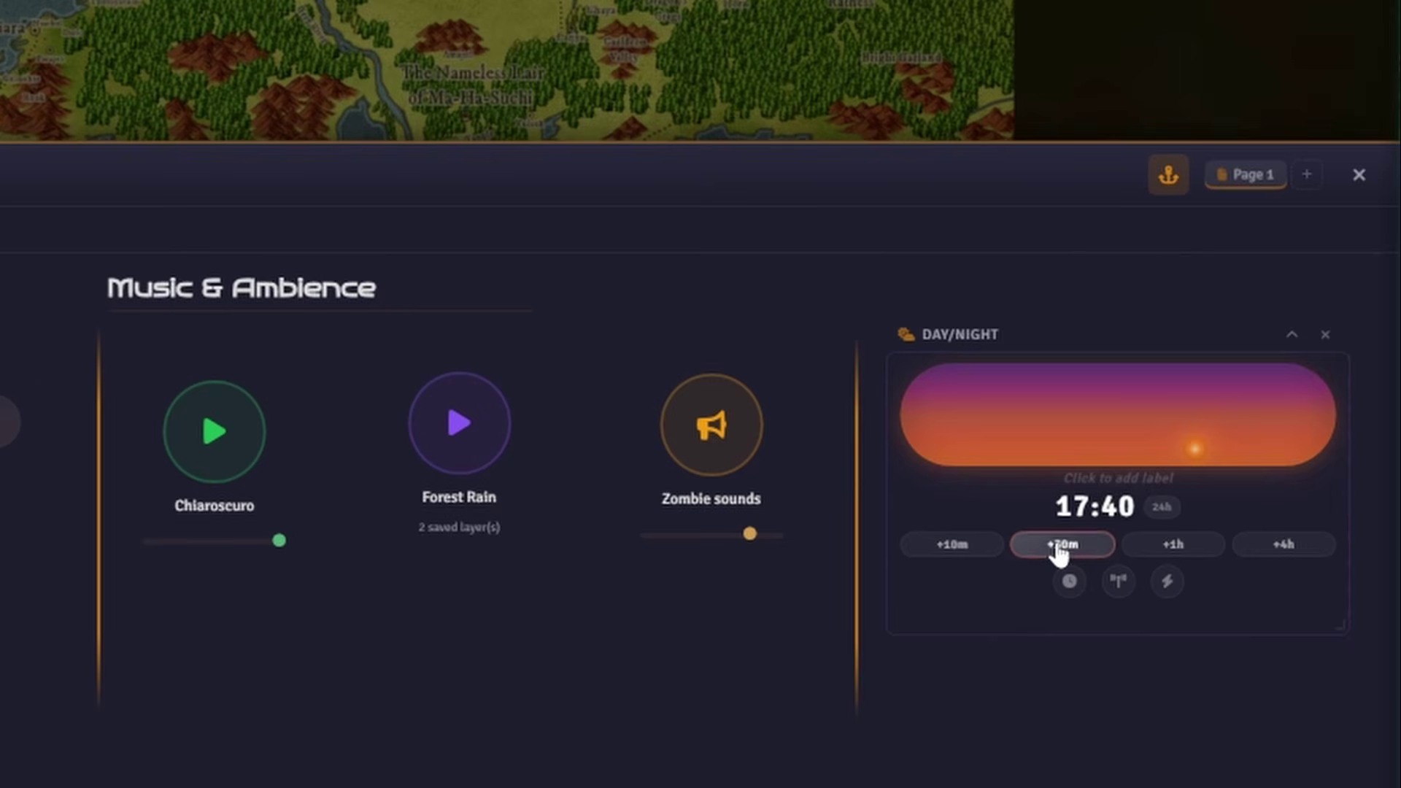
click(1059, 549)
click(1060, 549)
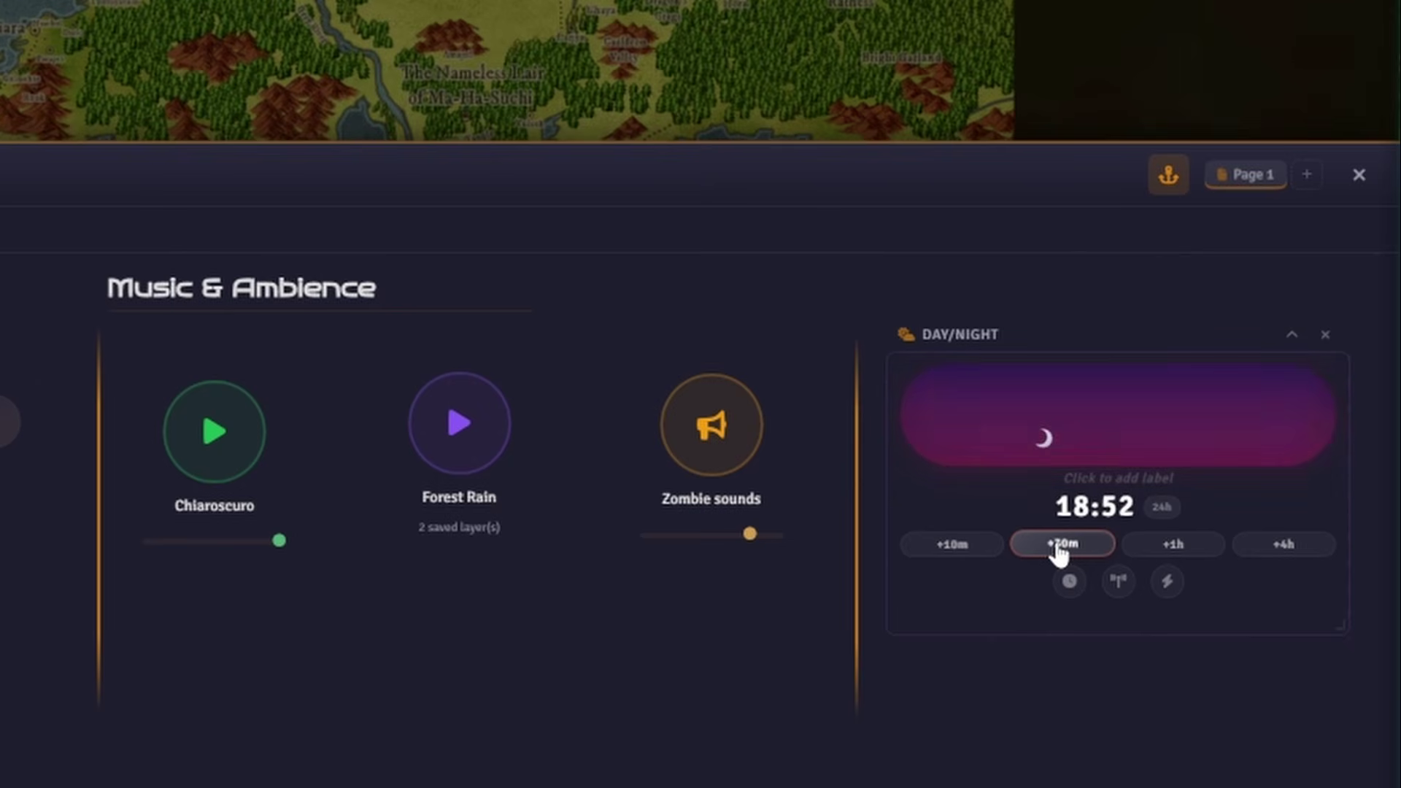
click(1060, 549)
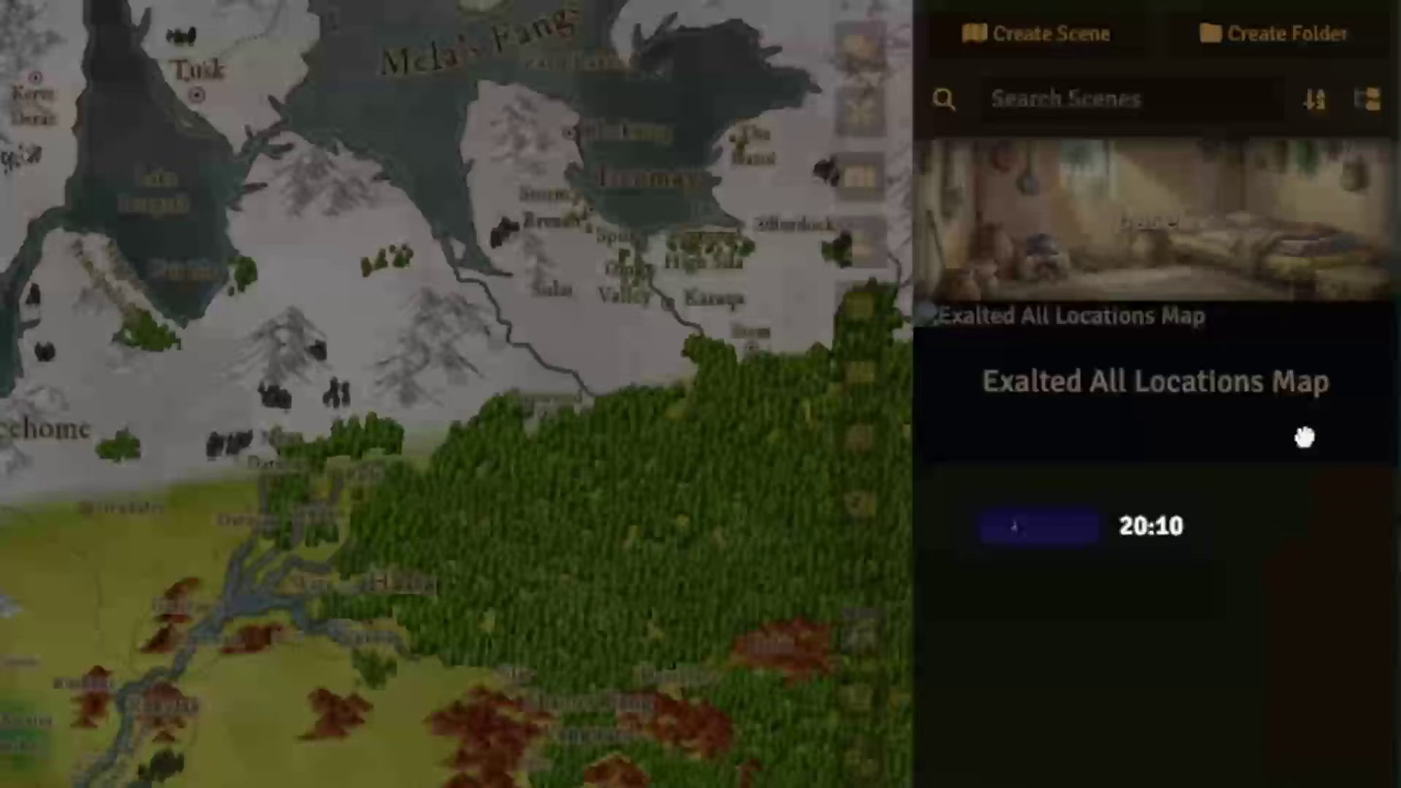
- Move the Day/Night clock overlay across the map and toggle the widget's lightning-bolt option
drag(1304, 436, 776, 33)
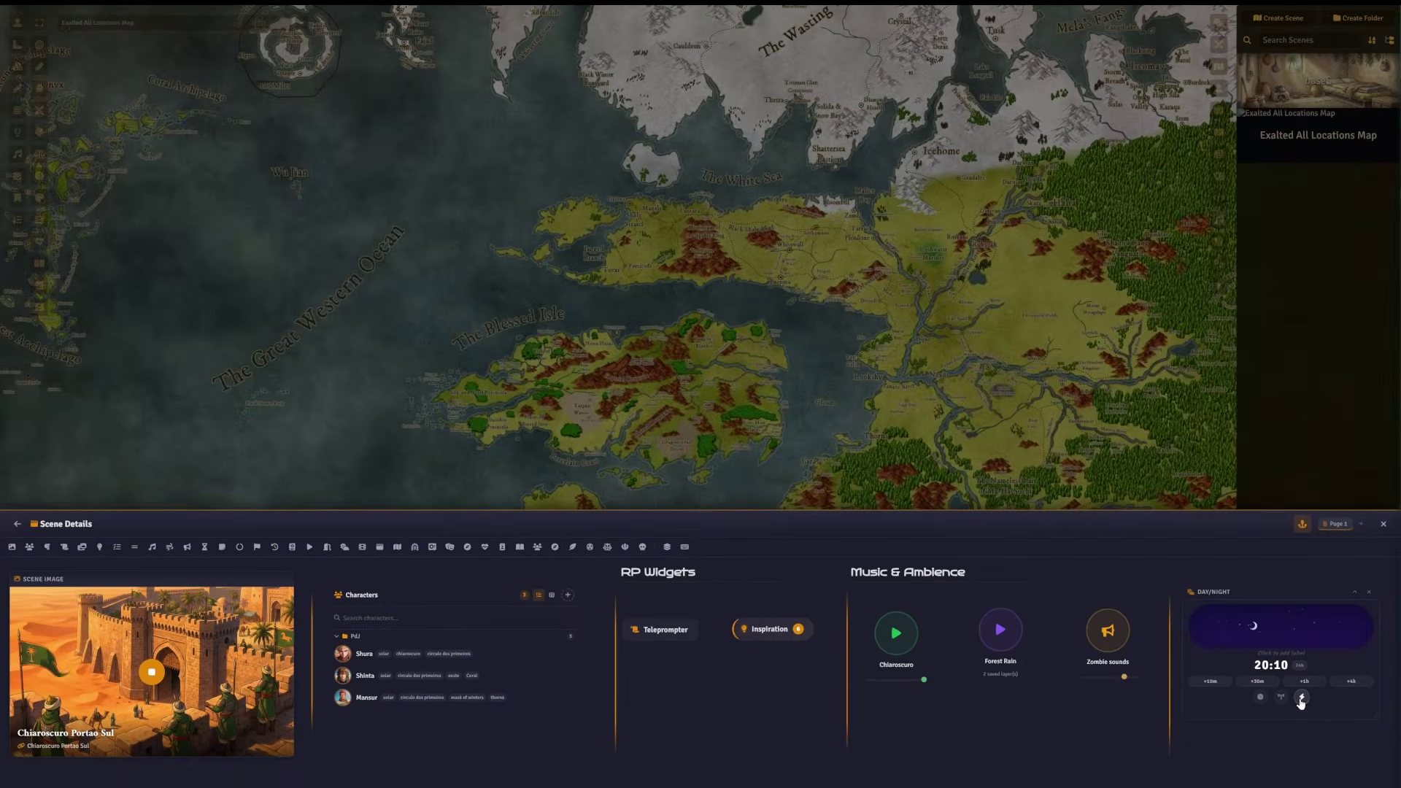
click(1301, 697)
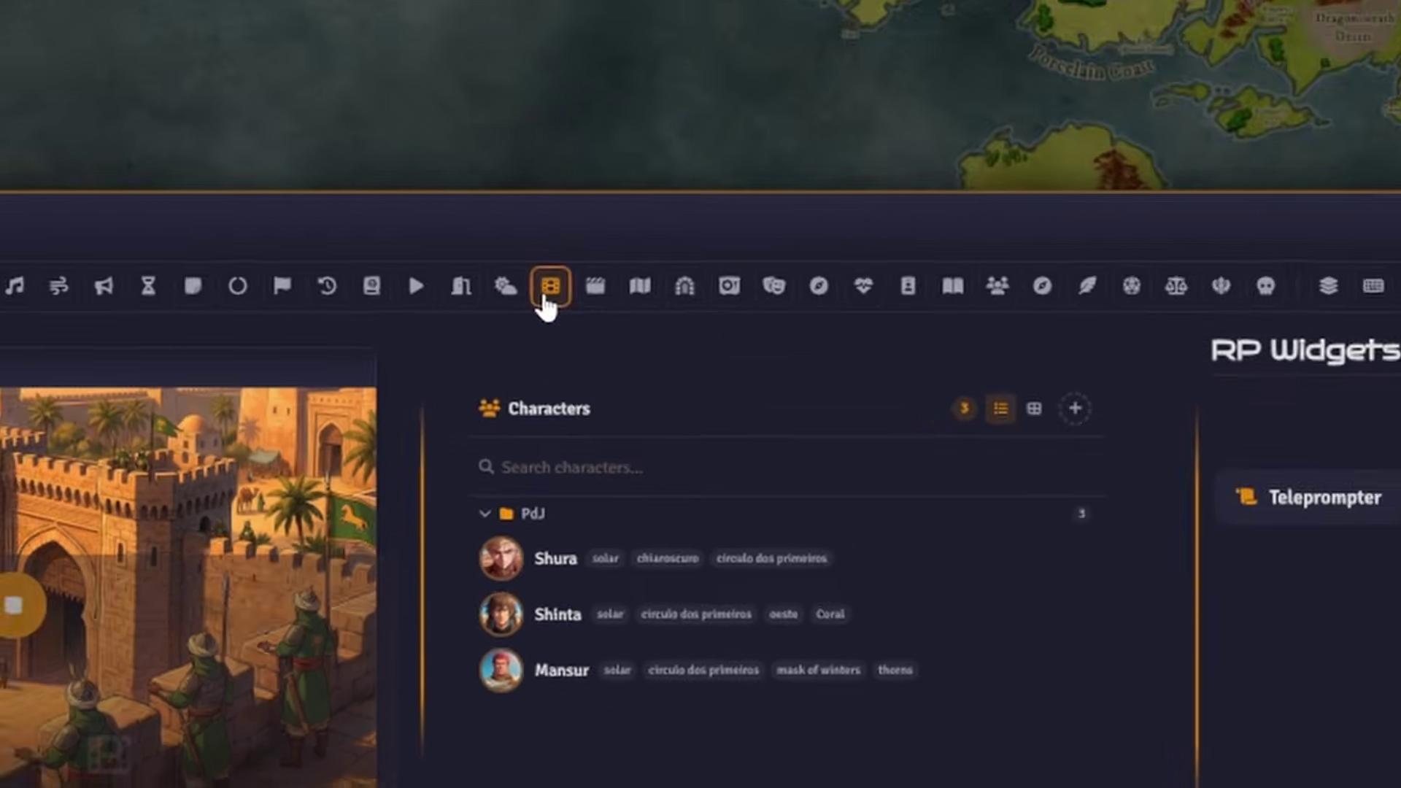
- Add a narrowed Sequence widget beyond the last vertical divider and load the Chiaroscuro Street sequence into it
click(659, 135)
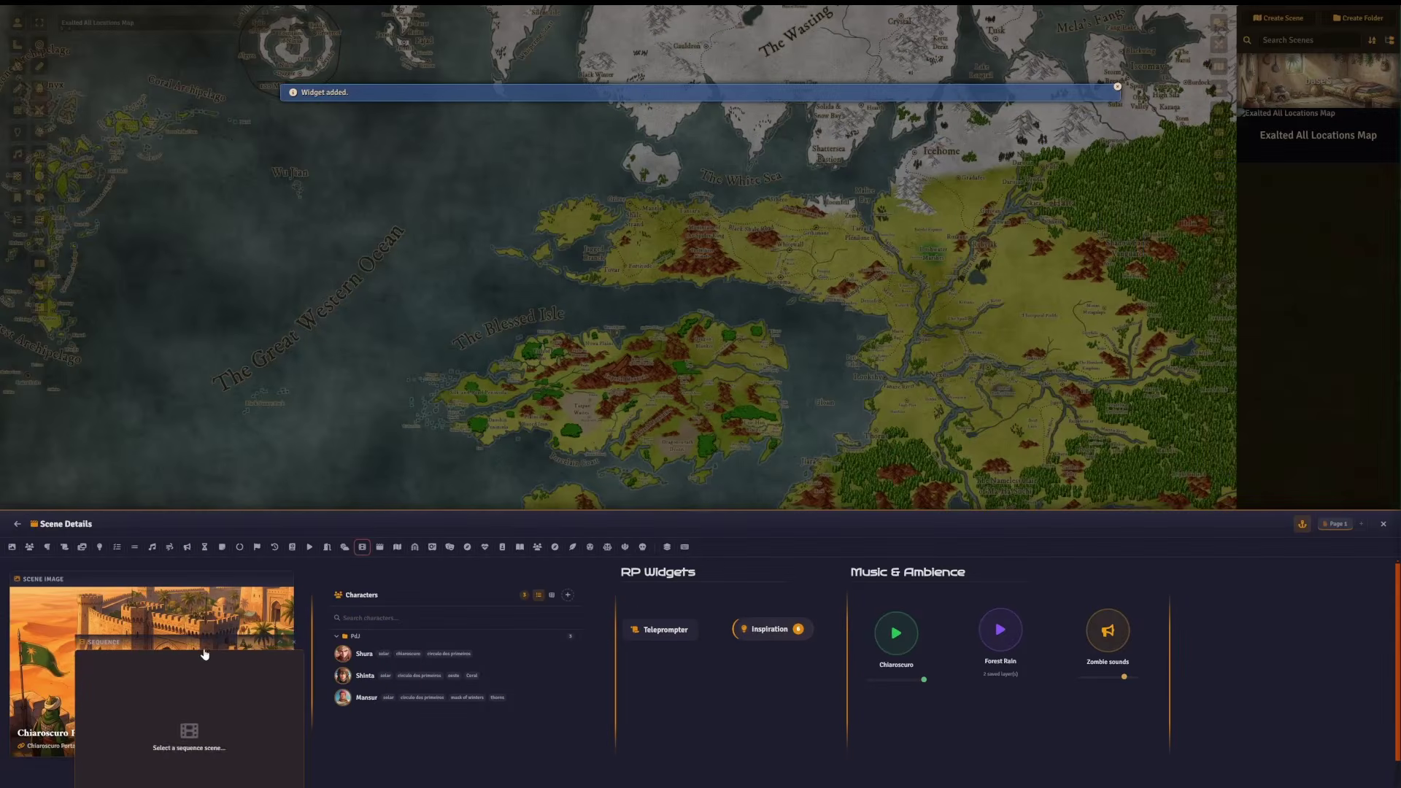
drag(208, 649, 1281, 581)
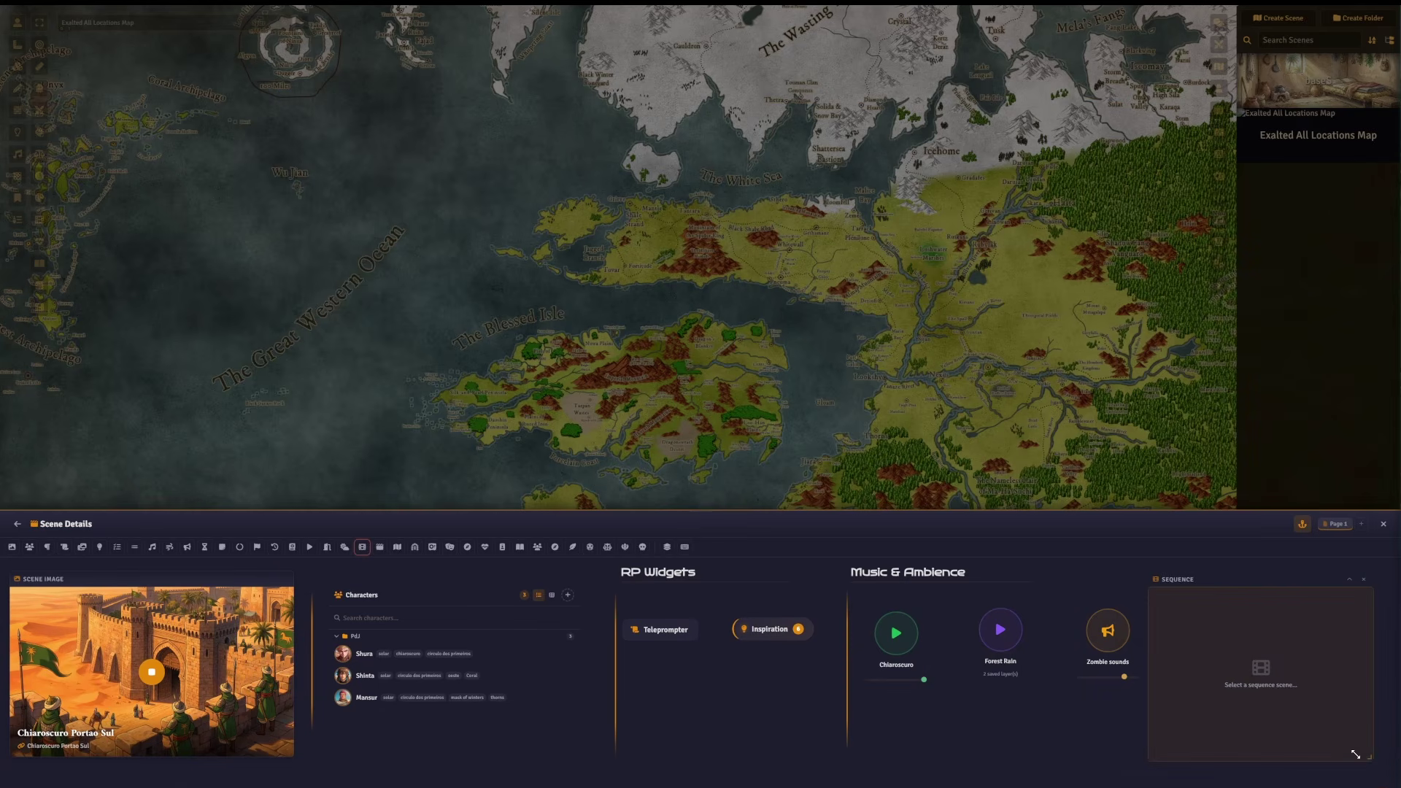
drag(1355, 754, 1291, 762)
drag(1214, 579, 1247, 579)
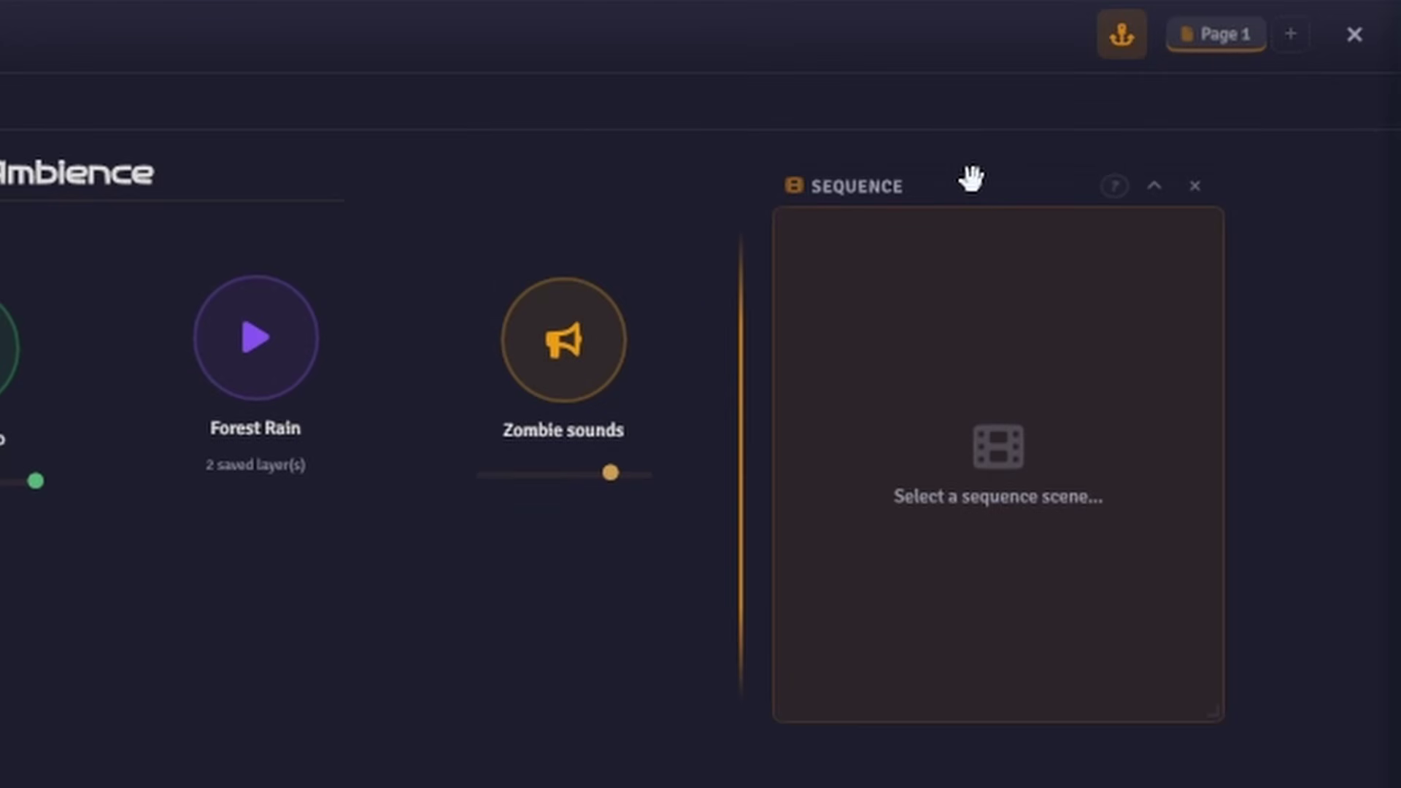
click(997, 443)
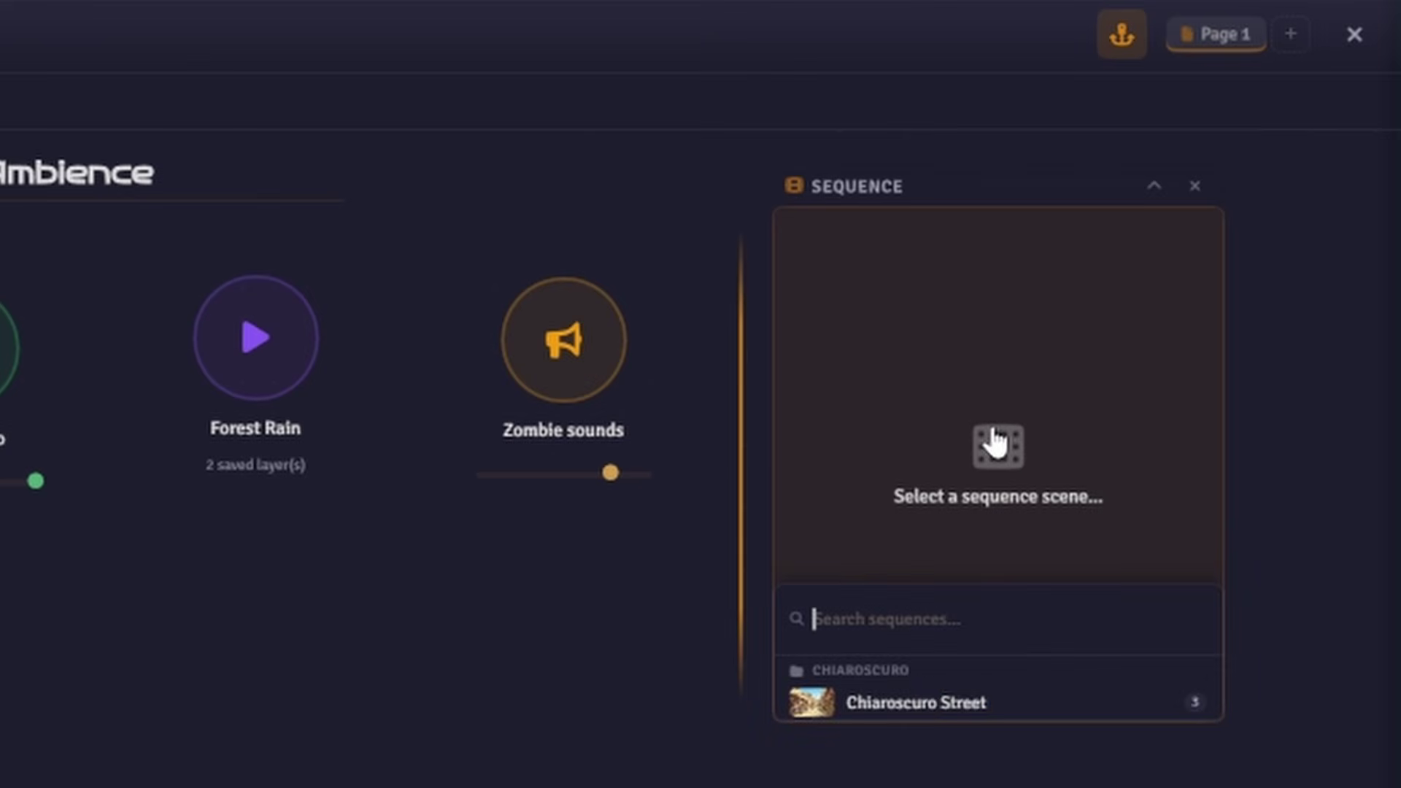
click(932, 714)
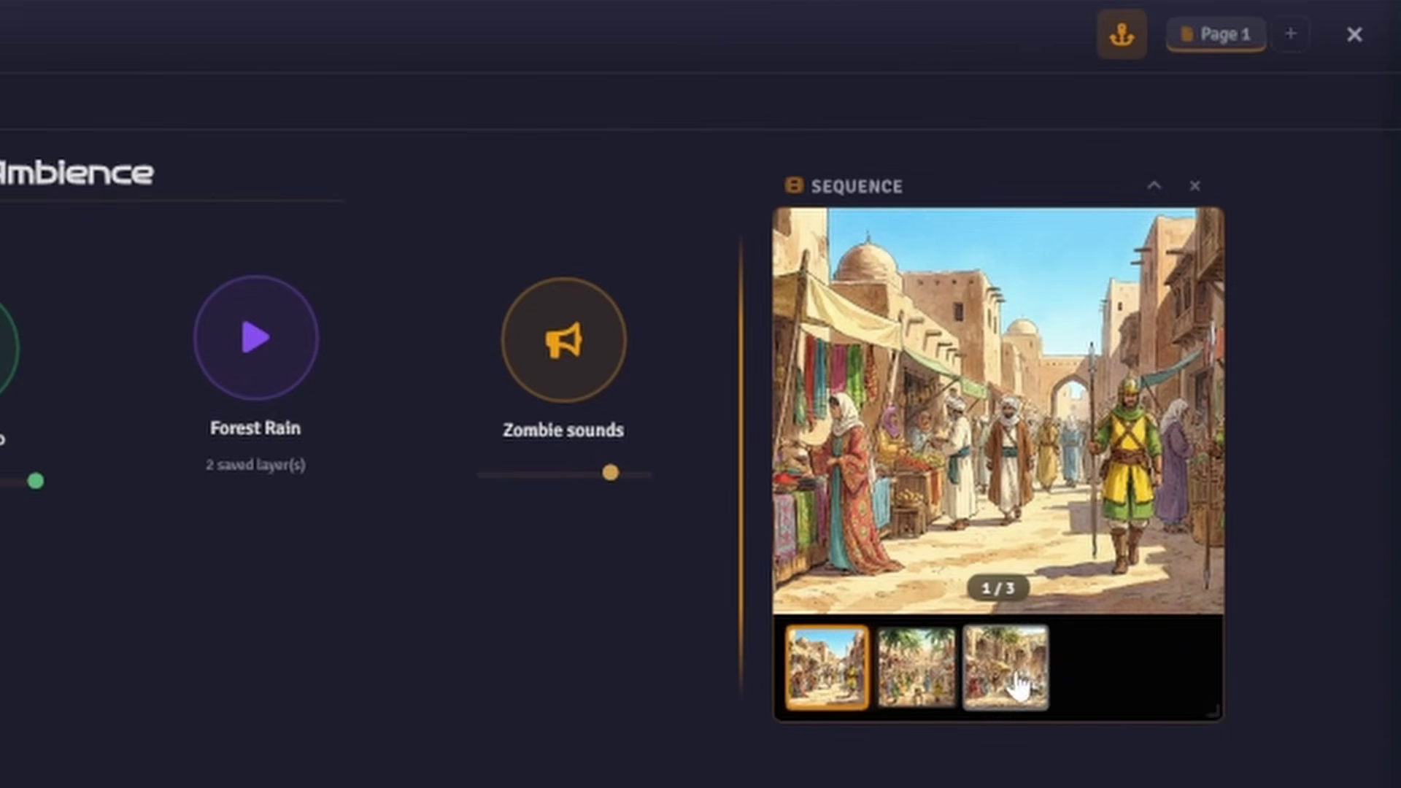
- Display the second, third and first images of the Chiaroscuro Street sequence, hiding the panel to view the second and third unobstructed
click(903, 664)
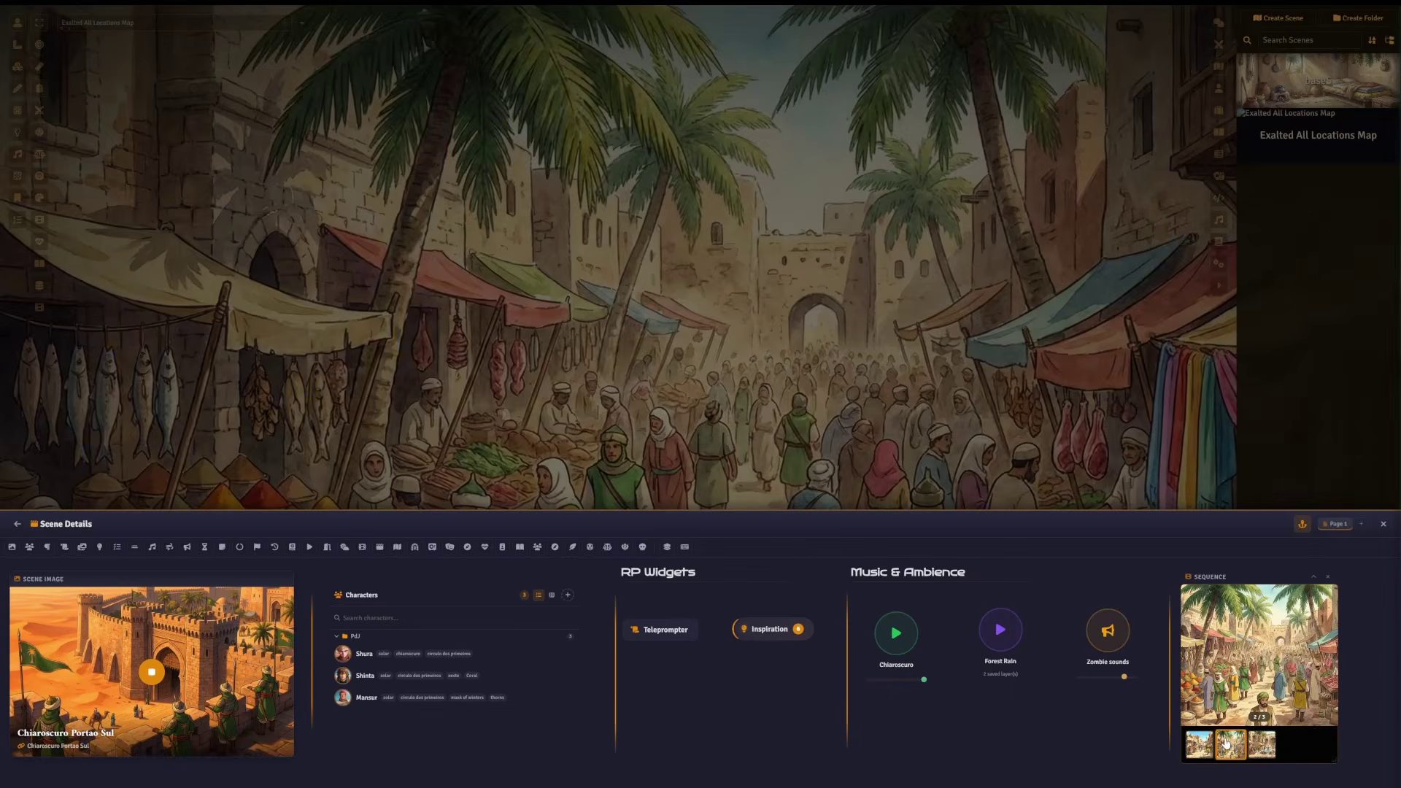
key(Escape)
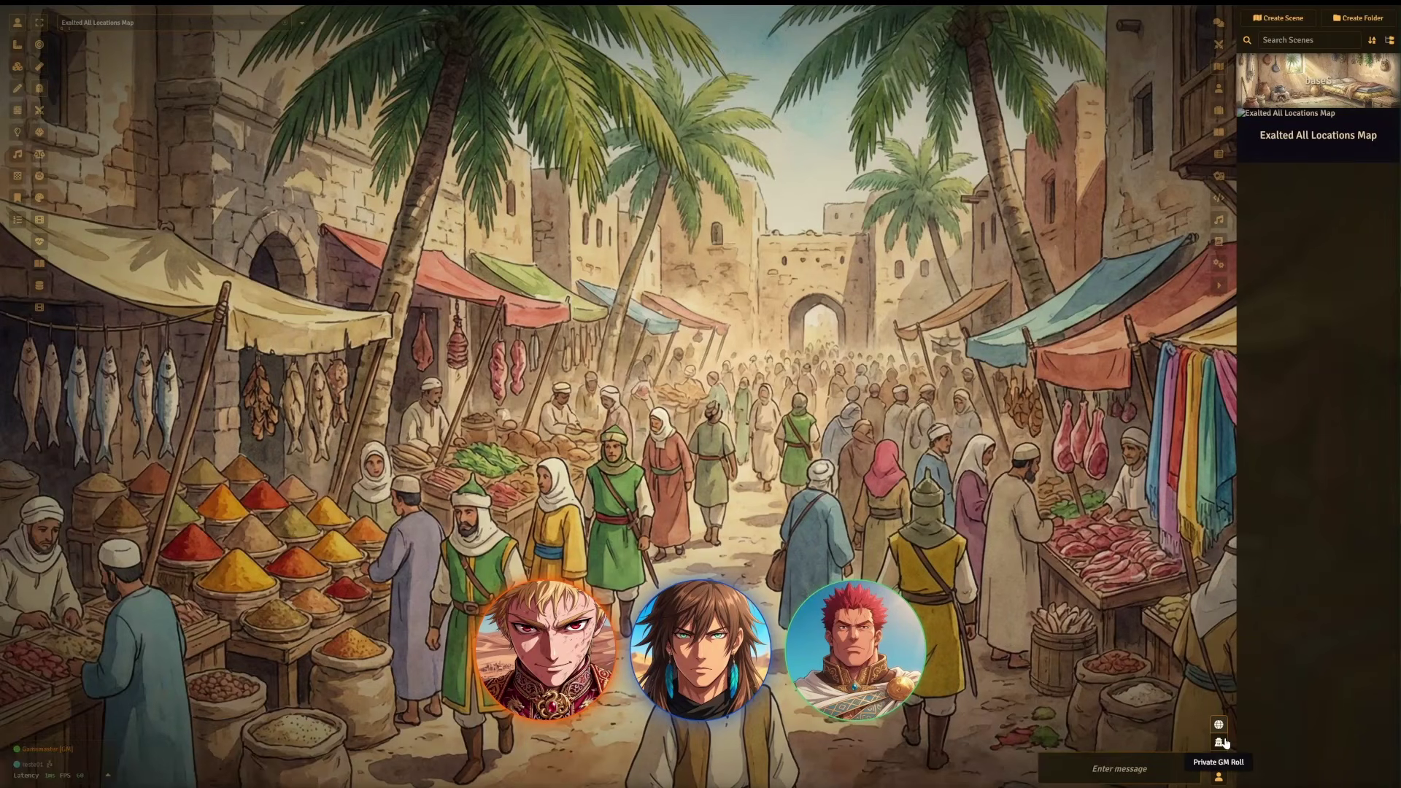
key(Escape)
click(1260, 743)
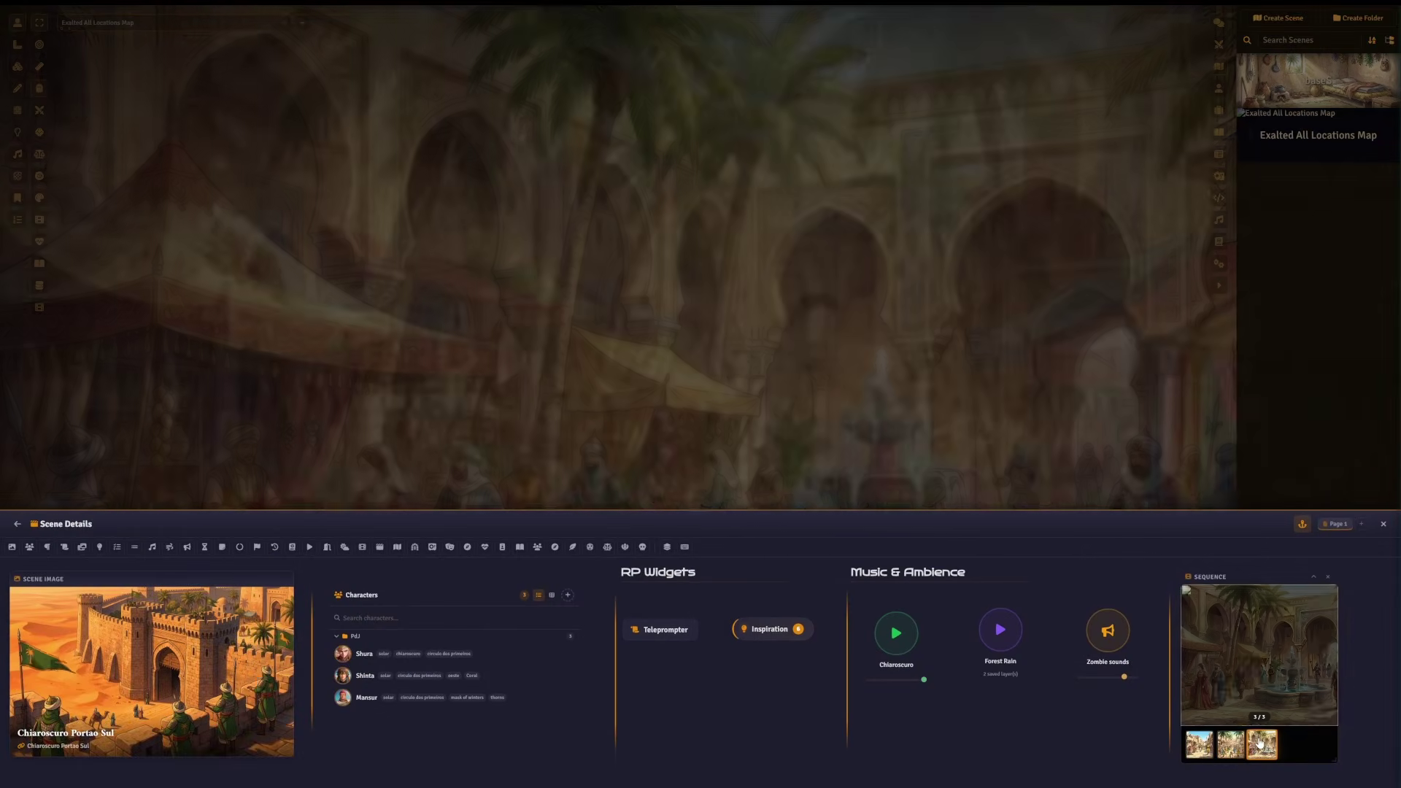
key(Escape)
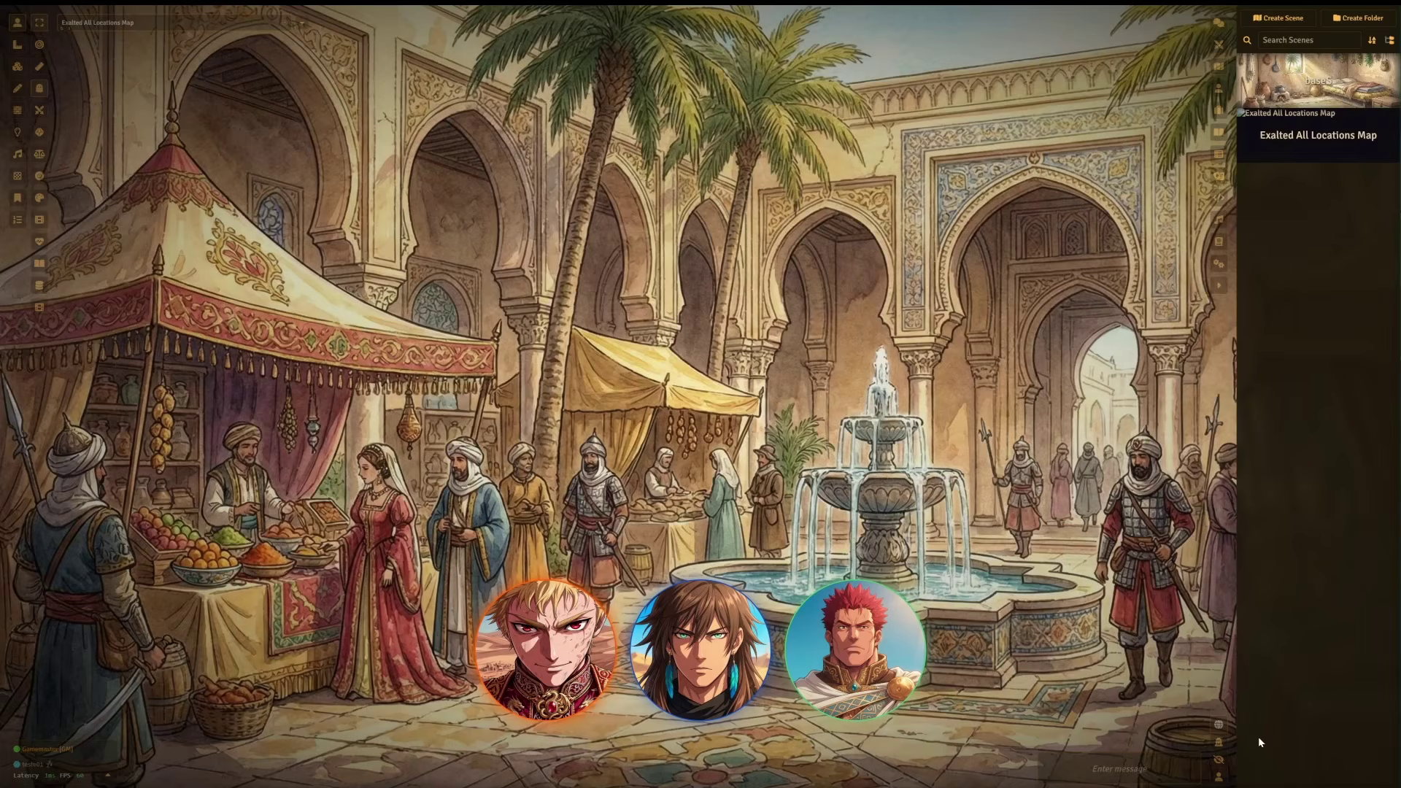
key(Escape)
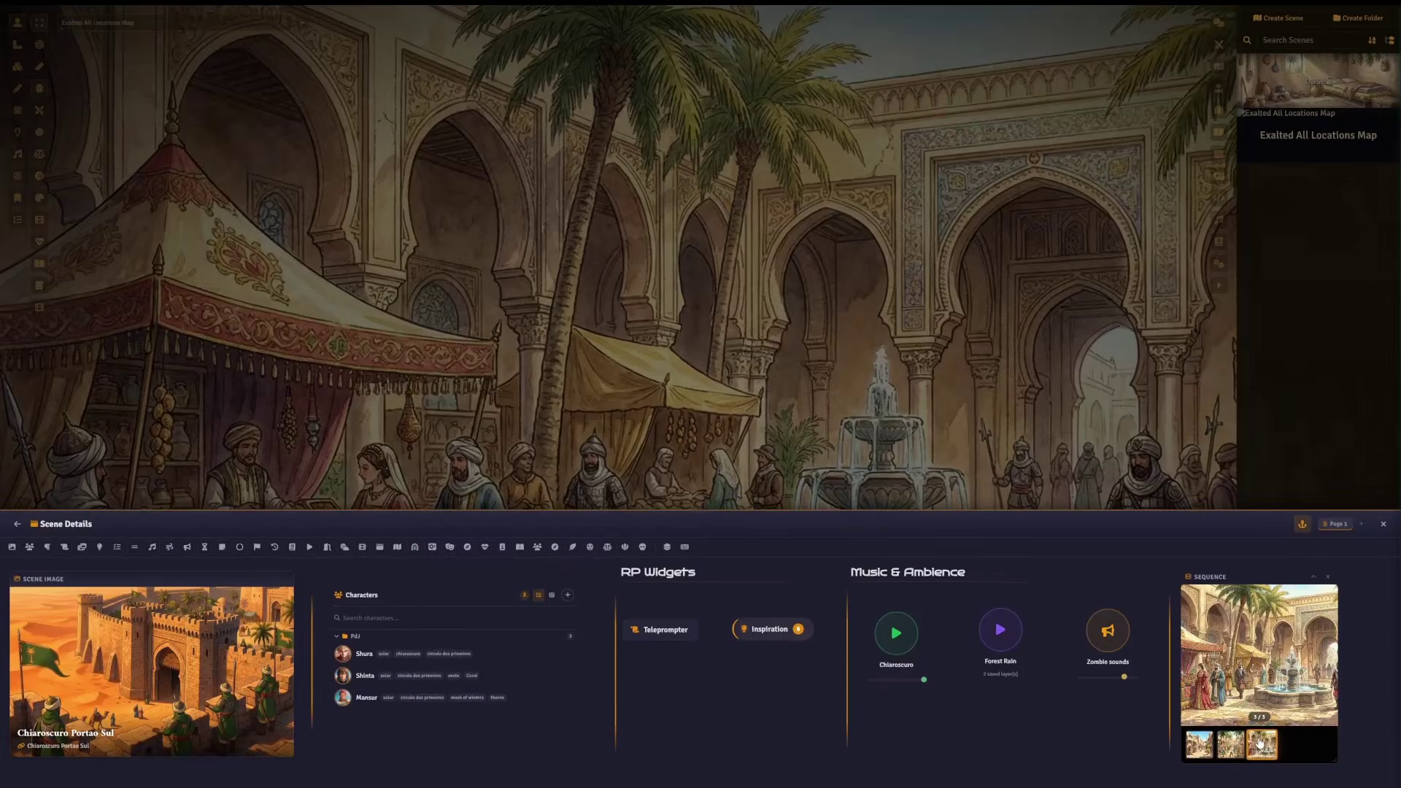
click(1192, 751)
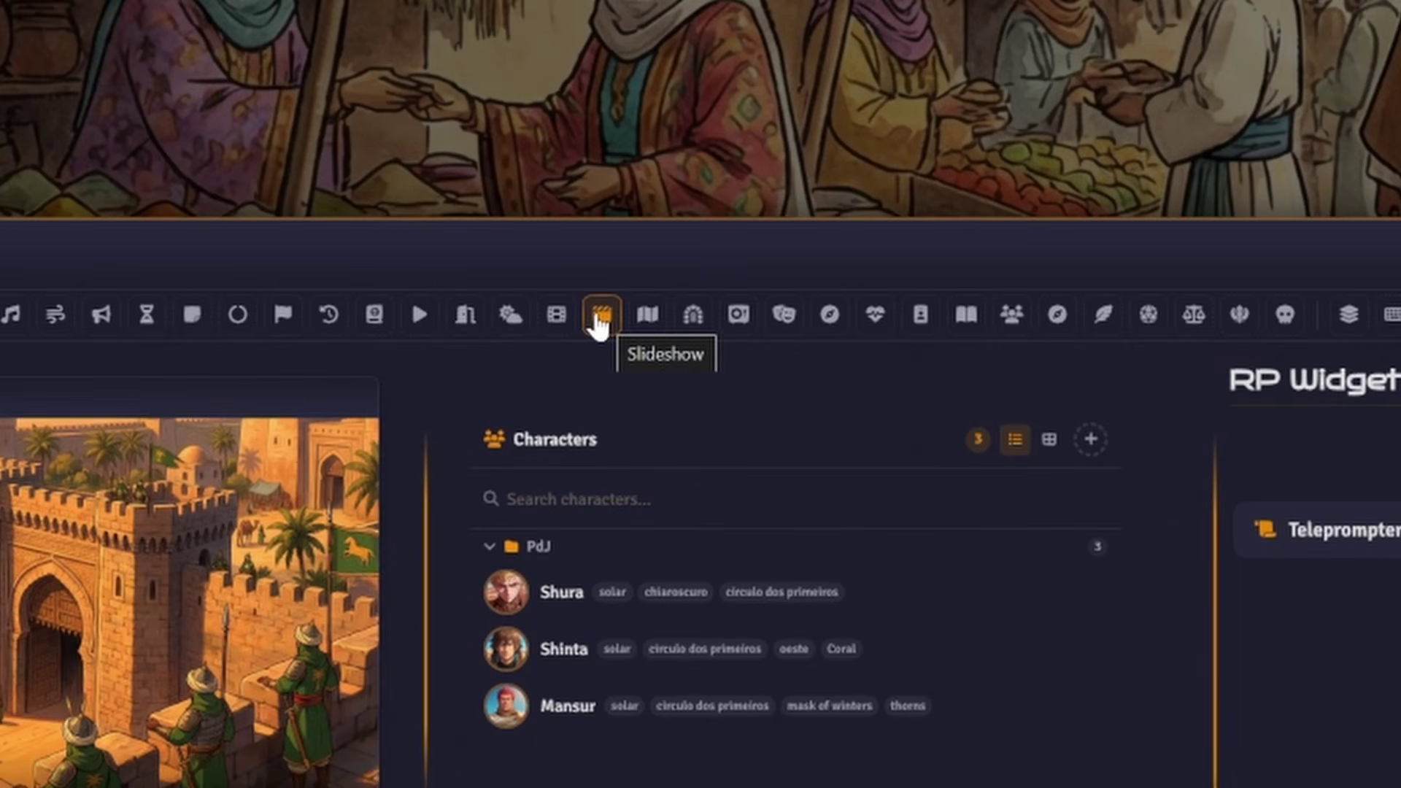
- Add an enlarged Slideshow widget beyond the last vertical divider and load the Deserto Dia slideshow into it
click(599, 318)
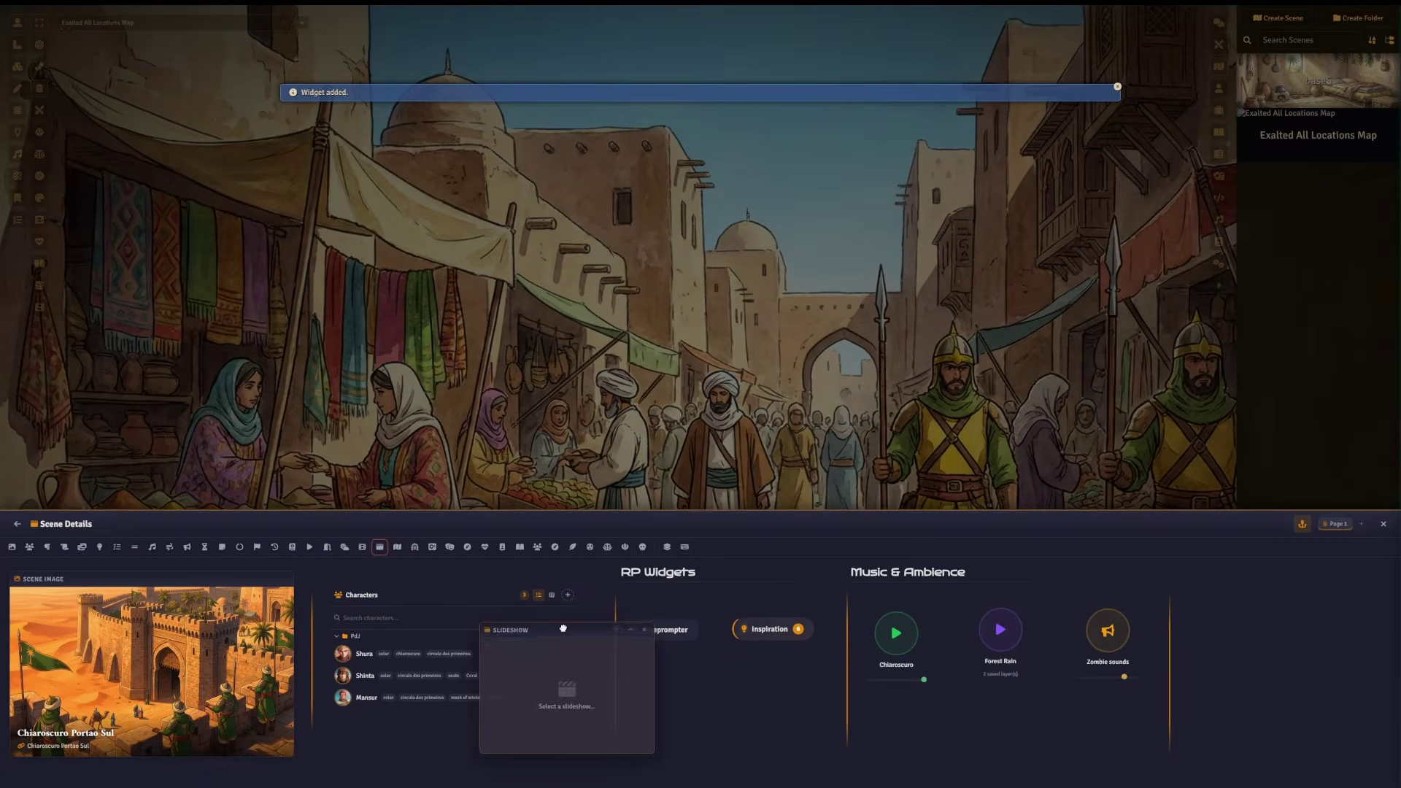
drag(563, 627, 1271, 575)
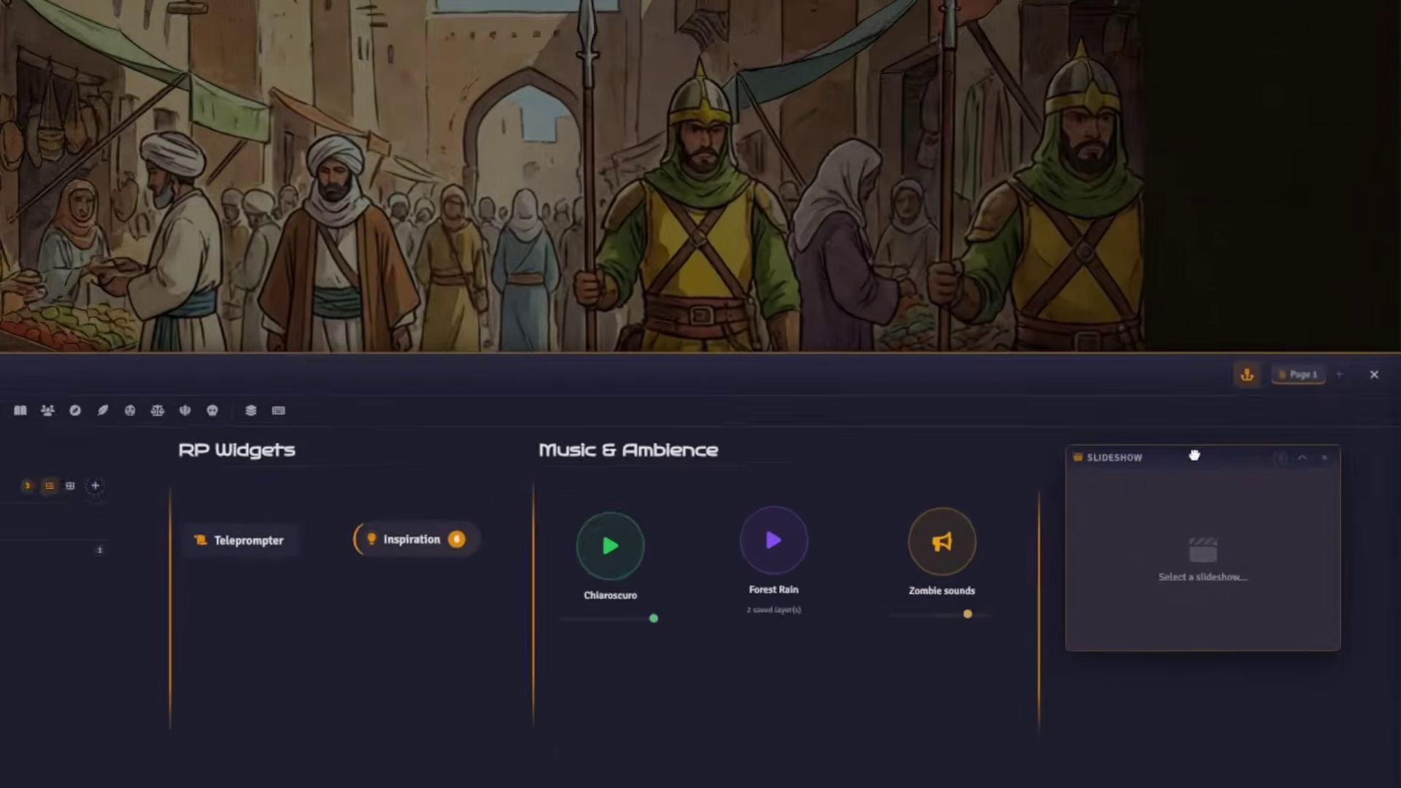
drag(1338, 647, 1298, 751)
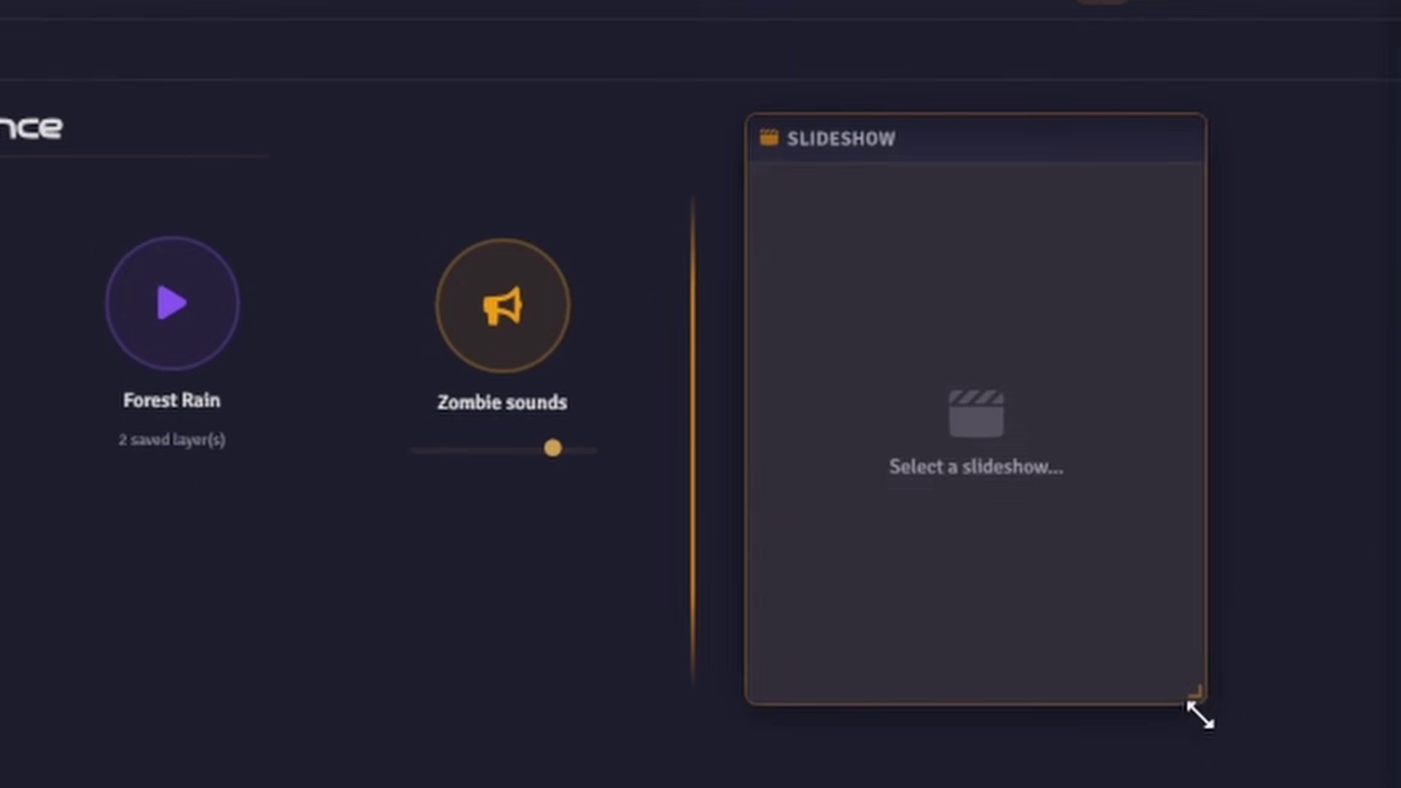
drag(1199, 717, 1195, 719)
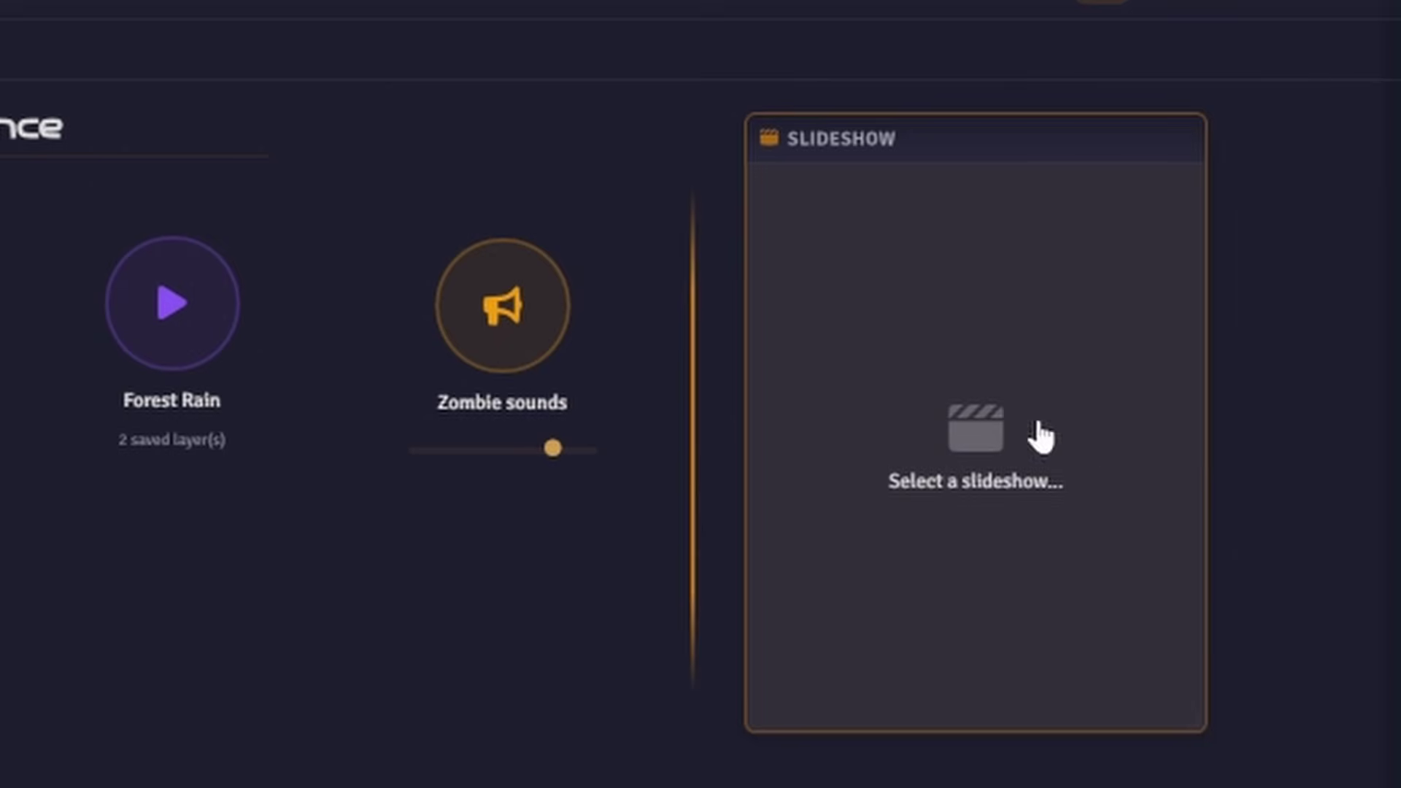
click(980, 426)
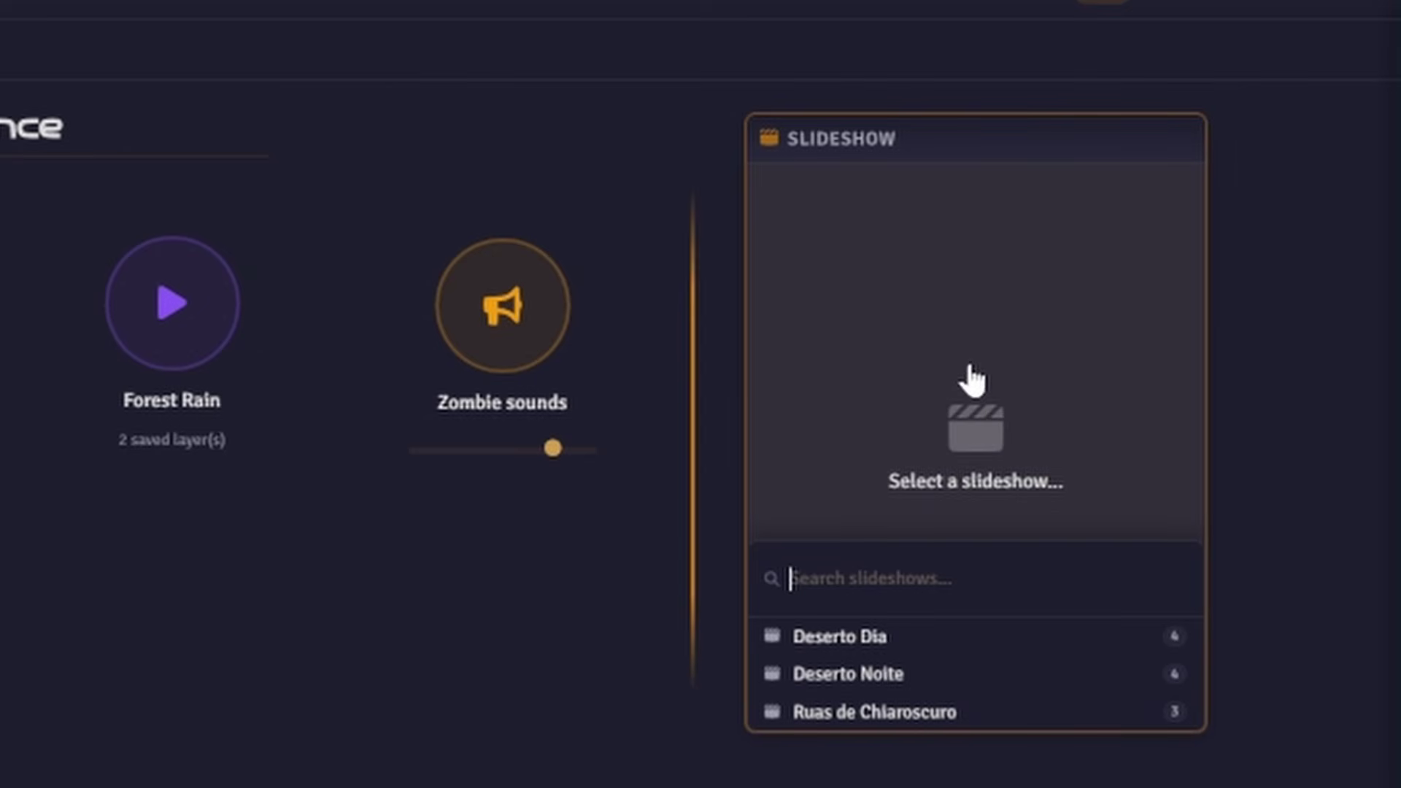
click(882, 638)
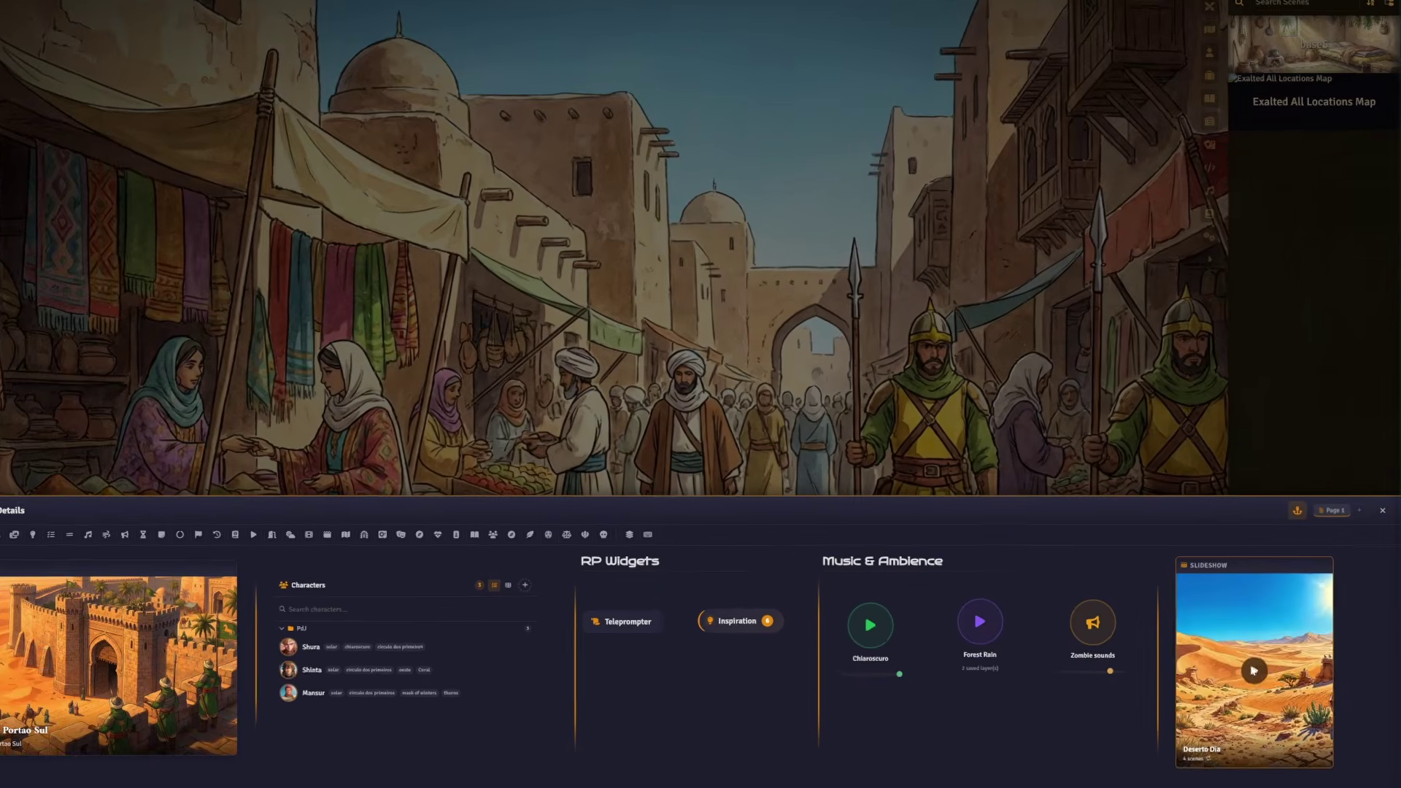
click(1022, 487)
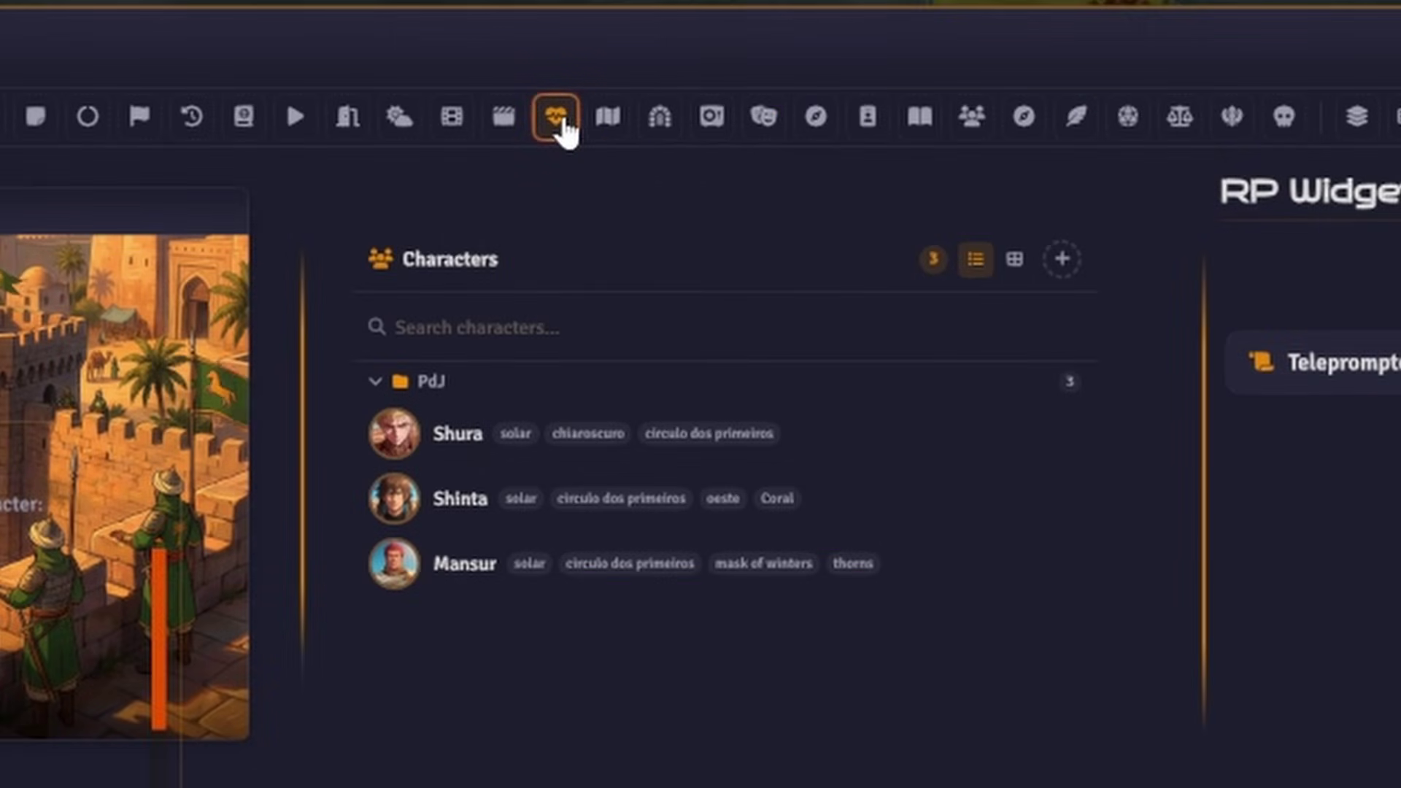
- Add a Relationships widget beyond the last vertical divider and choose Jade as its point-of-view character
click(558, 121)
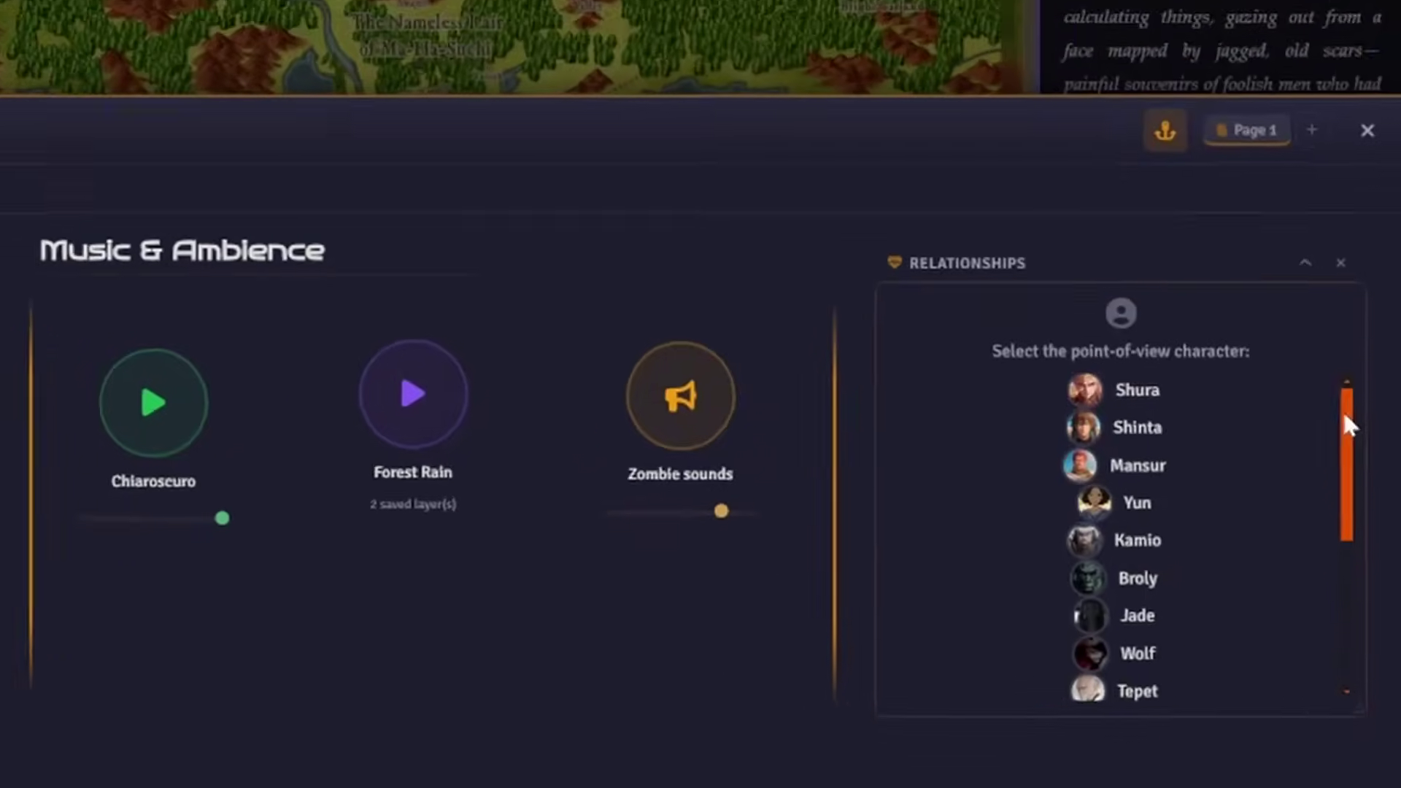
scroll(1366, 657, down, 5)
drag(1322, 592, 1329, 389)
click(1117, 577)
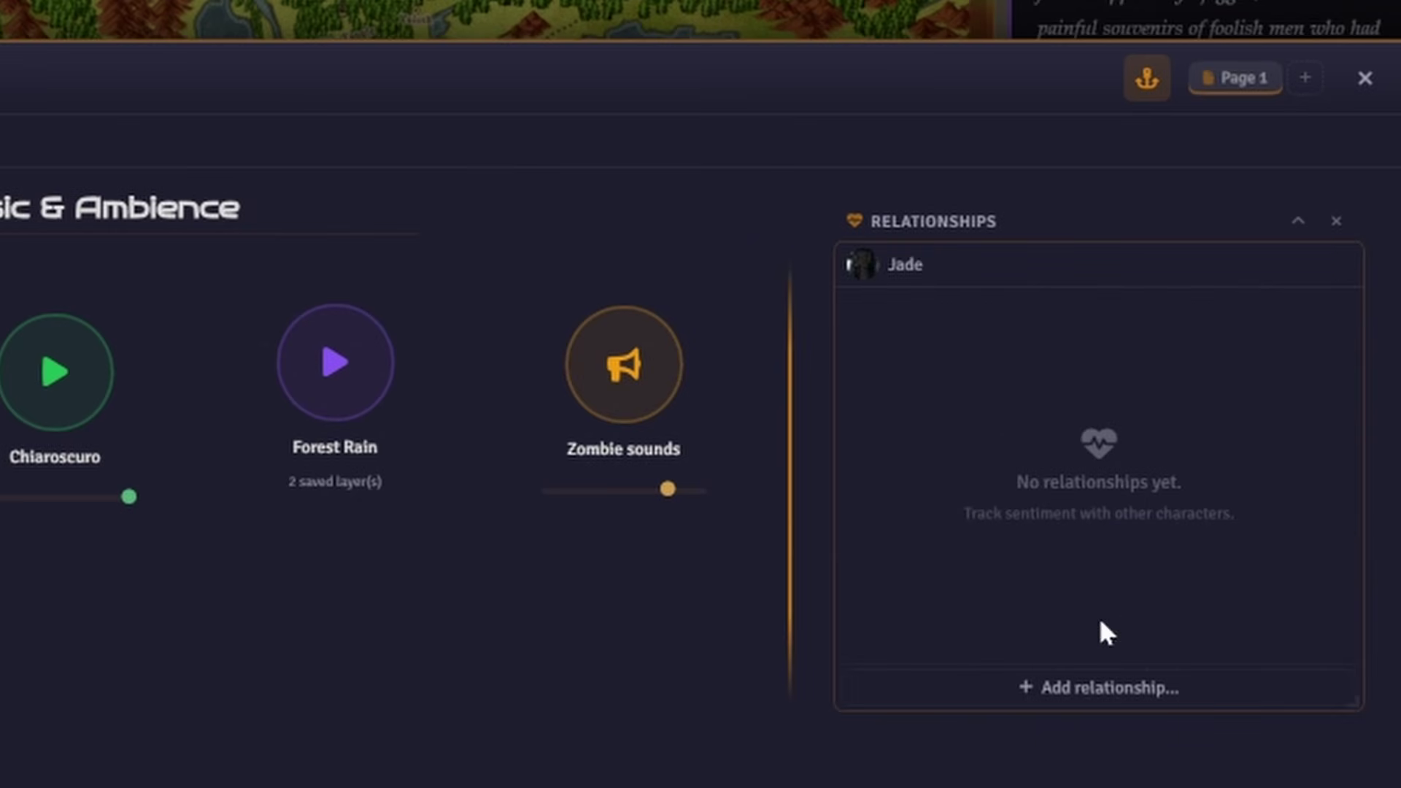
- Add relationships with Shura, Mansur and Shinta to Jade's Relationships widget and make the widget taller to fit all three entries
click(1093, 693)
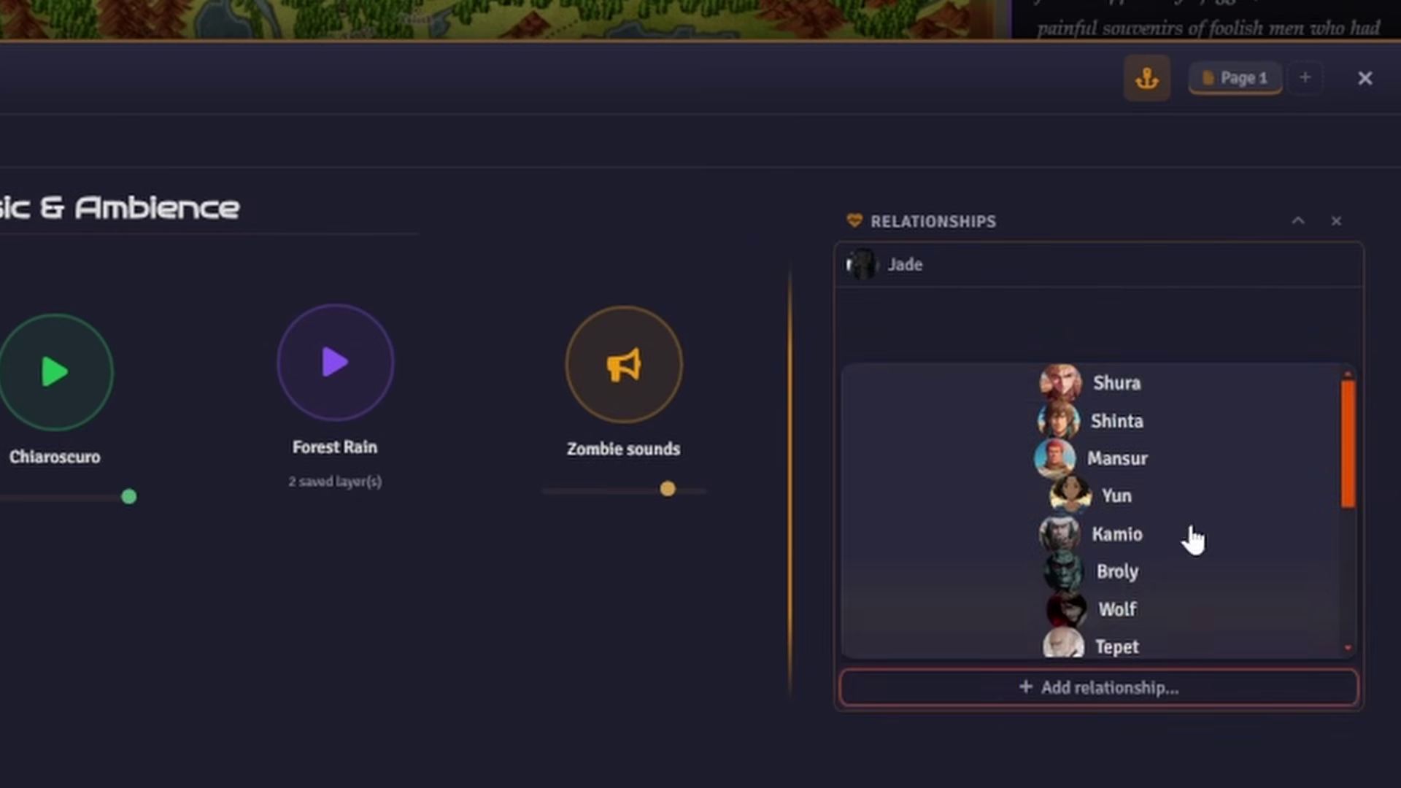
click(1102, 388)
click(1108, 684)
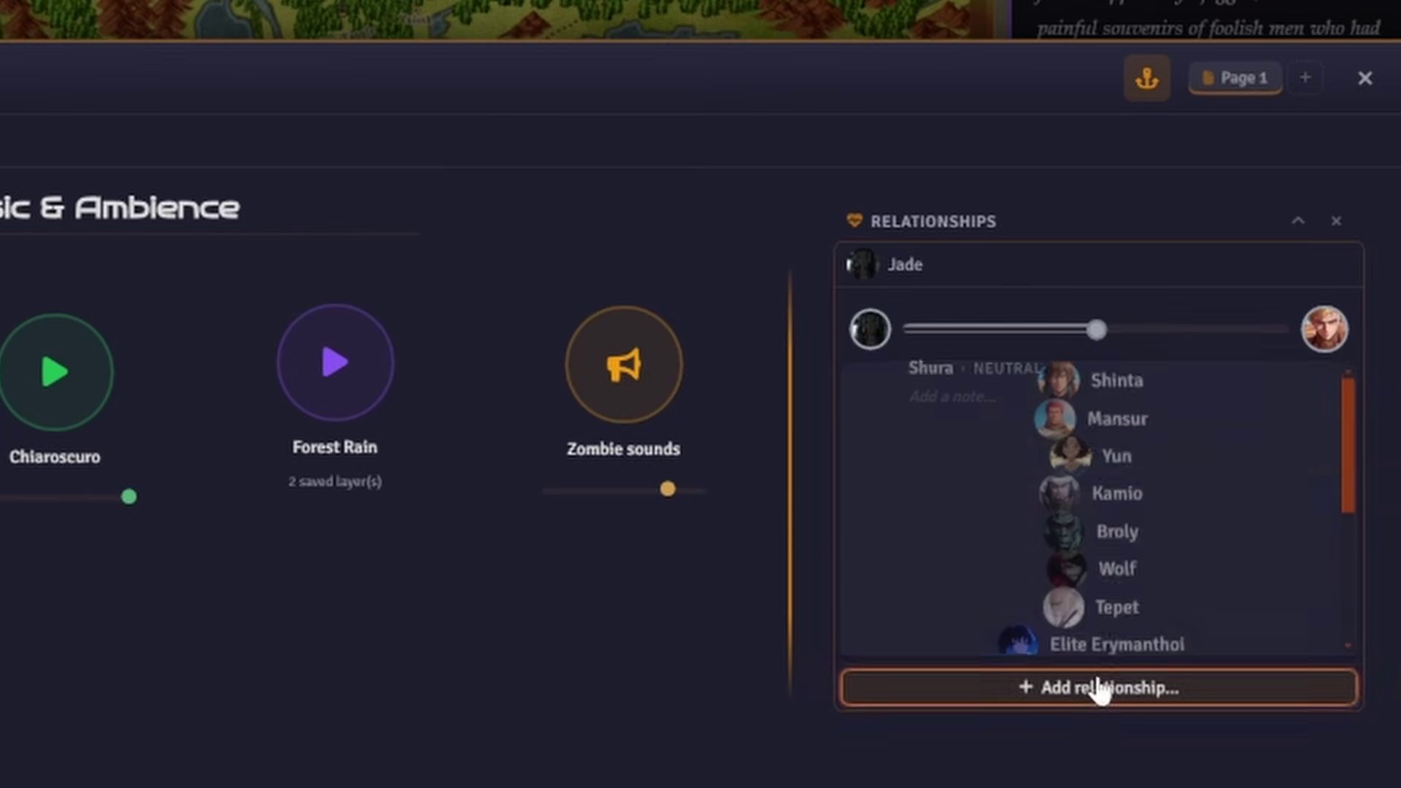
click(1122, 437)
click(1092, 686)
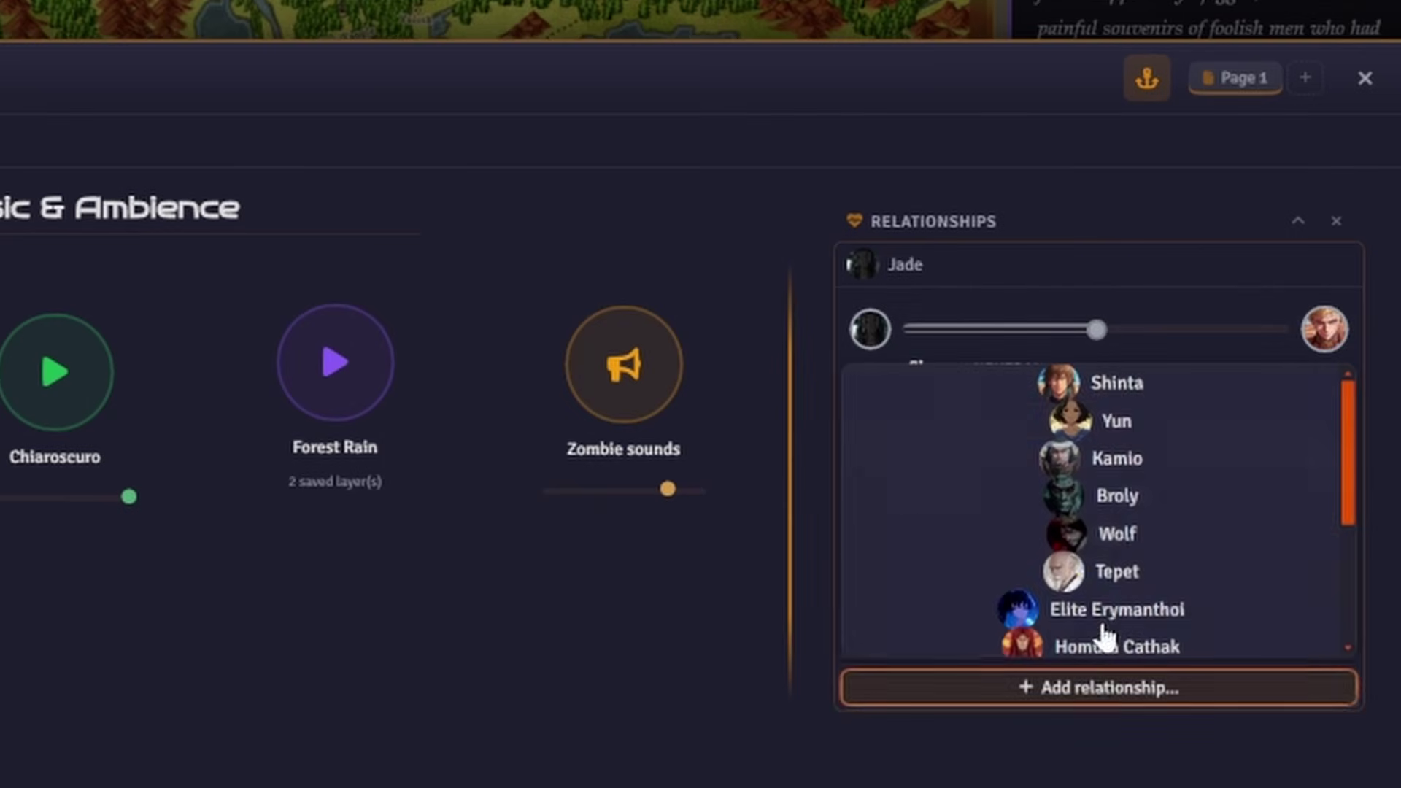
click(1120, 401)
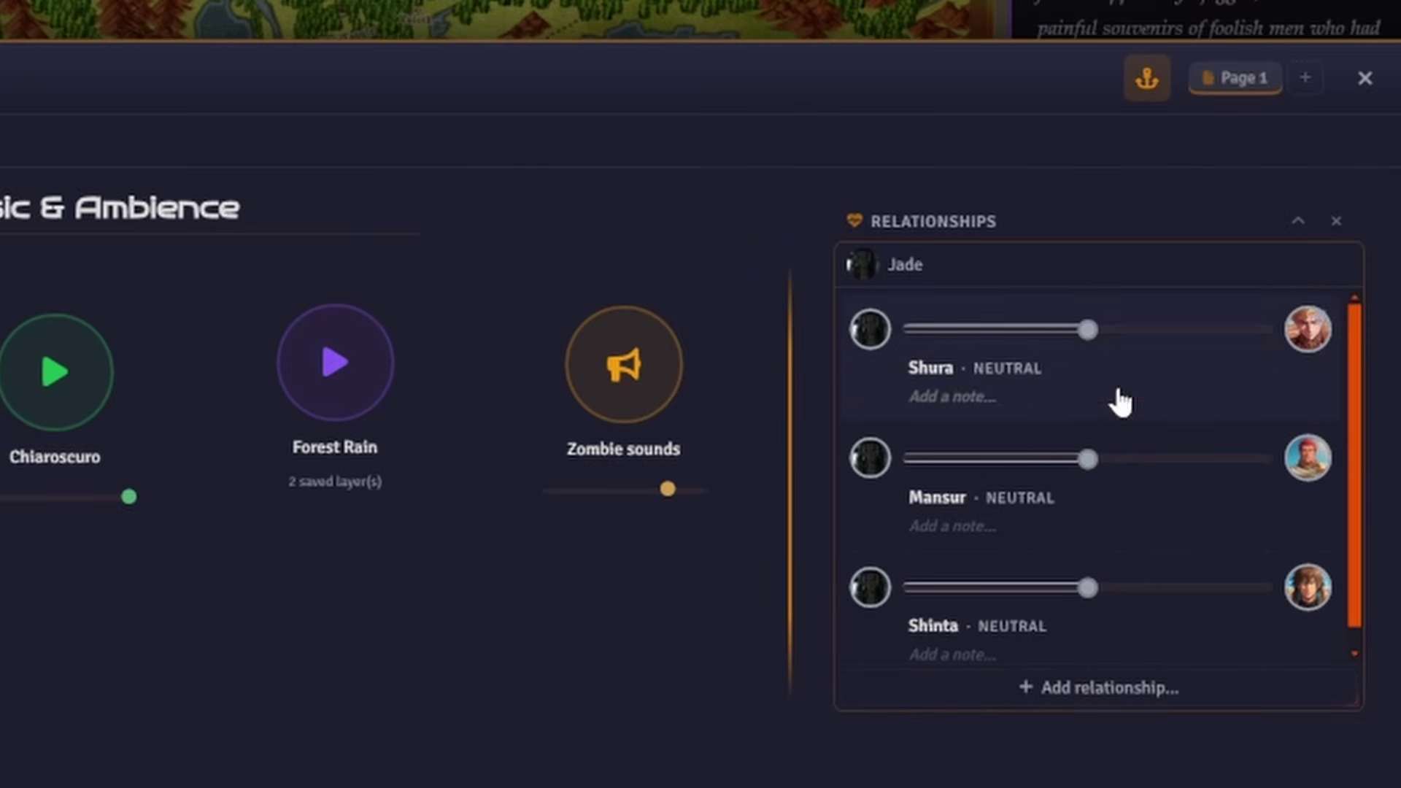
drag(1351, 704, 1339, 738)
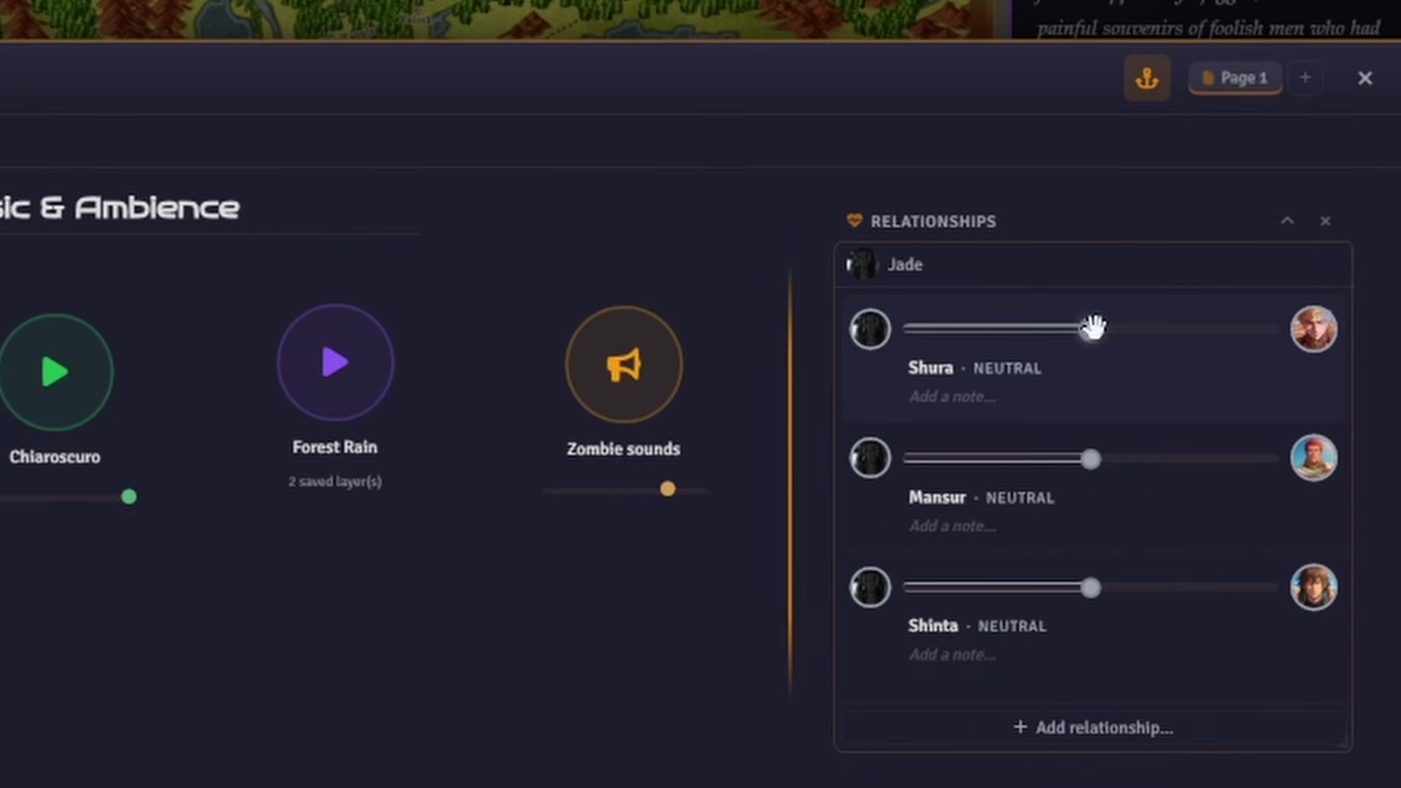
- Set Jade's sentiment toward Shura to Devoted and toward Mansur to Amiable, and adjust the sentiment slider for Shinta
drag(1093, 328, 1228, 326)
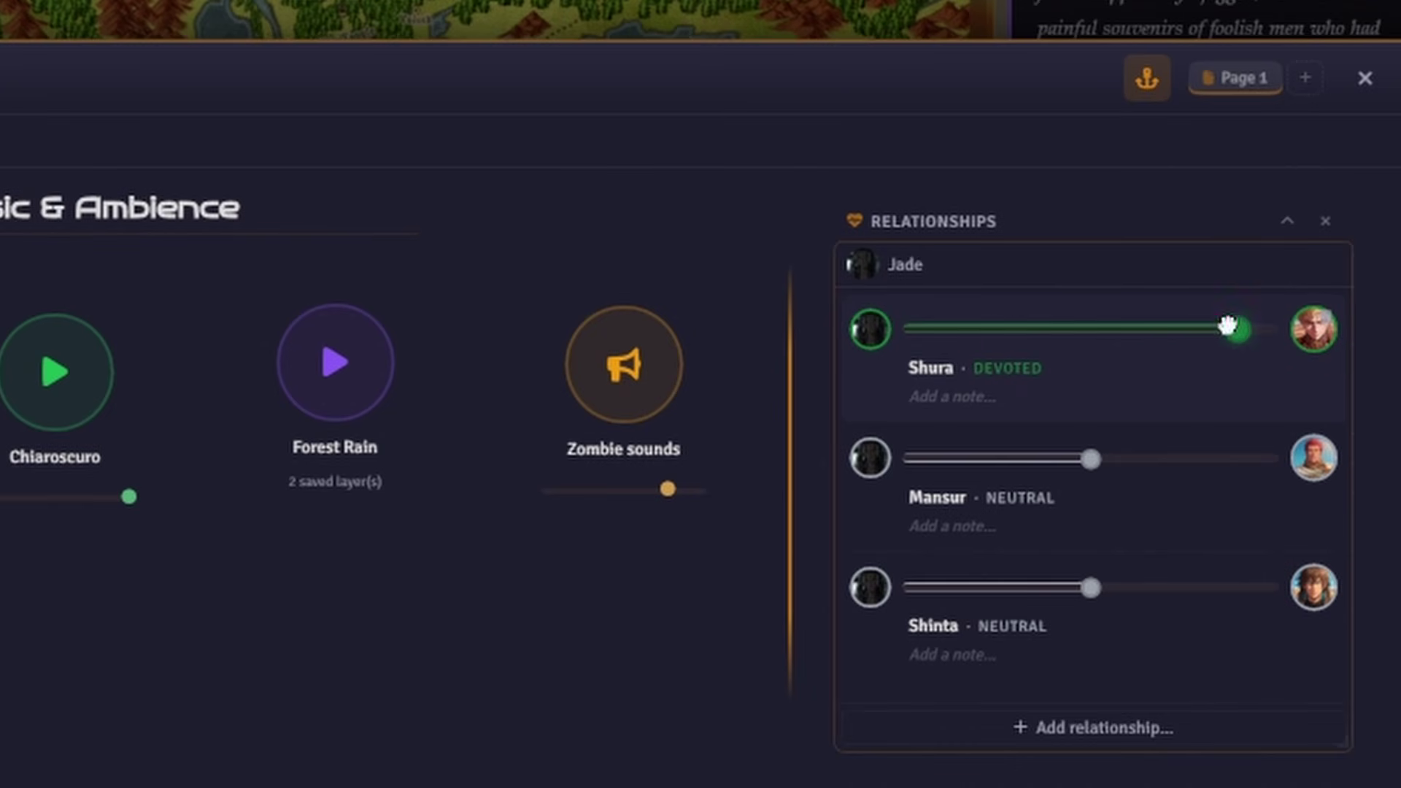
drag(1092, 458, 1159, 441)
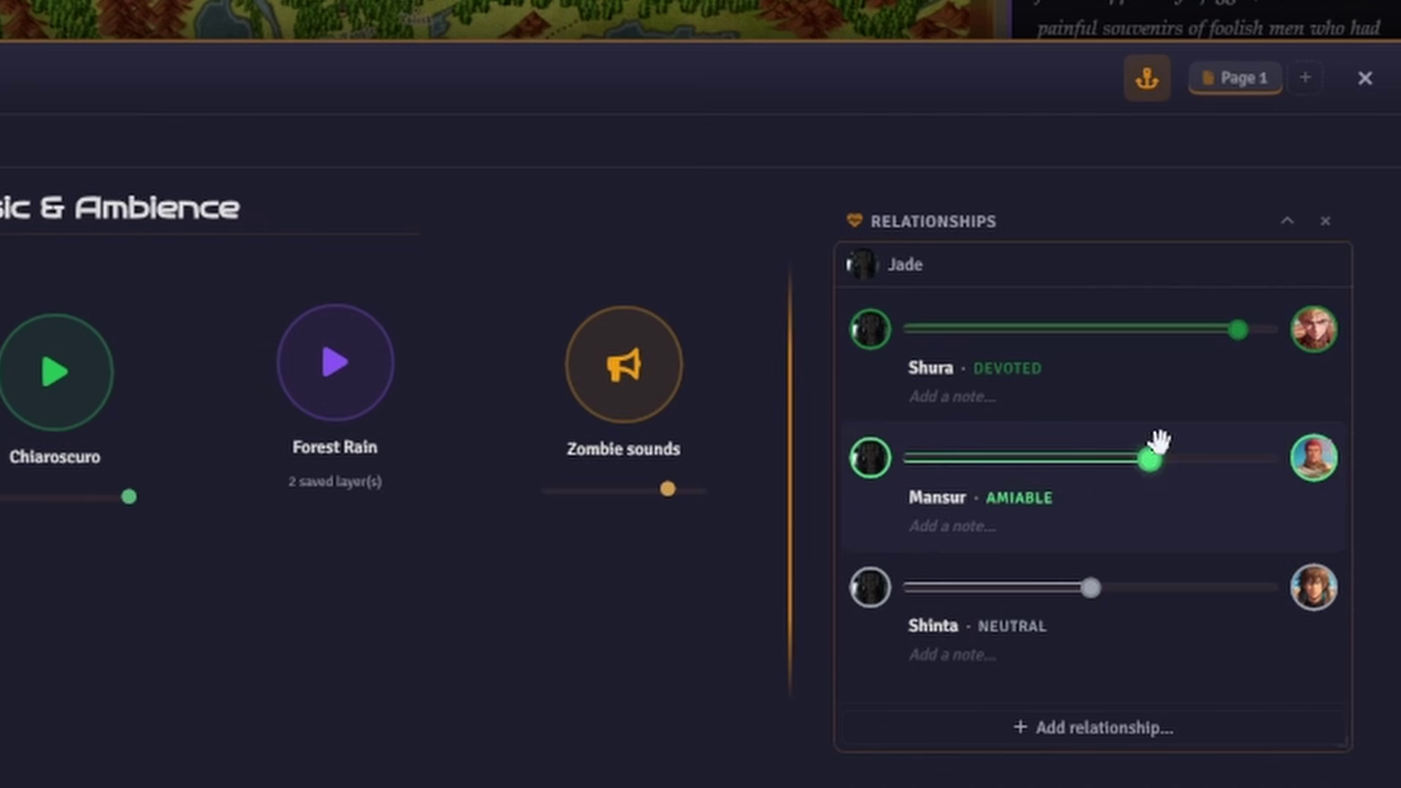
mouse_move(1090, 582)
mouse_down()
mouse_move(1161, 580)
mouse_move(1085, 582)
mouse_up()
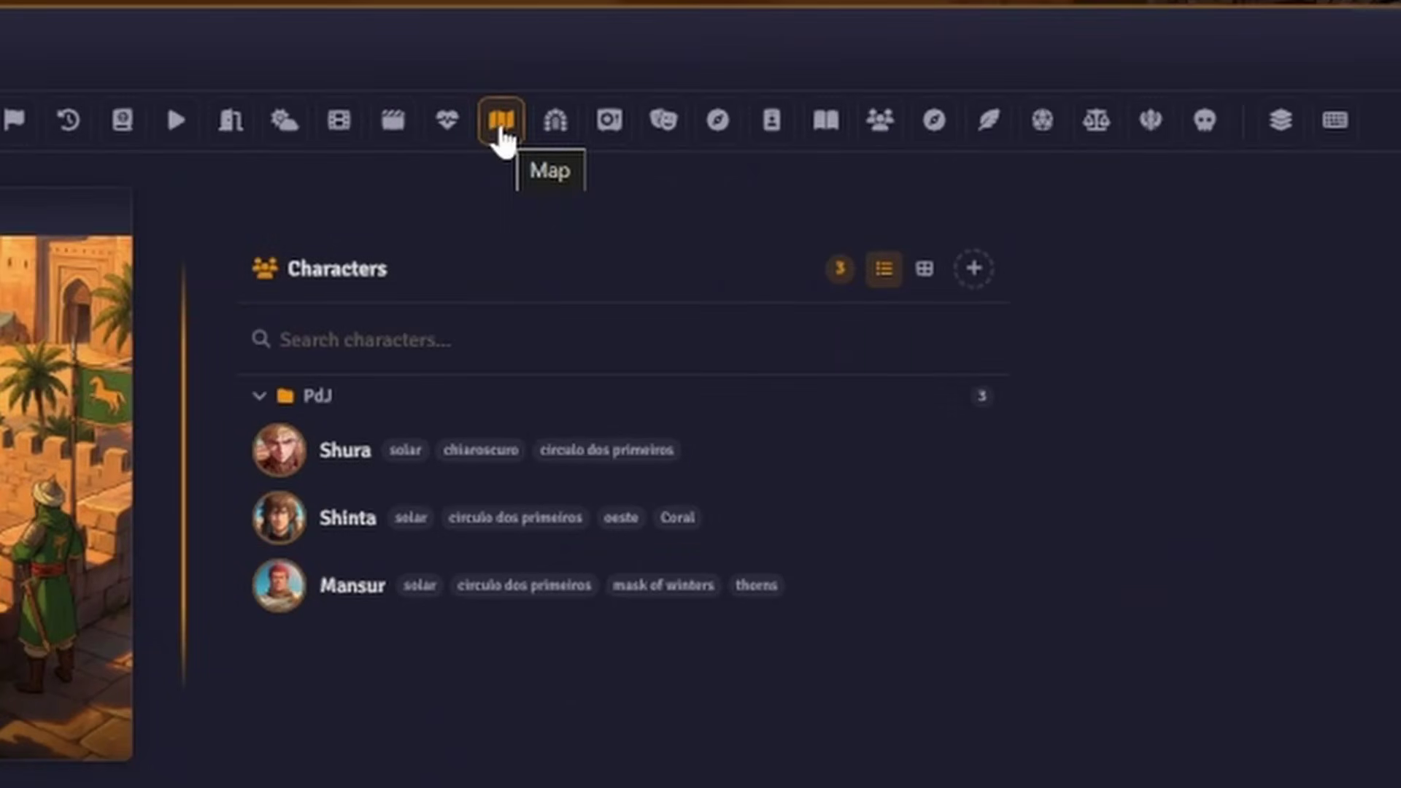
- Add a Map widget beside the Characters list and load the parchment desert map image into it as "Mapa Teste 1"
click(499, 126)
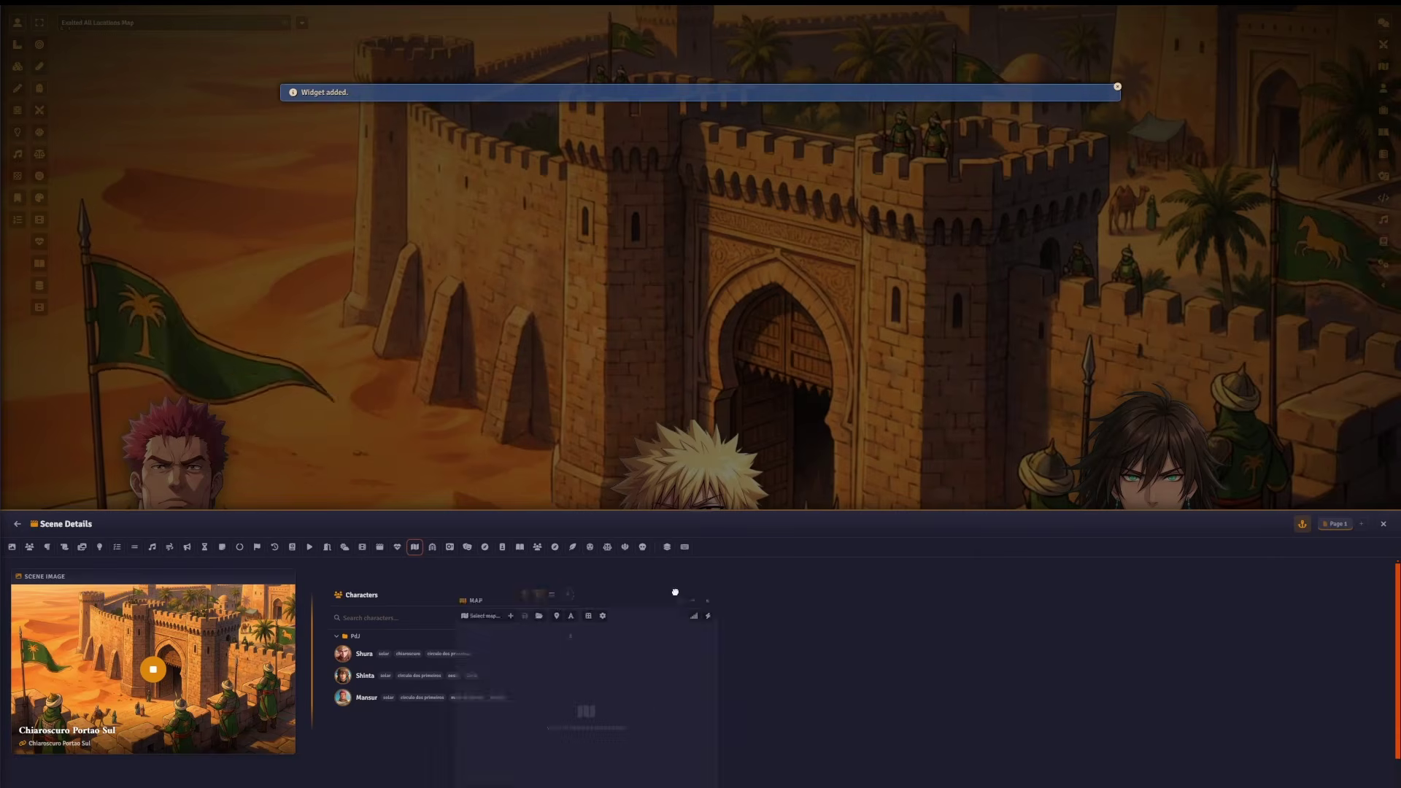
drag(921, 784, 893, 772)
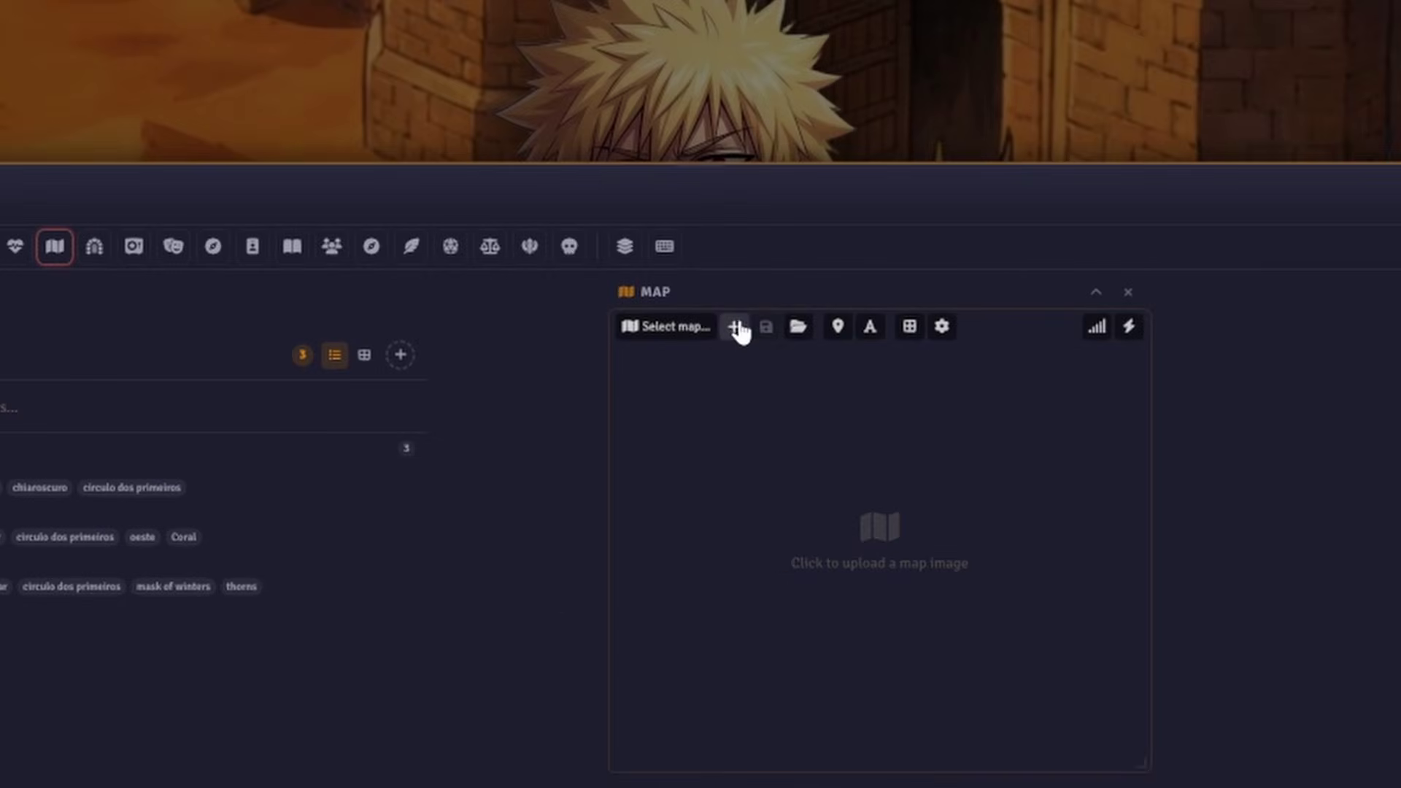
click(734, 327)
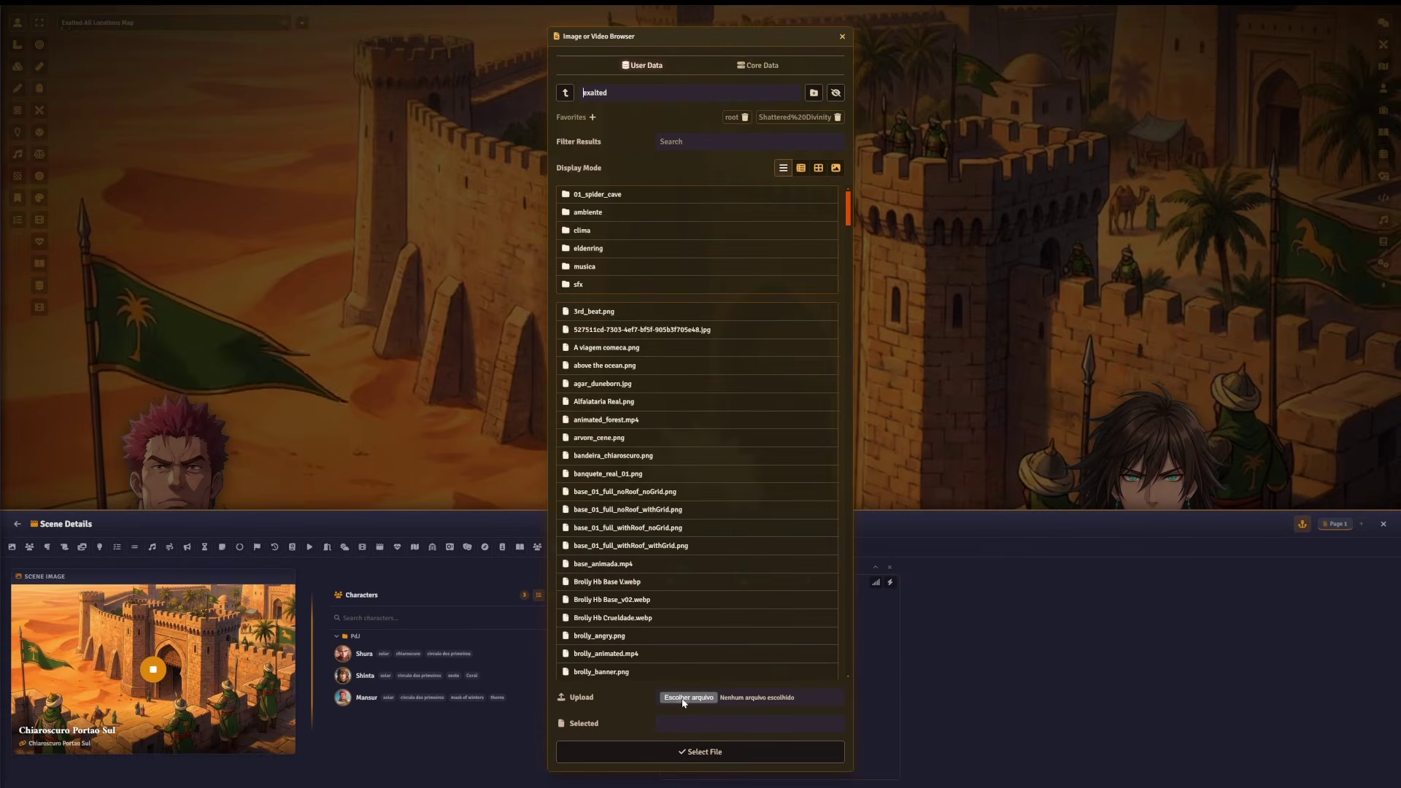
click(686, 697)
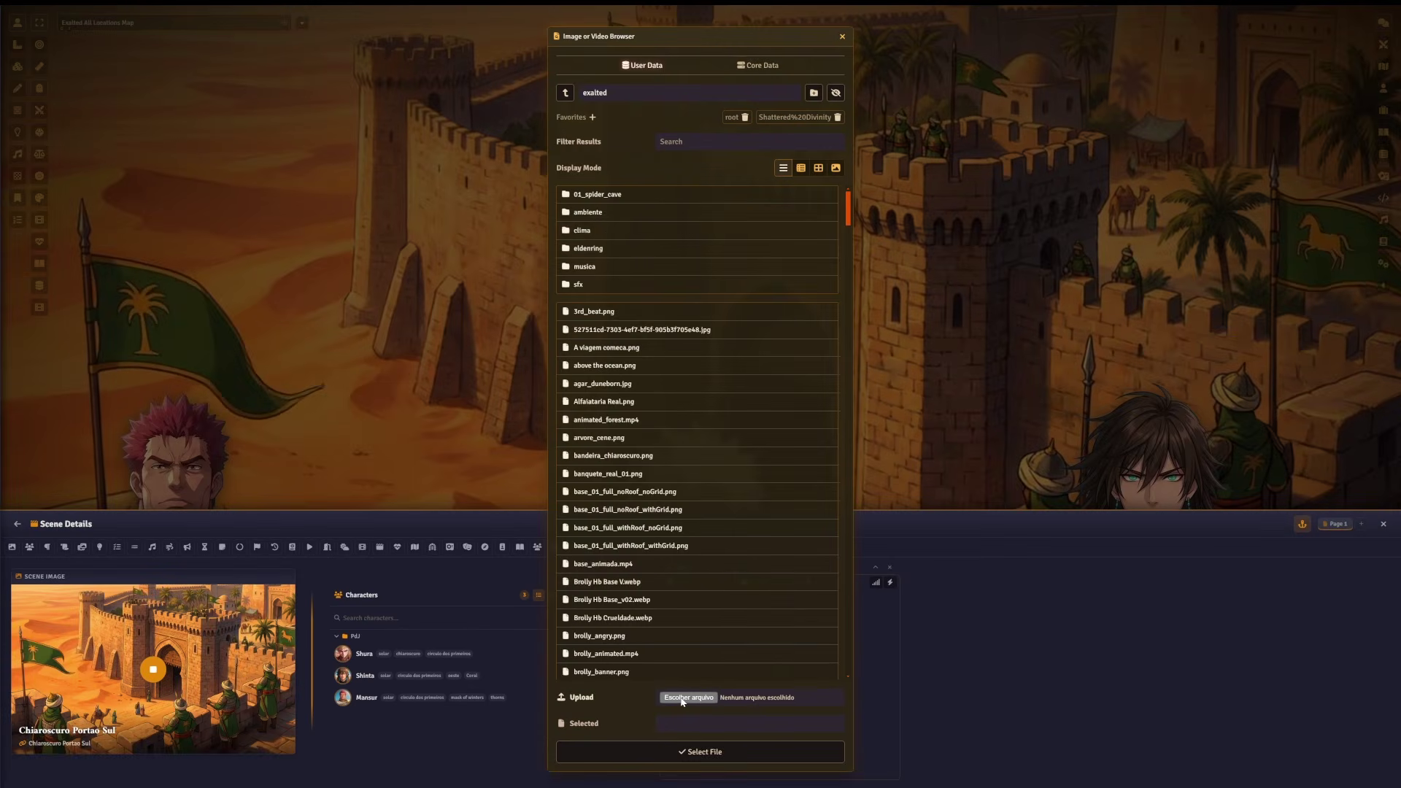
click(714, 753)
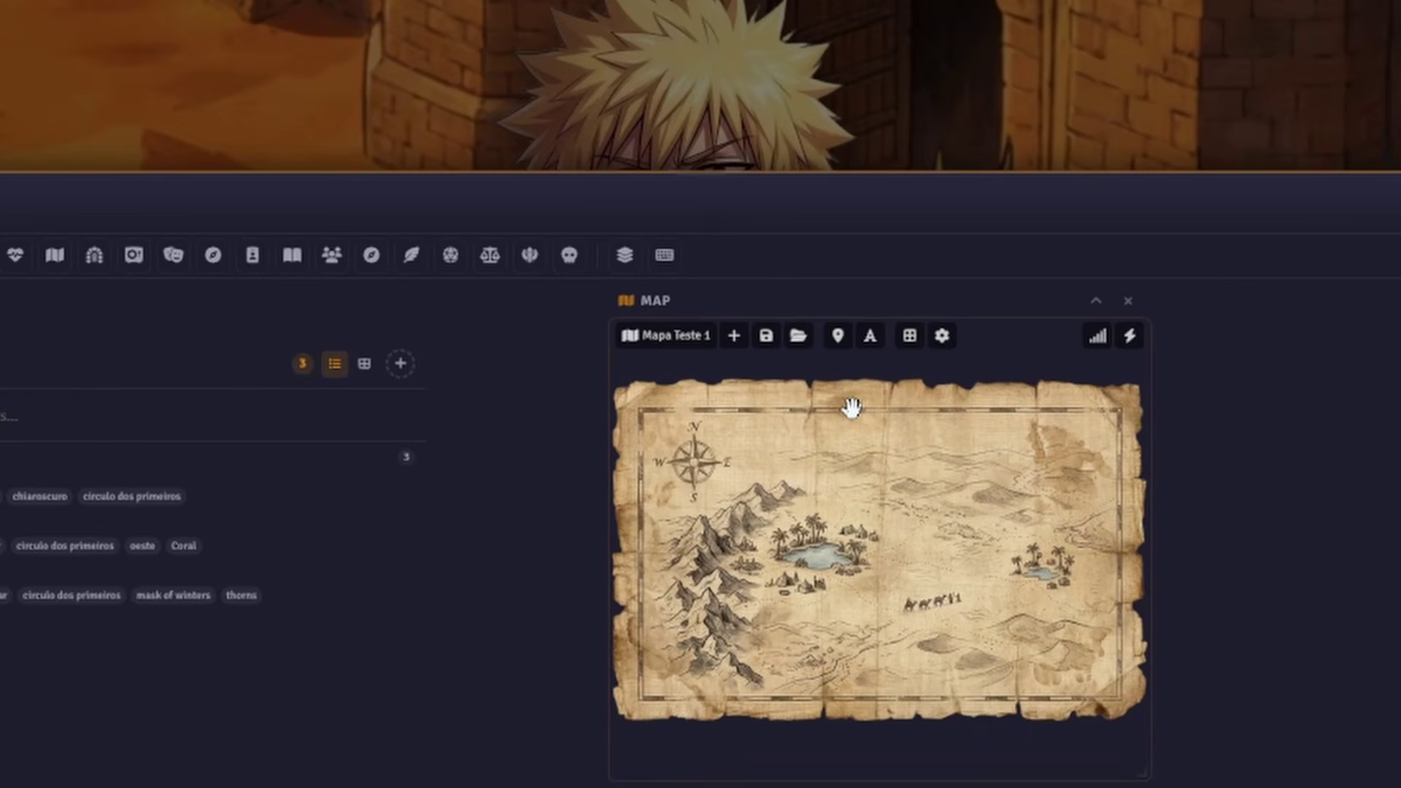
- Place a yellow 2XL star marker without a label on the map and move it just above the larger oasis
click(838, 337)
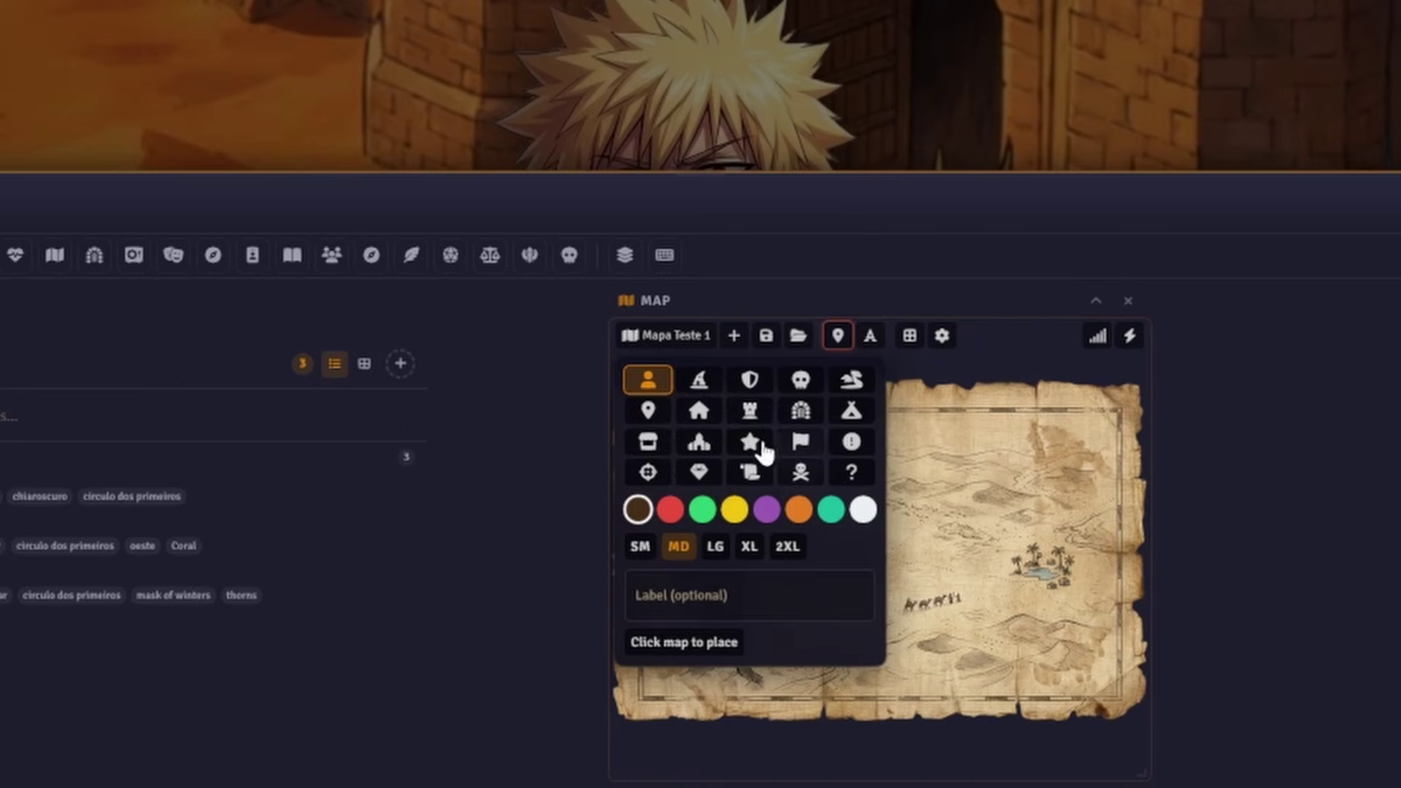
click(752, 445)
click(735, 510)
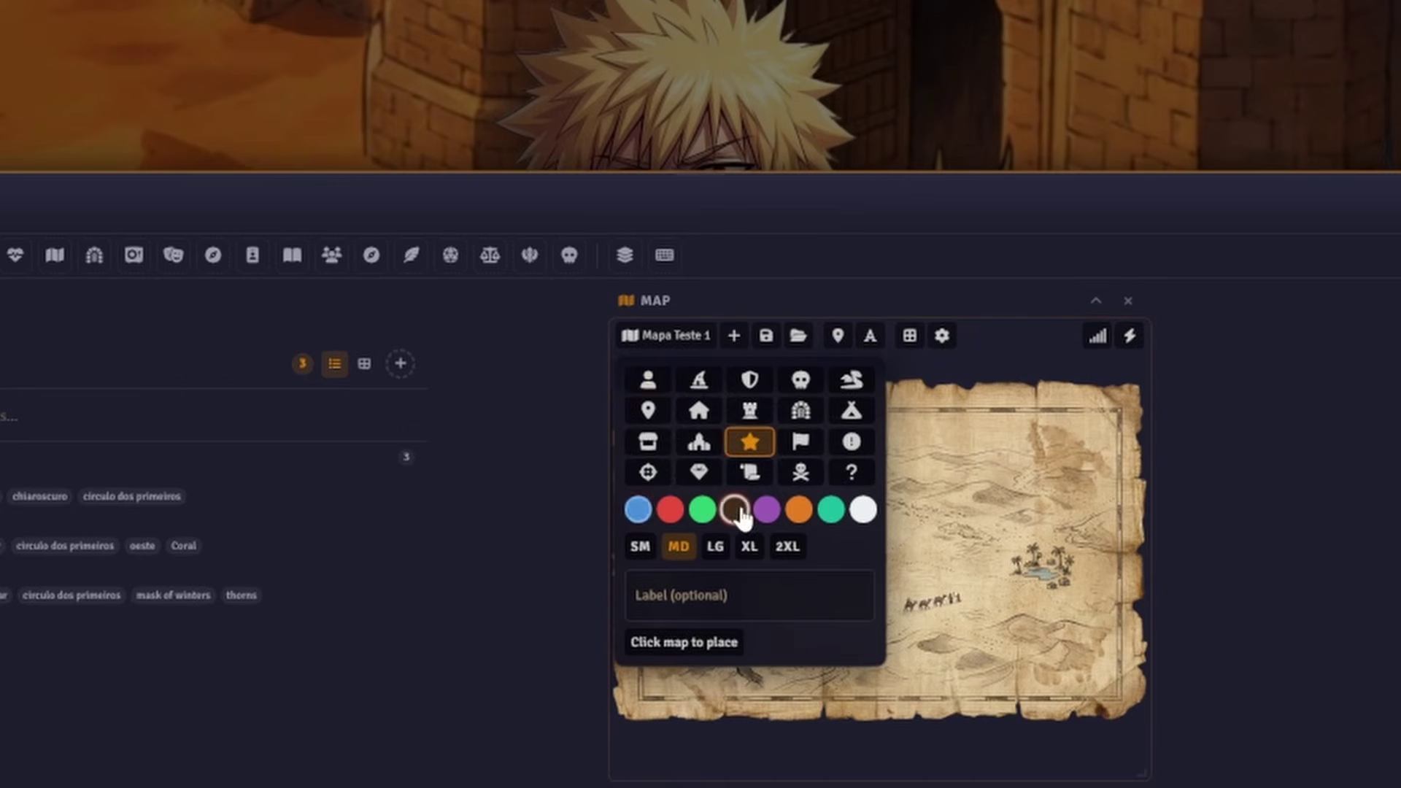
click(786, 549)
click(737, 596)
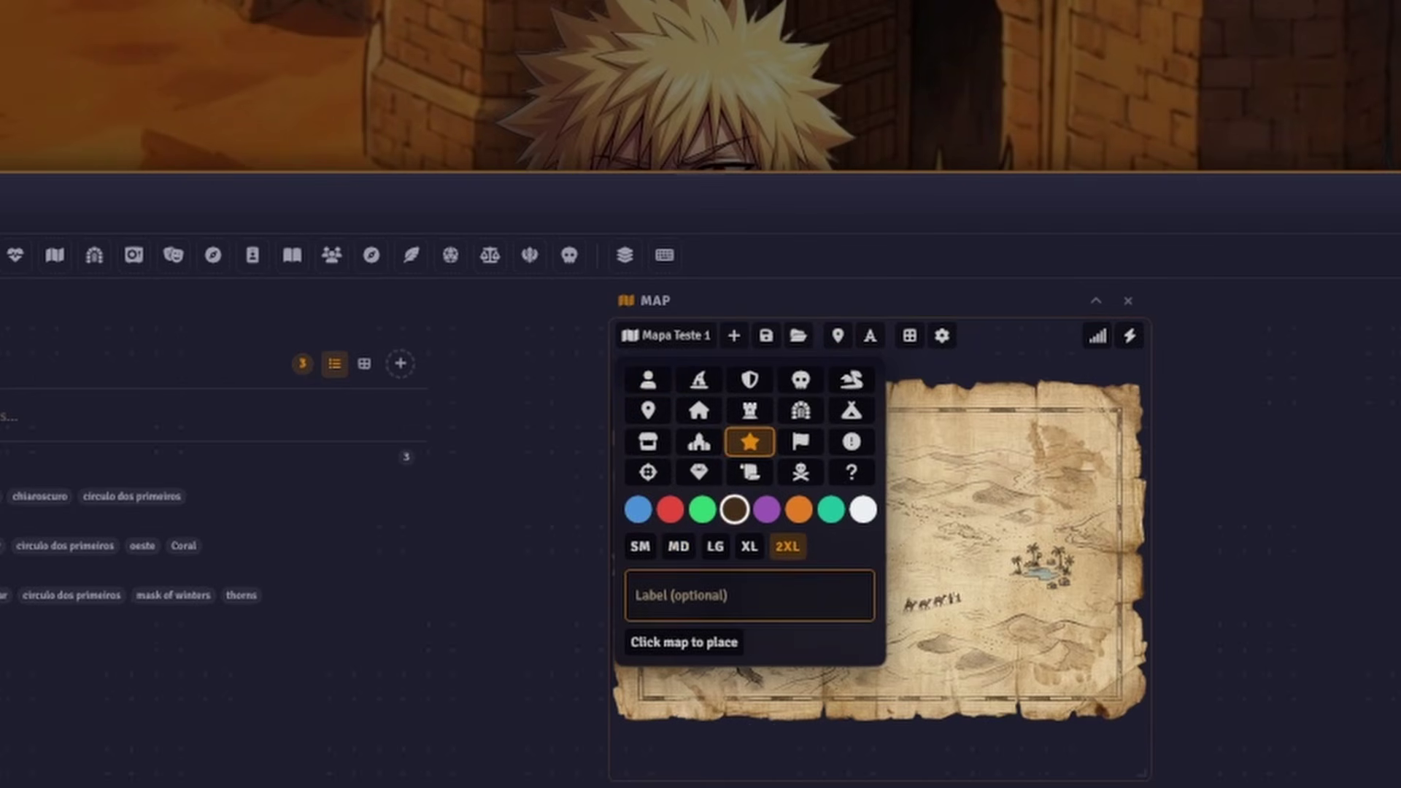
click(716, 643)
click(923, 488)
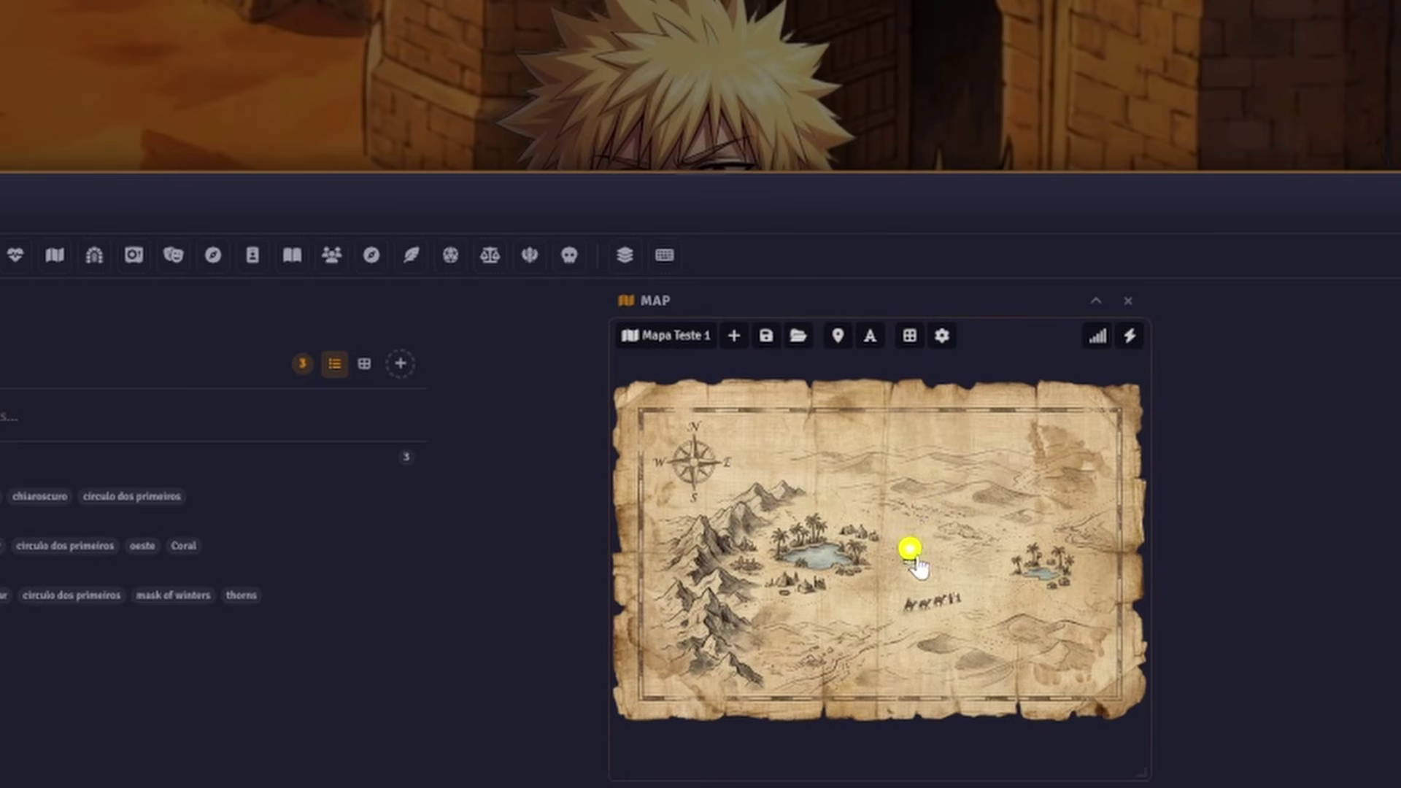
mouse_move(916, 560)
mouse_down()
mouse_move(1013, 607)
mouse_move(852, 479)
mouse_up()
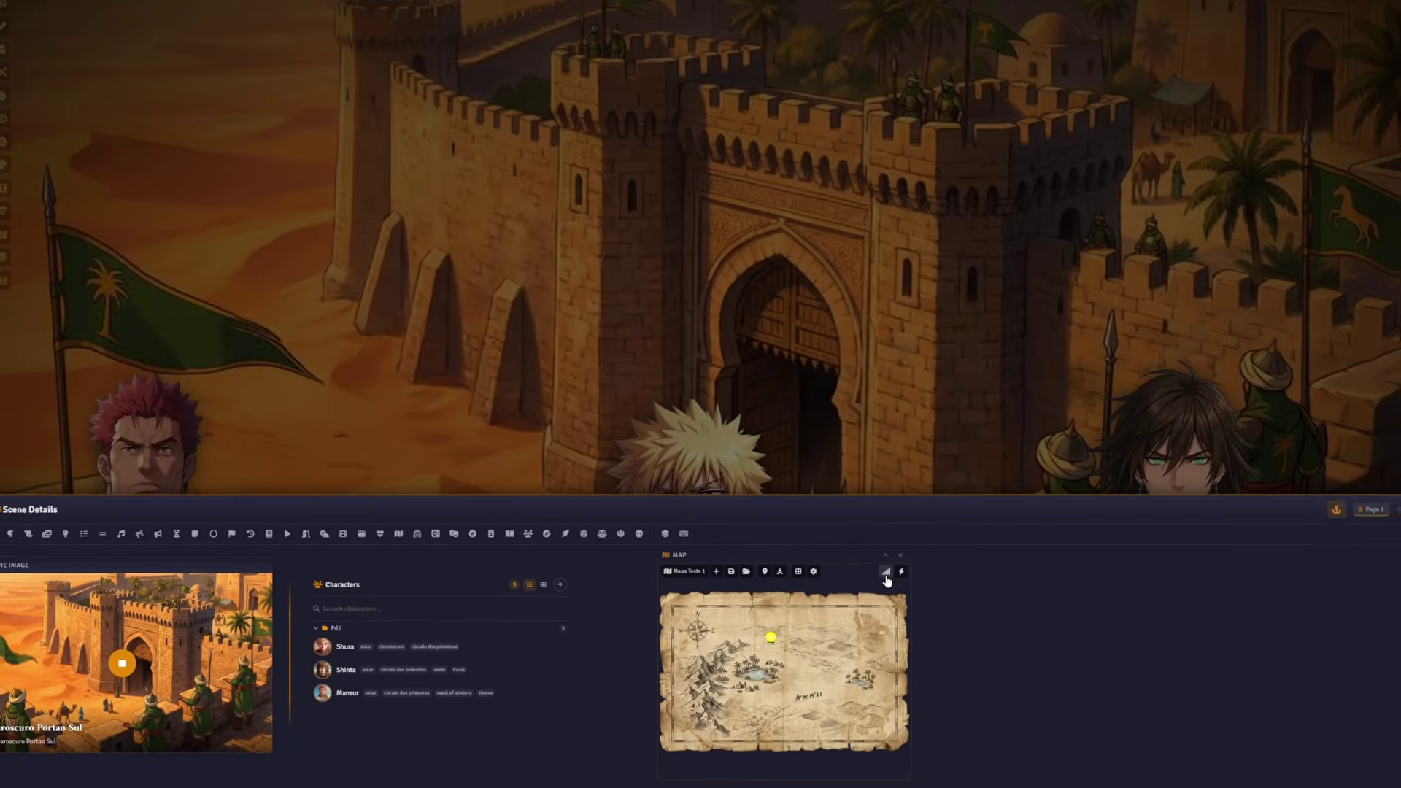
- Show the map to the players, move its floating window to the upper edge of the scene, and stop showing it
click(886, 573)
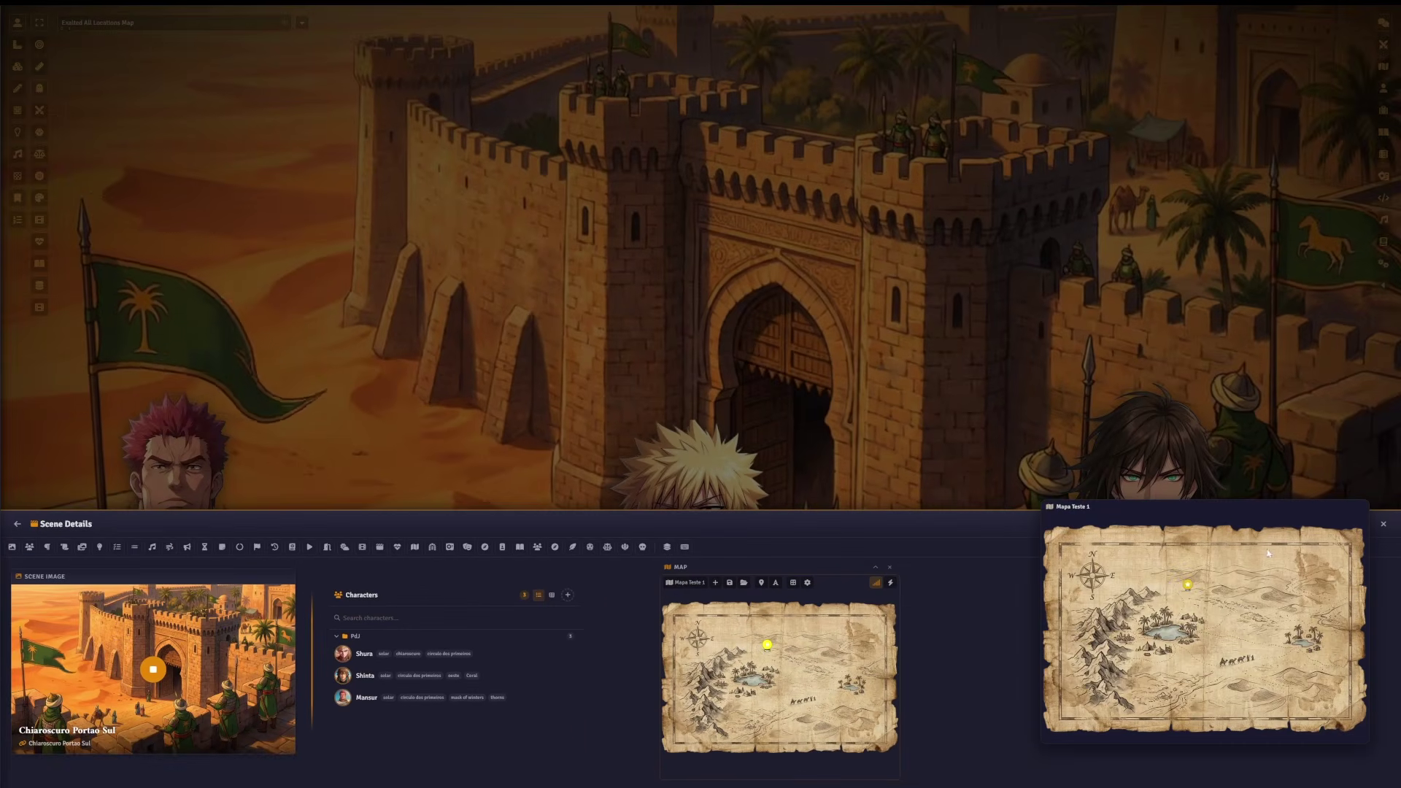
drag(1269, 509, 1269, 24)
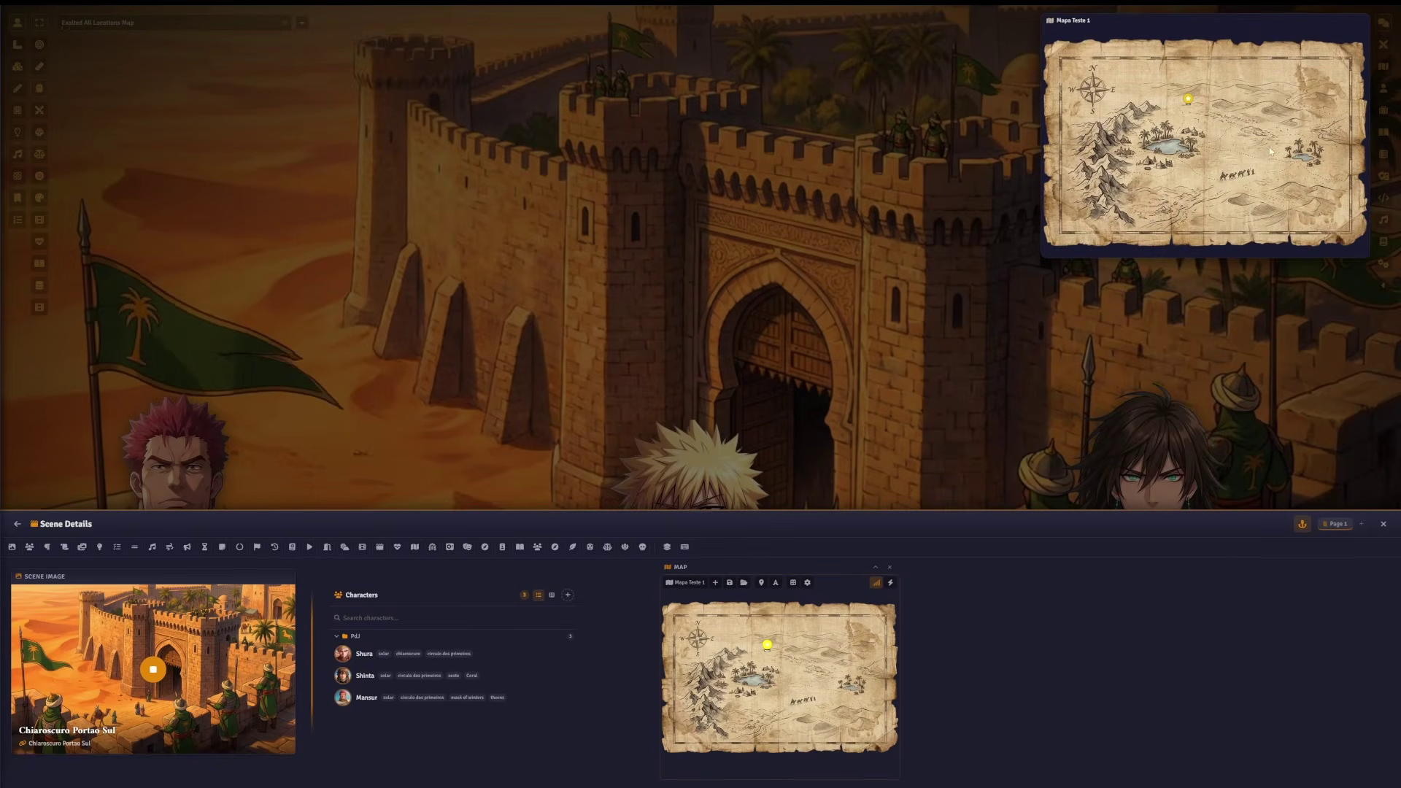
click(875, 584)
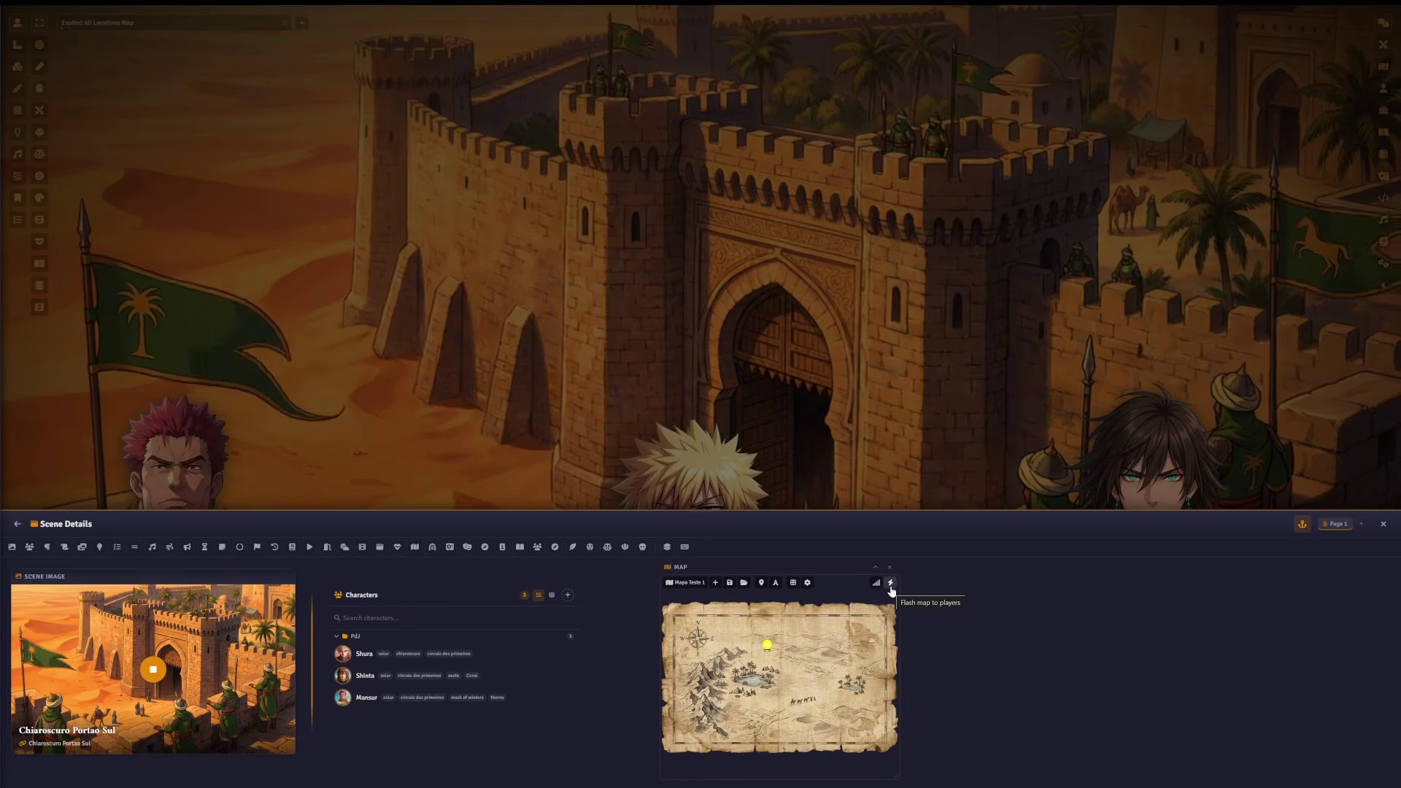
- Flash the Mapa Teste 1 map to the players
click(891, 589)
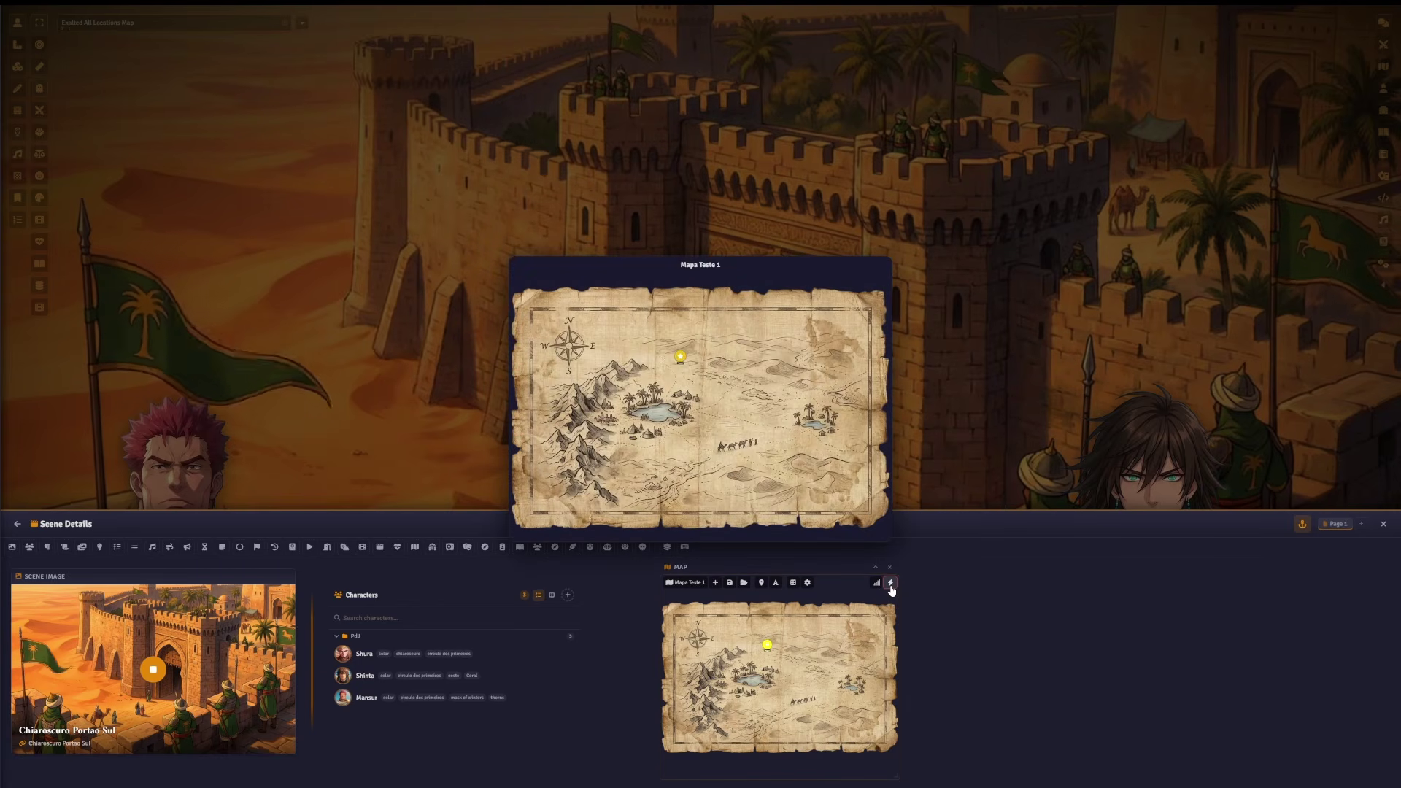
click(891, 588)
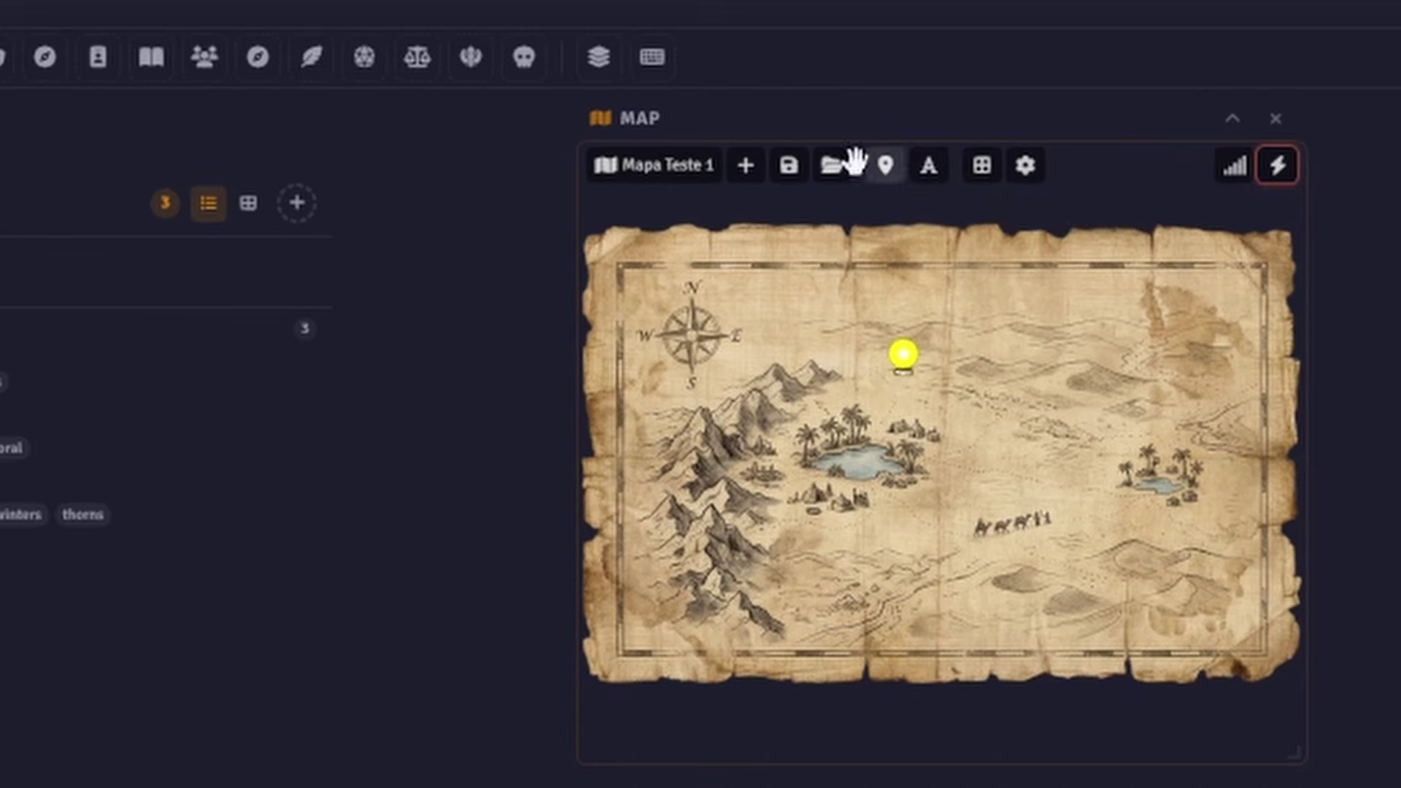
- Save the marked map and check the list of available maps for Mapa Teste 1
click(788, 172)
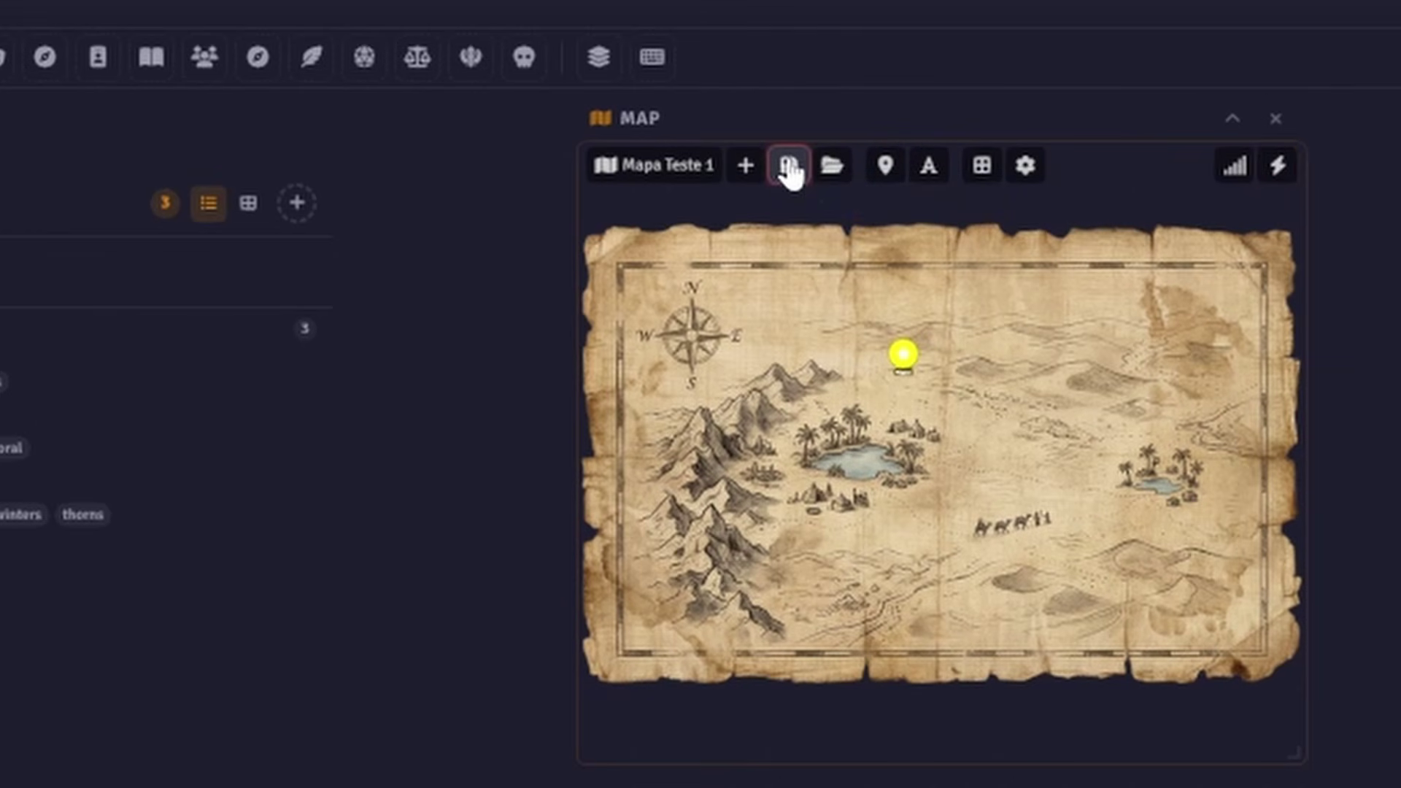
click(685, 170)
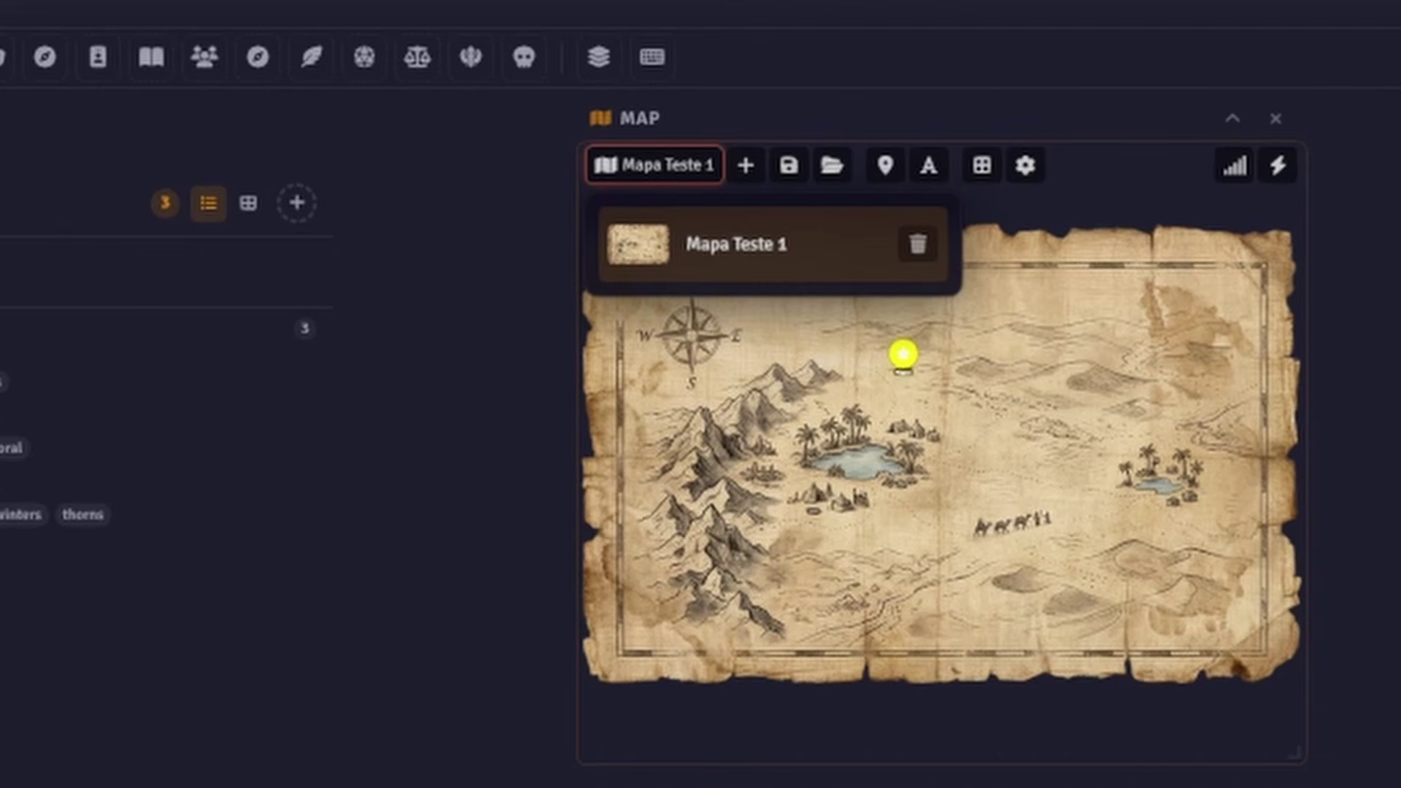
click(903, 355)
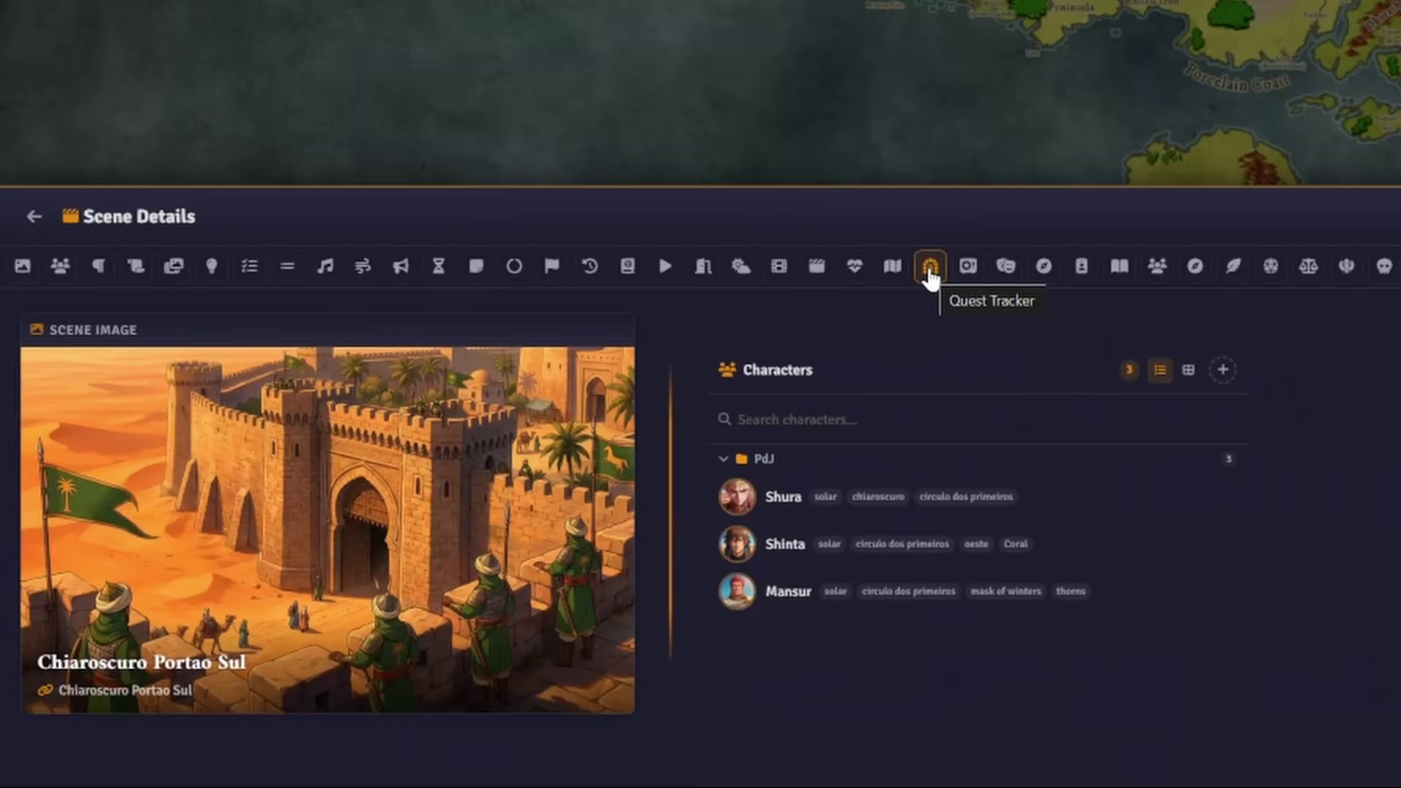
- Add a Quest Tracker widget to the free area beside the Characters list and create a quest titled "The Perpetual Siege of Anhur"
click(930, 270)
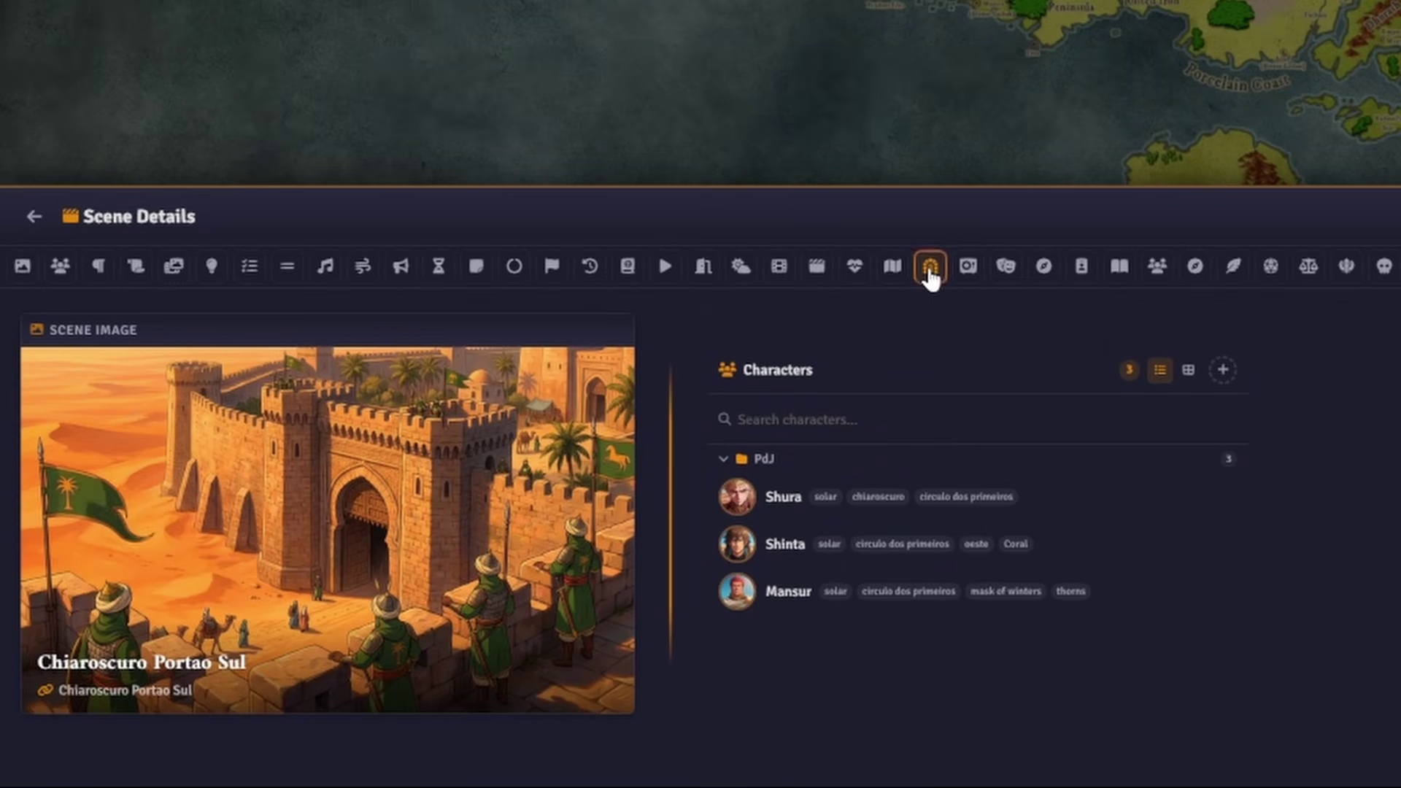
drag(406, 370, 890, 567)
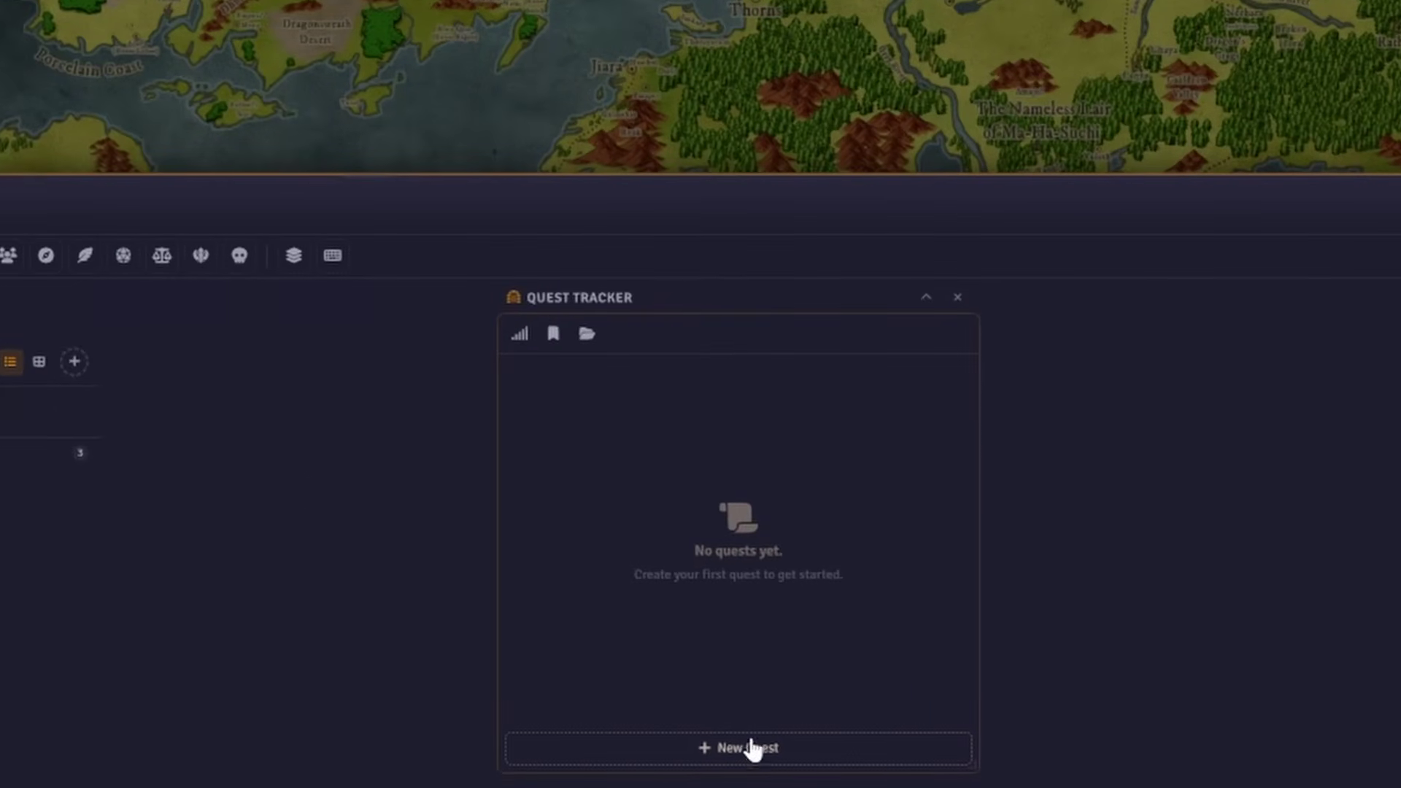
click(750, 748)
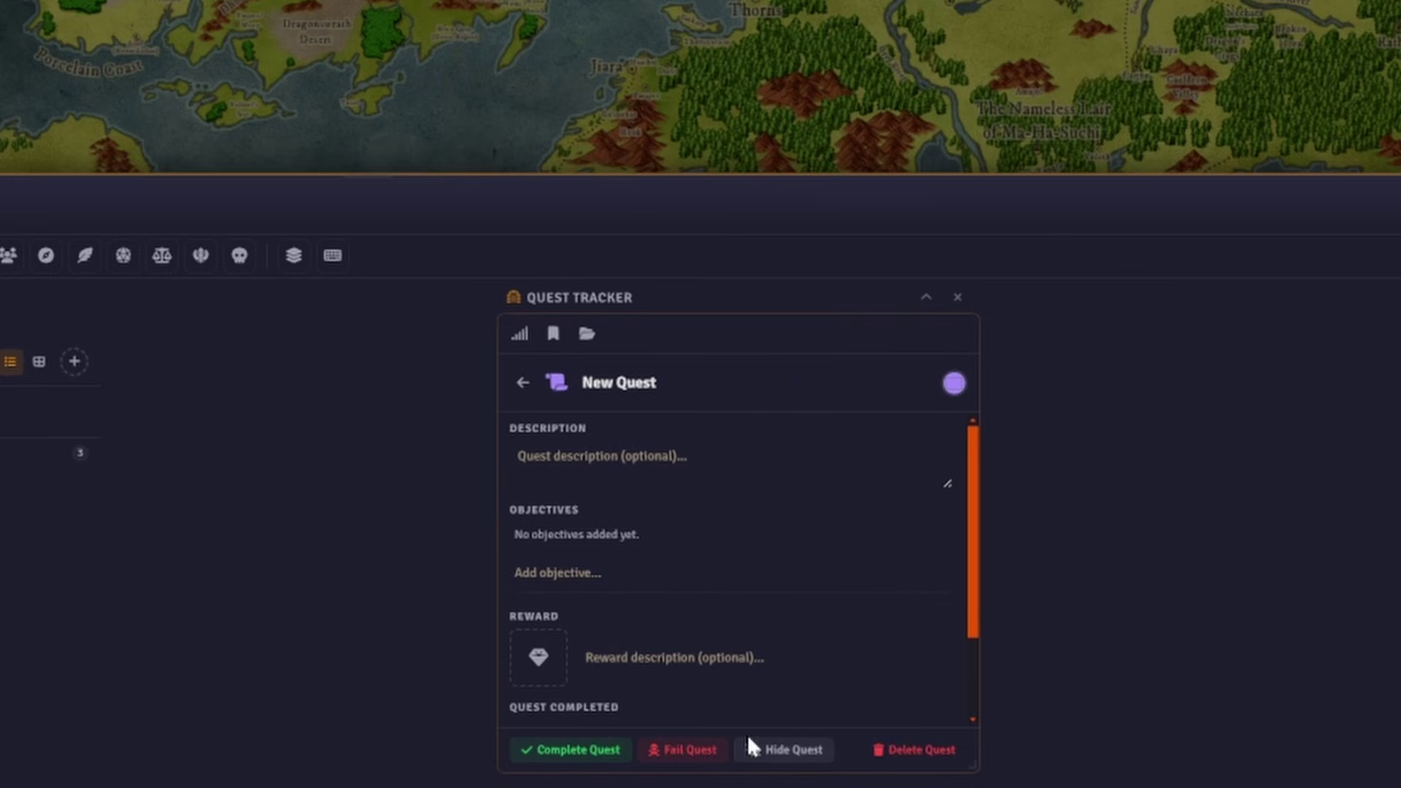
click(657, 387)
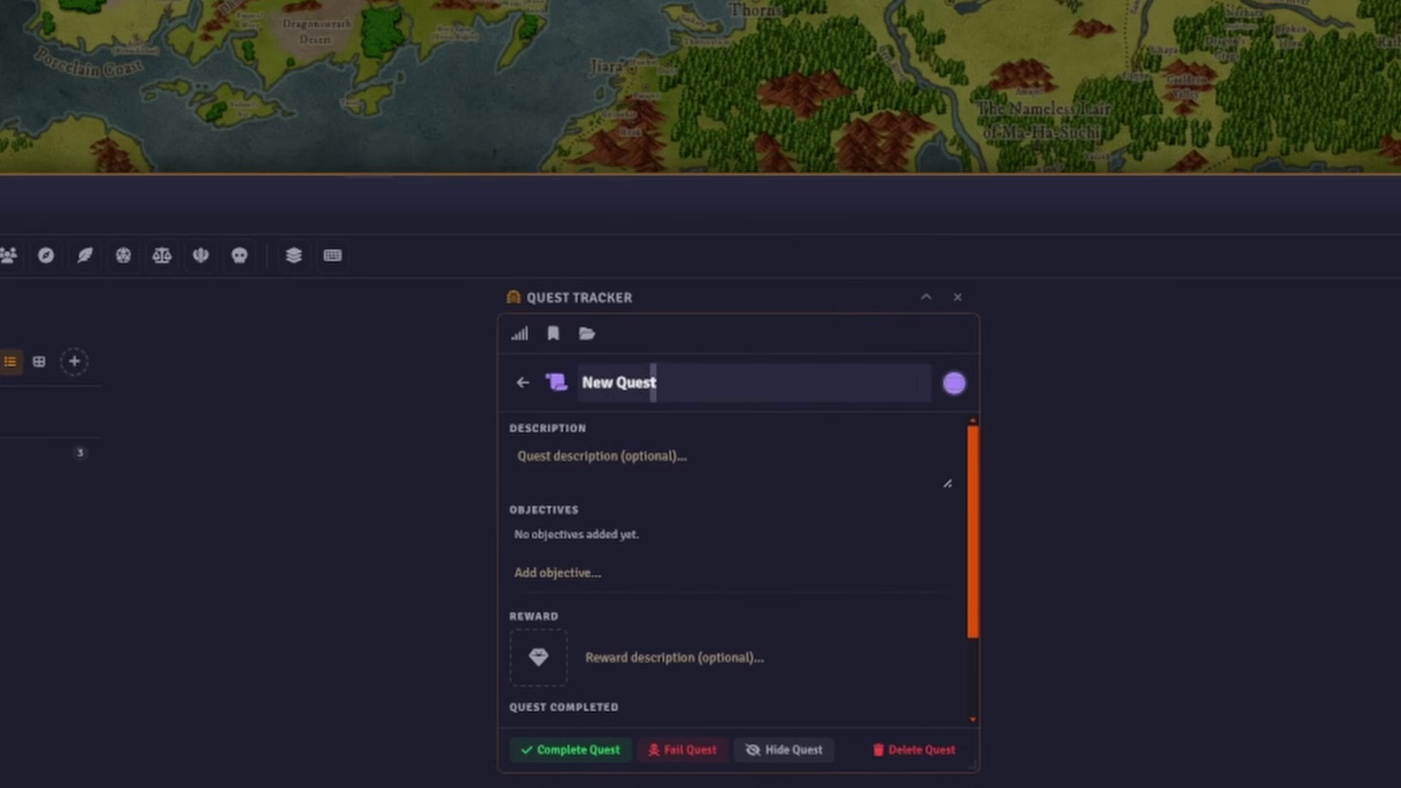
key(ctrl+a)
key(BackSpace)
text(The Perpetual Siege of Anhur)
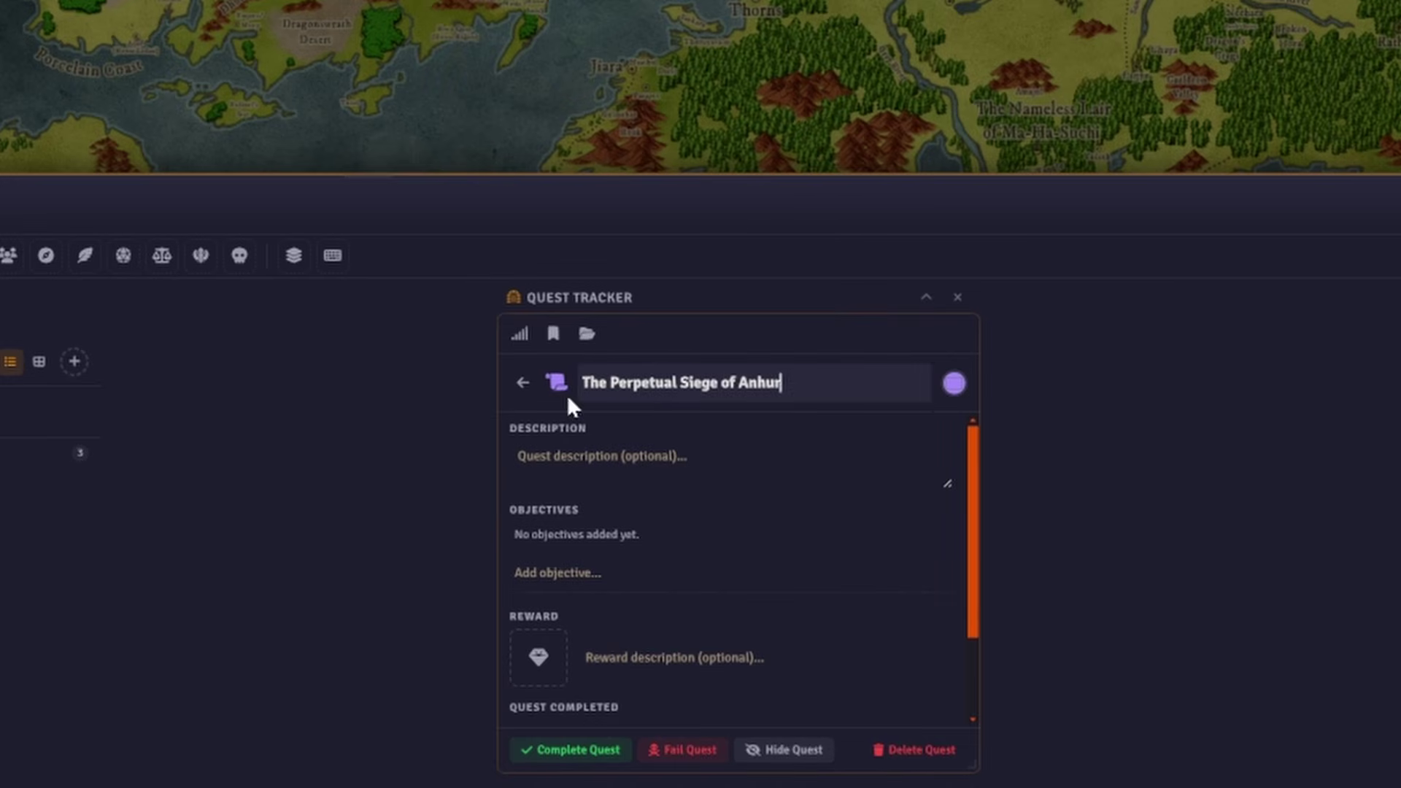
key(Return)
- Set the quest's colour to magenta with RGB 196, 18, 95
click(954, 383)
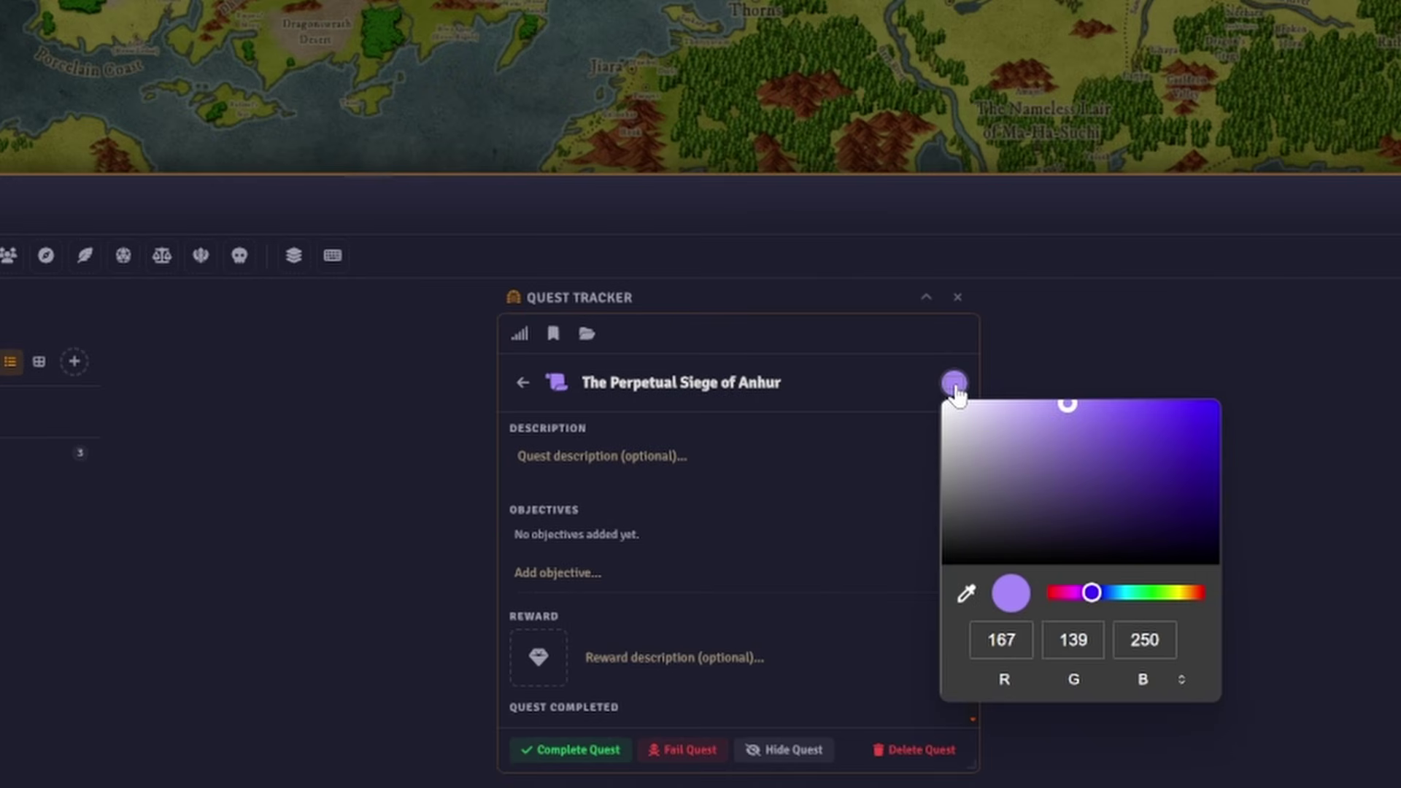
click(1061, 593)
click(1176, 447)
click(1192, 438)
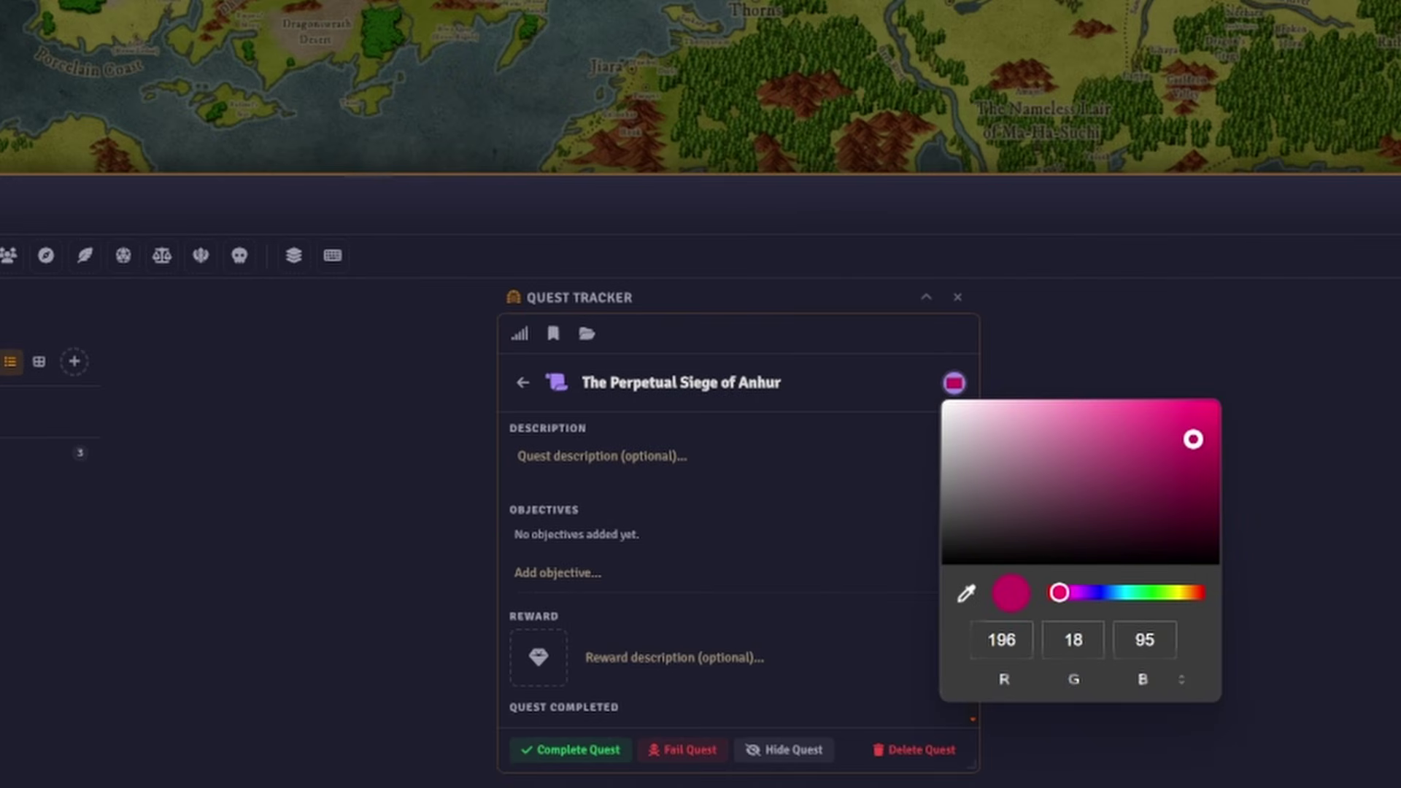
click(868, 425)
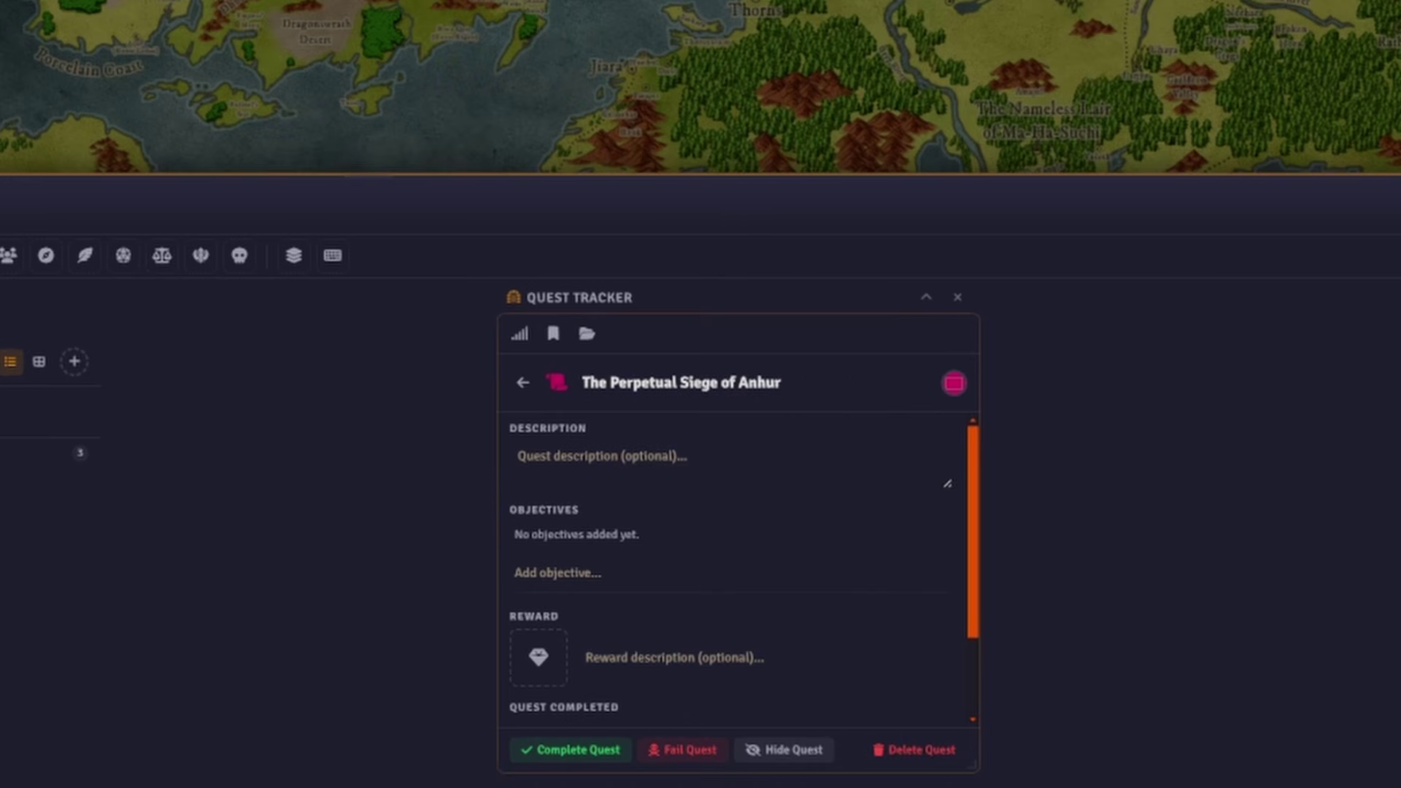
- Paste the quest description beginning "Beyond the shifting dunes of the Black Sand Sea"
key(ctrl+v)
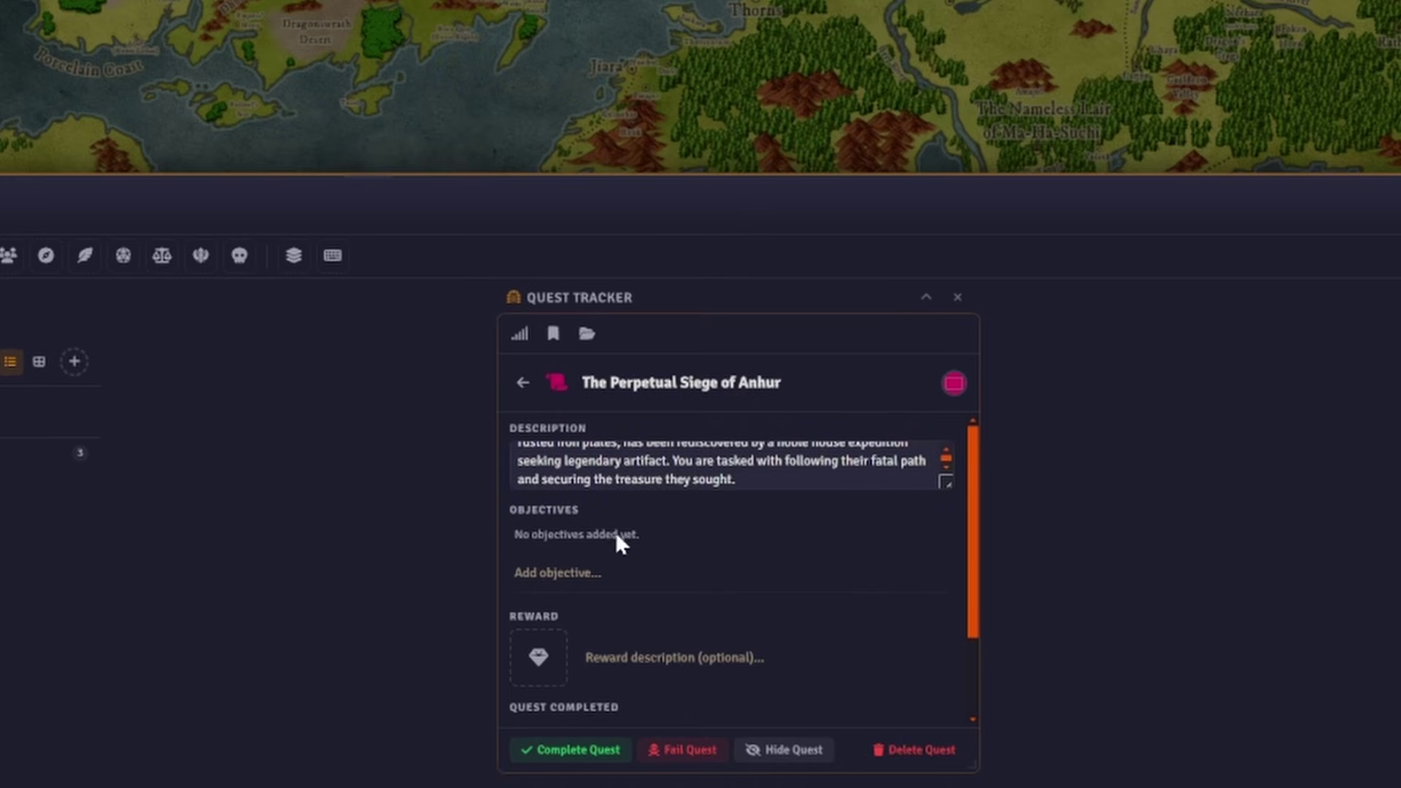
key(Tab)
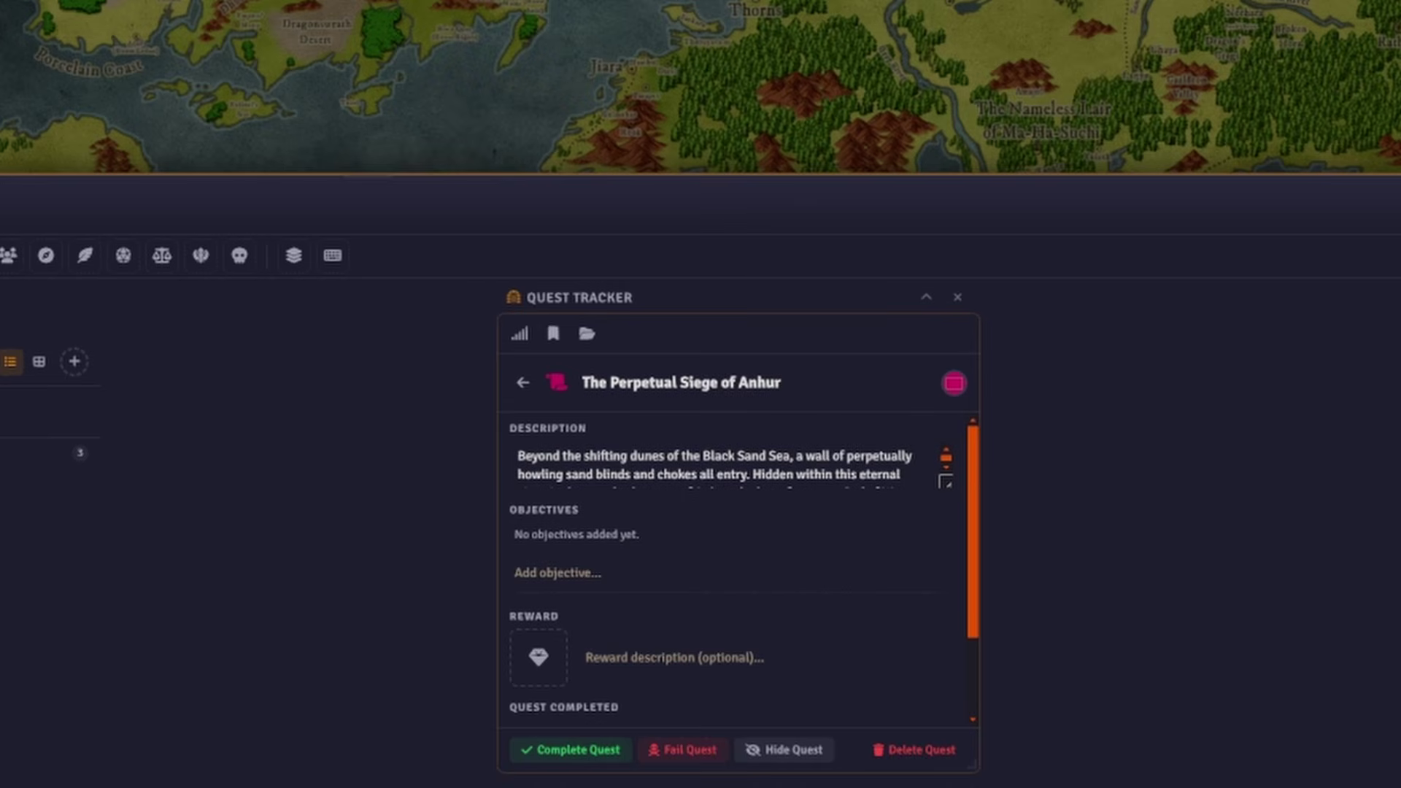
- Add three pasted quest objectives: Discover the Silent Password, Locate the Chamber of Offerings, and Confront the Scarab High Priest and Retrieve the Amulet
key(ctrl+v)
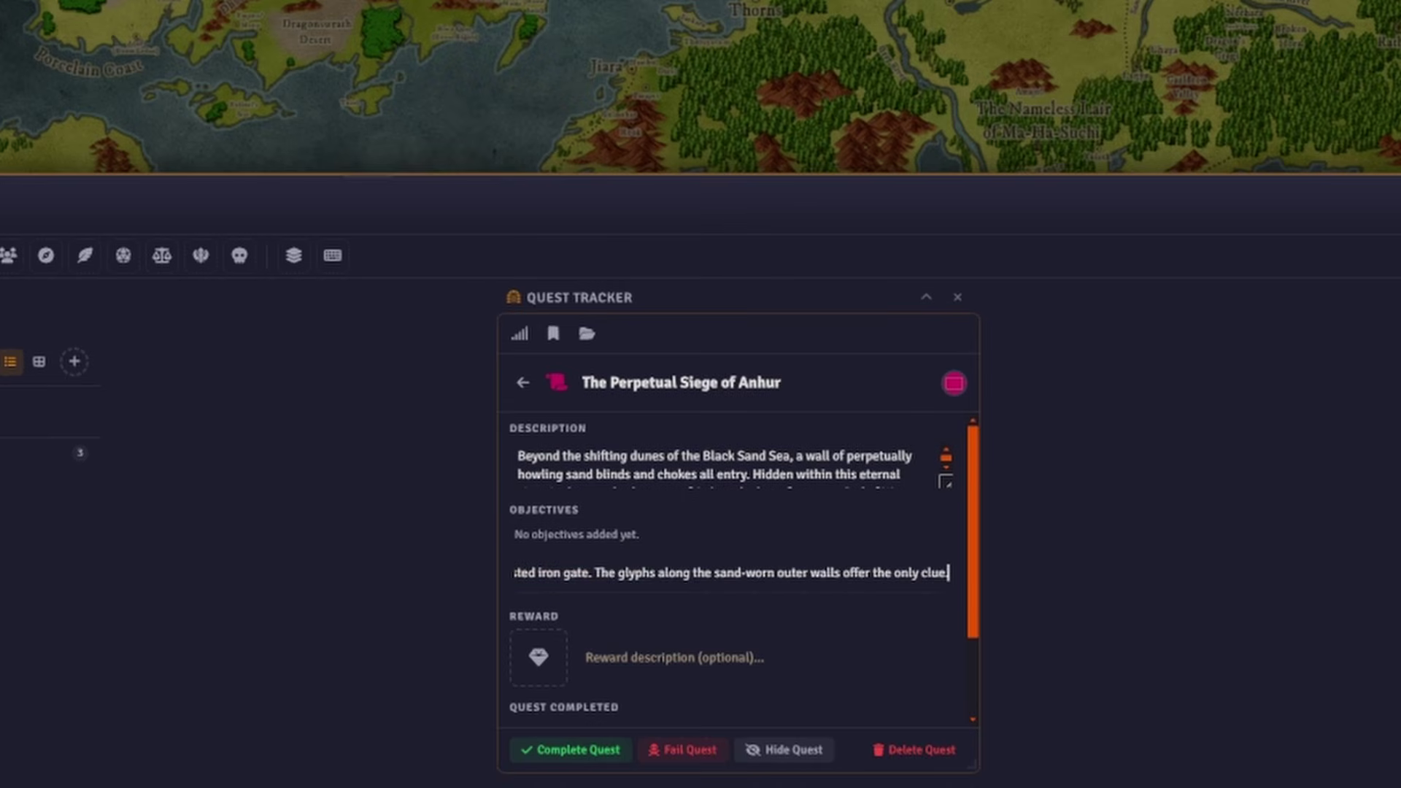
key(Return)
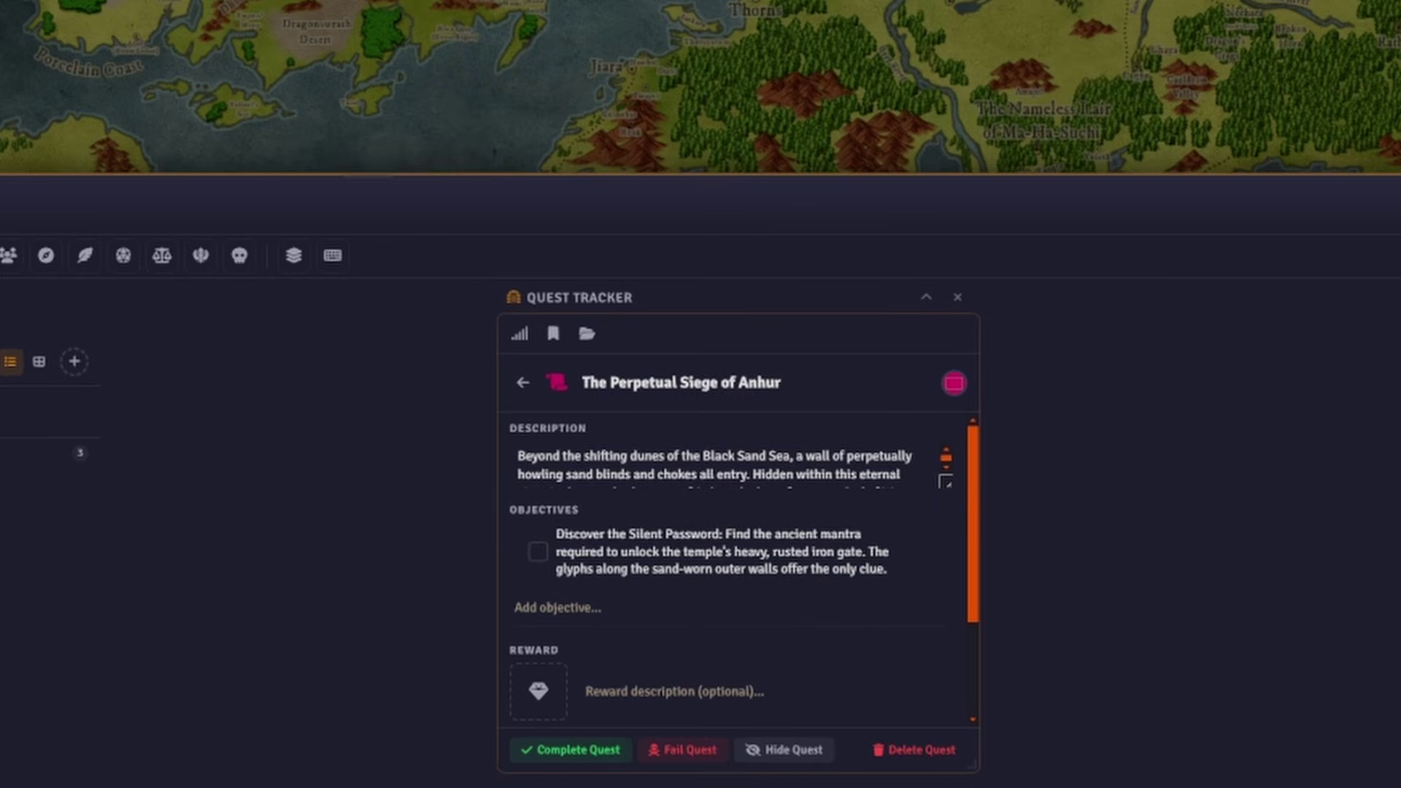
key(ctrl+v)
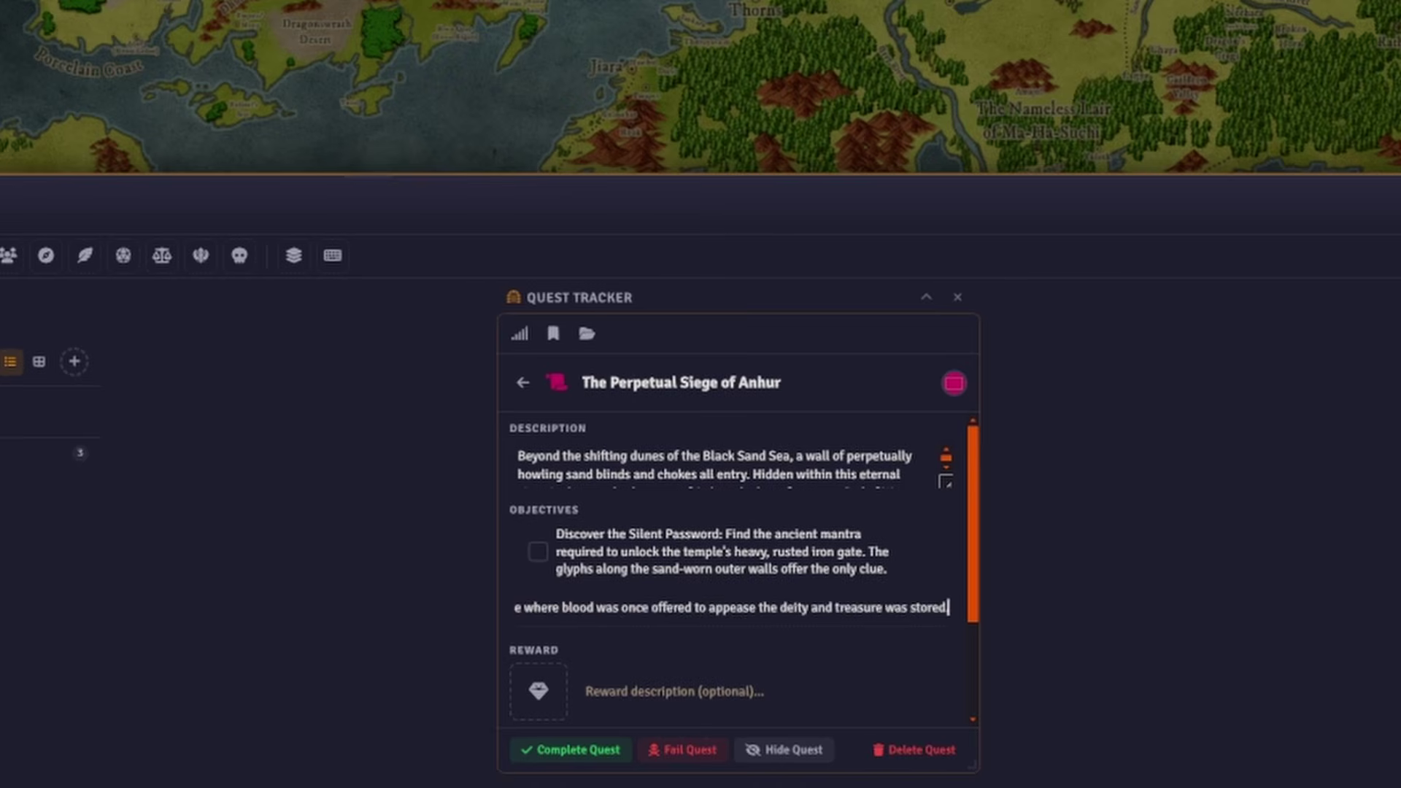
key(Return)
scroll(589, 607, down, 4)
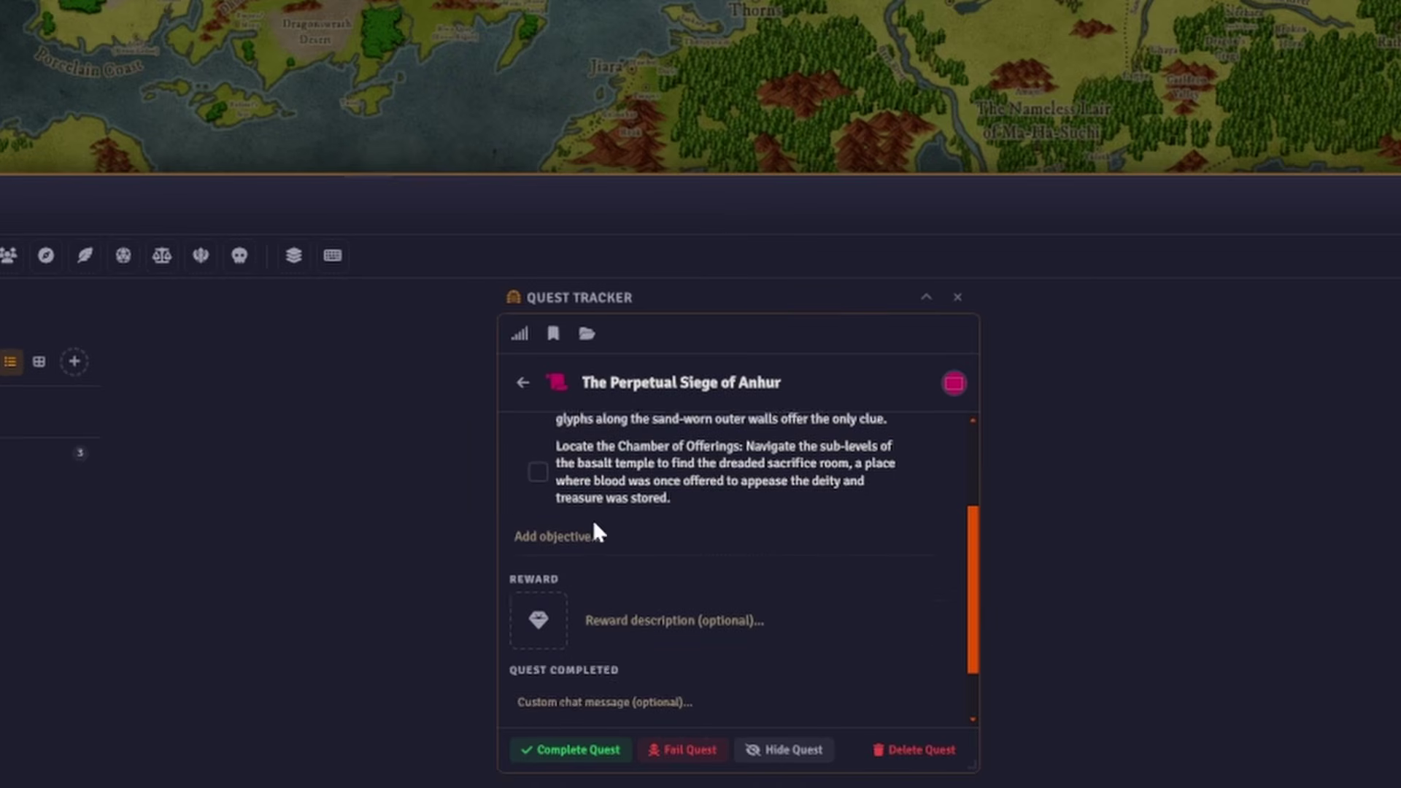
scroll(593, 519, up, 1)
key(ctrl+v)
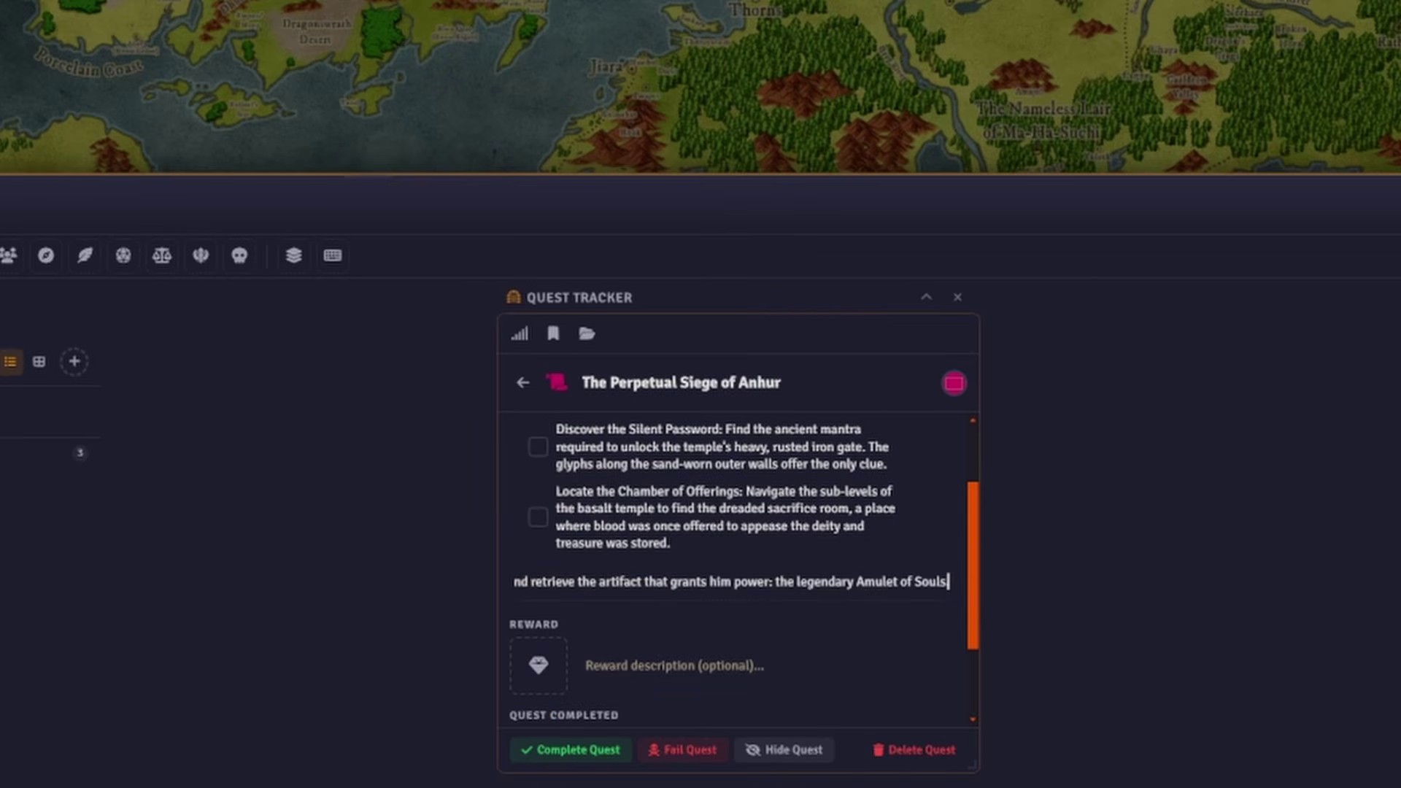
key(Return)
scroll(645, 554, down, 6)
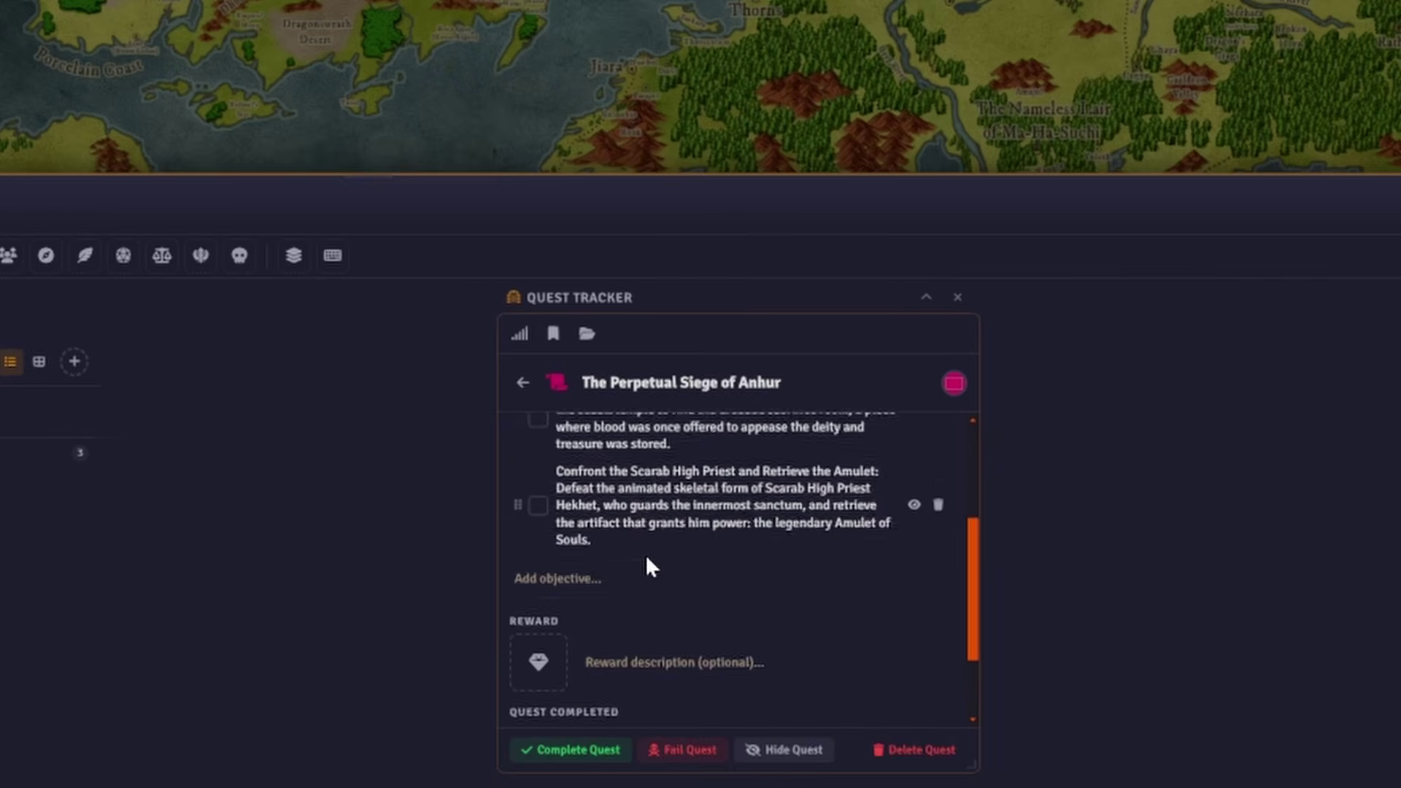
scroll(663, 489, up, 2)
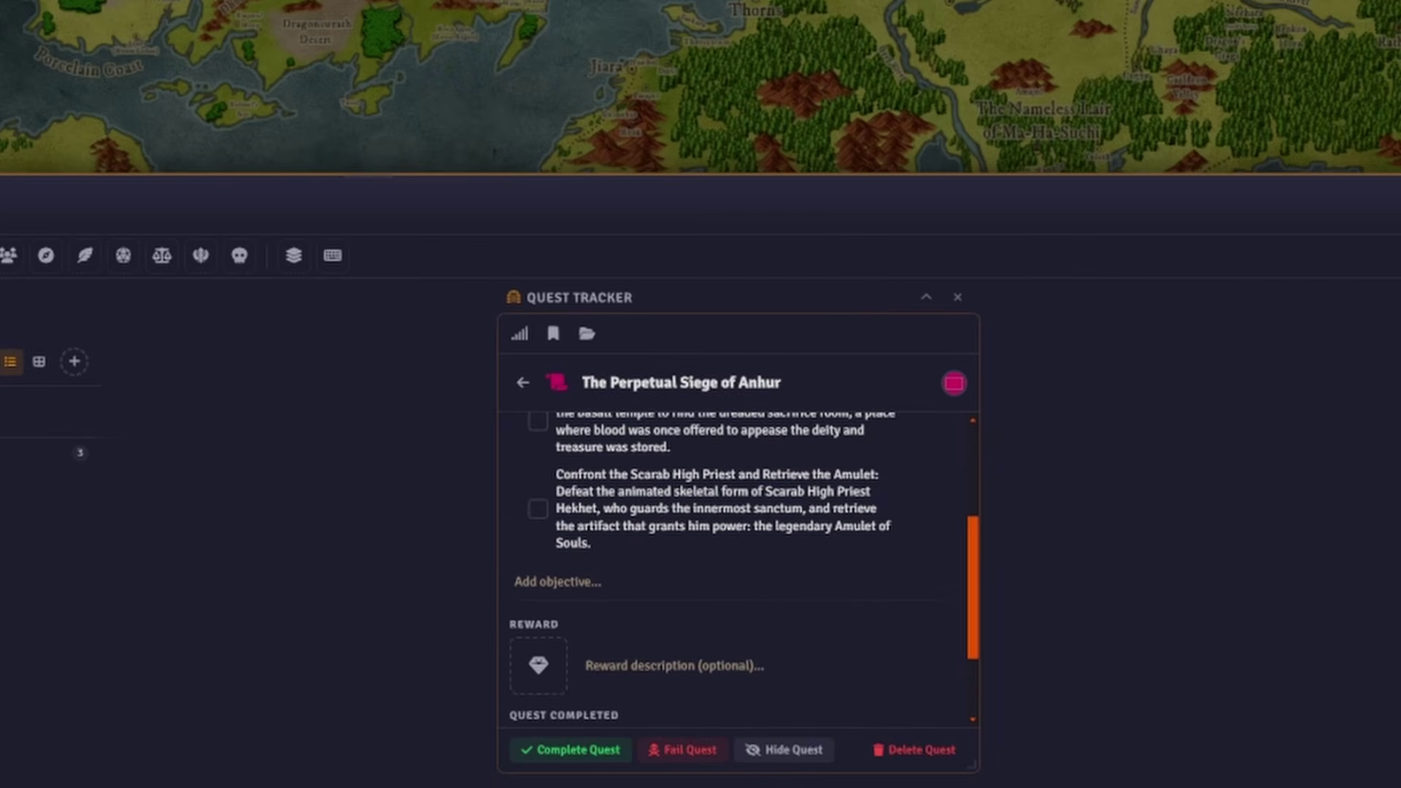
- Paste the reward description beginning "A heavy, tarnished artifact forged of dark, black iron" and set the amulet picture as the reward image
click(675, 665)
key(ctrl+v)
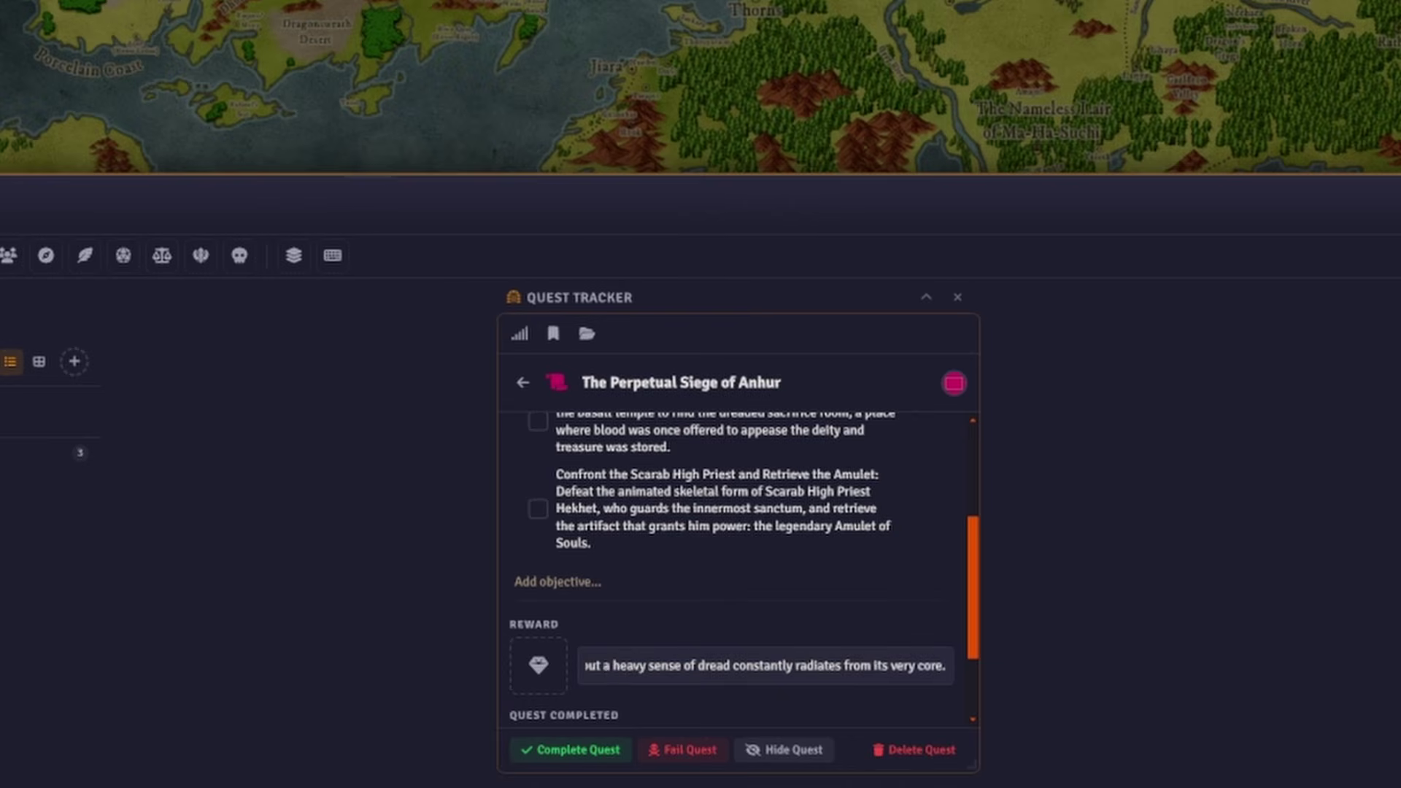
key(Return)
scroll(609, 659, down, 5)
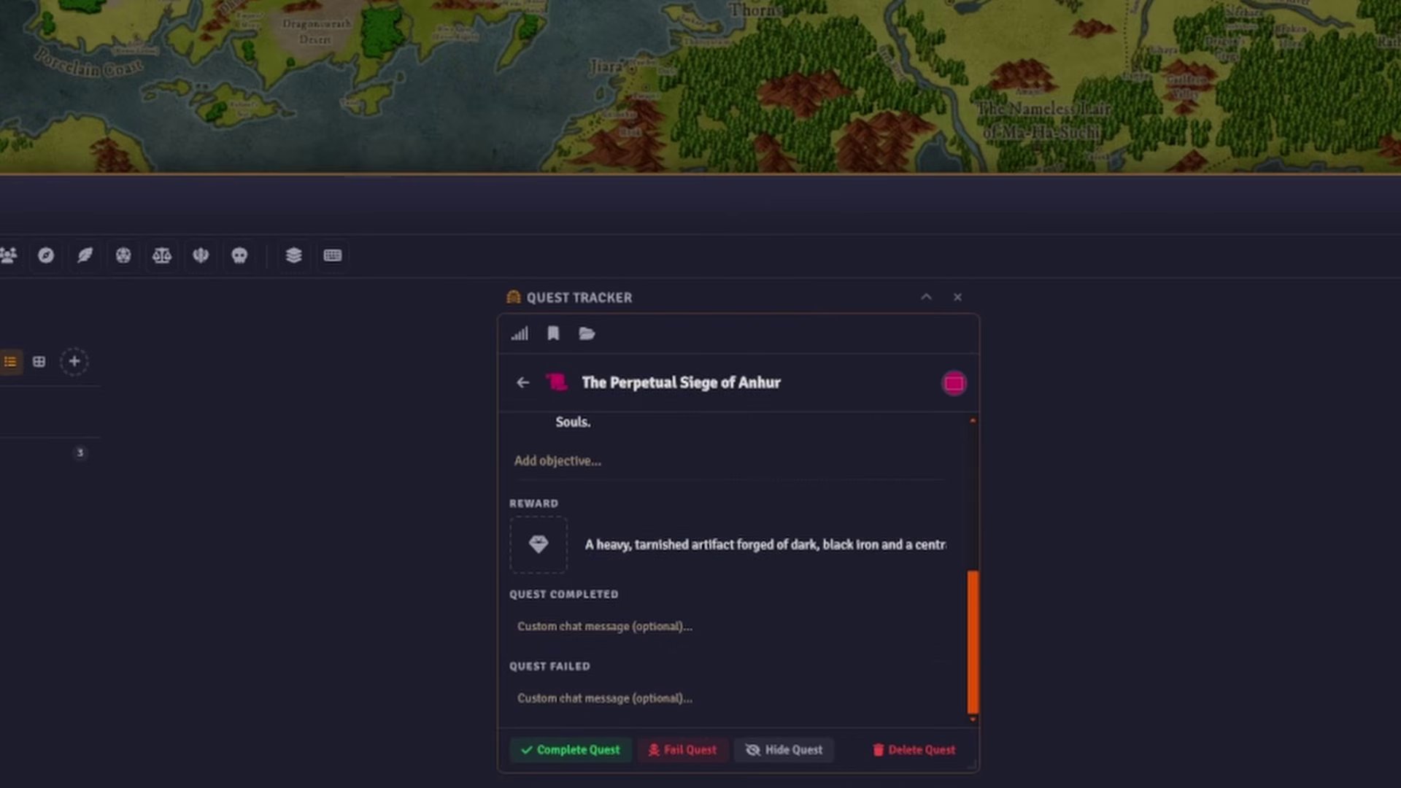
click(541, 554)
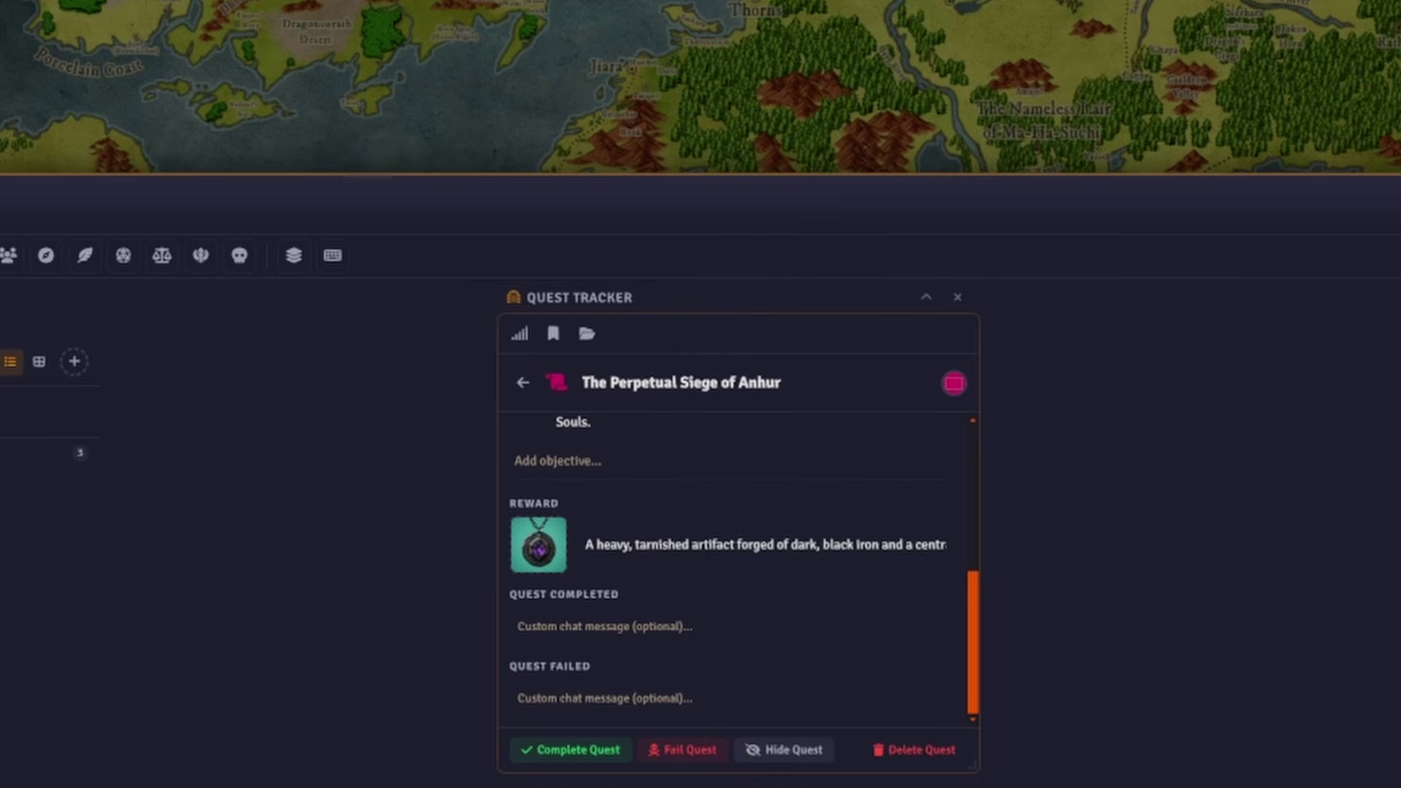
- Paste the quest-completed message beginning "High Priest Hekhet crumbles" and the quest-failed message beginning "The groans of the temple"
click(616, 626)
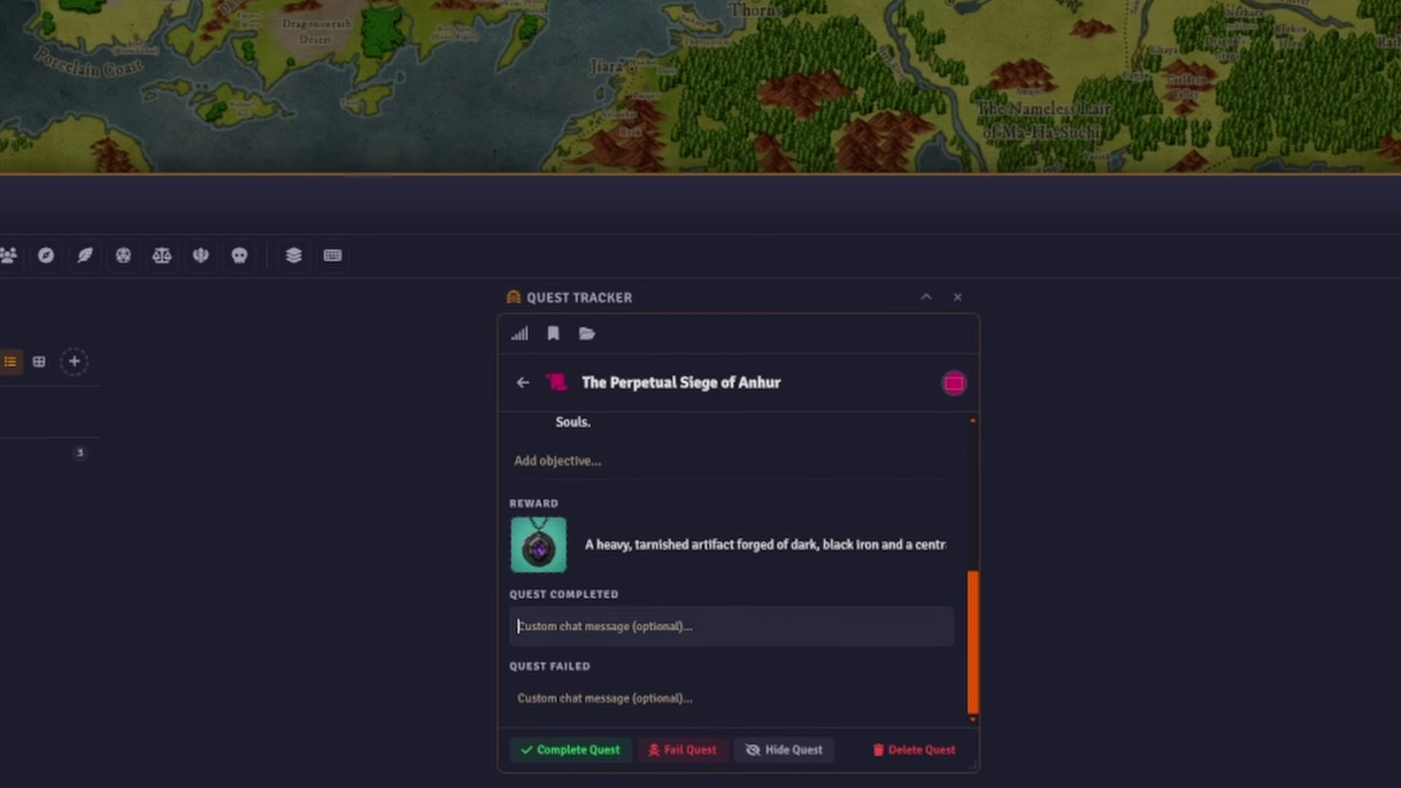
key(ctrl+v)
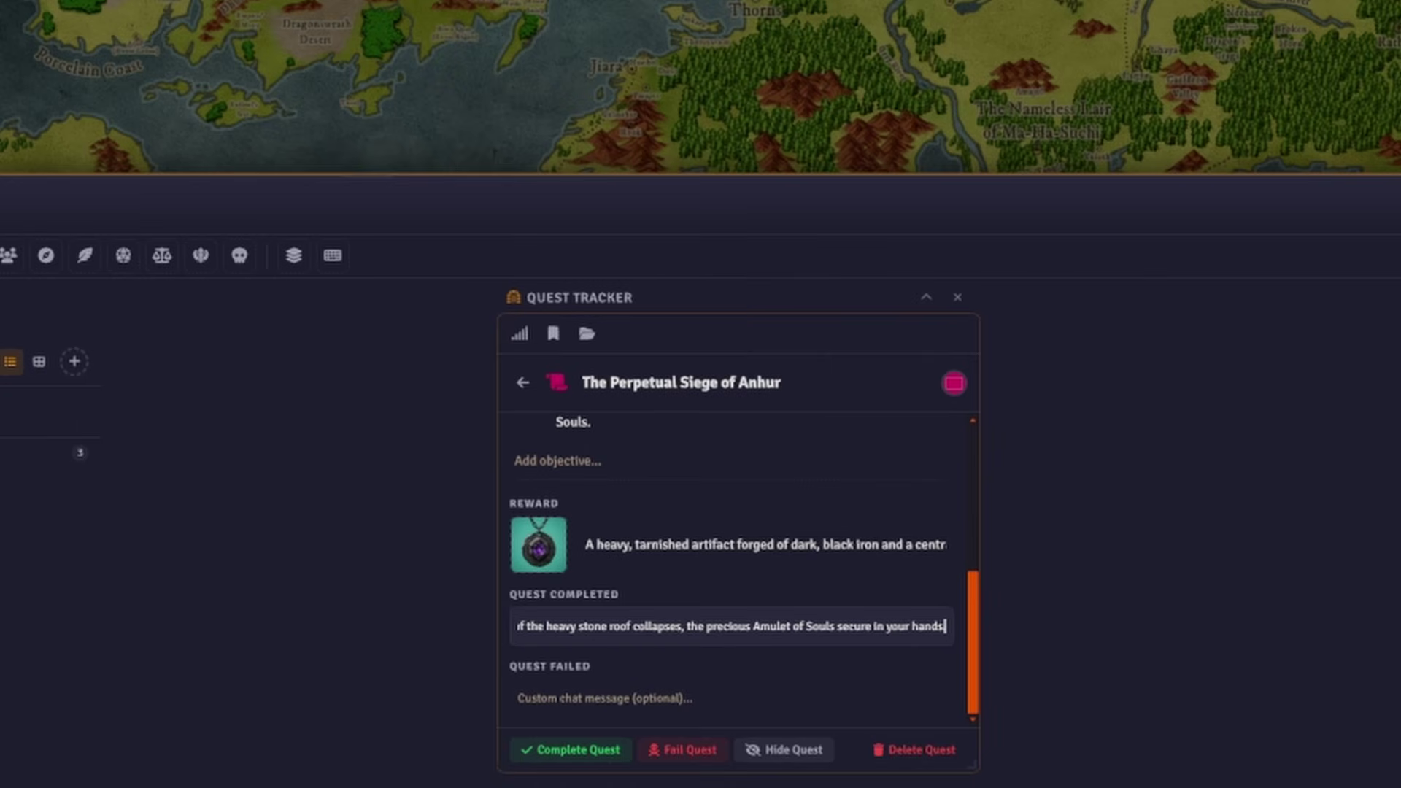
key(Tab)
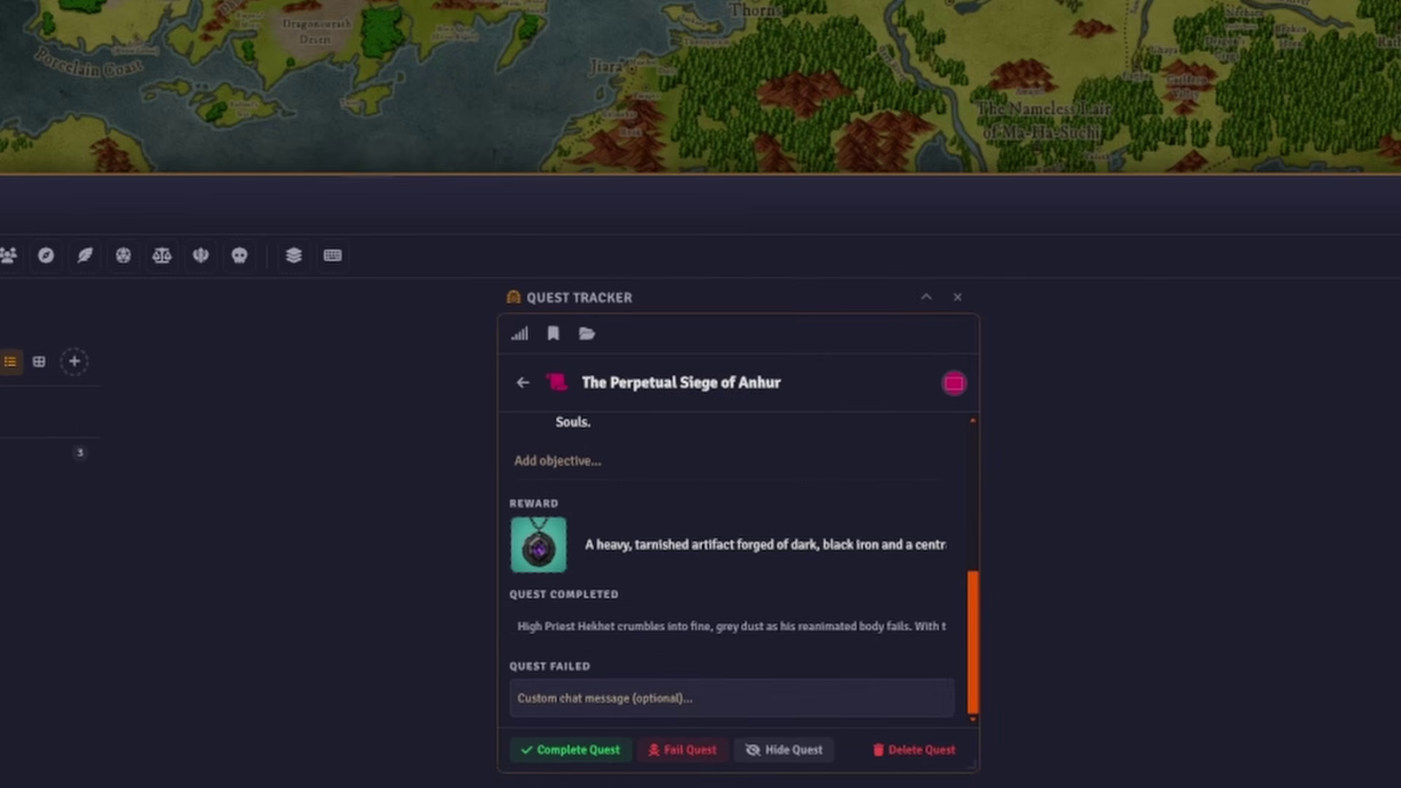
key(ctrl+v)
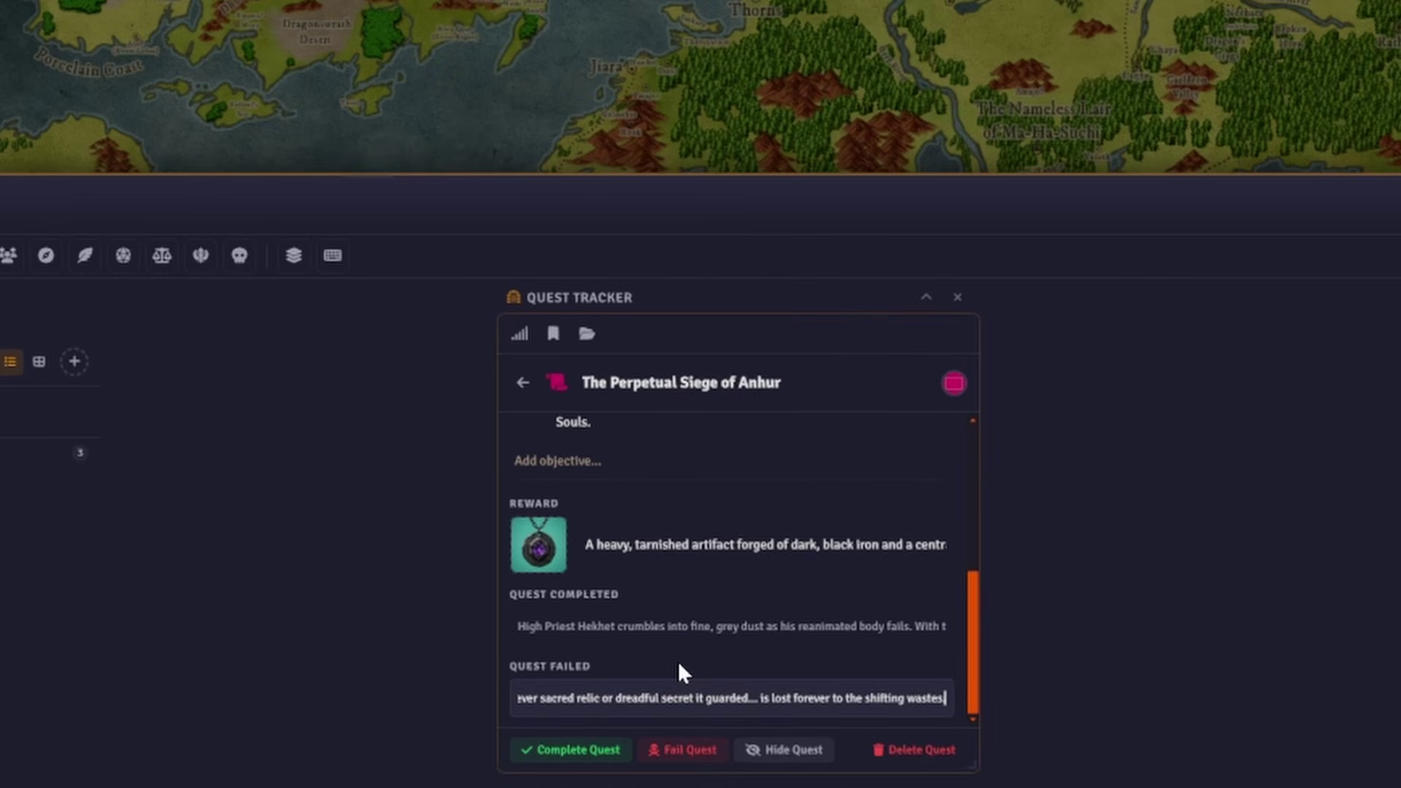
- Hide the Locate the Chamber of Offerings and Confront the Scarab High Priest objectives from the players
scroll(677, 659, up, 10)
scroll(668, 667, down, 5)
scroll(669, 670, down, 3)
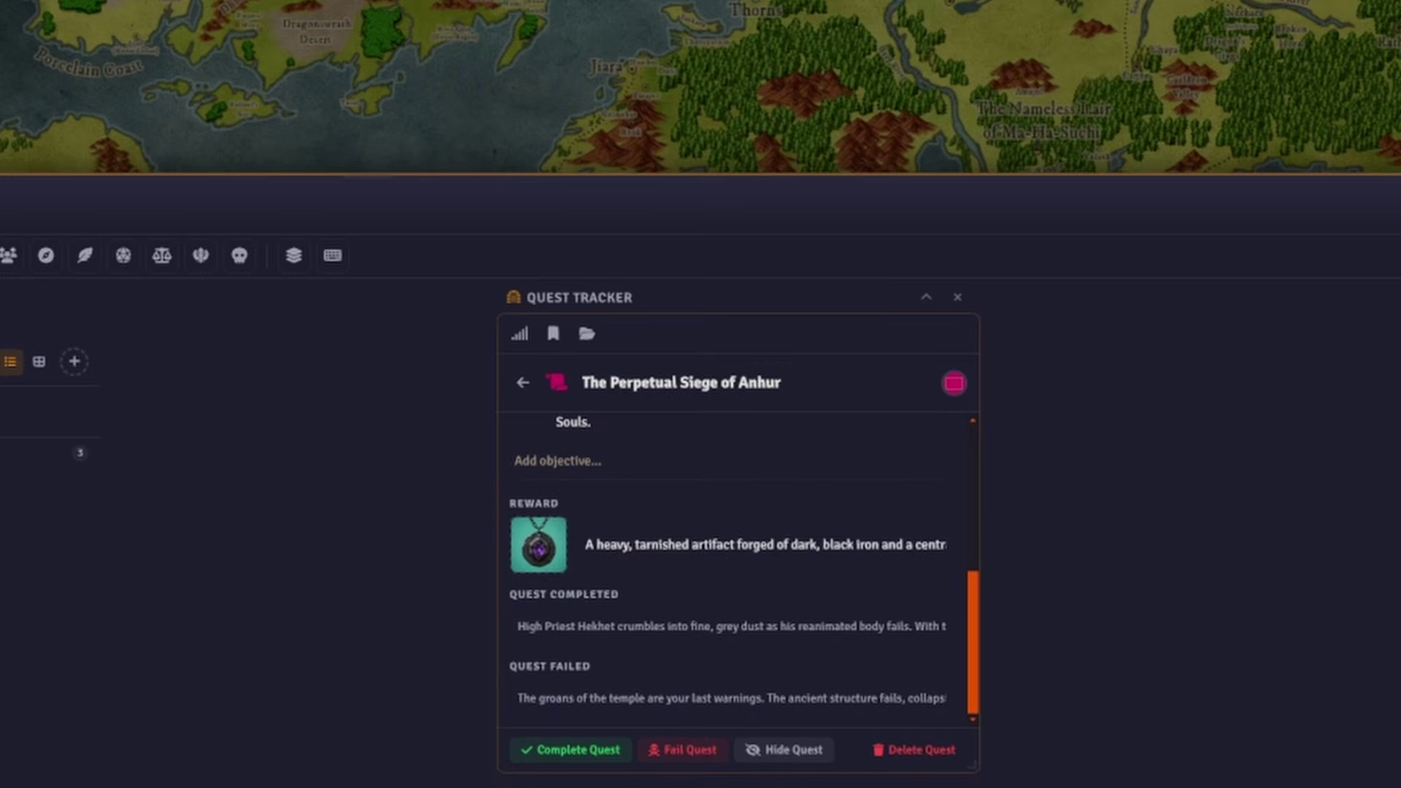
scroll(670, 689, up, 8)
scroll(670, 689, down, 8)
scroll(628, 701, up, 8)
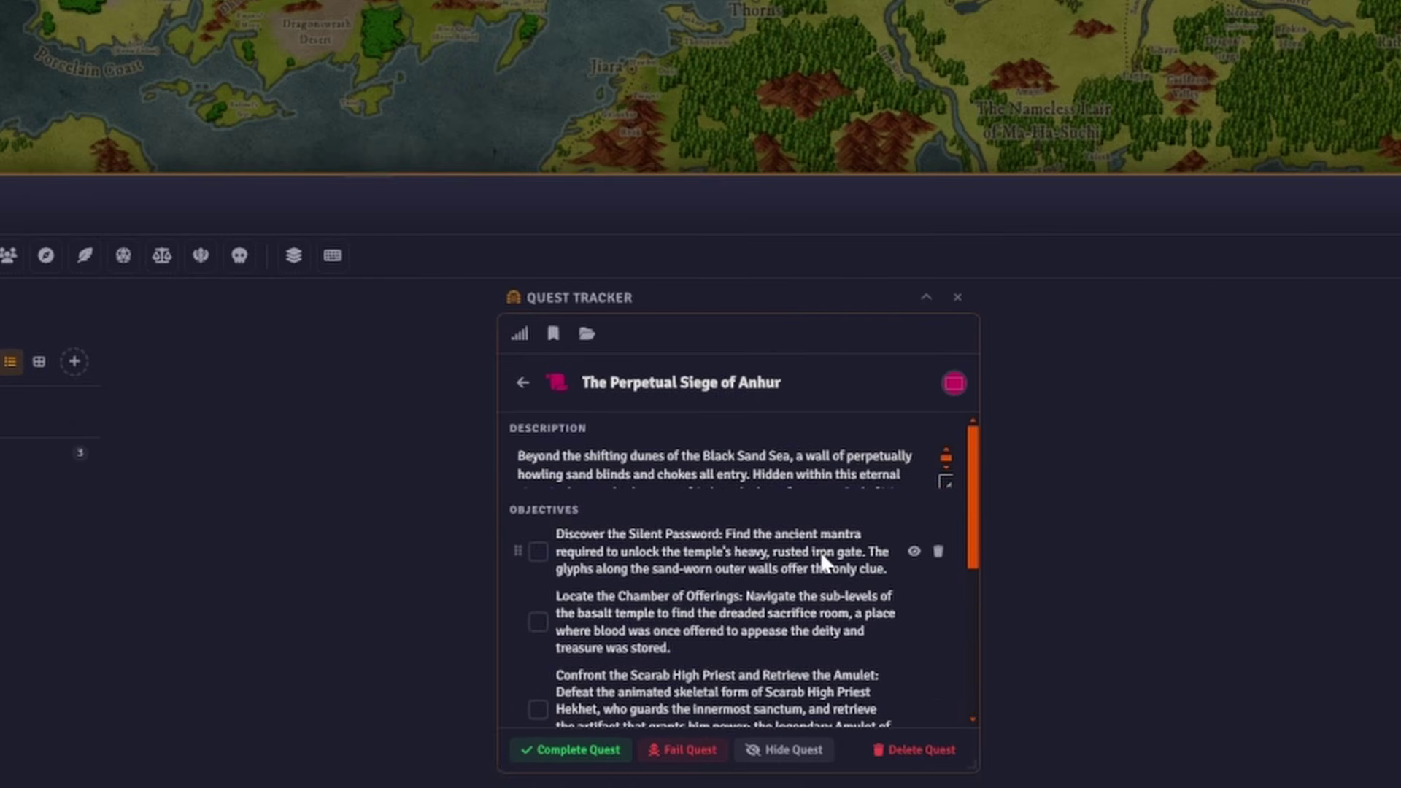
scroll(817, 632, down, 5)
scroll(875, 587, up, 5)
click(914, 621)
scroll(916, 613, down, 2)
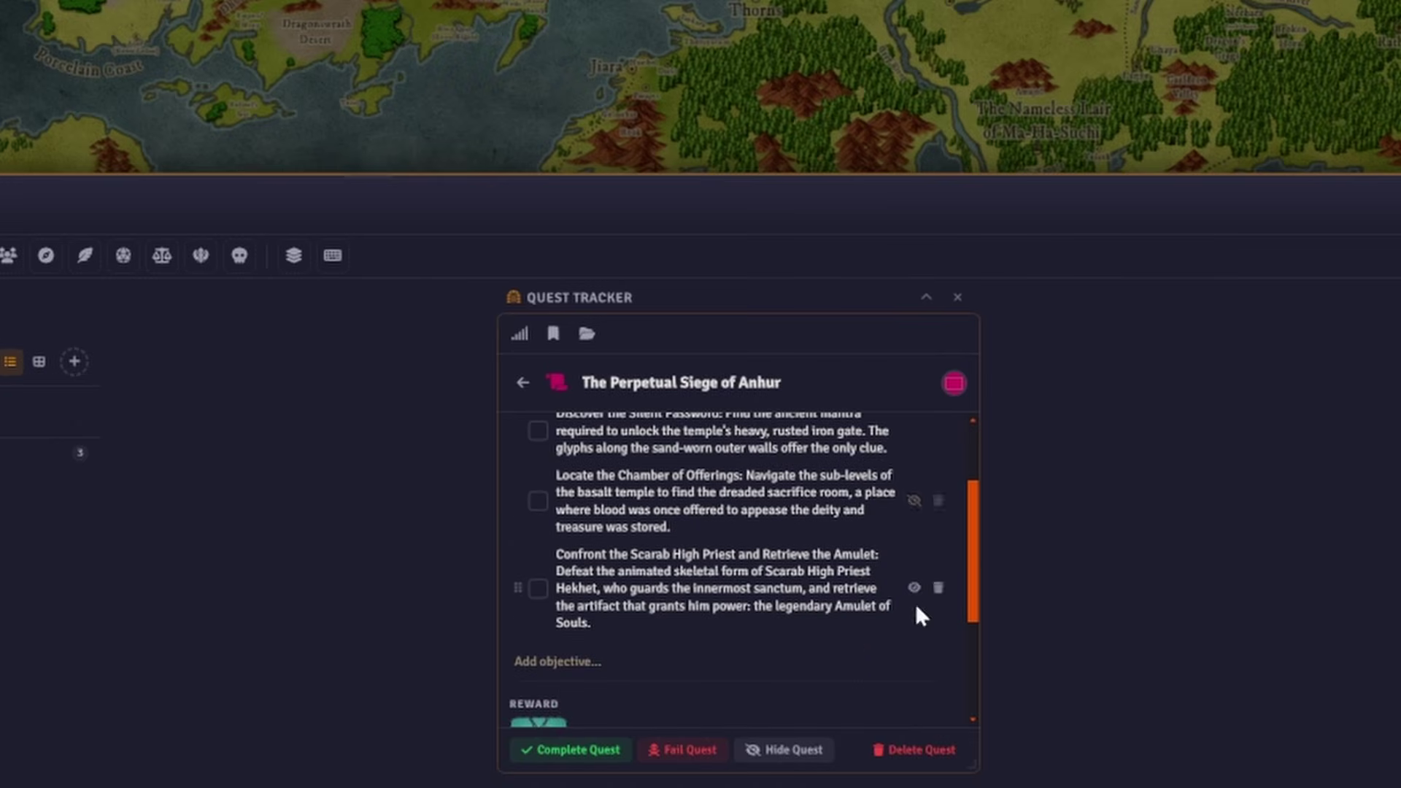
click(913, 586)
- Turn on the quest tracker overlay on the map canvas and mark the Discover the Silent Password objective as complete
scroll(871, 581, down, 3)
scroll(800, 628, down, 3)
scroll(795, 606, up, 3)
scroll(788, 587, down, 3)
scroll(786, 593, down, 1)
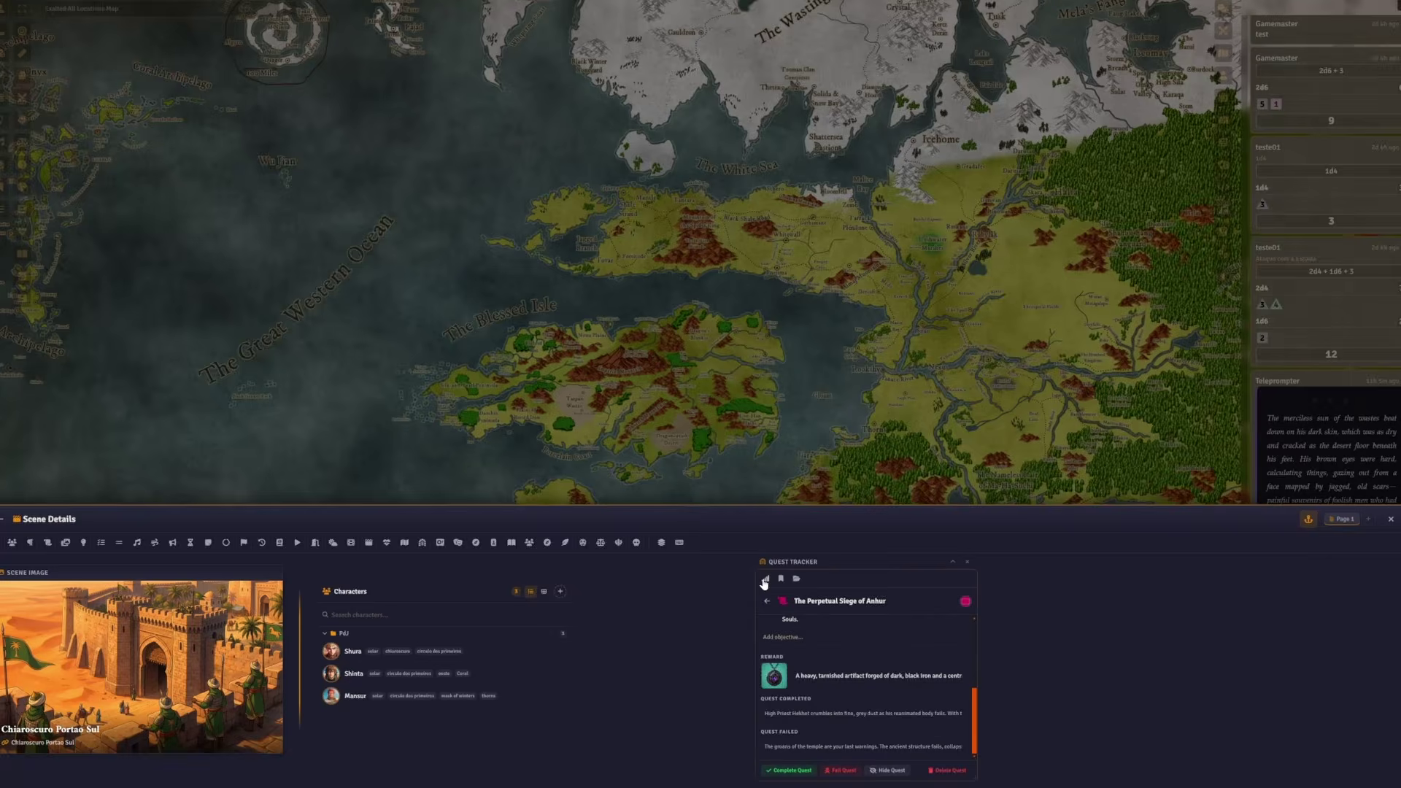
click(605, 420)
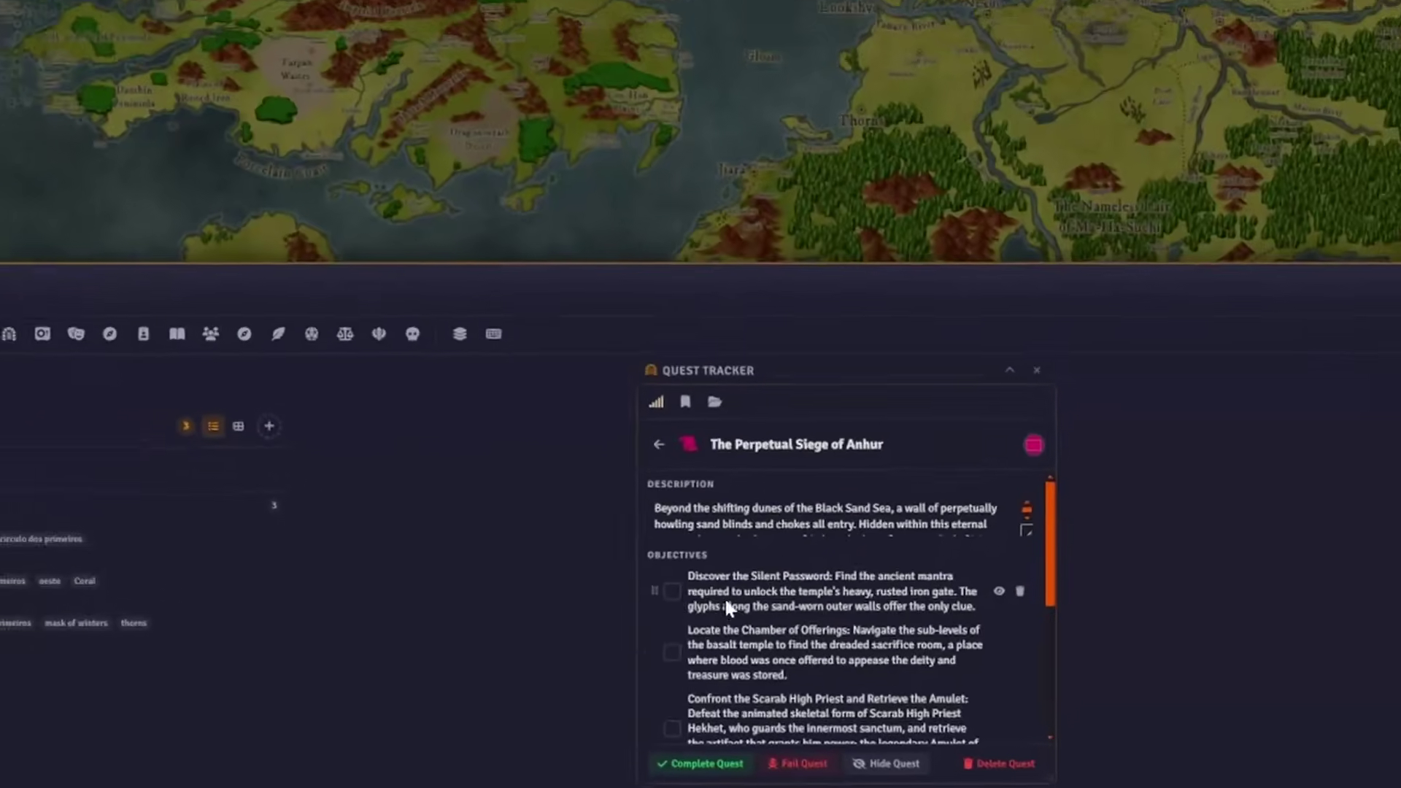
click(650, 577)
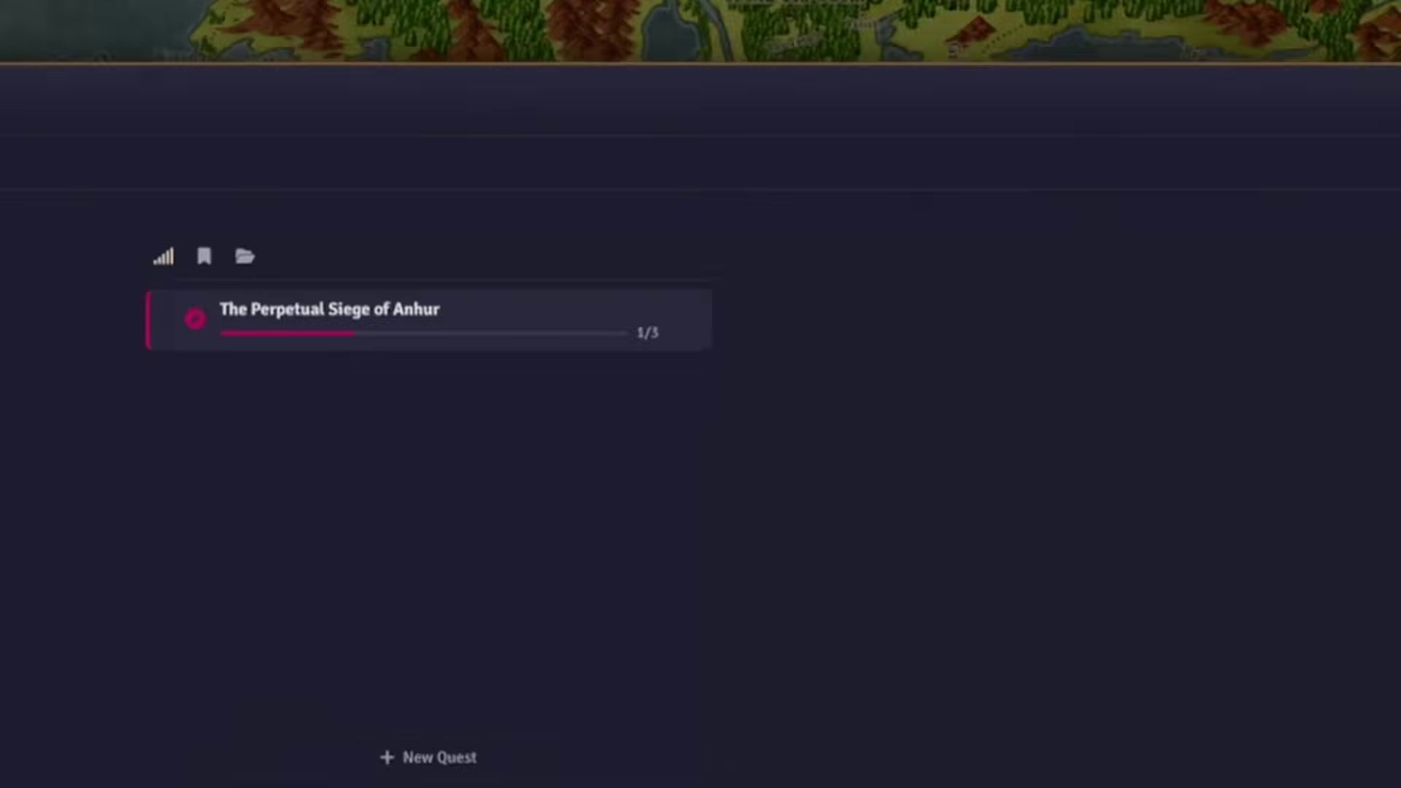
- Reopen The Perpetual Siege of Anhur and reveal its hidden Locate the Chamber of Offerings objective to the players
click(560, 329)
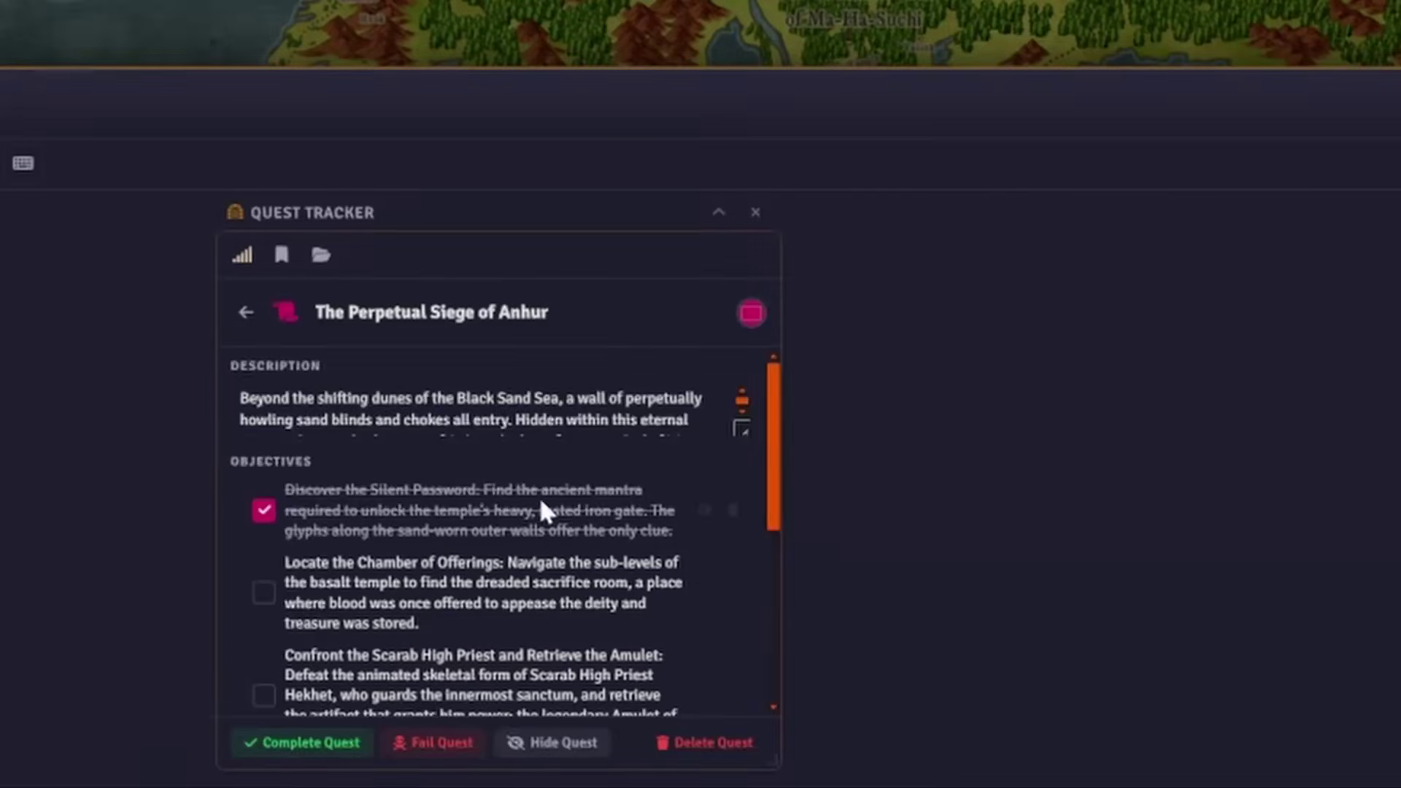
scroll(548, 489, down, 2)
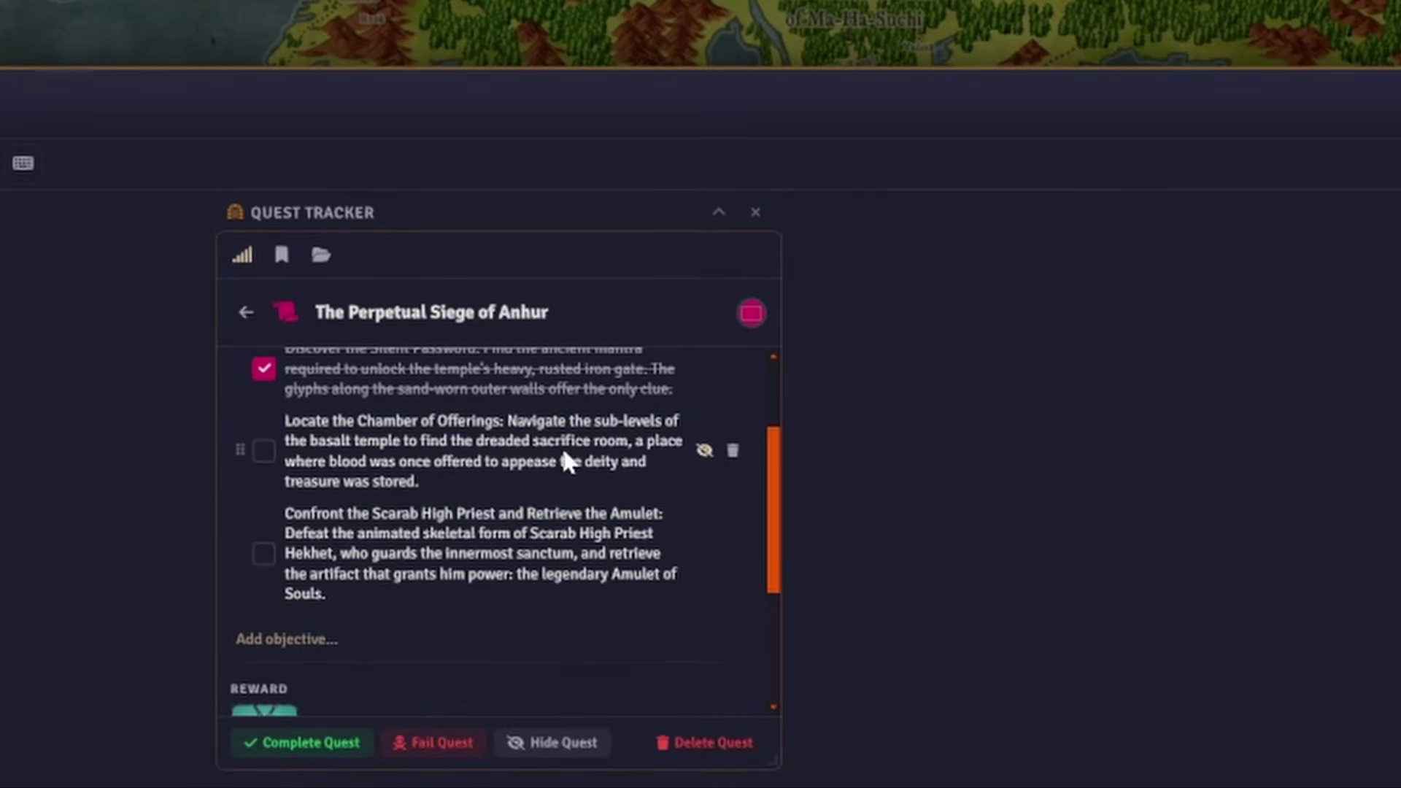
click(704, 451)
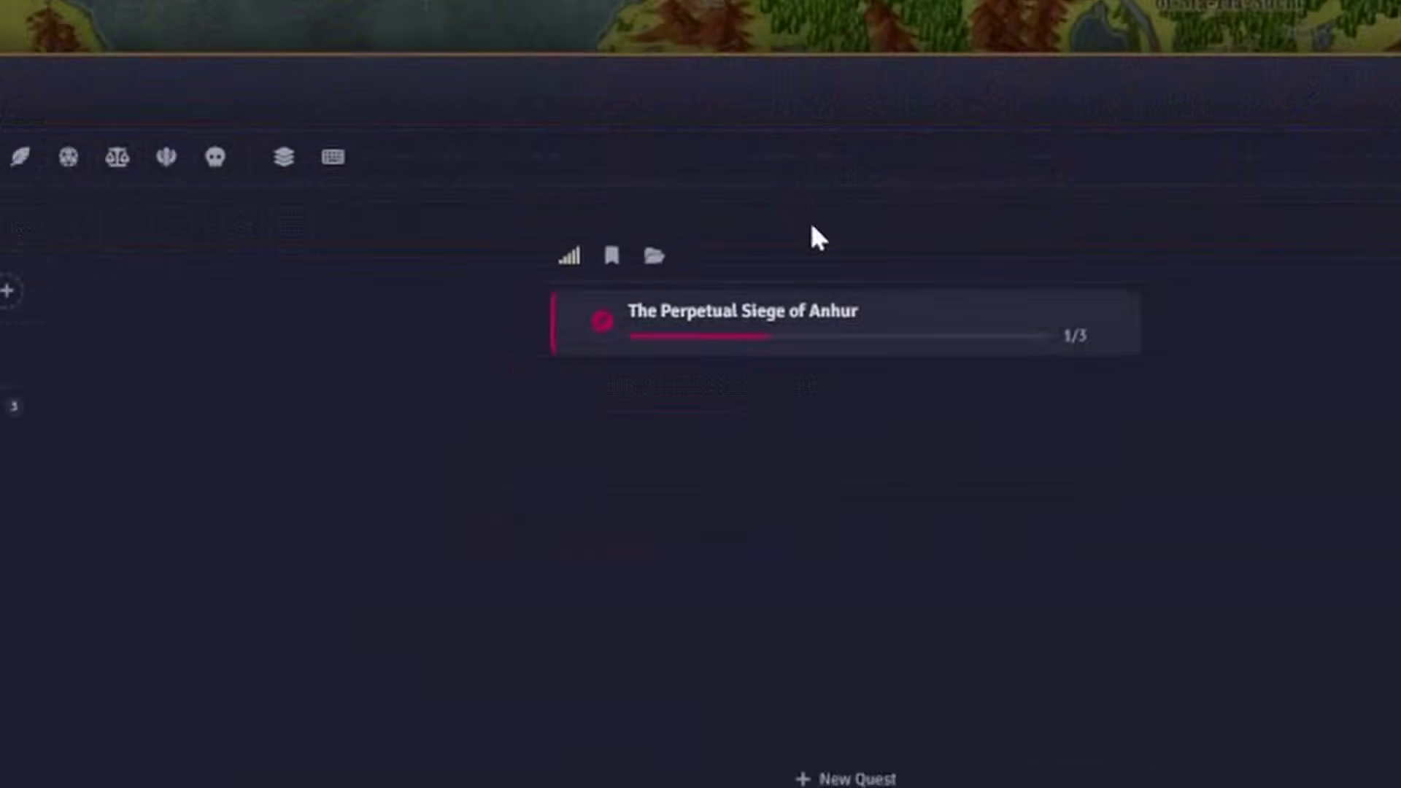
- Mark the Locate the Chamber of Offerings and Confront the Scarab High Priest objectives of the quest as complete
click(809, 322)
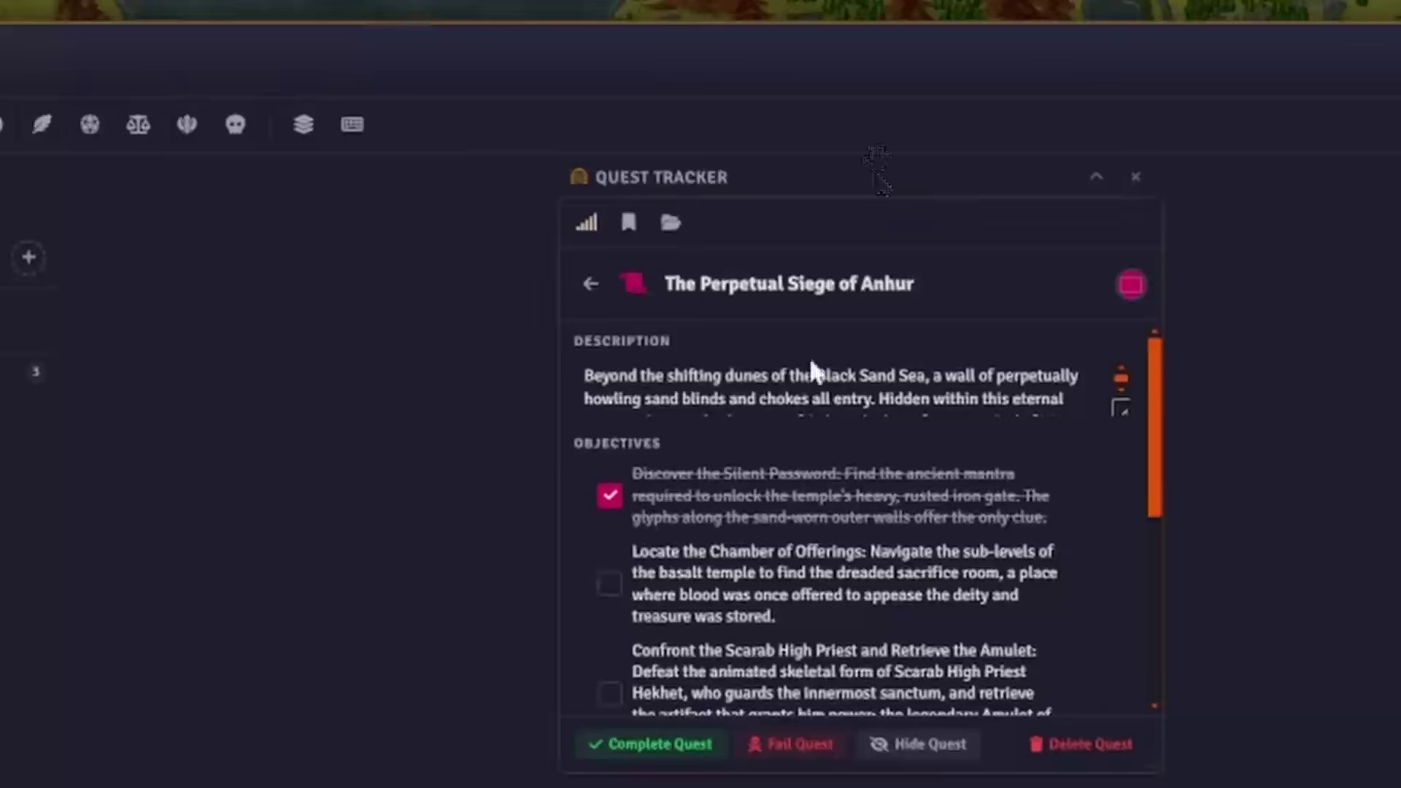
scroll(791, 402, down, 2)
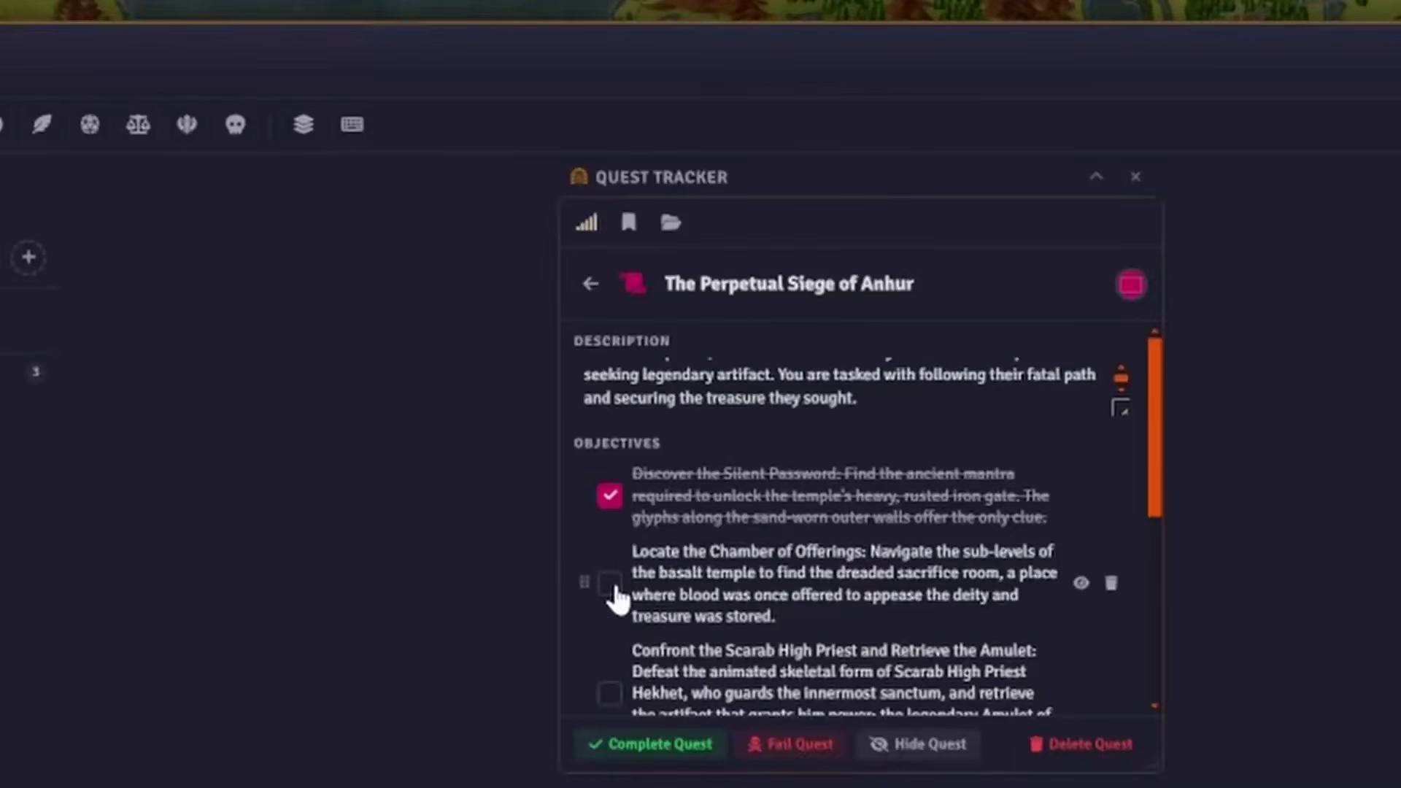
click(615, 590)
scroll(672, 582, down, 2)
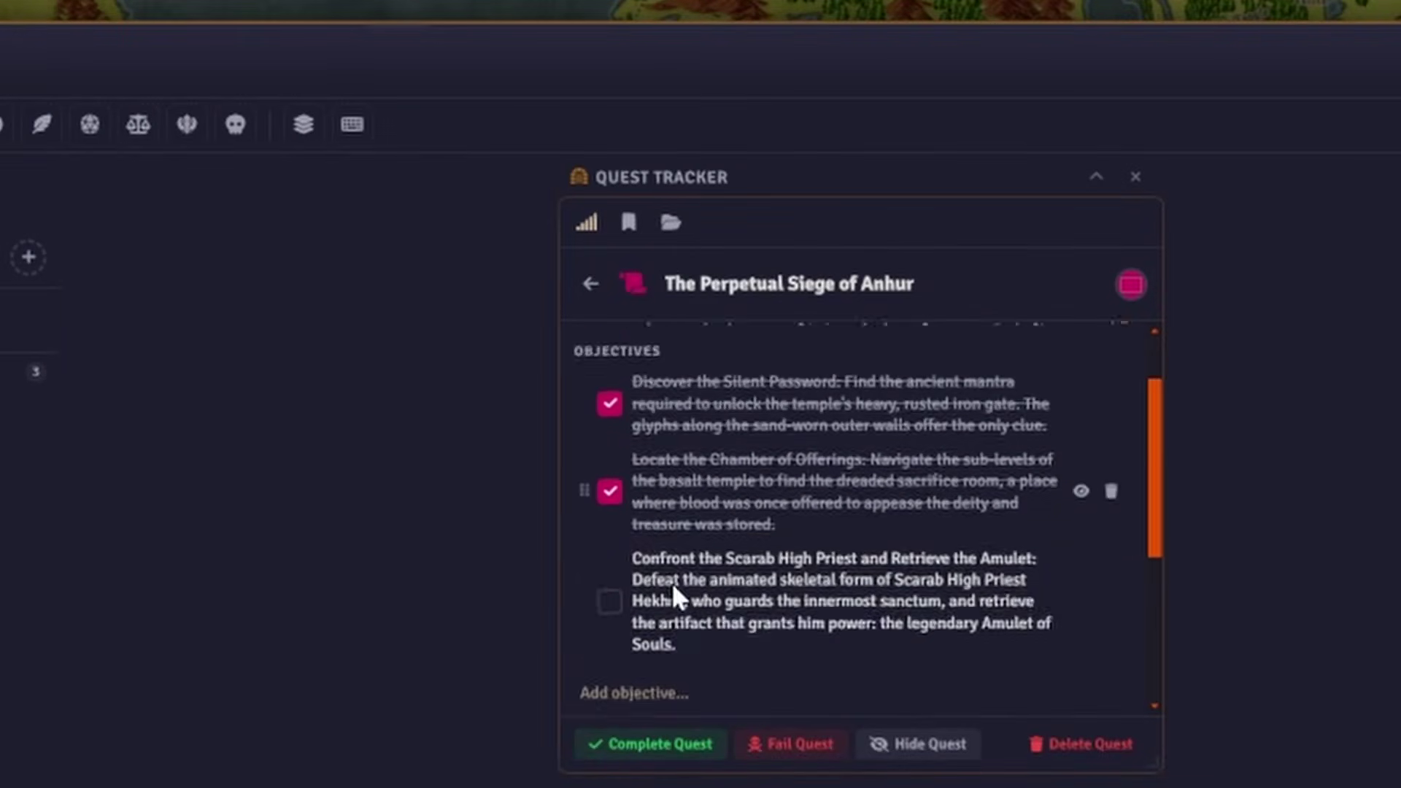
scroll(1078, 549, up, 2)
scroll(1078, 549, down, 5)
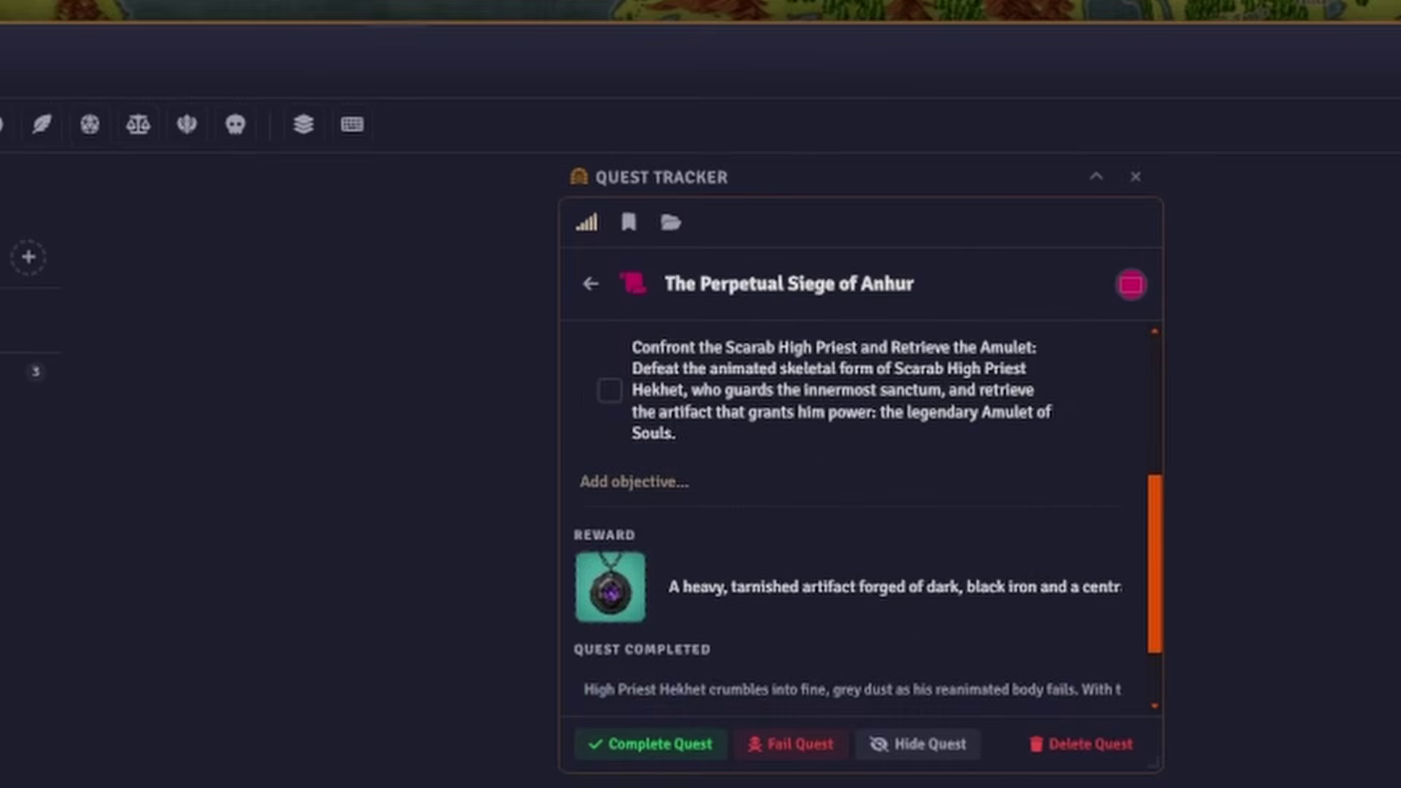
click(611, 394)
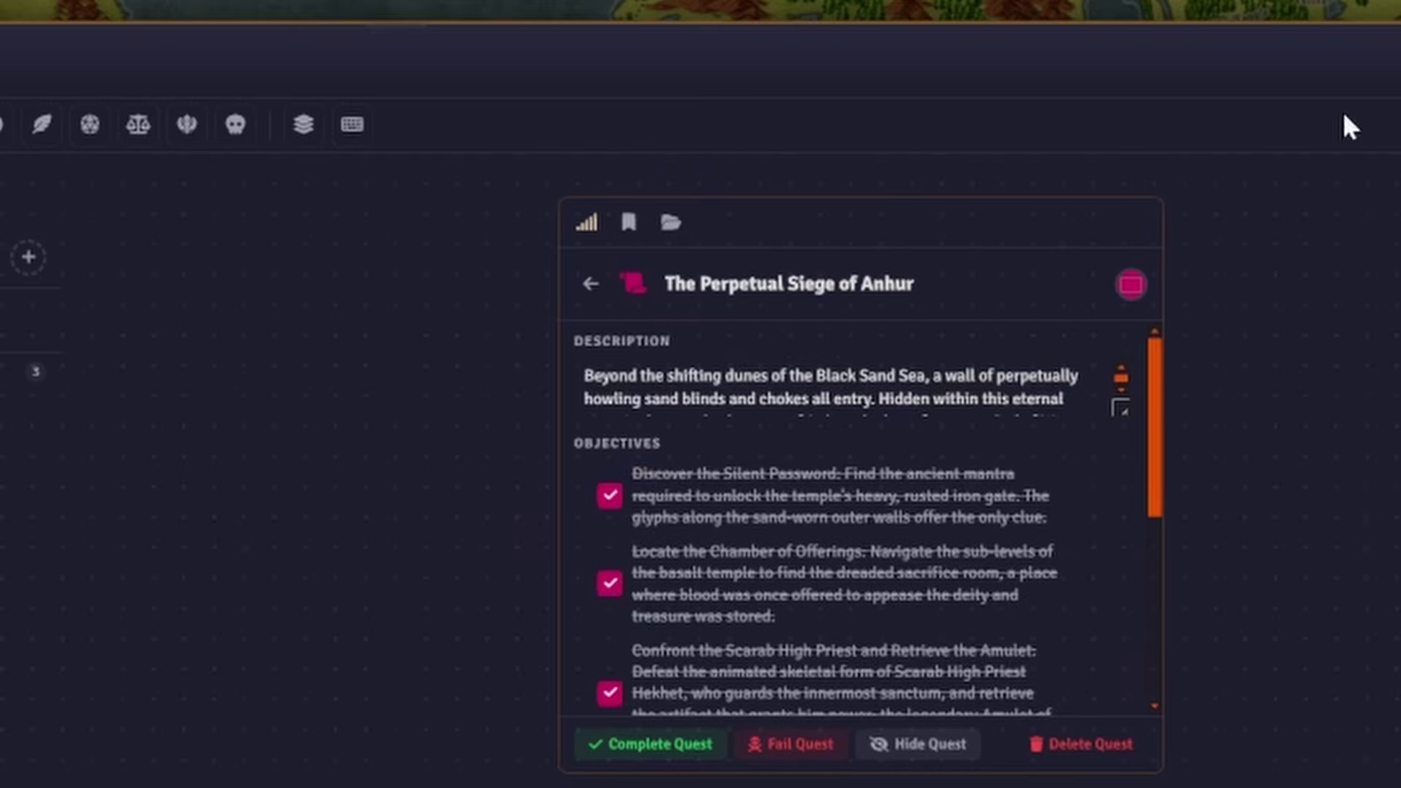
- Complete the quest and view its completion message in the chat and its entry in the tracker overlay
scroll(987, 523, down, 3)
scroll(876, 573, down, 2)
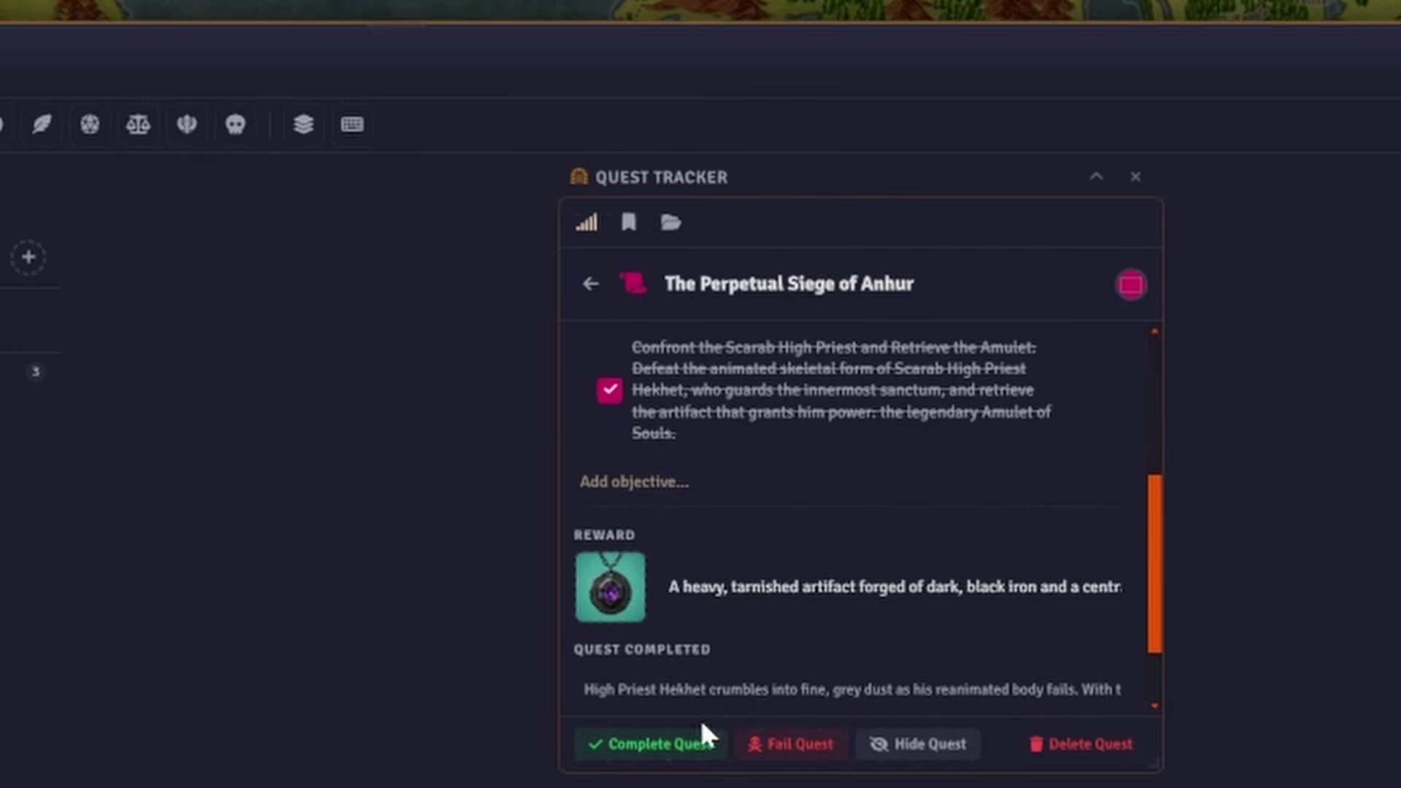
click(656, 751)
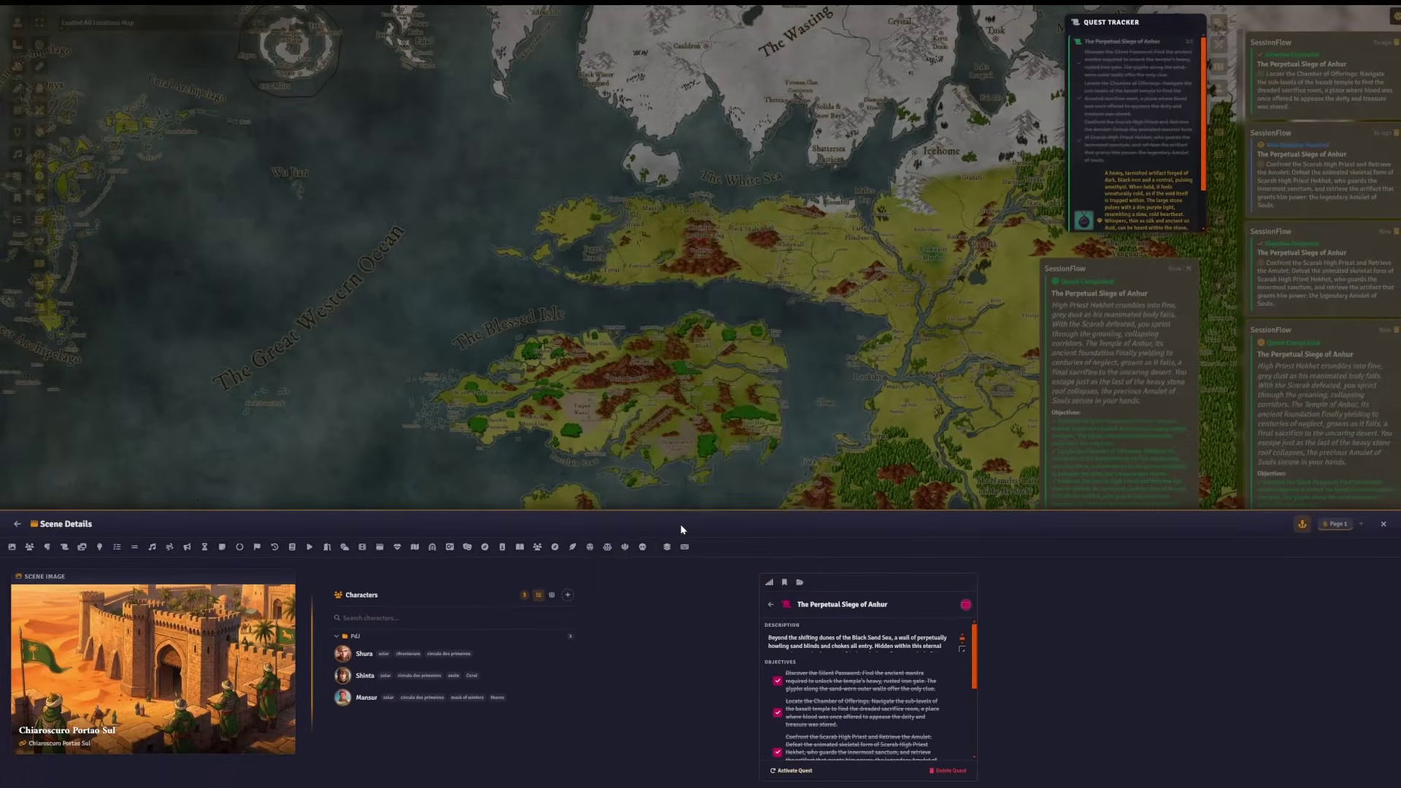
key(Escape)
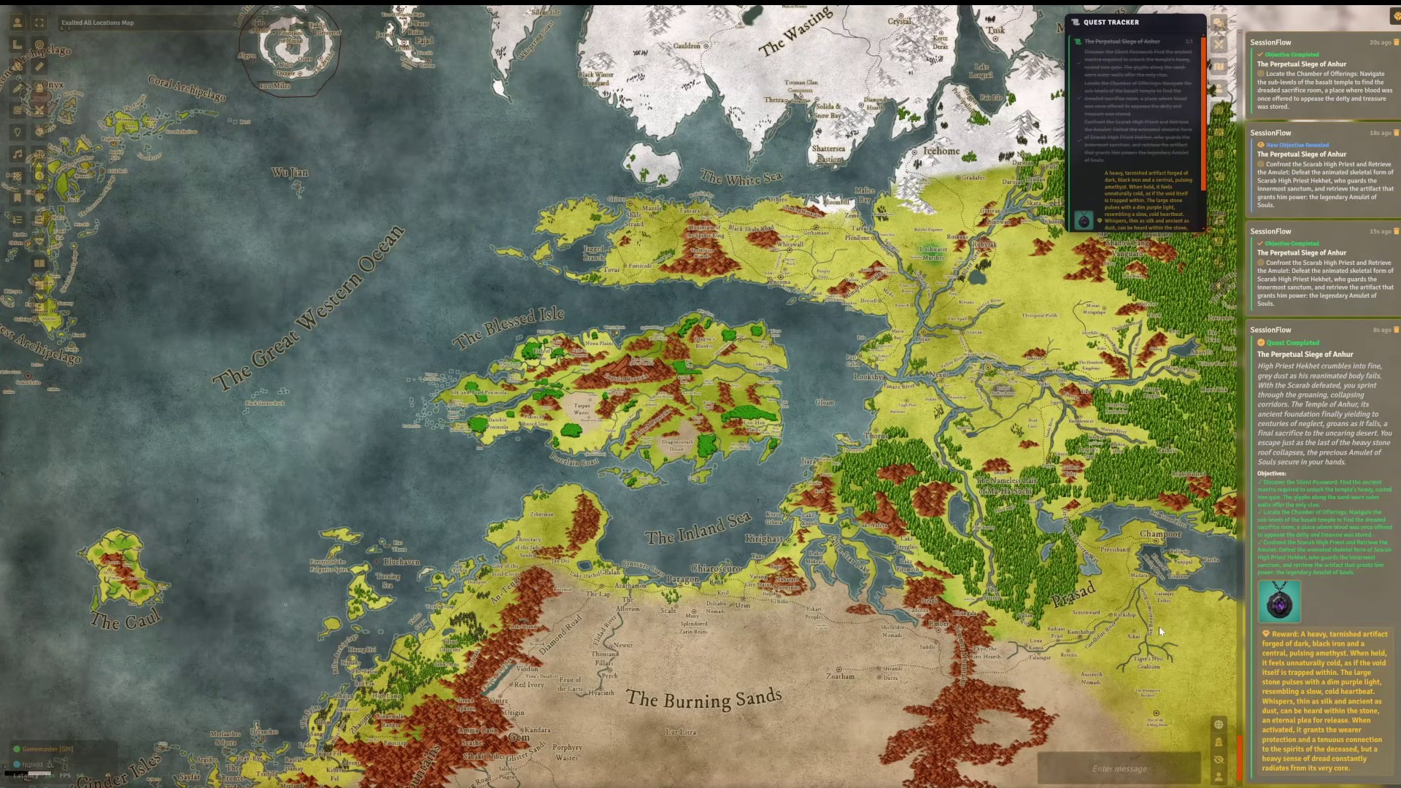
key(Escape)
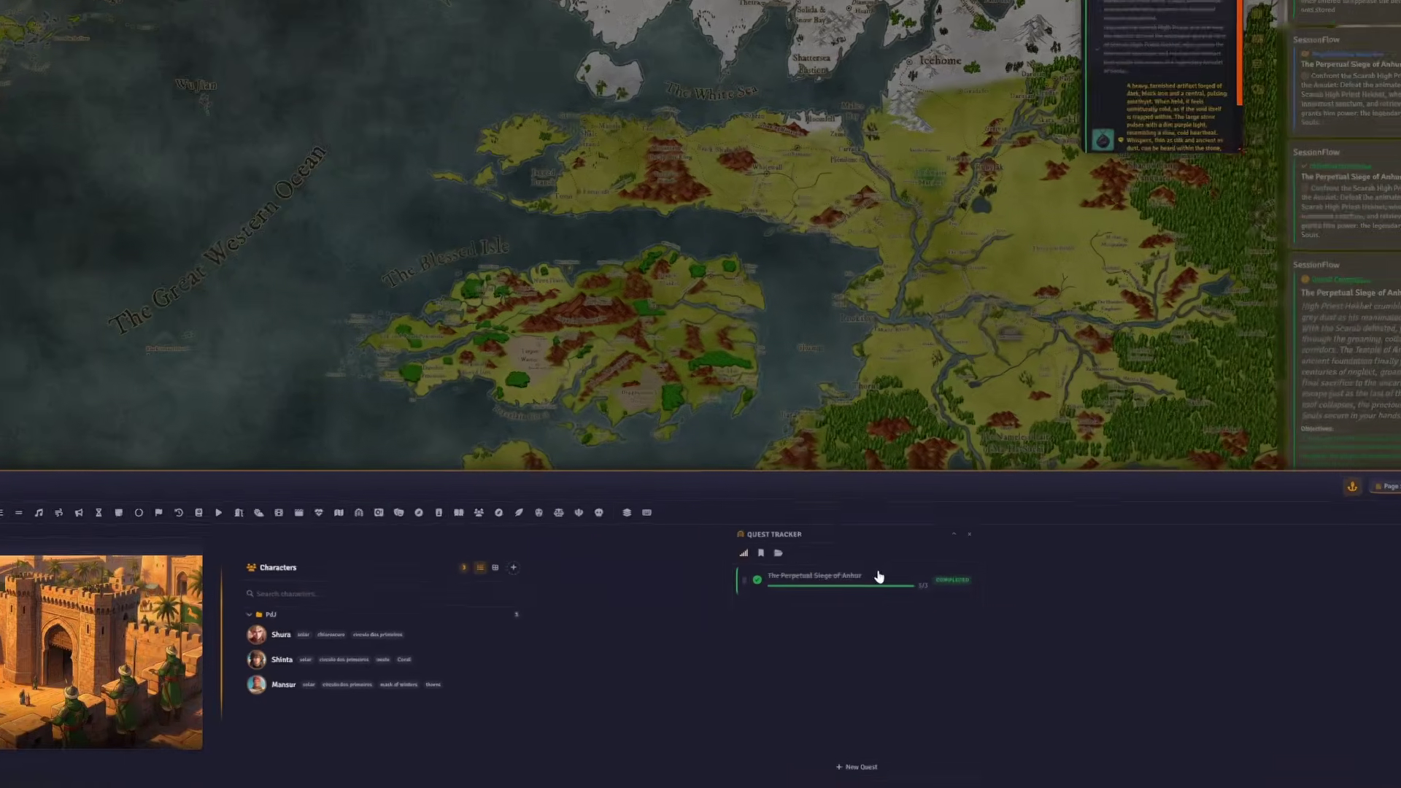
- Reopen the completed quest and review its objectives, reward and custom chat messages
click(975, 607)
scroll(856, 500, down, 5)
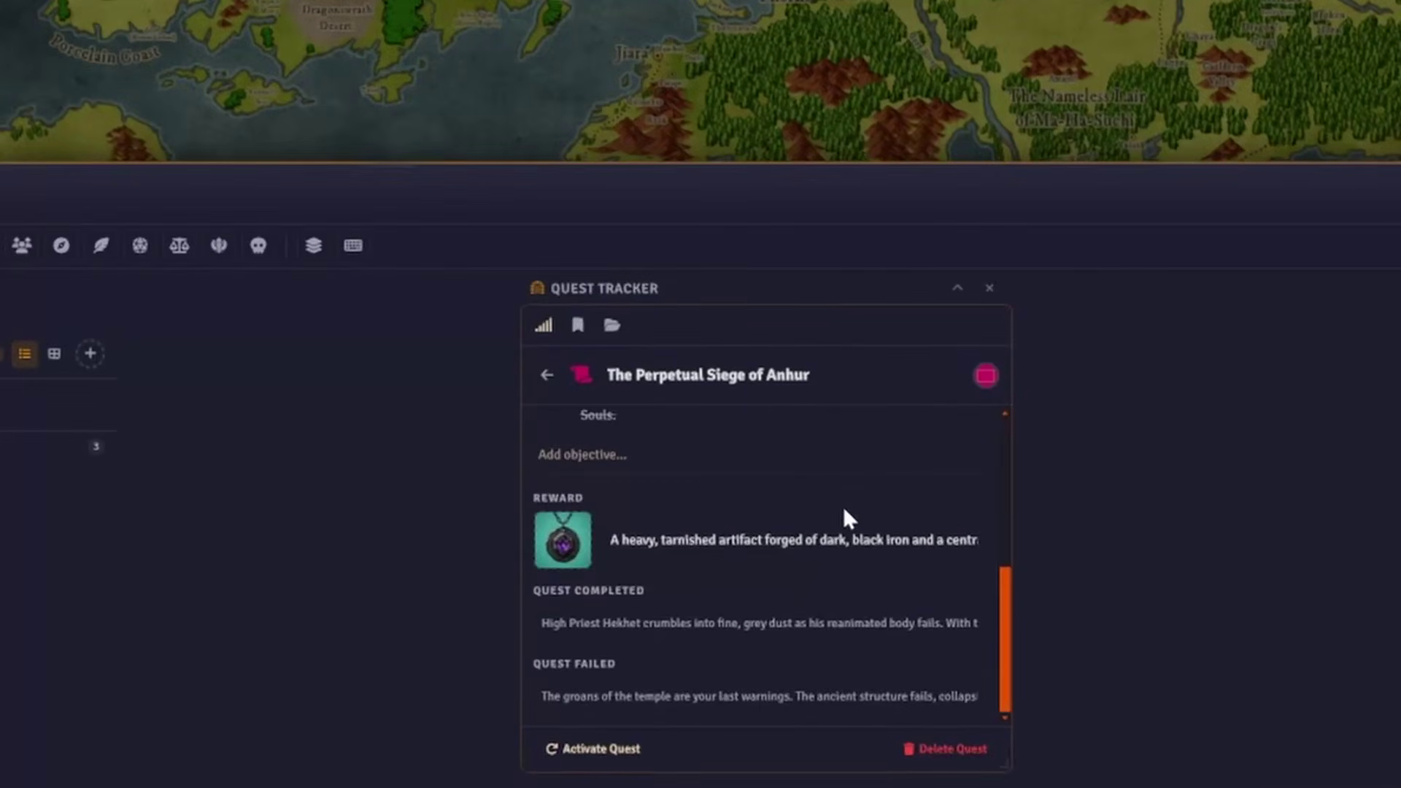
scroll(843, 506, up, 5)
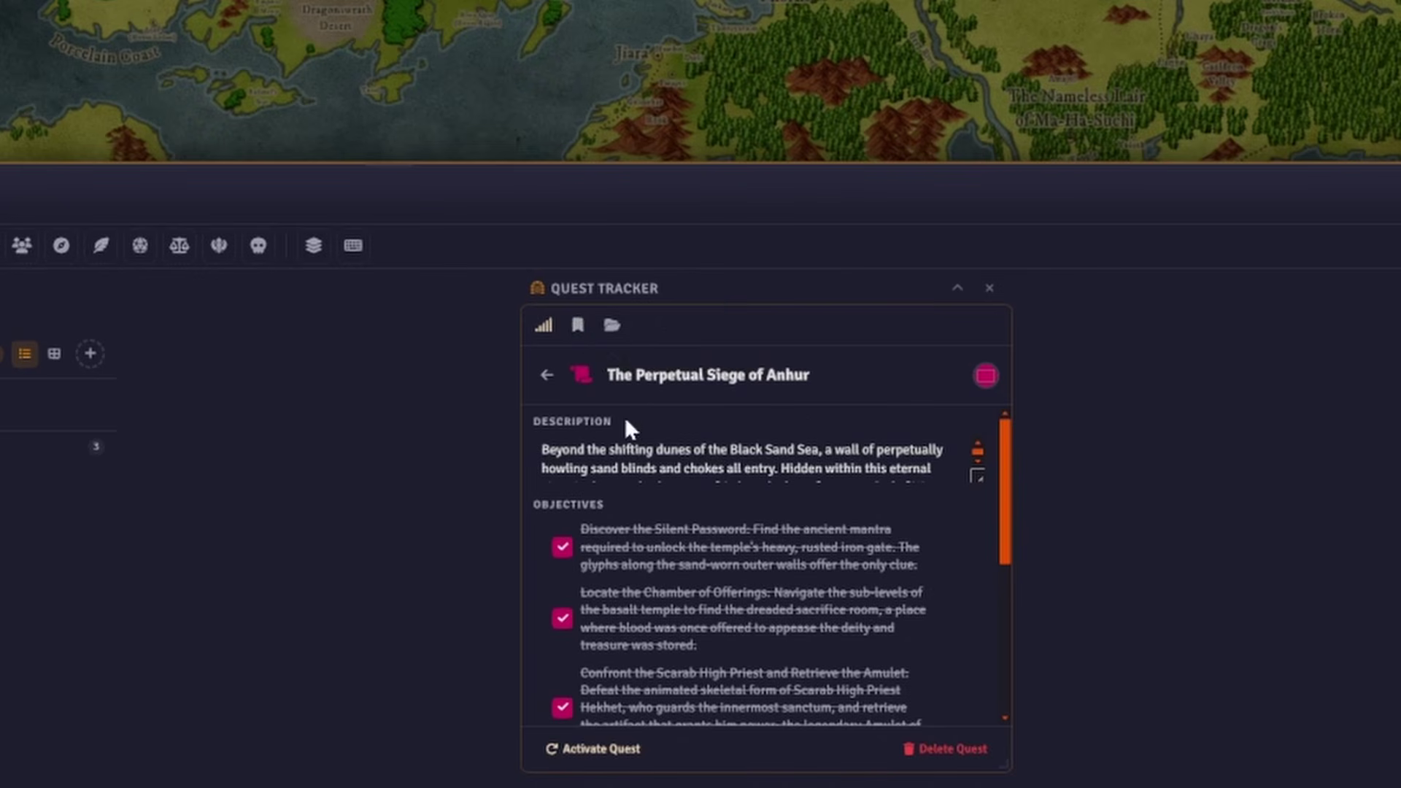
scroll(752, 540, down, 3)
scroll(753, 546, down, 3)
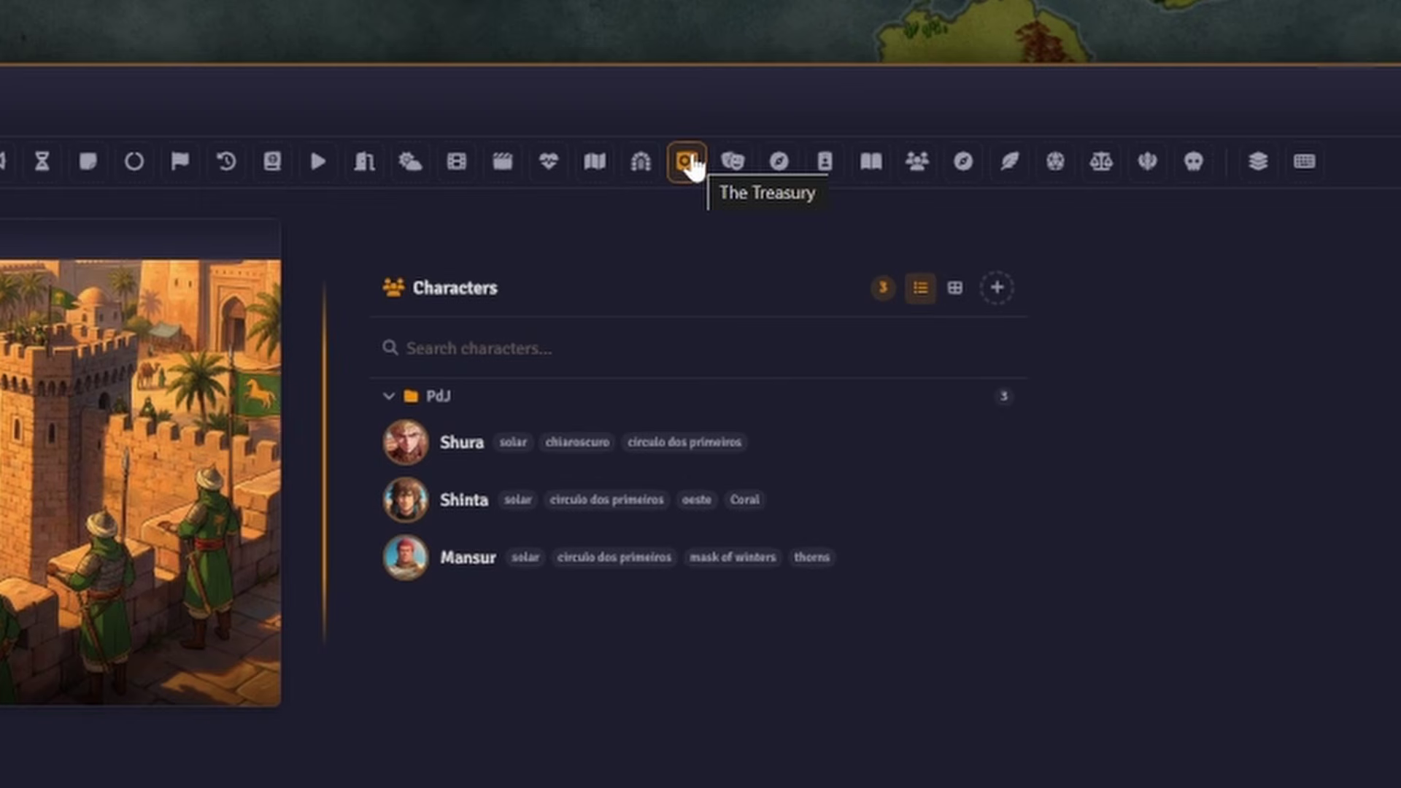
- Add a Treasury widget to the free area beside the Characters list and make it narrower
click(690, 162)
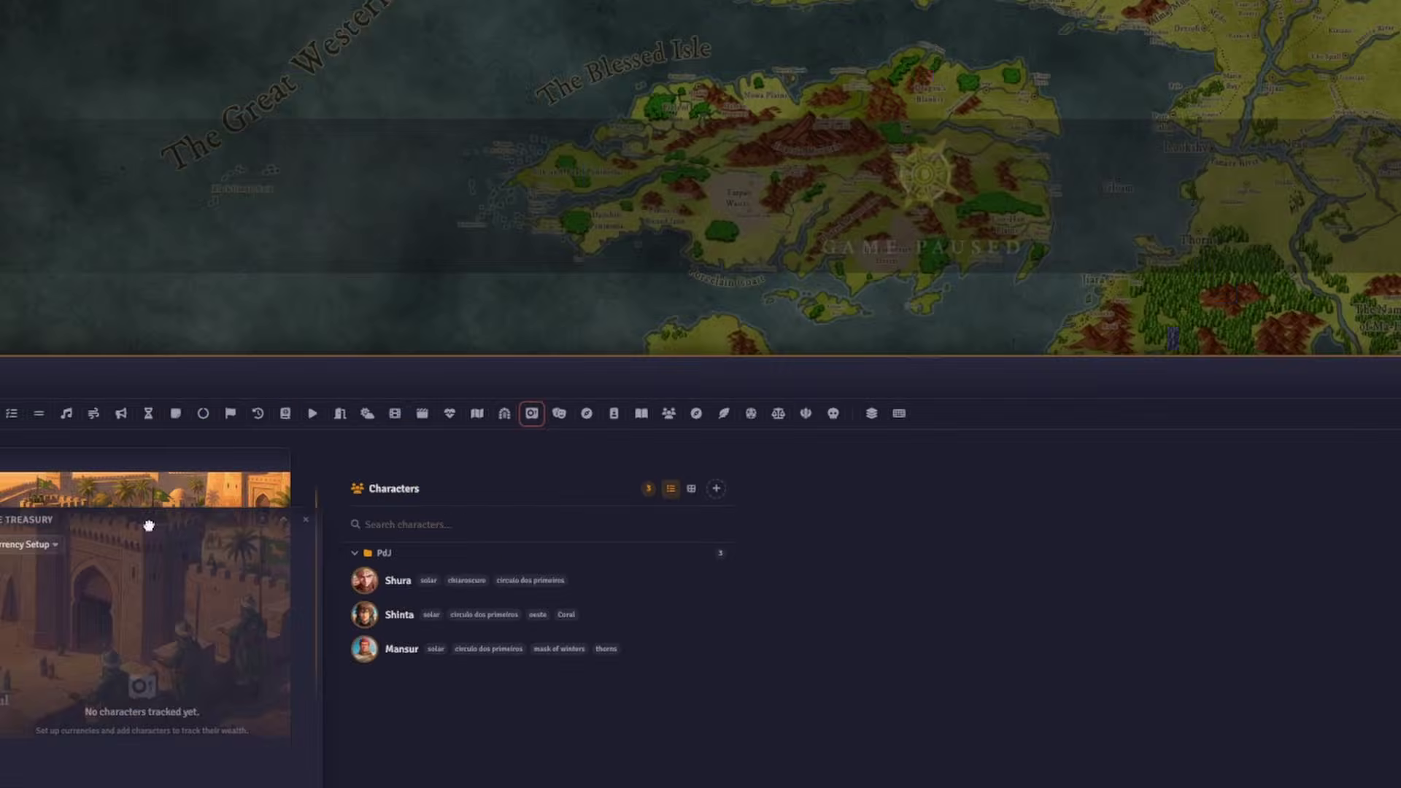
click(676, 177)
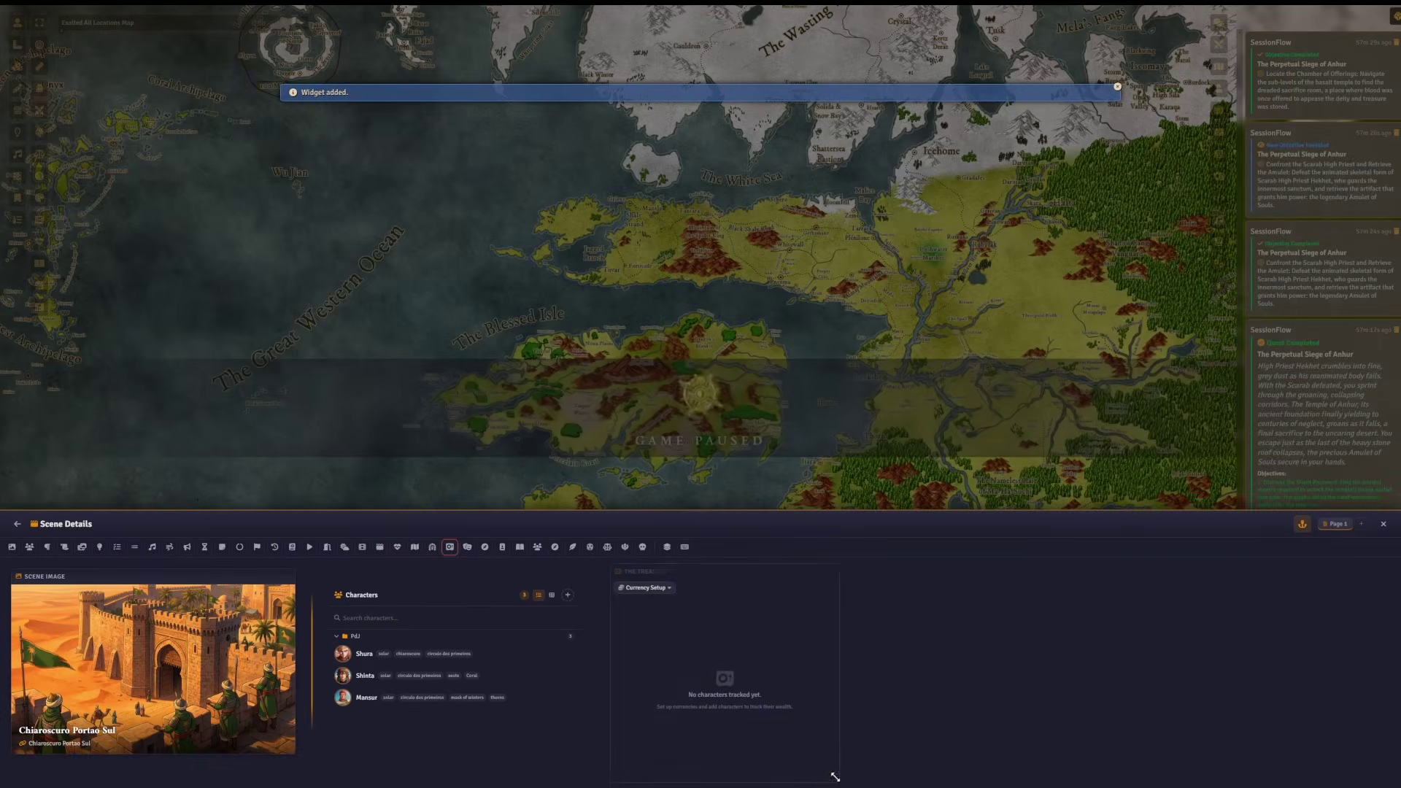
drag(837, 782, 779, 780)
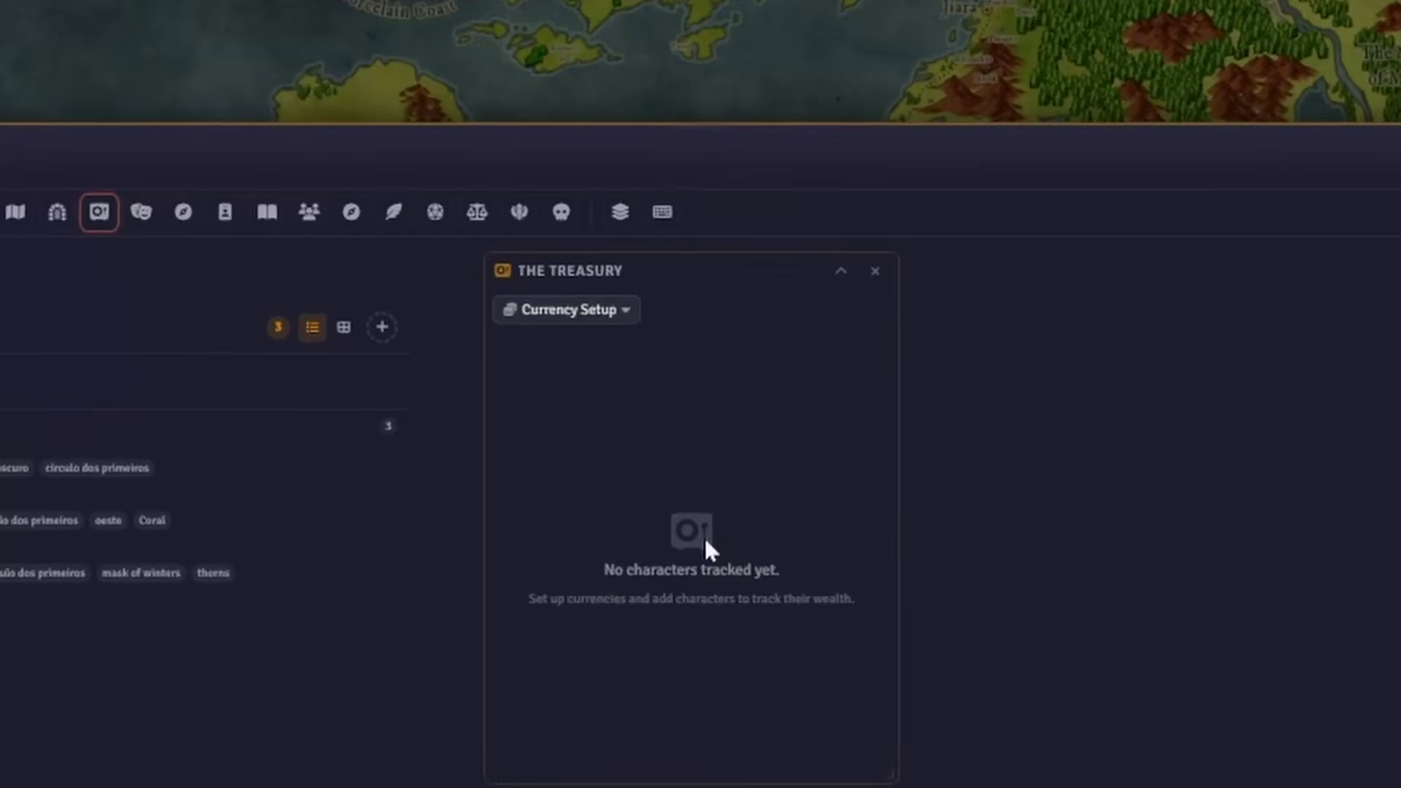
- Set the Treasury currency to the D&D 5e preset and add the character Shura from the Exalted Scenes list
click(625, 319)
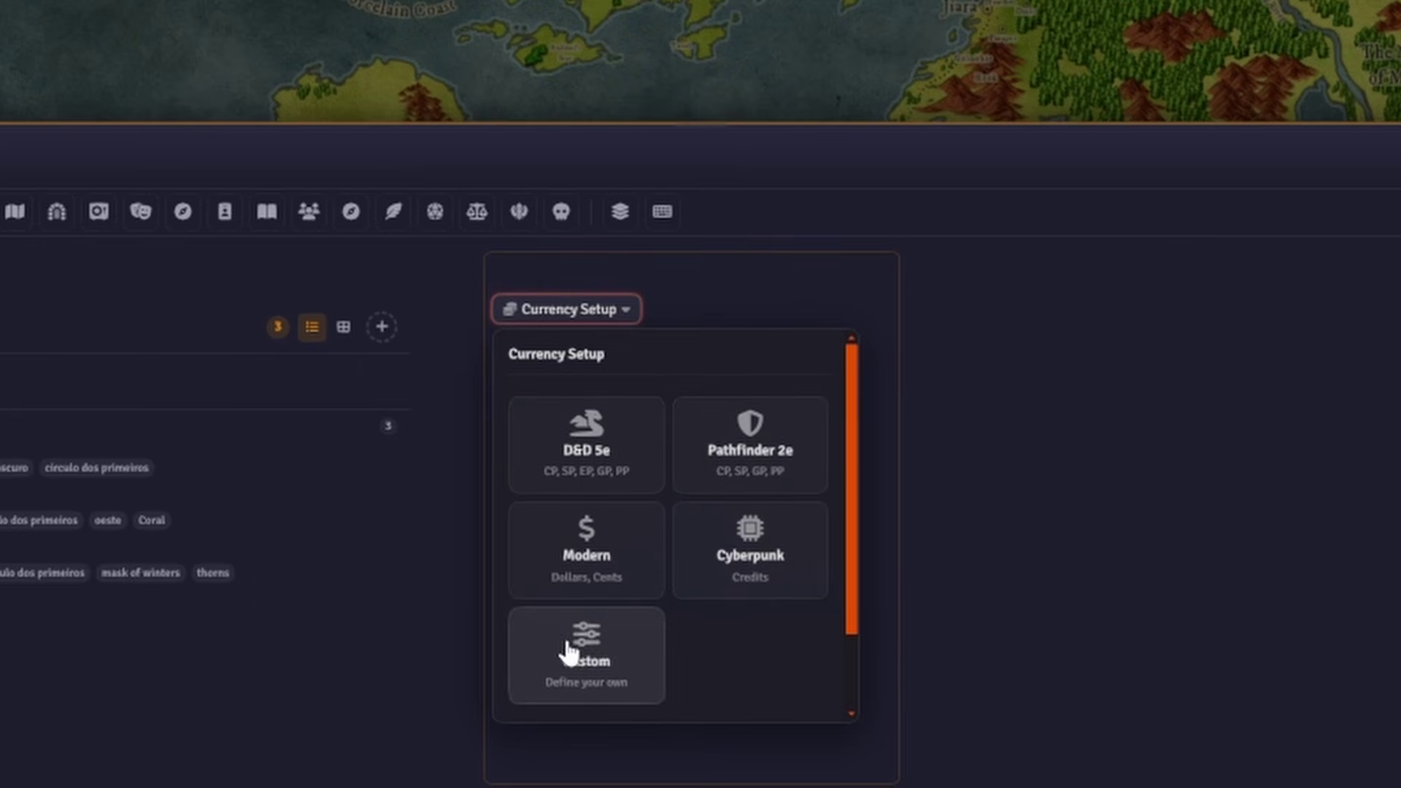
click(574, 460)
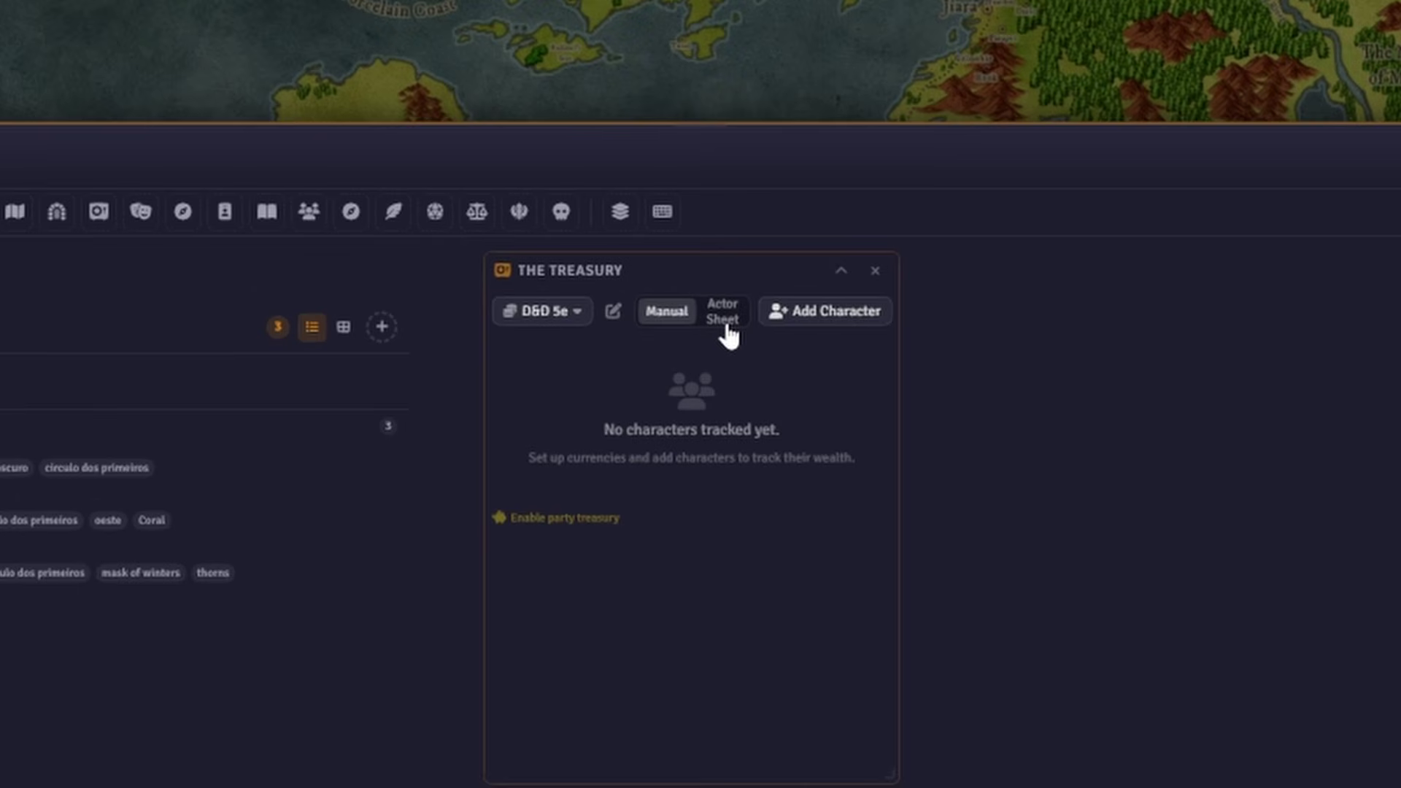
click(809, 321)
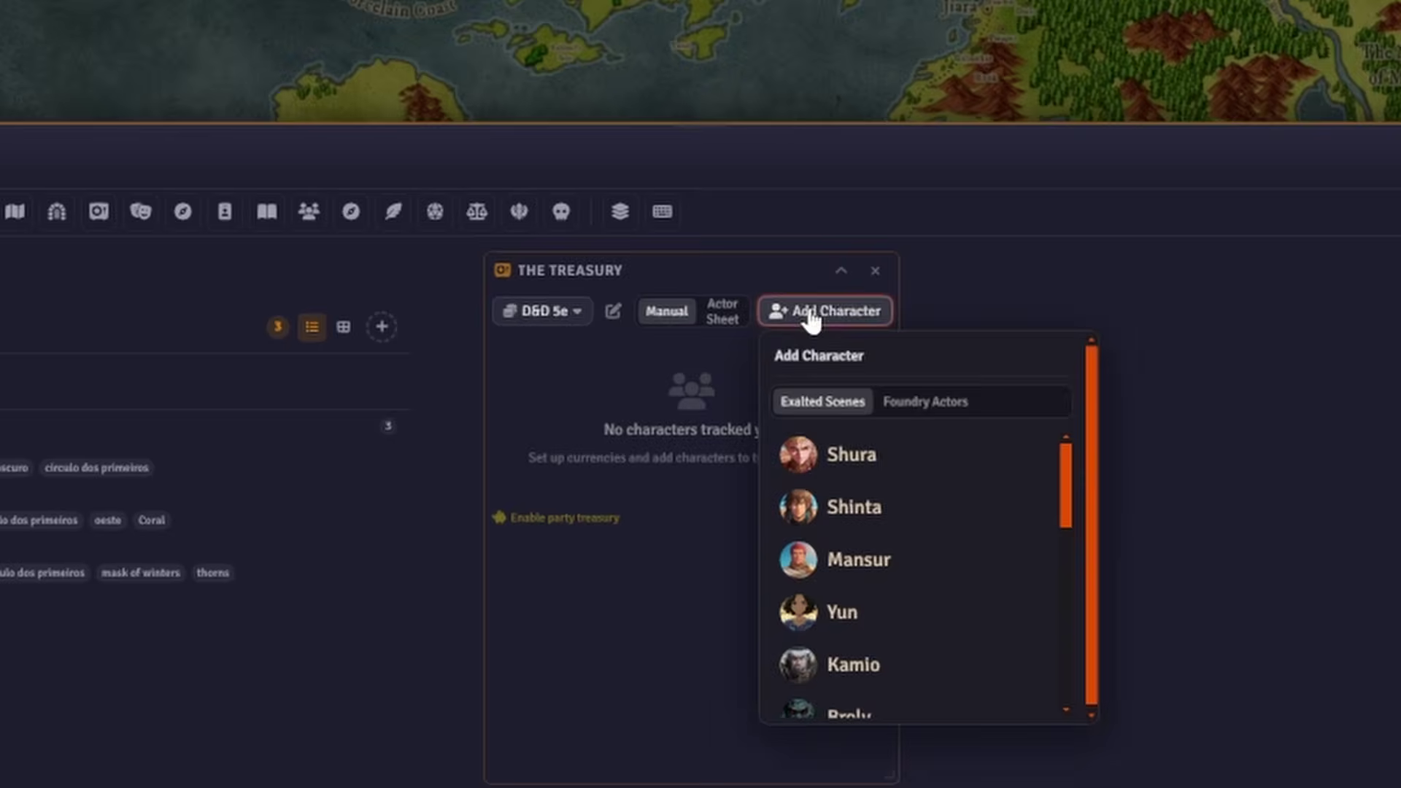
click(834, 452)
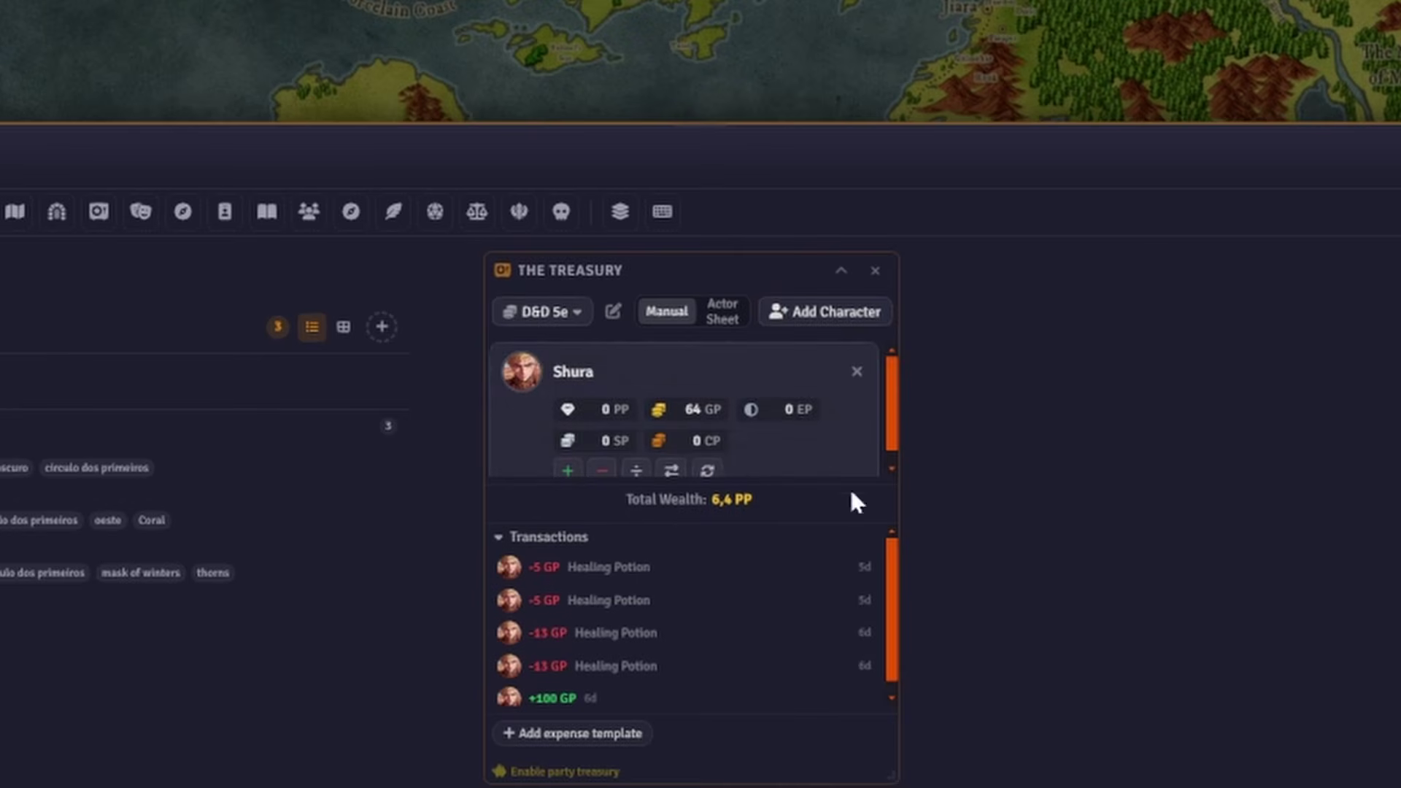
- Widen the Treasury widget, add Shinta and Mansur from the Exalted Scenes list, and collapse the transaction history
drag(895, 768, 1058, 774)
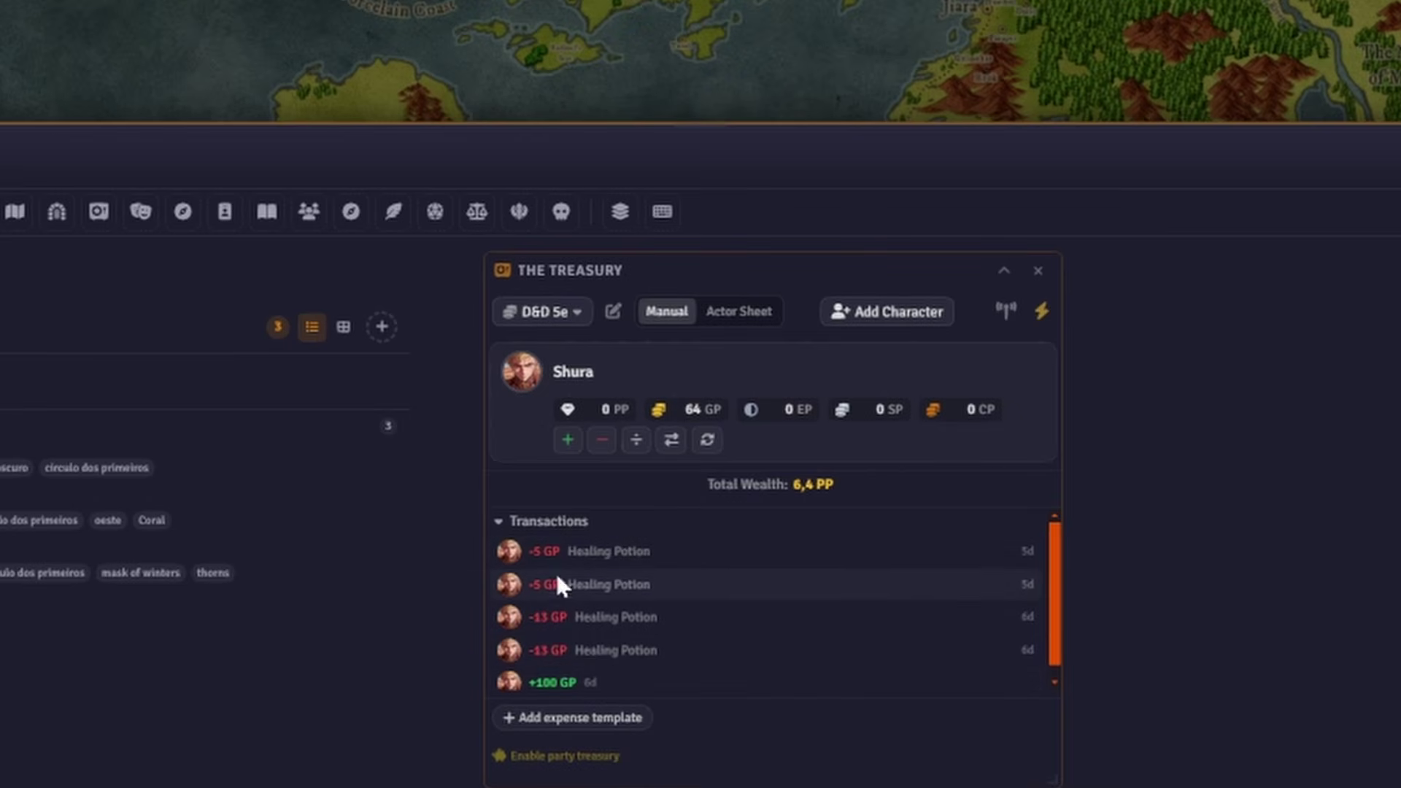
click(889, 312)
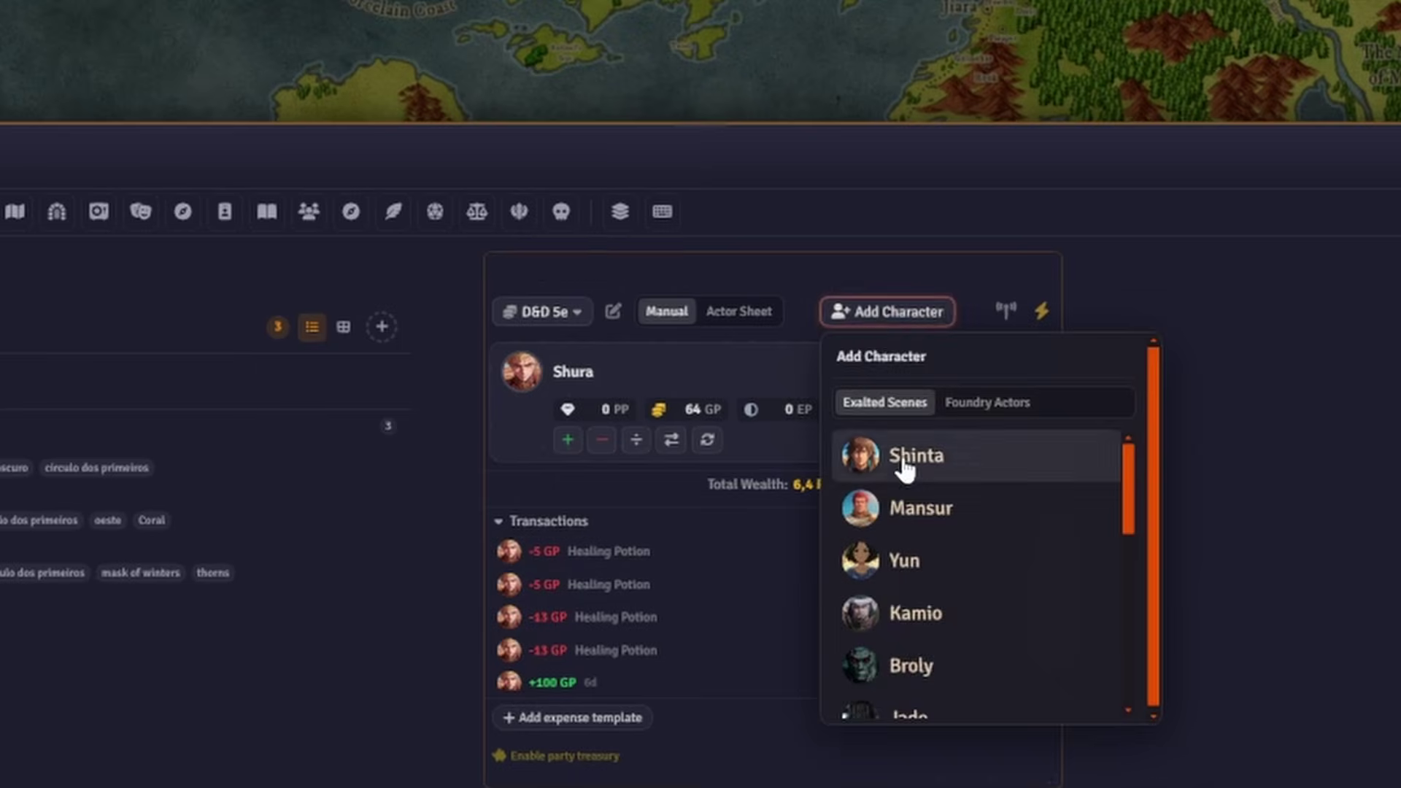
click(900, 457)
click(888, 321)
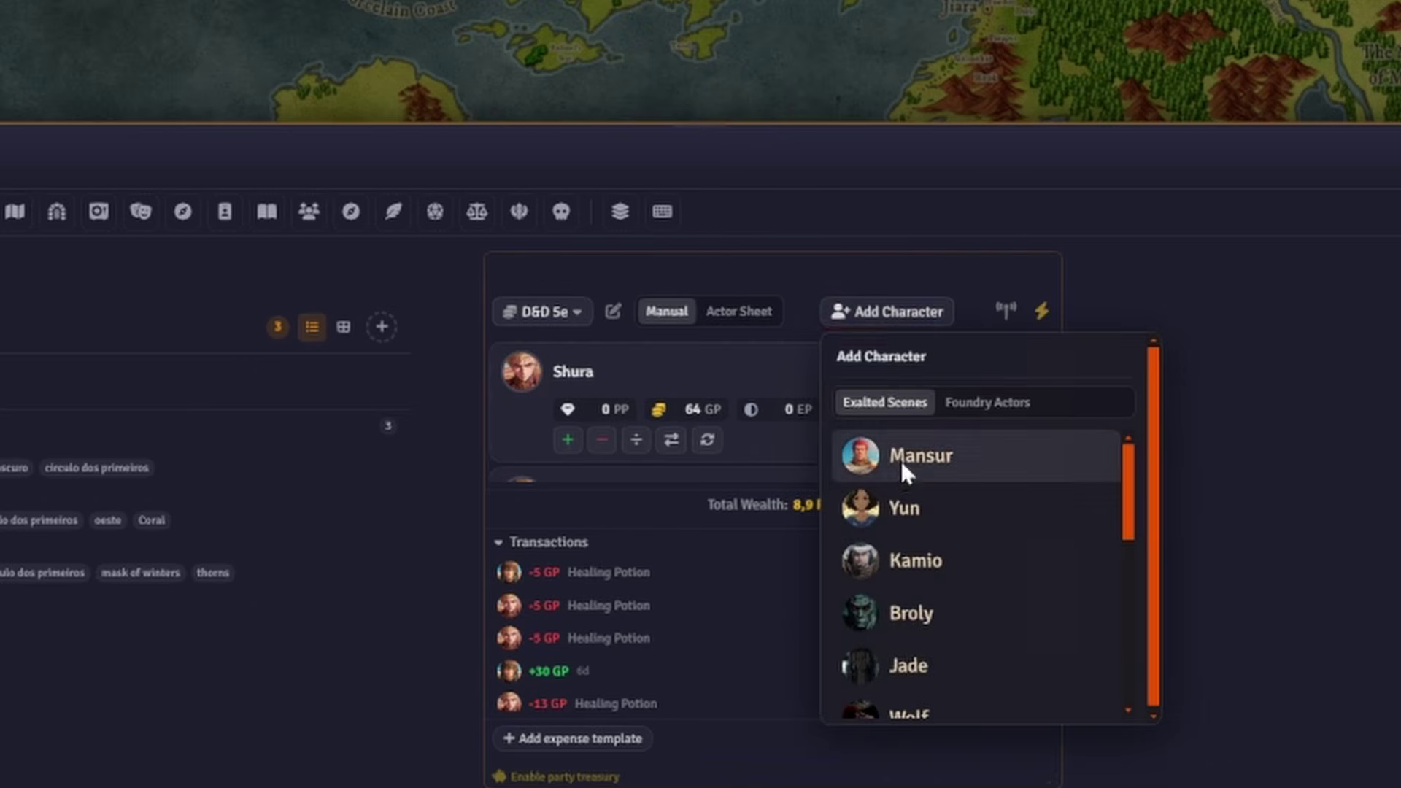
click(901, 463)
click(527, 541)
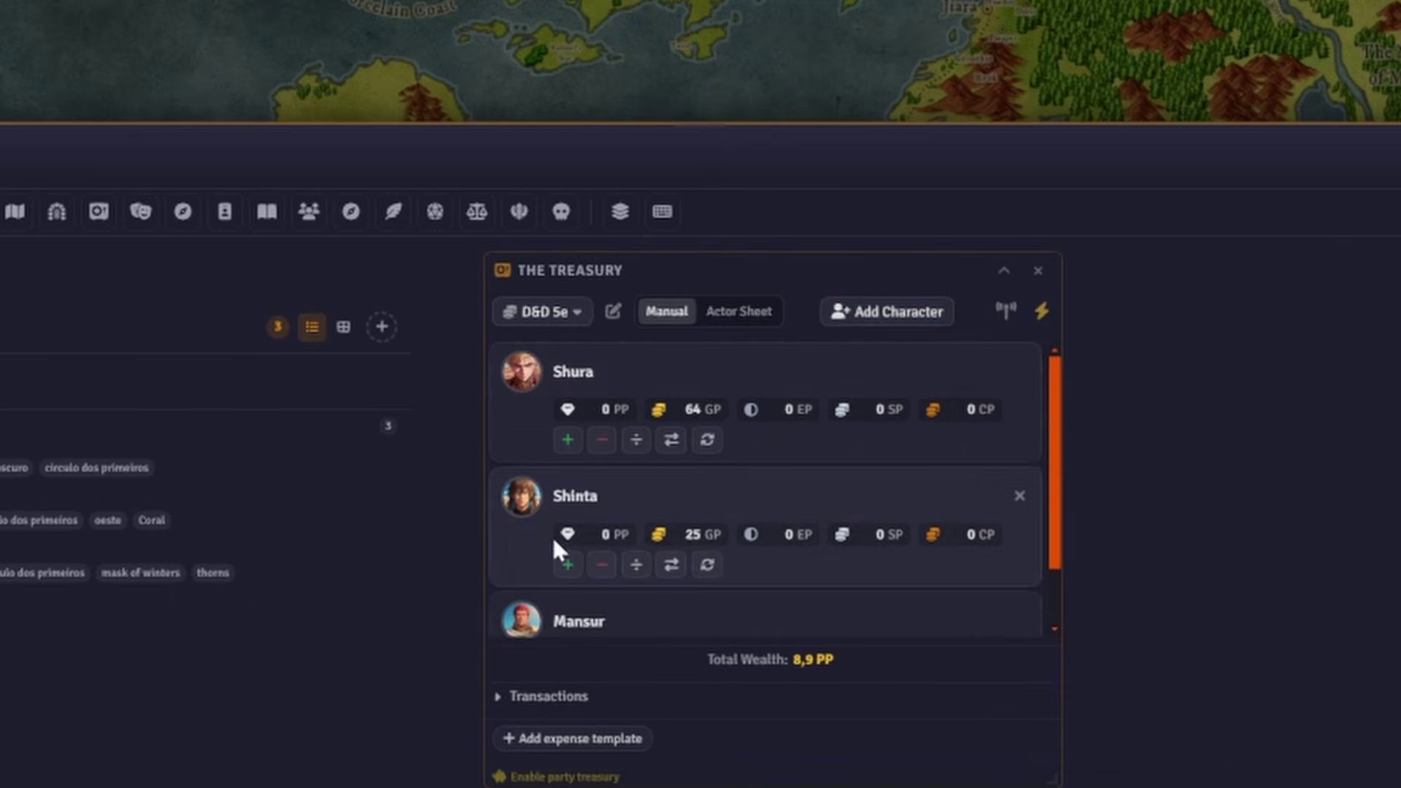
- Look over the characters' wallets and create an expense template named Healing Potion costing 5 GP
scroll(1055, 431, down, 2)
scroll(1033, 409, up, 2)
scroll(1031, 431, down, 2)
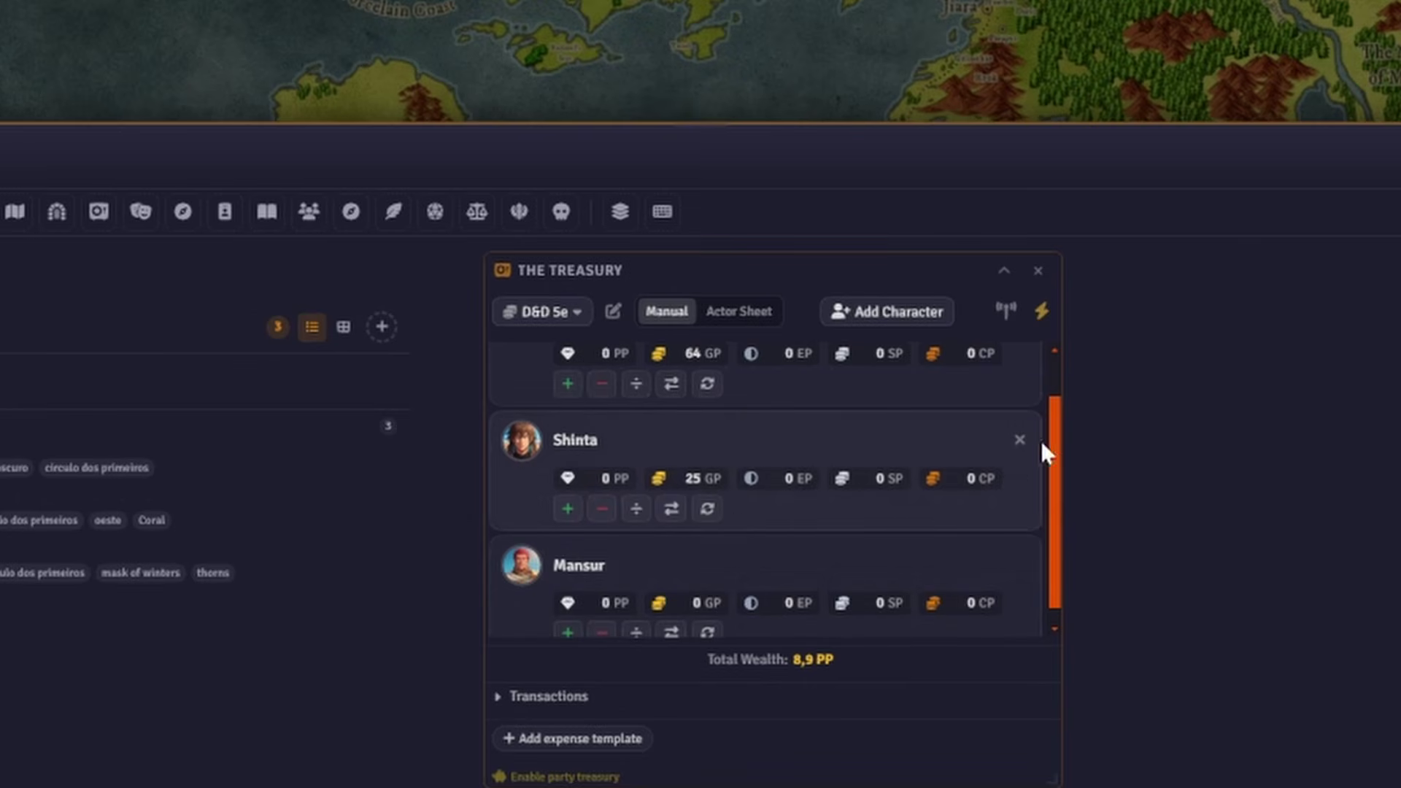
scroll(1052, 449, down, 1)
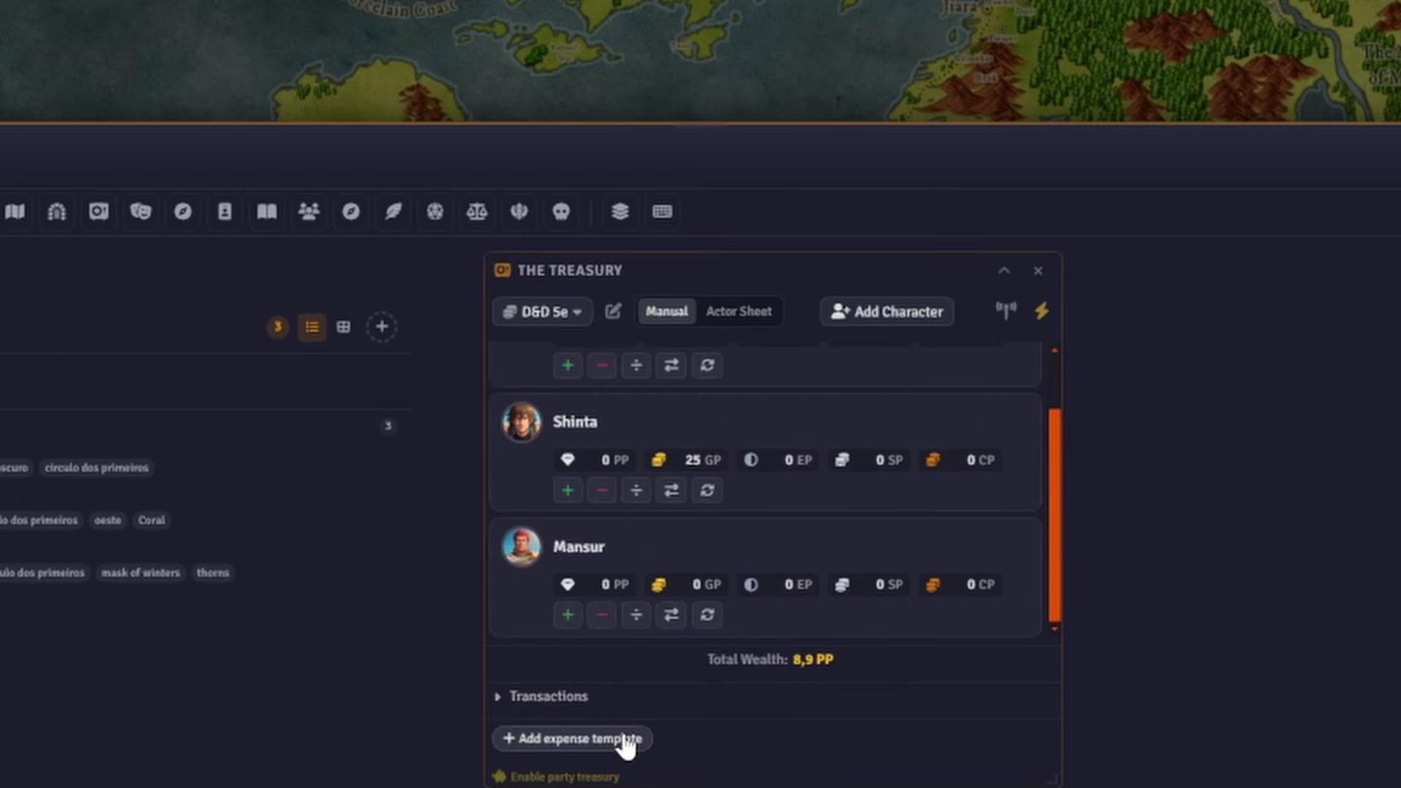
click(569, 739)
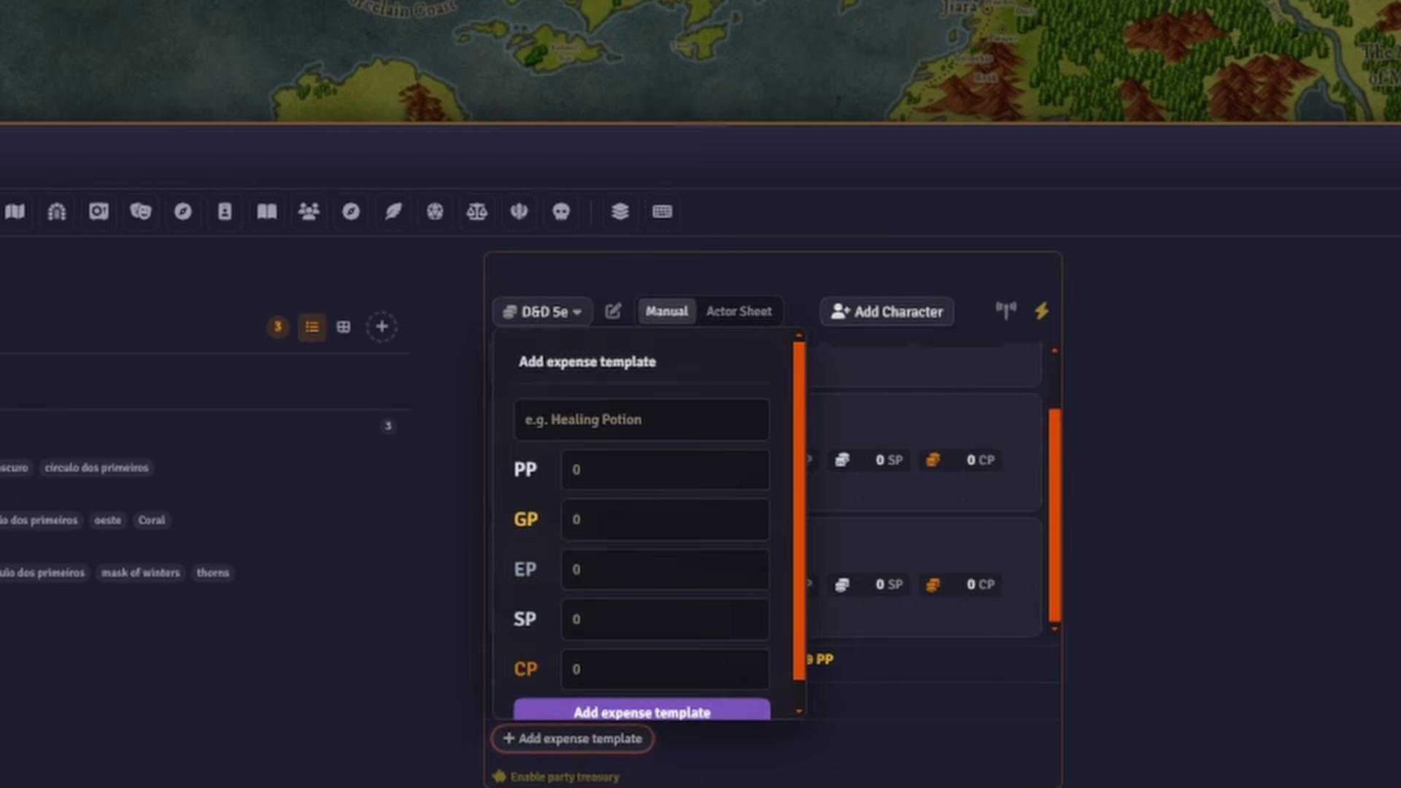
text(Healing Potion)
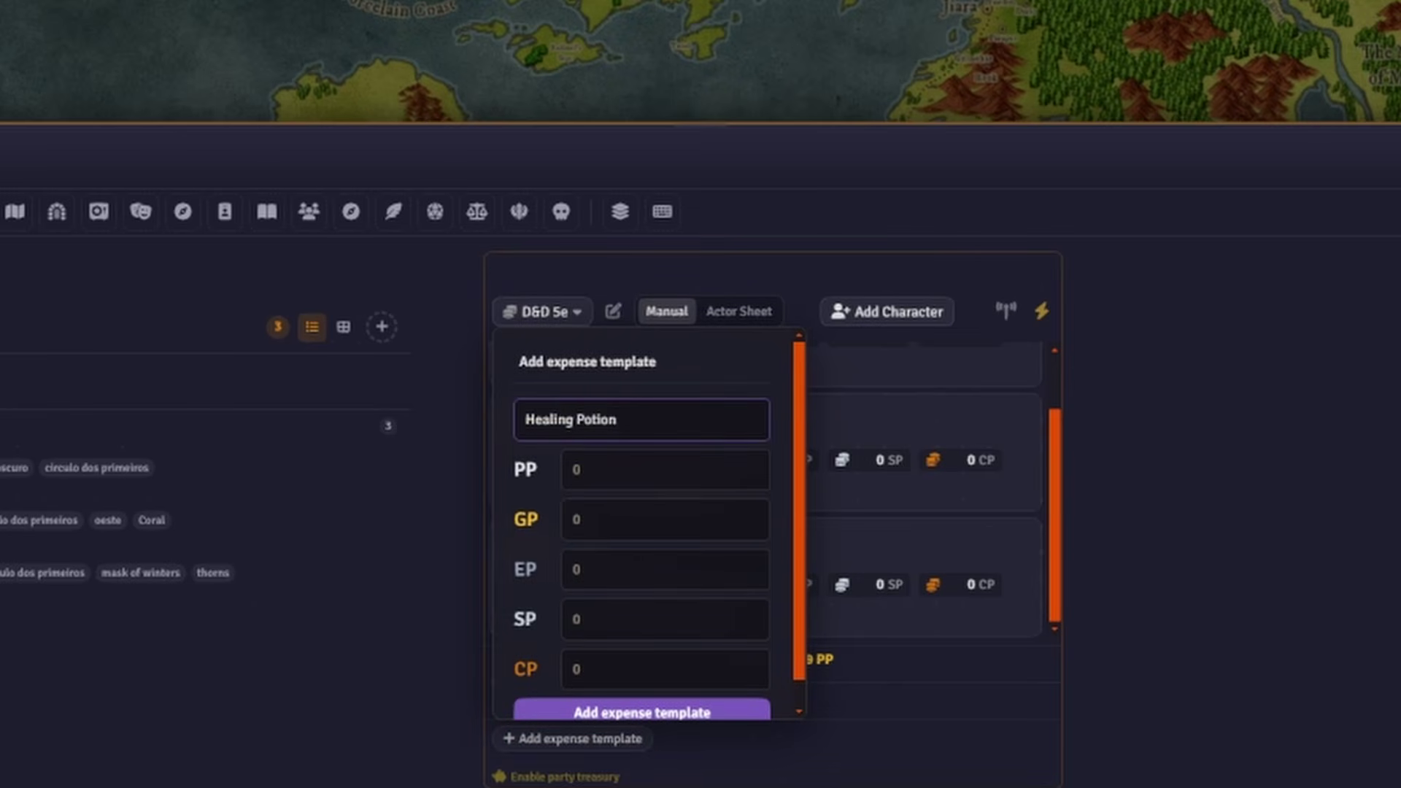
click(547, 511)
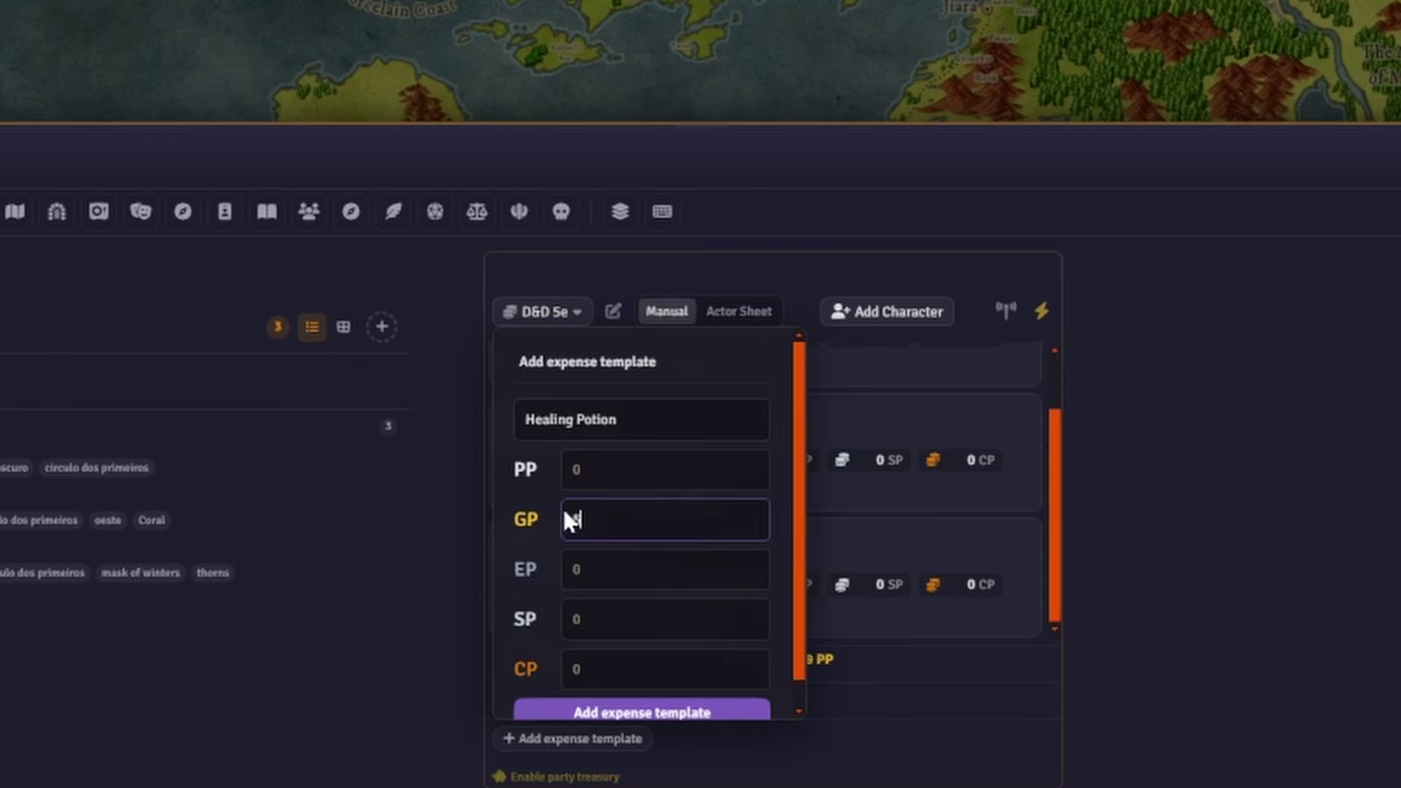
text(5)
scroll(655, 697, down, 1)
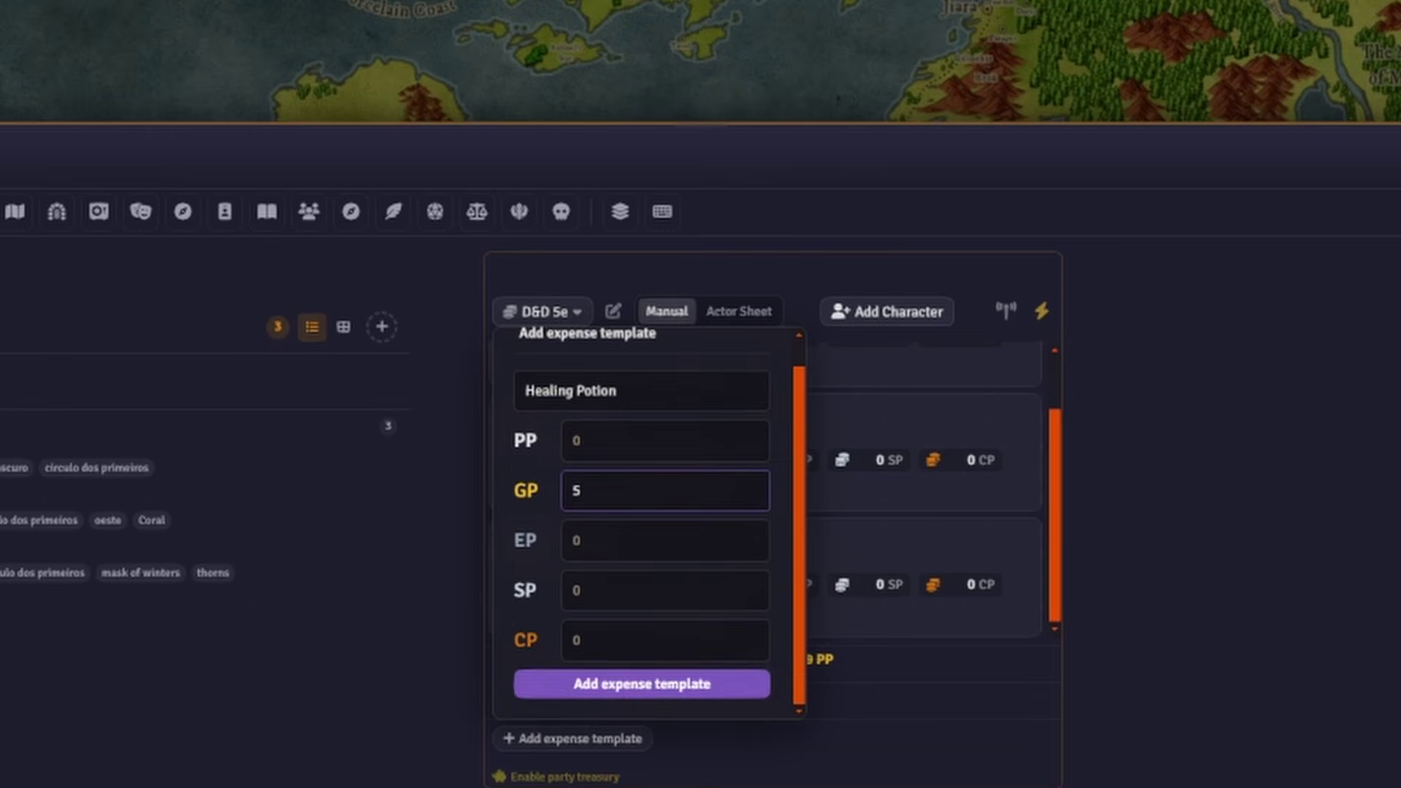
click(642, 684)
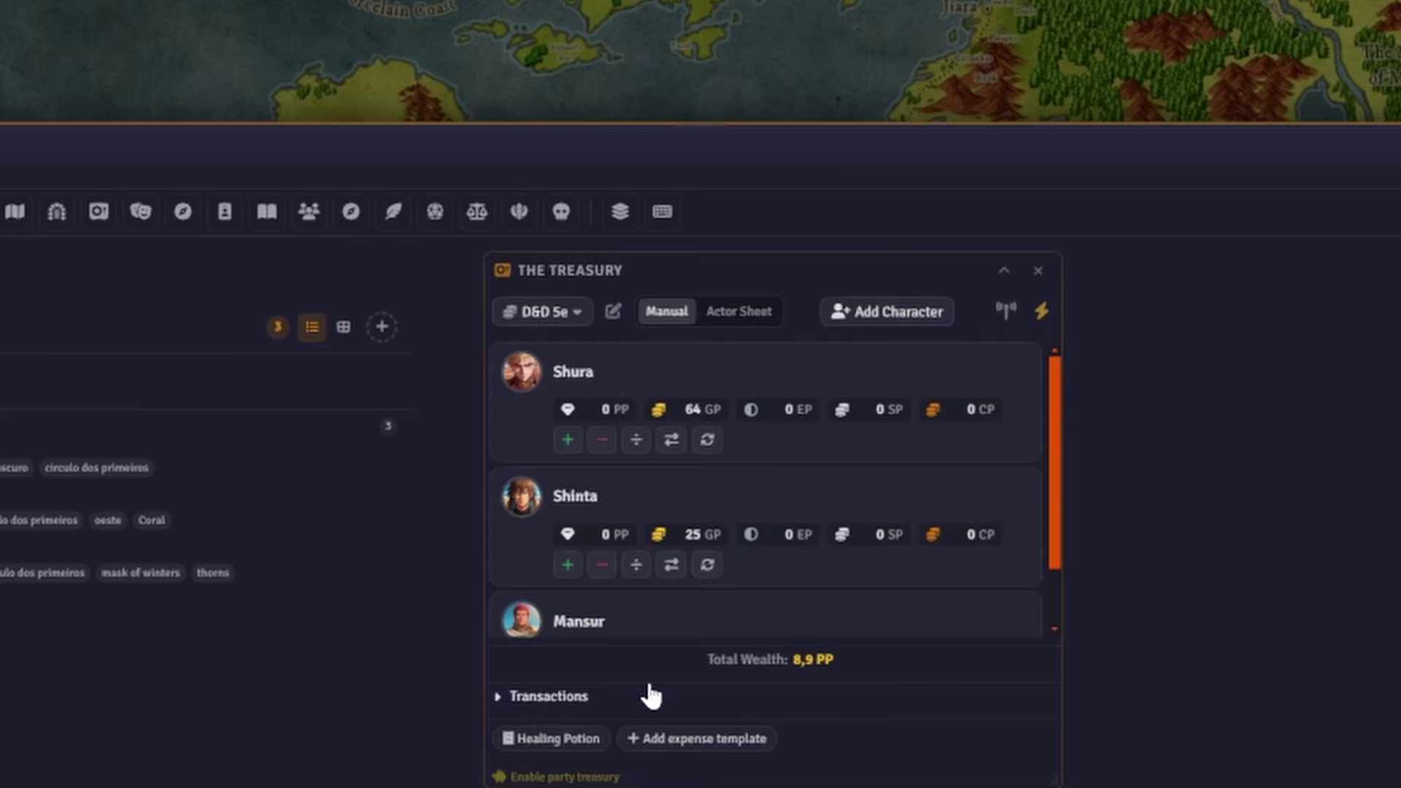
- Charge the Healing Potion expense to Shinta and check the updated wallets
click(552, 740)
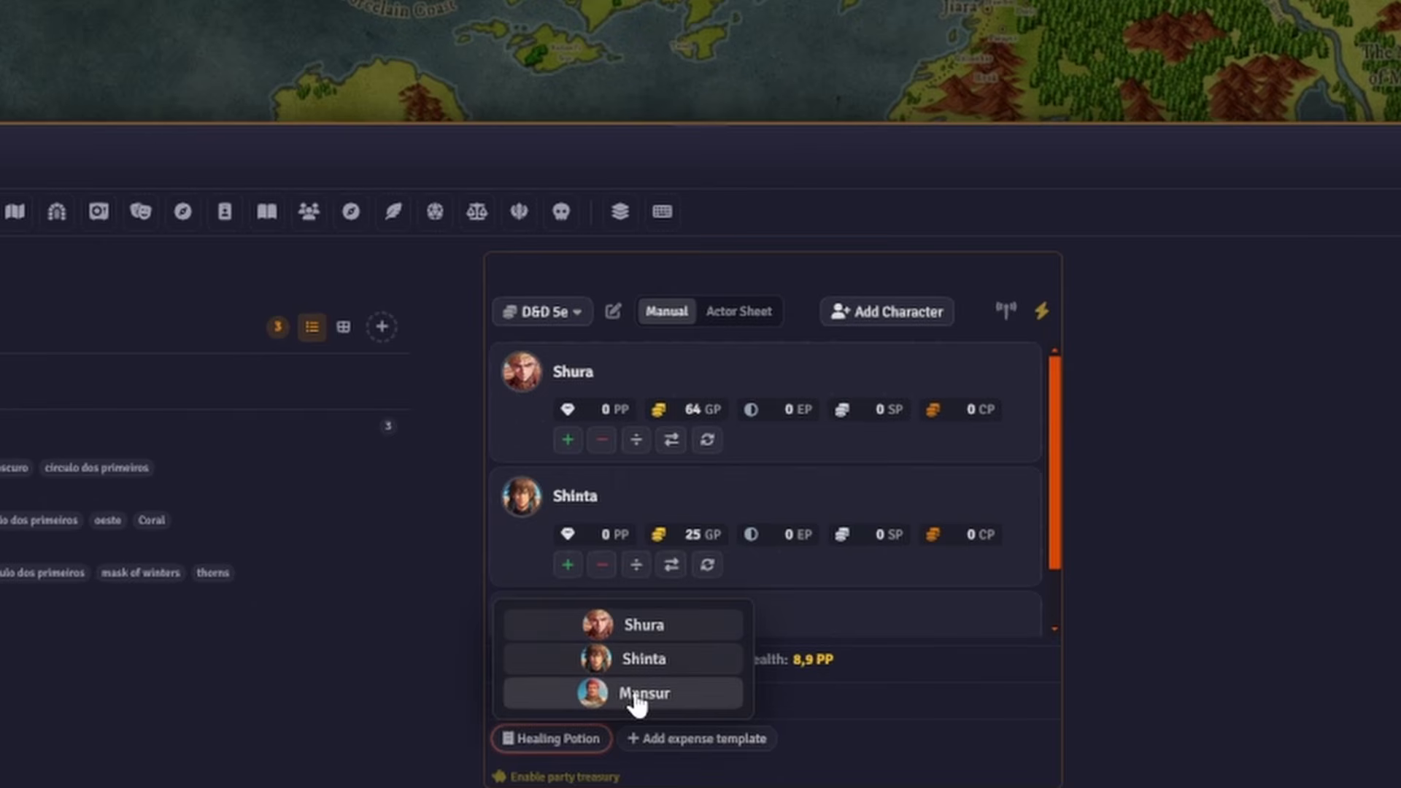
click(641, 660)
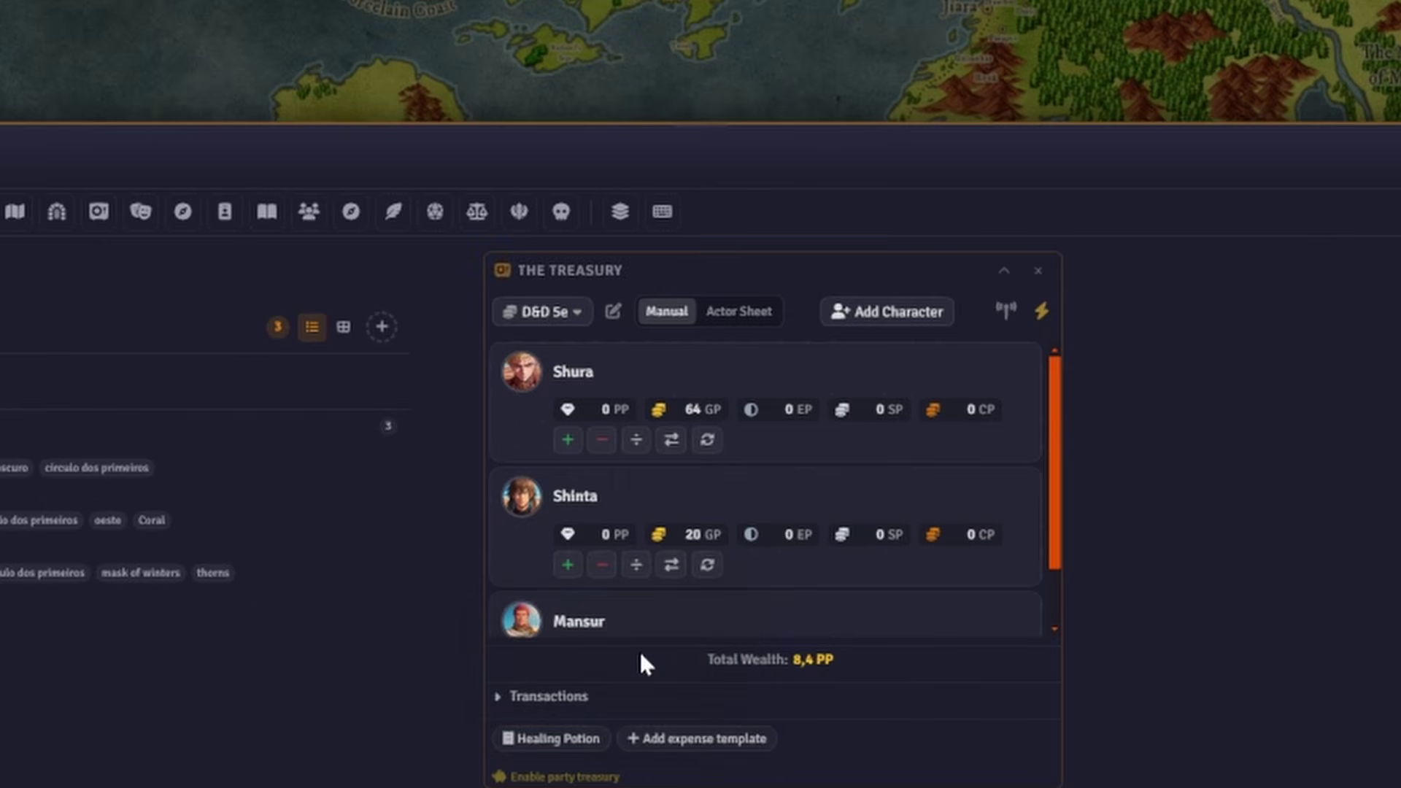
scroll(768, 561, down, 2)
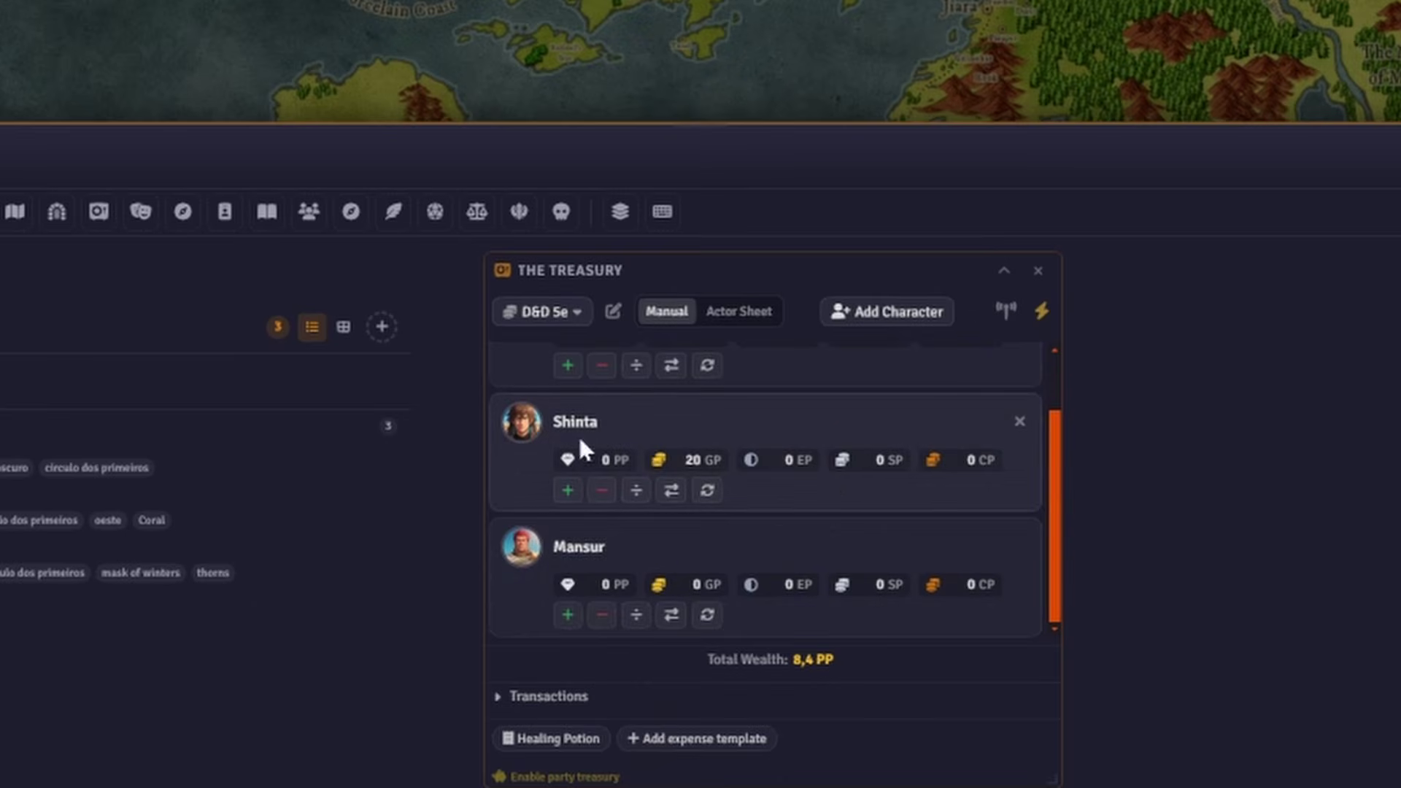
- Expand the Treasury's transaction history and broadcast the treasury to the players
click(548, 696)
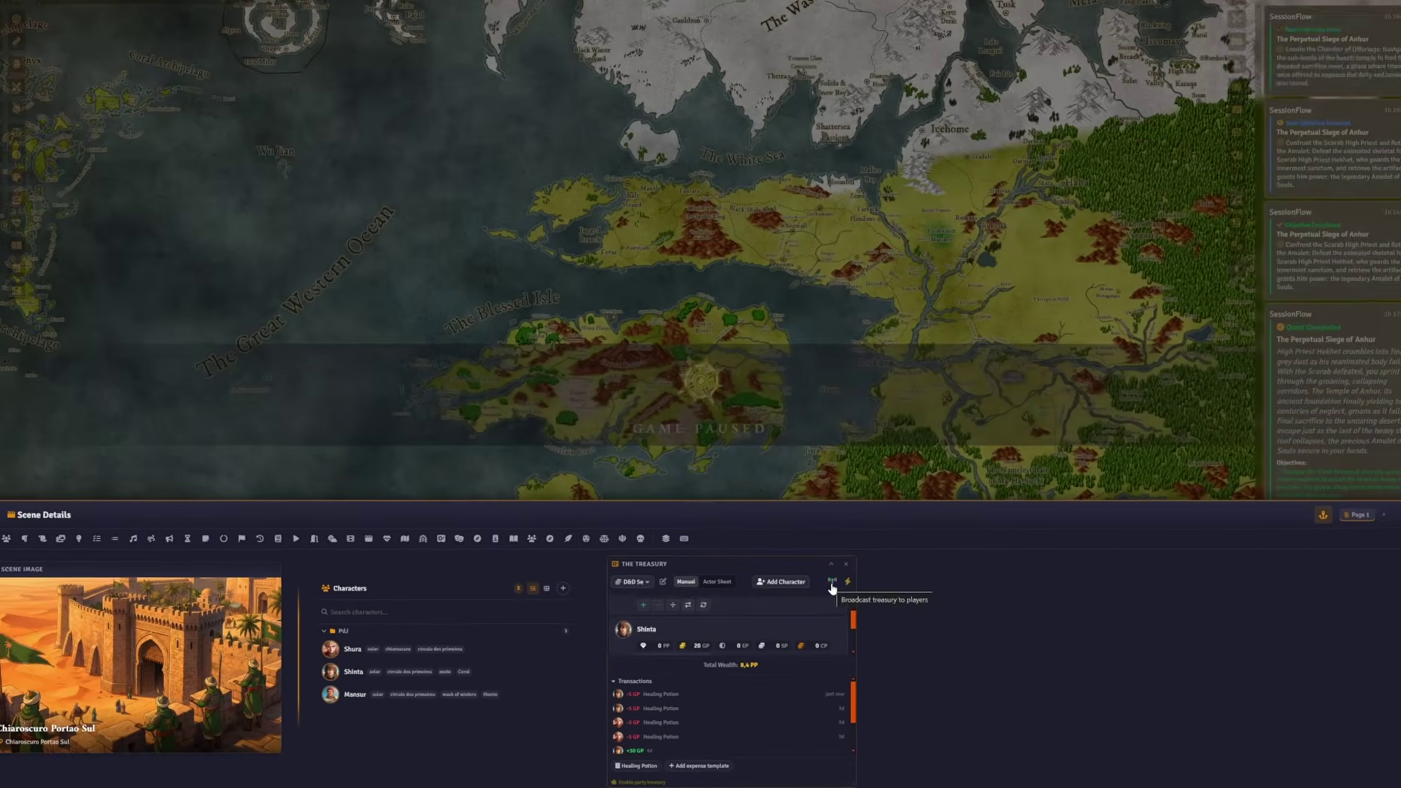
click(831, 584)
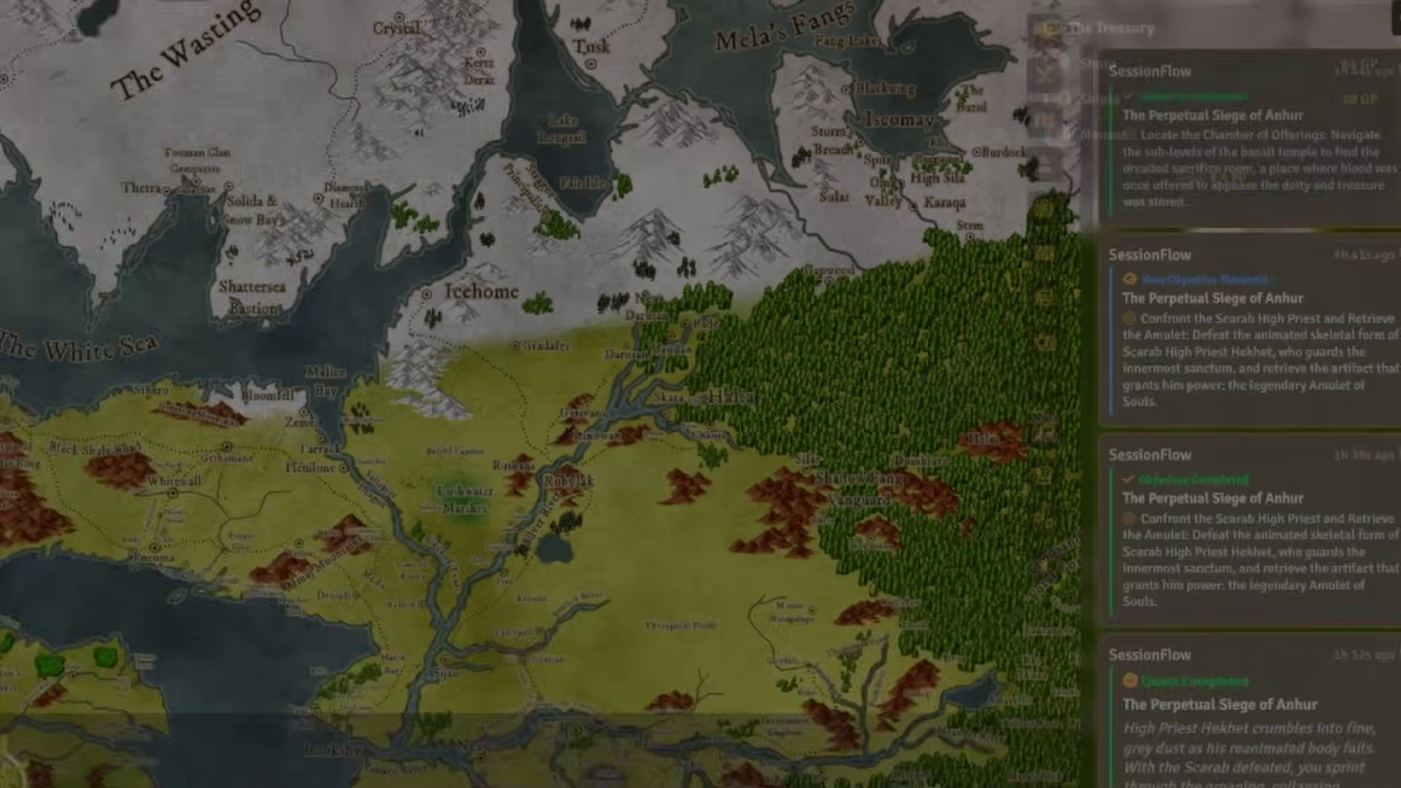
click(843, 590)
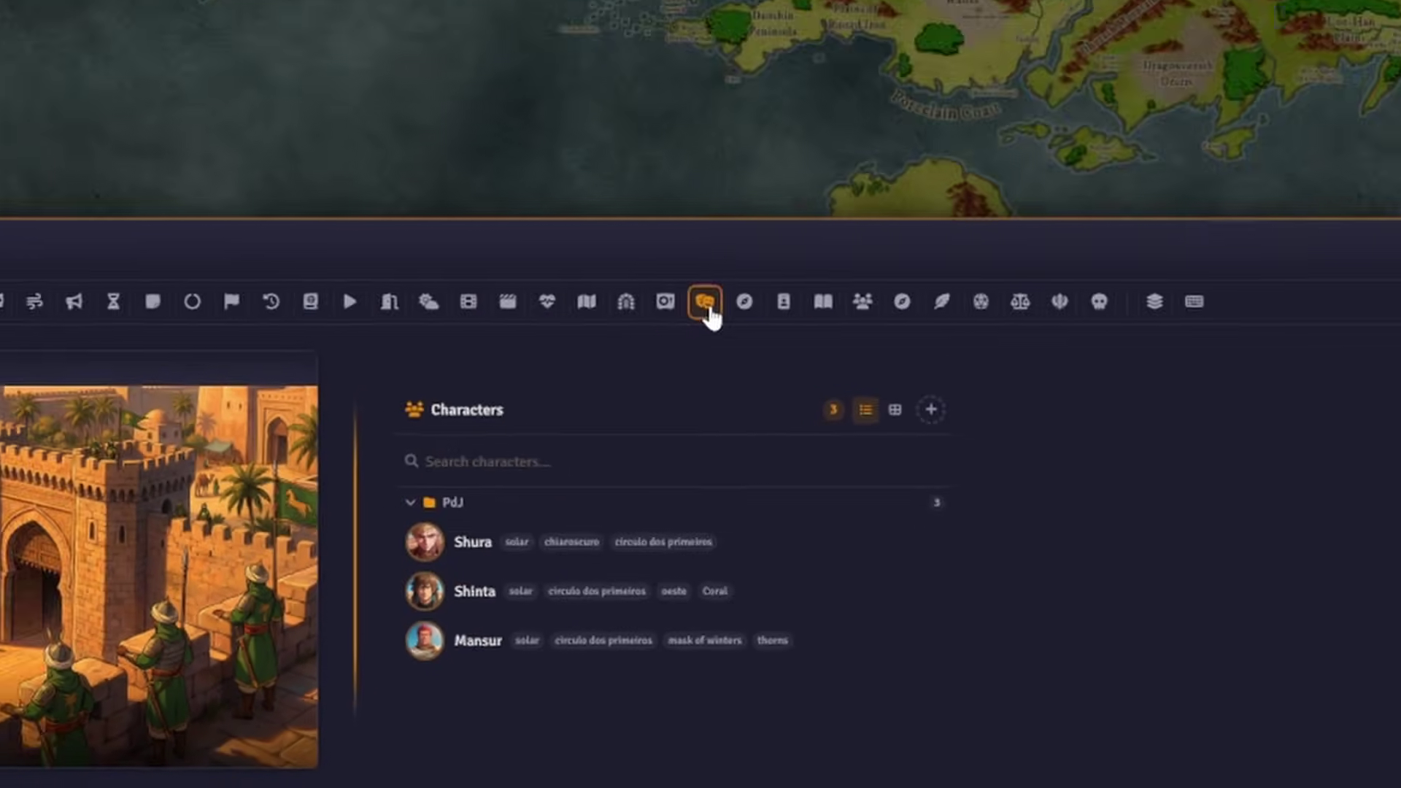
- Add The Stage widget to the scene and place it in the free area beside the Characters list
click(835, 176)
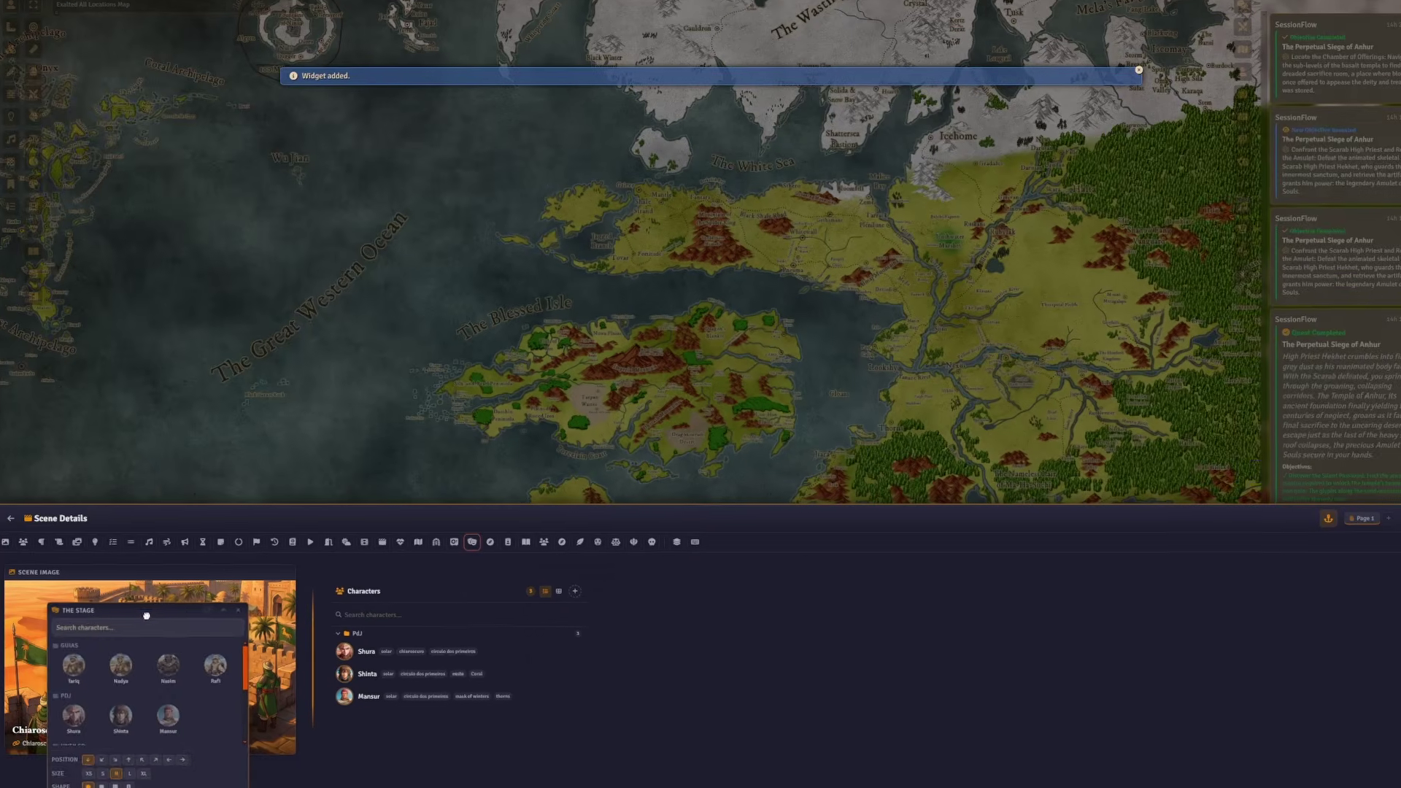
drag(67, 535, 1075, 473)
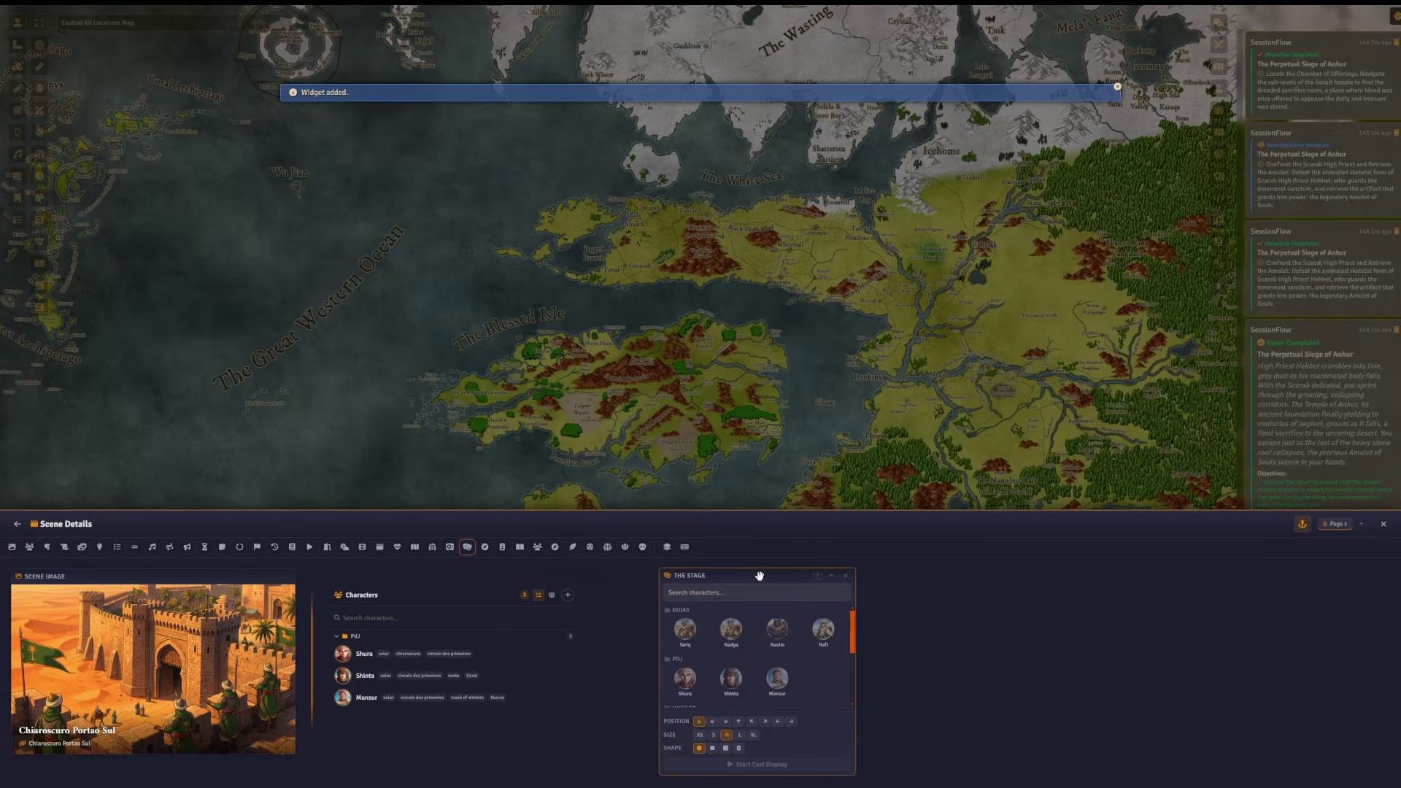
- Show the Chiaroscuro Portao Sul scene with its character artwork, collapse the audio controls, and stop the scene display
click(150, 669)
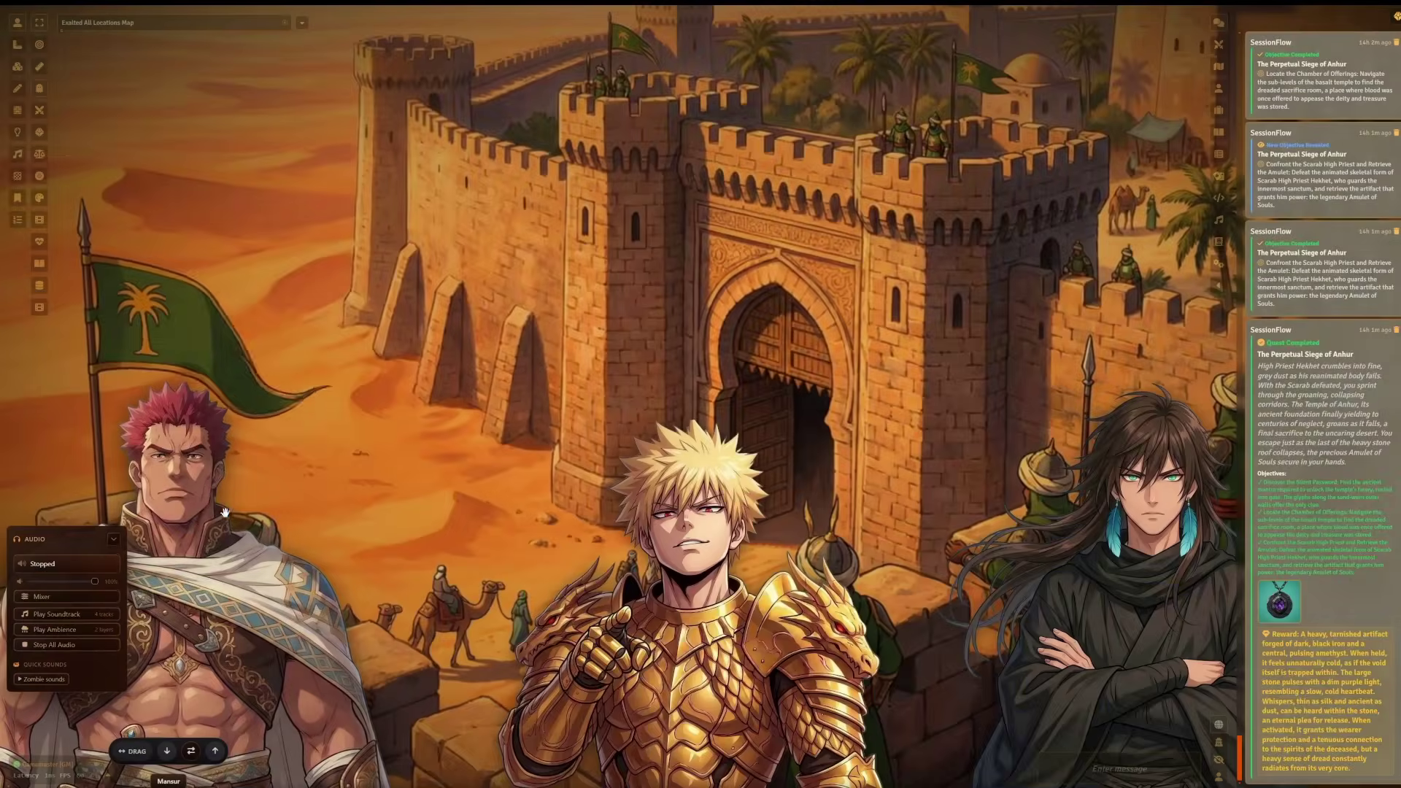
click(113, 538)
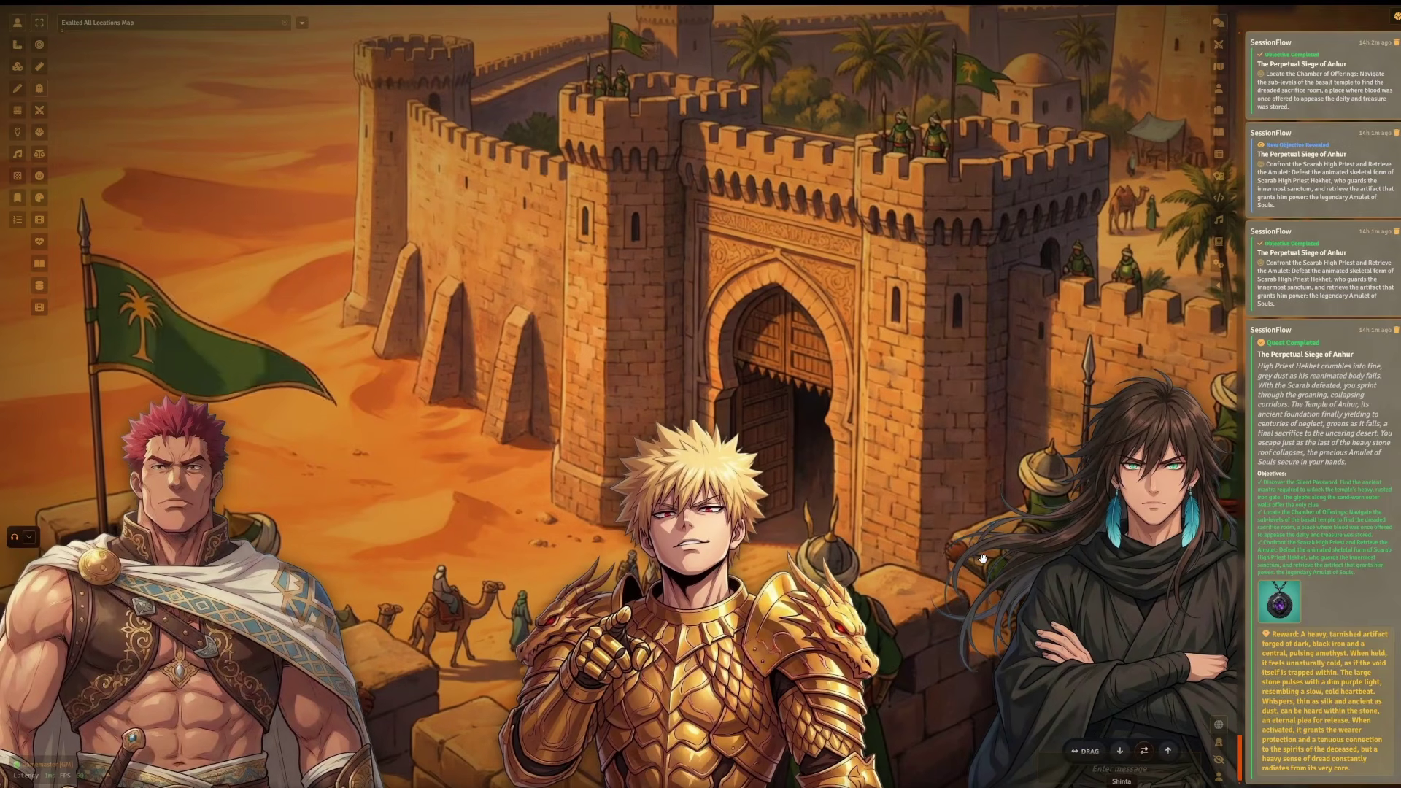
click(983, 559)
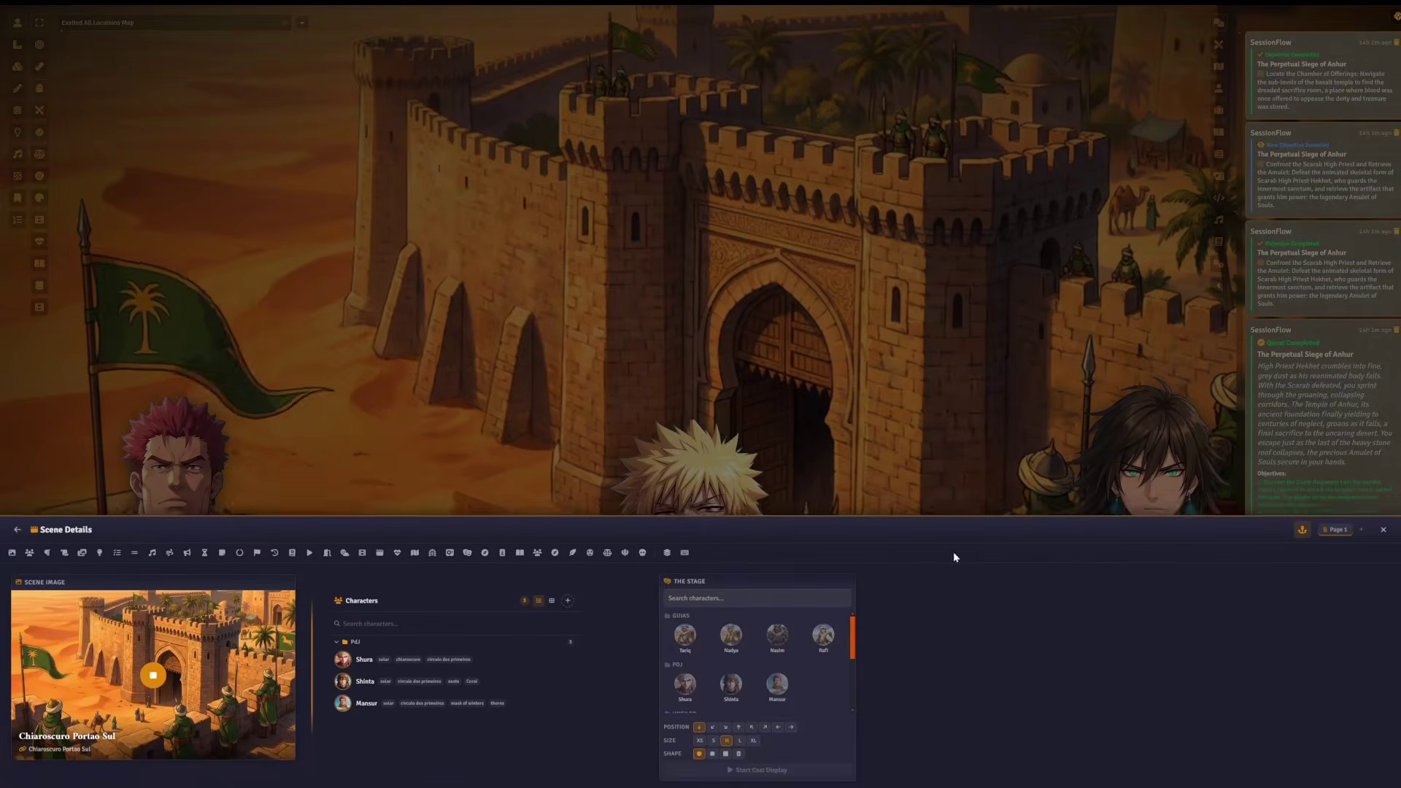
click(153, 669)
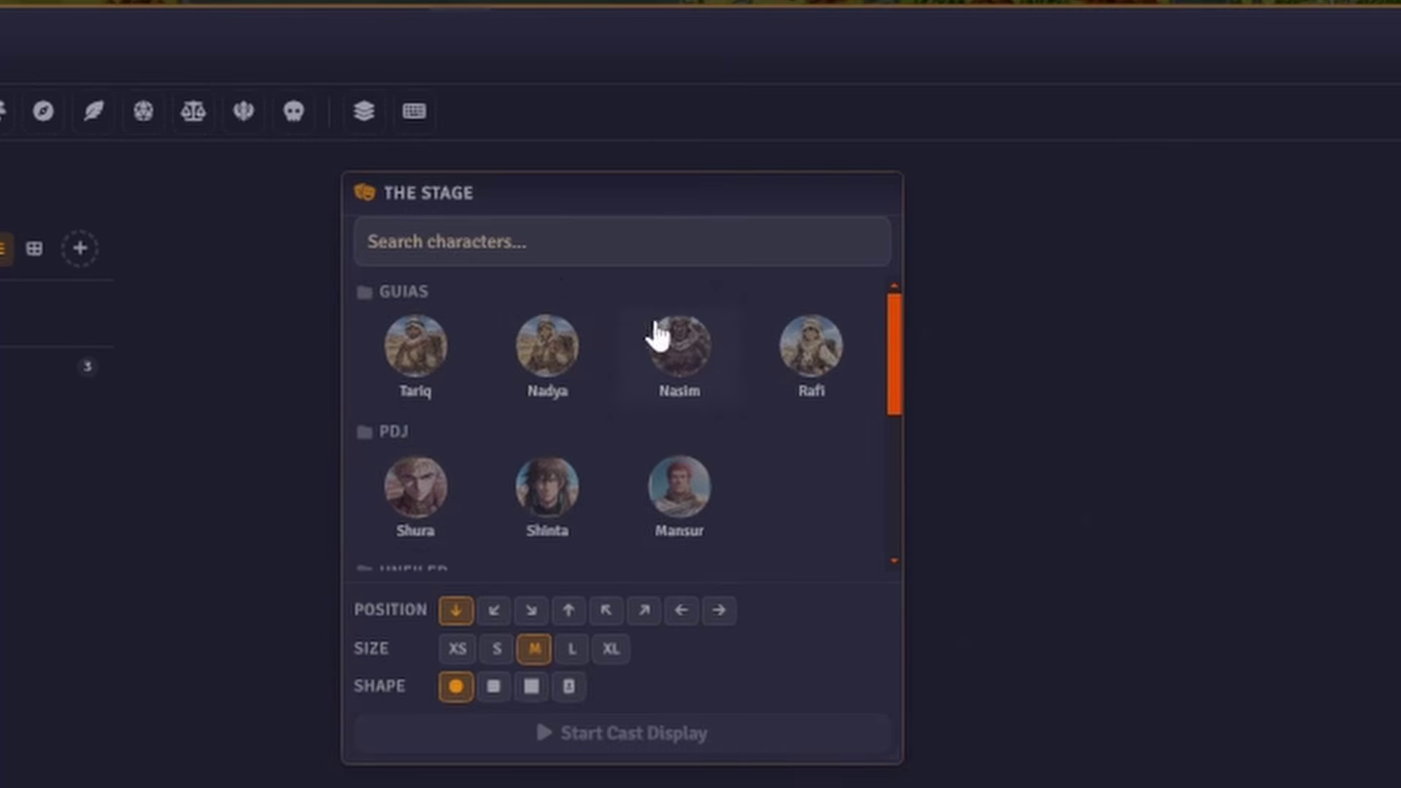
- Select Shura, Shinta and Mansur for the stage and start a top-centred cast display at size M with circular portraits
scroll(778, 453, down, 4)
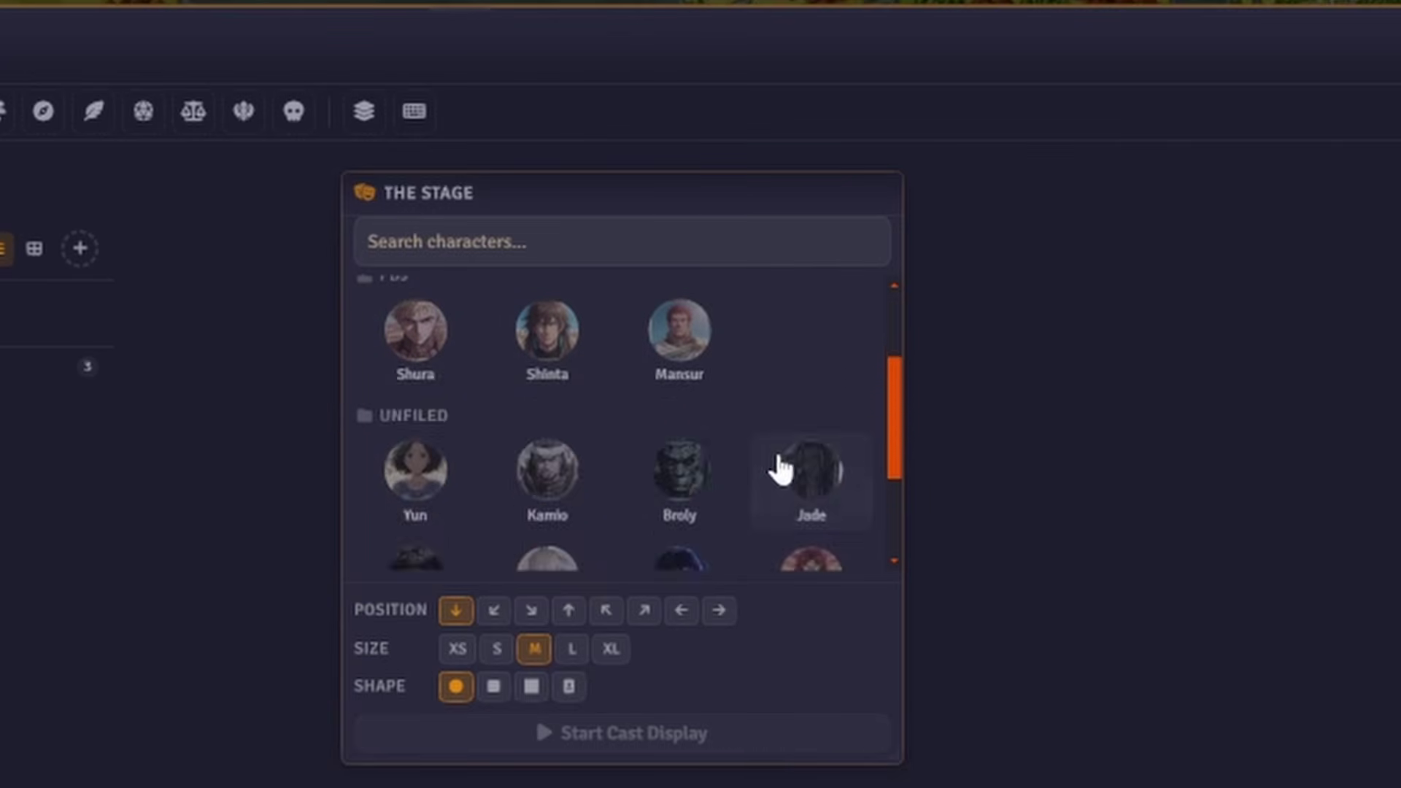
scroll(776, 453, up, 4)
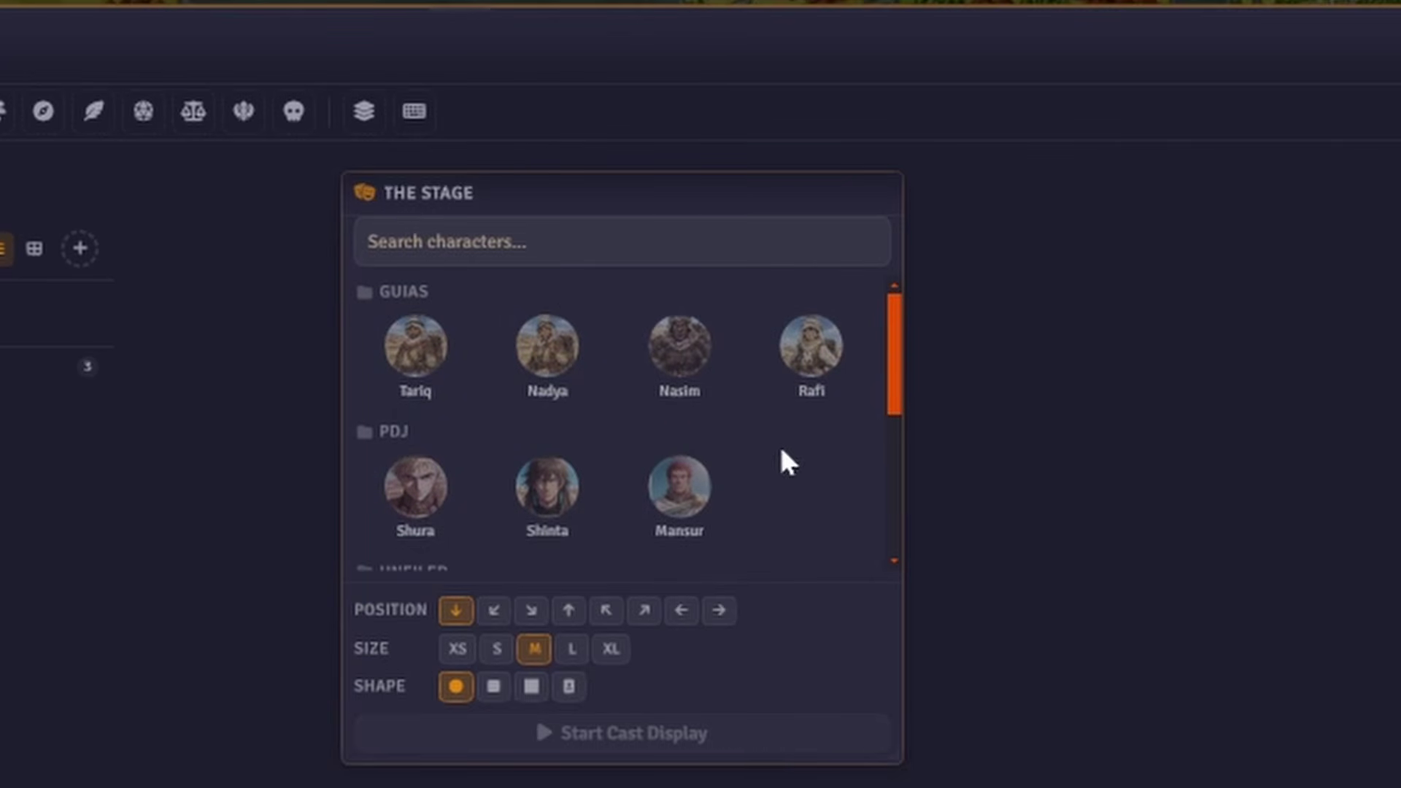
click(412, 483)
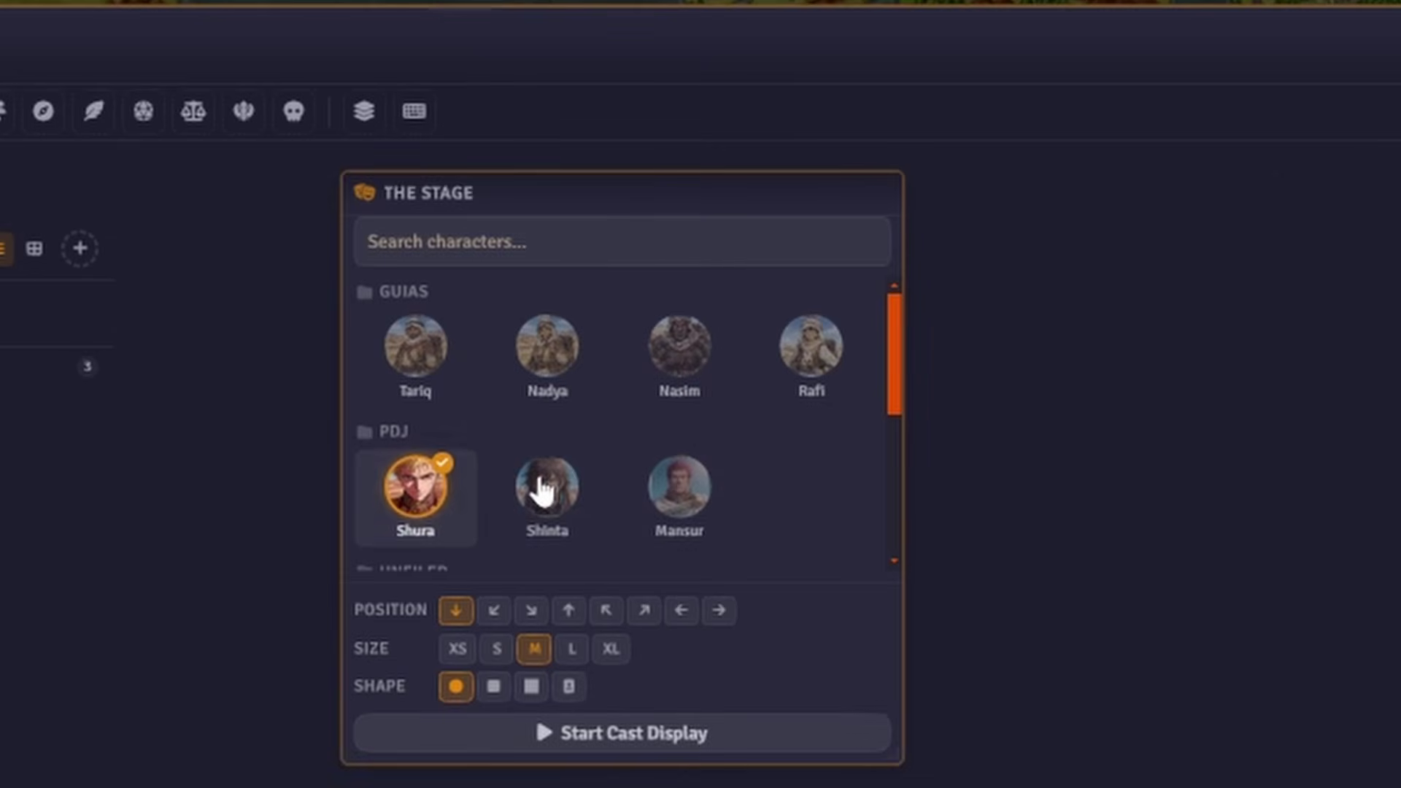
click(543, 480)
click(662, 487)
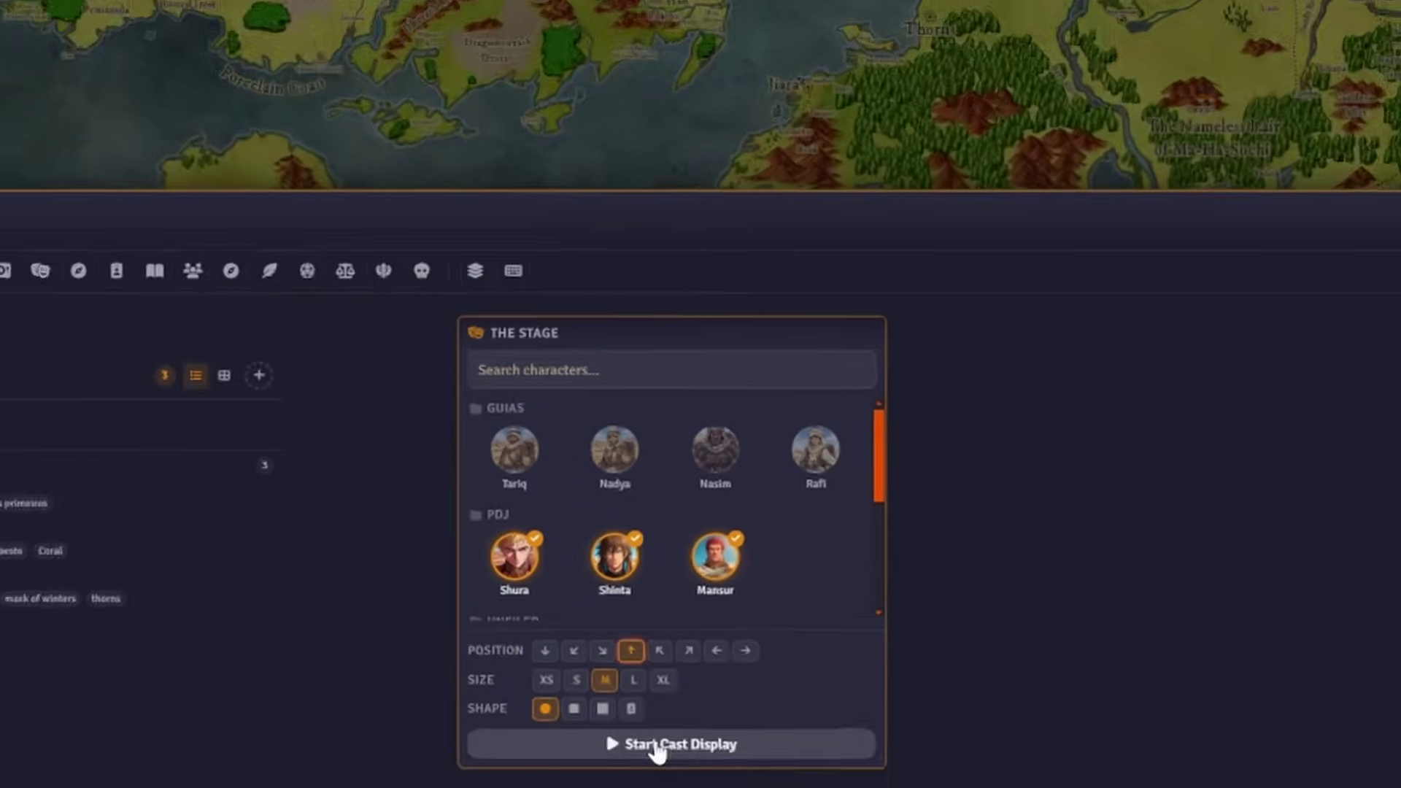
click(602, 731)
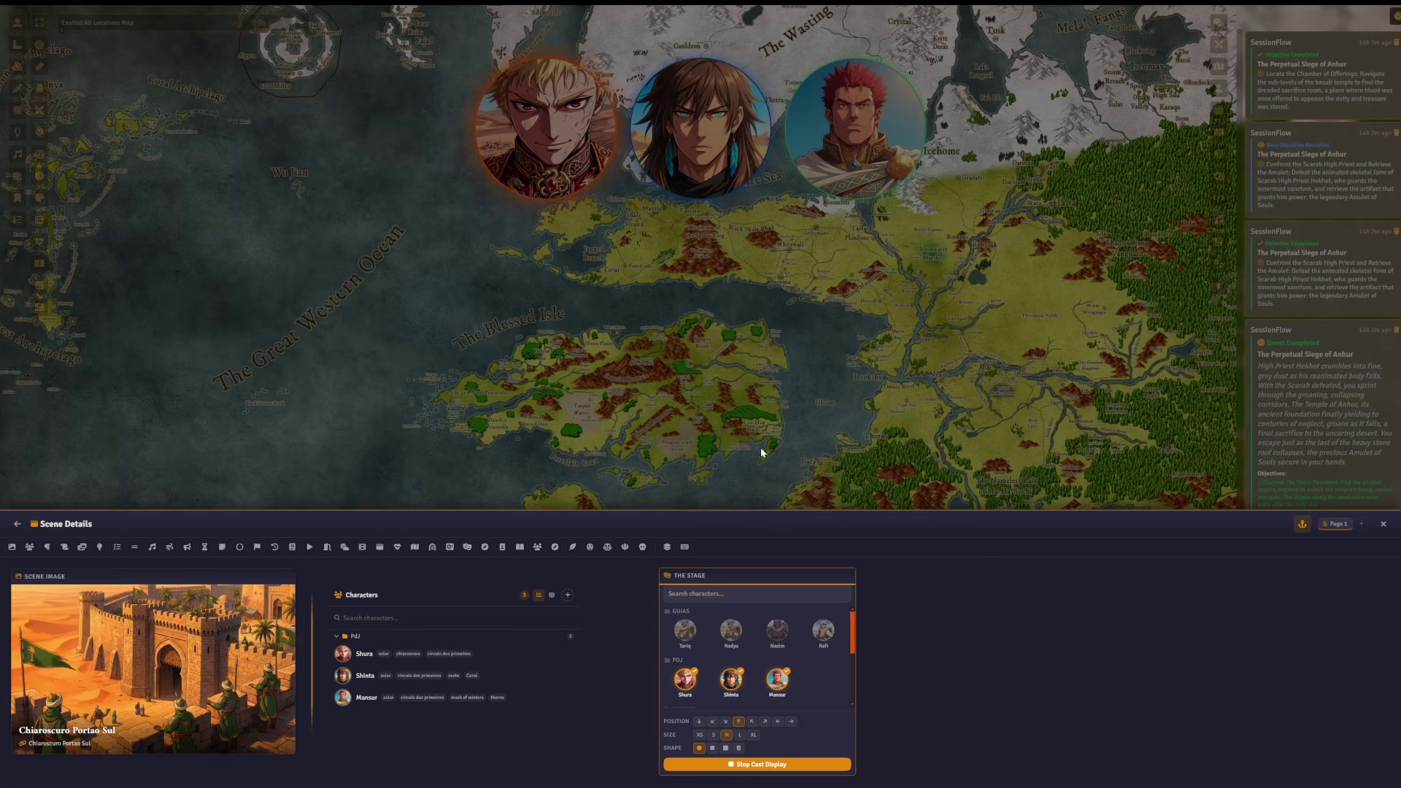
- Try the rounded square shape, settle on tall cards for the cast portraits, and cycle through the sizes, ending on XL
click(712, 748)
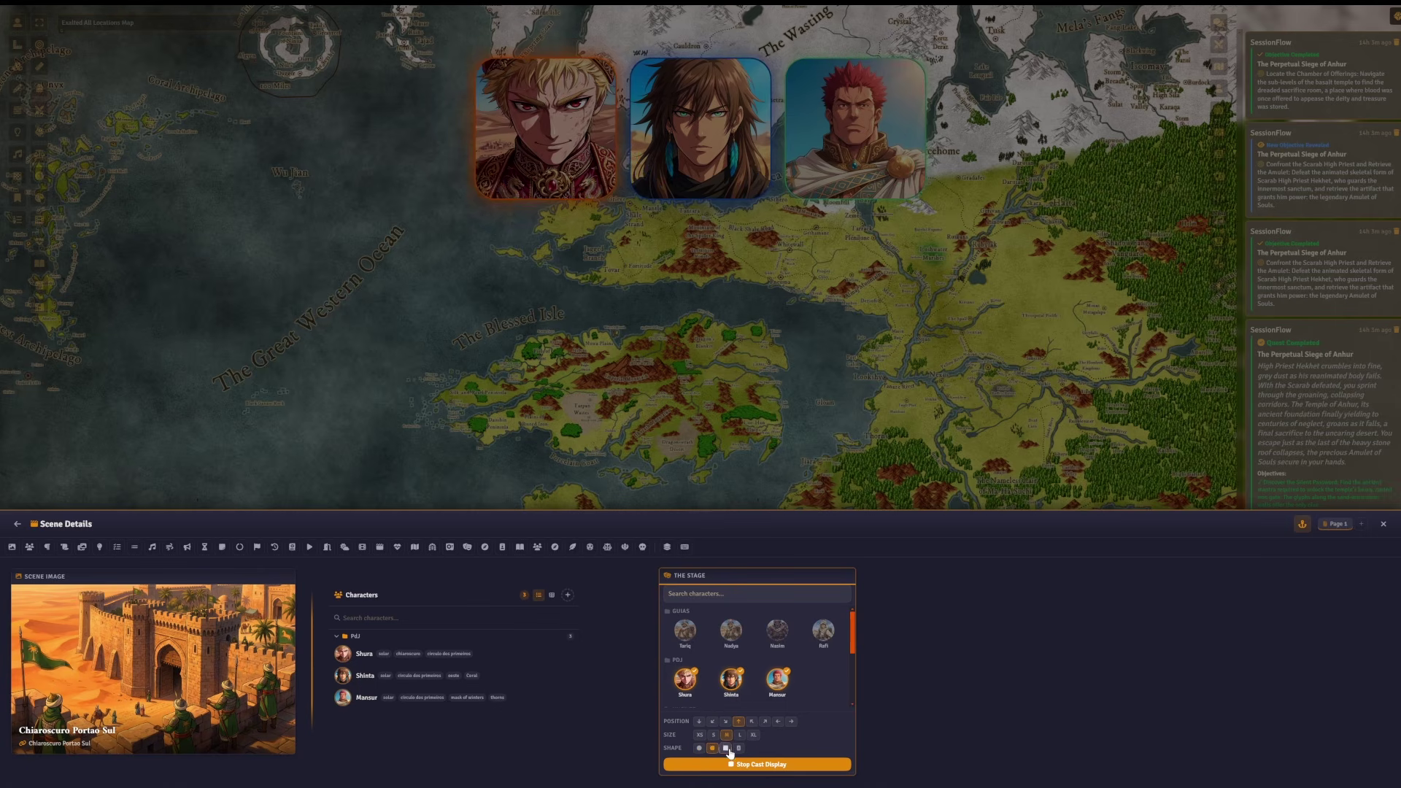
click(739, 749)
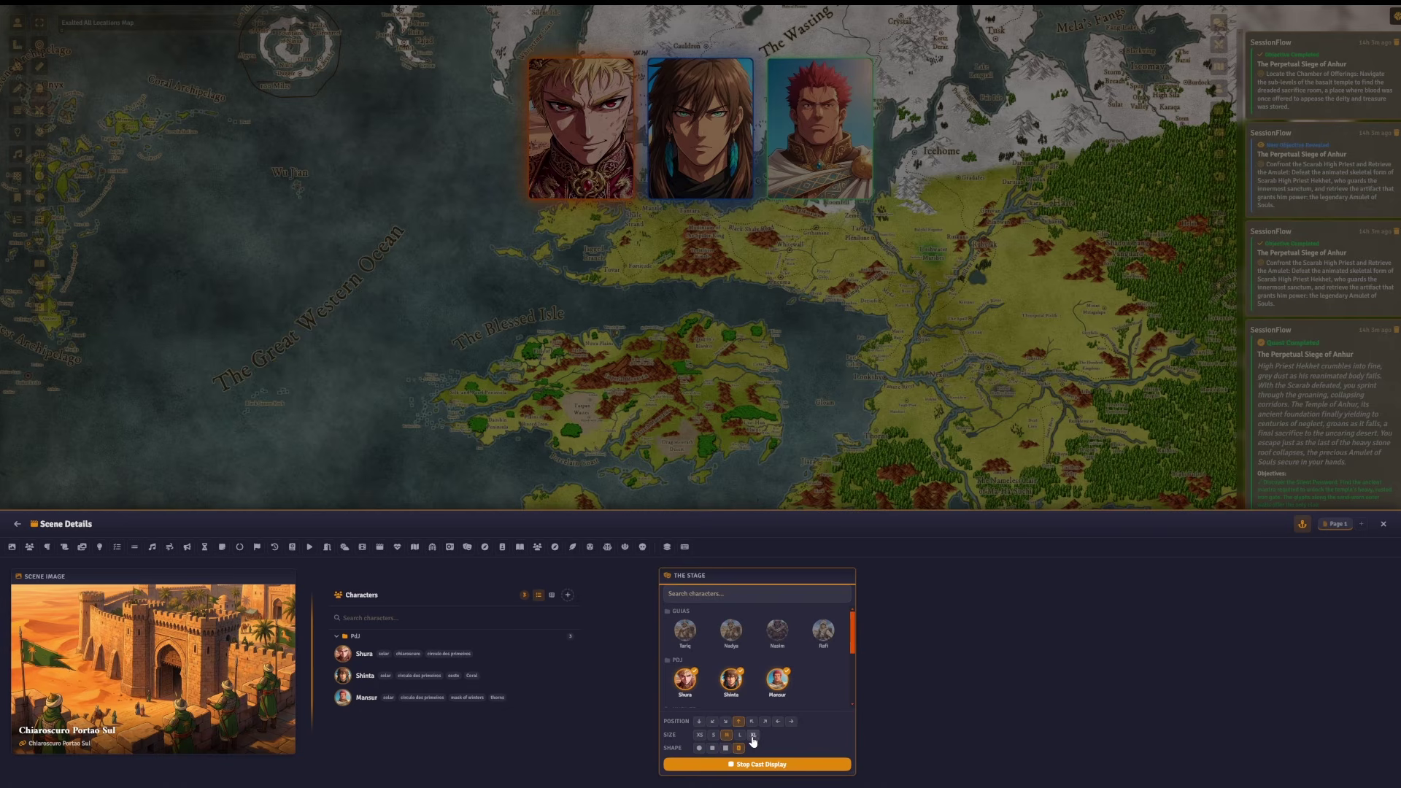
click(753, 735)
click(740, 735)
click(726, 736)
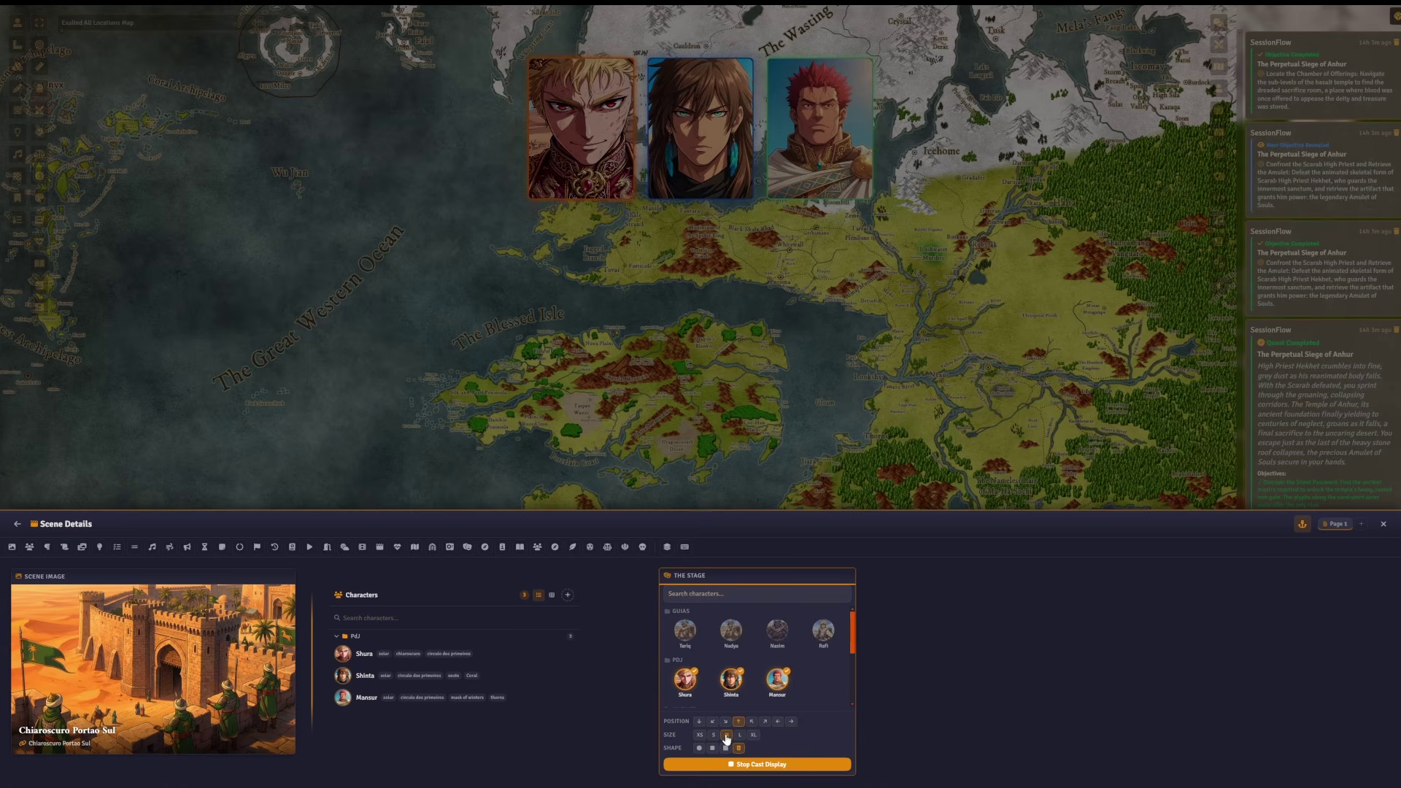
click(712, 735)
click(702, 735)
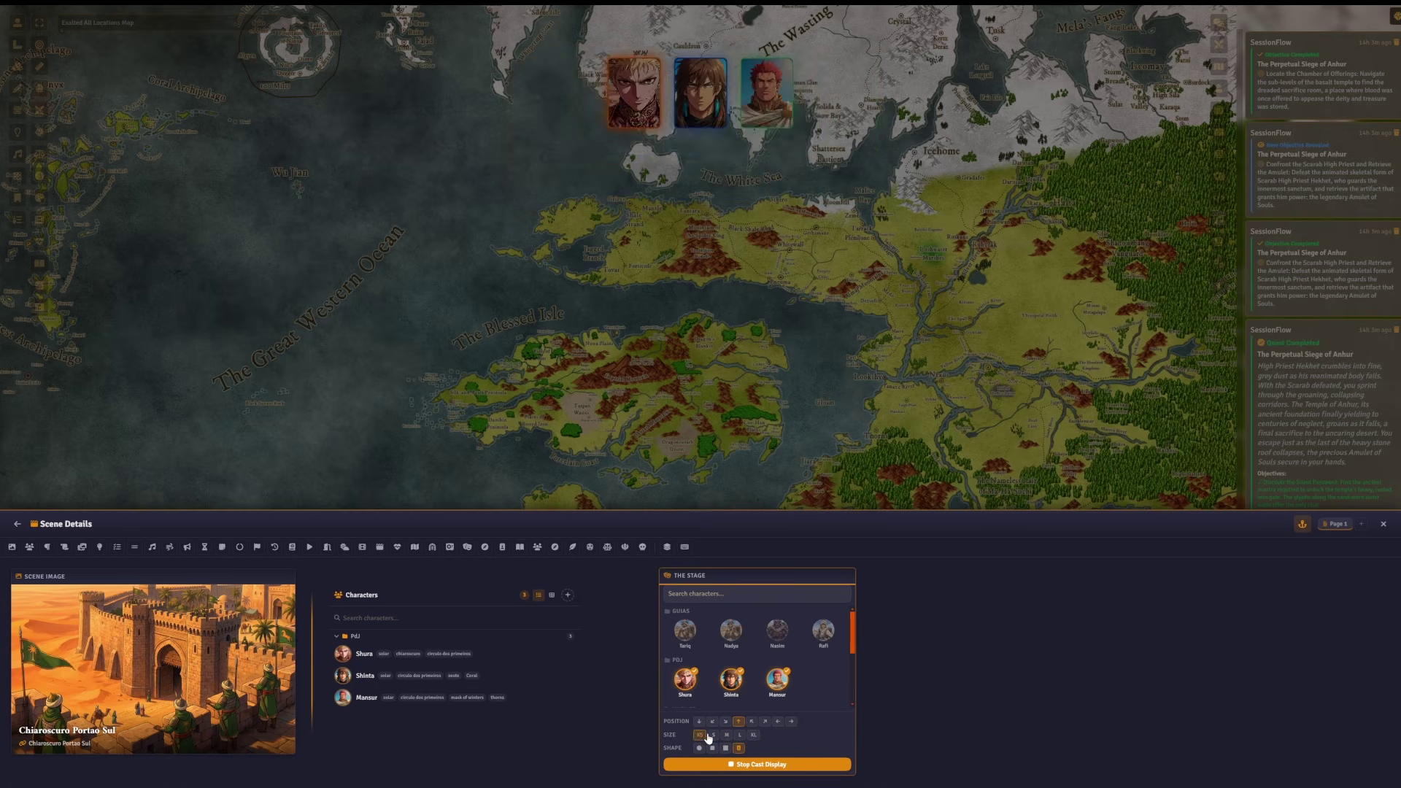
click(752, 735)
- Try the cast display in the top-left, top-right, left and right positions, ending with bottom-left
click(751, 723)
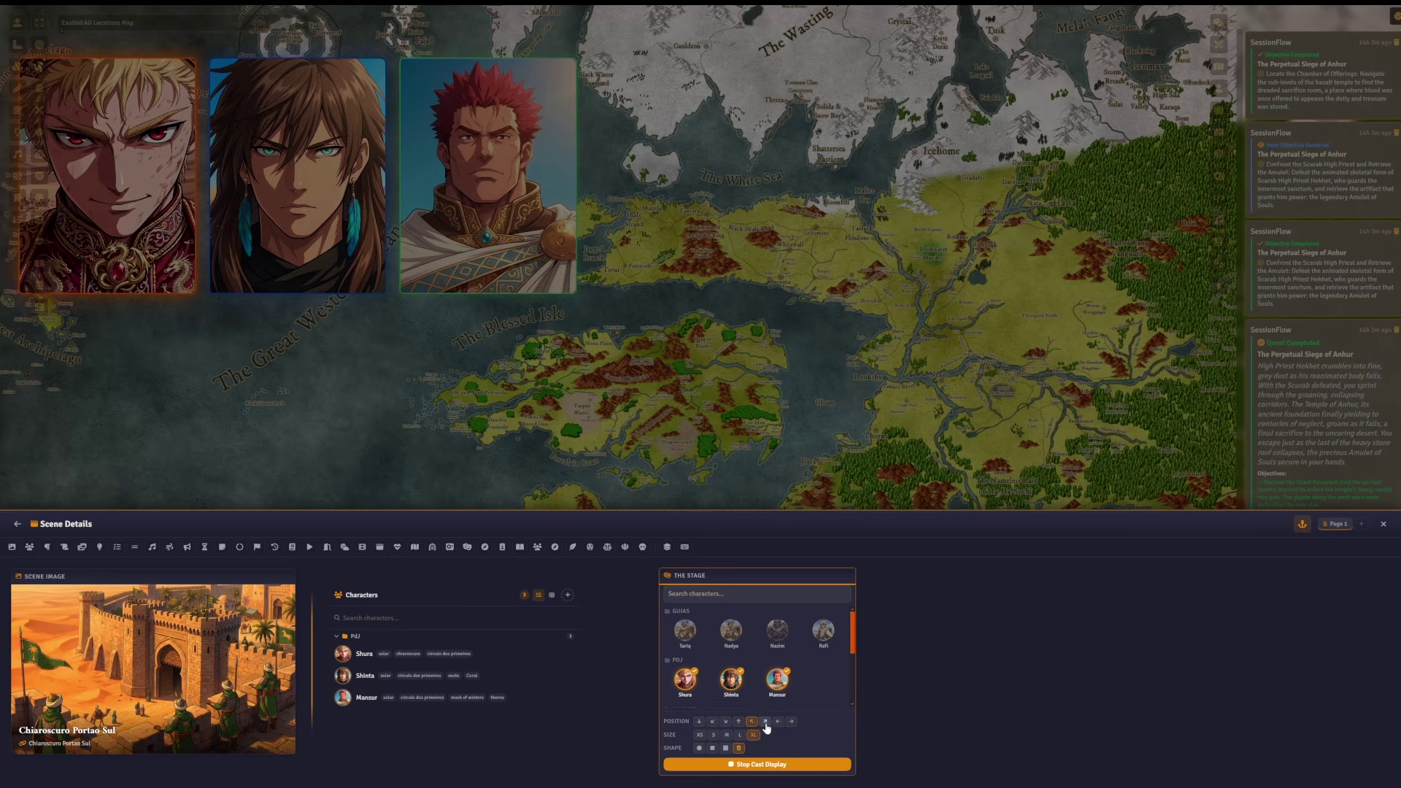
click(765, 722)
click(776, 722)
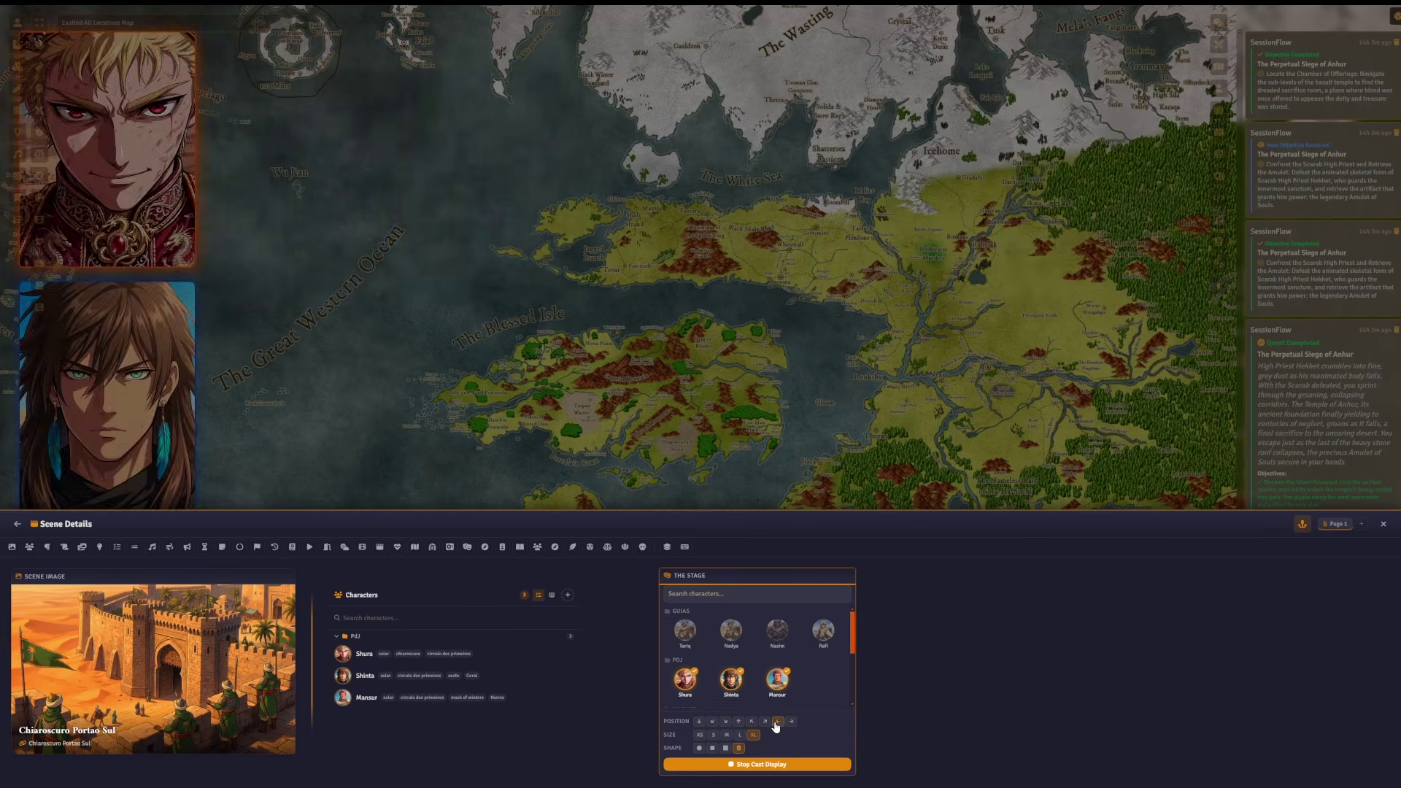
click(792, 723)
click(712, 722)
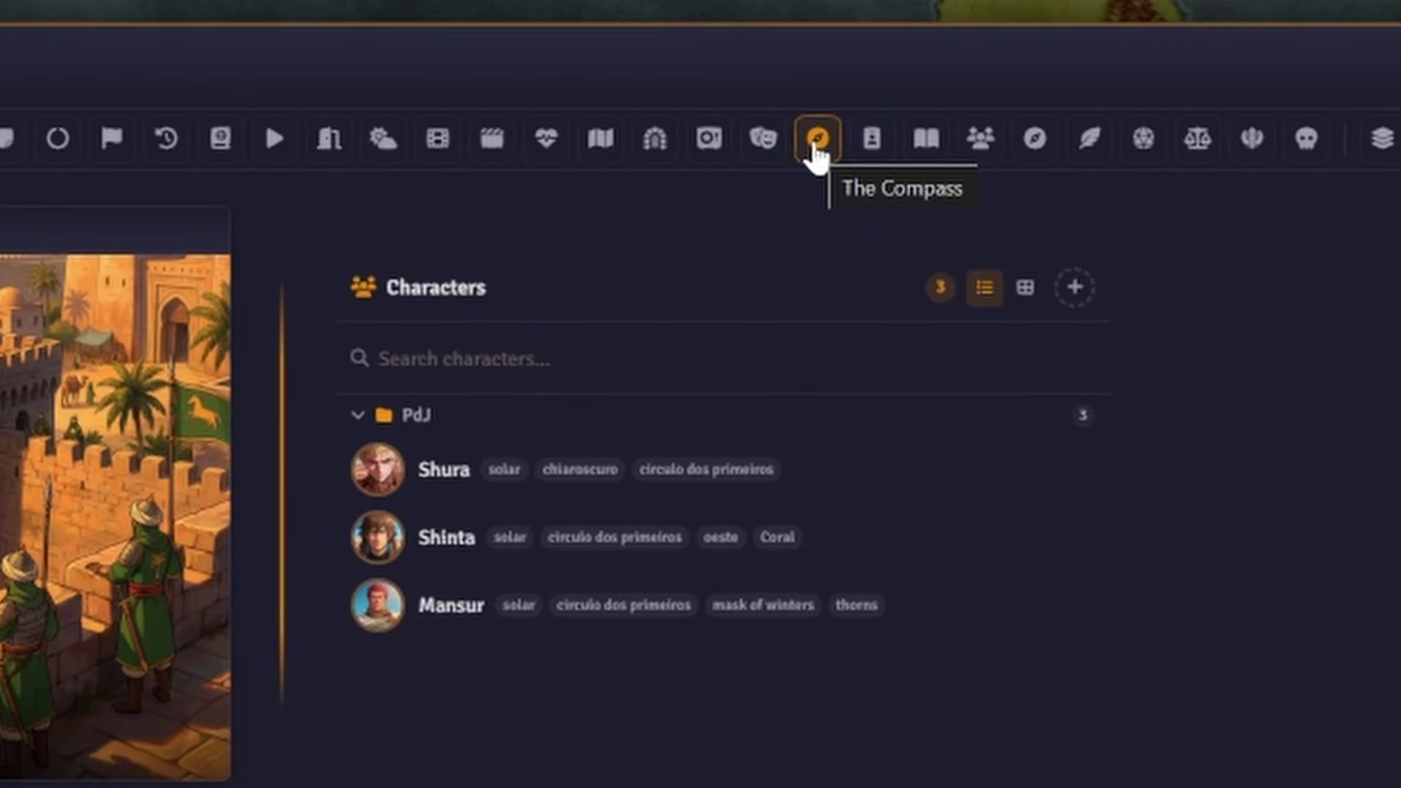
- Add The Compass widget in the empty canvas area beside the character list and give it a shortcut to The Store
click(816, 141)
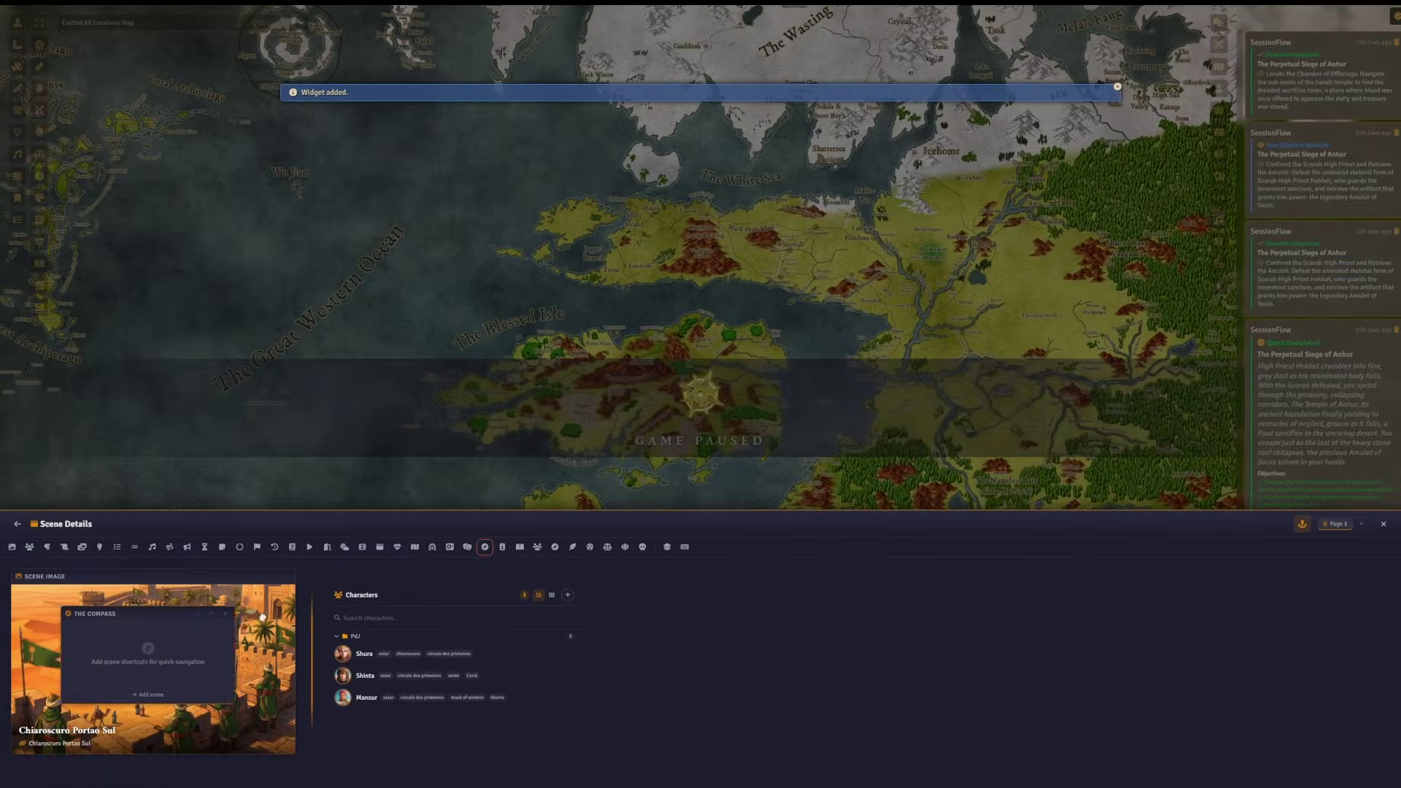
drag(262, 616, 766, 584)
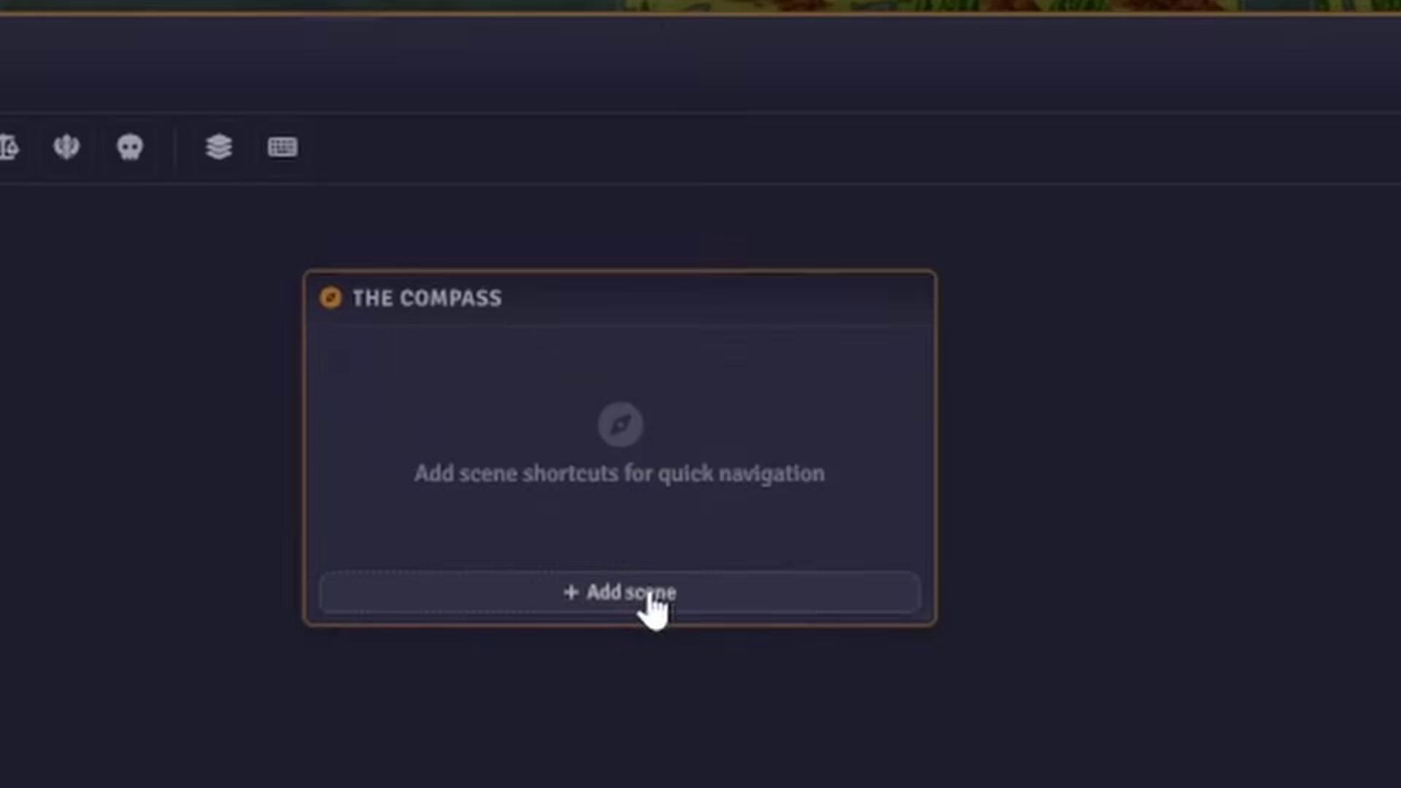
click(648, 597)
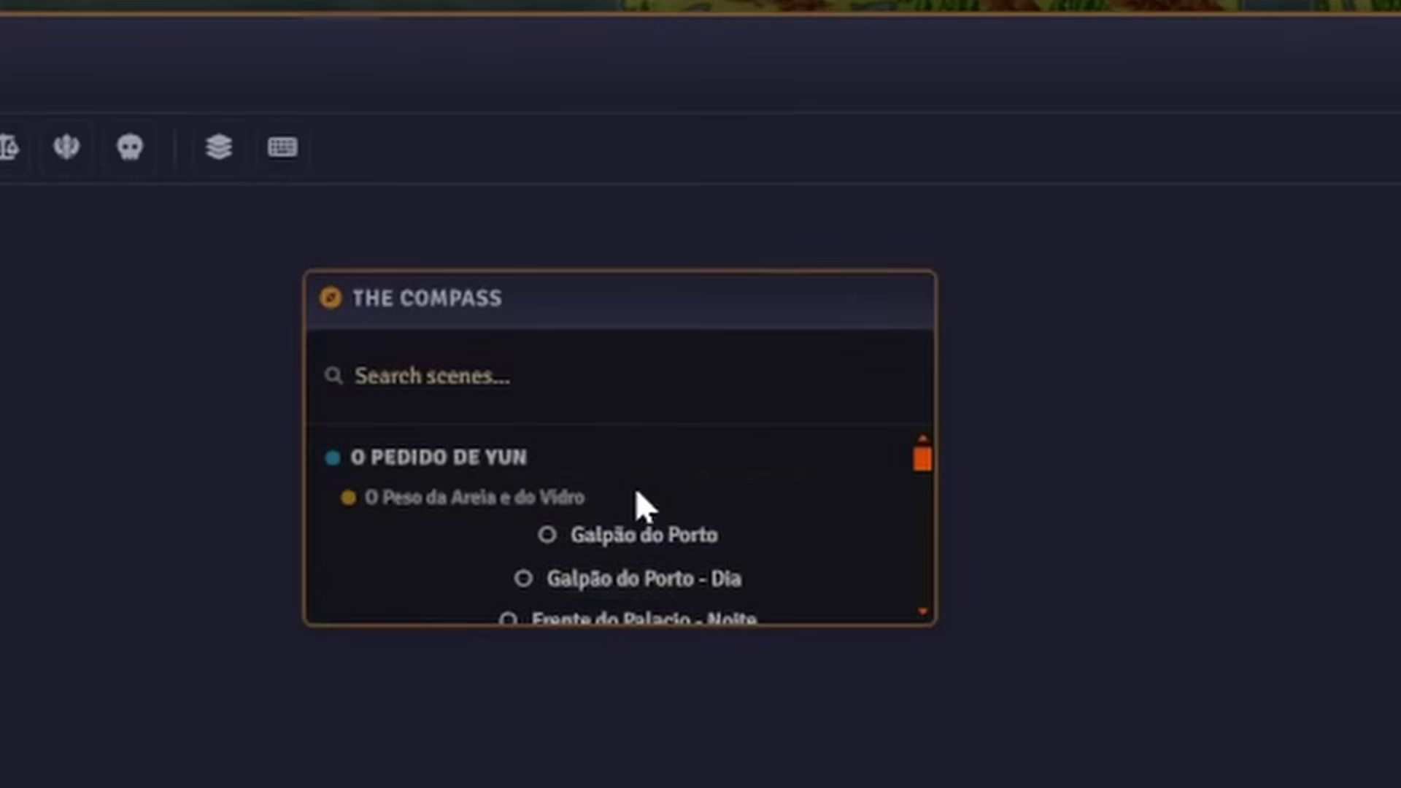
scroll(642, 507, down, 10)
scroll(642, 511, up, 3)
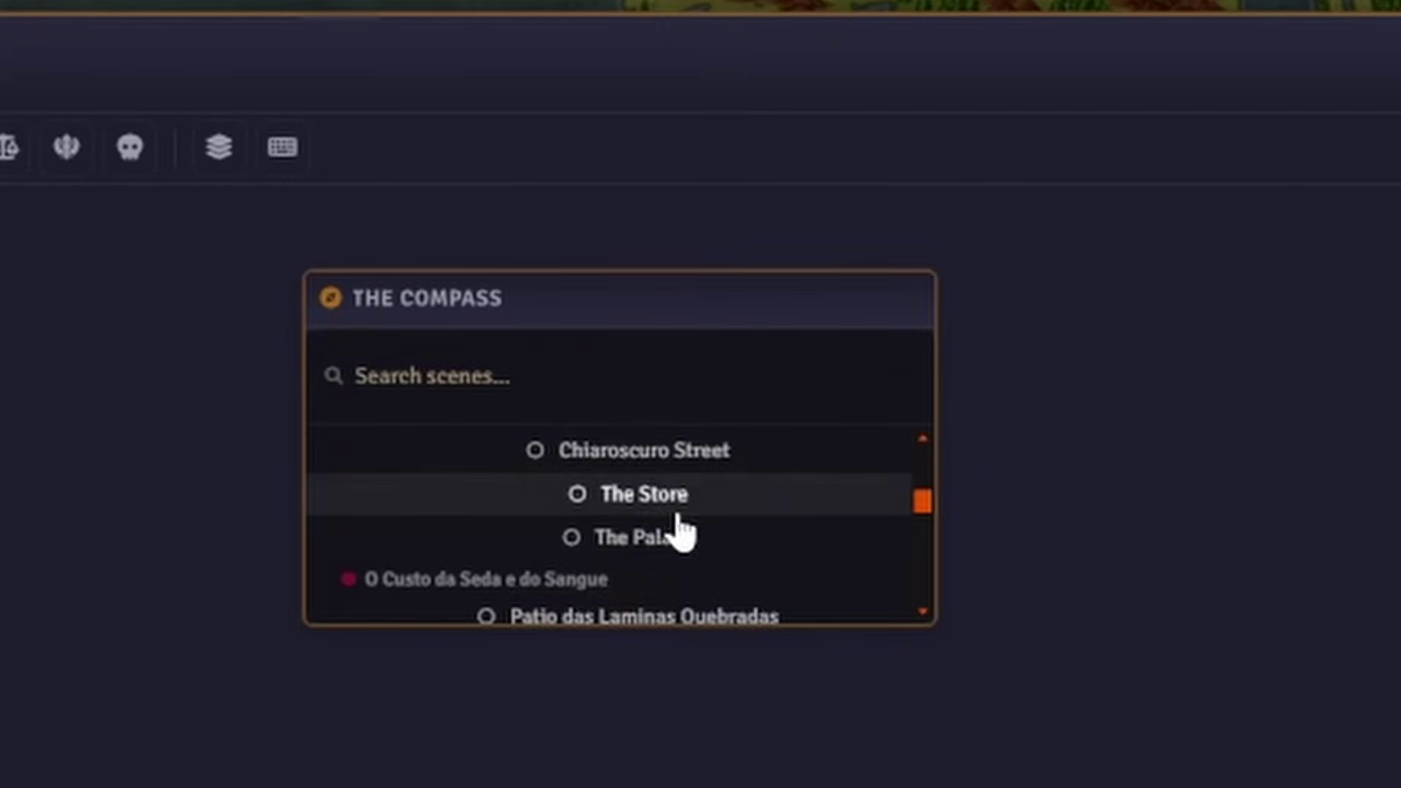
click(675, 511)
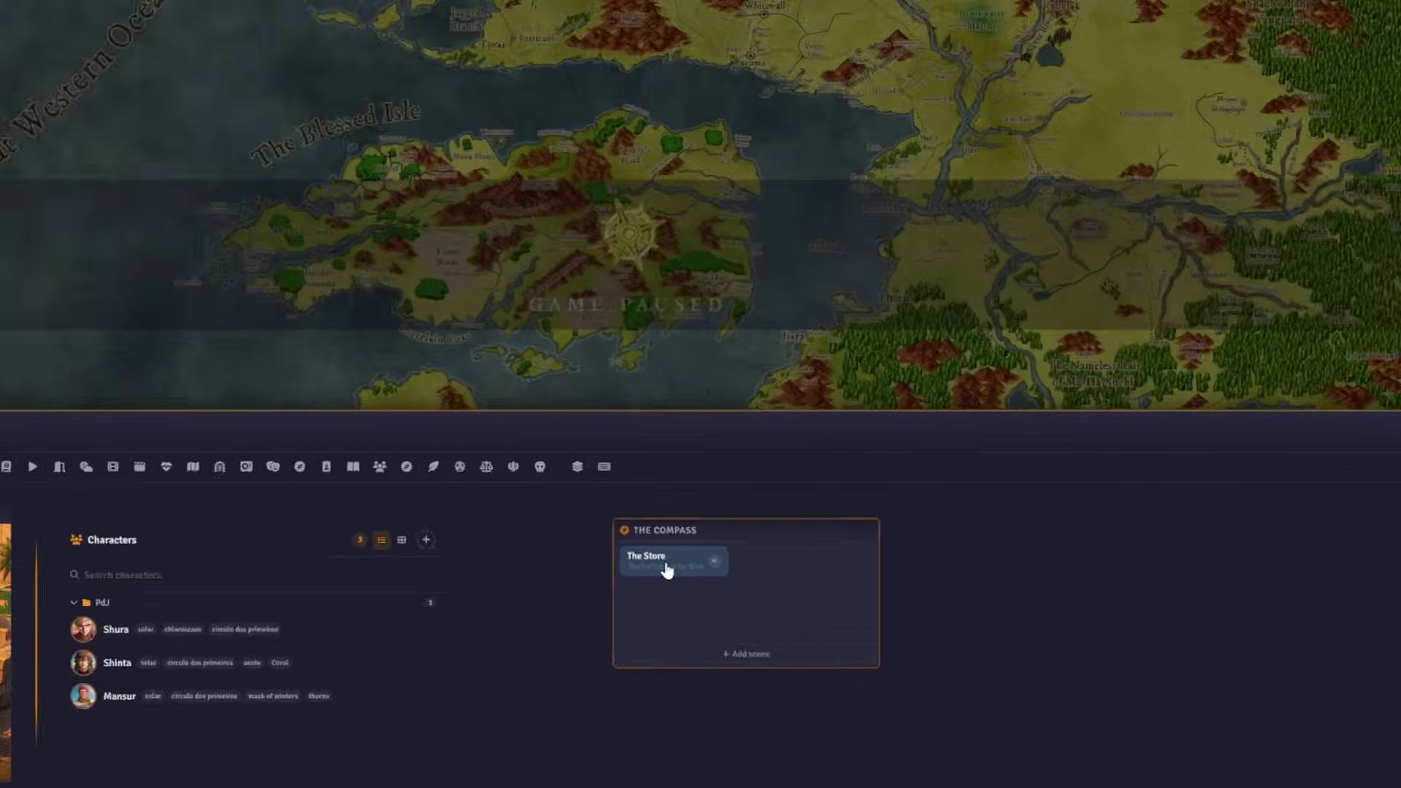
click(440, 390)
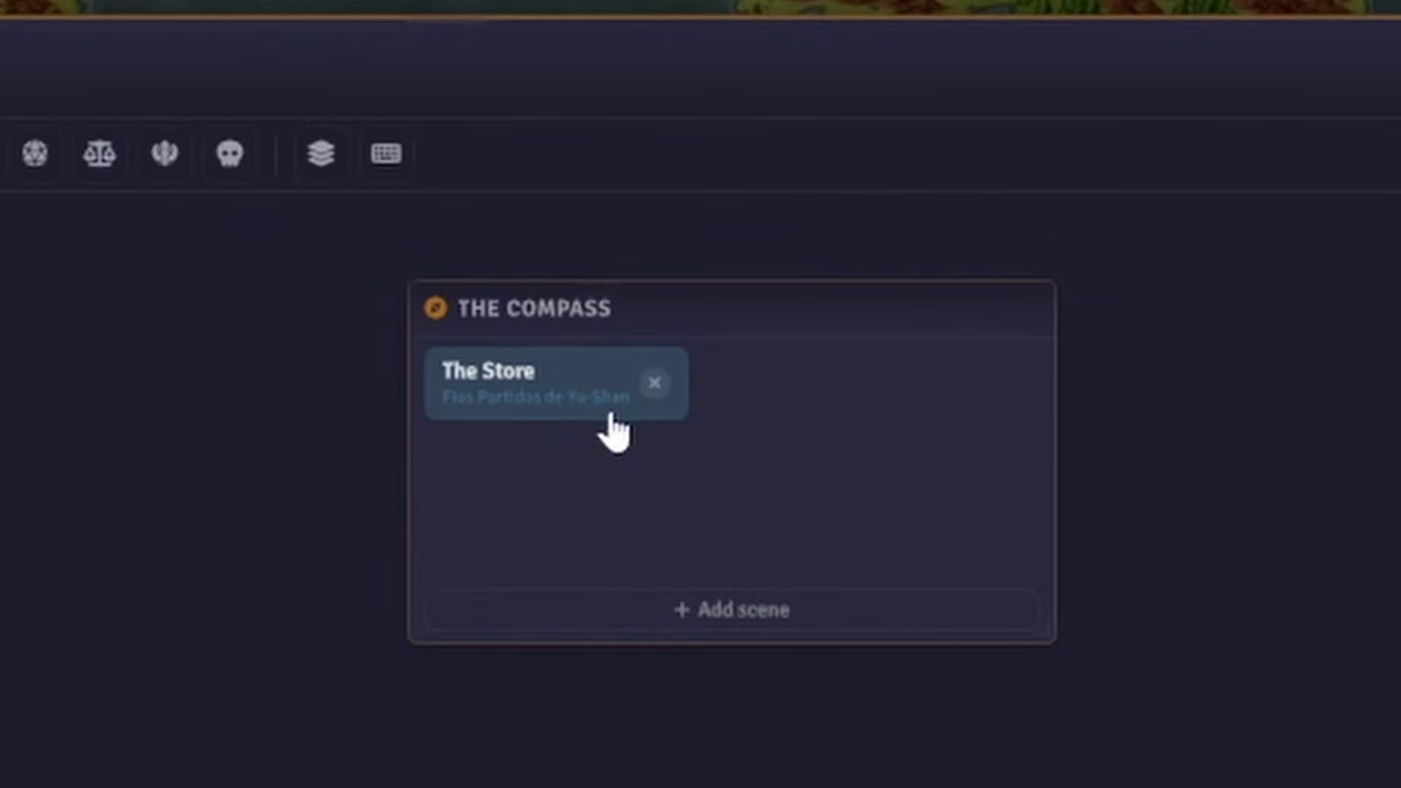
- Add the Chiaroscuro Portao Sul scene from Retorno a Chiaroscuro as a second shortcut in The Compass
click(744, 610)
scroll(791, 572, down, 3)
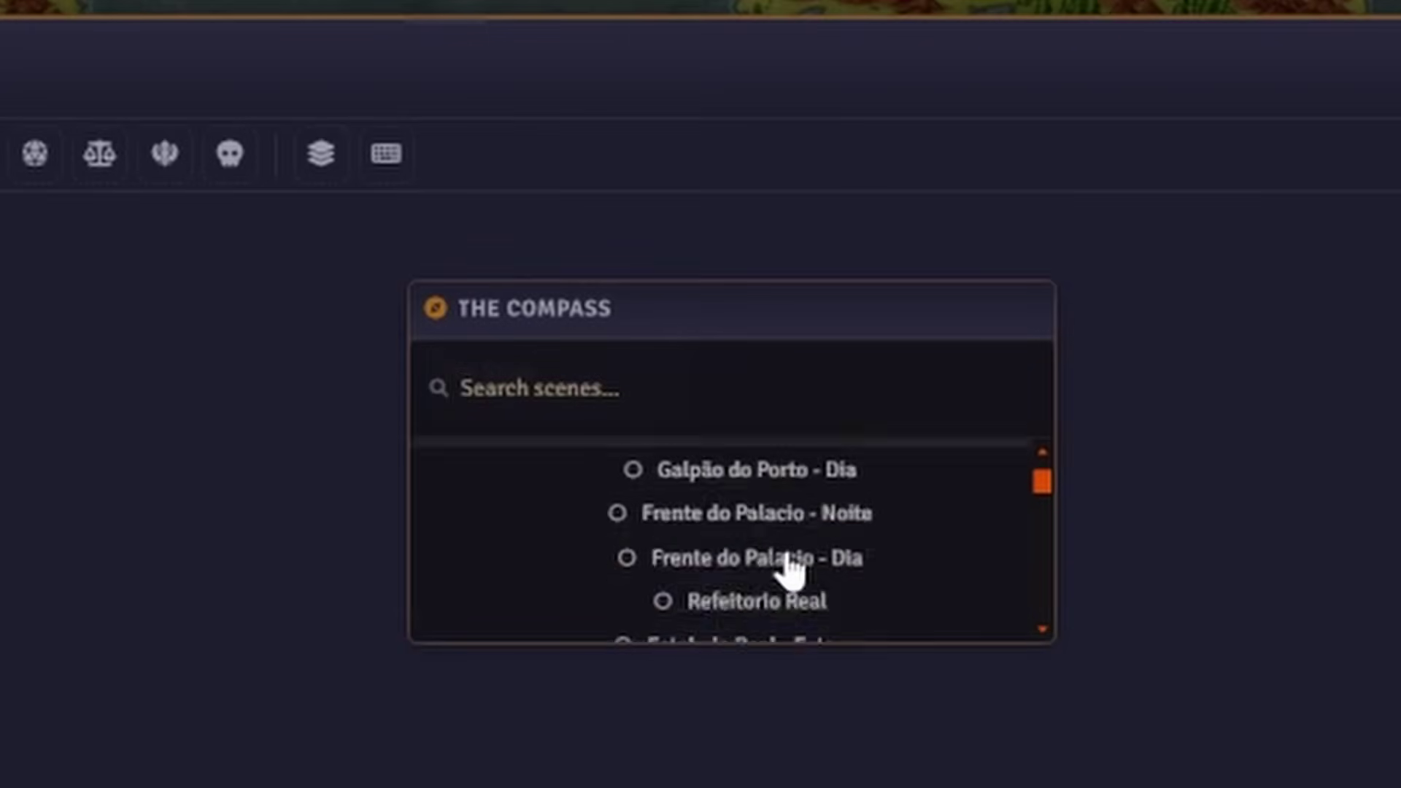
scroll(835, 566, down, 5)
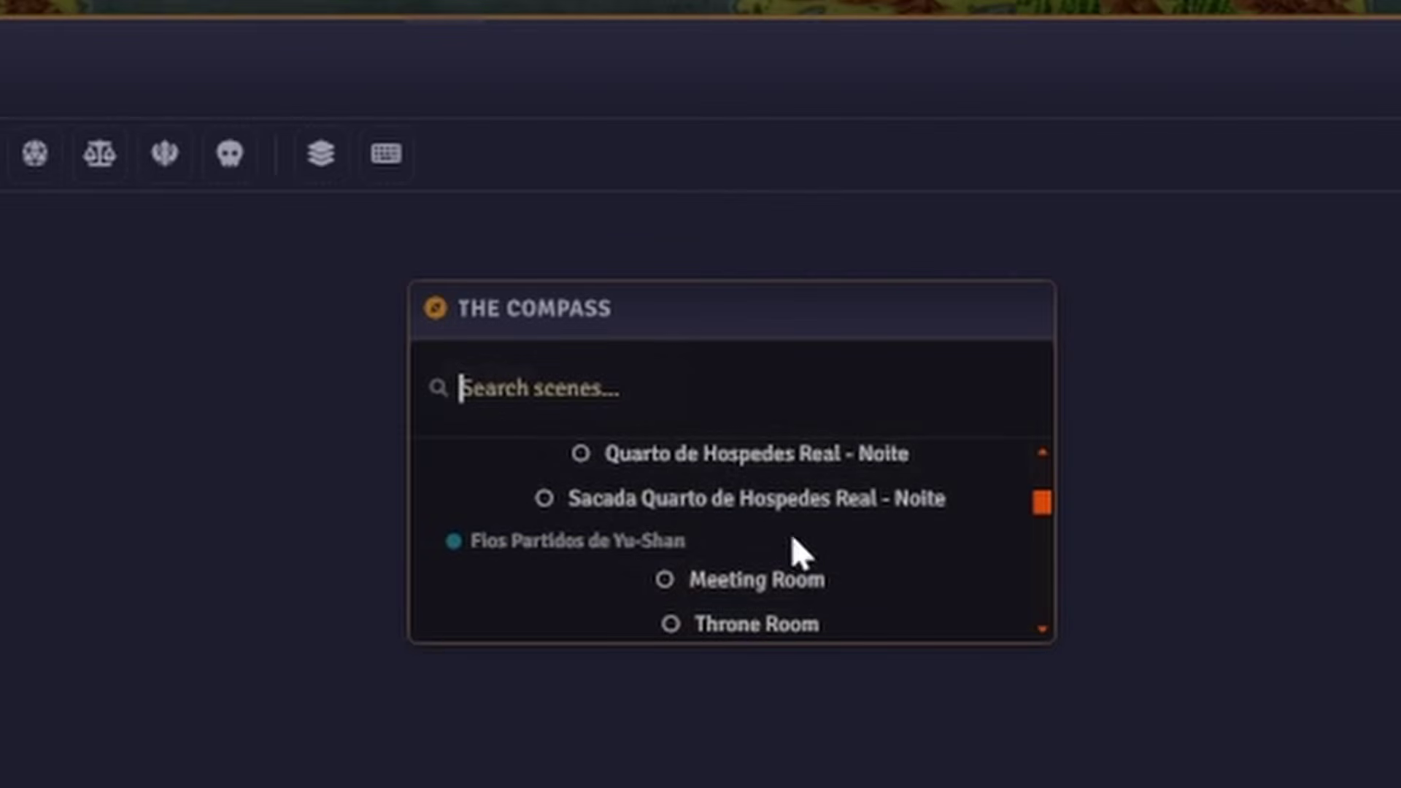
scroll(819, 566, down, 3)
scroll(821, 555, down, 3)
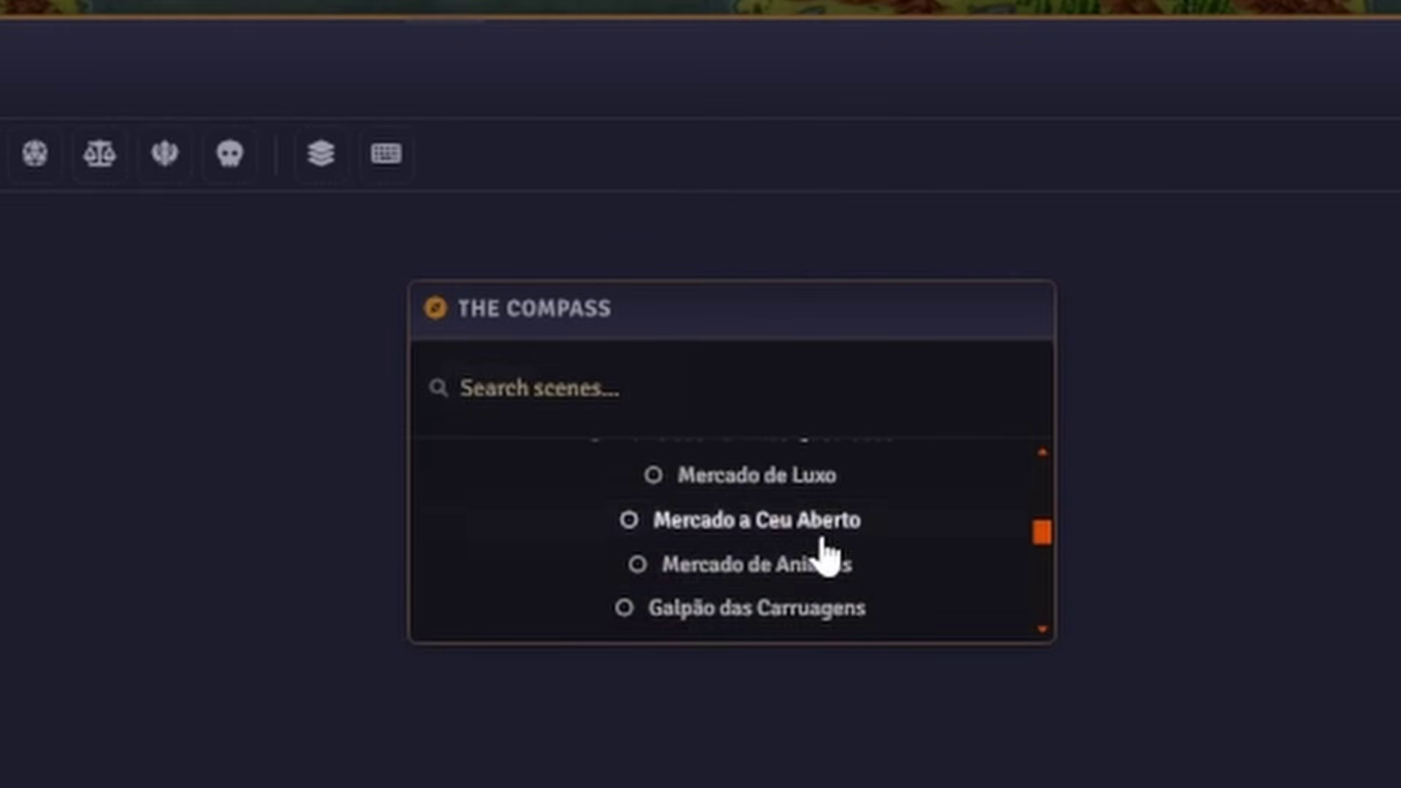
scroll(839, 547, up, 10)
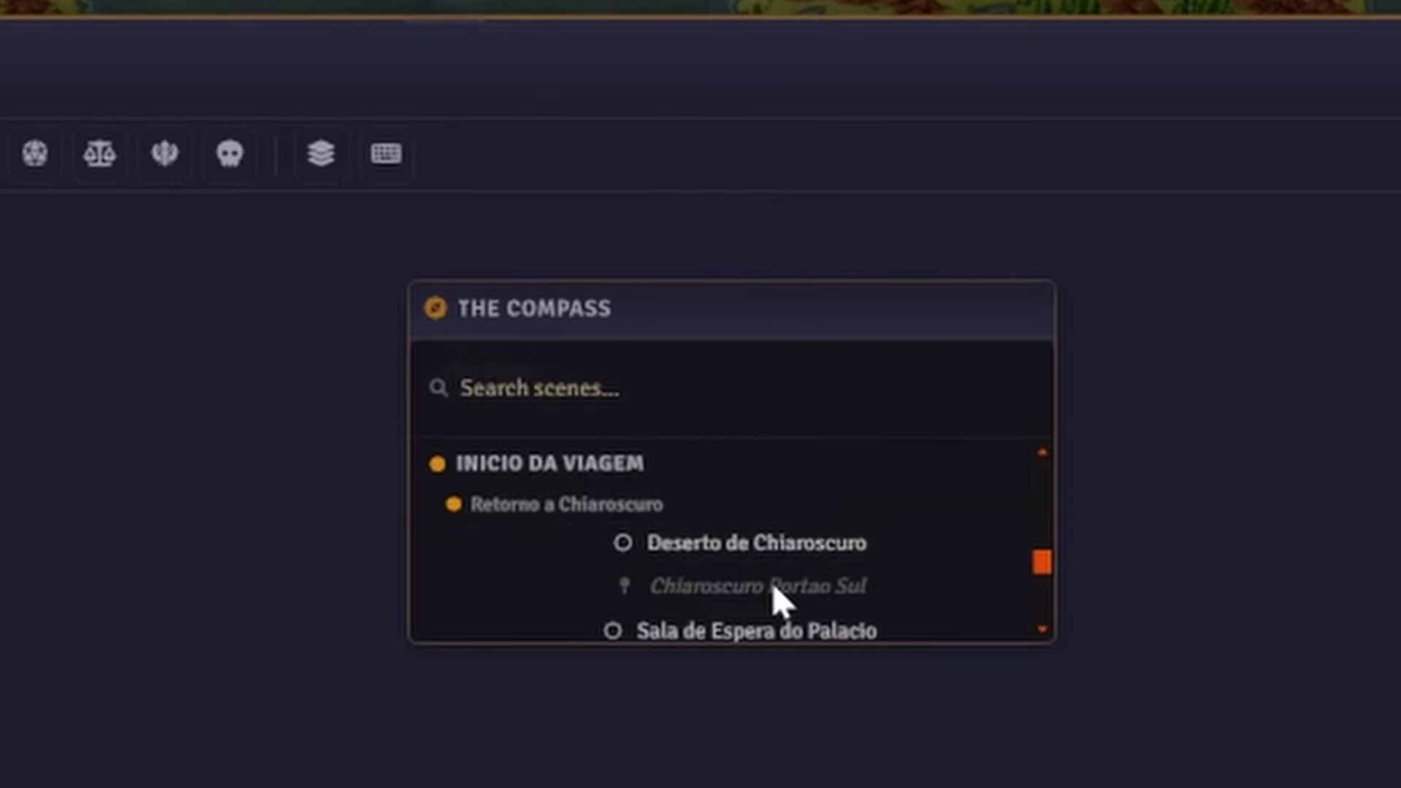
click(775, 586)
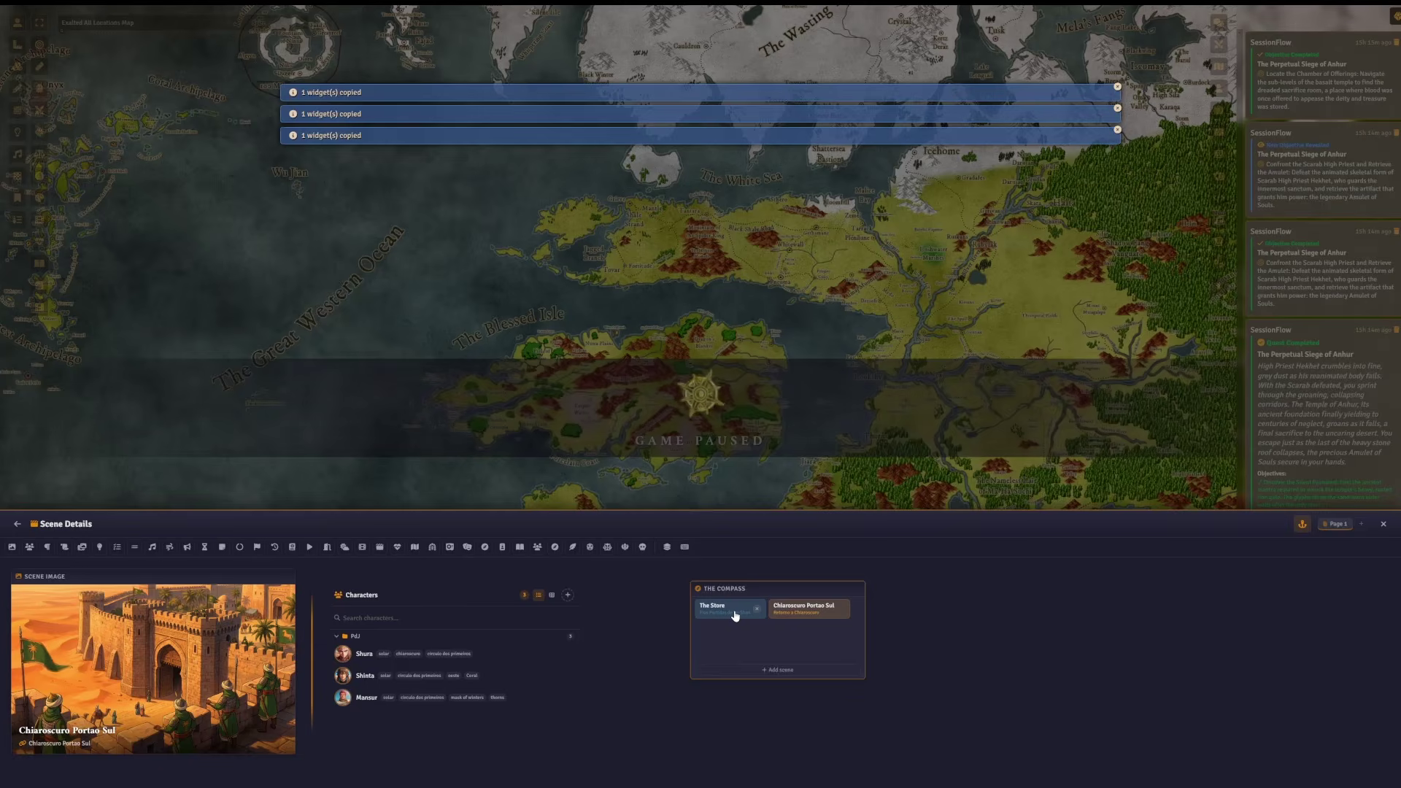
- Paste the copied Compass onto The Store's canvas and use the shortcuts to move between The Store and Chiaroscuro Portao Sul
click(735, 615)
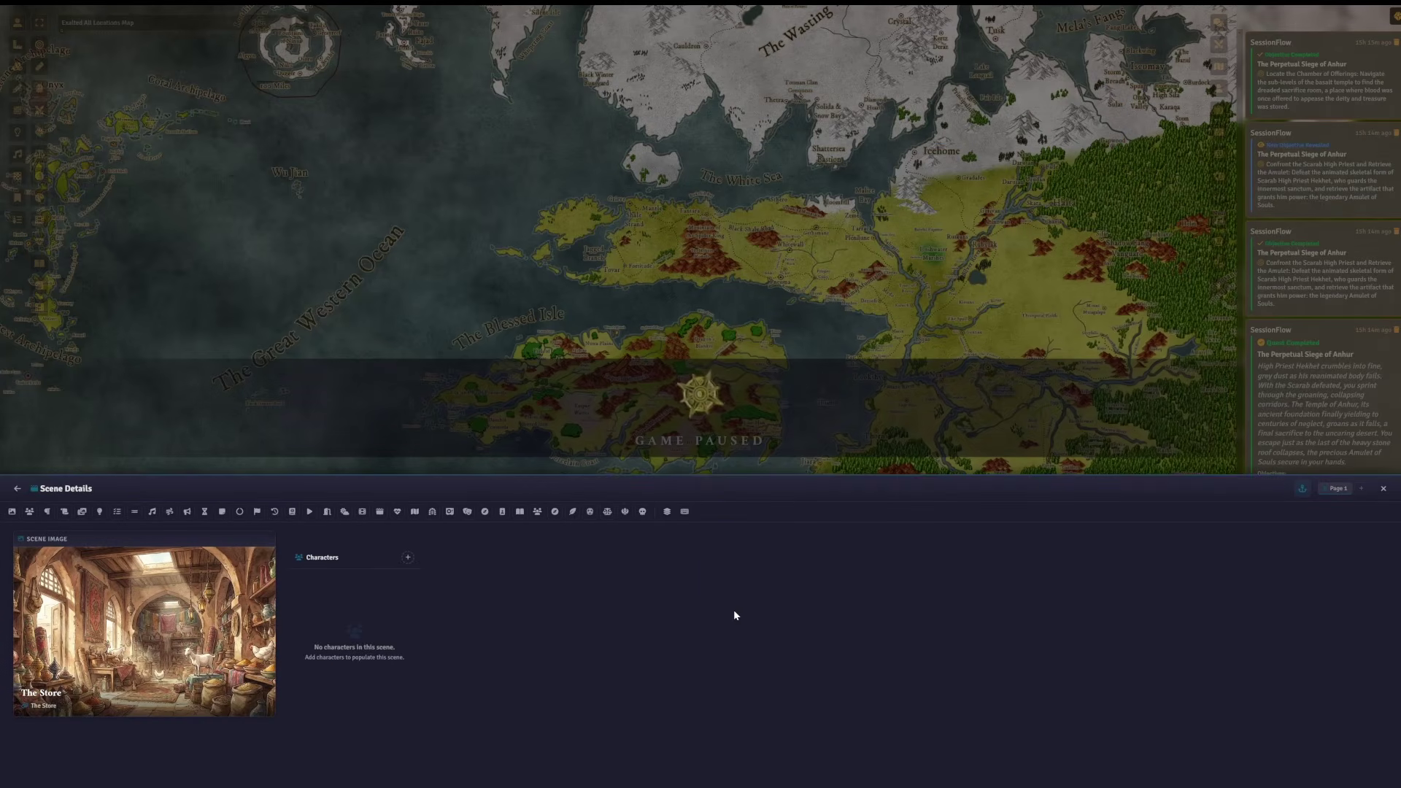
key(ctrl+v)
drag(792, 563, 1032, 556)
click(1051, 575)
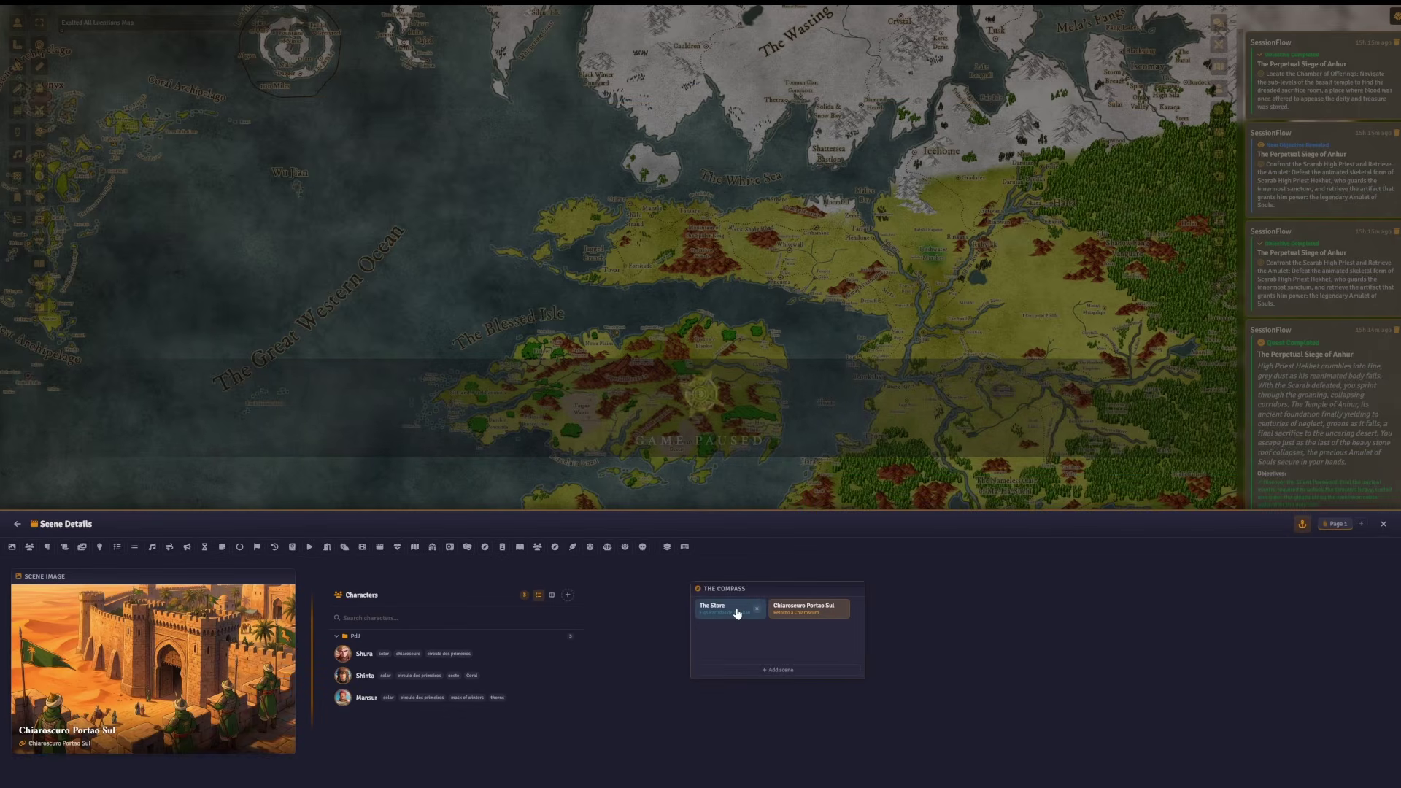
click(735, 610)
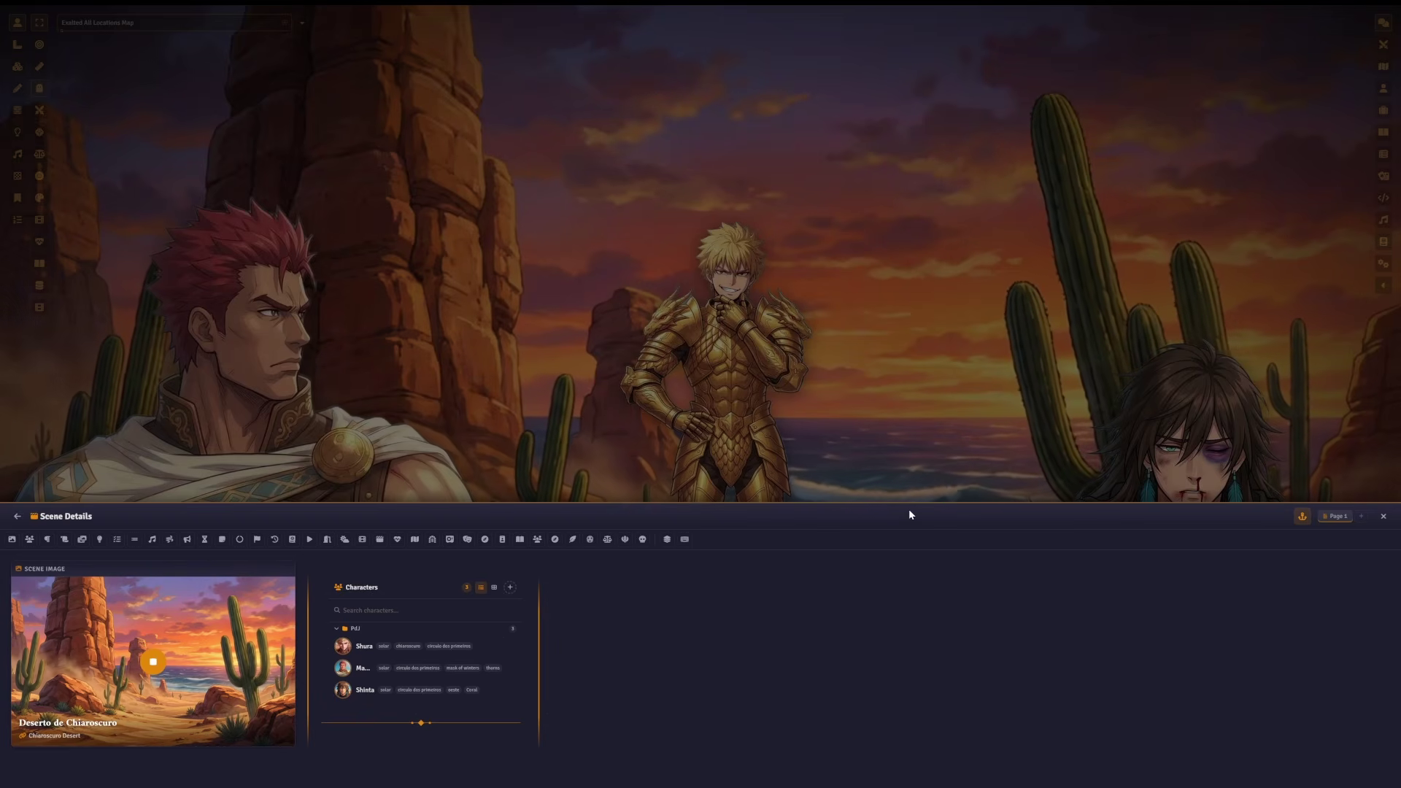
- Adjust the scene panel's height slightly, then look over the canvas shortcuts list and hide it
mouse_move(908, 506)
mouse_down()
mouse_move(906, 356)
mouse_move(896, 522)
mouse_up()
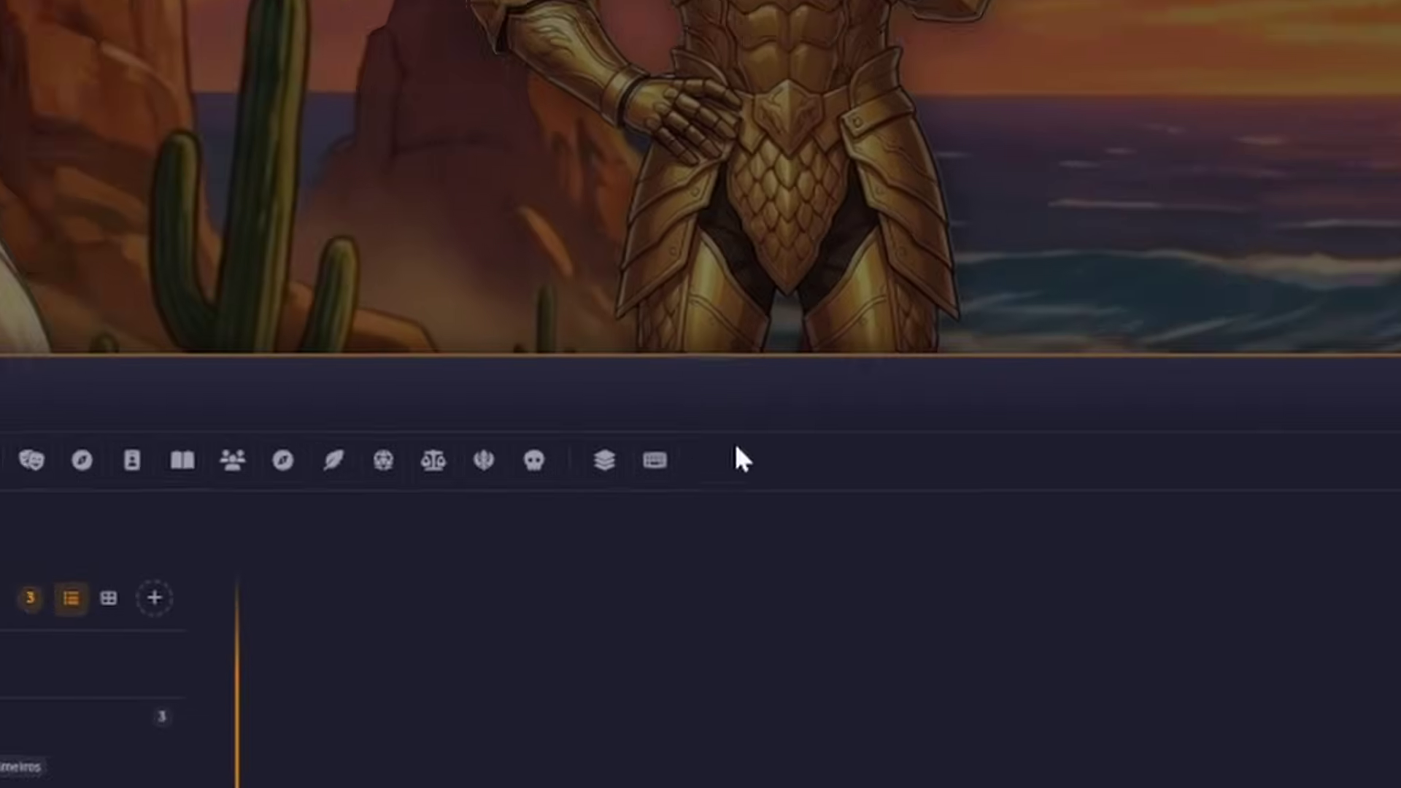
click(654, 460)
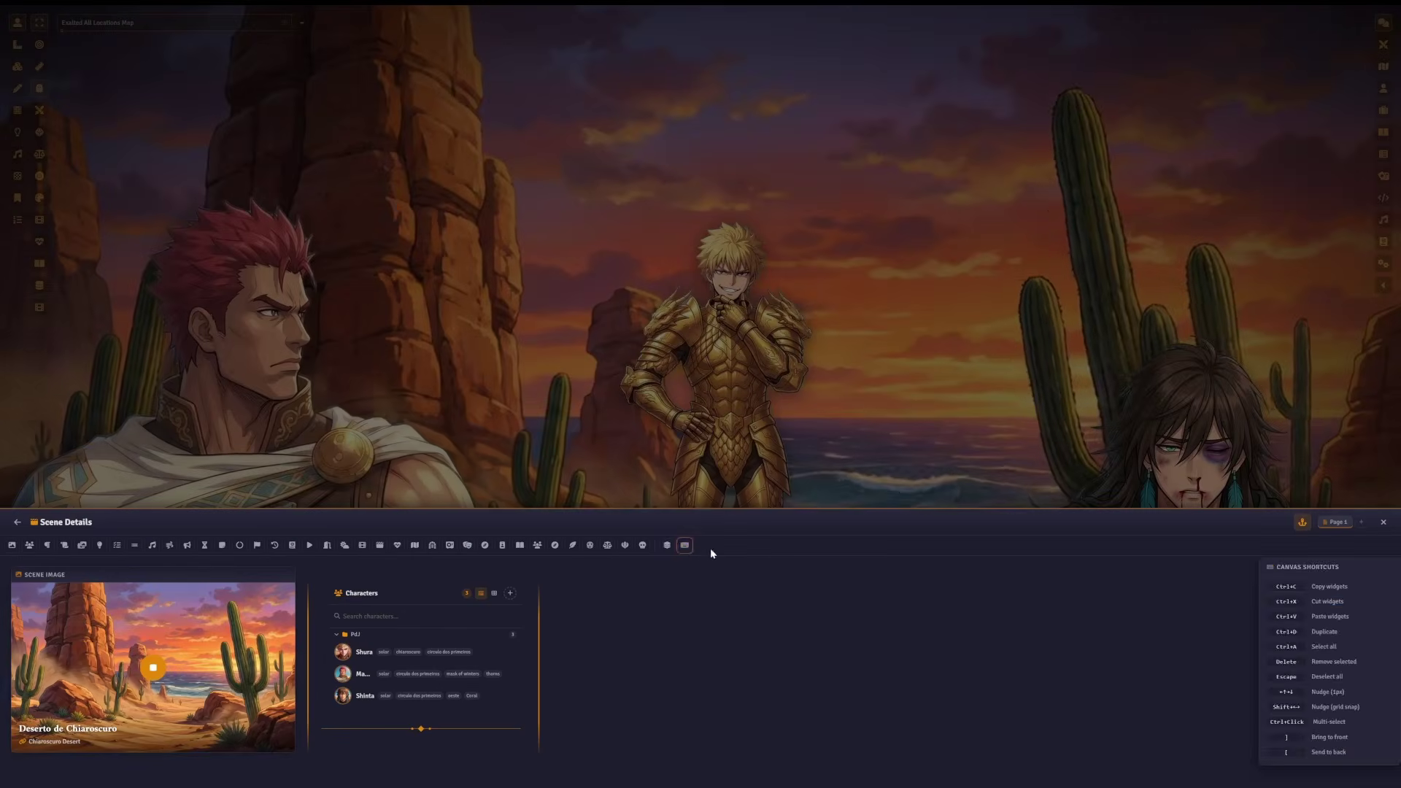
click(686, 547)
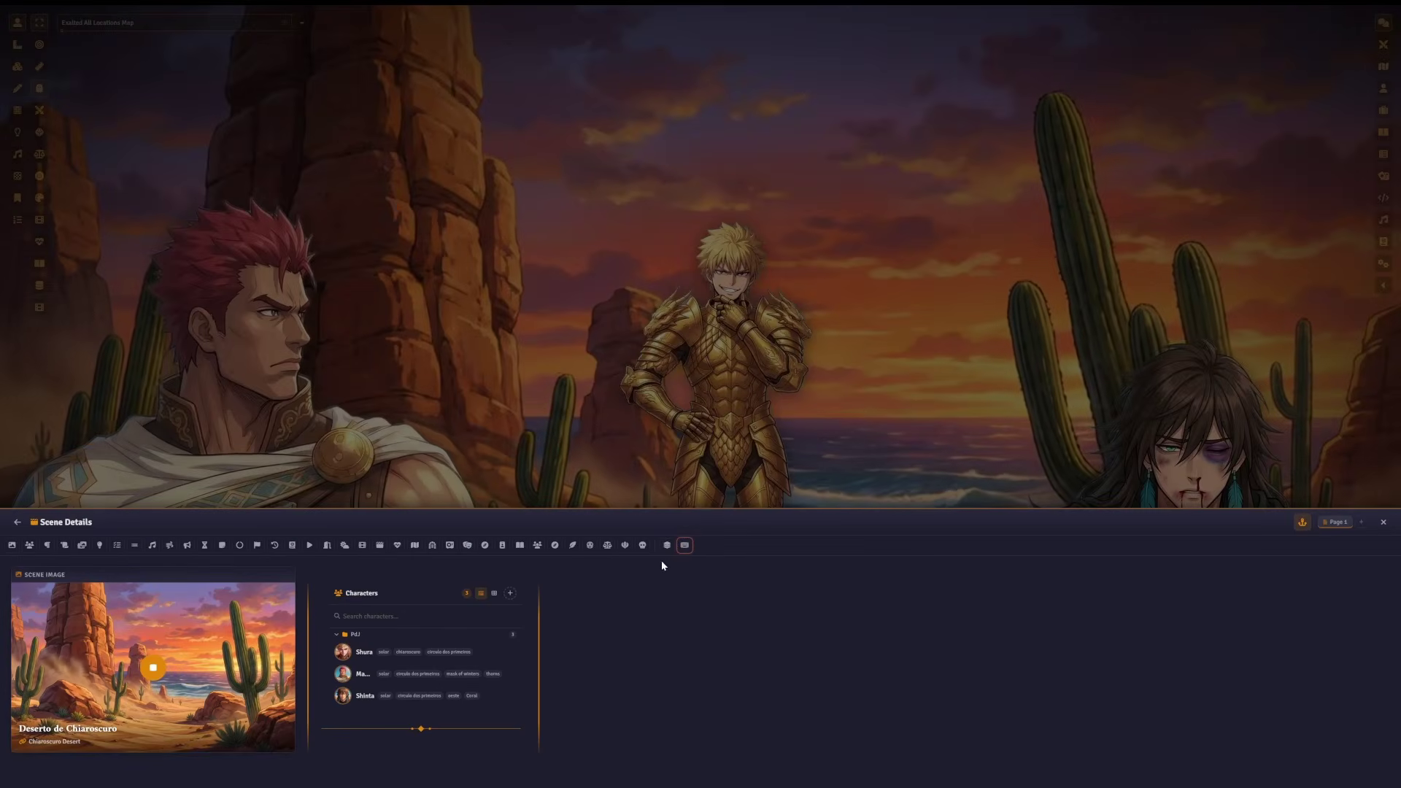
- Duplicate the vertical divider beside the character list, place the copy in the empty canvas area, and remove it
click(538, 627)
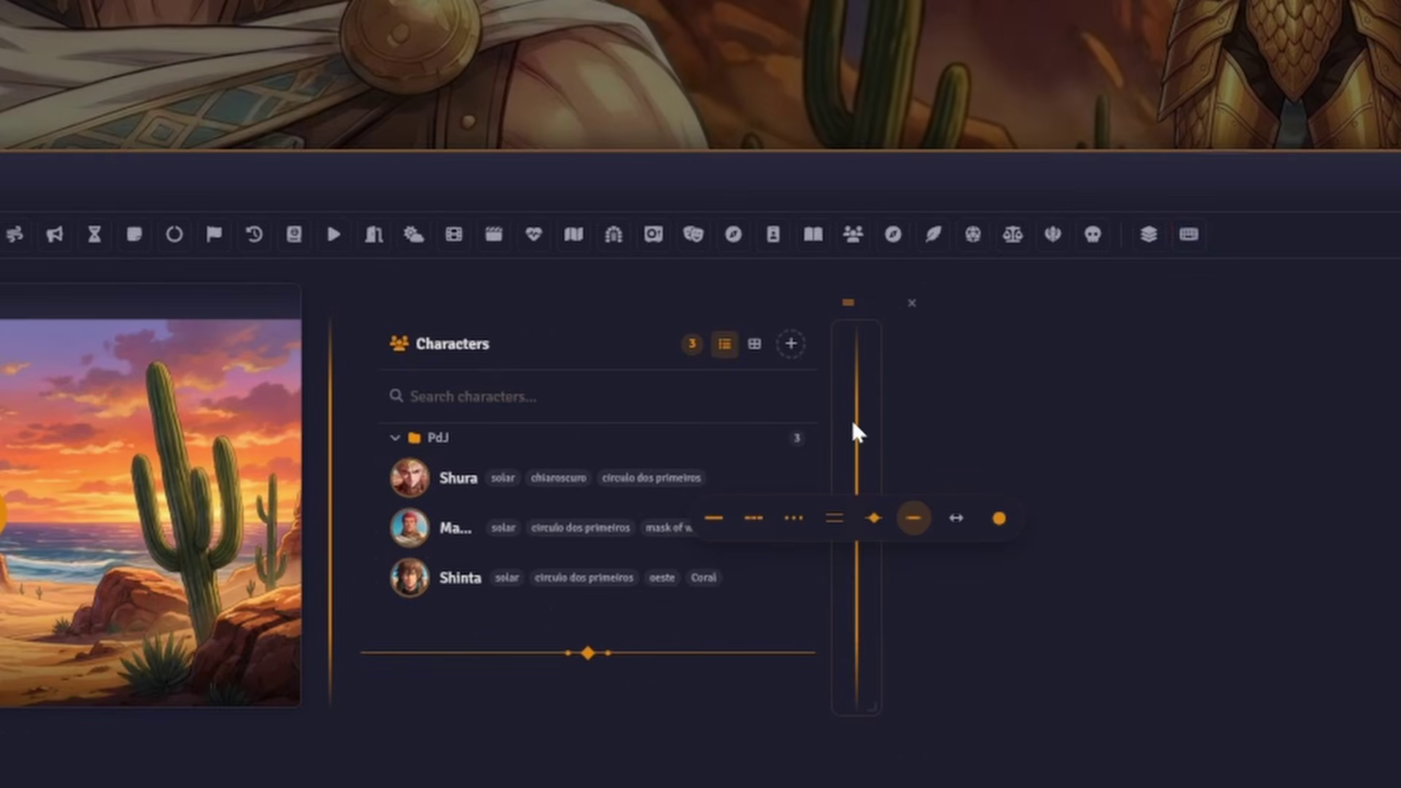
drag(873, 328, 1219, 313)
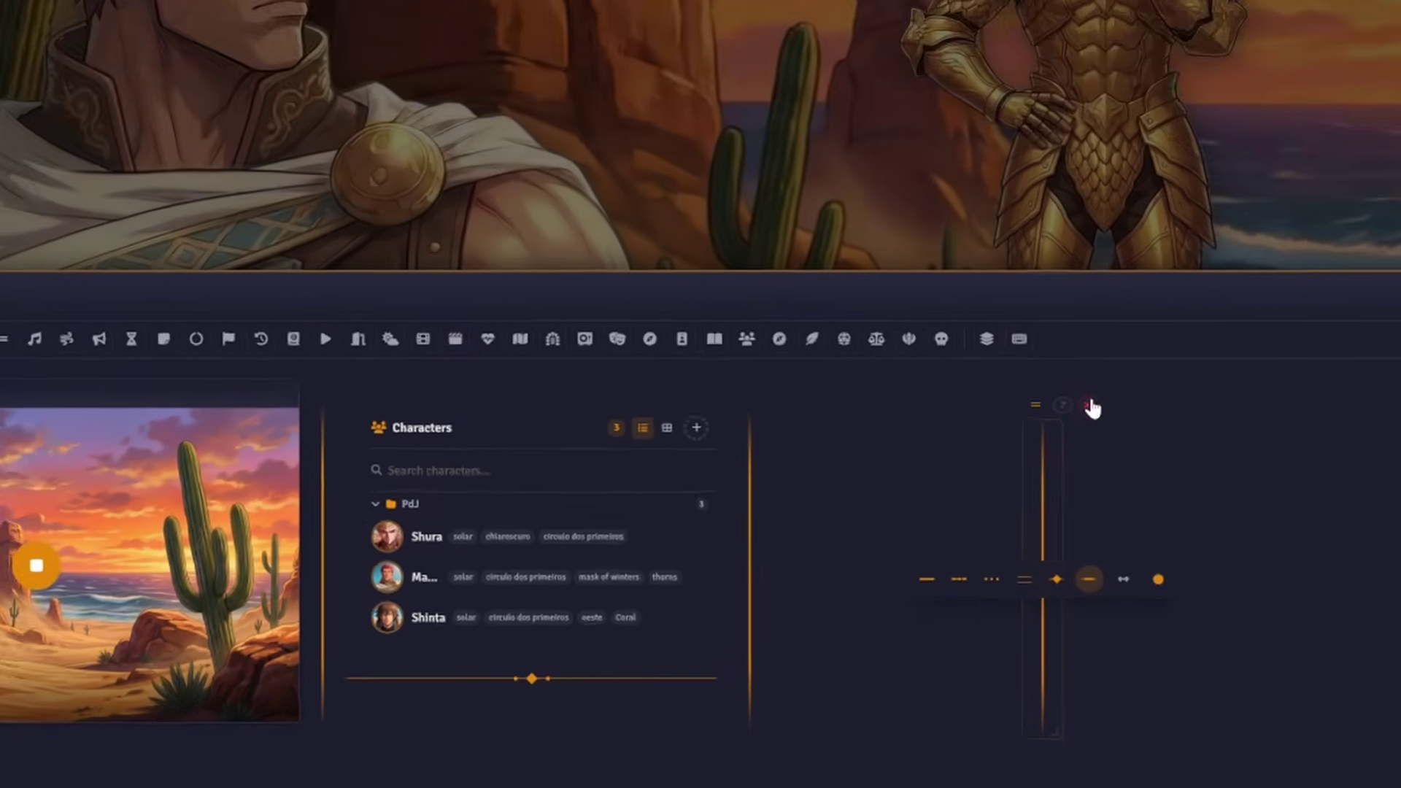
click(1272, 316)
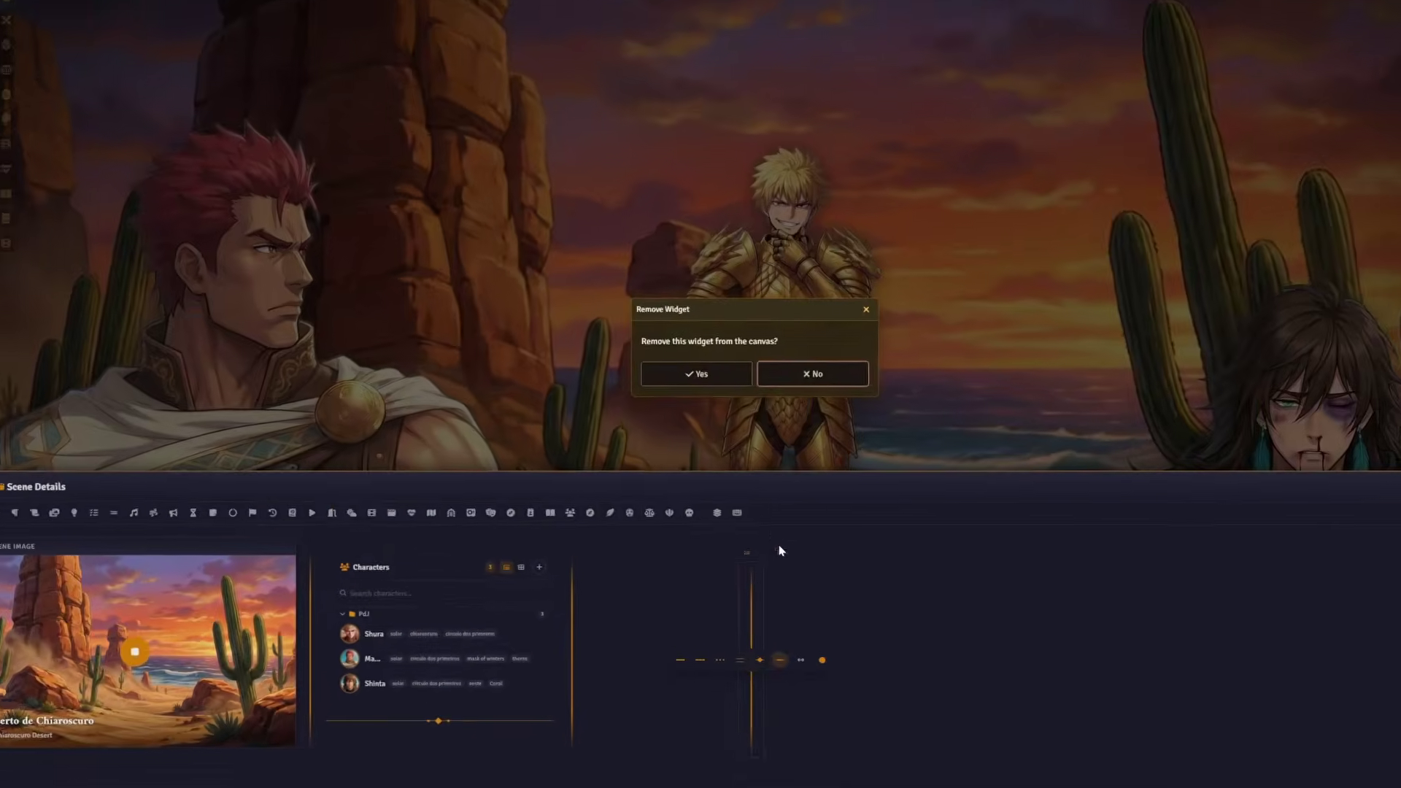
click(786, 121)
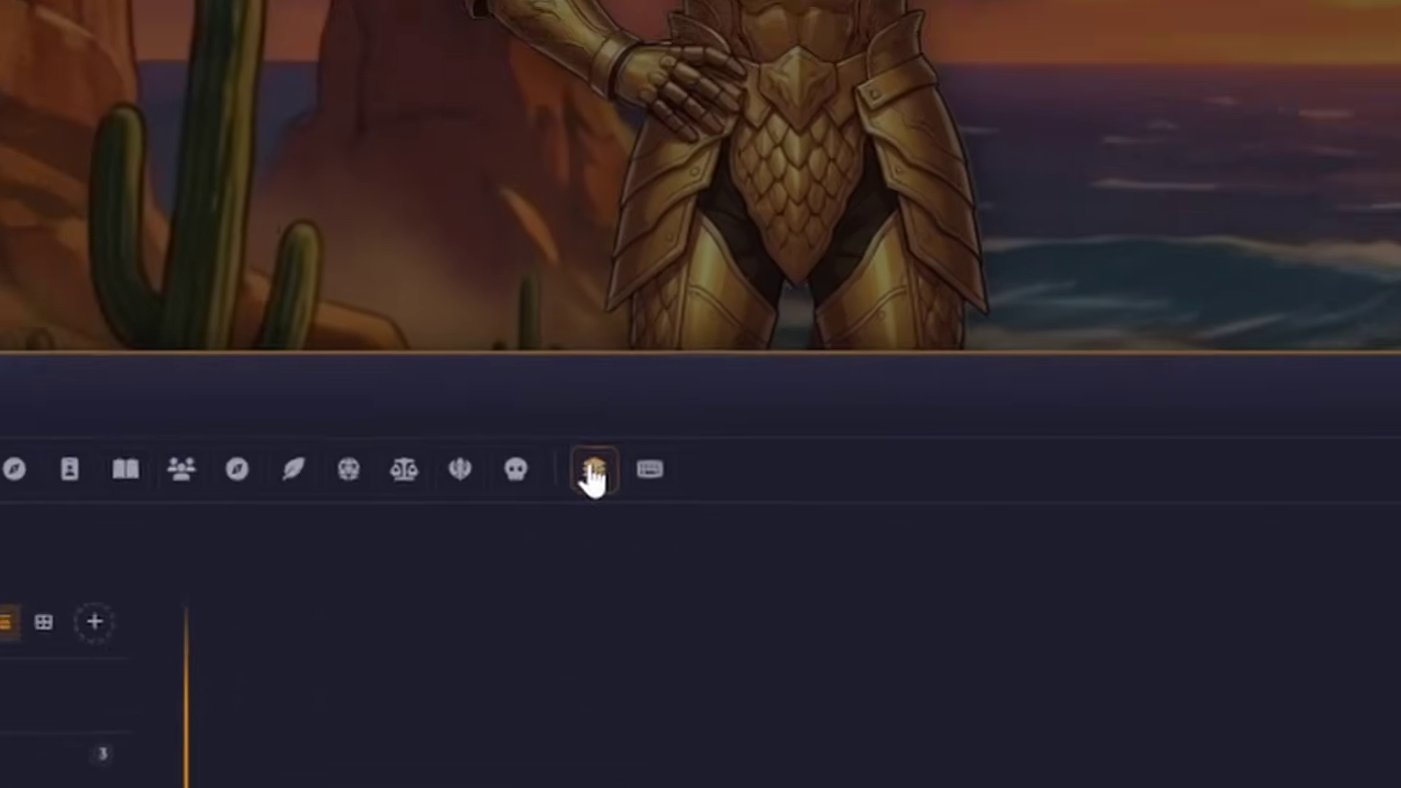
- View the available layout templates, then look at Shura's character page and return to the Deserto de Chiaroscuro scene
click(591, 467)
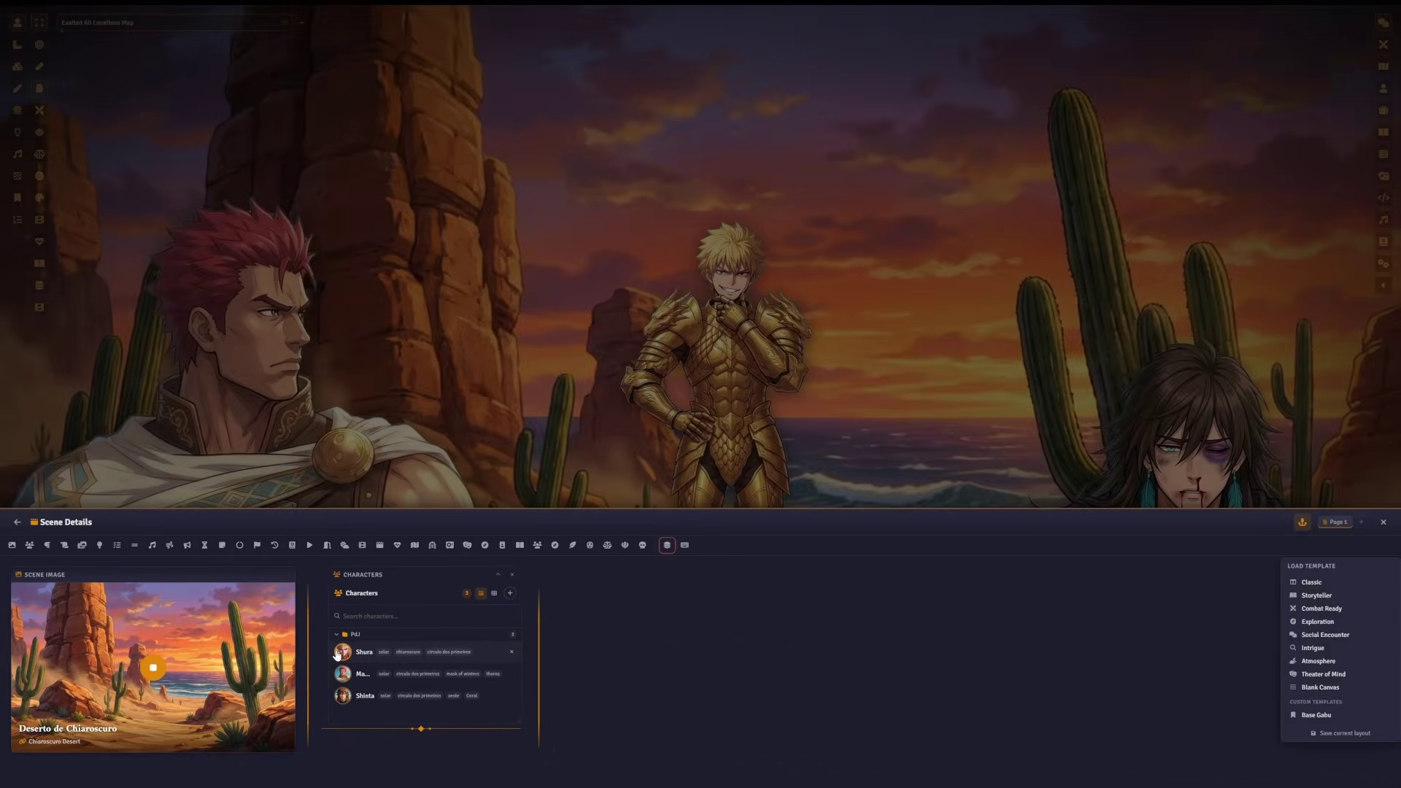
click(336, 654)
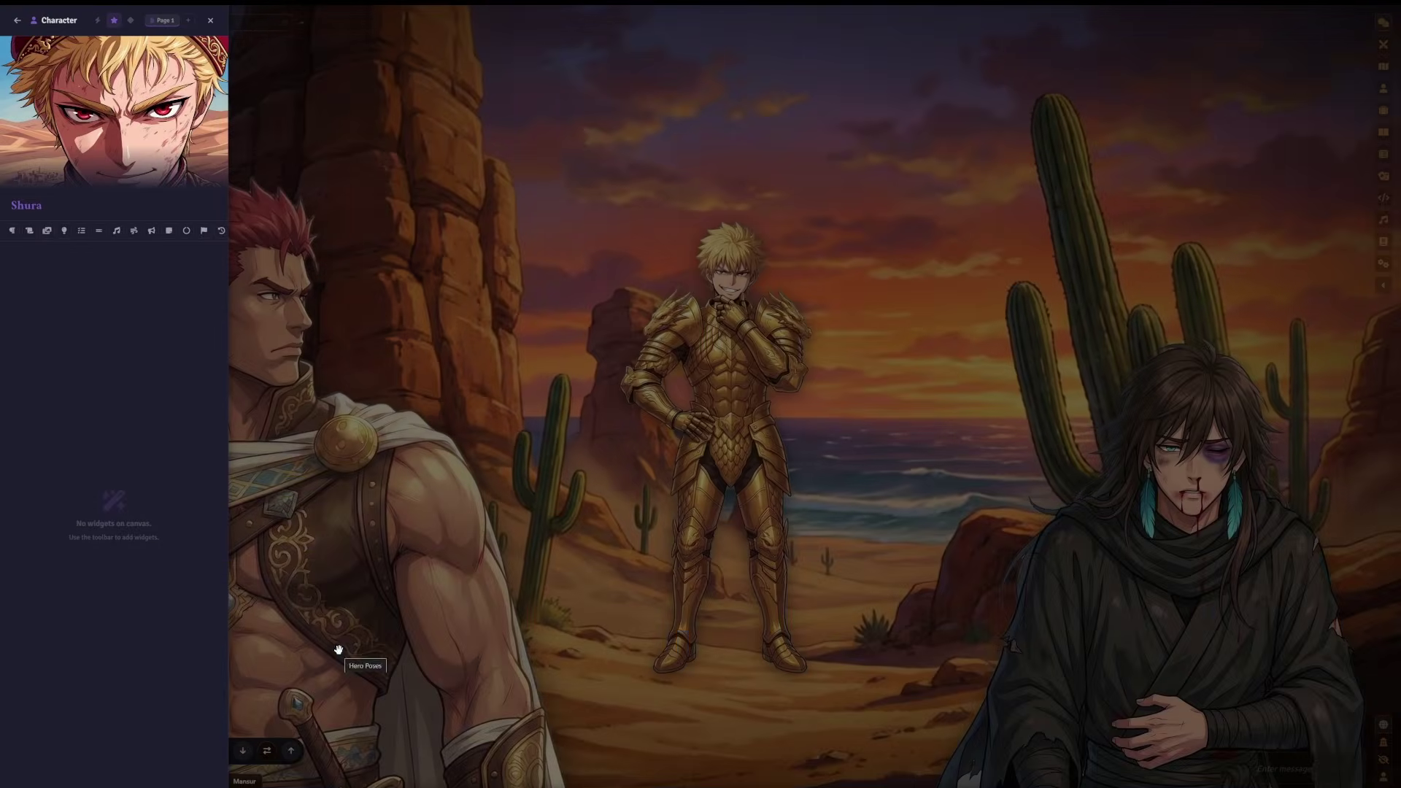
click(338, 648)
click(337, 649)
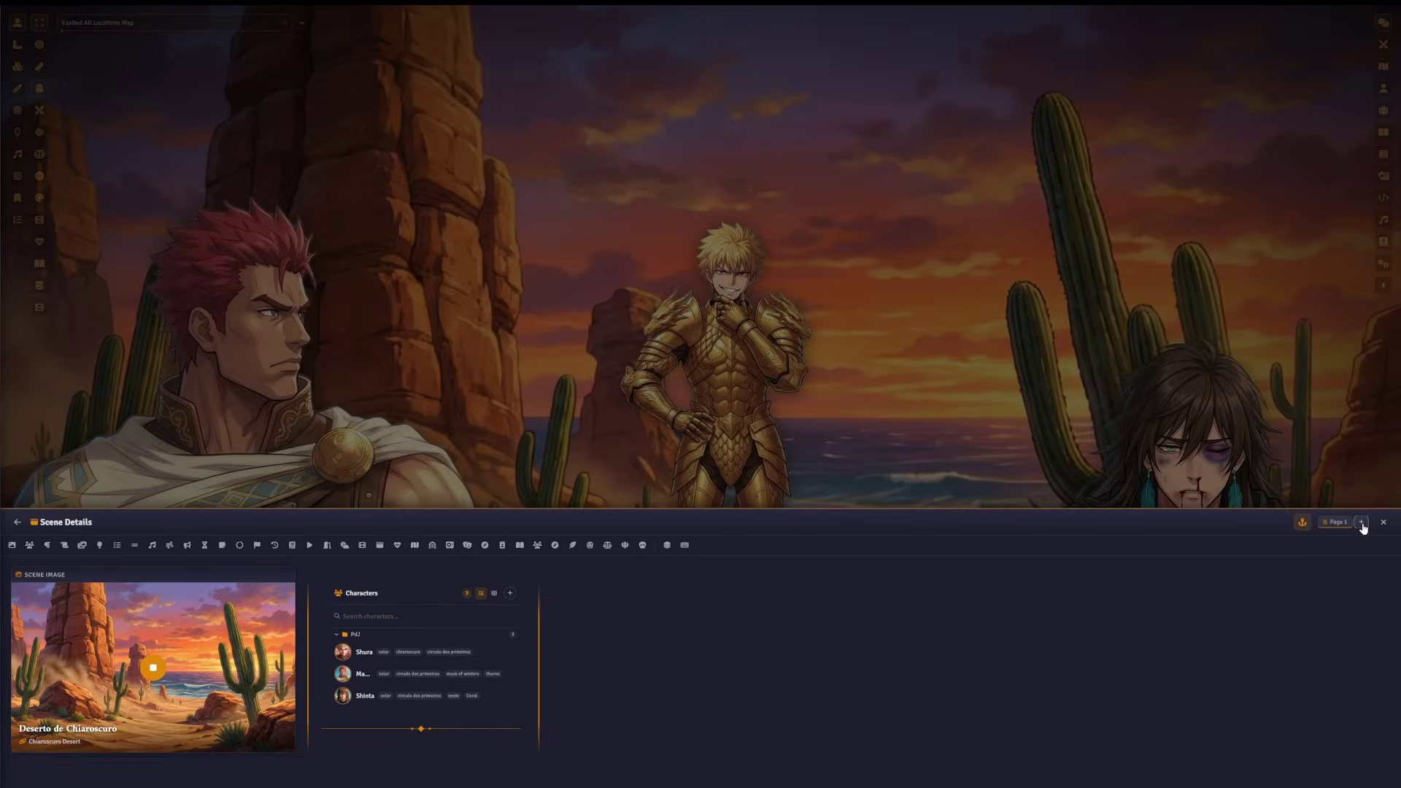
- Add a second canvas page to the Deserto de Chiaroscuro scene and switch between Page 1 and Page 2
click(1292, 373)
drag(1091, 568, 1077, 482)
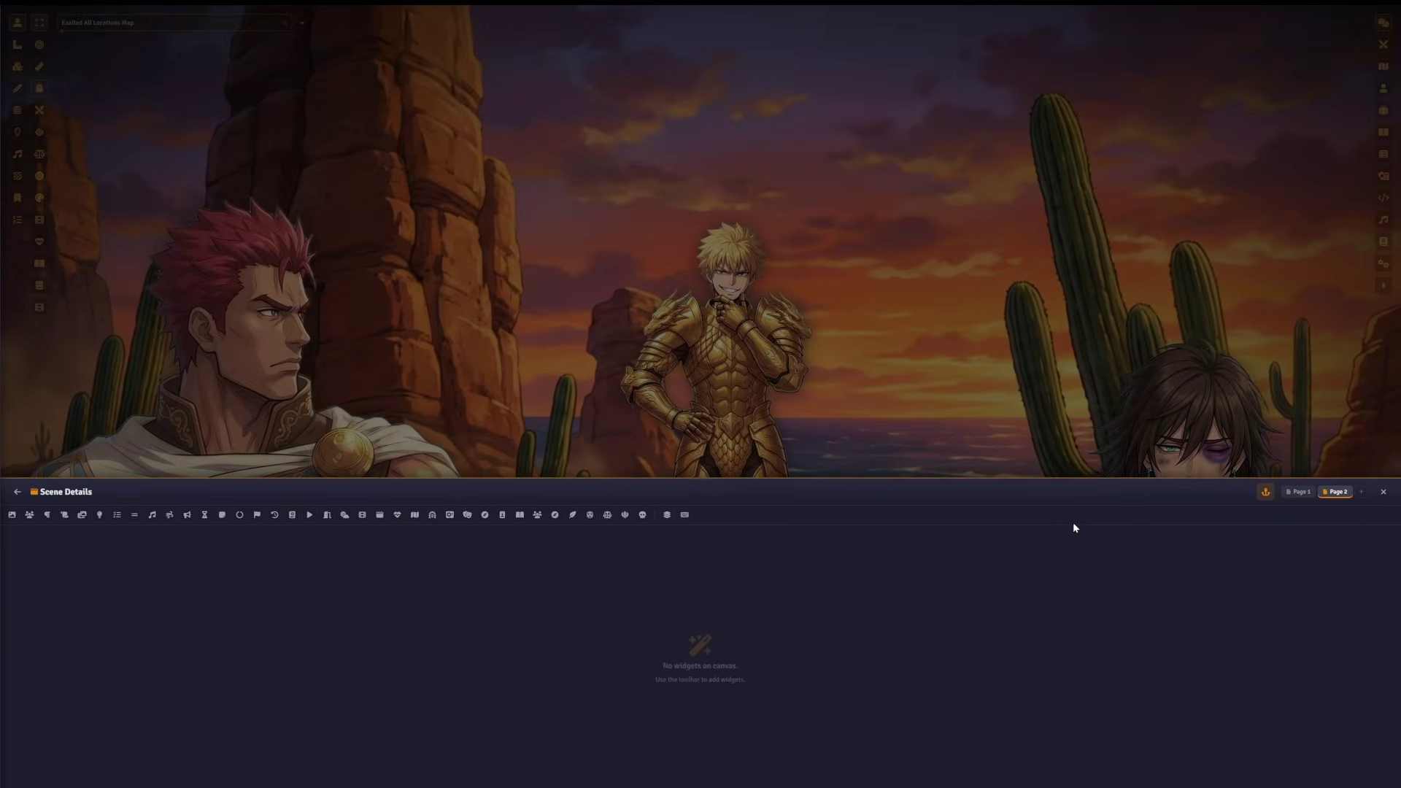
click(1300, 492)
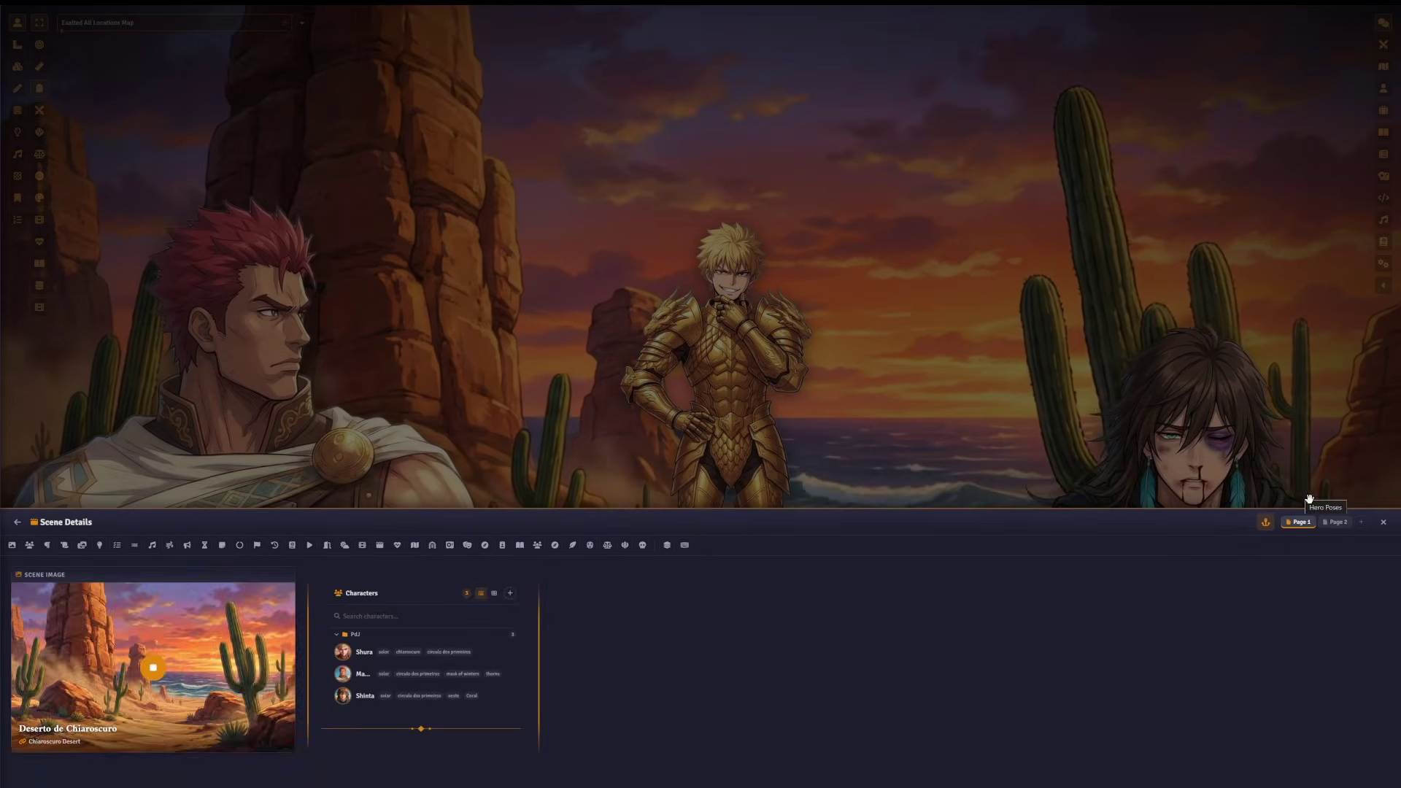
click(1335, 523)
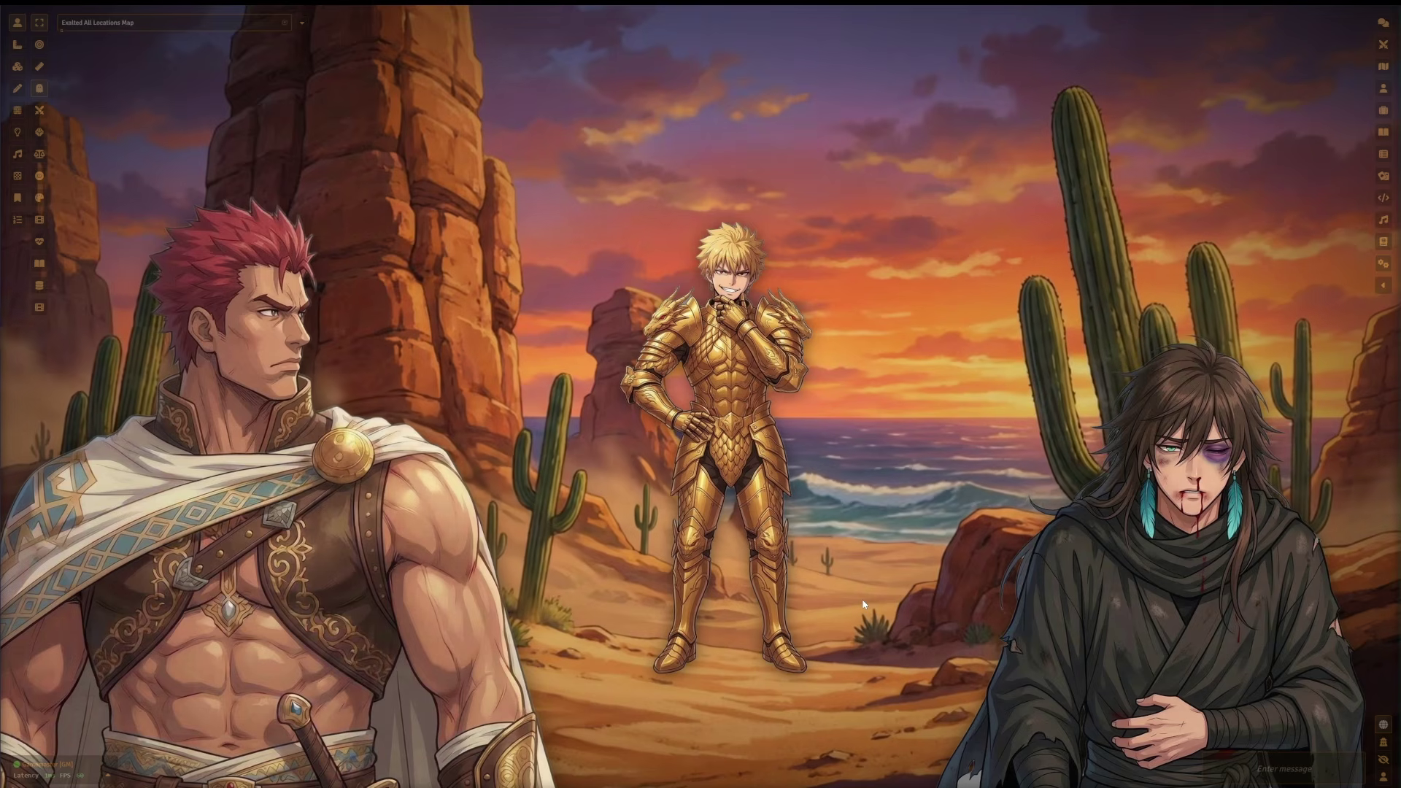
- Examine the Player Panel option in SessionFlow's game settings, then close the settings
mouse_move(939, 568)
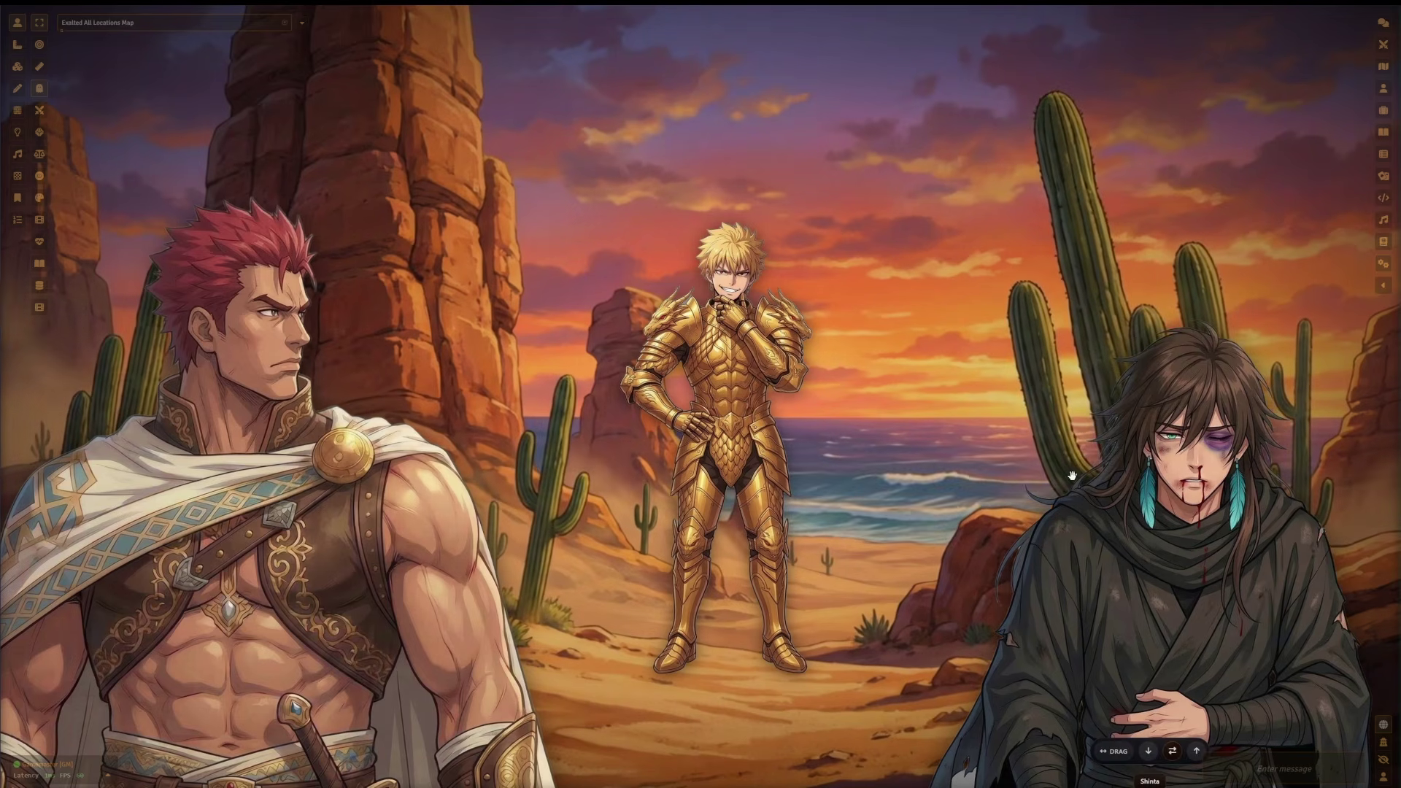
click(1383, 263)
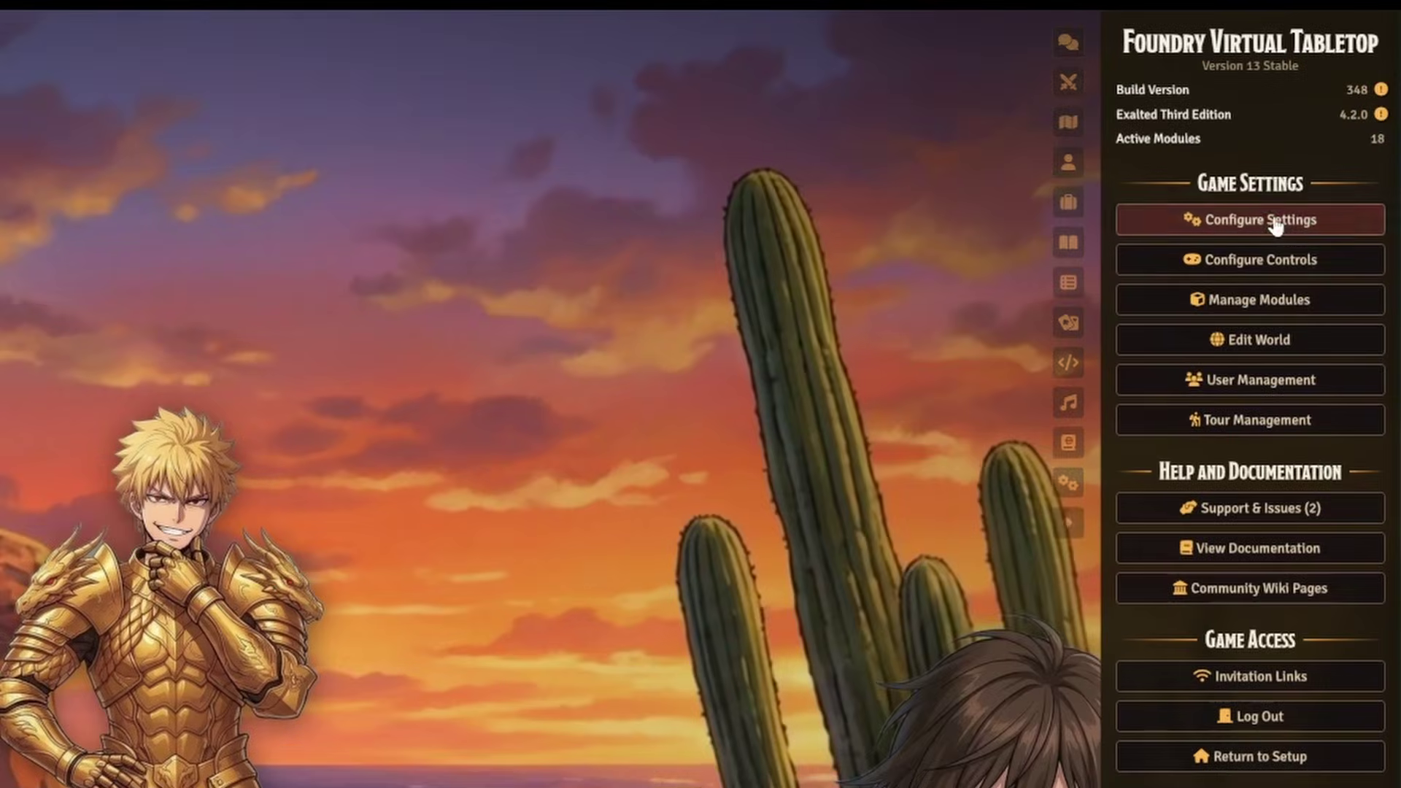
click(1278, 197)
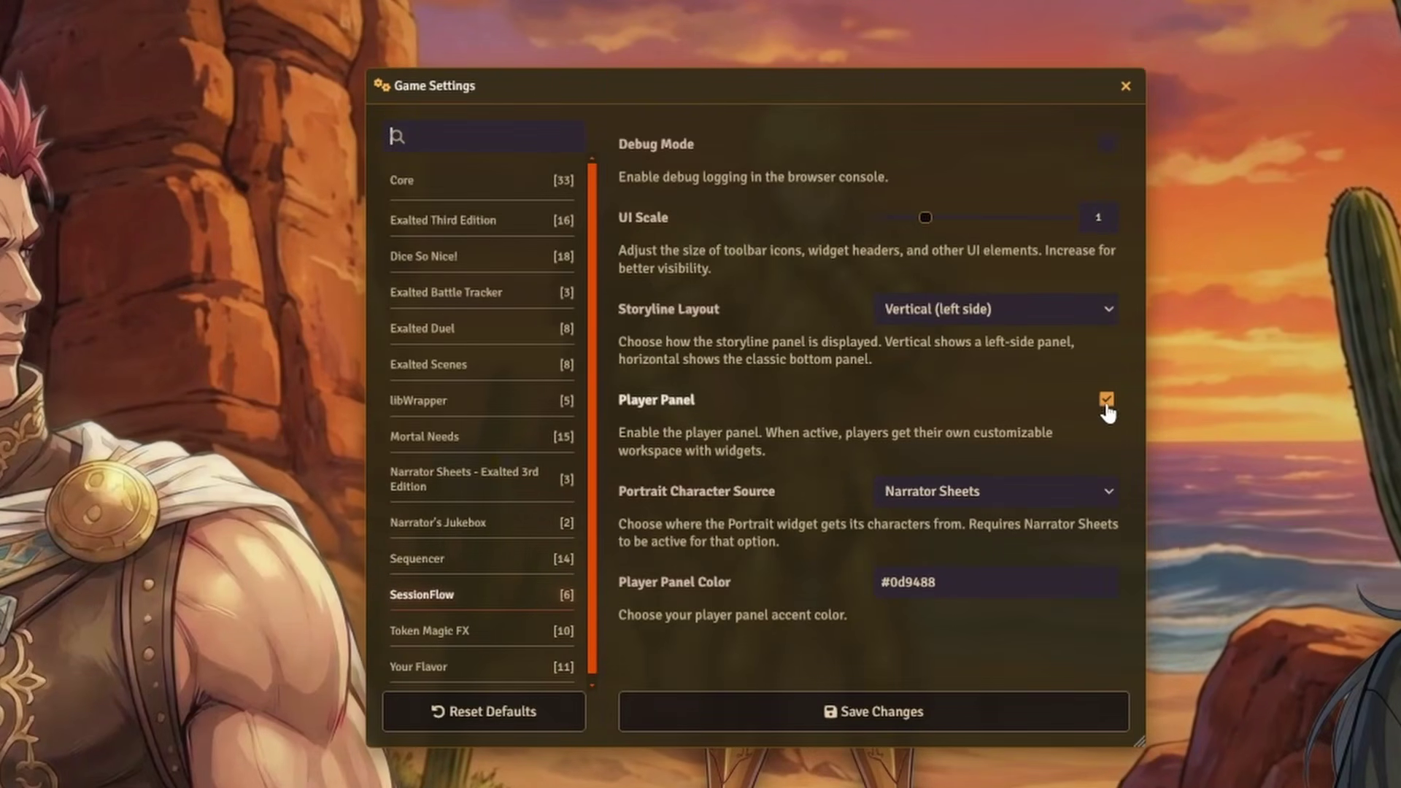
click(1125, 88)
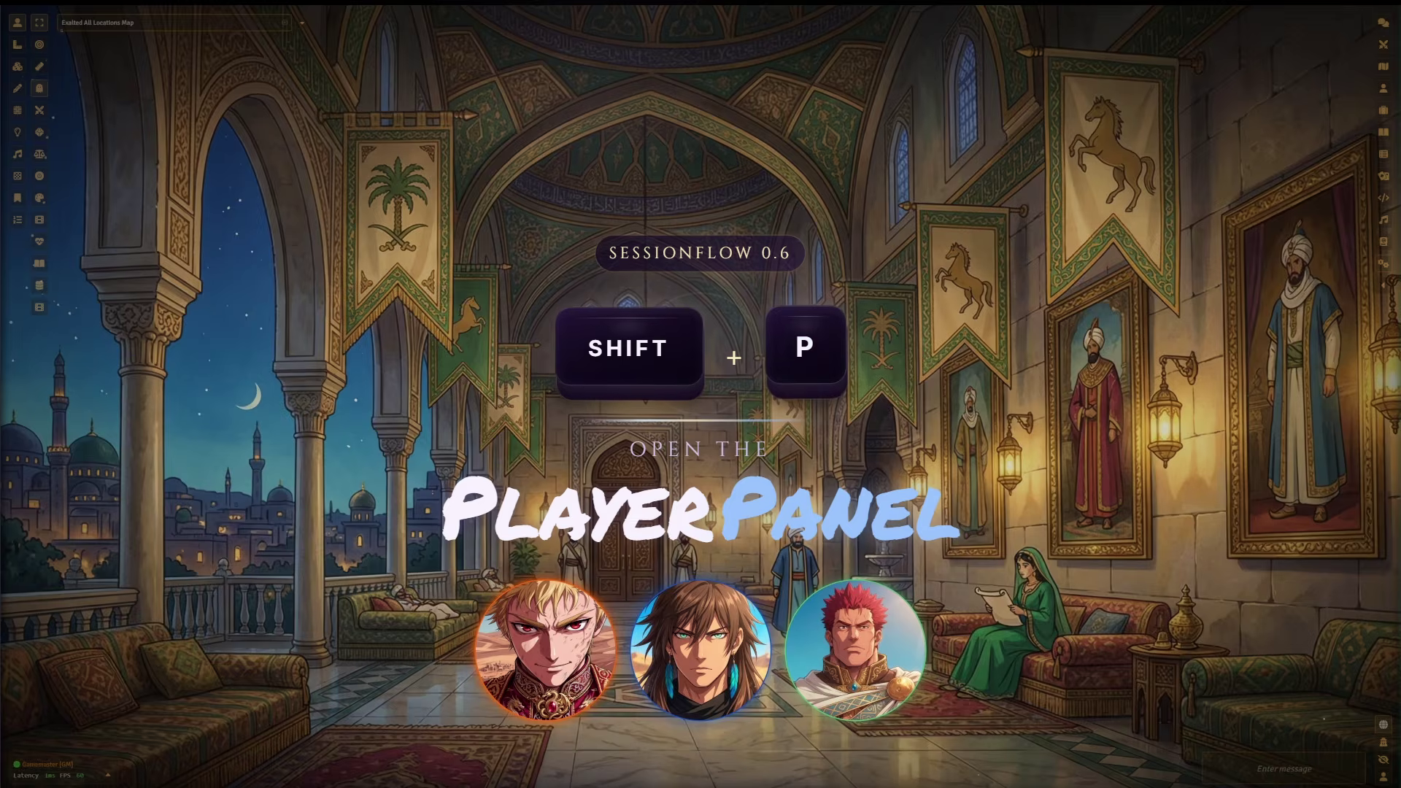
- Open the Player Panel and advance its Day/Night clock by one hour
key(shift+p)
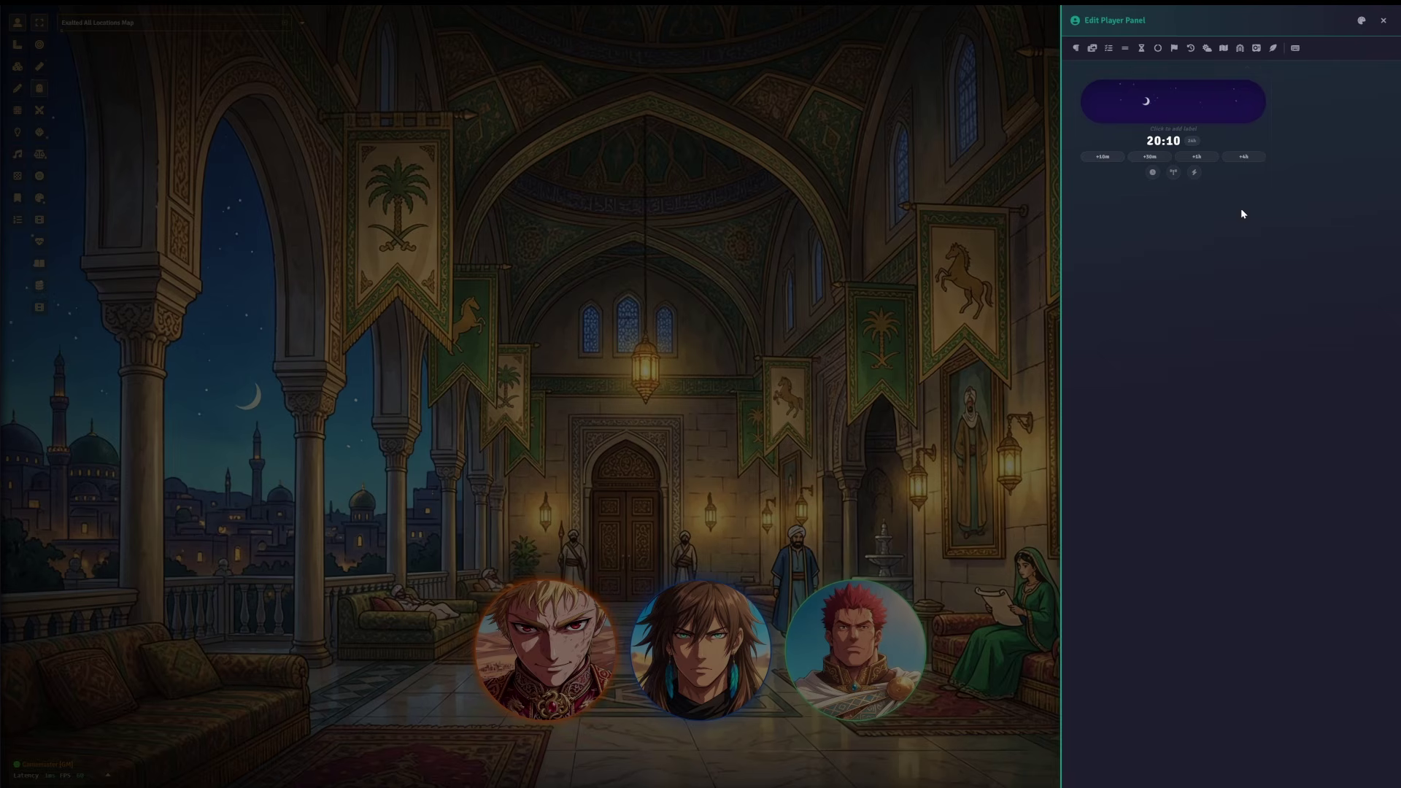
mouse_move(1168, 122)
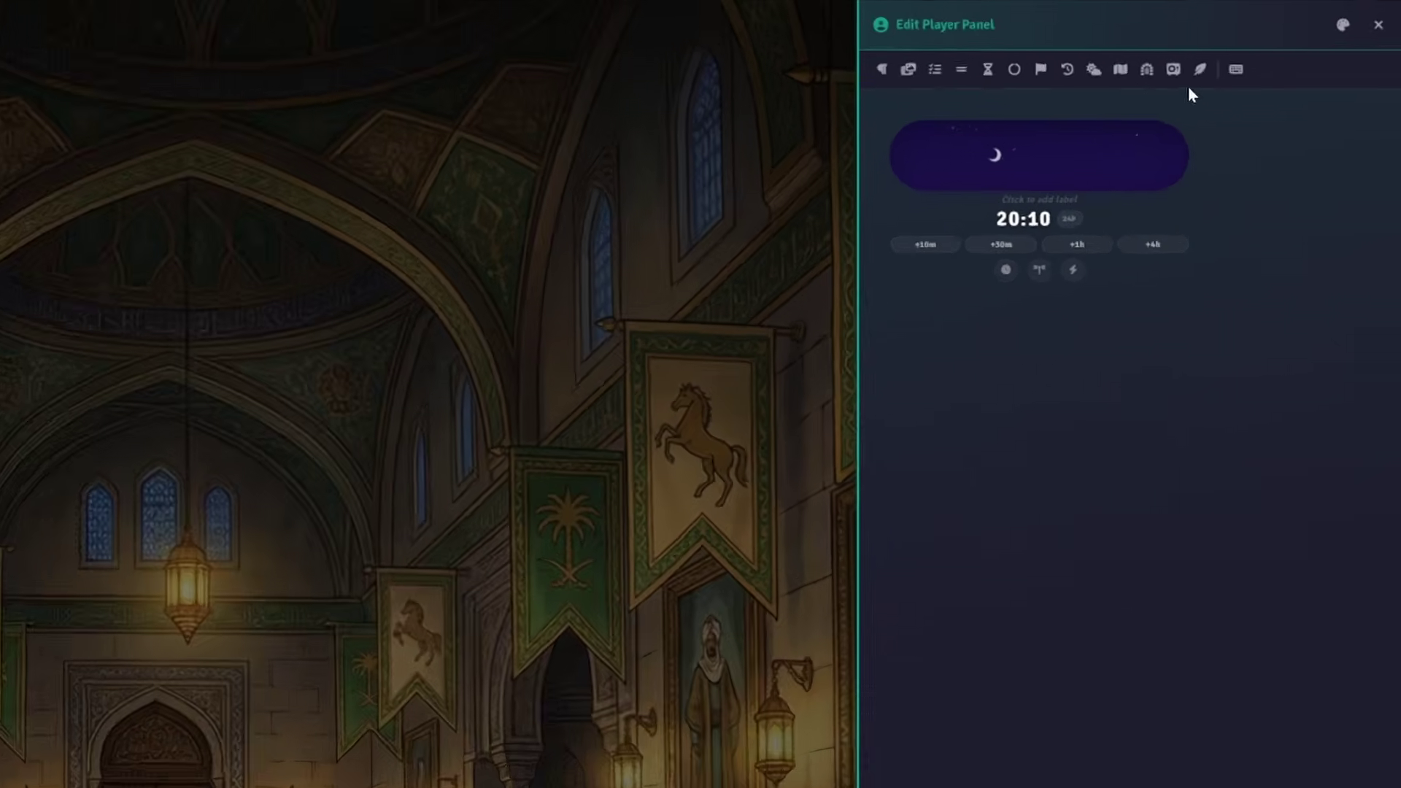
mouse_move(1121, 179)
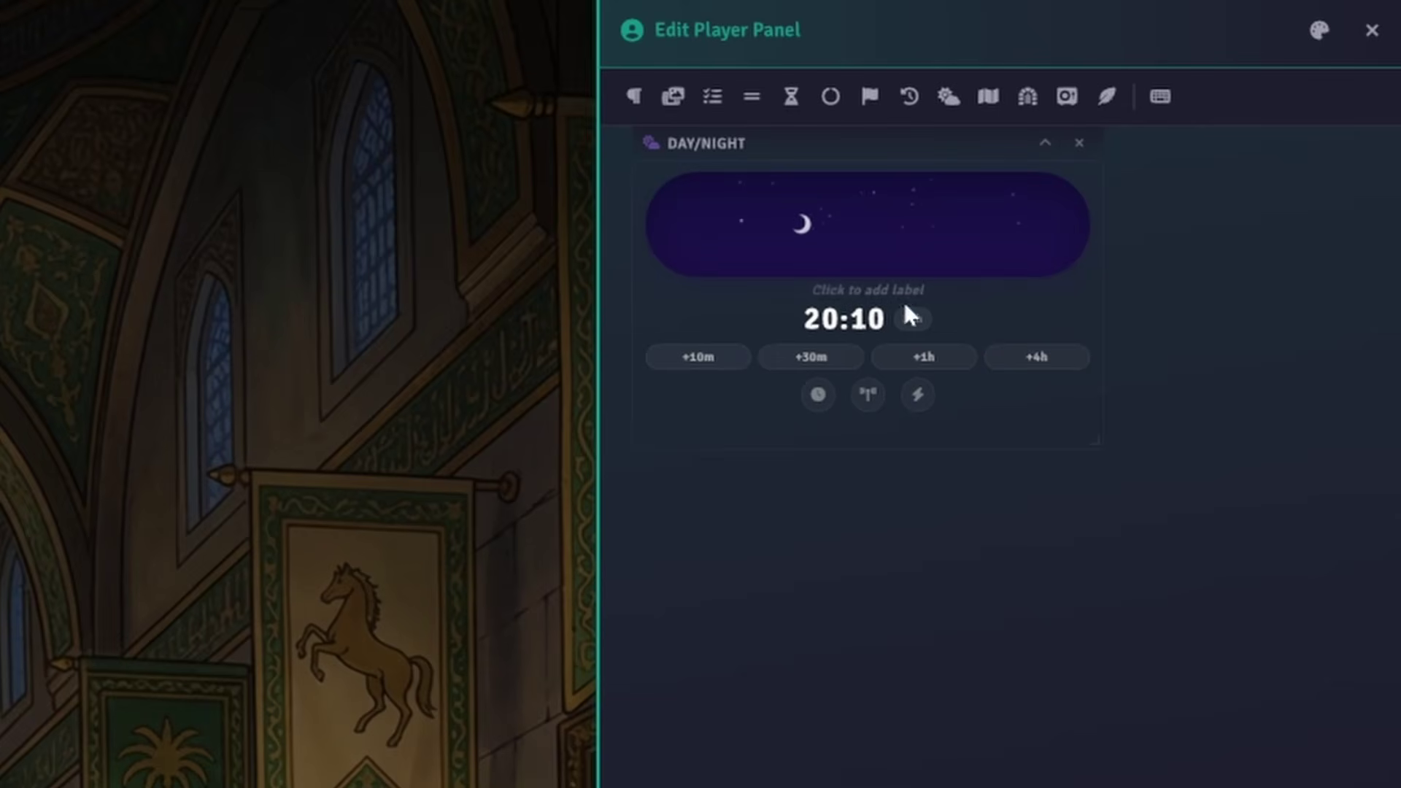
click(921, 358)
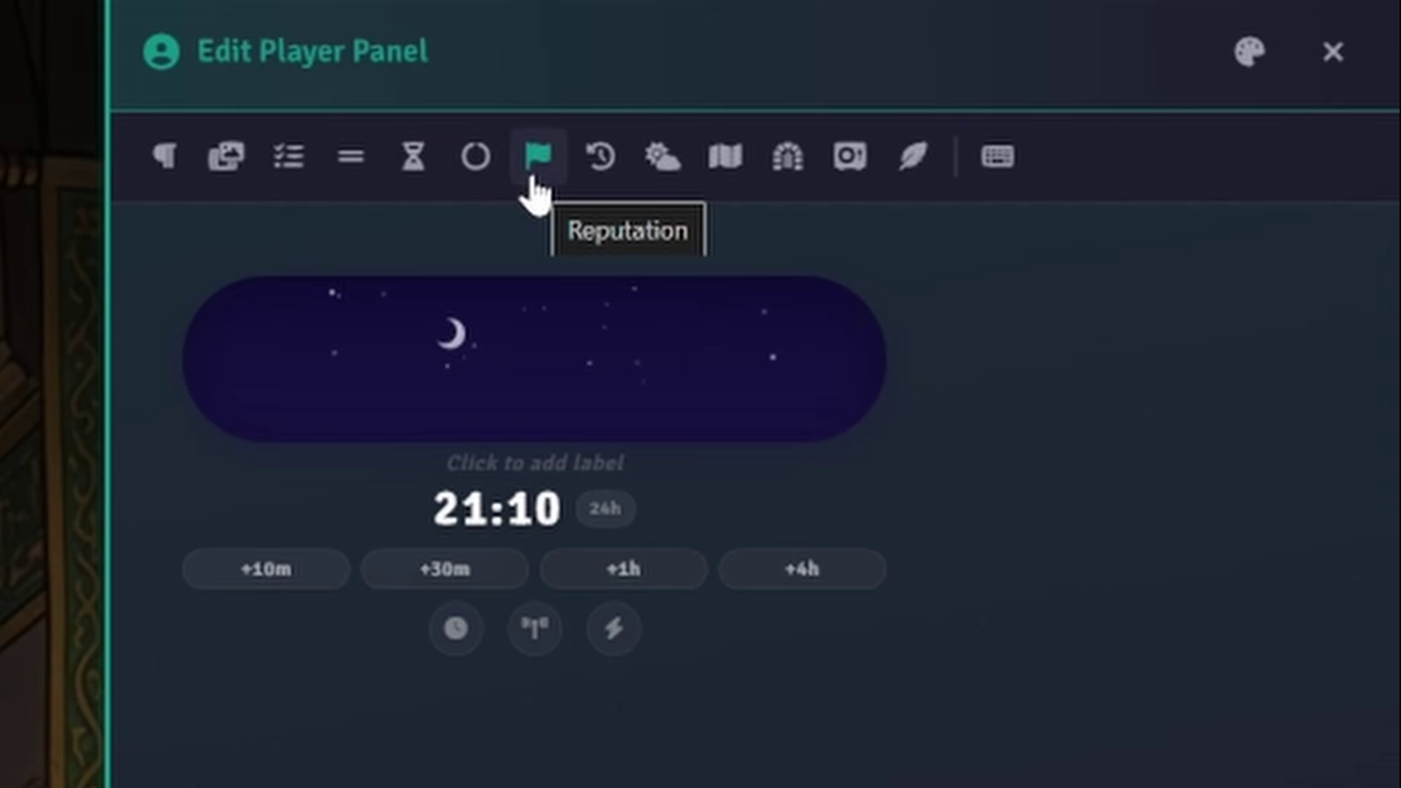
- Shift the Day/Night widget toward the middle of the Player Panel and add a Free Image widget with the pasted hammerhead monster picture
click(665, 174)
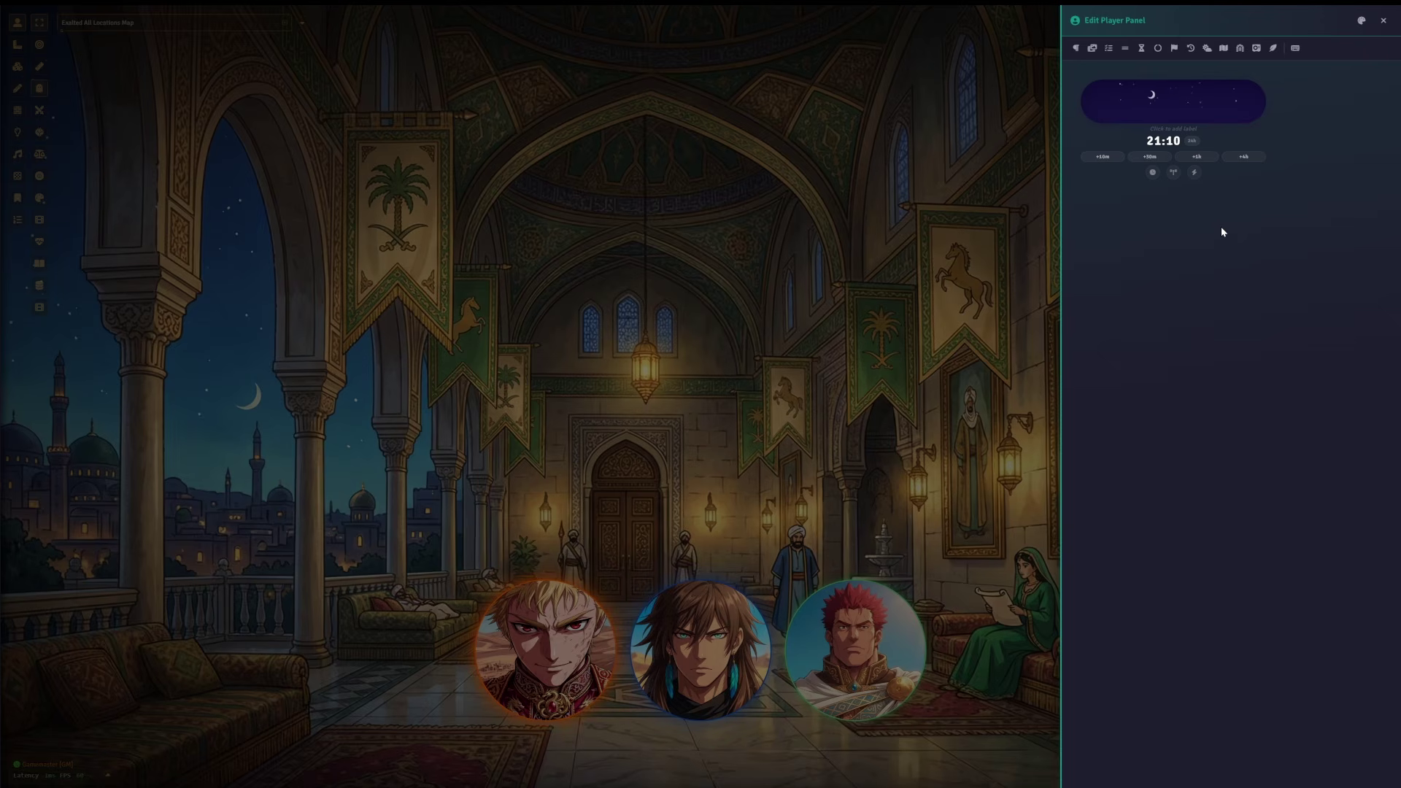
drag(1163, 68, 1200, 70)
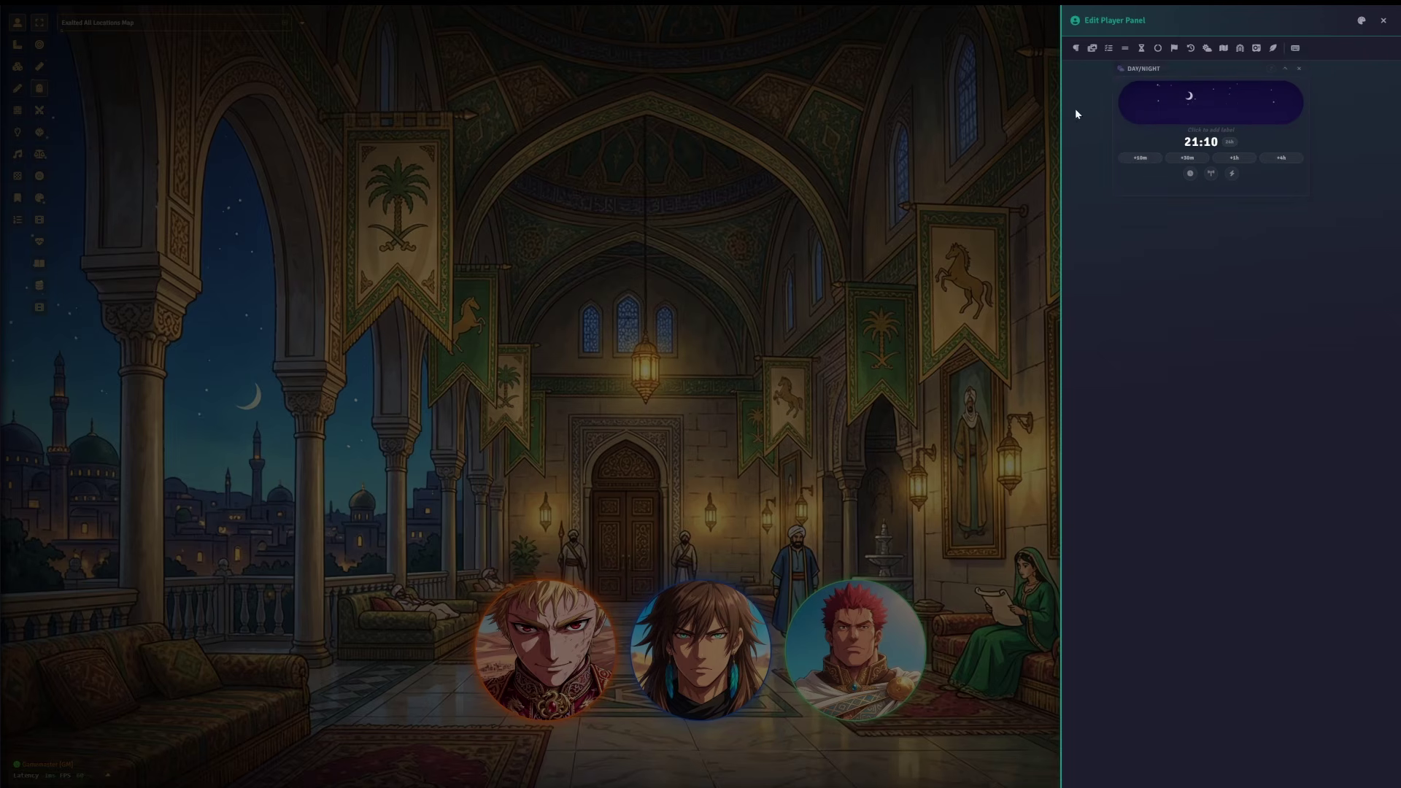
click(1092, 47)
key(ctrl+v)
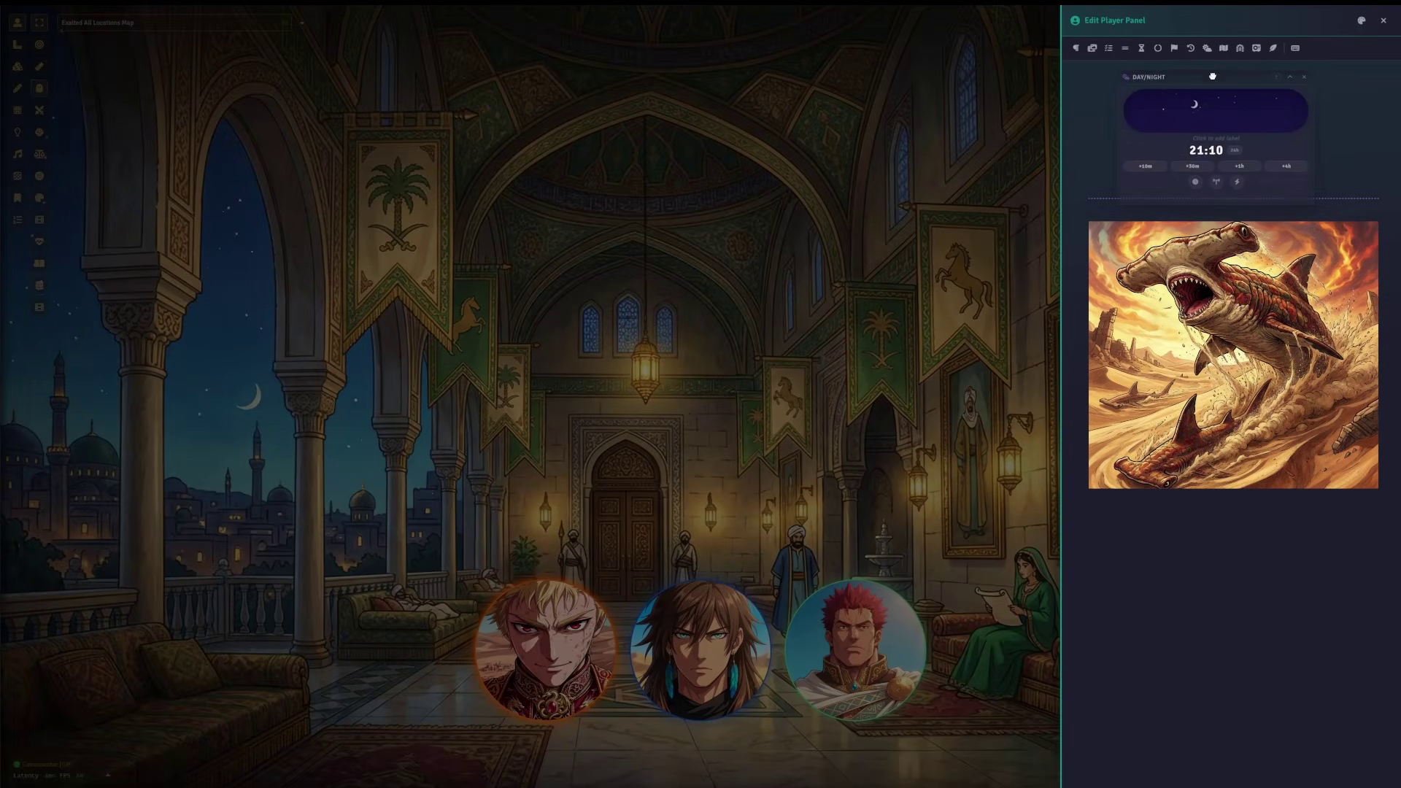
- Add a Progress Clock widget named "BOSS FORM" and place it beneath the hammerhead image
click(1158, 47)
text(BOSS FORM)
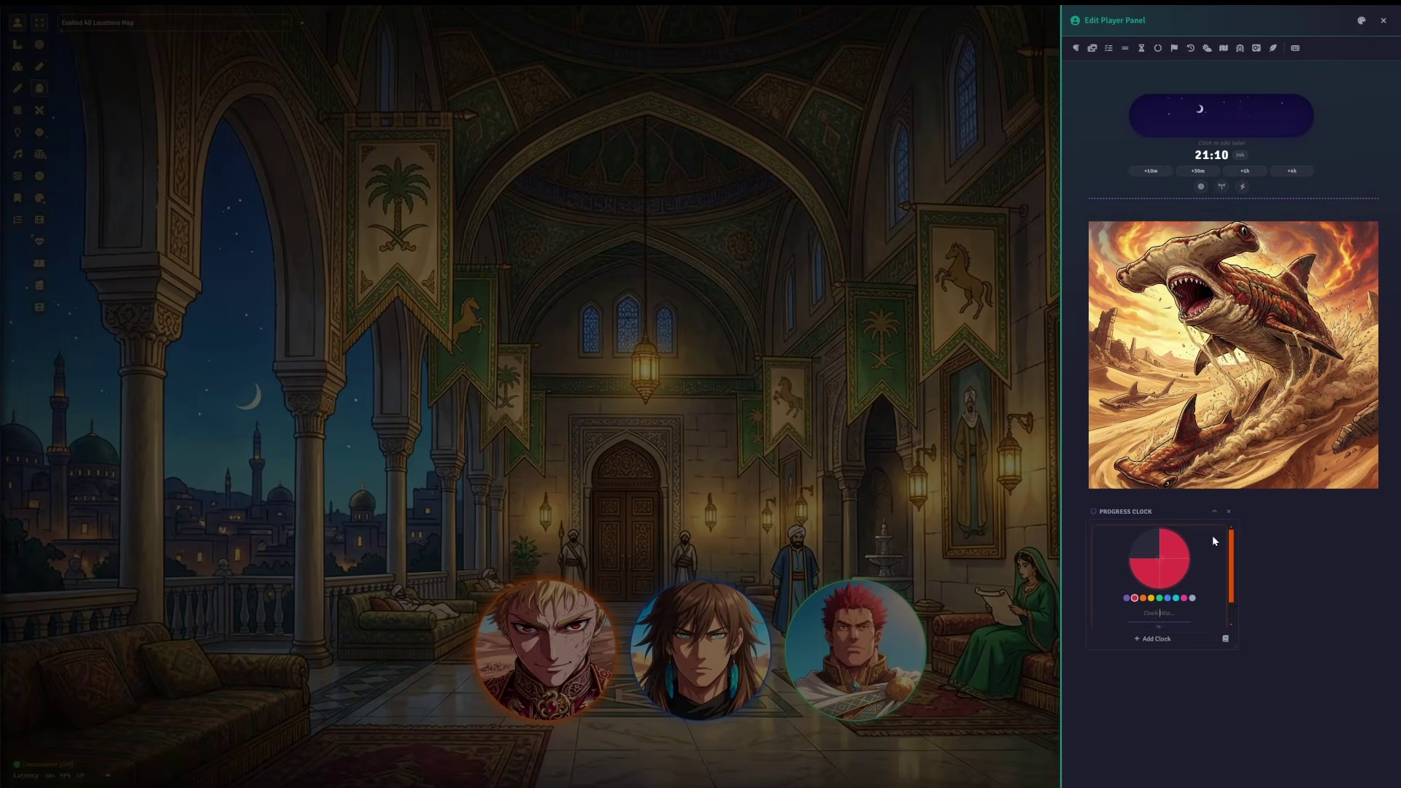
key(Return)
click(1183, 575)
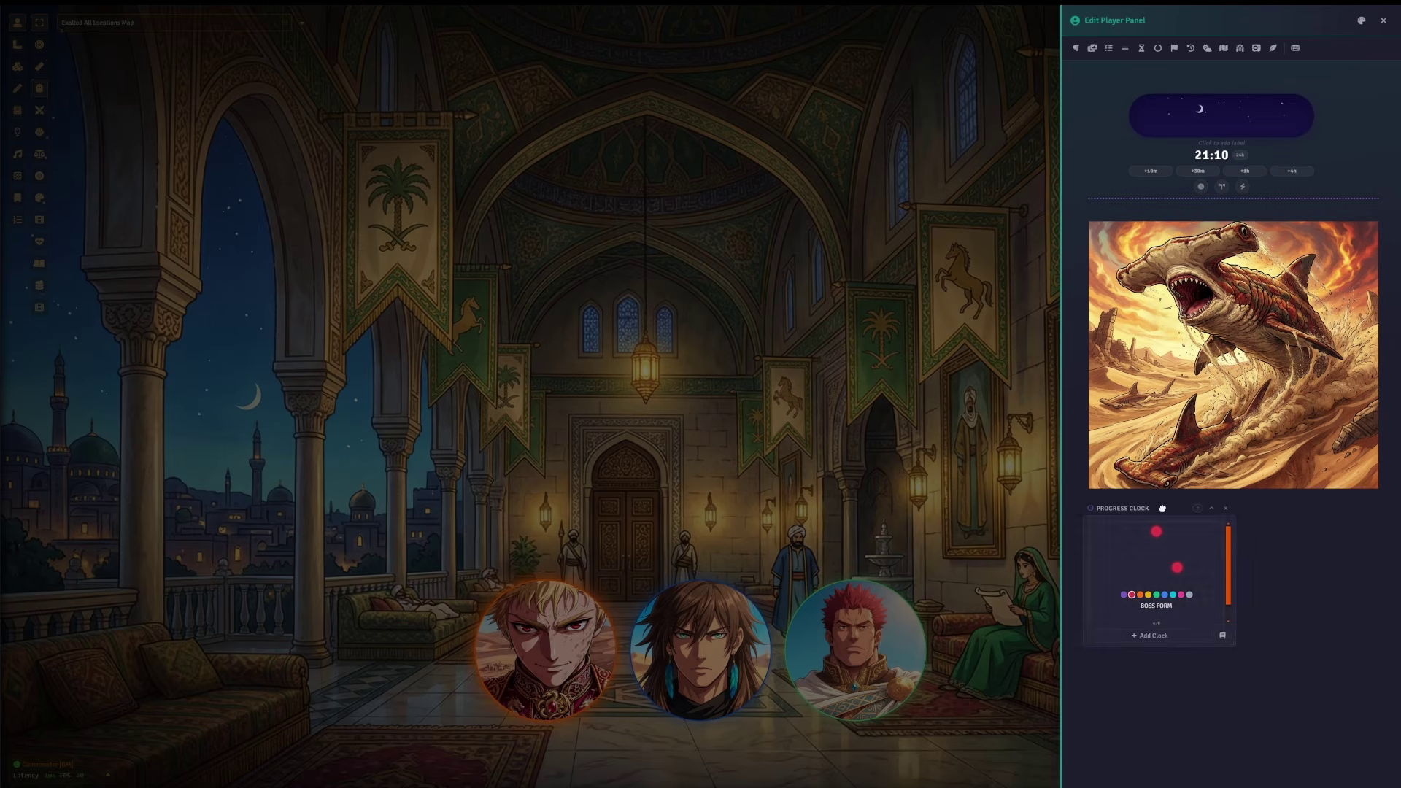
- Add the Tal-Kharit reputation tracker and a Map widget to the Player Panel, arranging the map beneath the clock and reputation widgets
click(1207, 48)
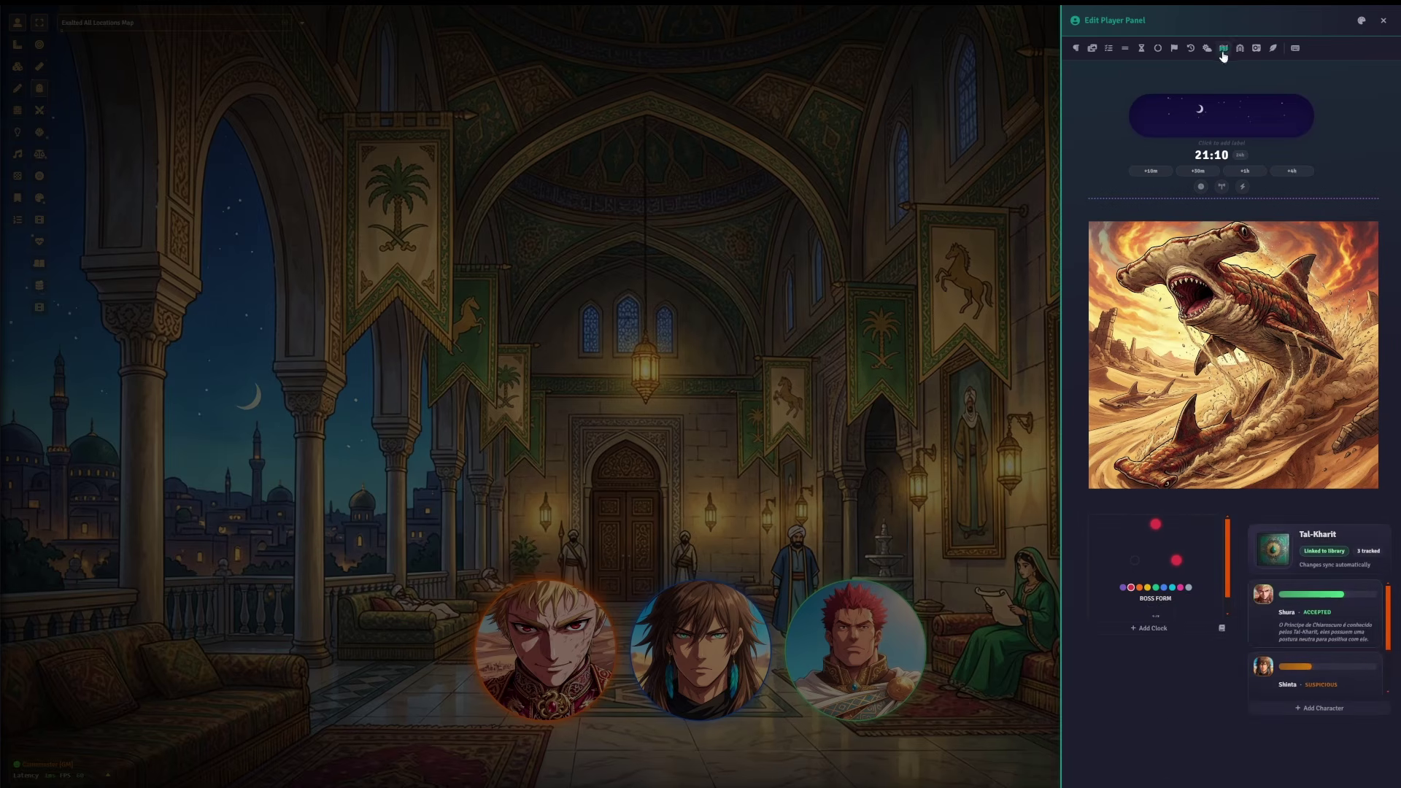
click(1223, 48)
click(688, 694)
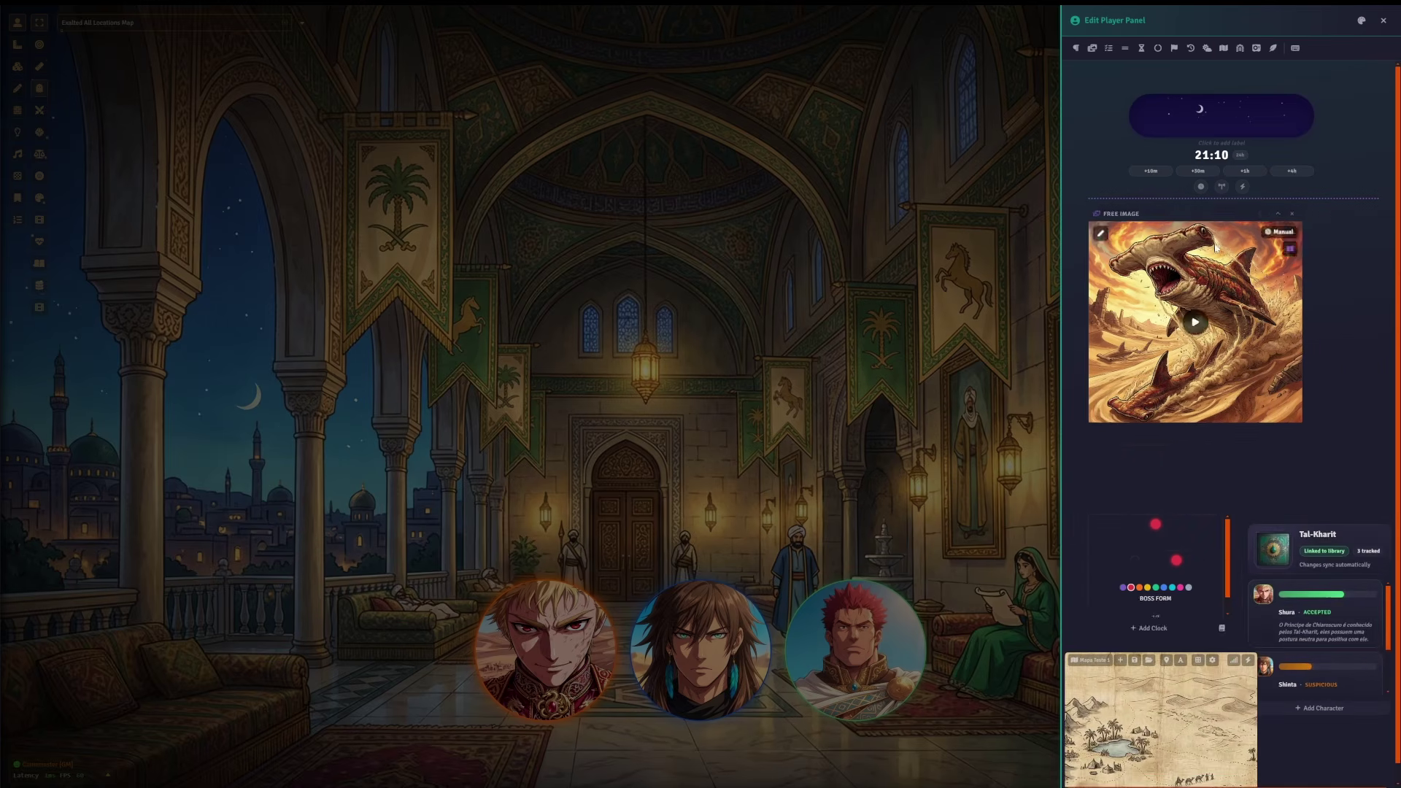
click(1184, 622)
click(1232, 676)
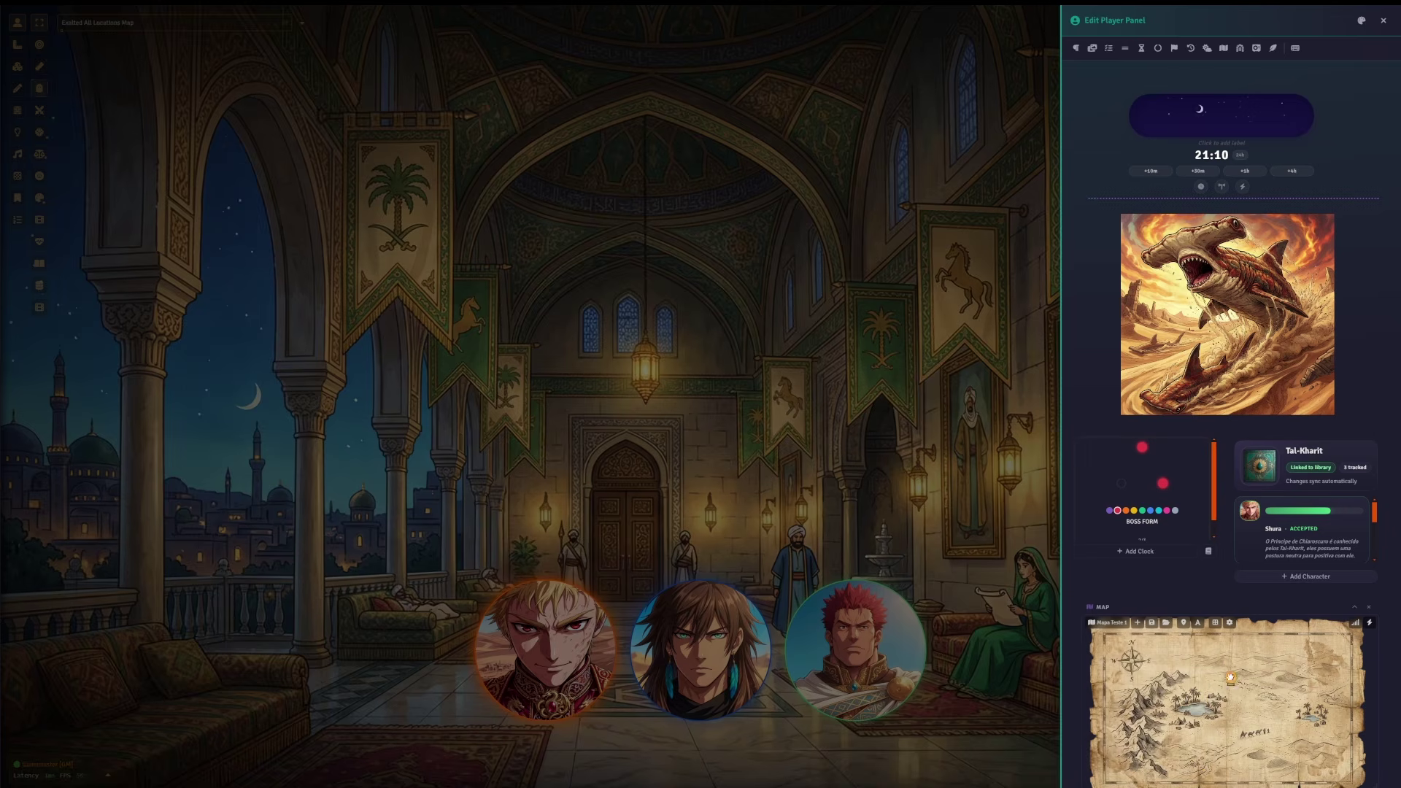
drag(1204, 602, 1093, 623)
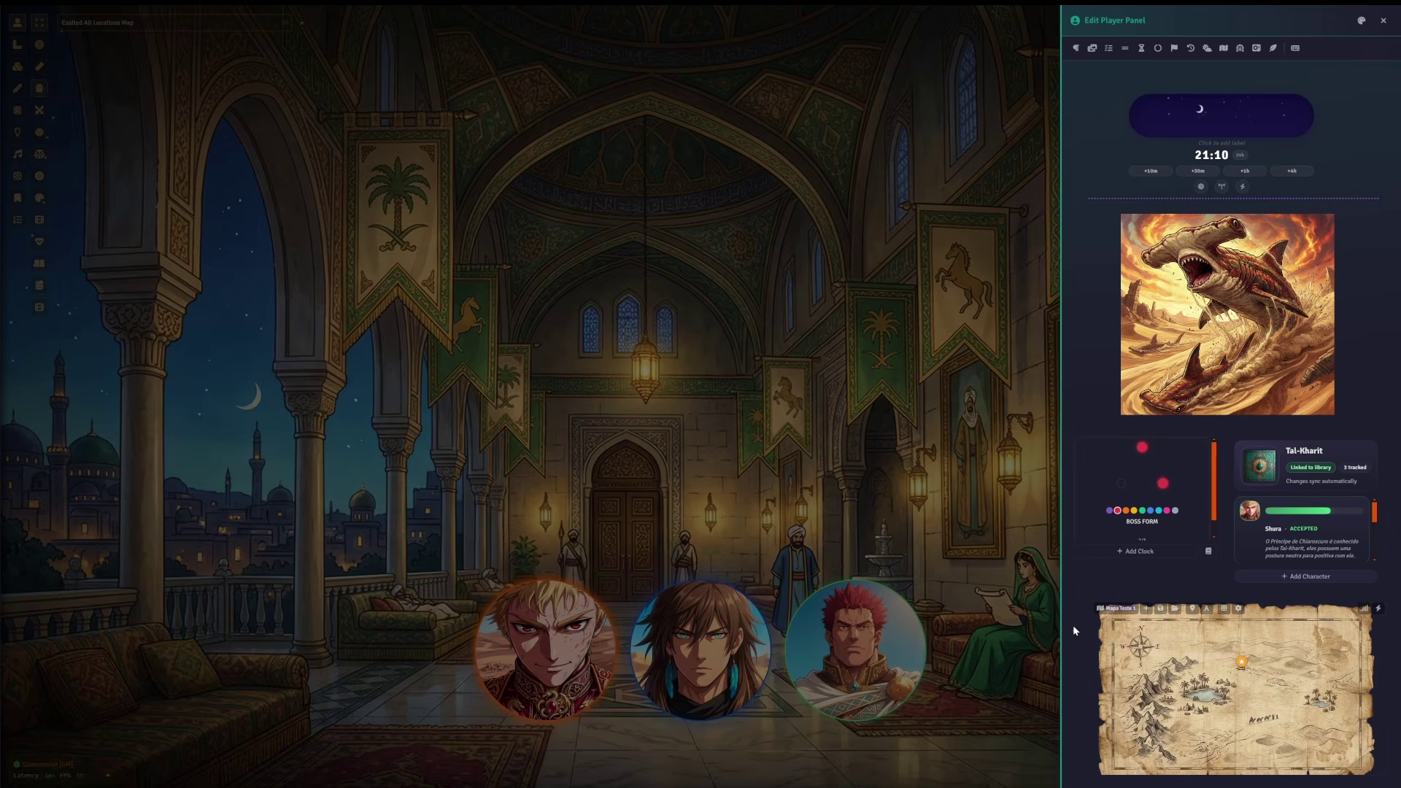
- Open My Panel in the player's view, look at its Home page and return to Page 1
click(752, 347)
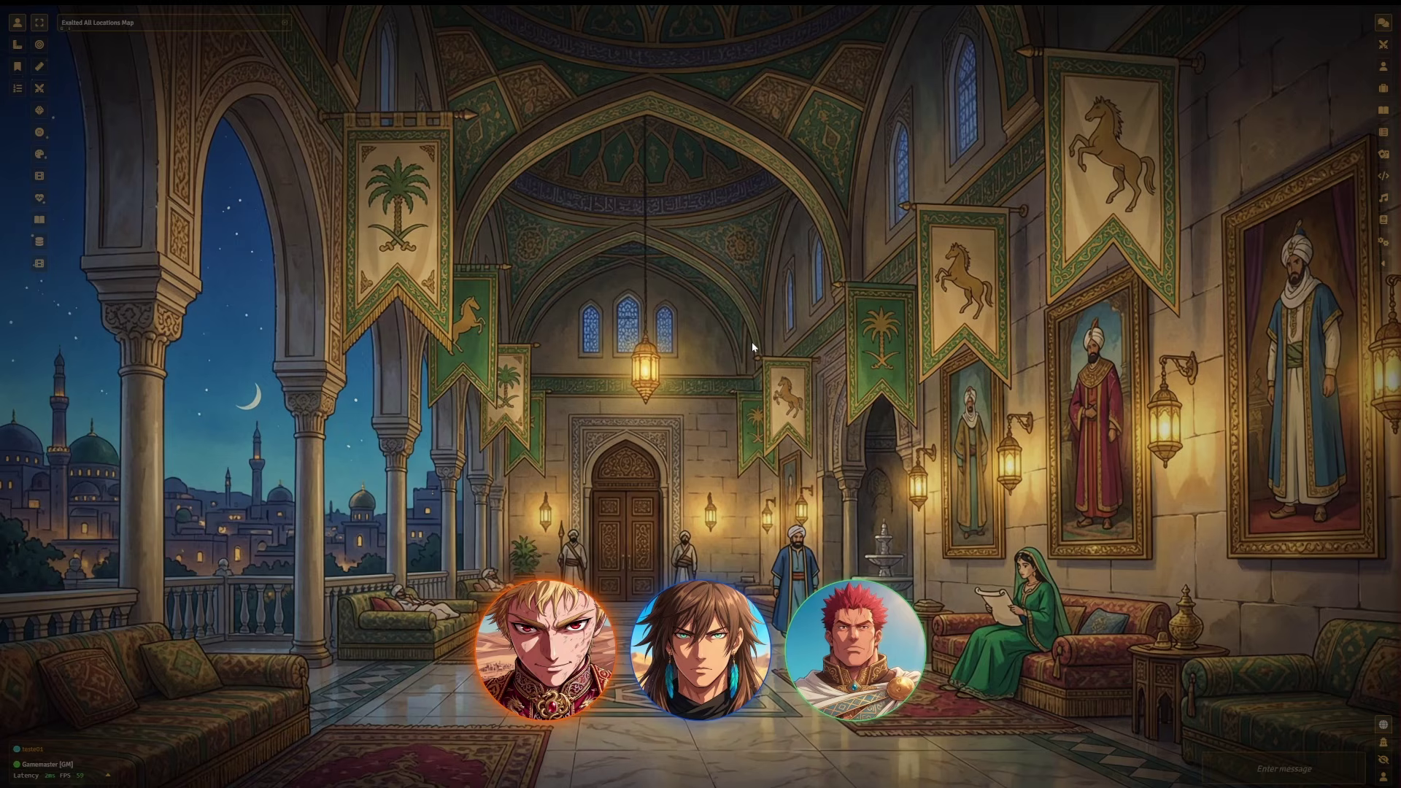
key(p)
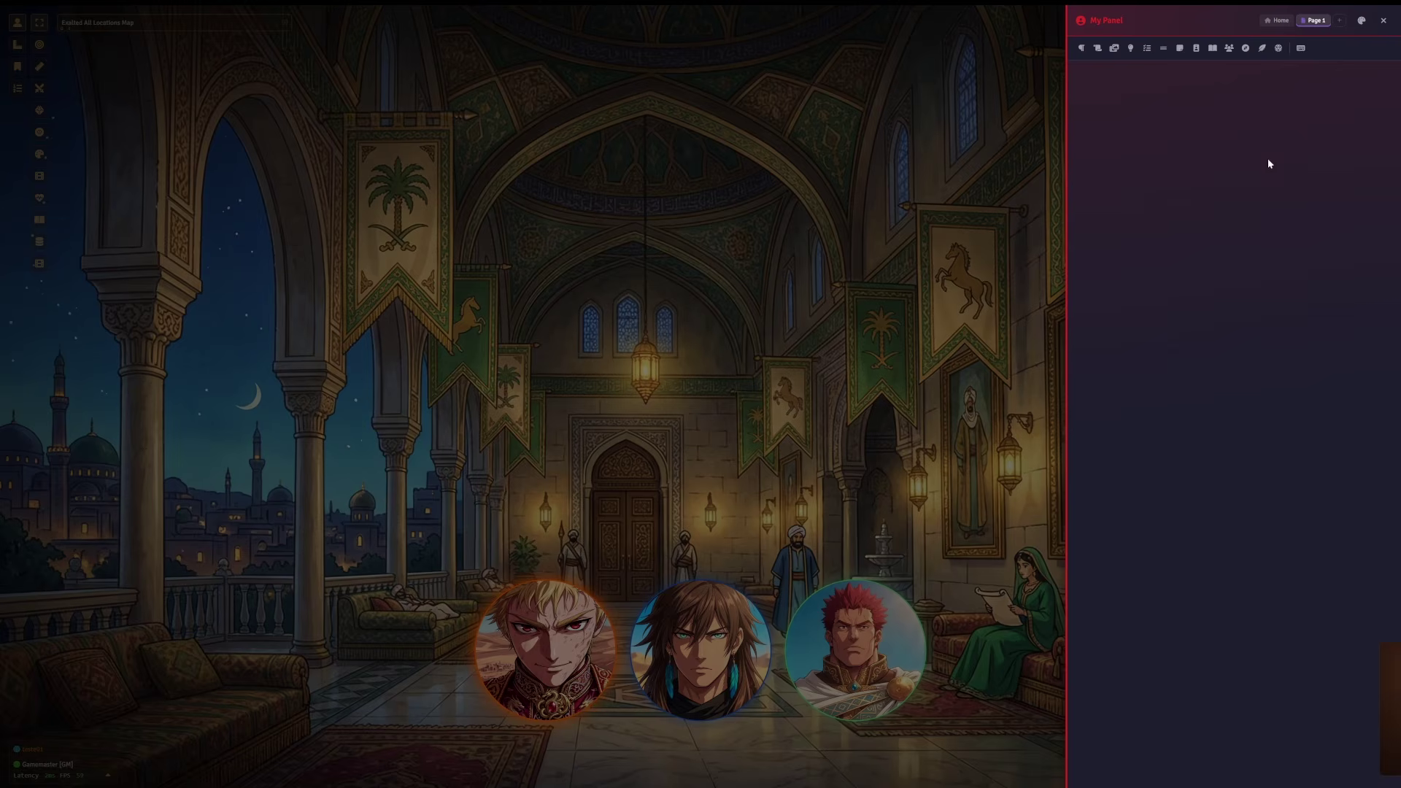
click(1276, 24)
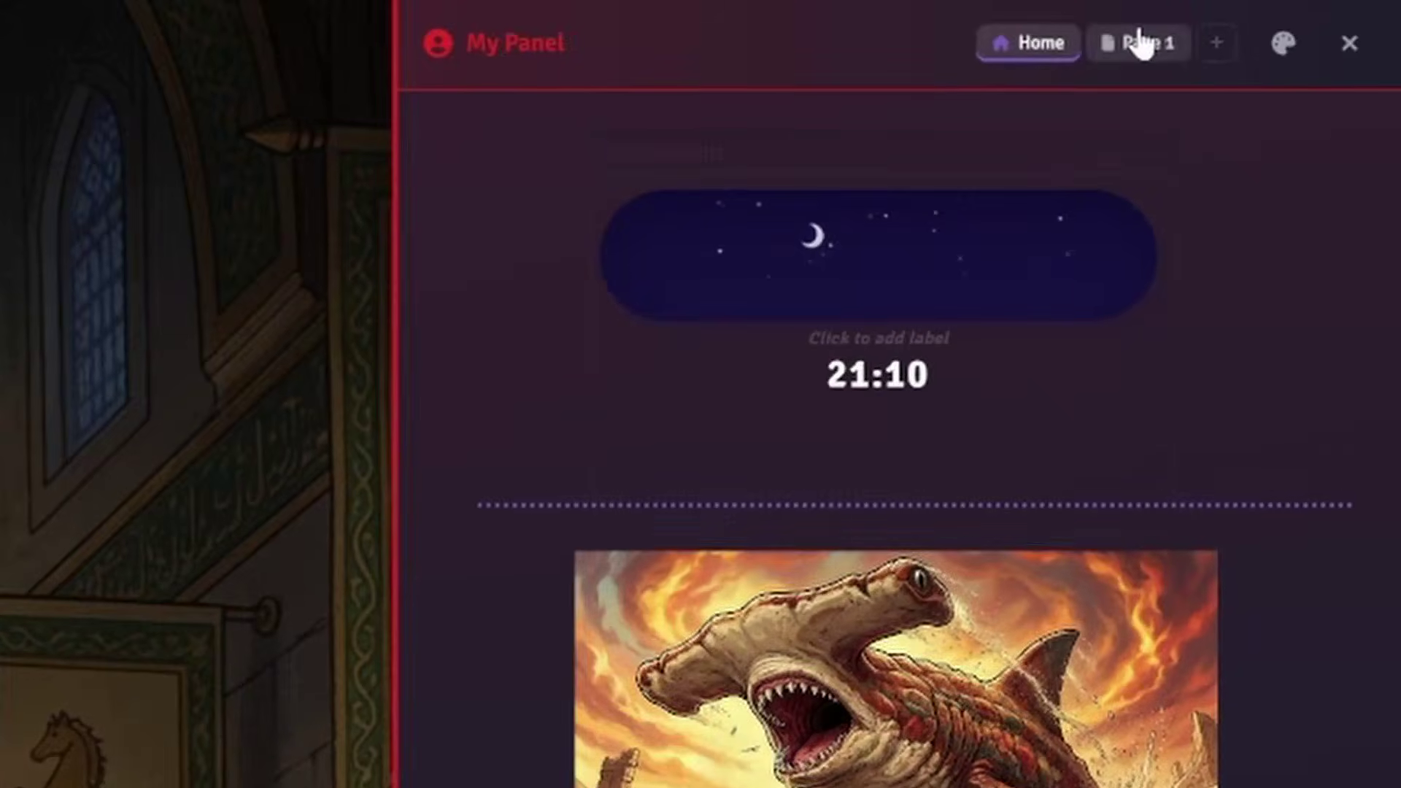
click(1278, 25)
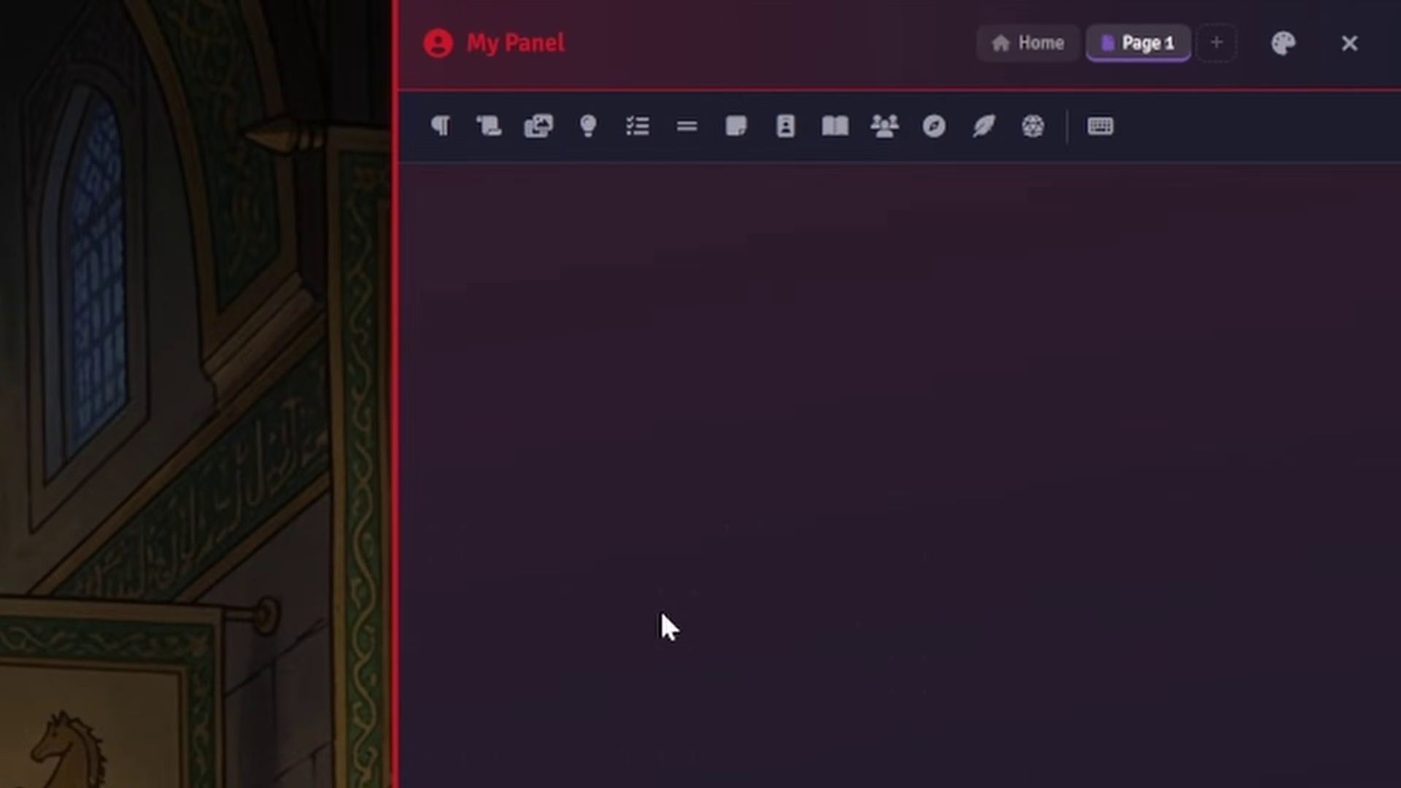
- Narrow My Panel slightly and add The Portrait widget to Page 1, linked to Shura Duneborn
drag(394, 751, 454, 756)
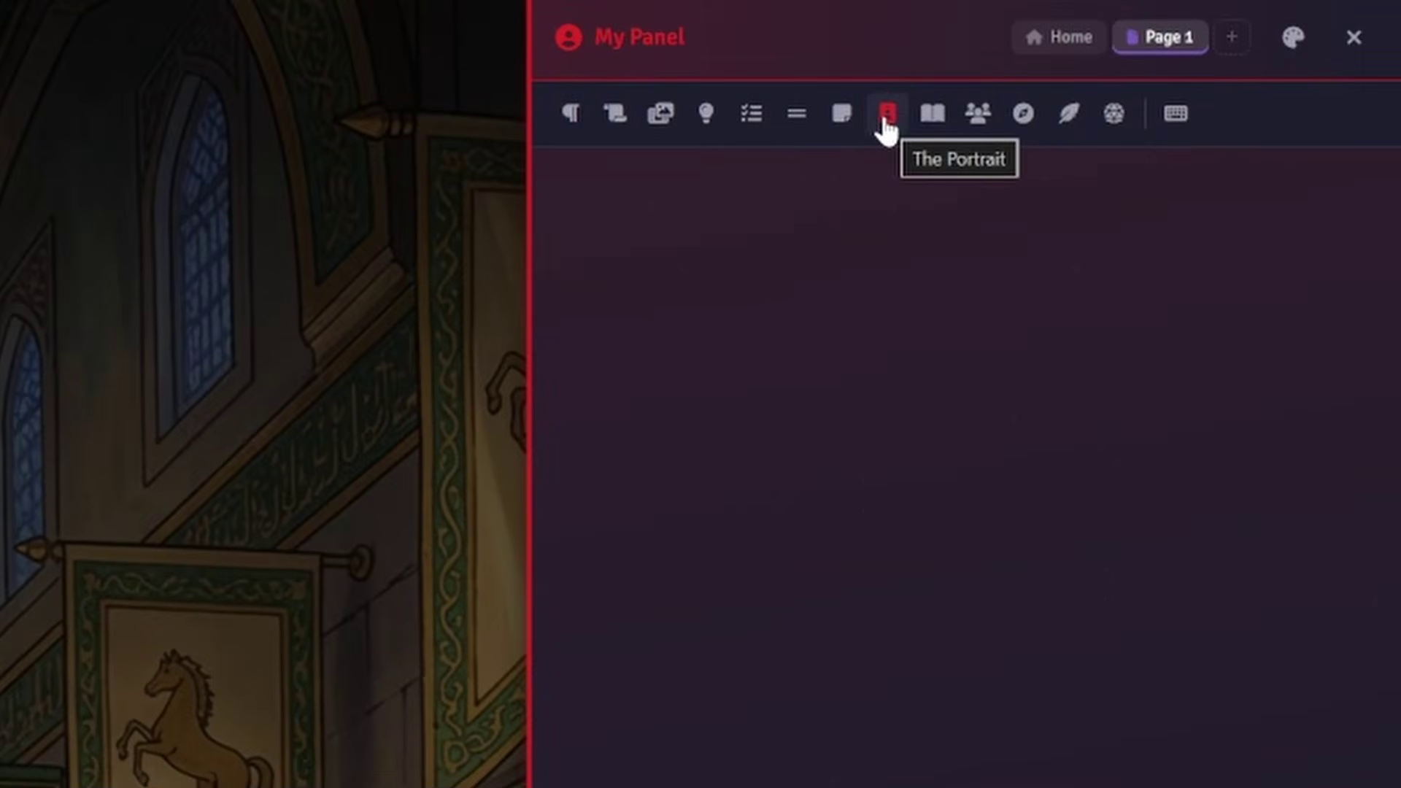
click(885, 122)
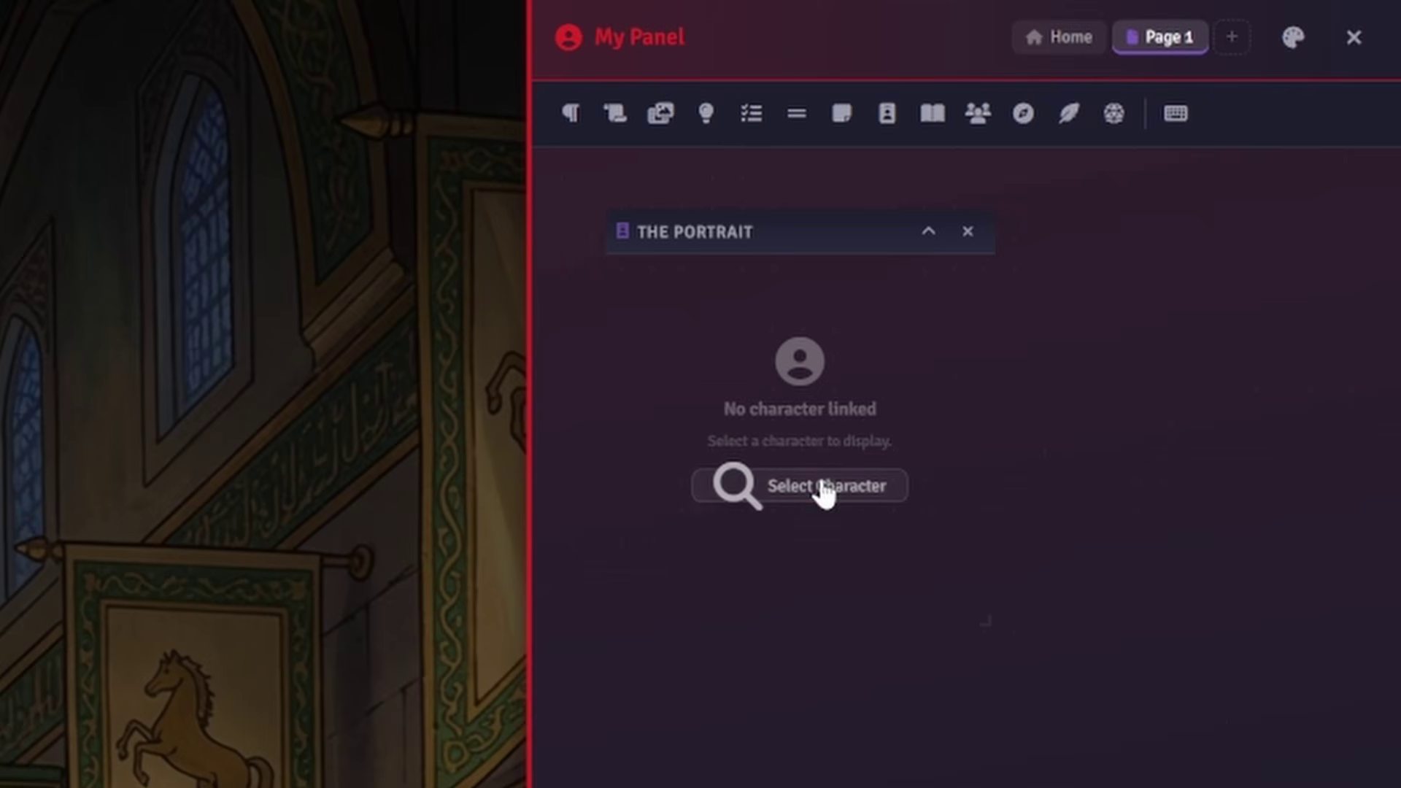
click(820, 491)
click(820, 432)
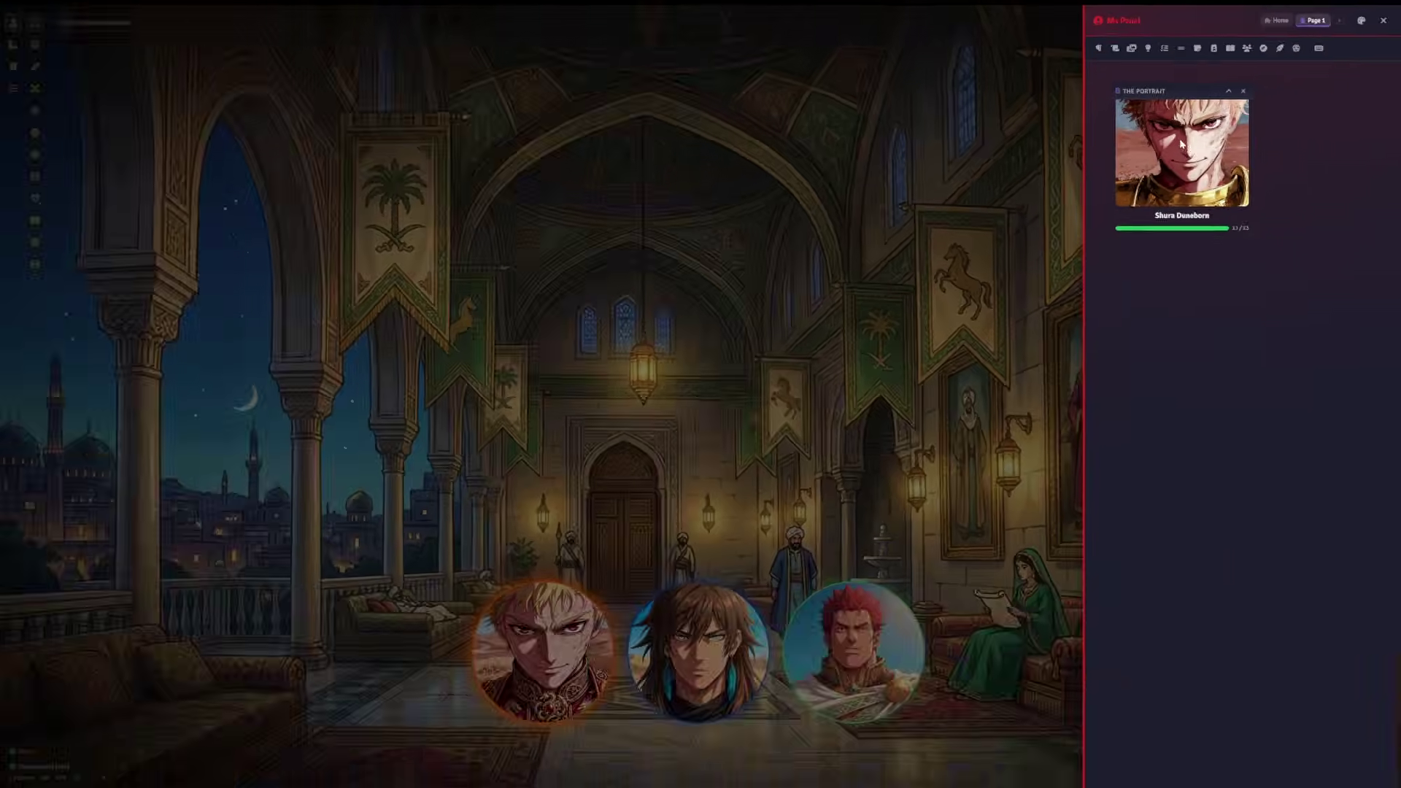
- Add The Chronicle widget beside the portrait and open its diary to the Day Two and Day 3 pages
click(795, 378)
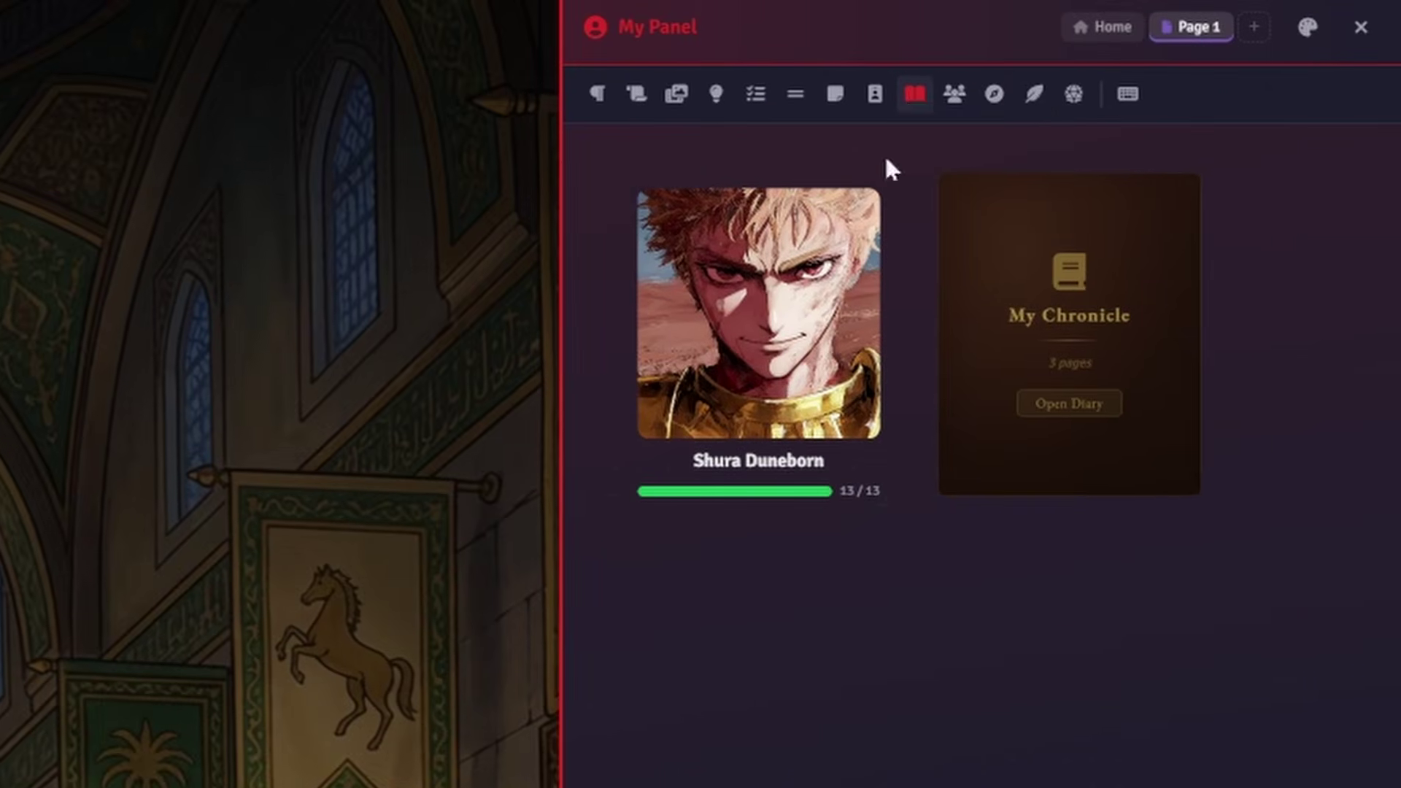
mouse_move(1130, 210)
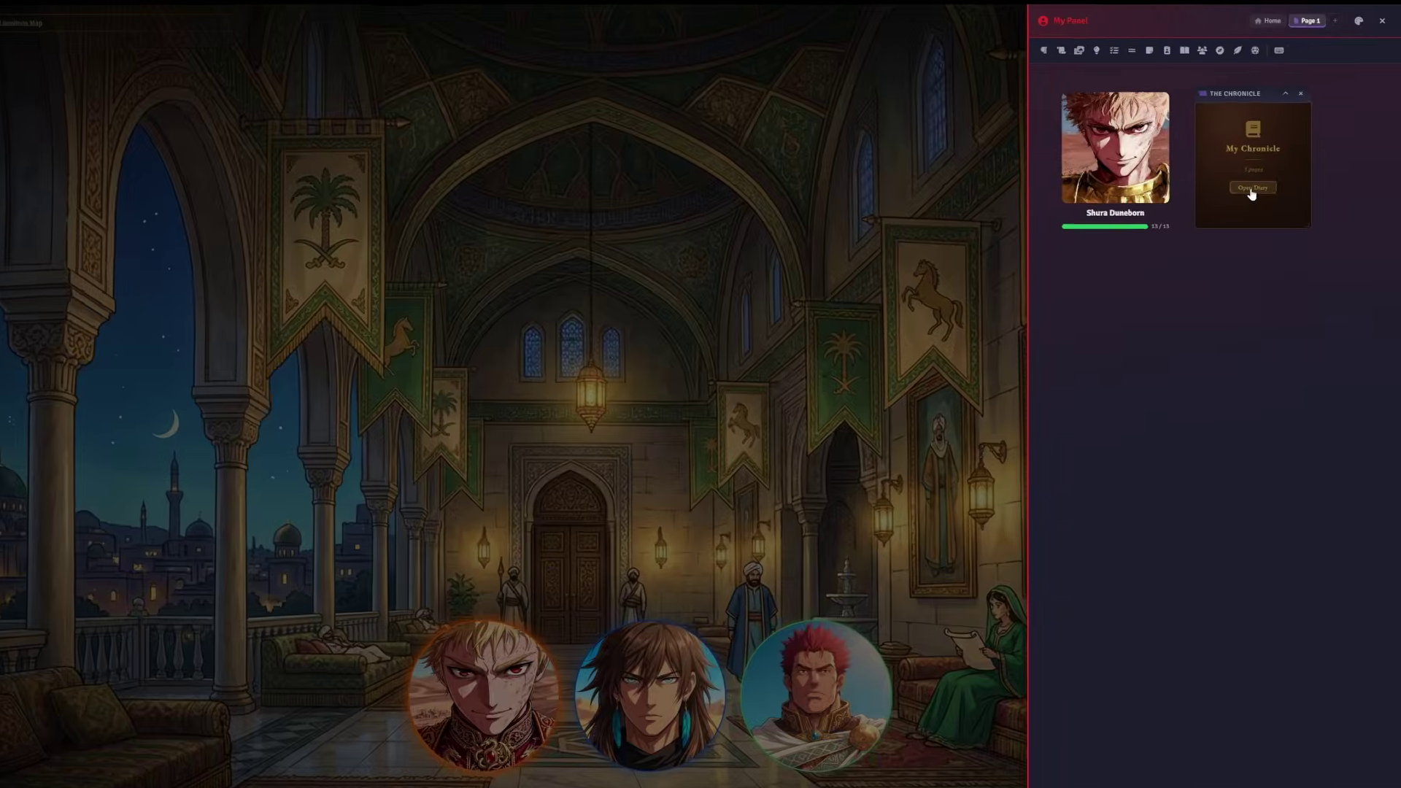
click(1124, 346)
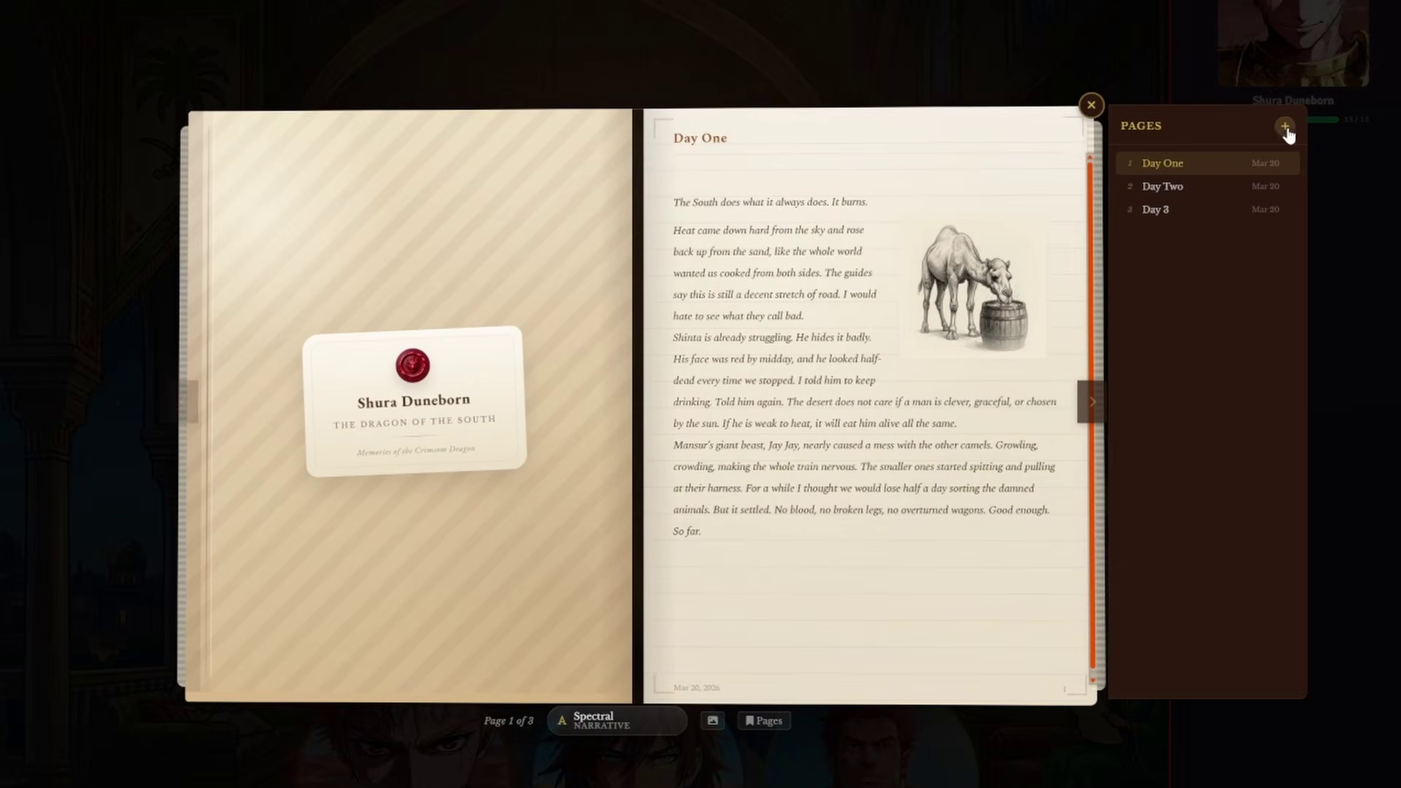
click(1091, 403)
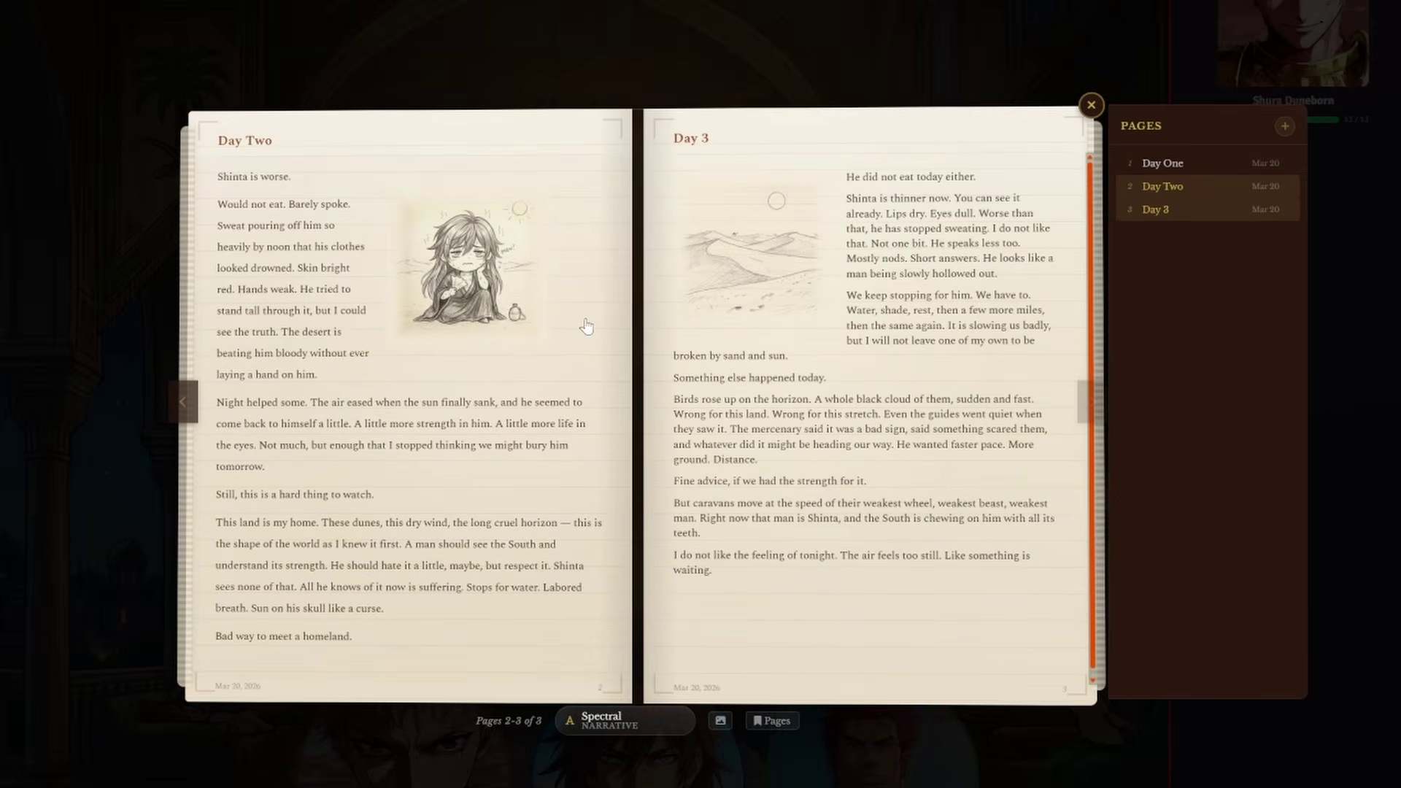
- Open the Day 3 diary page in the Writing Desk and reposition its desert sketch on the left side of the text
double_click(780, 384)
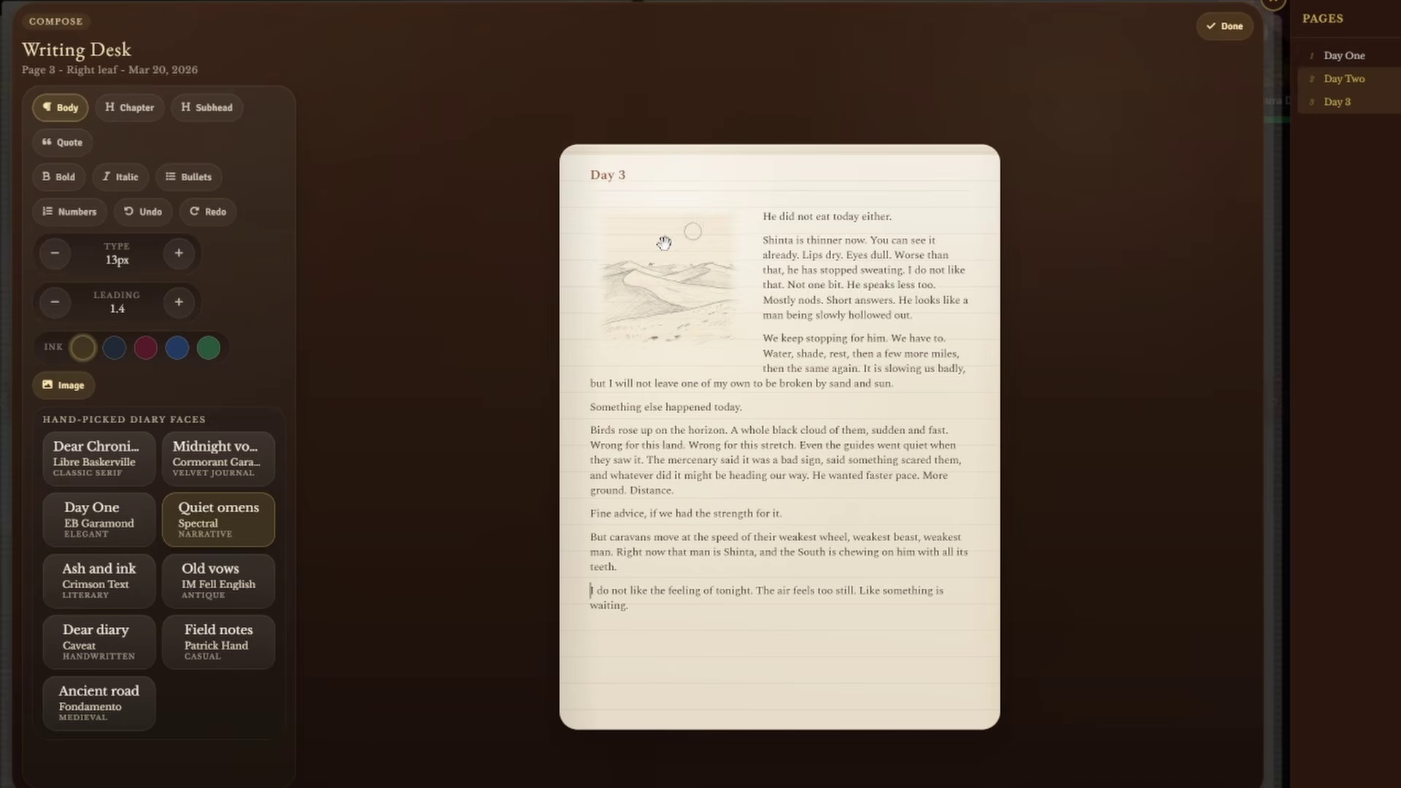
click(692, 239)
mouse_move(840, 231)
mouse_down()
mouse_move(846, 188)
mouse_move(846, 332)
mouse_move(635, 423)
mouse_move(662, 249)
mouse_move(913, 44)
mouse_move(931, 392)
mouse_move(703, 392)
mouse_move(642, 267)
mouse_move(656, 244)
mouse_up()
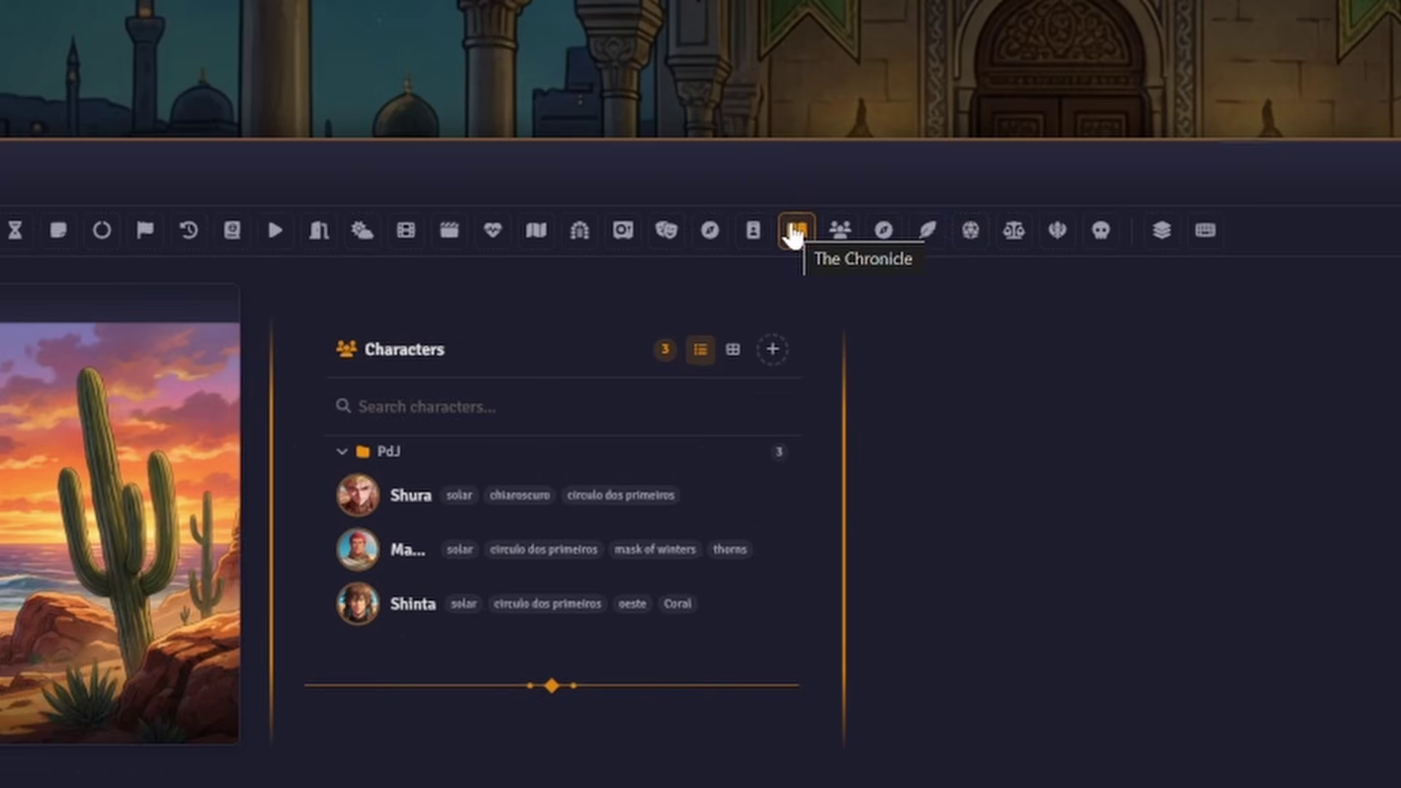
- Add The Chronicle widget to the Deserto de Chiaroscuro scene, place it beyond the Characters list and open the player chronicles for review
click(794, 234)
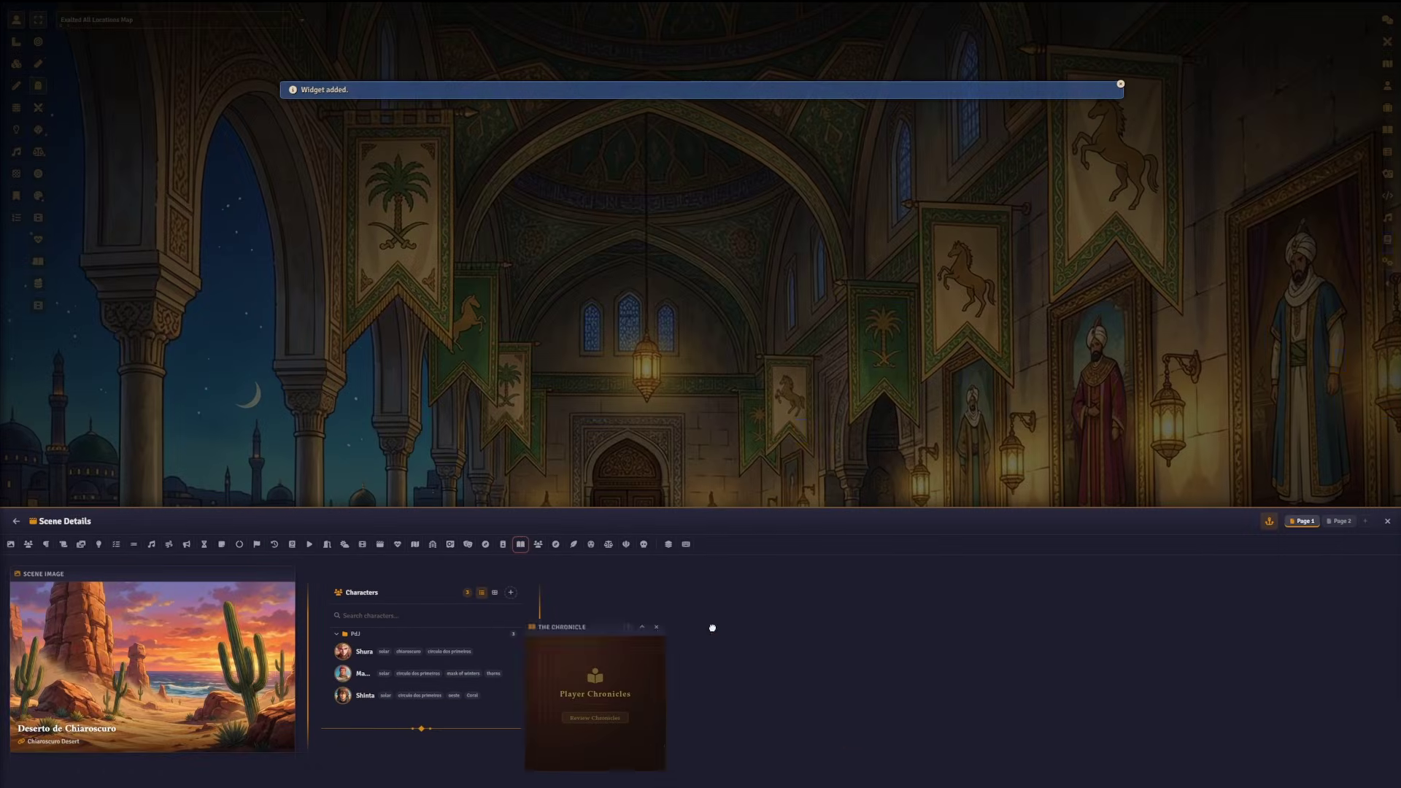
drag(712, 628, 788, 604)
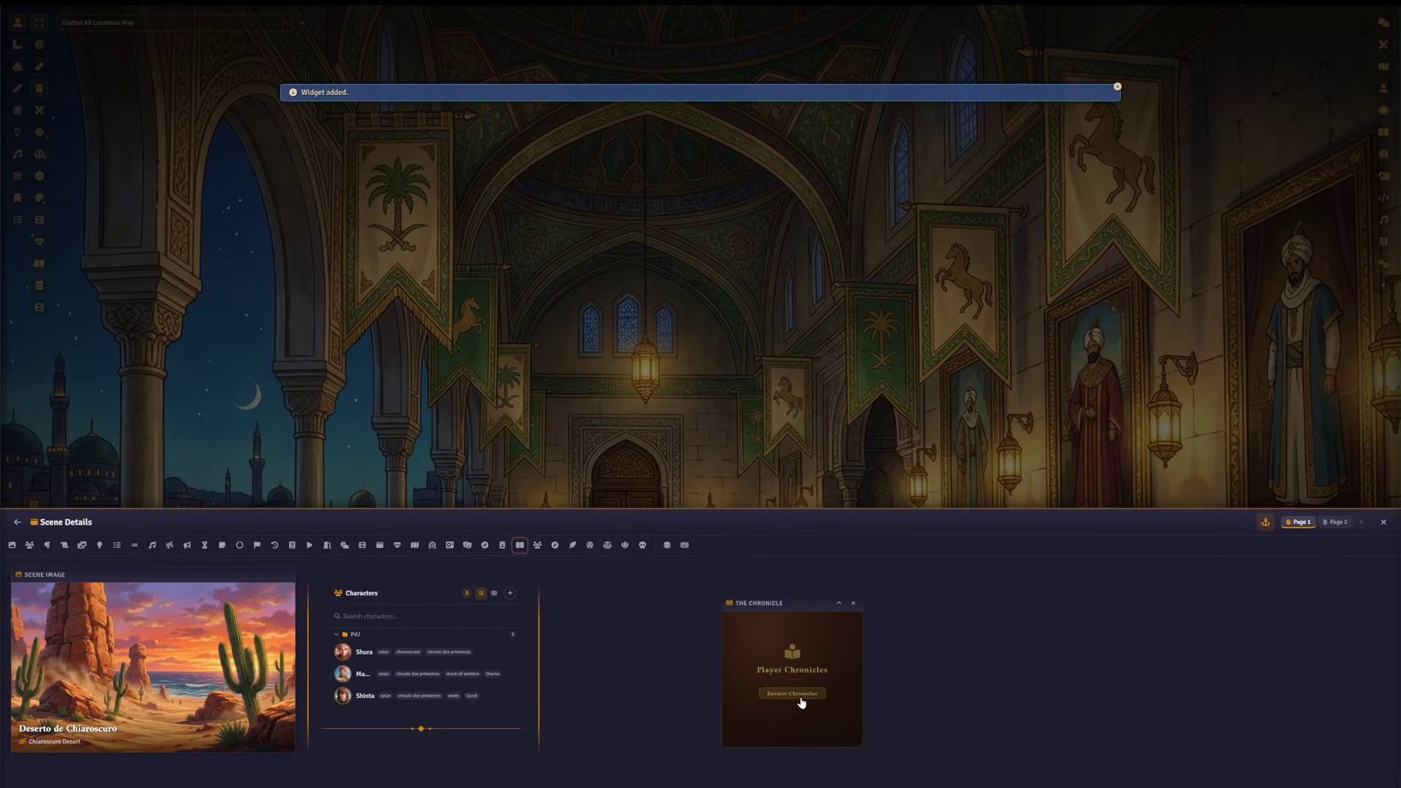
click(778, 699)
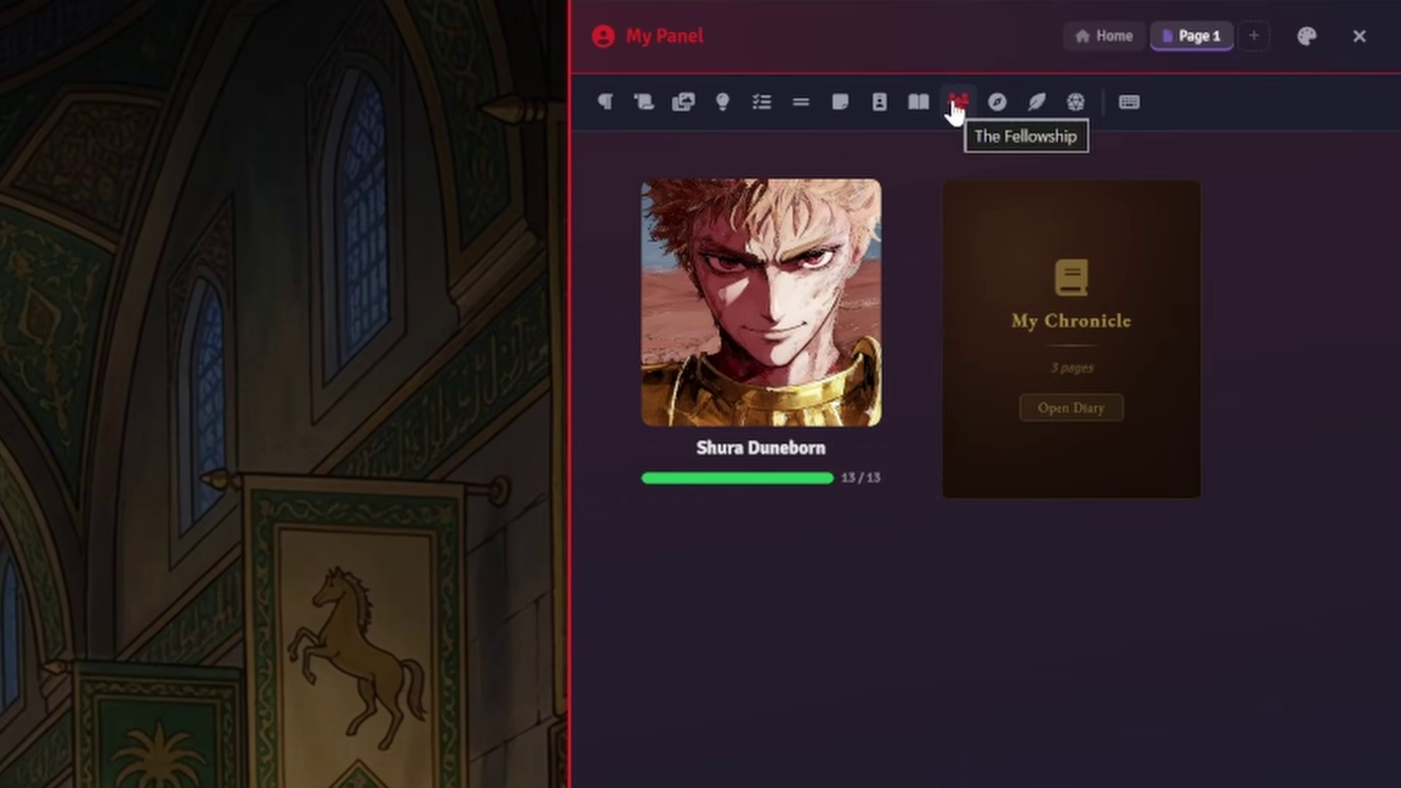
- Add The Fellowship widget to Page 1 of My Panel and place it beneath Shura's portrait
click(956, 106)
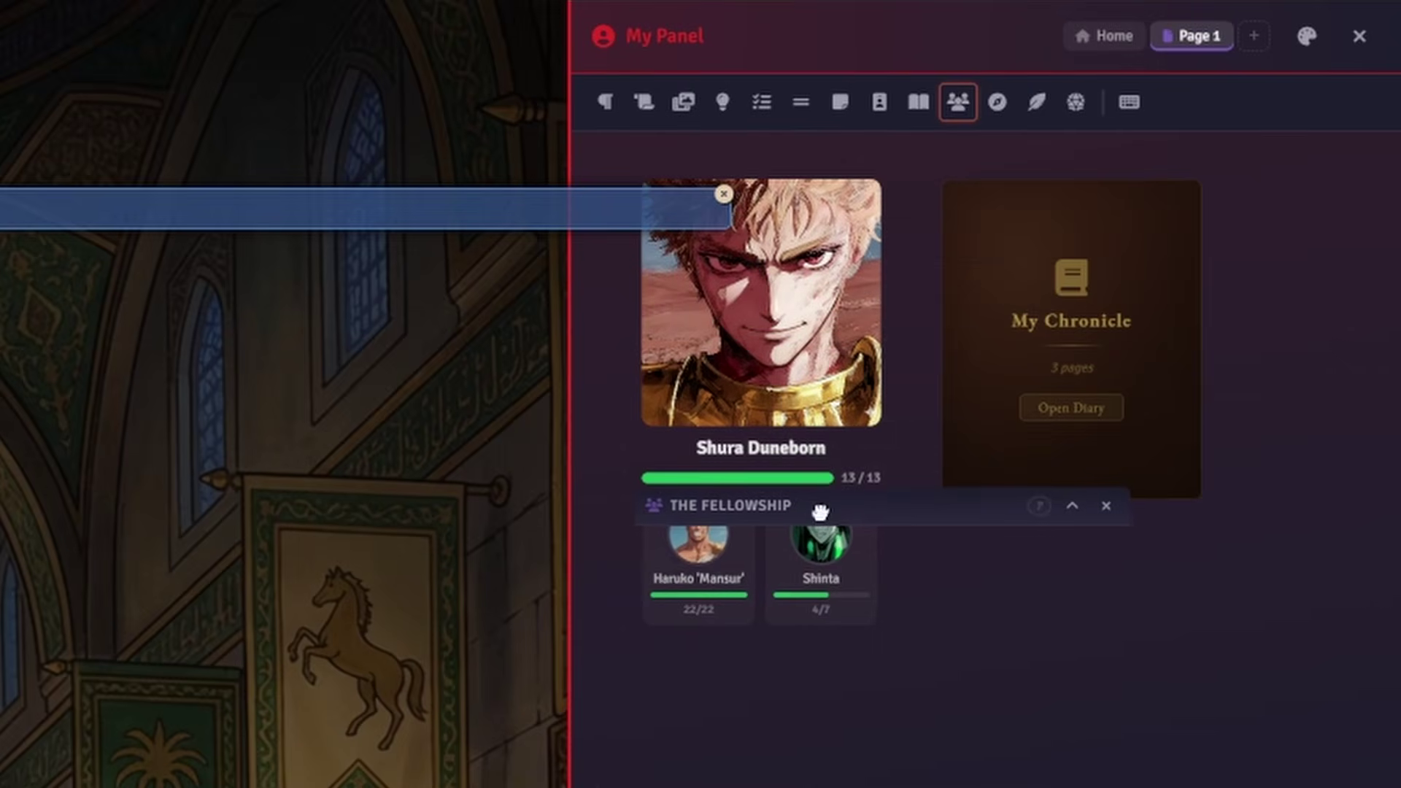
click(813, 742)
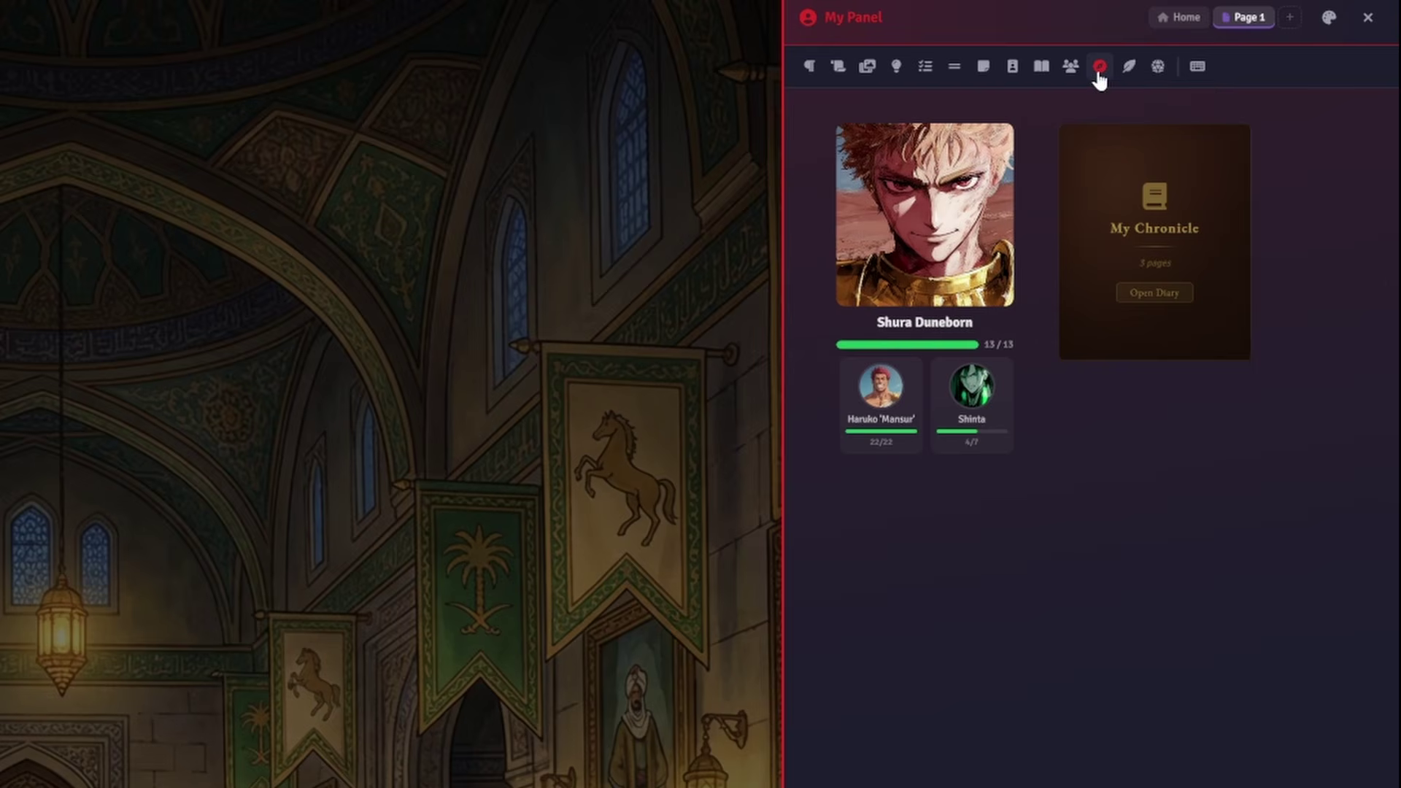
- Add The Compass Rose widget below the fellowship cards and enter the goal "Become a King" in it
click(1099, 73)
drag(899, 133, 969, 469)
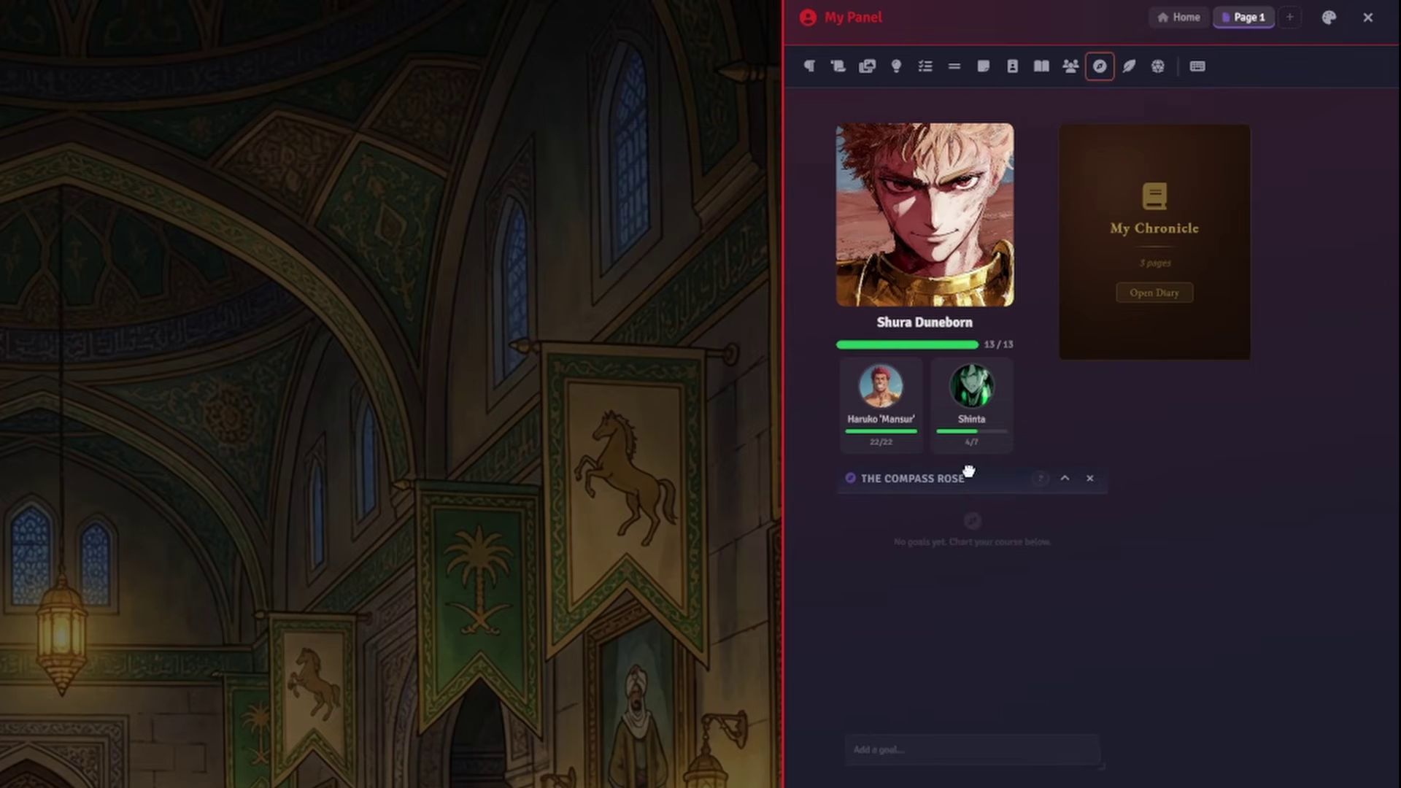
click(891, 747)
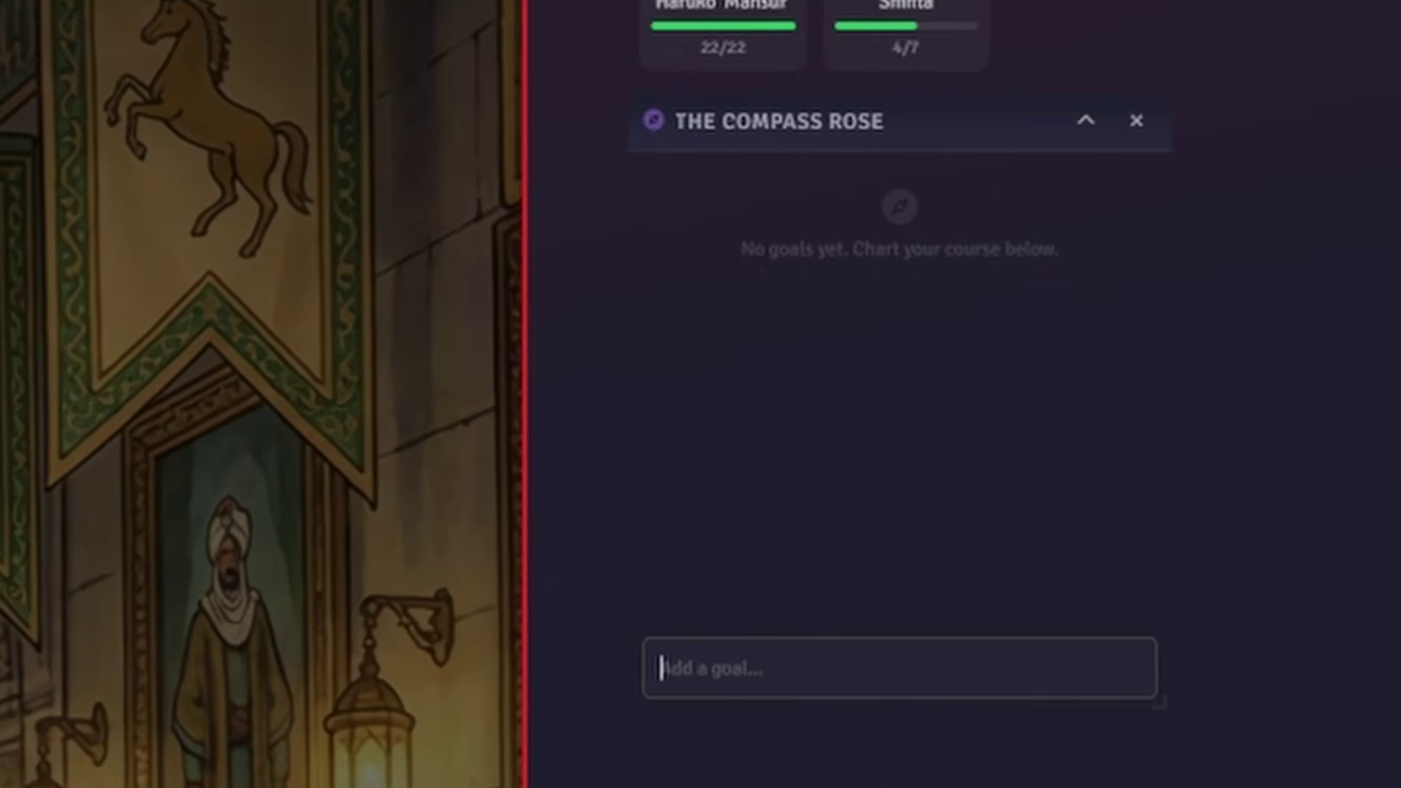
text(Become a King)
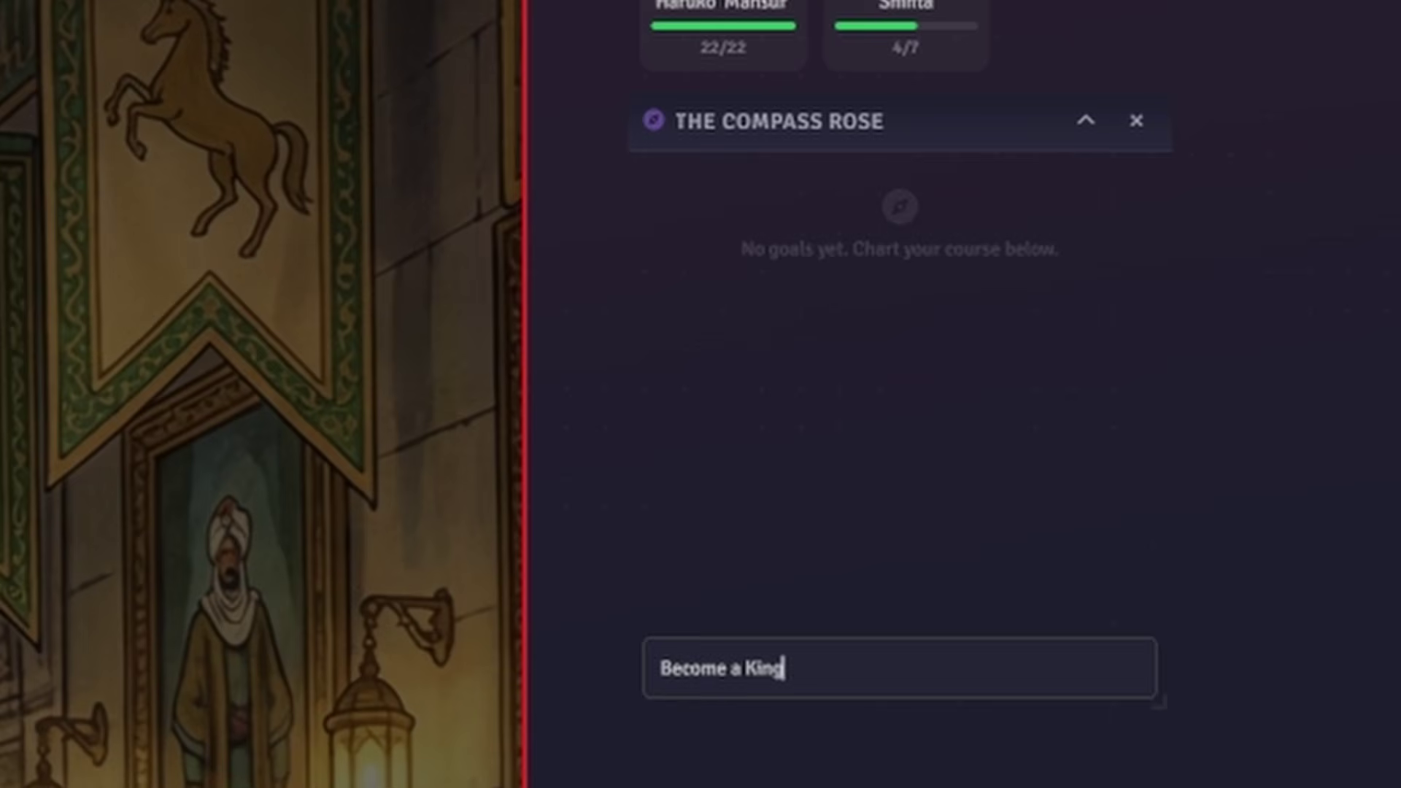
key(Return)
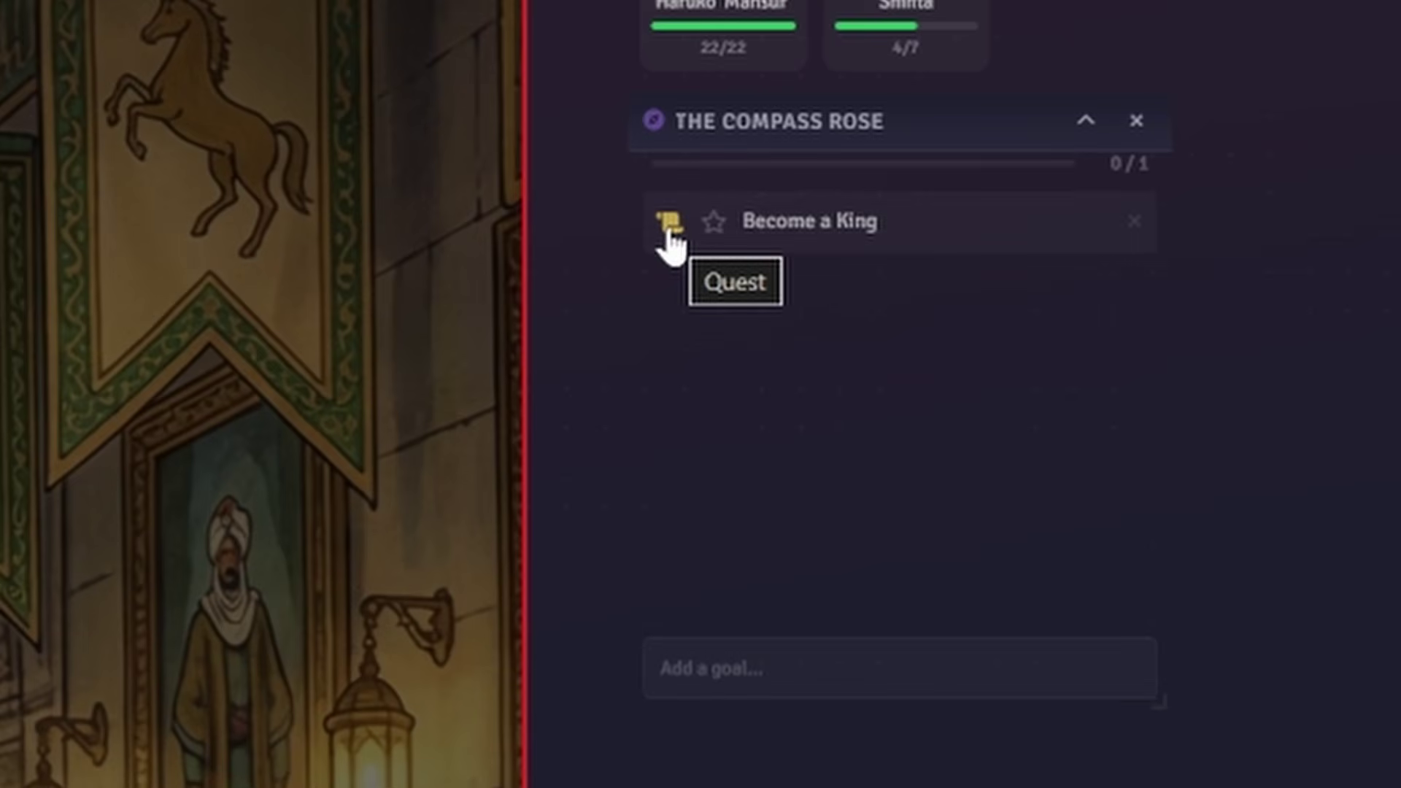
- Mark the "Become a King" goal as complete and incomplete again, and change its type to Promise
click(713, 222)
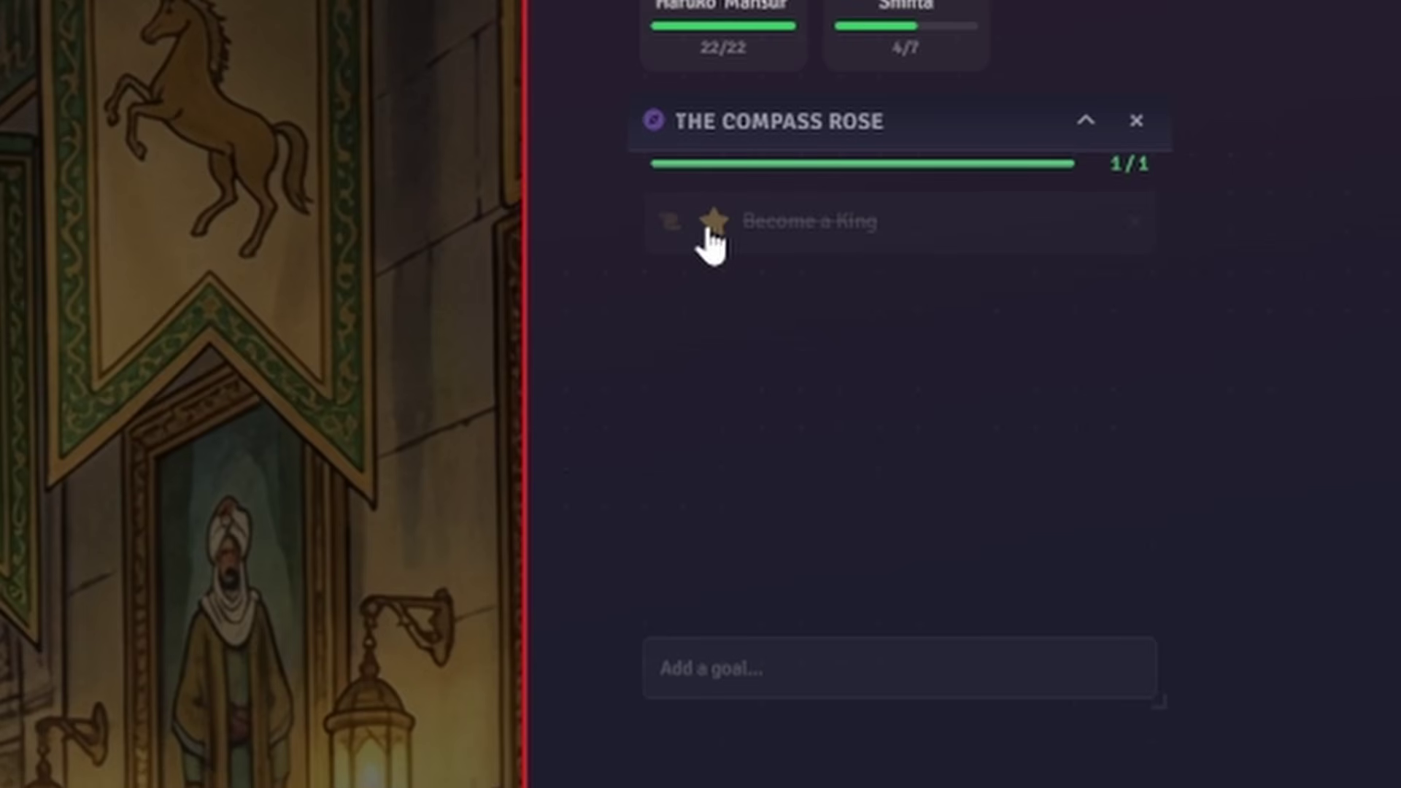
click(711, 223)
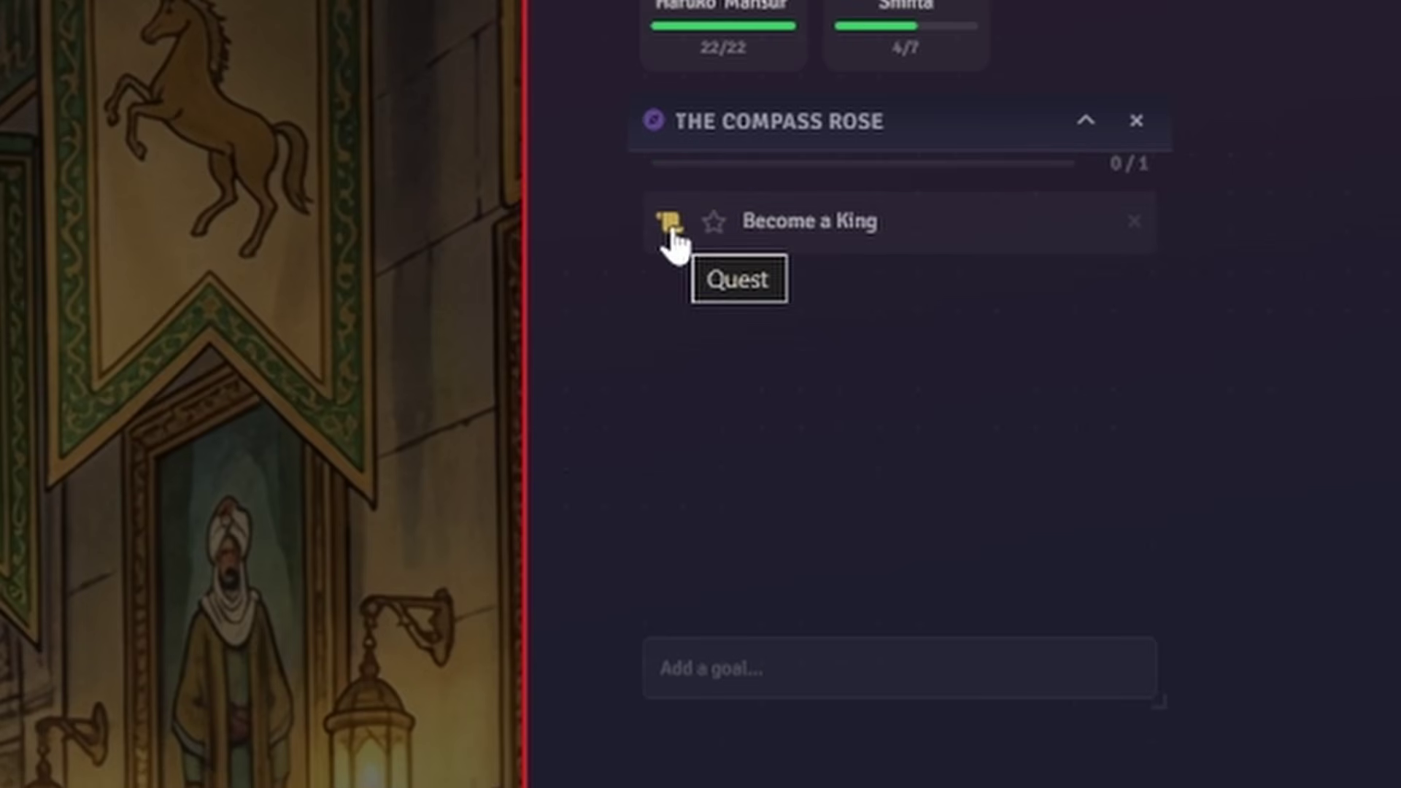
click(670, 226)
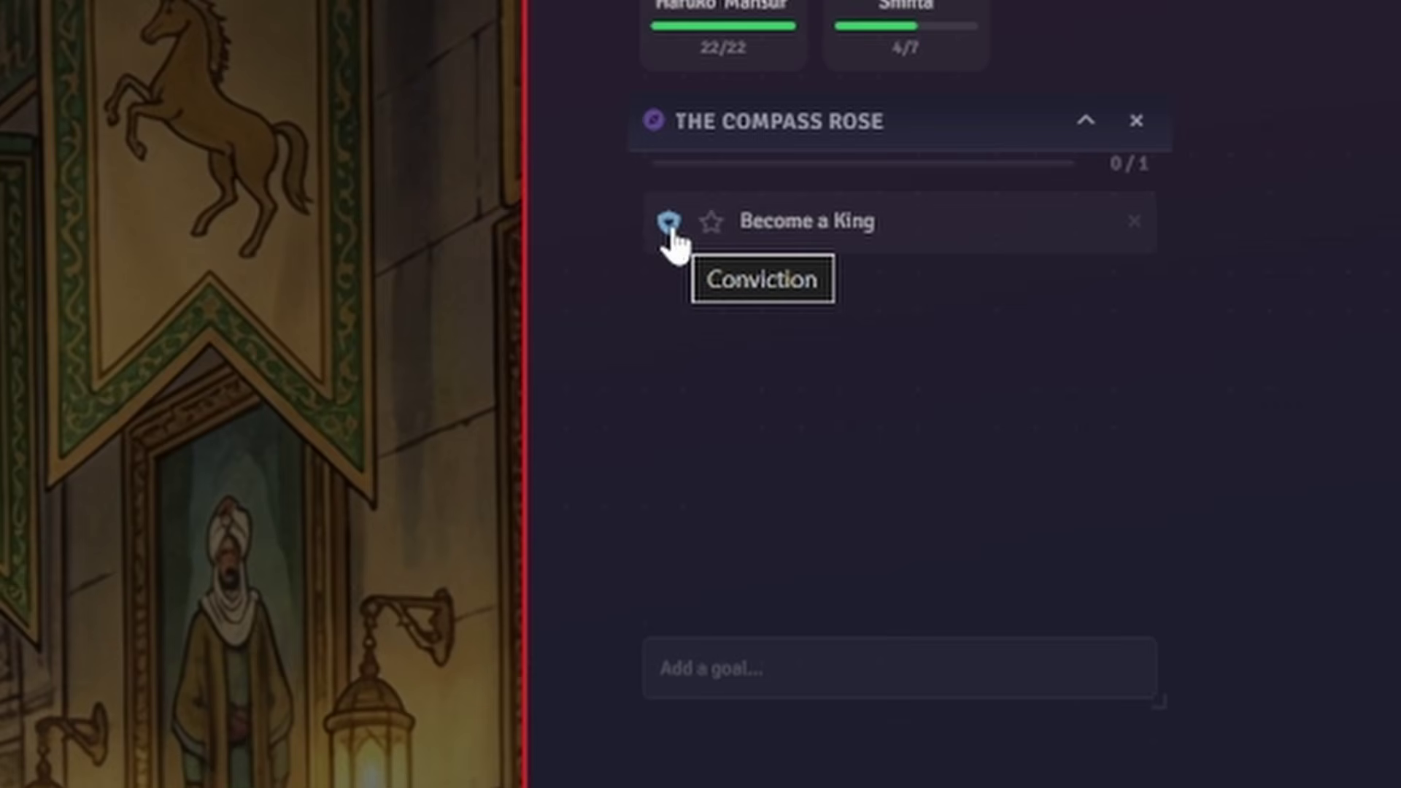
click(670, 227)
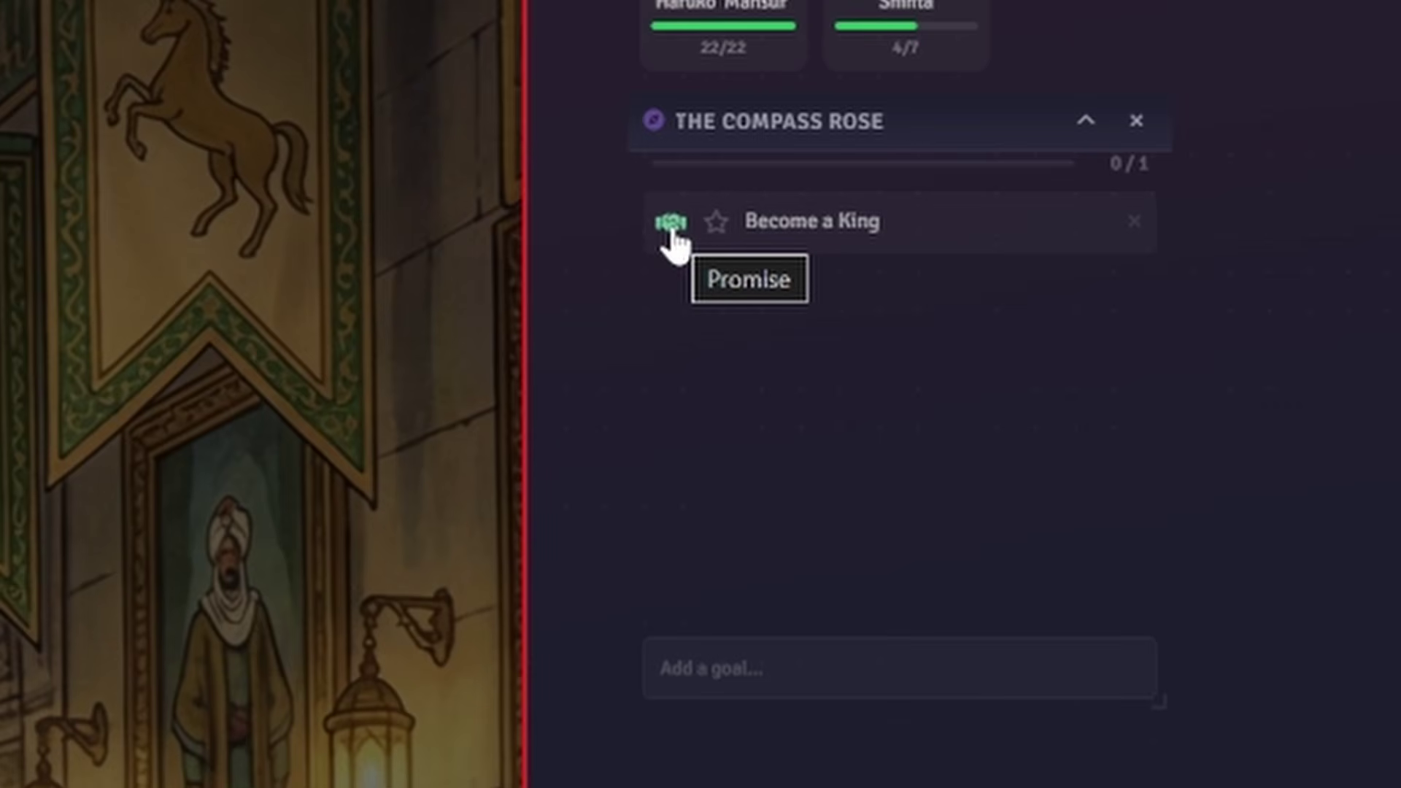
- Switch "Become a King" to the crown goal type, and add the goal "Never kill an innocent", advancing its type past Conviction
click(670, 226)
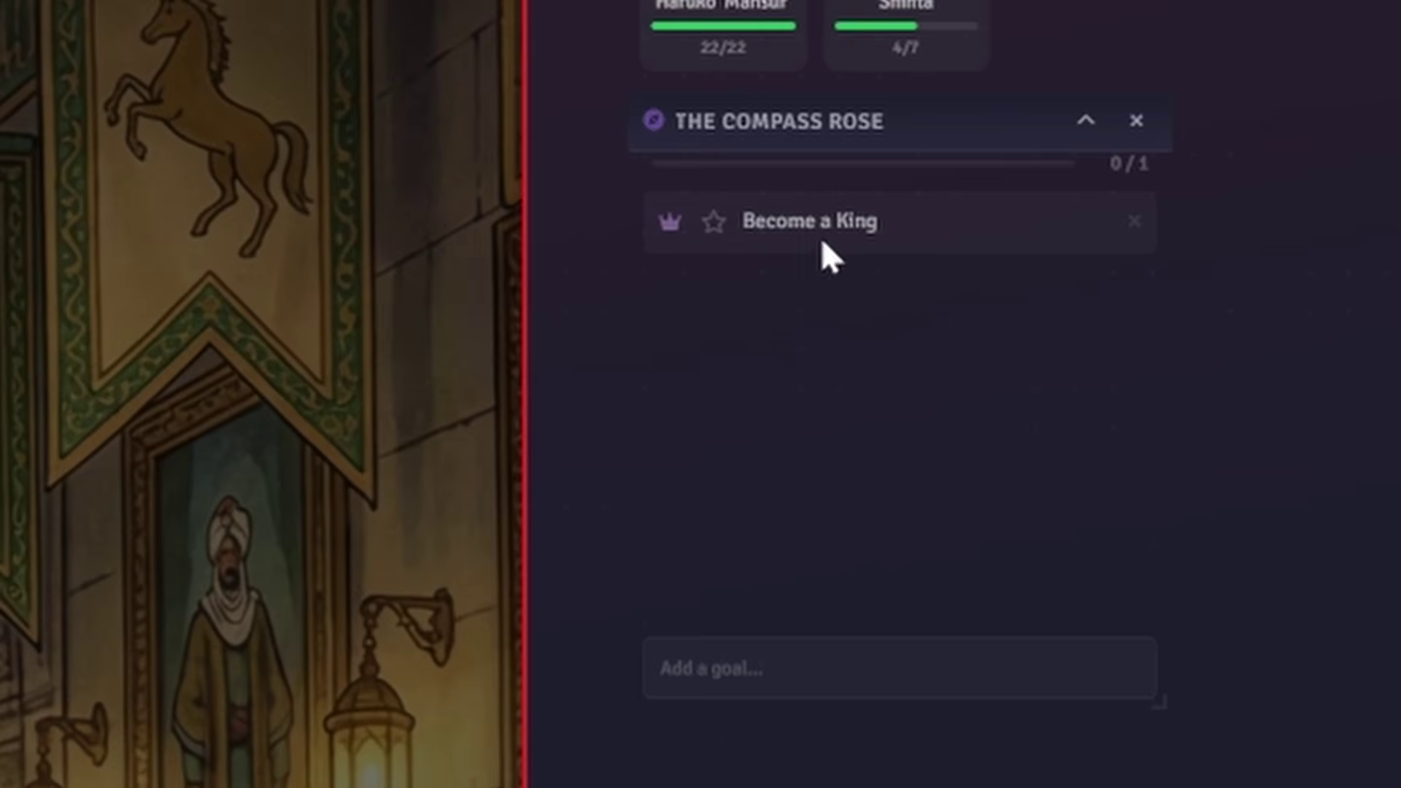
click(661, 669)
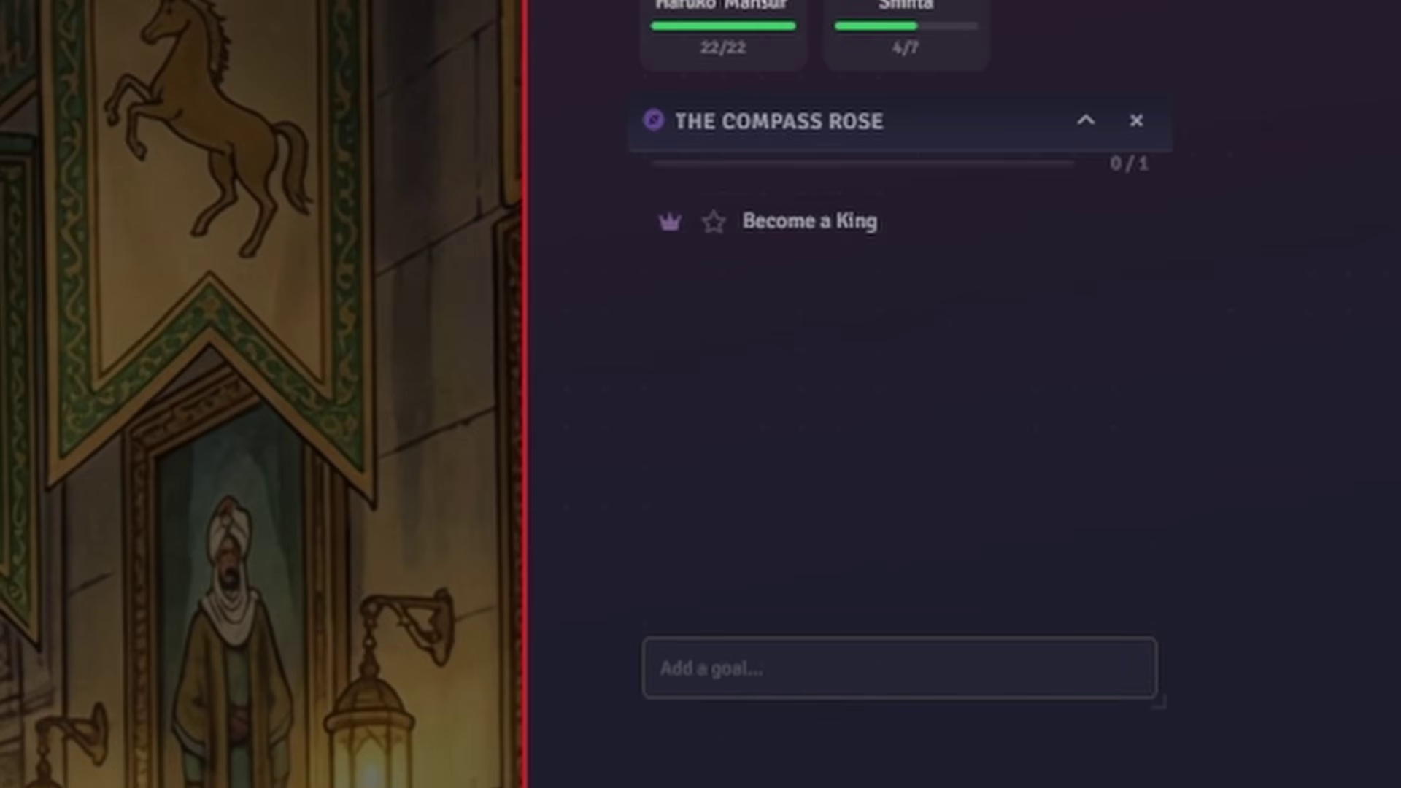
text(Never kill an innocent)
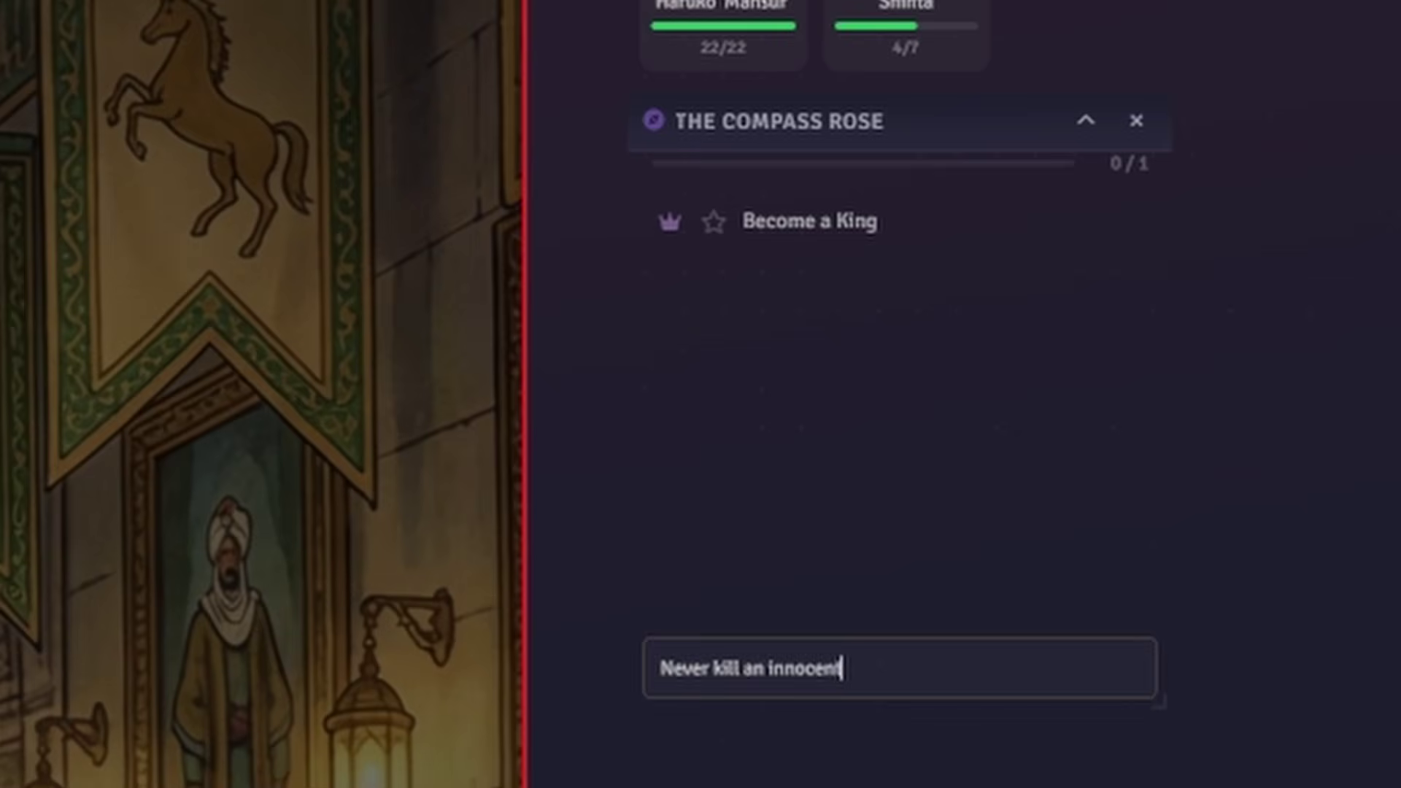
key(Return)
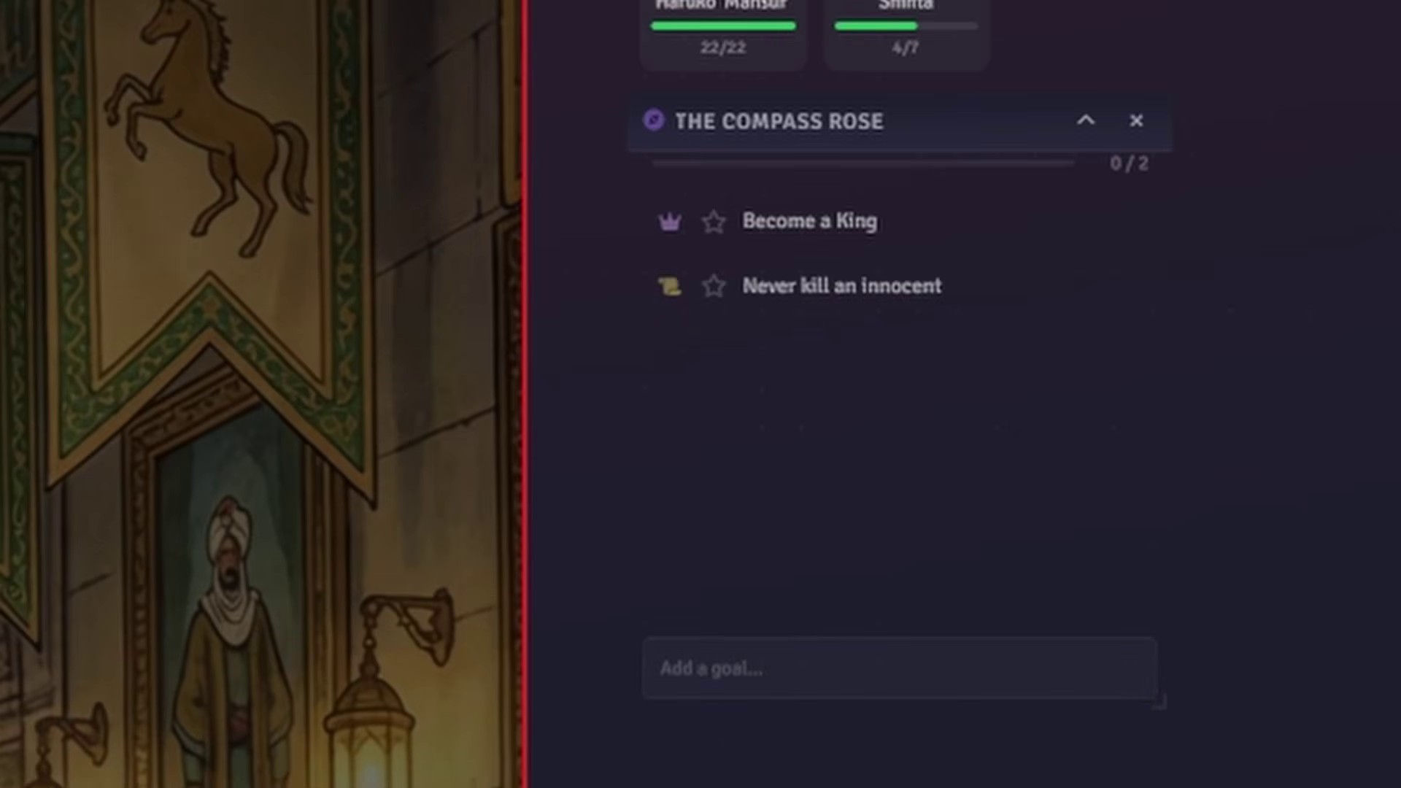
click(663, 293)
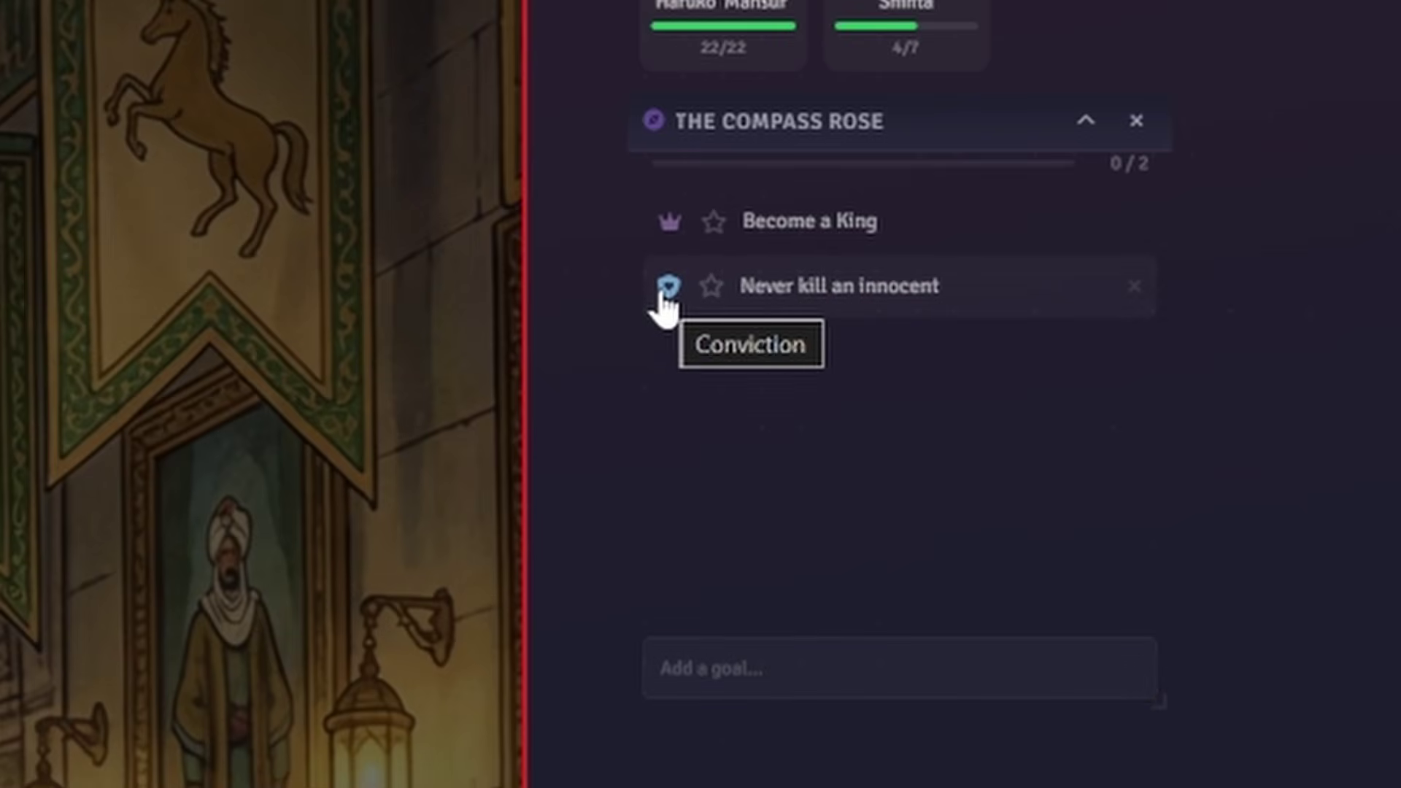
click(663, 294)
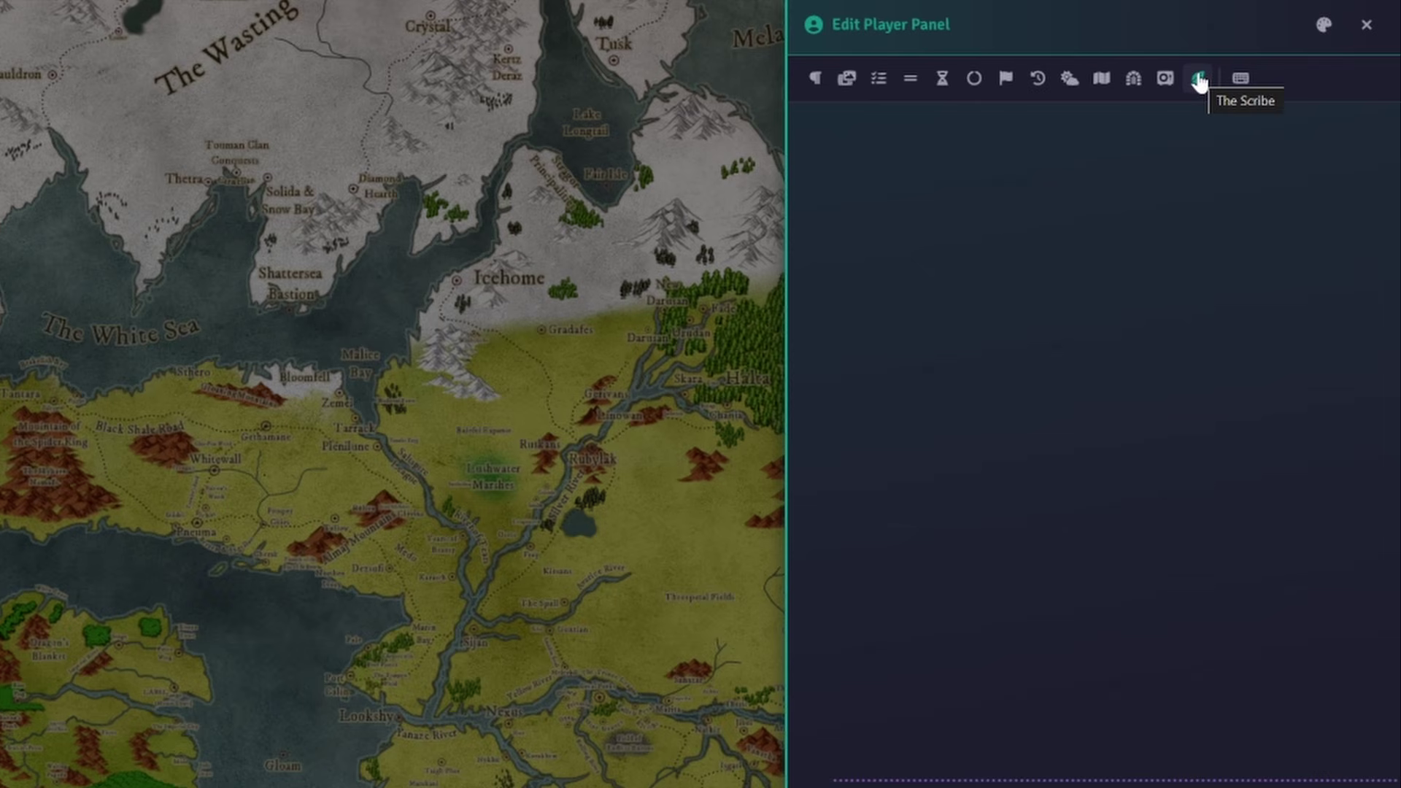
- Add The Scribe widget to the shared player panel and place it near the panel's upper edge
click(1198, 79)
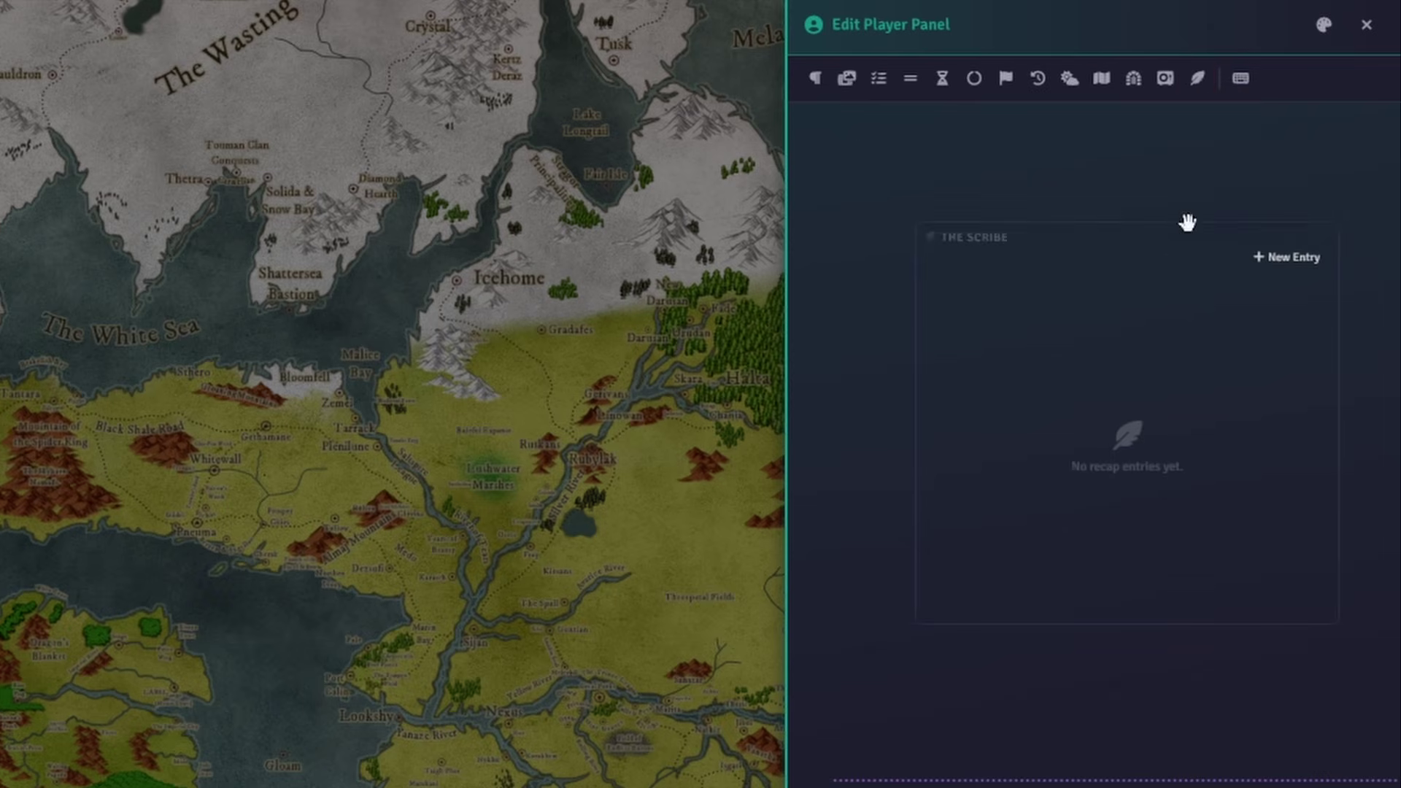
drag(1188, 219, 1122, 168)
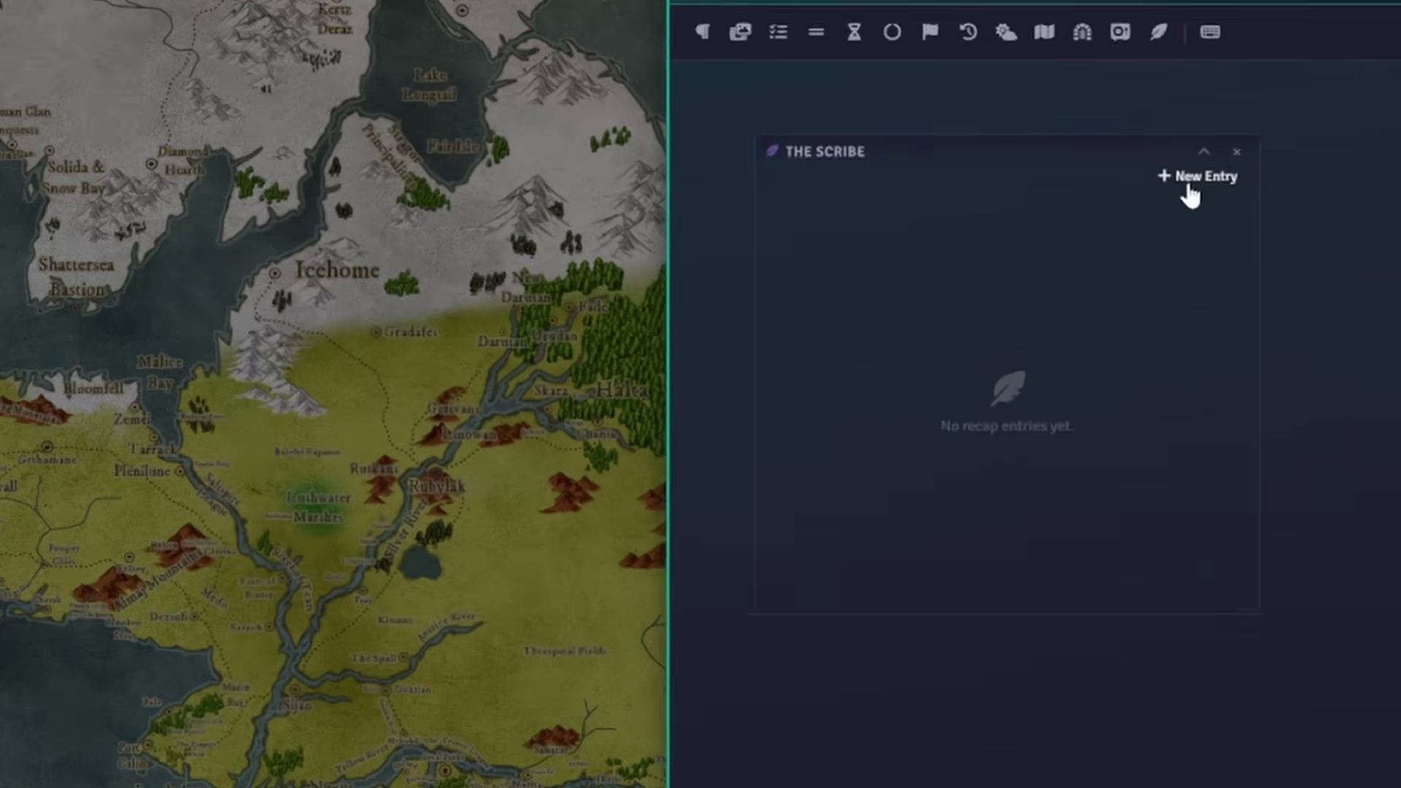
- Start a Scribe entry titled "Session Recap" with the prompt "Write a summary of the last session through your character's eyes."
click(1229, 199)
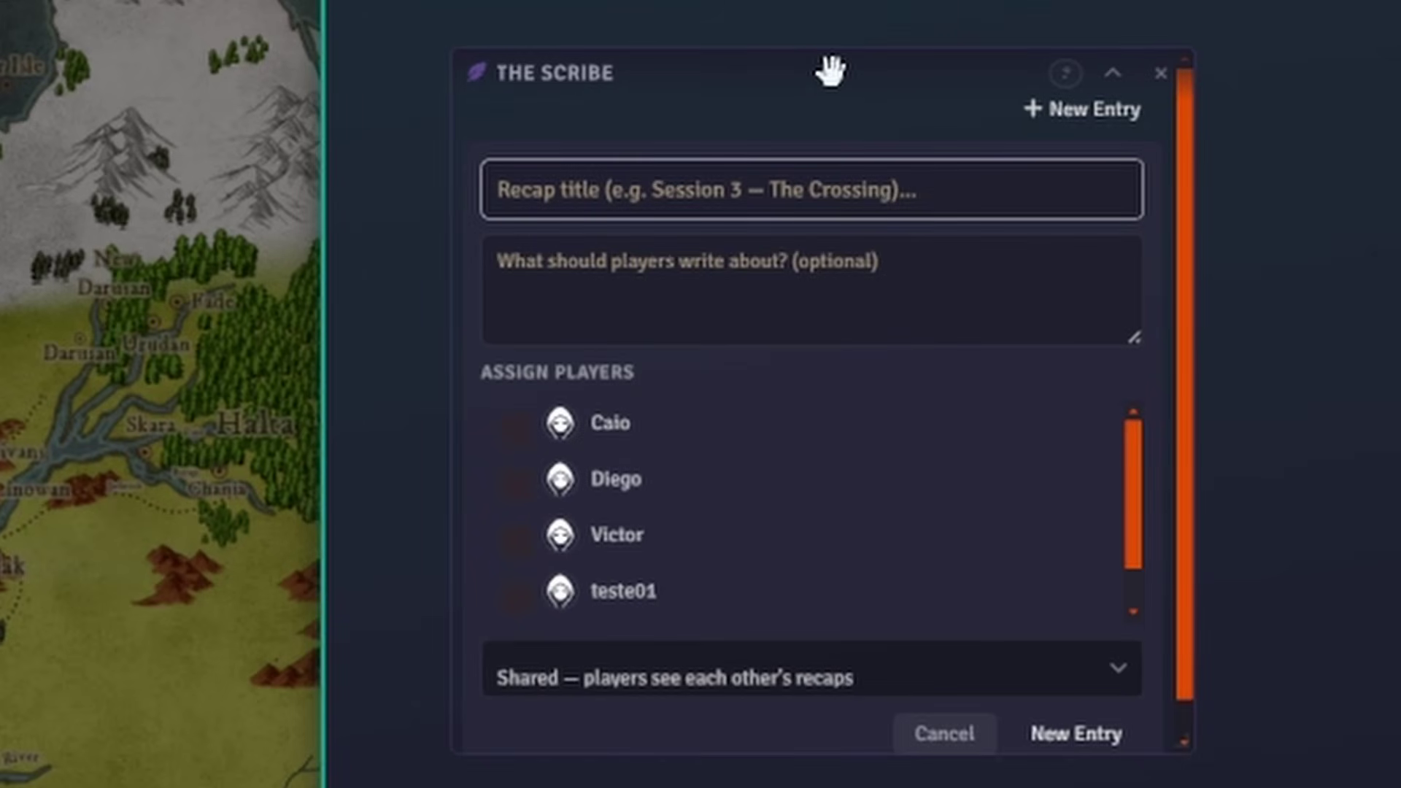
text(Session Recap)
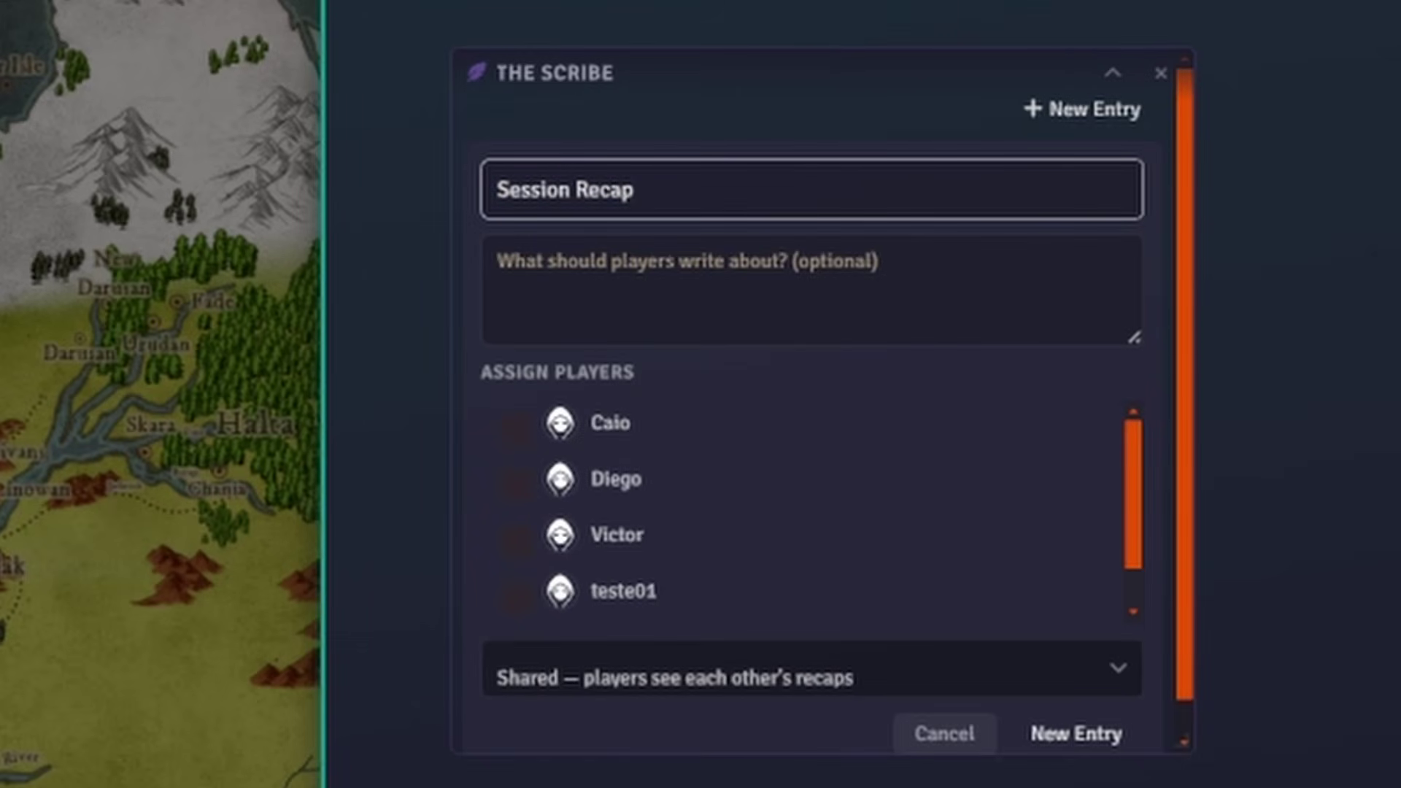
key(Tab)
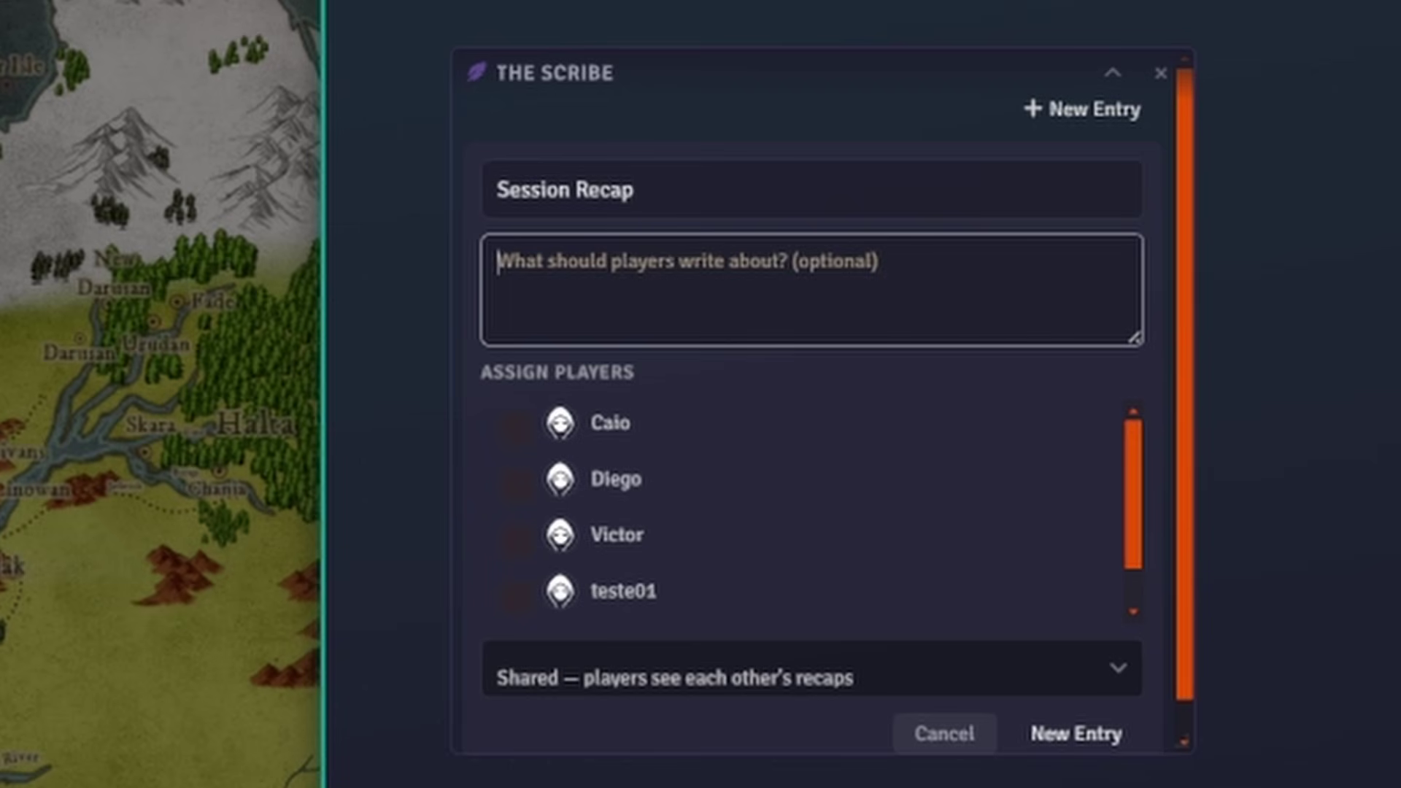
text(Write a summary of the last session through)
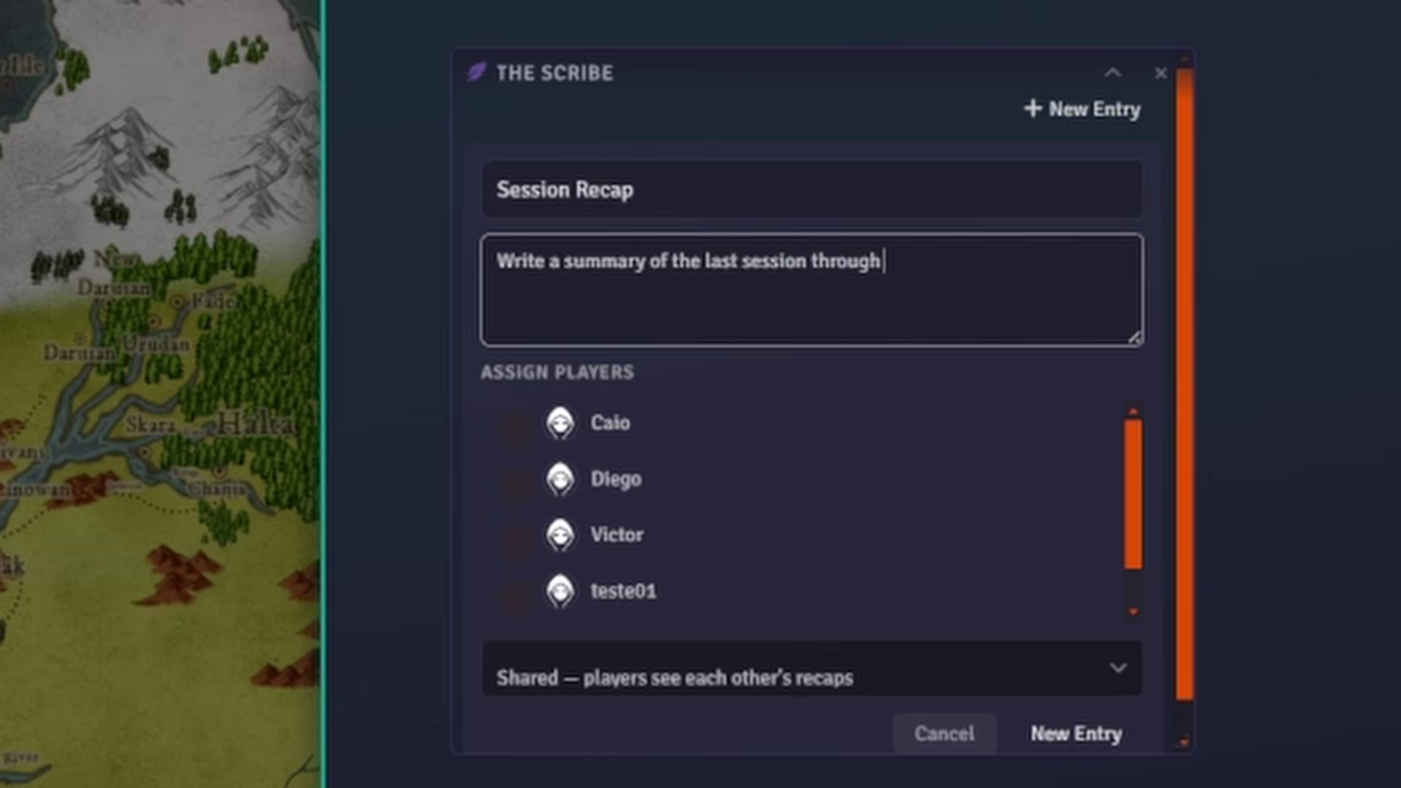
text( your character's eyes.)
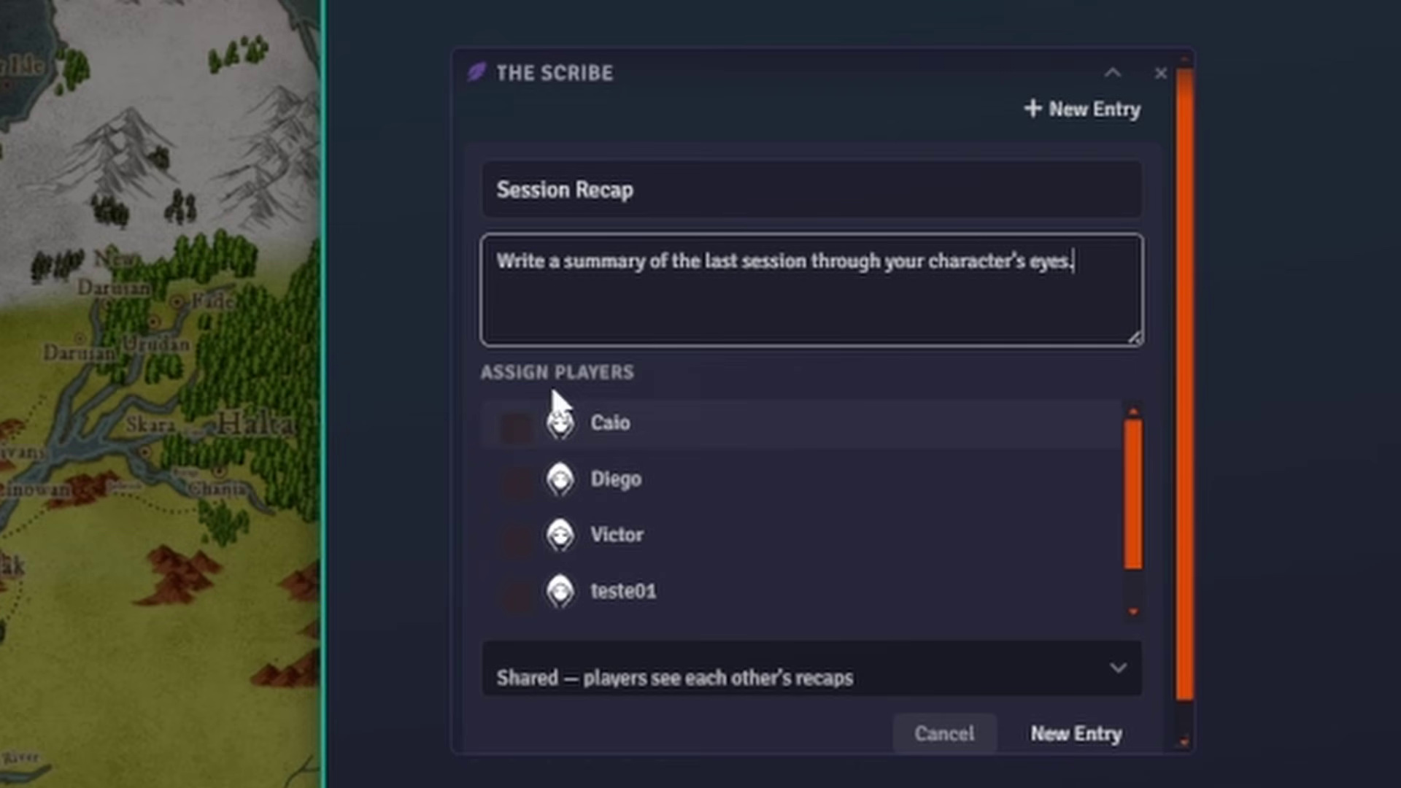
- Assign the recap entry to teste01, keep it Shared so players see each other's recaps, and create the entry
click(519, 599)
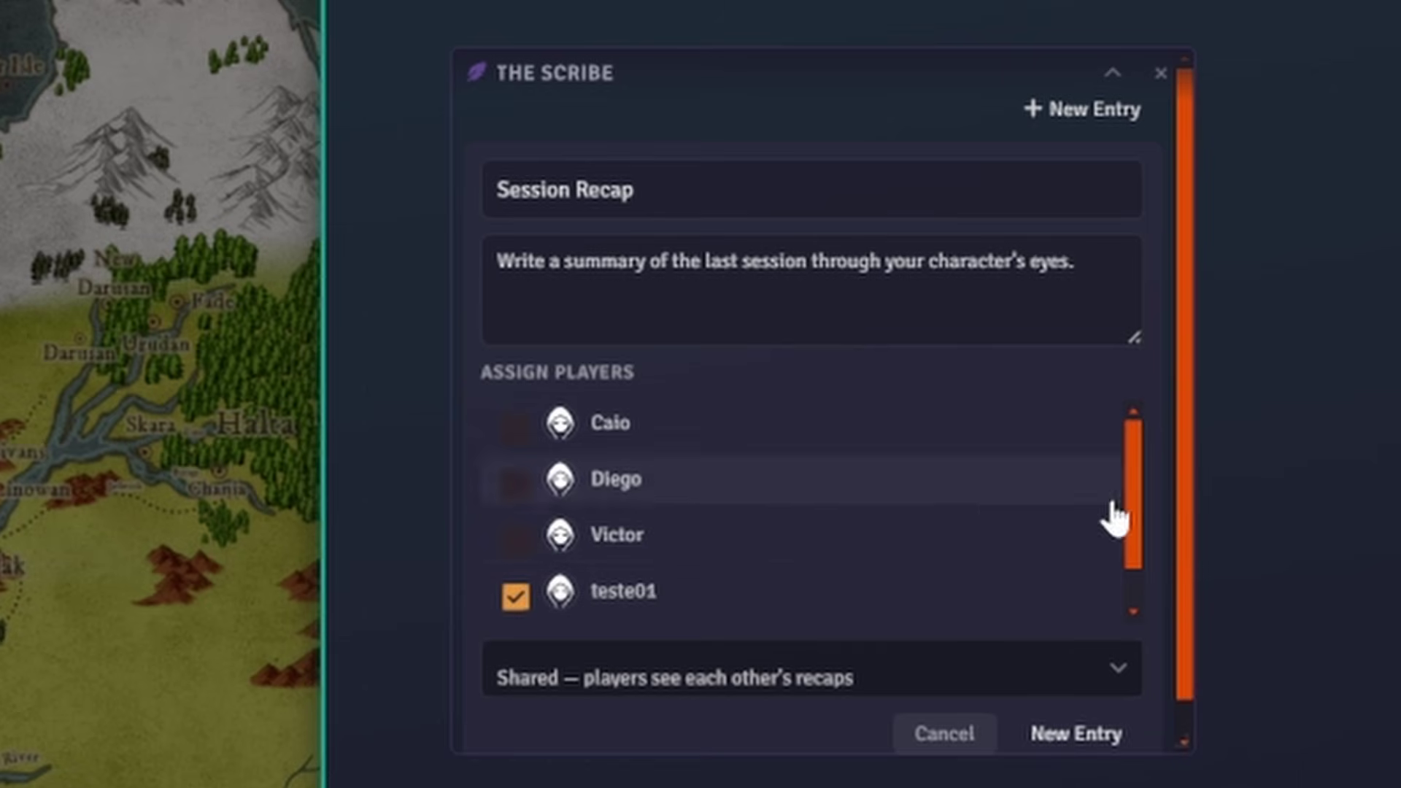
click(957, 680)
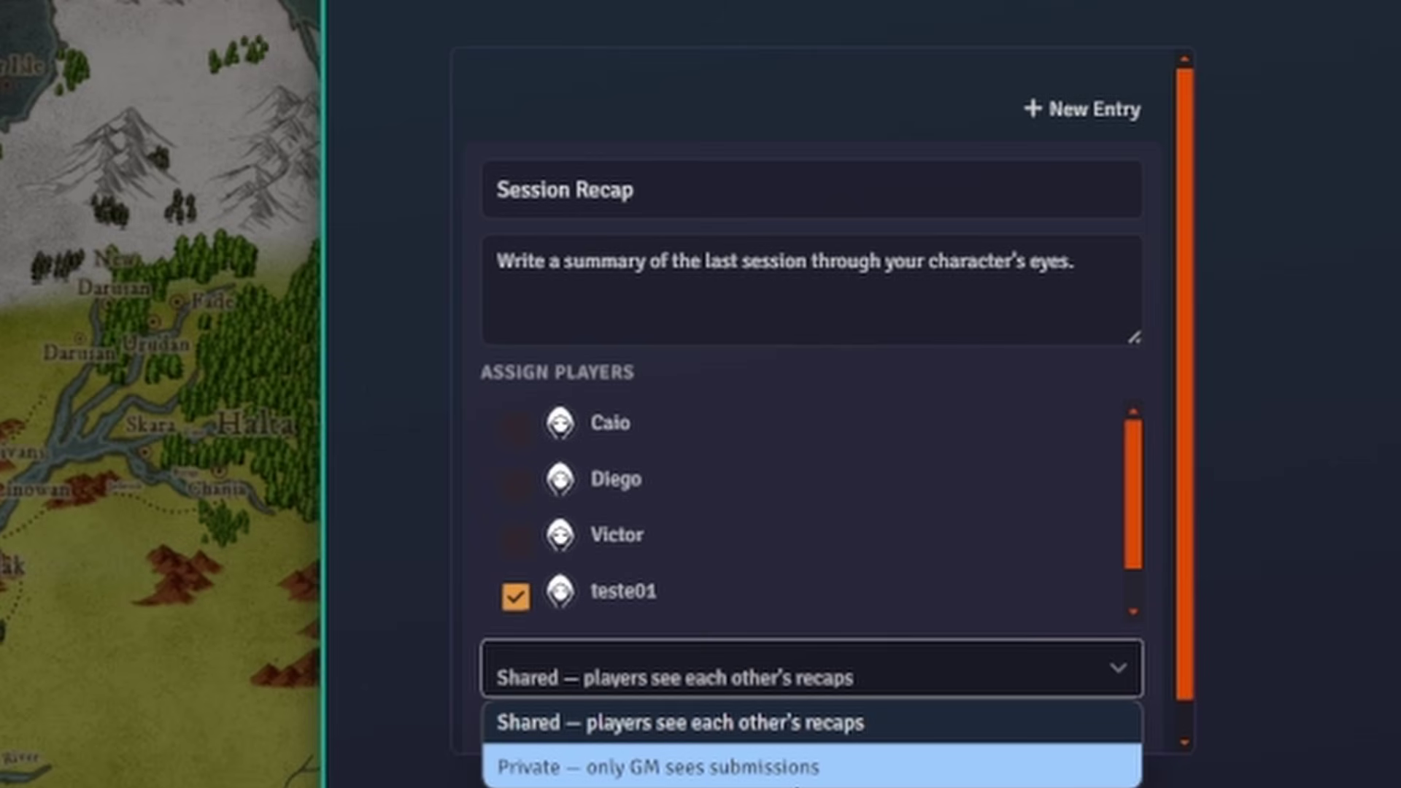
click(823, 726)
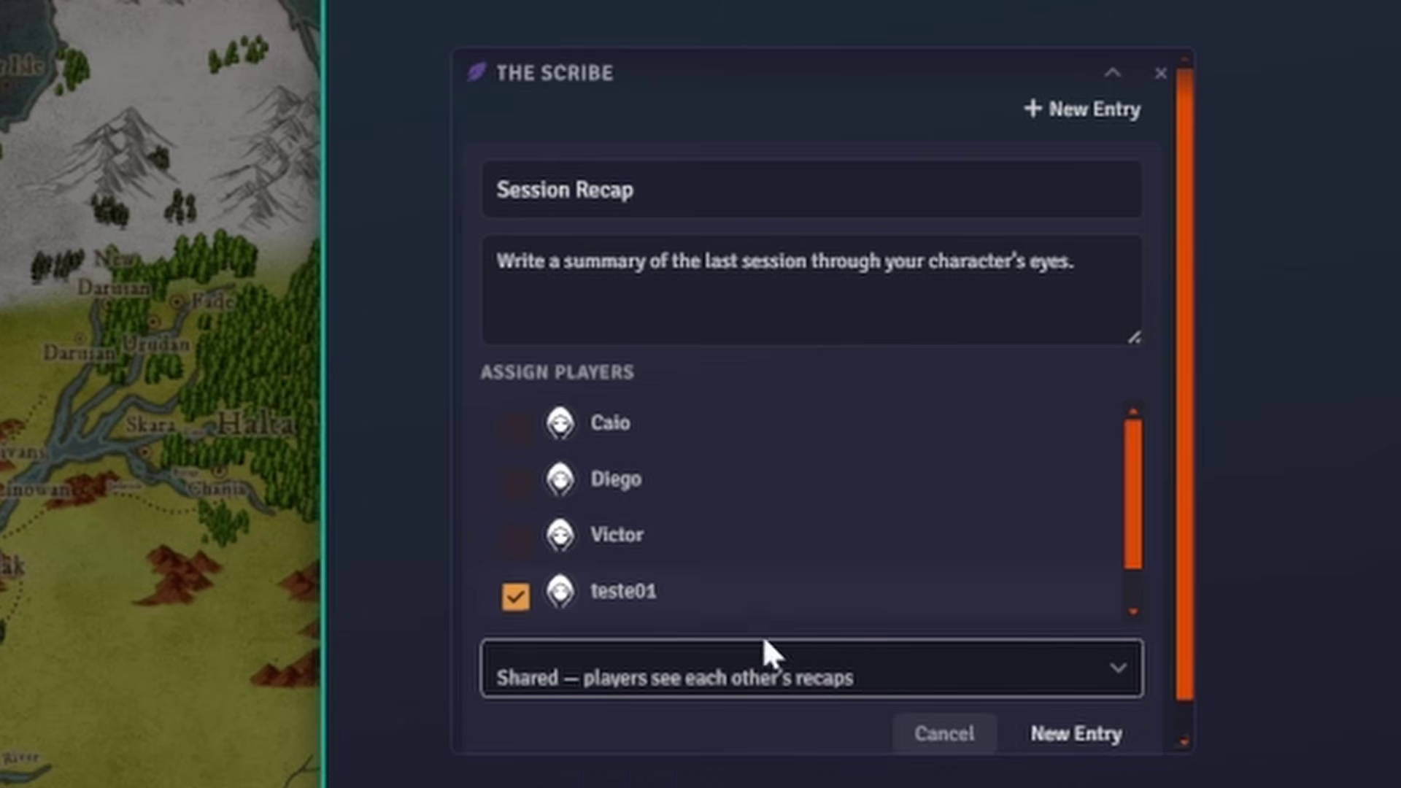
click(1086, 737)
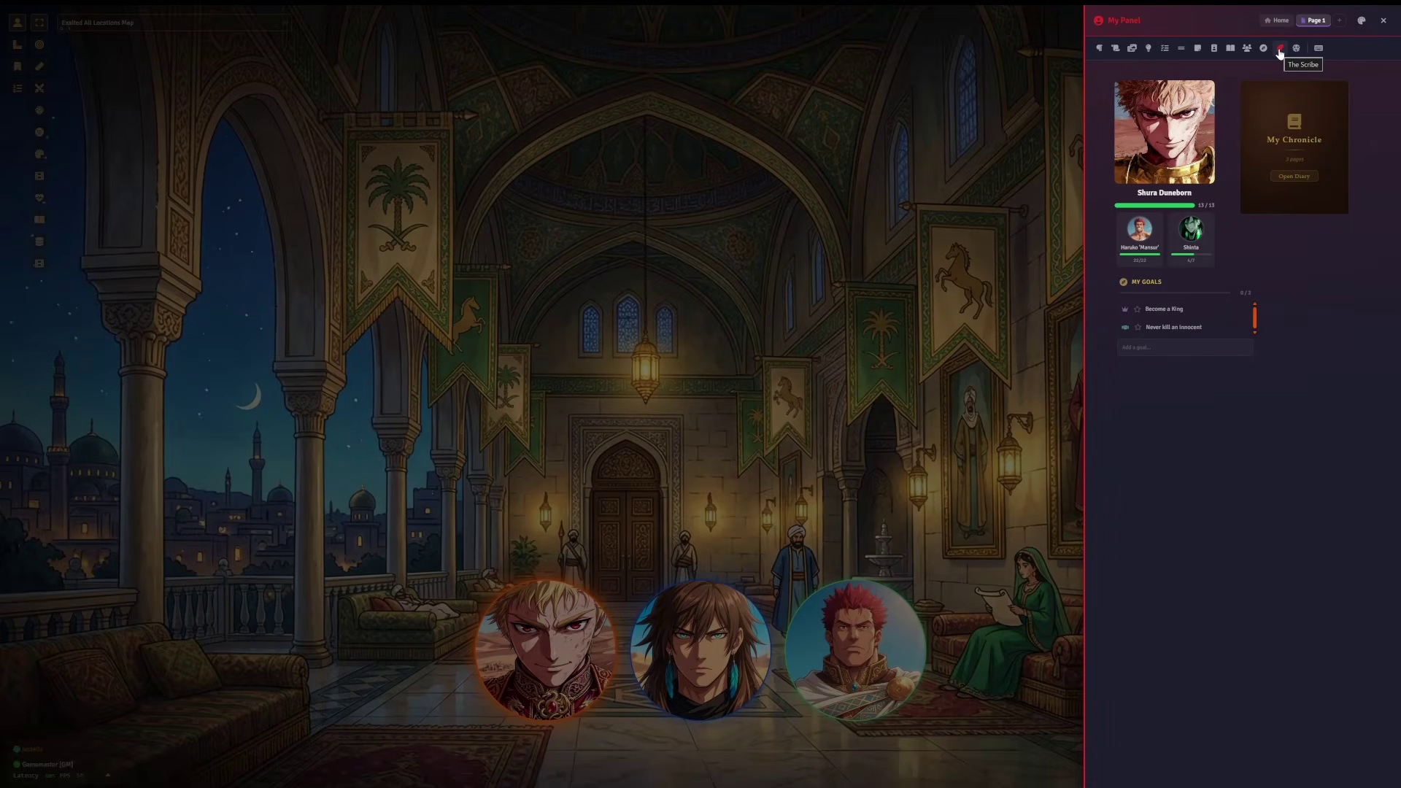
- Add The Scribe widget to Page 1 of the player's My Panel, place it beneath the goals and start the recap text
click(1280, 48)
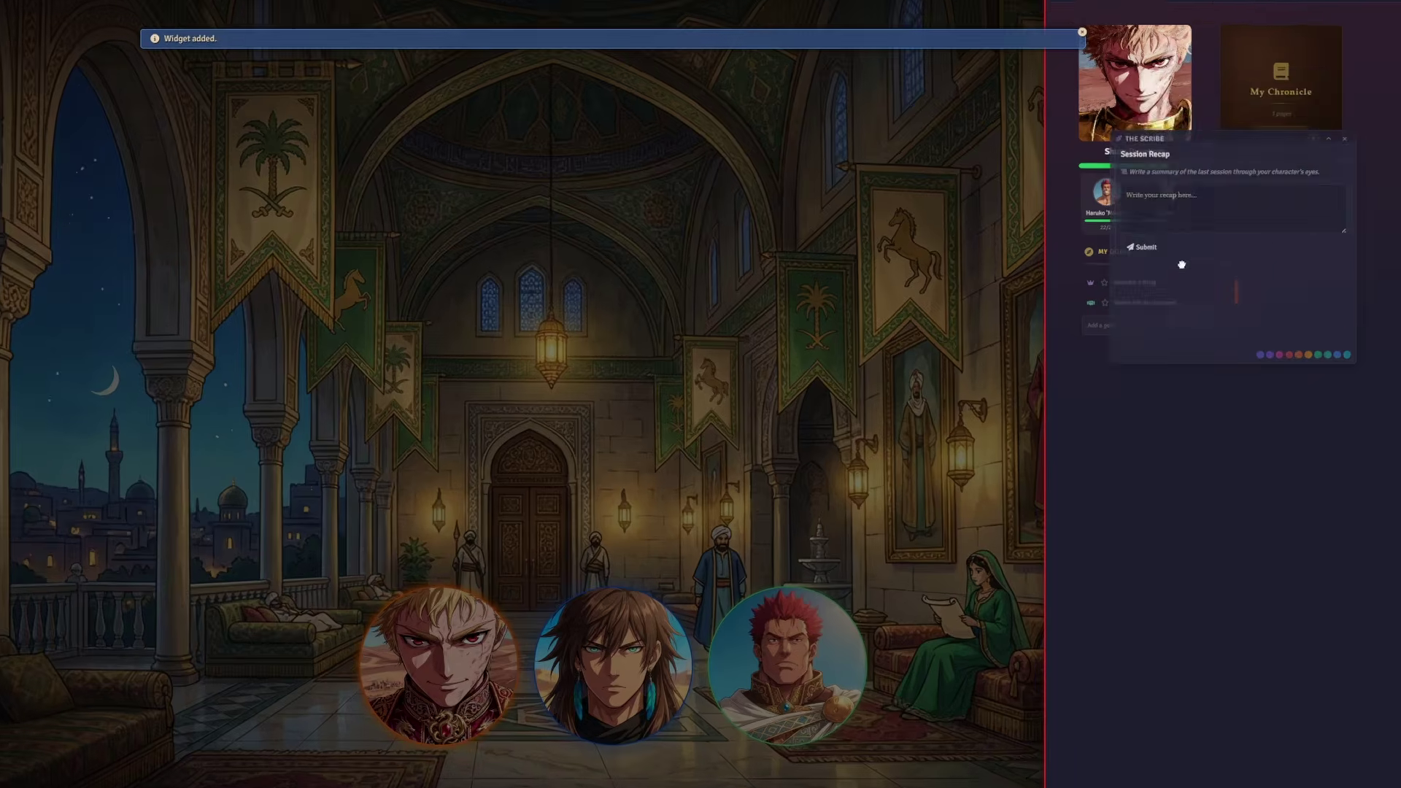
drag(1181, 264, 1173, 368)
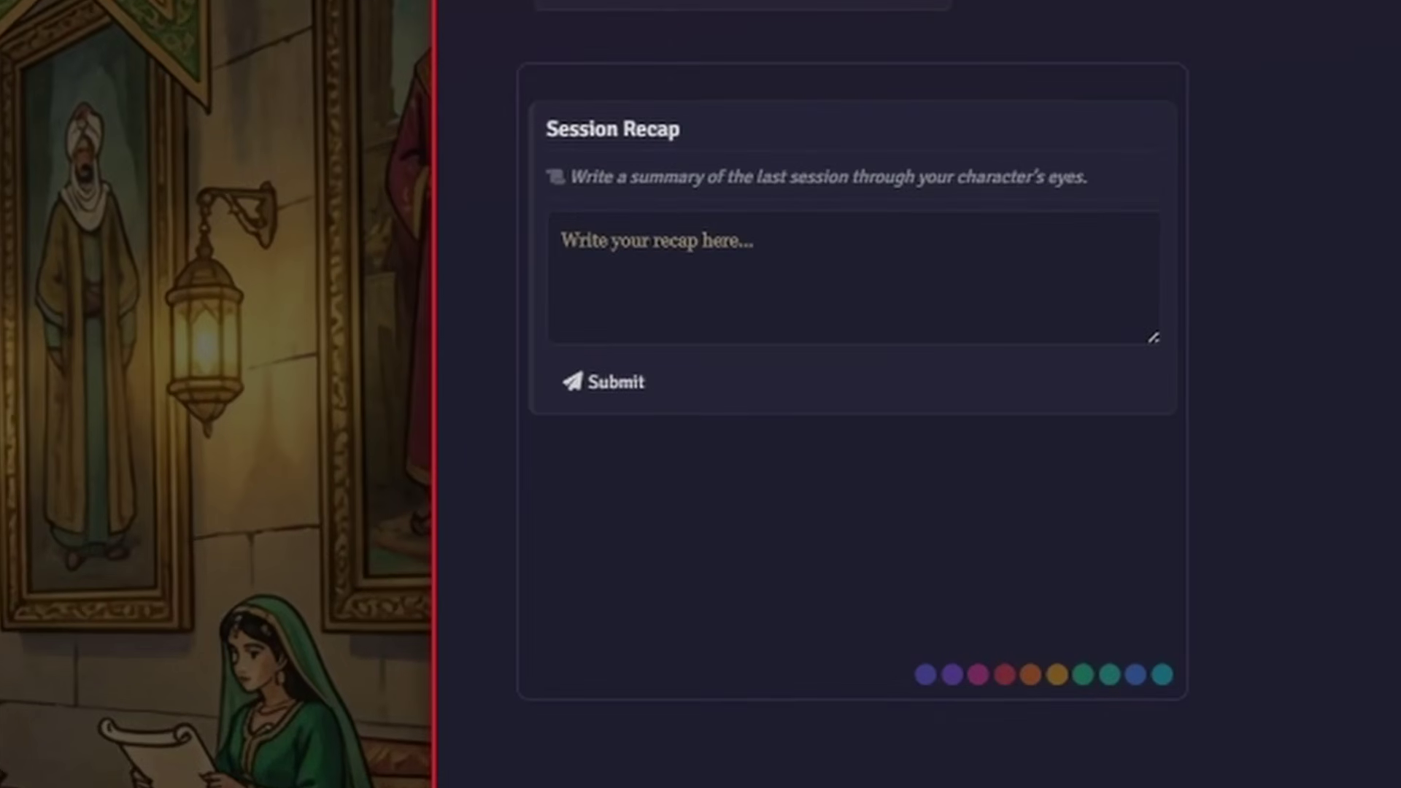
mouse_move(660, 145)
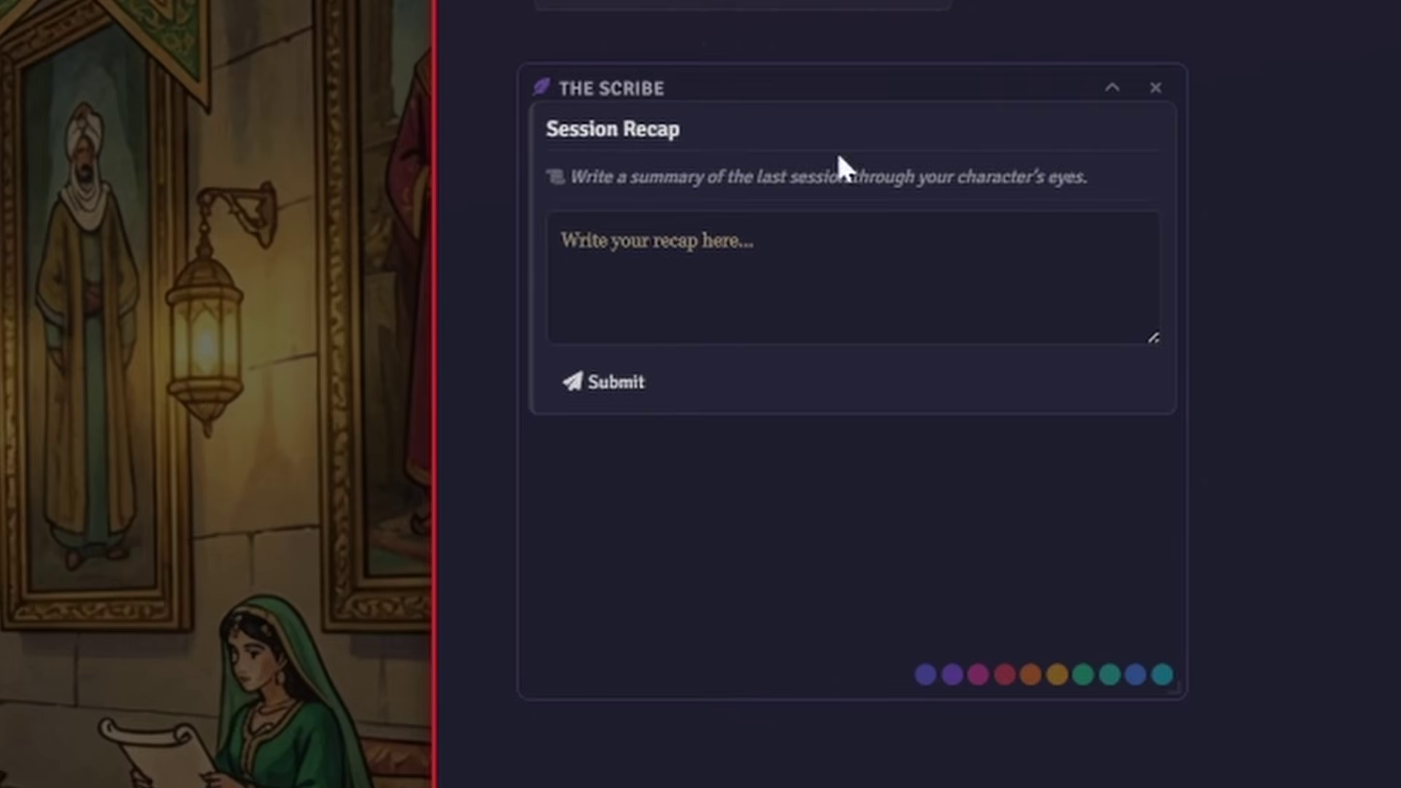
click(563, 241)
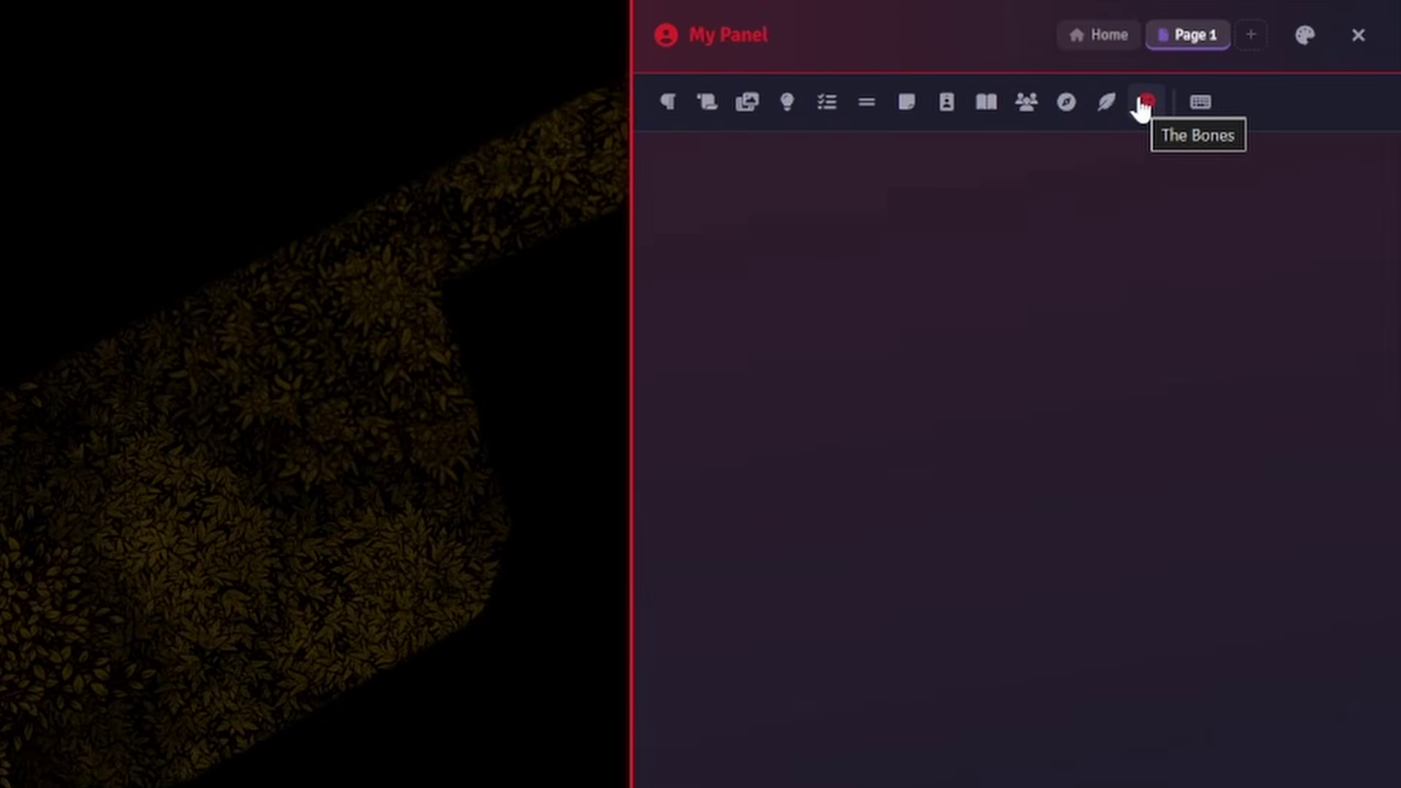
- Add The Bones dice widget to Page 1 of My Panel and build a 4d6 roll in it
click(1143, 103)
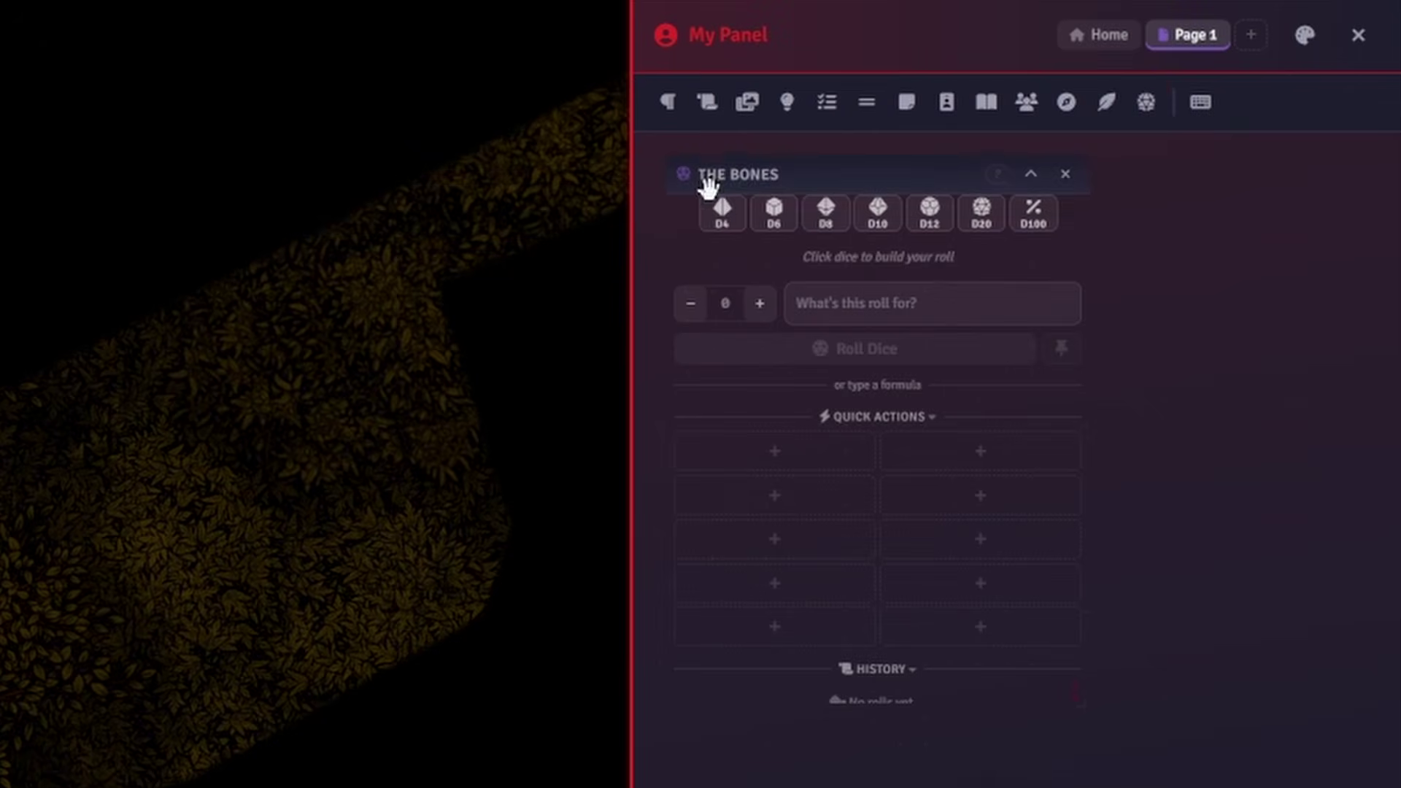
mouse_move(744, 175)
mouse_down()
mouse_move(757, 153)
mouse_move(742, 177)
mouse_up()
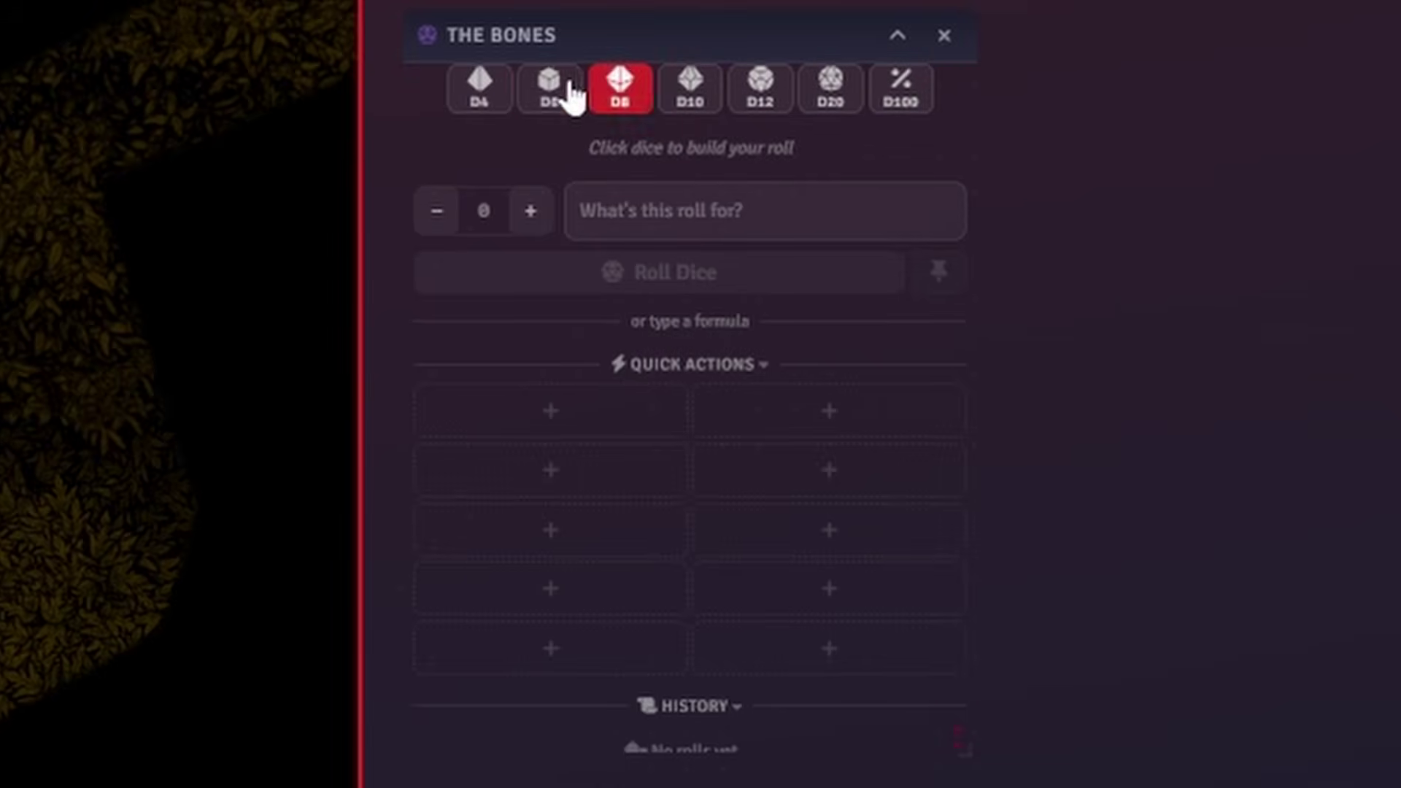
click(549, 91)
click(552, 95)
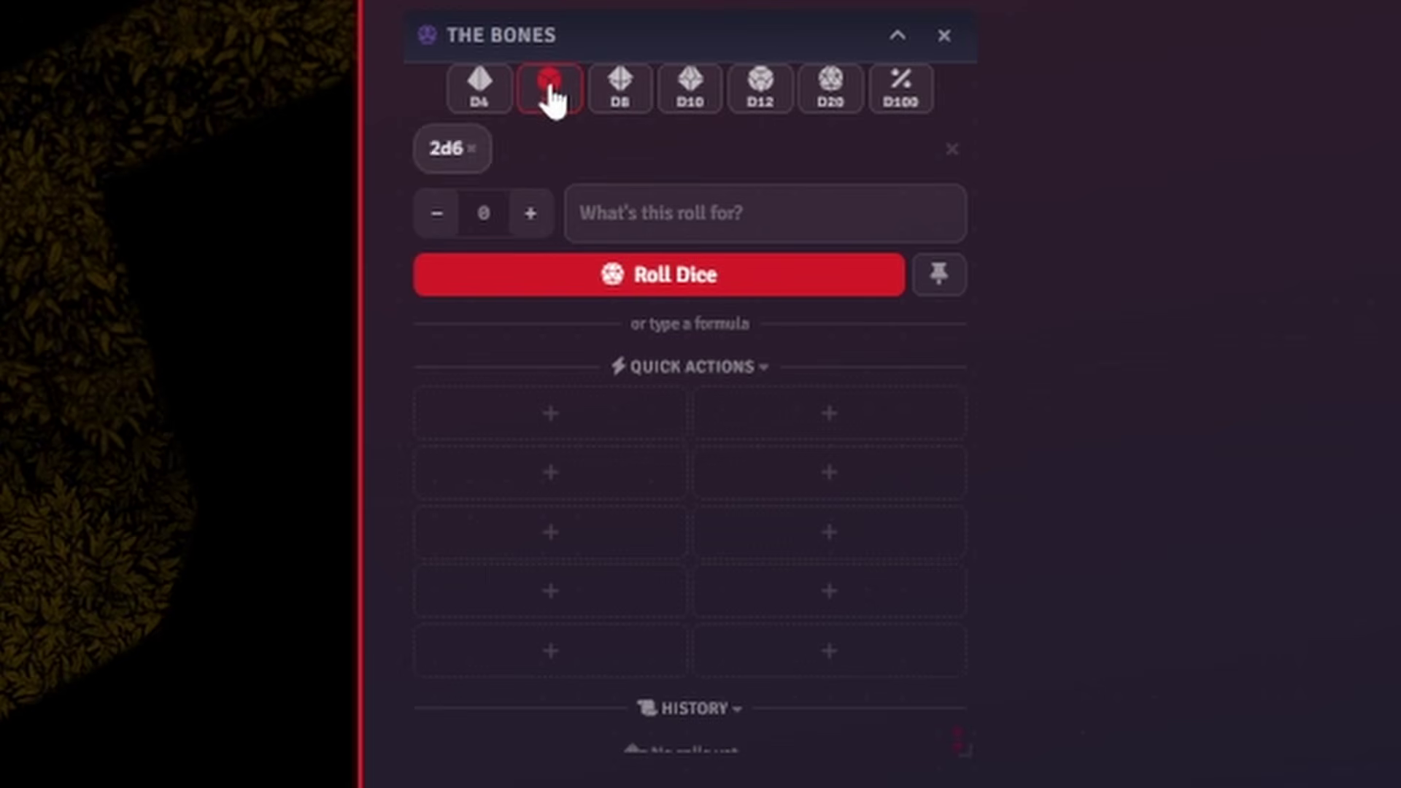
click(552, 95)
click(552, 95)
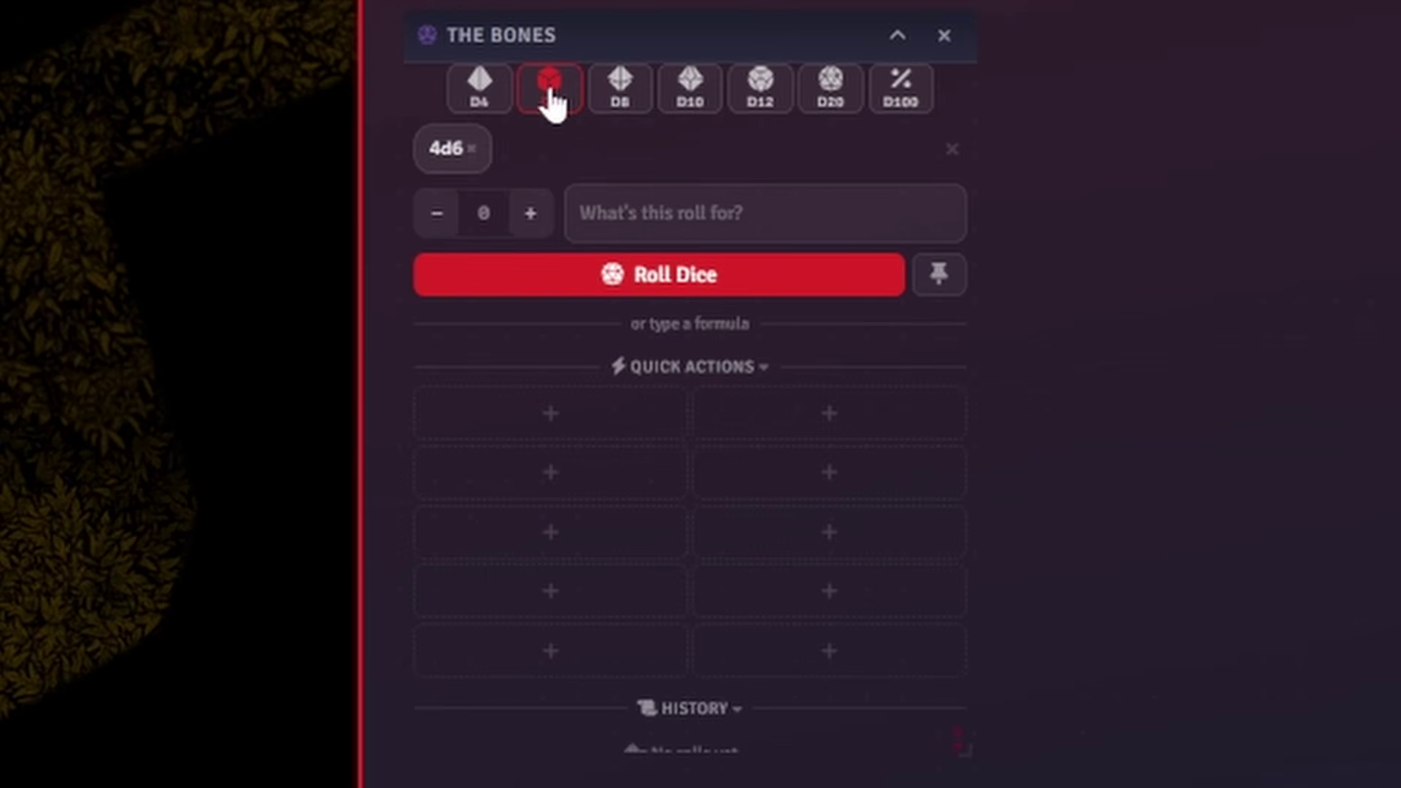
- Give the 4d6 roll a +5 modifier and label it "Attack"
click(532, 223)
click(532, 223)
click(531, 222)
click(532, 223)
click(532, 222)
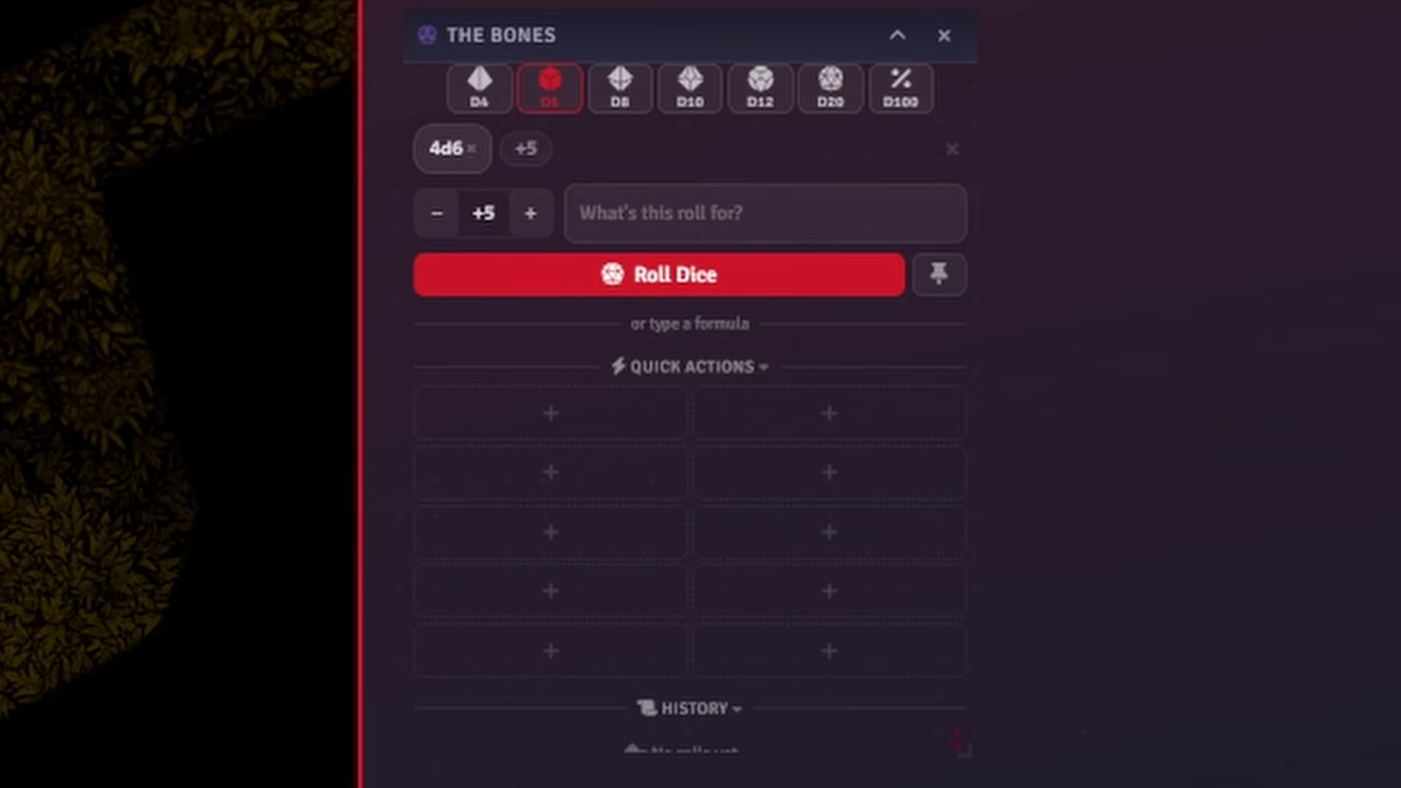
text(Attack)
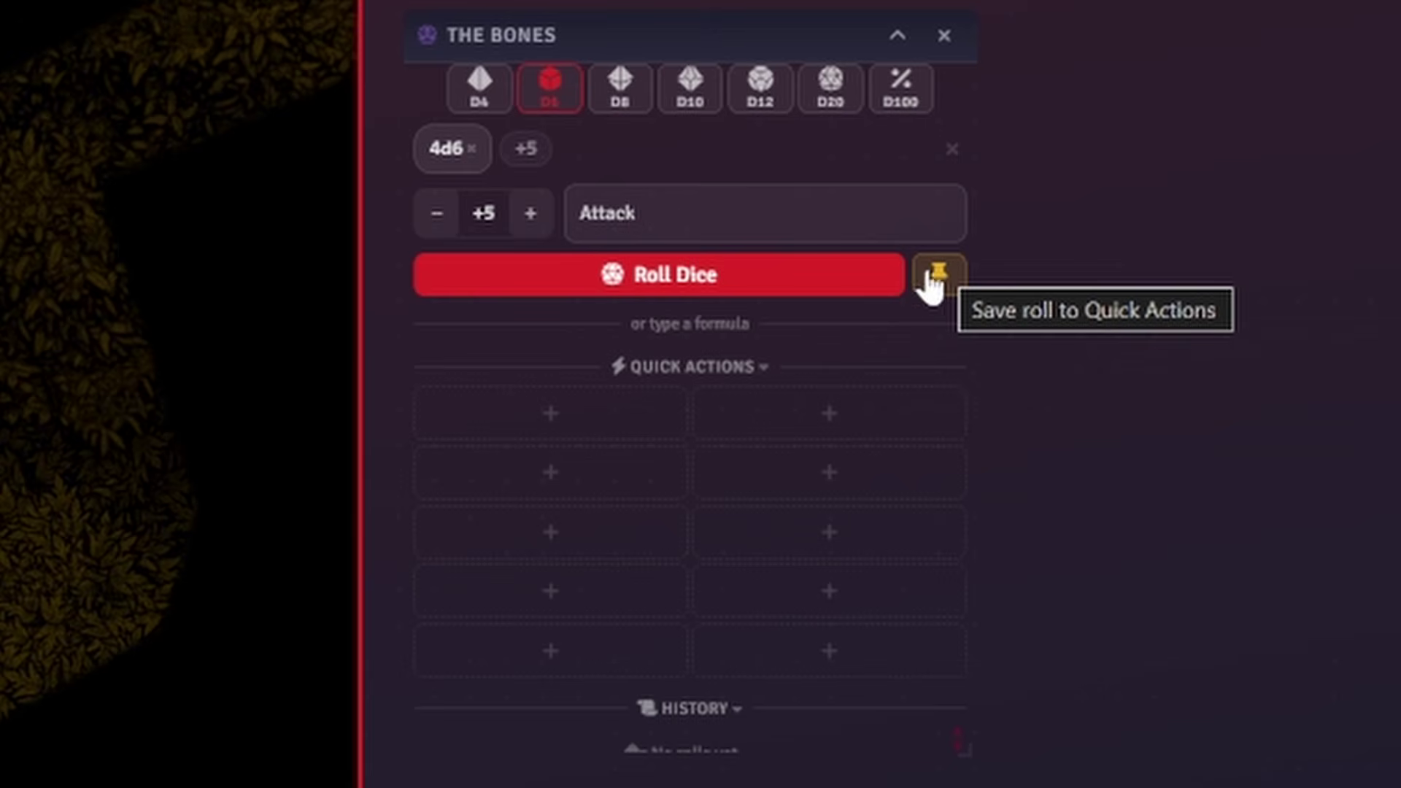
- Save the Attack roll to Quick Actions and roll the dice
click(927, 277)
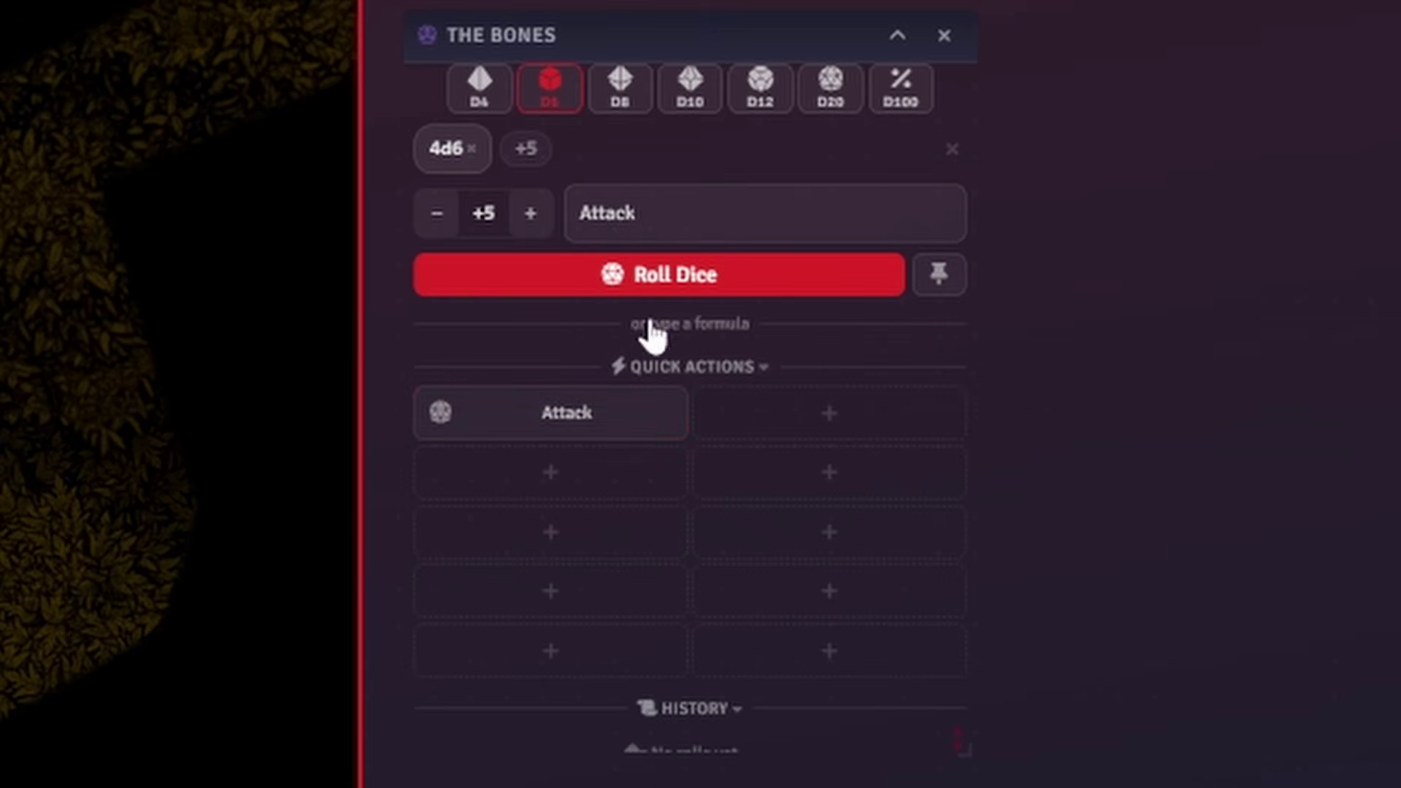
click(663, 296)
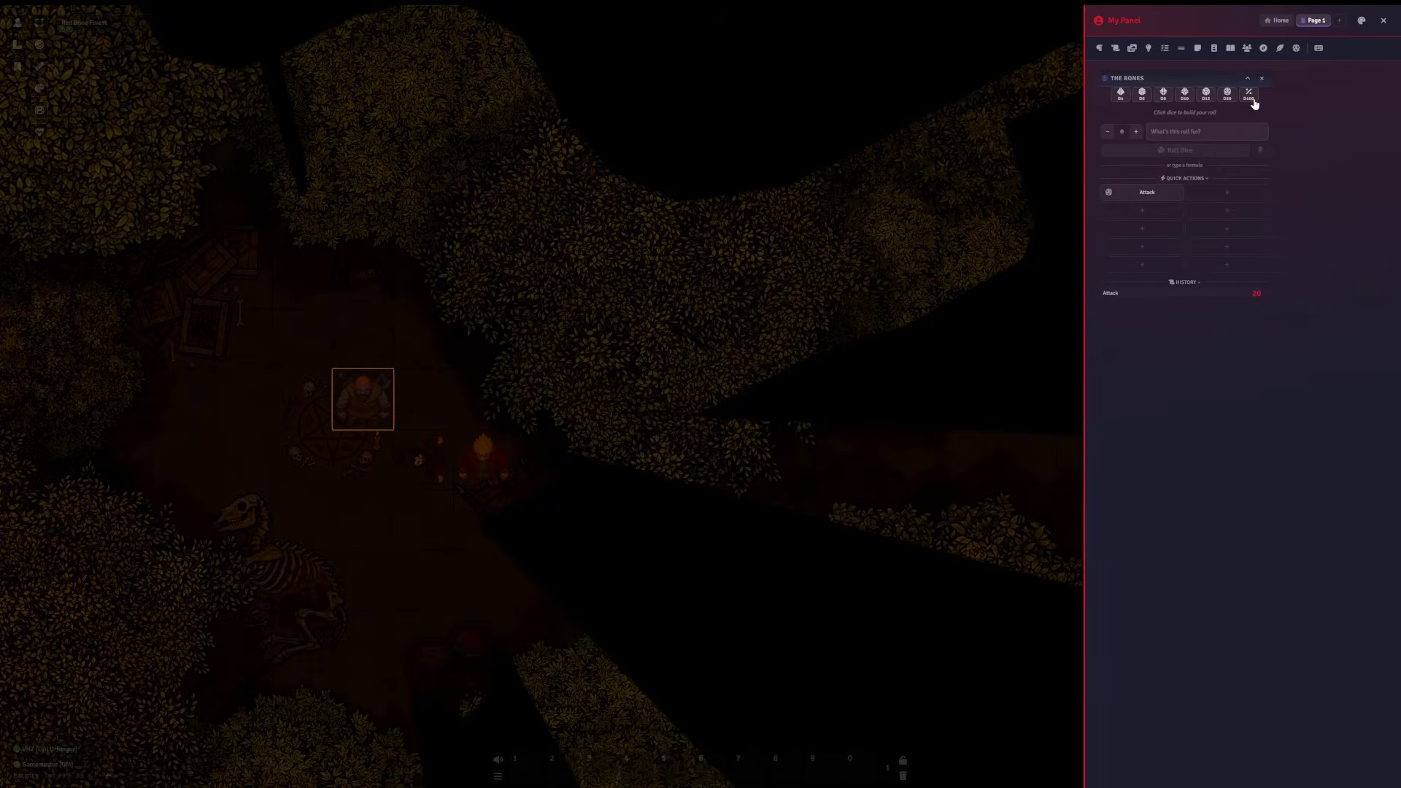
- Add The Portrait widget for Evil Urfengar, place it below The Bones and make it taller to fit the portrait and health bar
click(1214, 47)
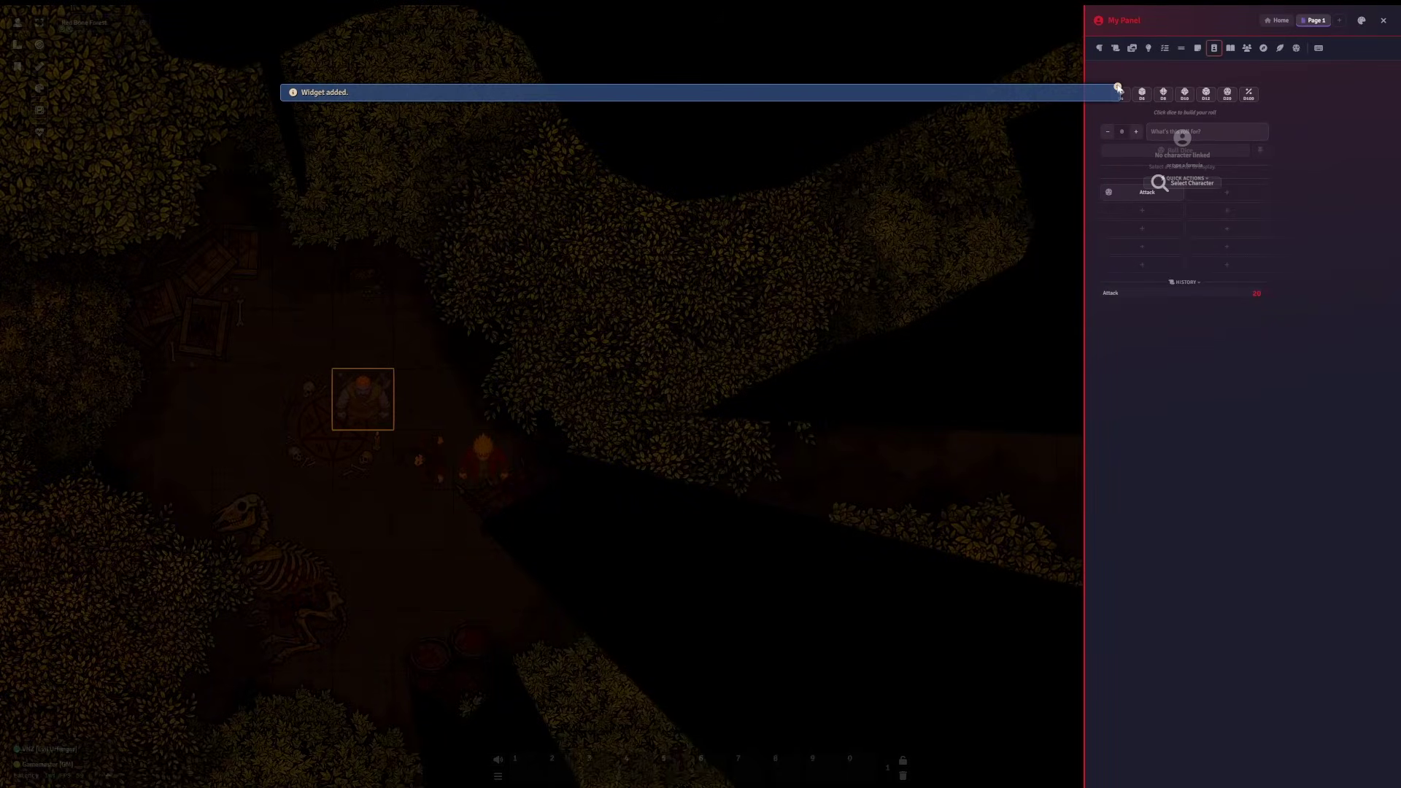
mouse_move(1156, 107)
drag(1178, 94, 1201, 371)
drag(1258, 486, 1255, 516)
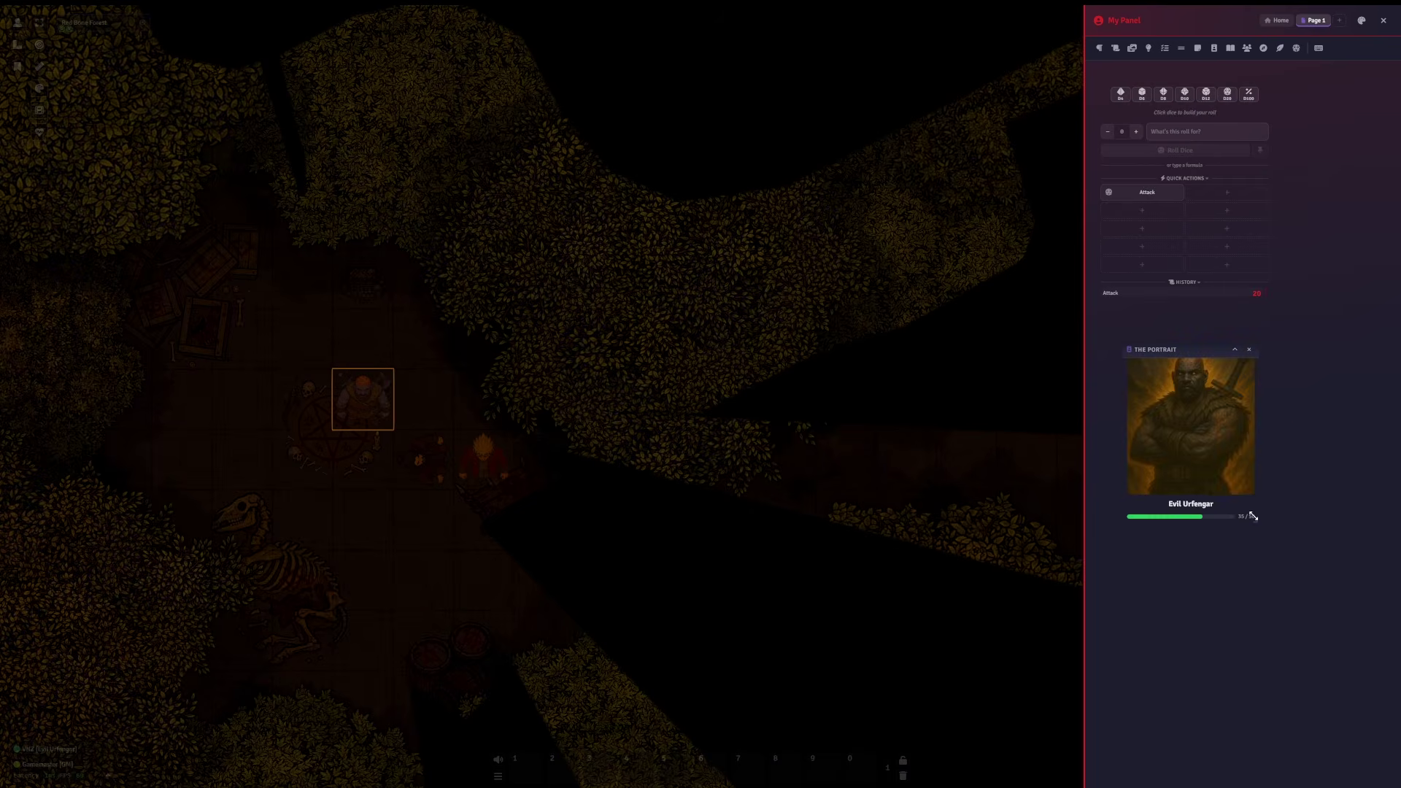
- From Evil Urfengar's inventory, assign Unarmed Strike and Greataxe to empty Quick Actions slots in The Bones, and close the character sheet
click(1191, 409)
click(928, 265)
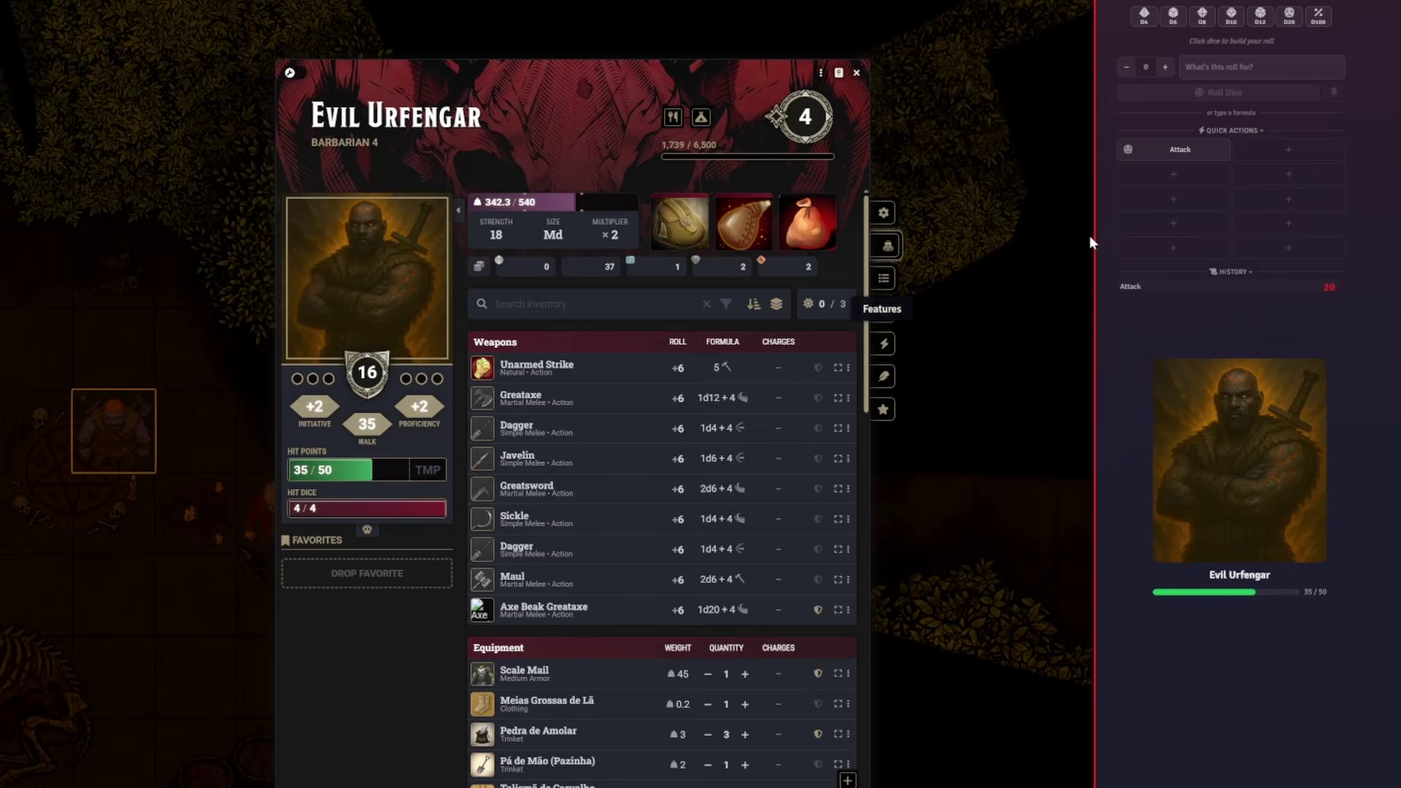
drag(536, 370, 1288, 153)
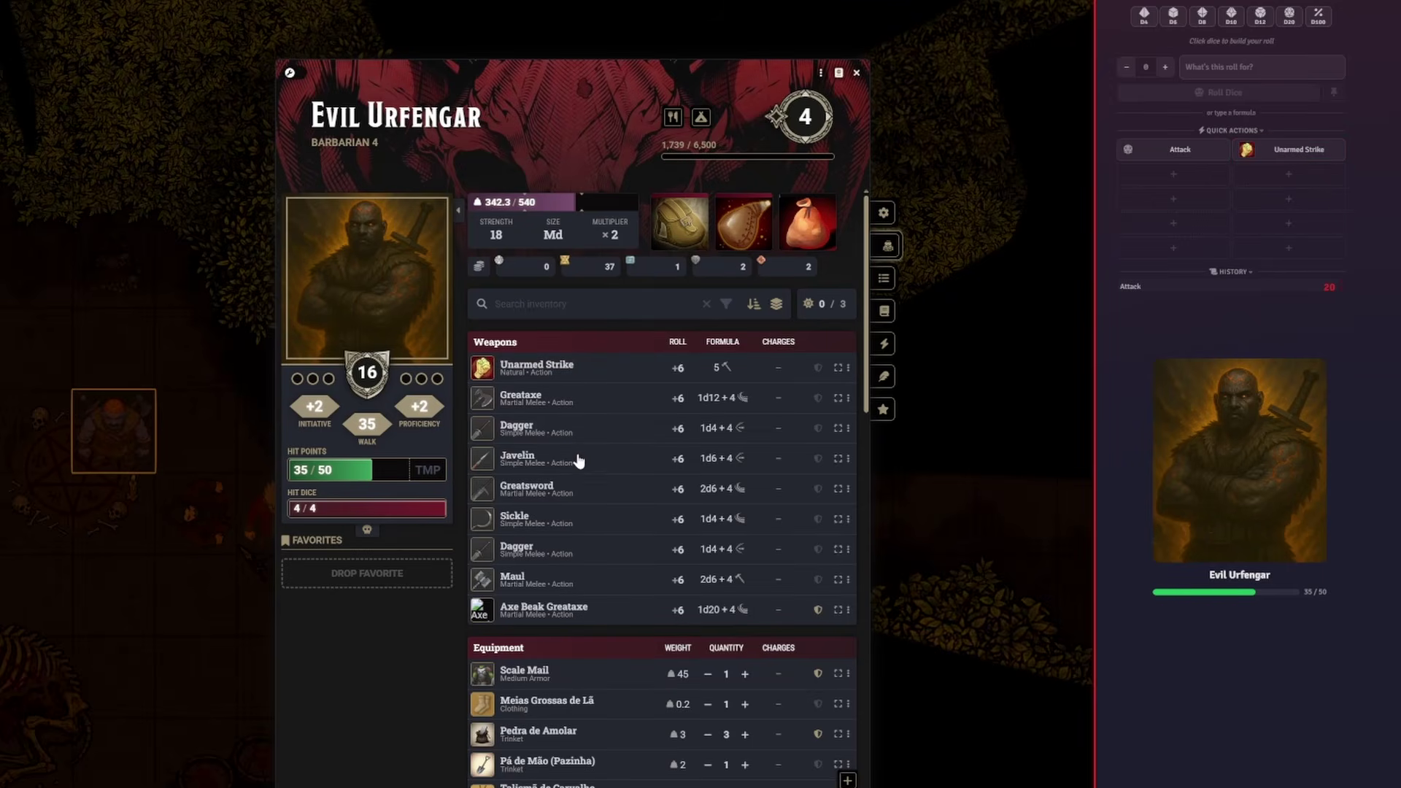
mouse_move(601, 462)
mouse_move(546, 441)
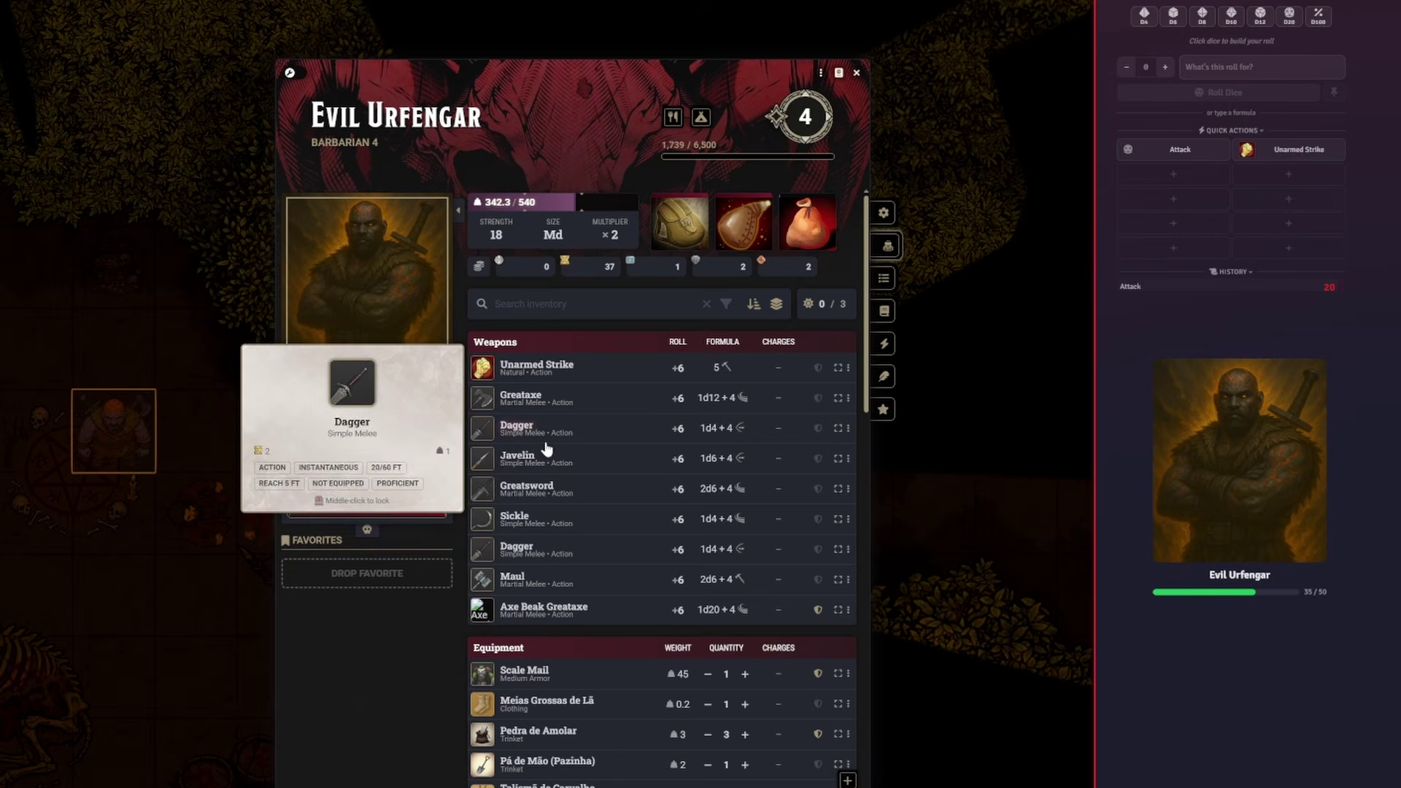
drag(542, 403, 1167, 177)
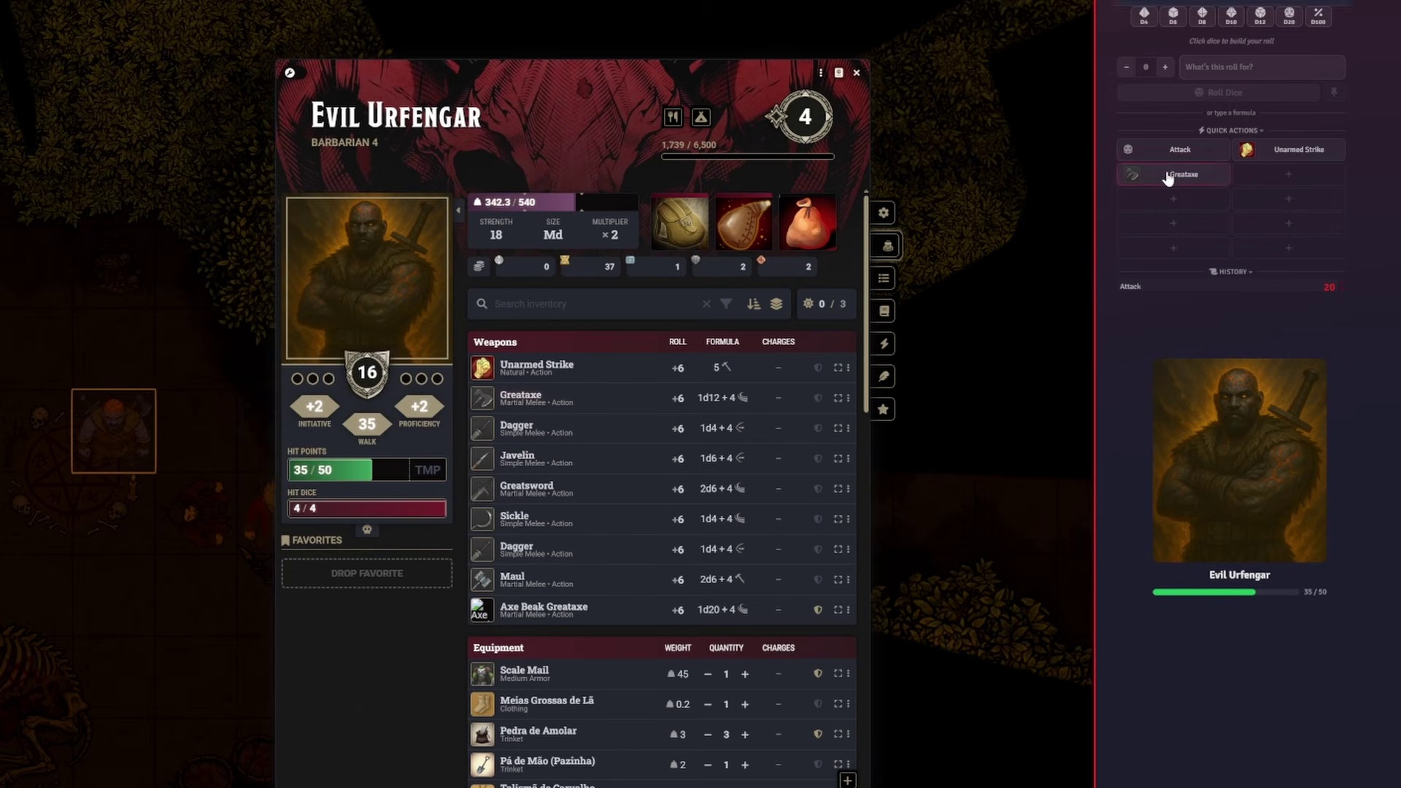
click(857, 75)
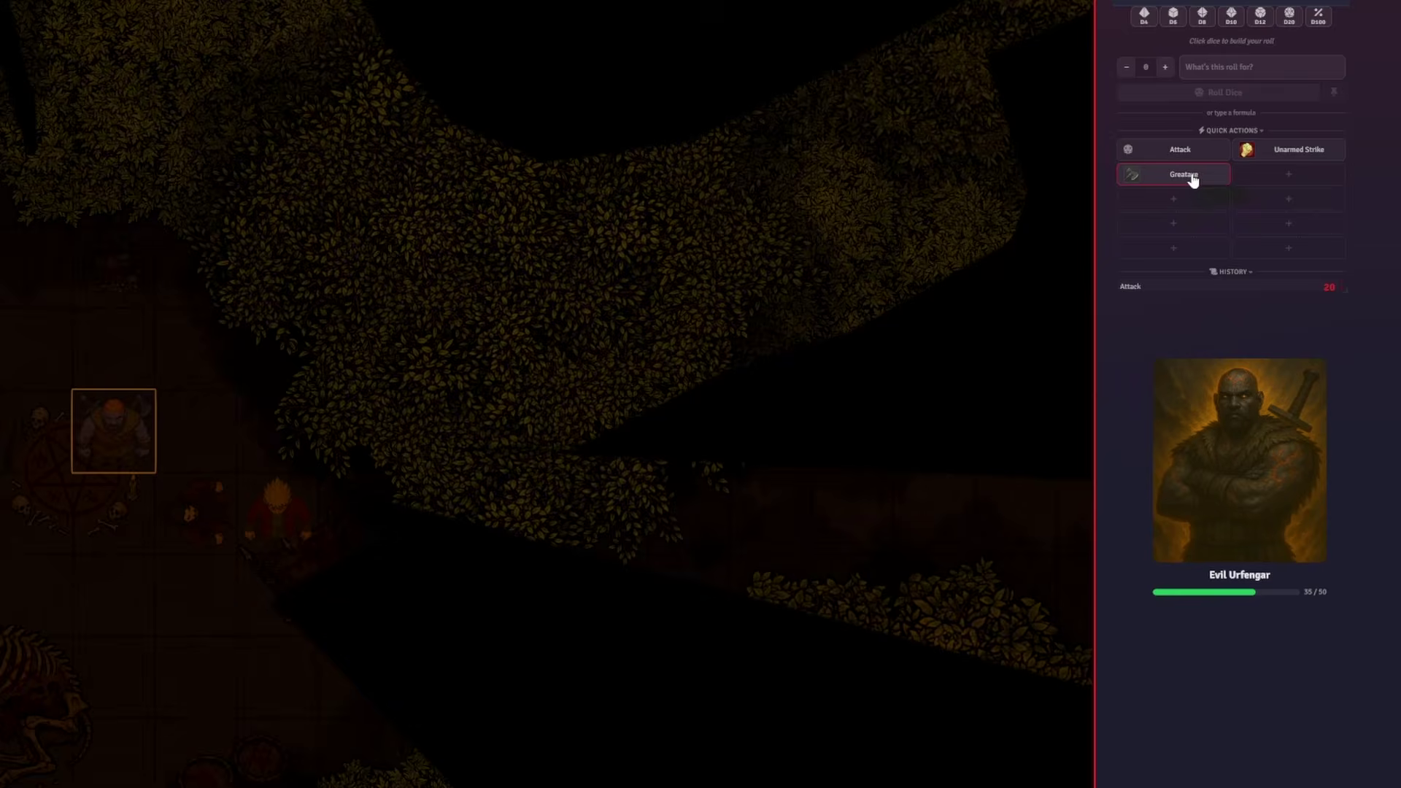
- Make a Normal Greataxe attack roll from Quick Actions, using Two-Handed attack mode
click(1189, 179)
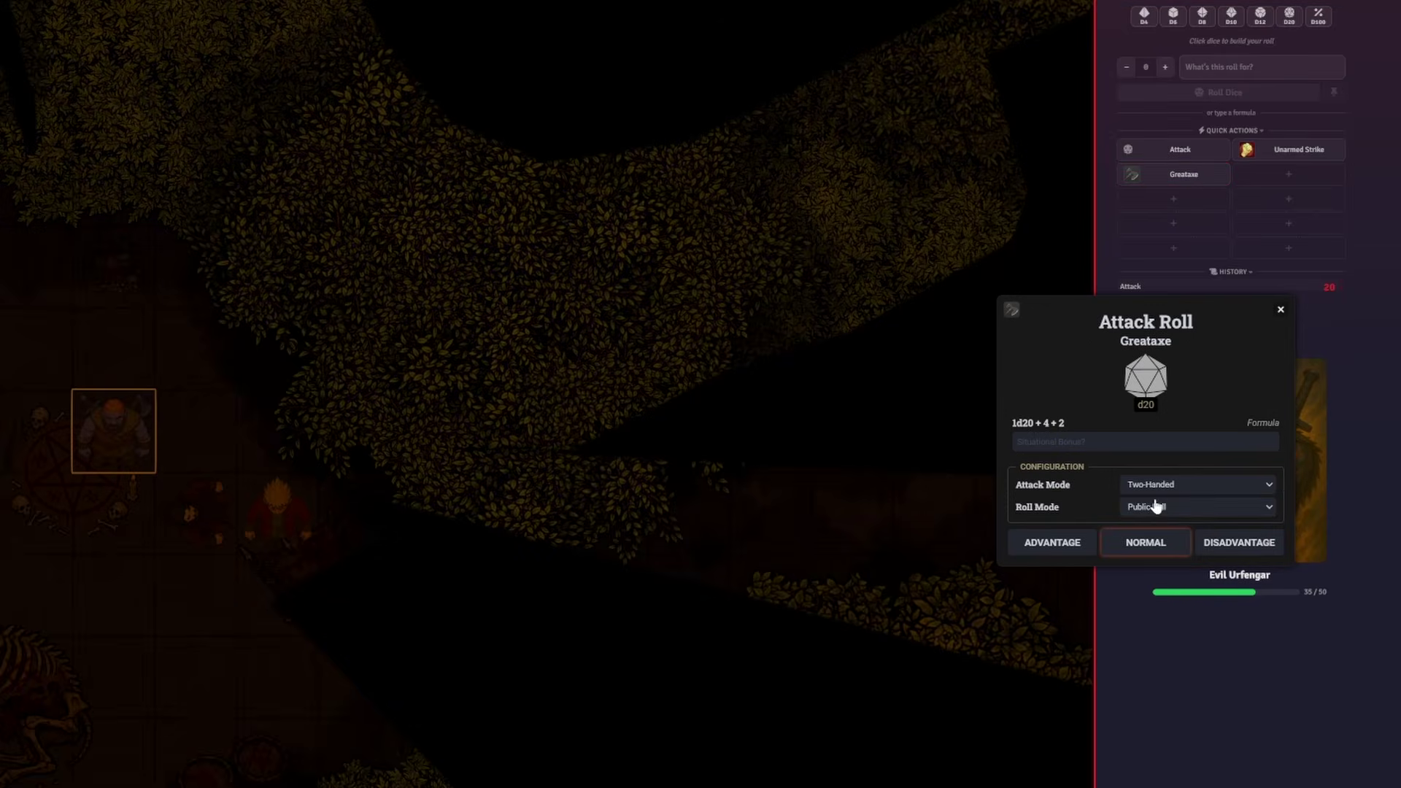
click(1151, 543)
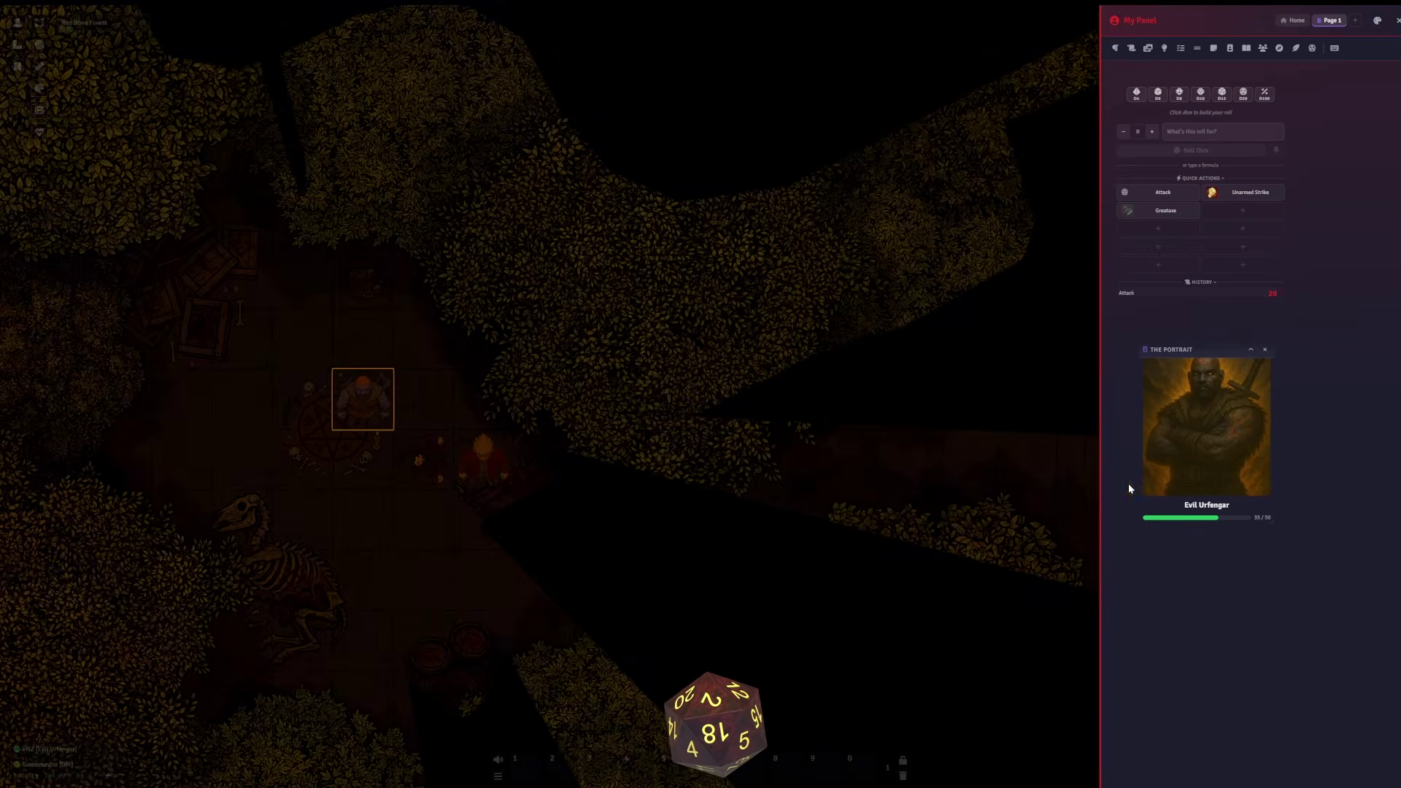